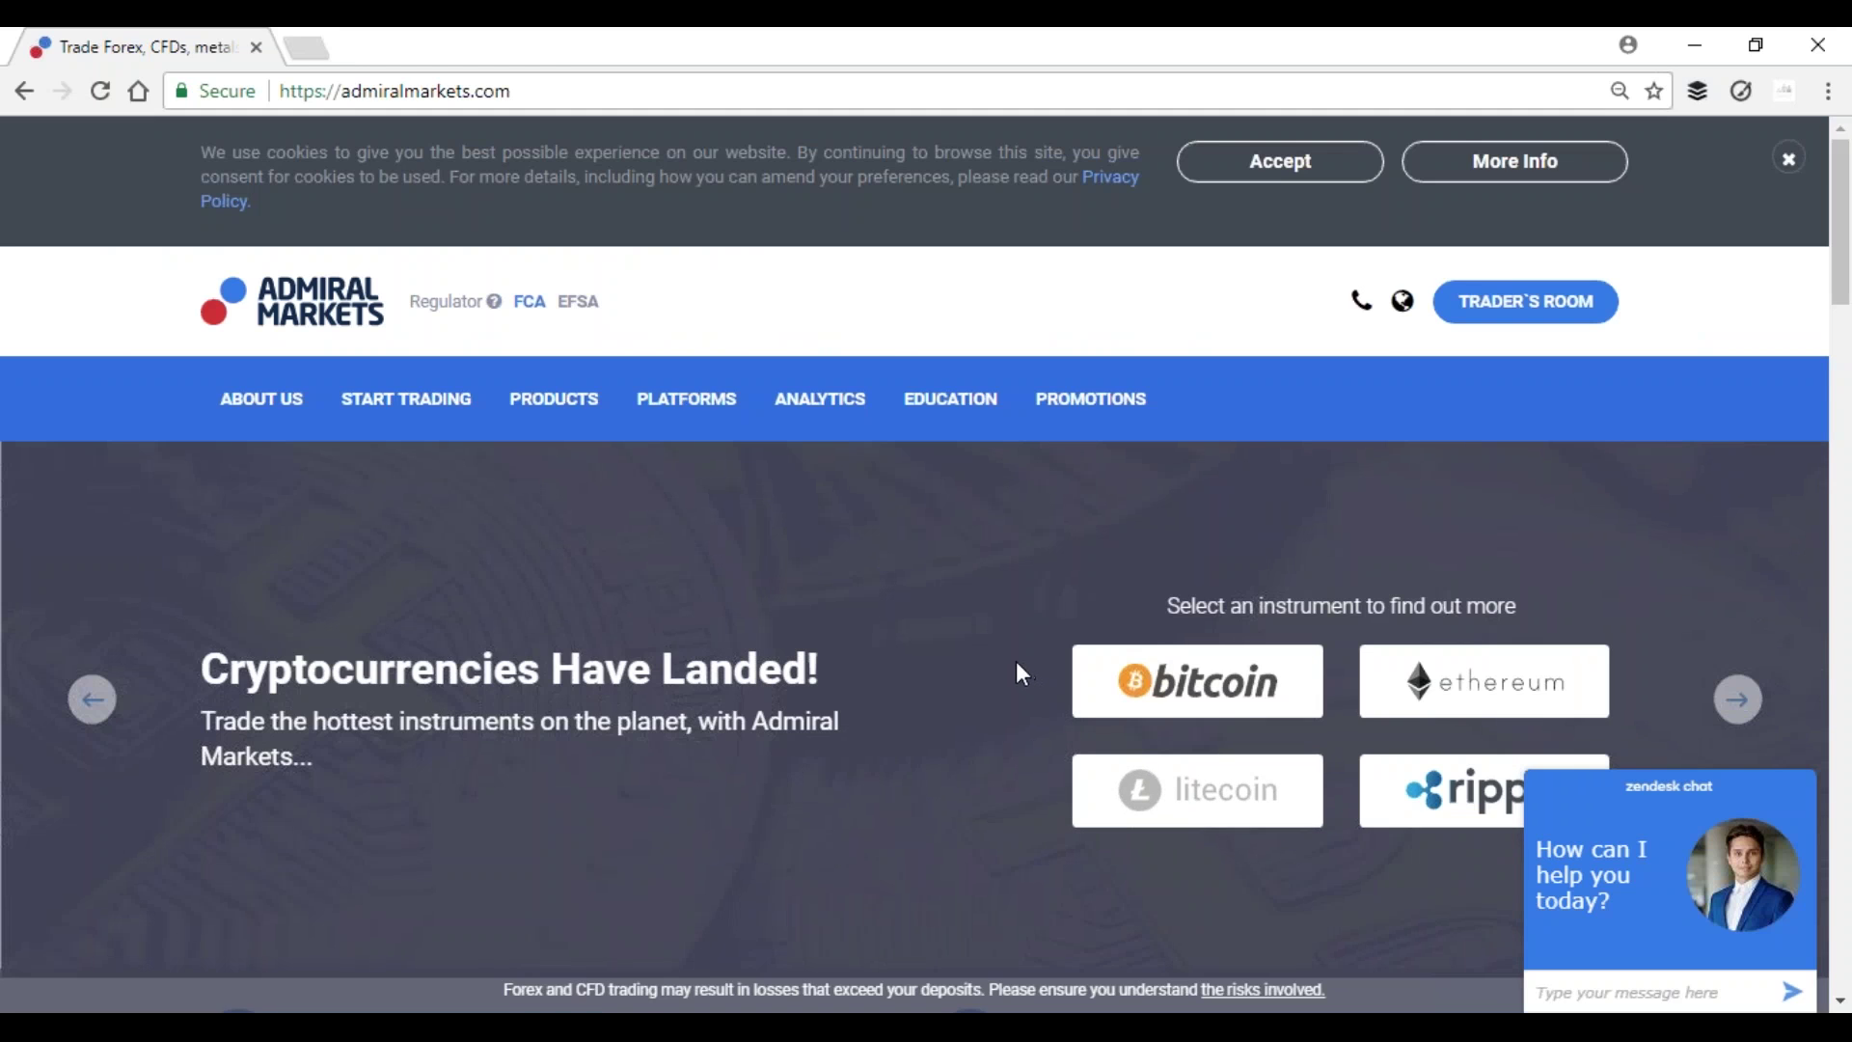
# Step: Look over the Analytics, Education, Platforms, Products and Start Trading offerings on the Admiral Markets website
pyautogui.moveTo(785, 414)
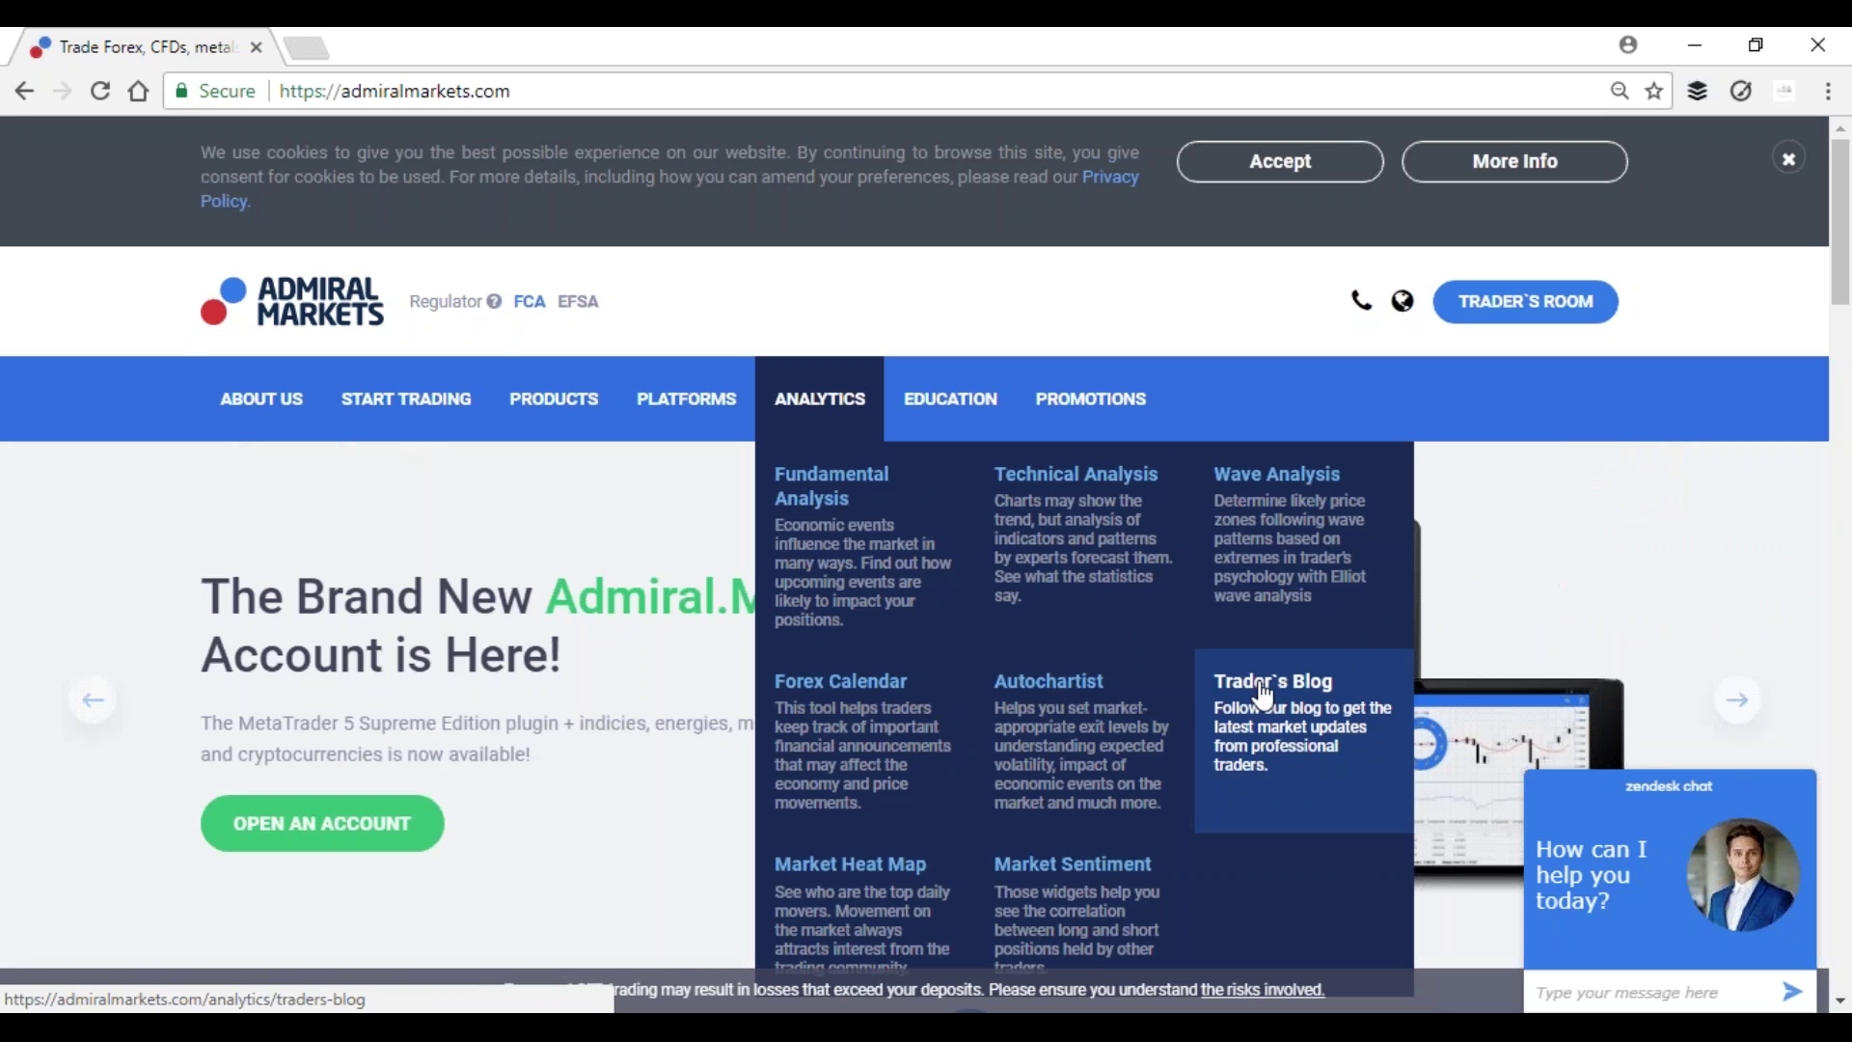
pyautogui.moveTo(959, 424)
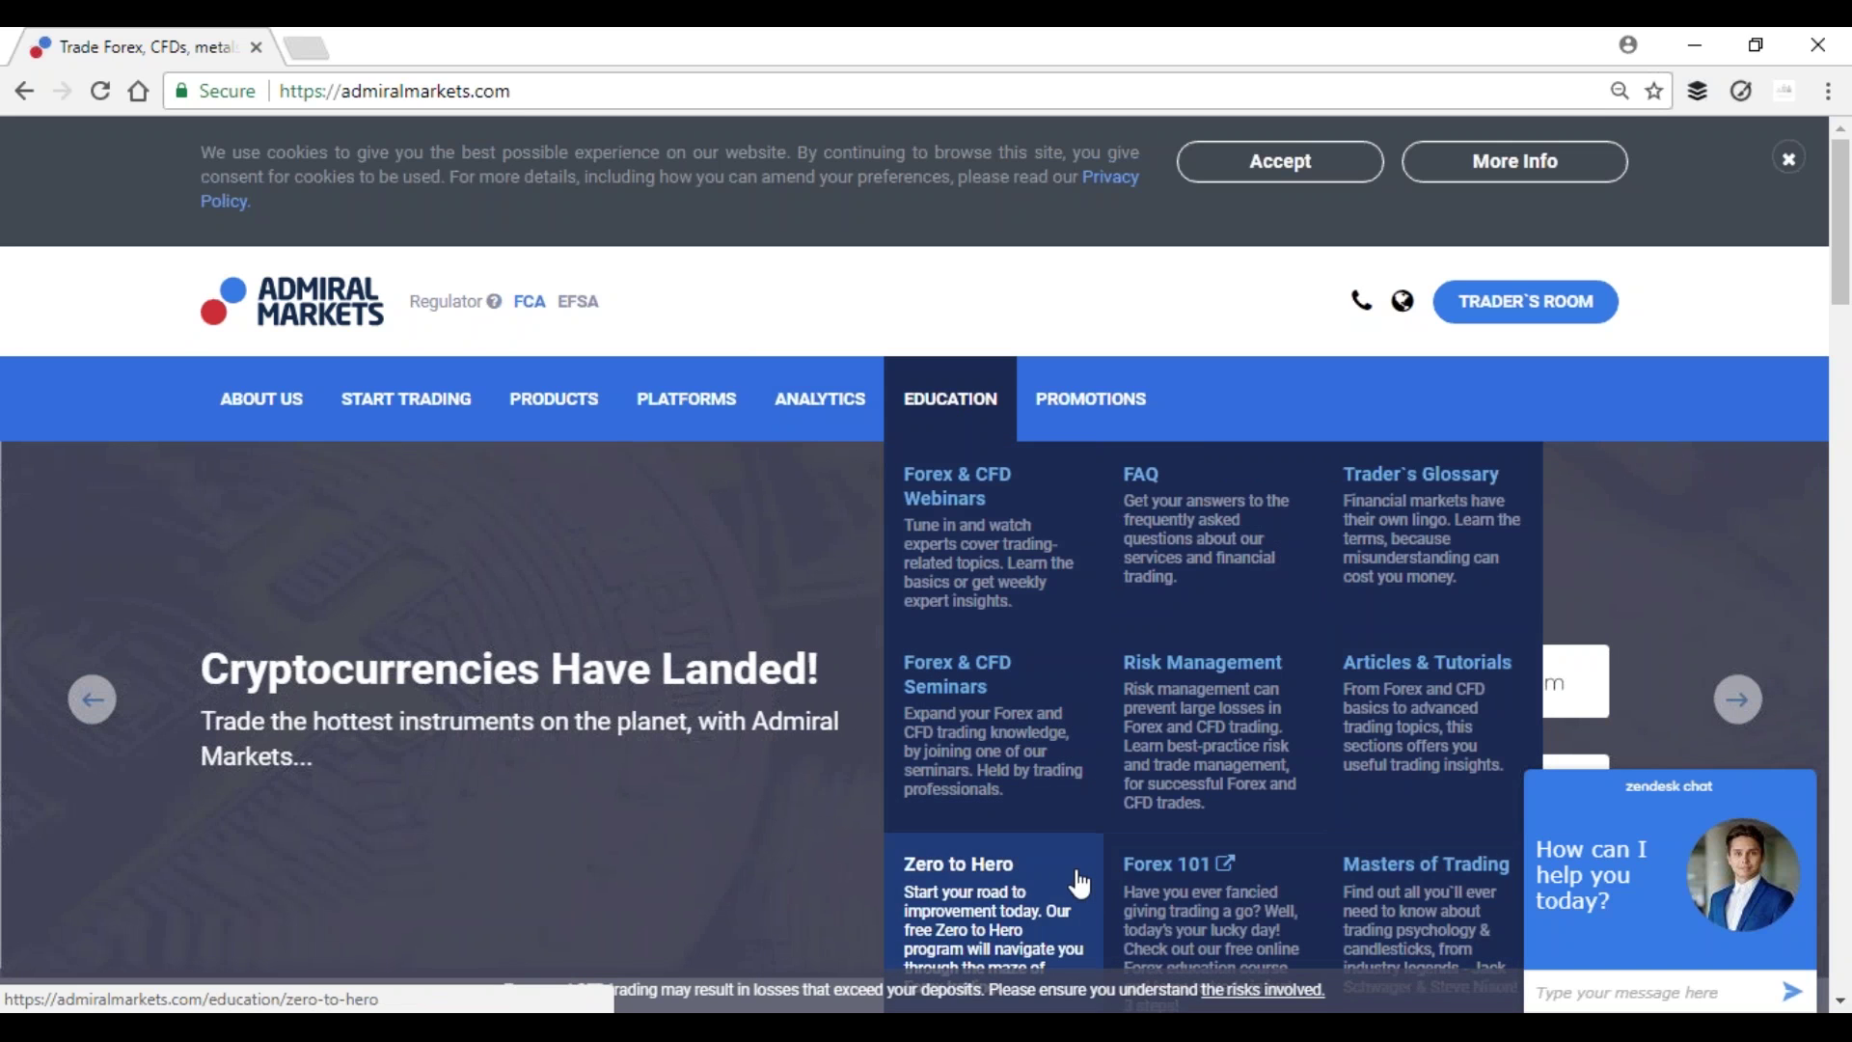
pyautogui.moveTo(819, 454)
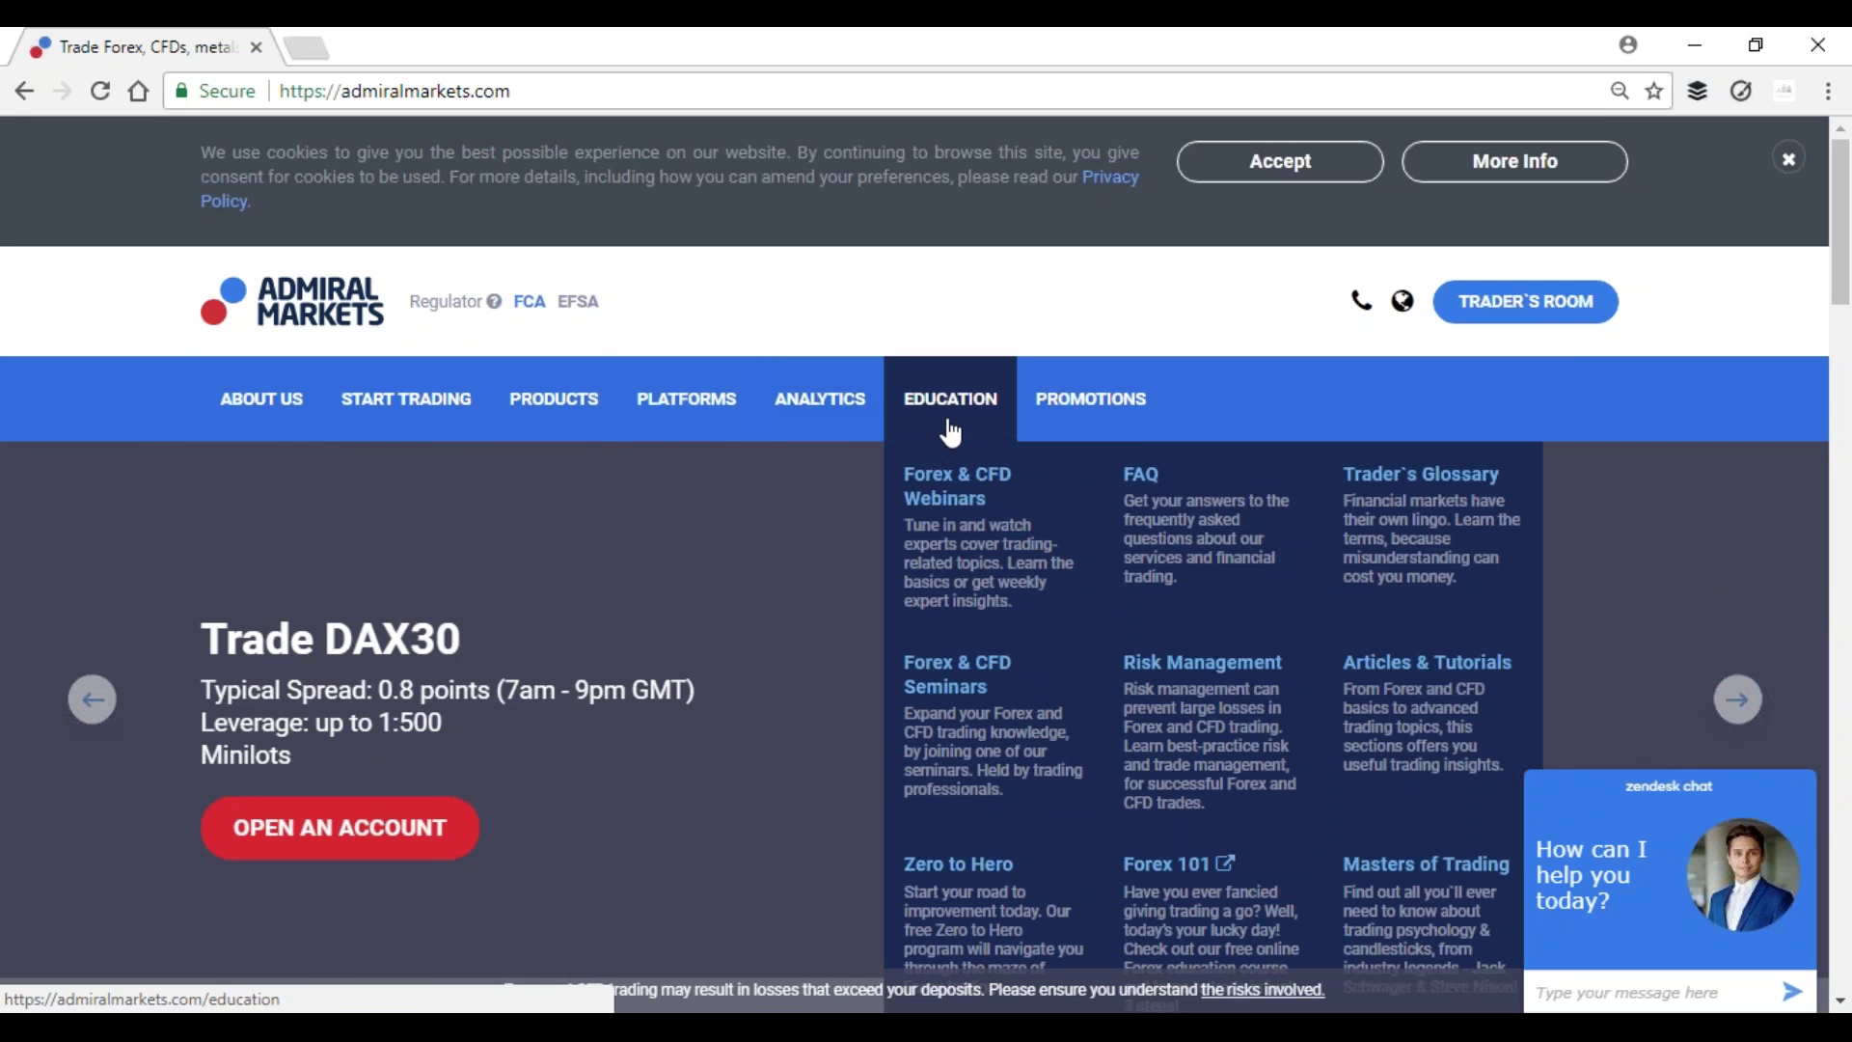
pyautogui.moveTo(694, 438)
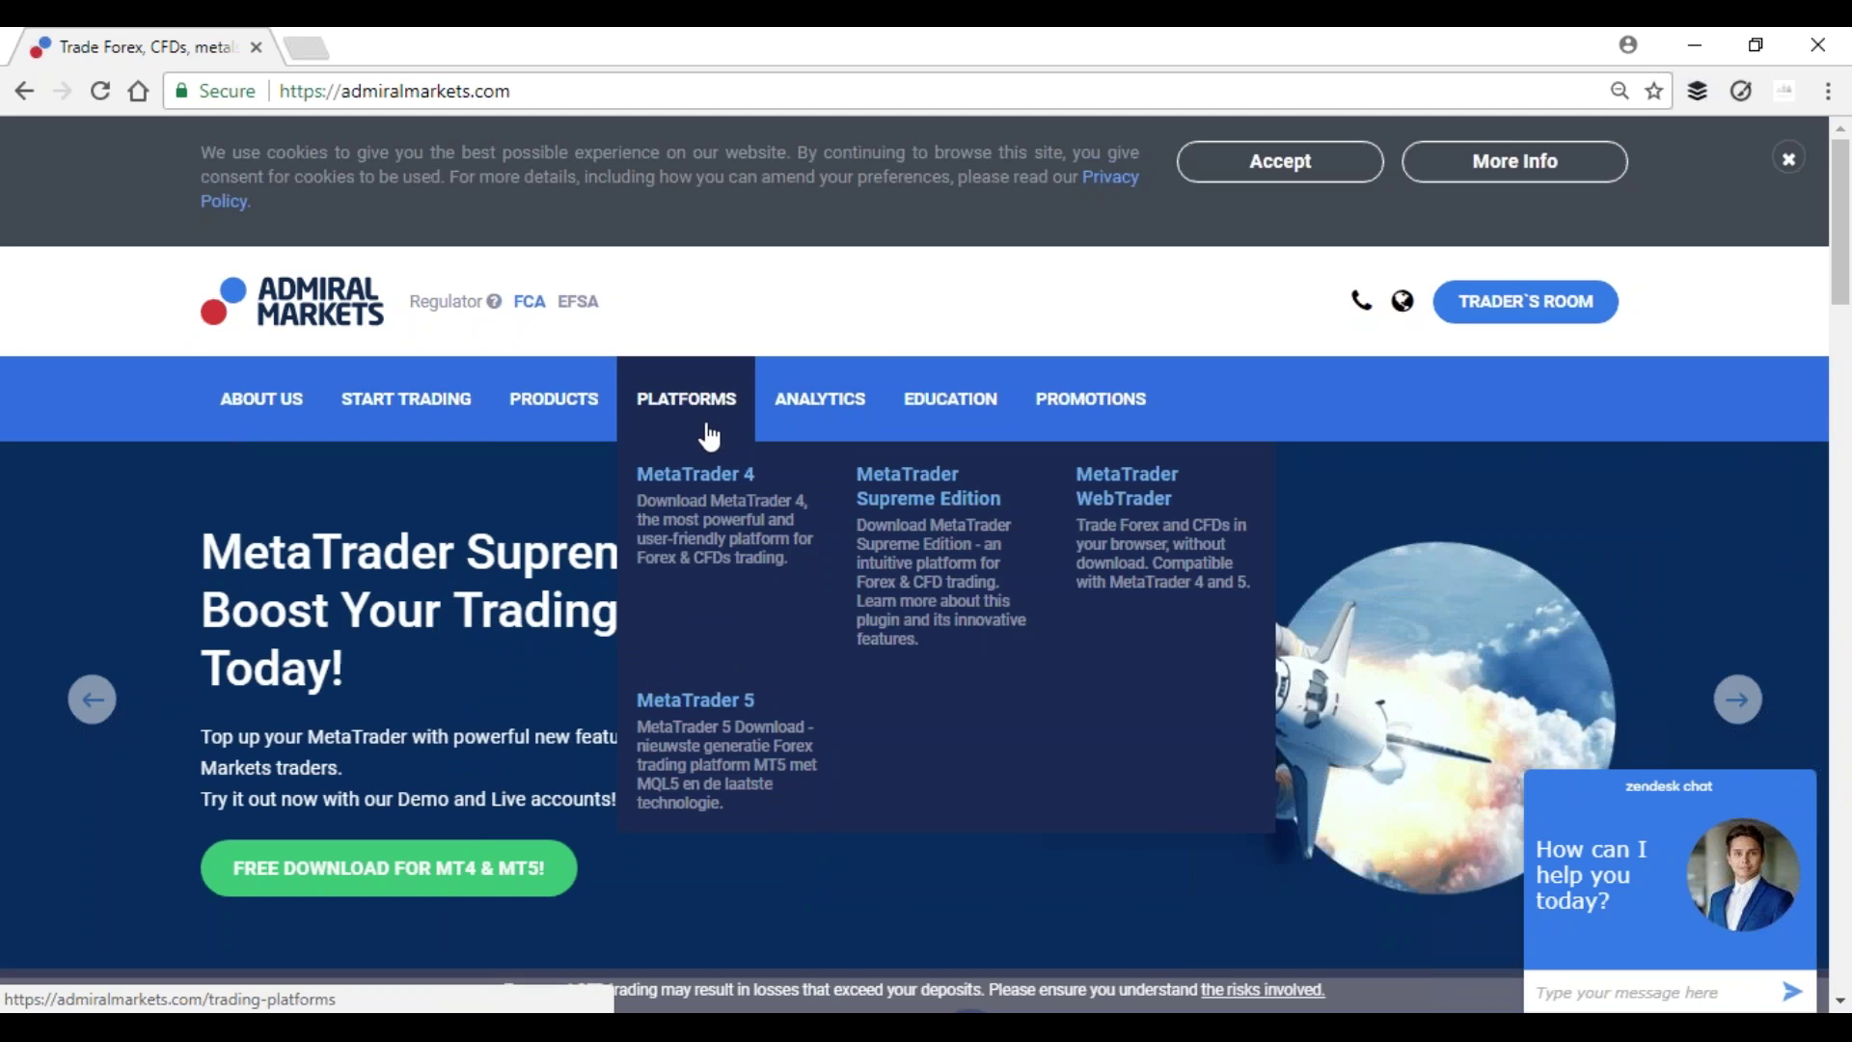
pyautogui.moveTo(584, 422)
pyautogui.moveTo(413, 424)
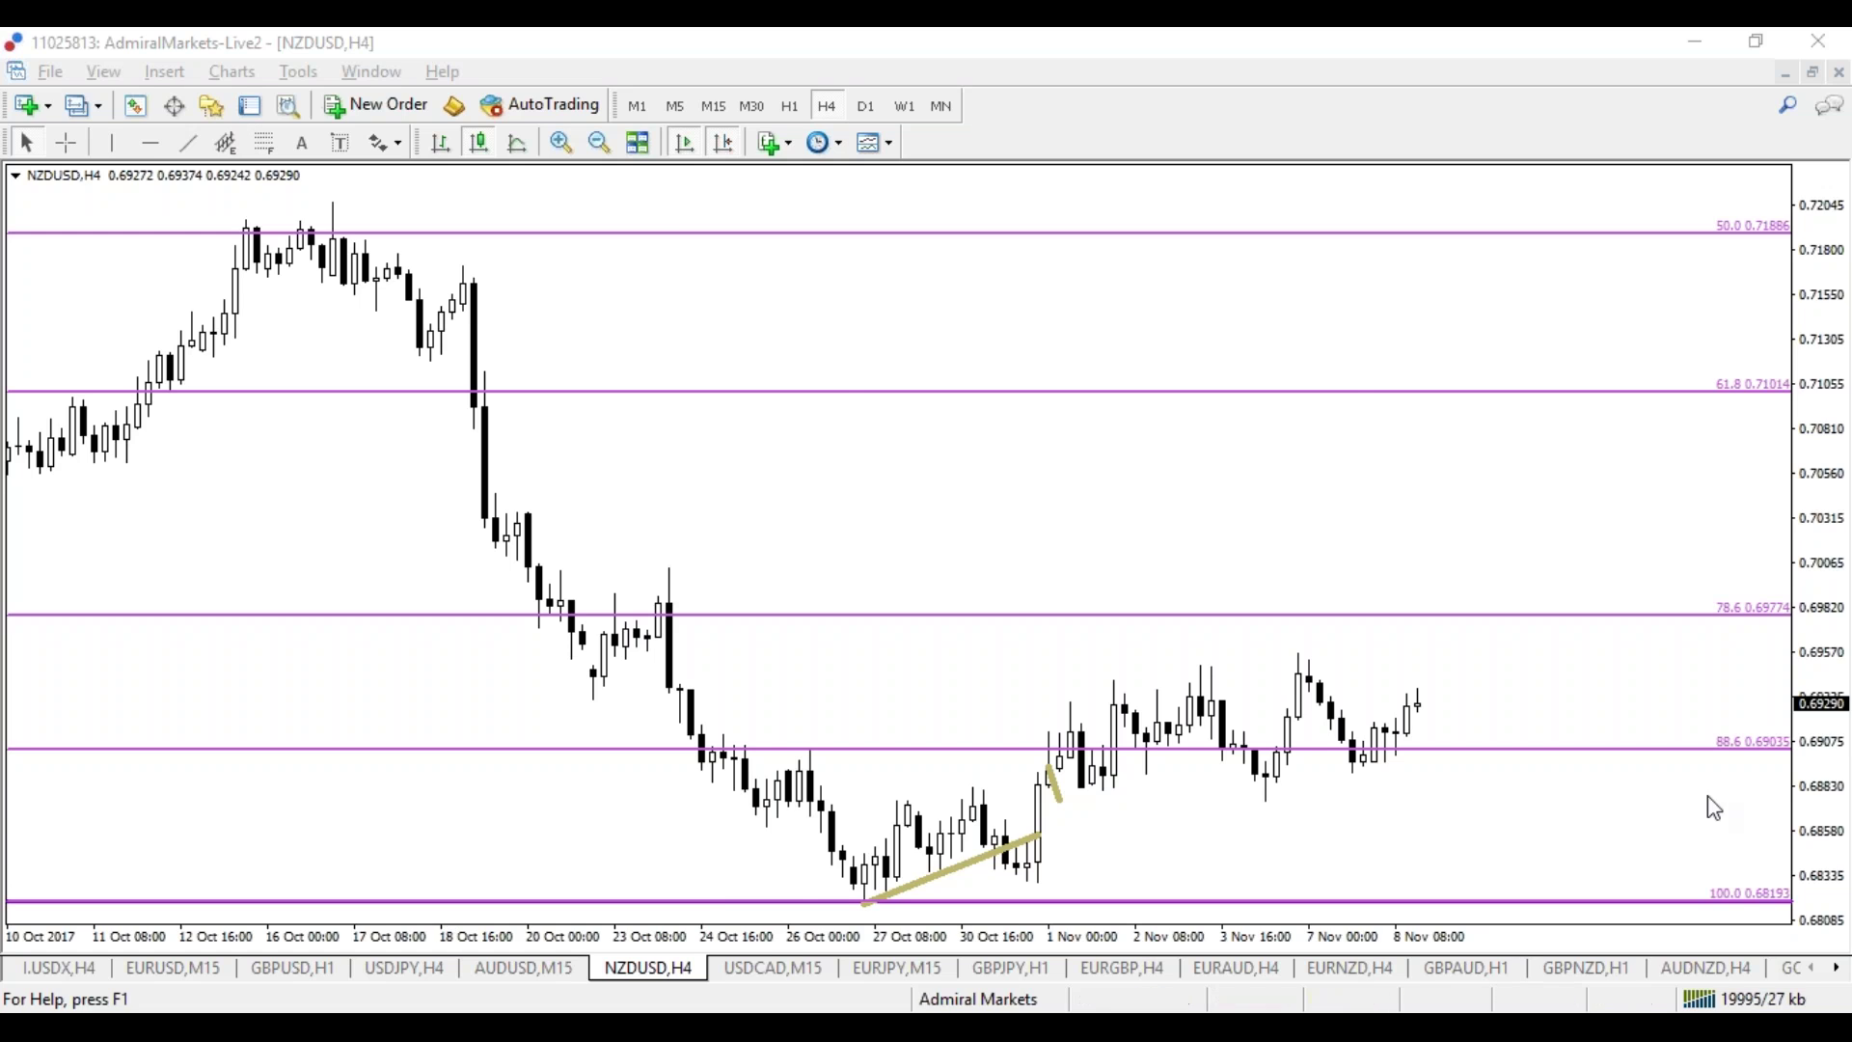
# Step: In MetaTrader, draw a rising trend line across the September and late-October highs on the GBPAUD daily chart and display it on H4
pyautogui.click(1496, 969)
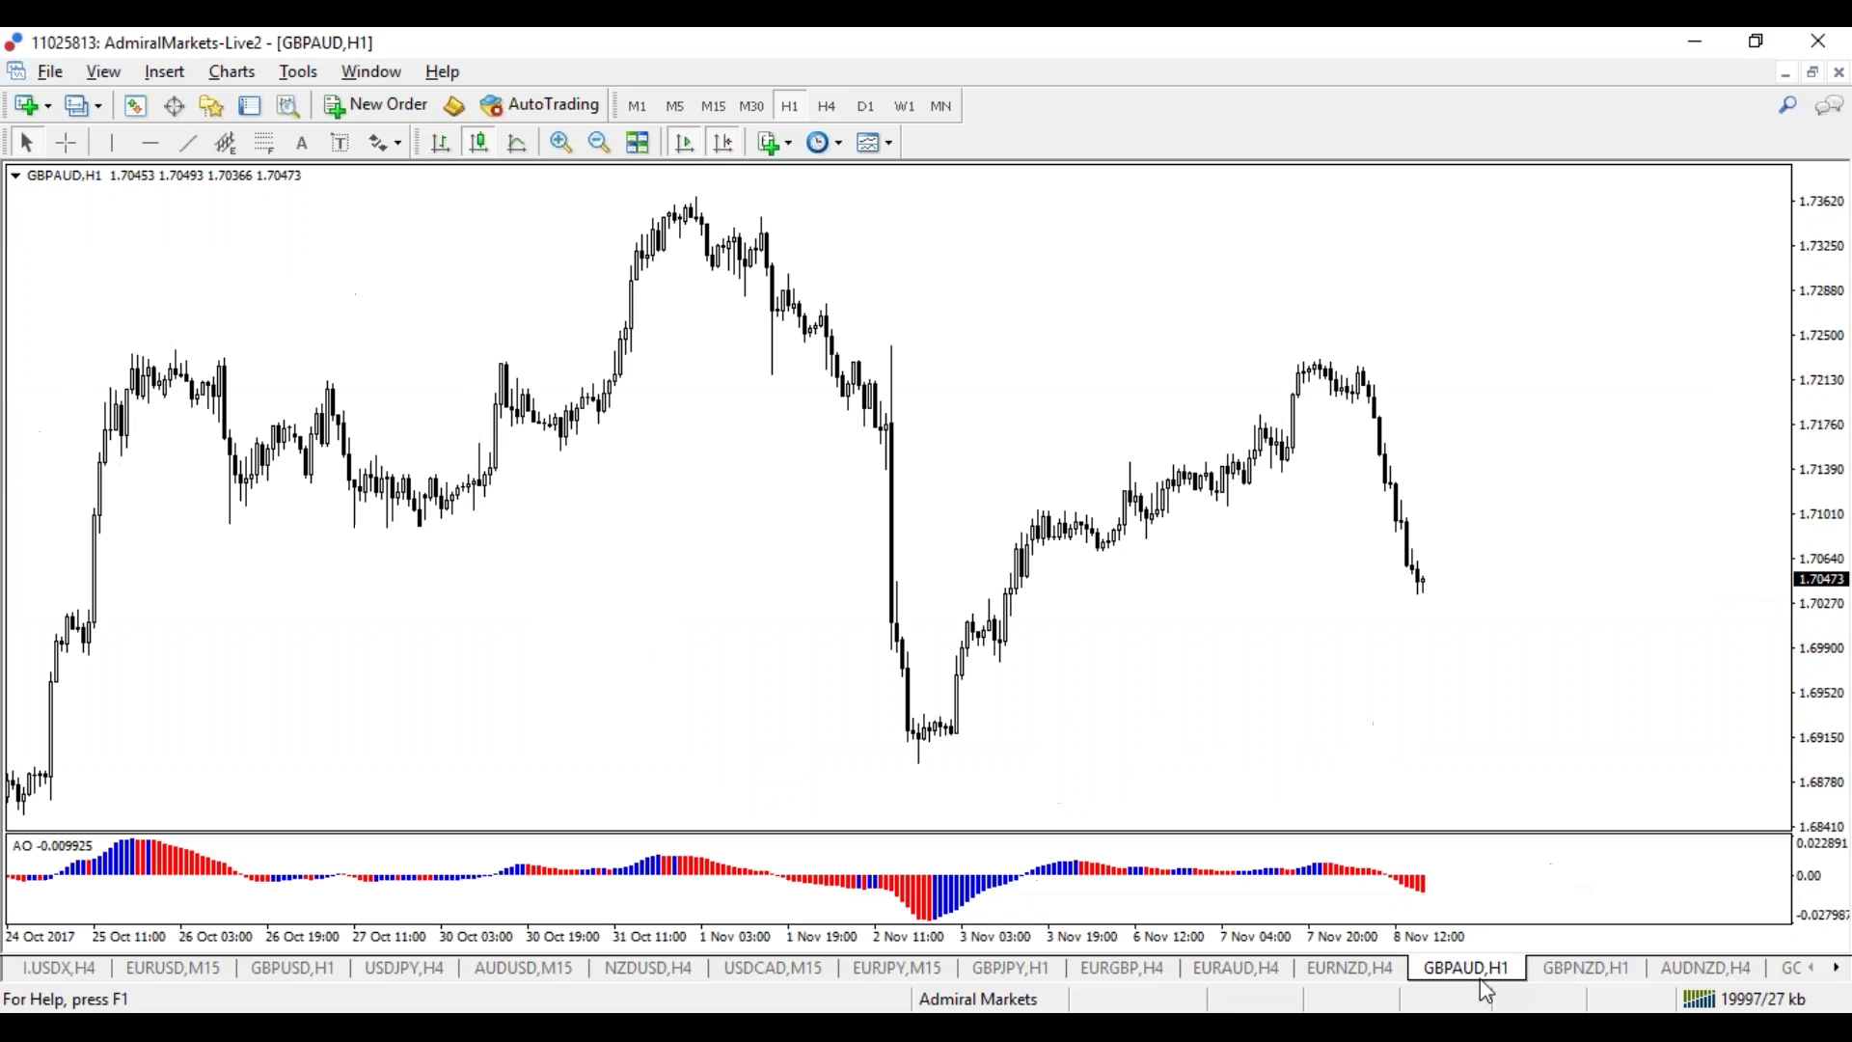
pyautogui.click(822, 109)
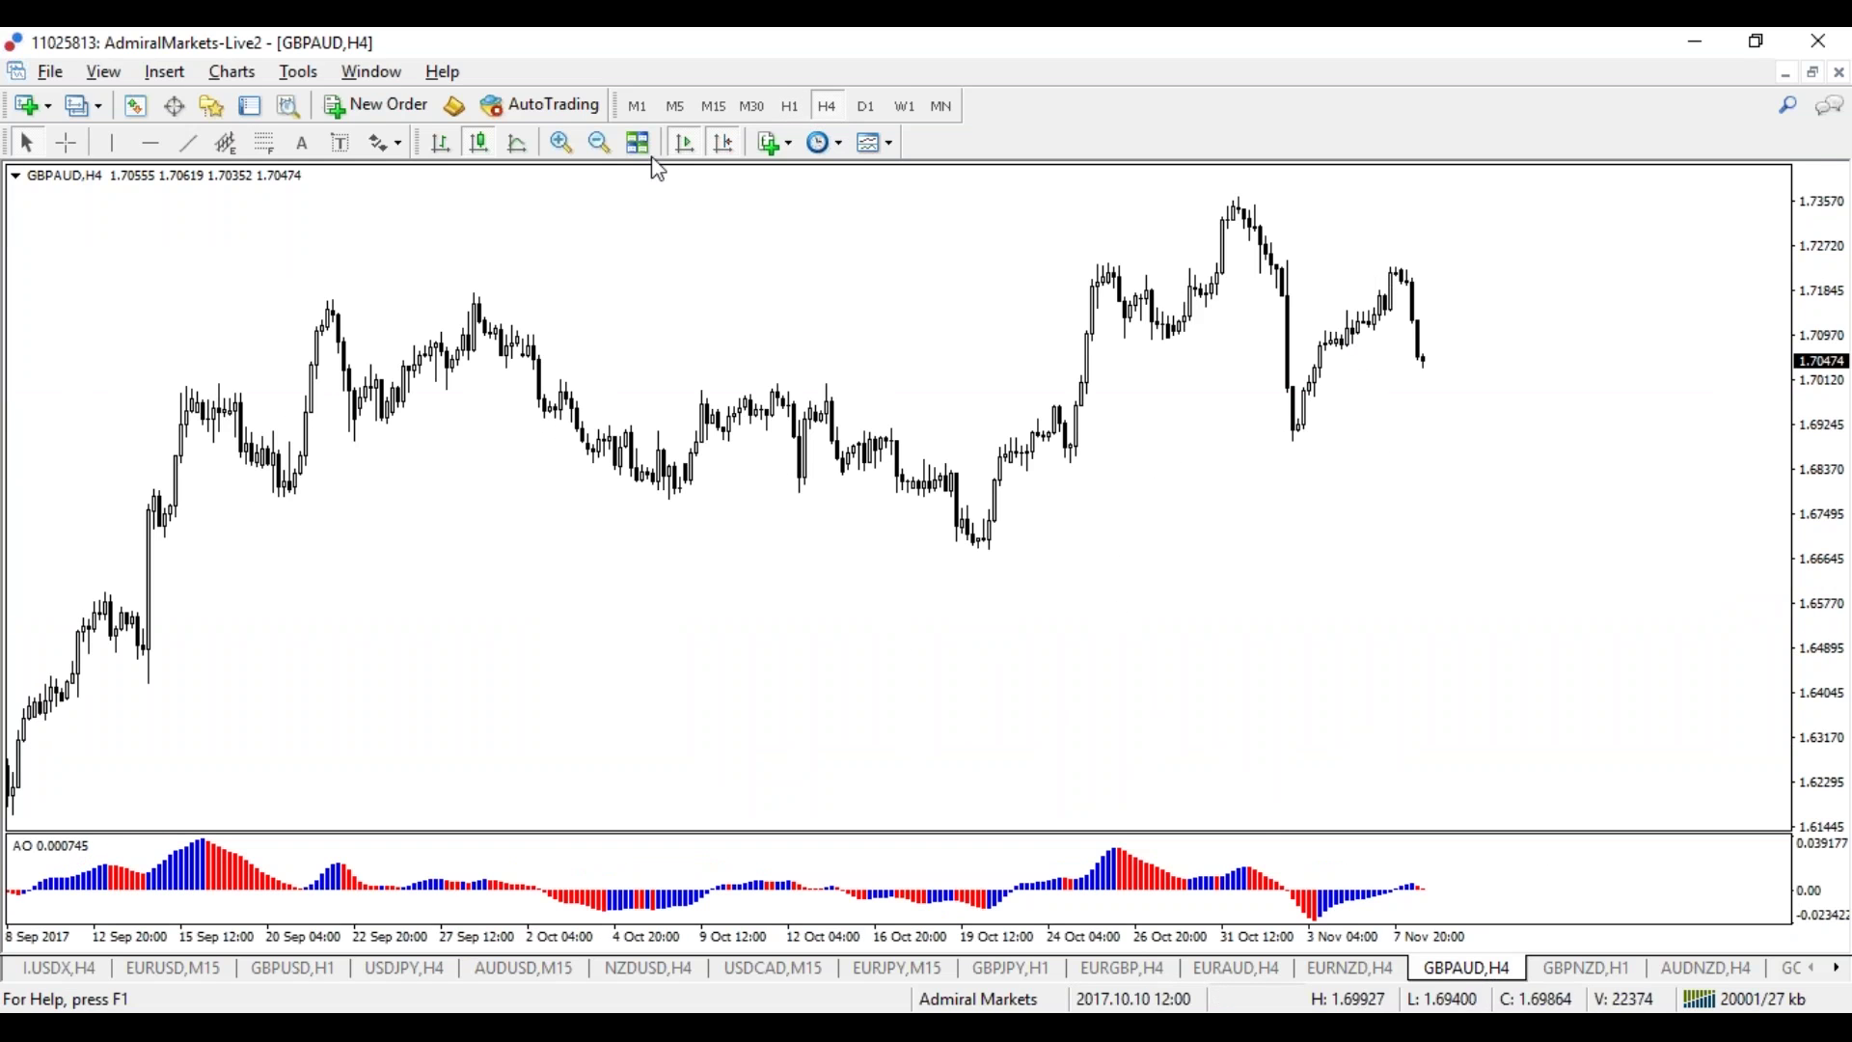
pyautogui.click(868, 106)
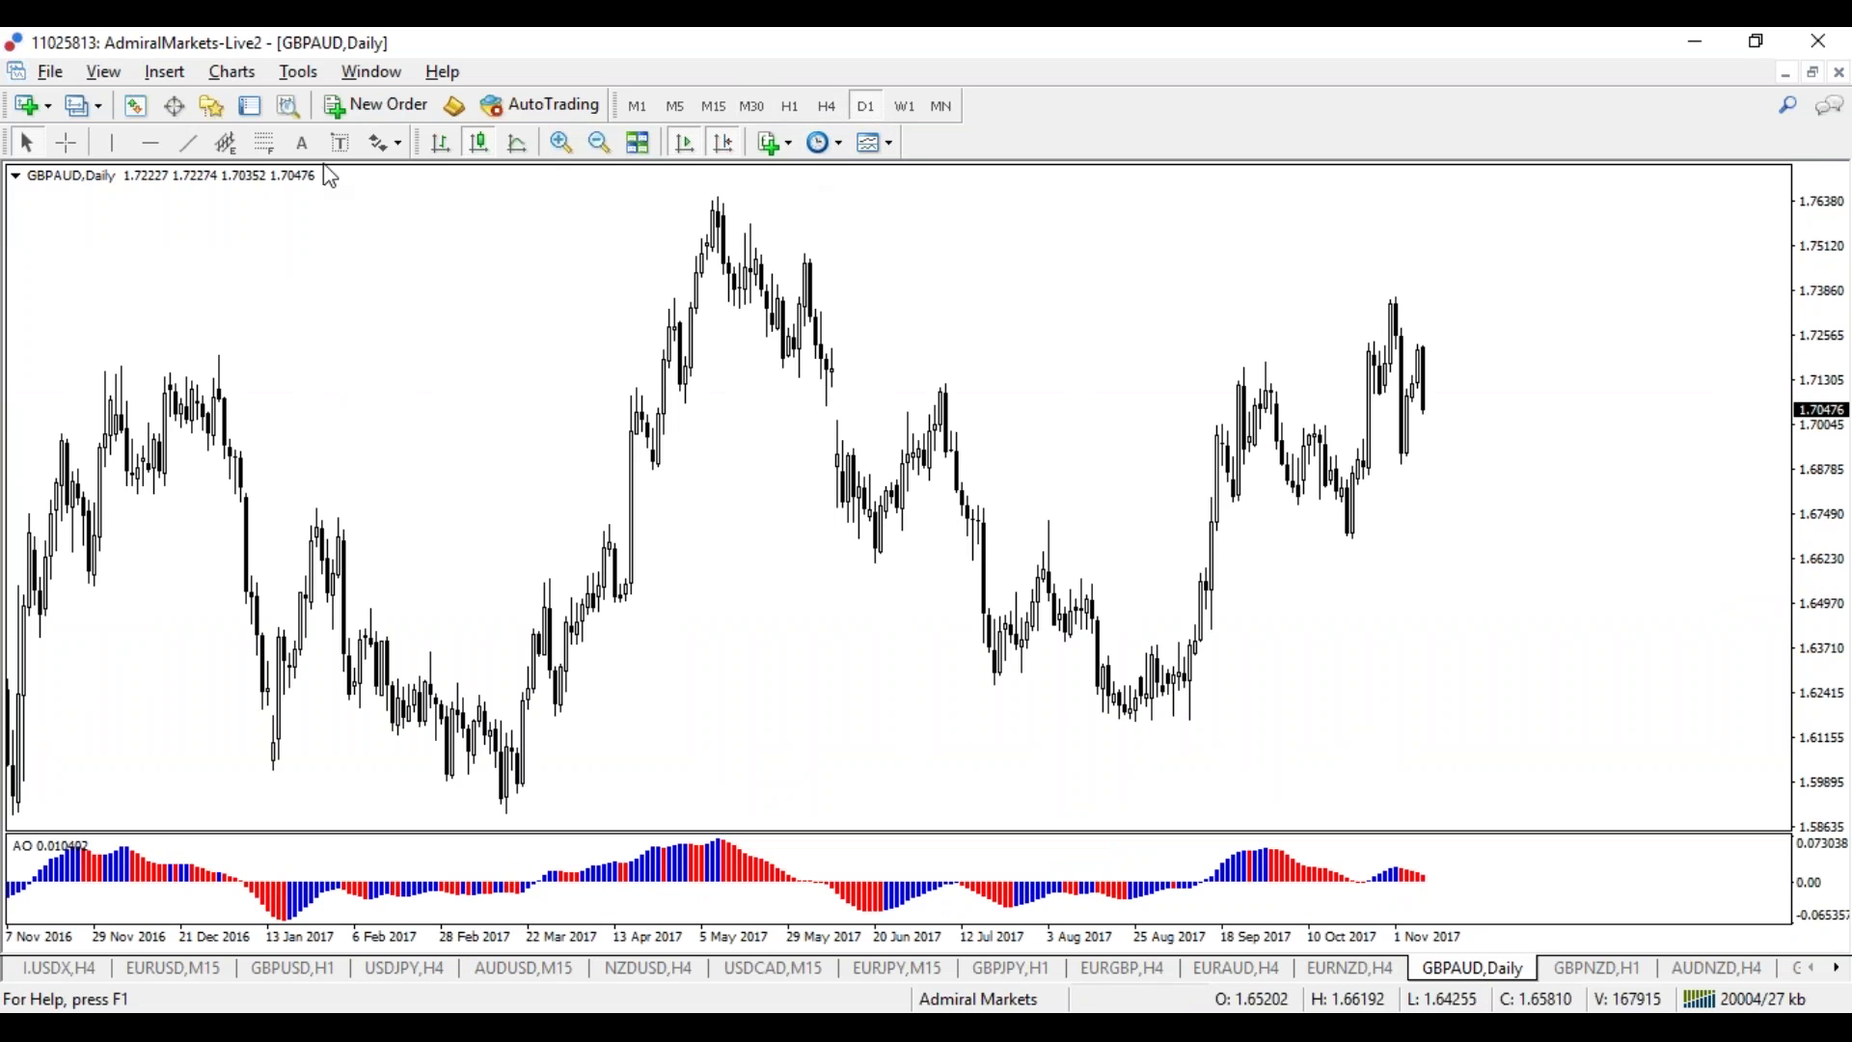
pyautogui.click(188, 142)
pyautogui.moveTo(1227, 374); pyautogui.dragTo(1514, 235)
pyautogui.moveTo(1374, 302); pyautogui.dragTo(1386, 315)
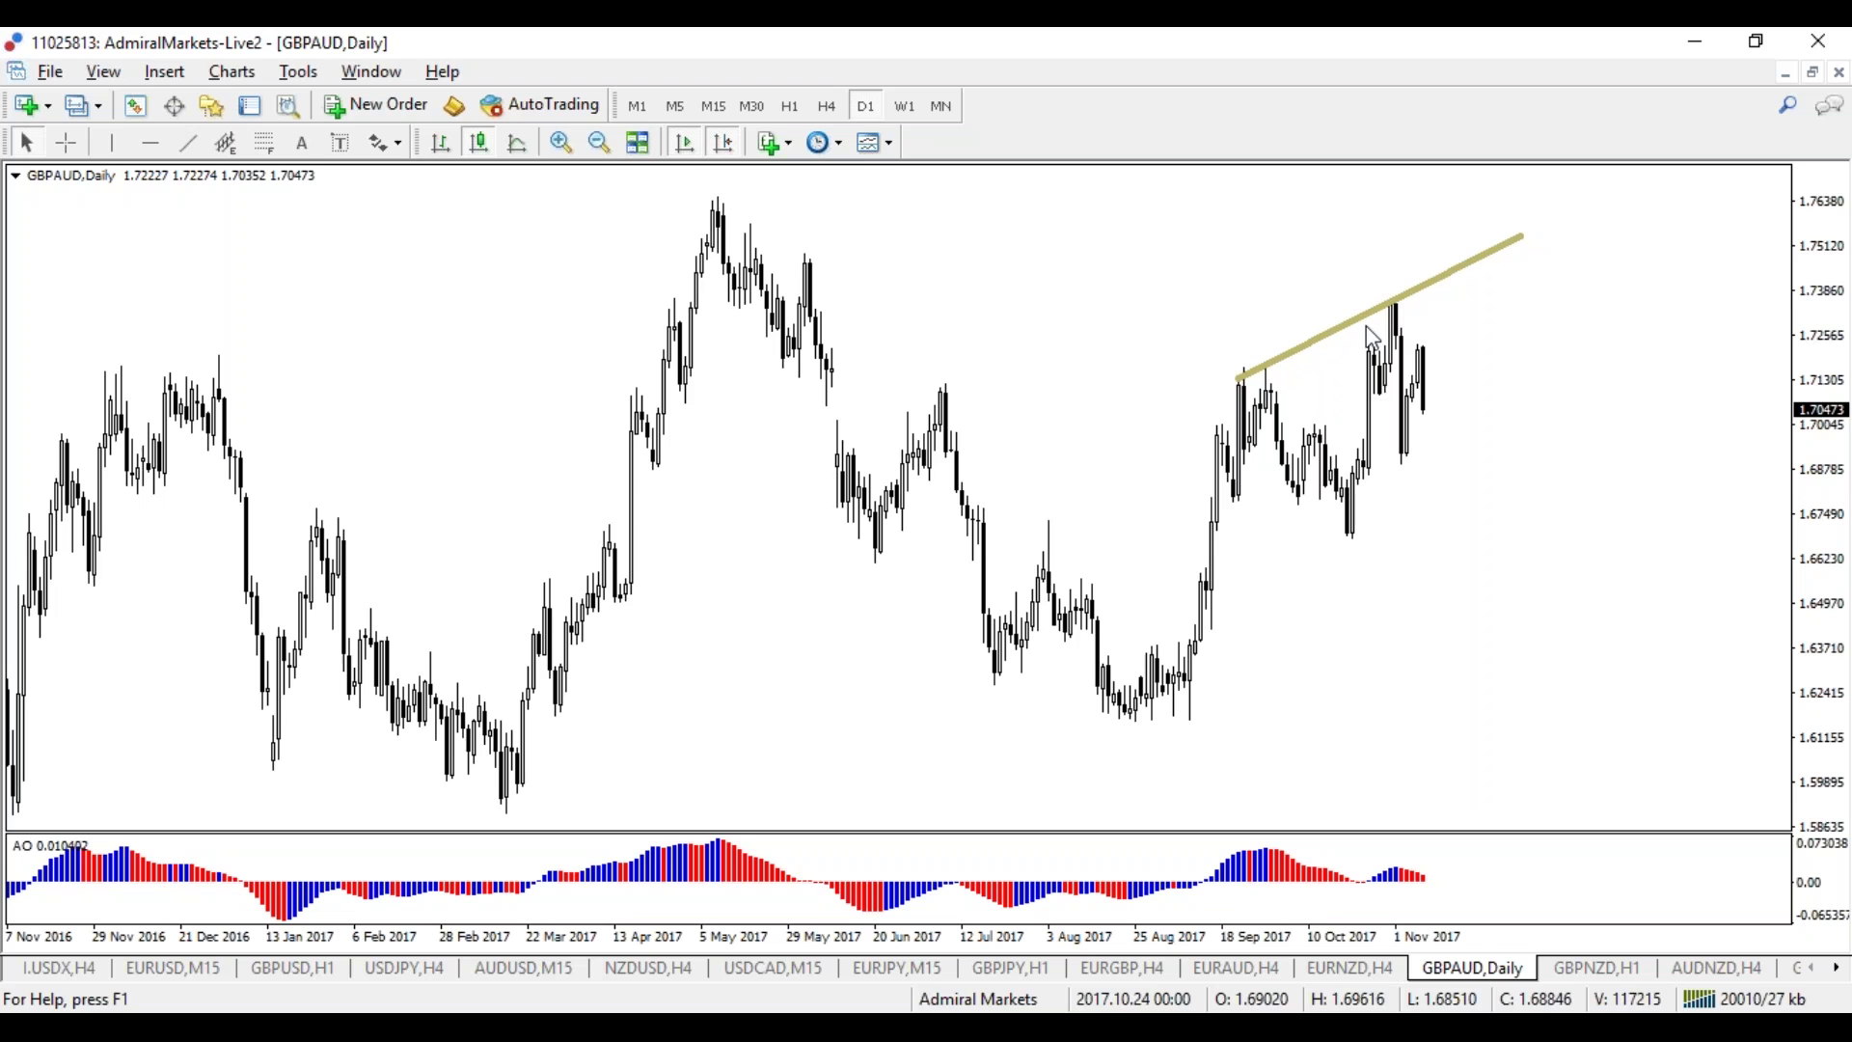
pyautogui.click(827, 106)
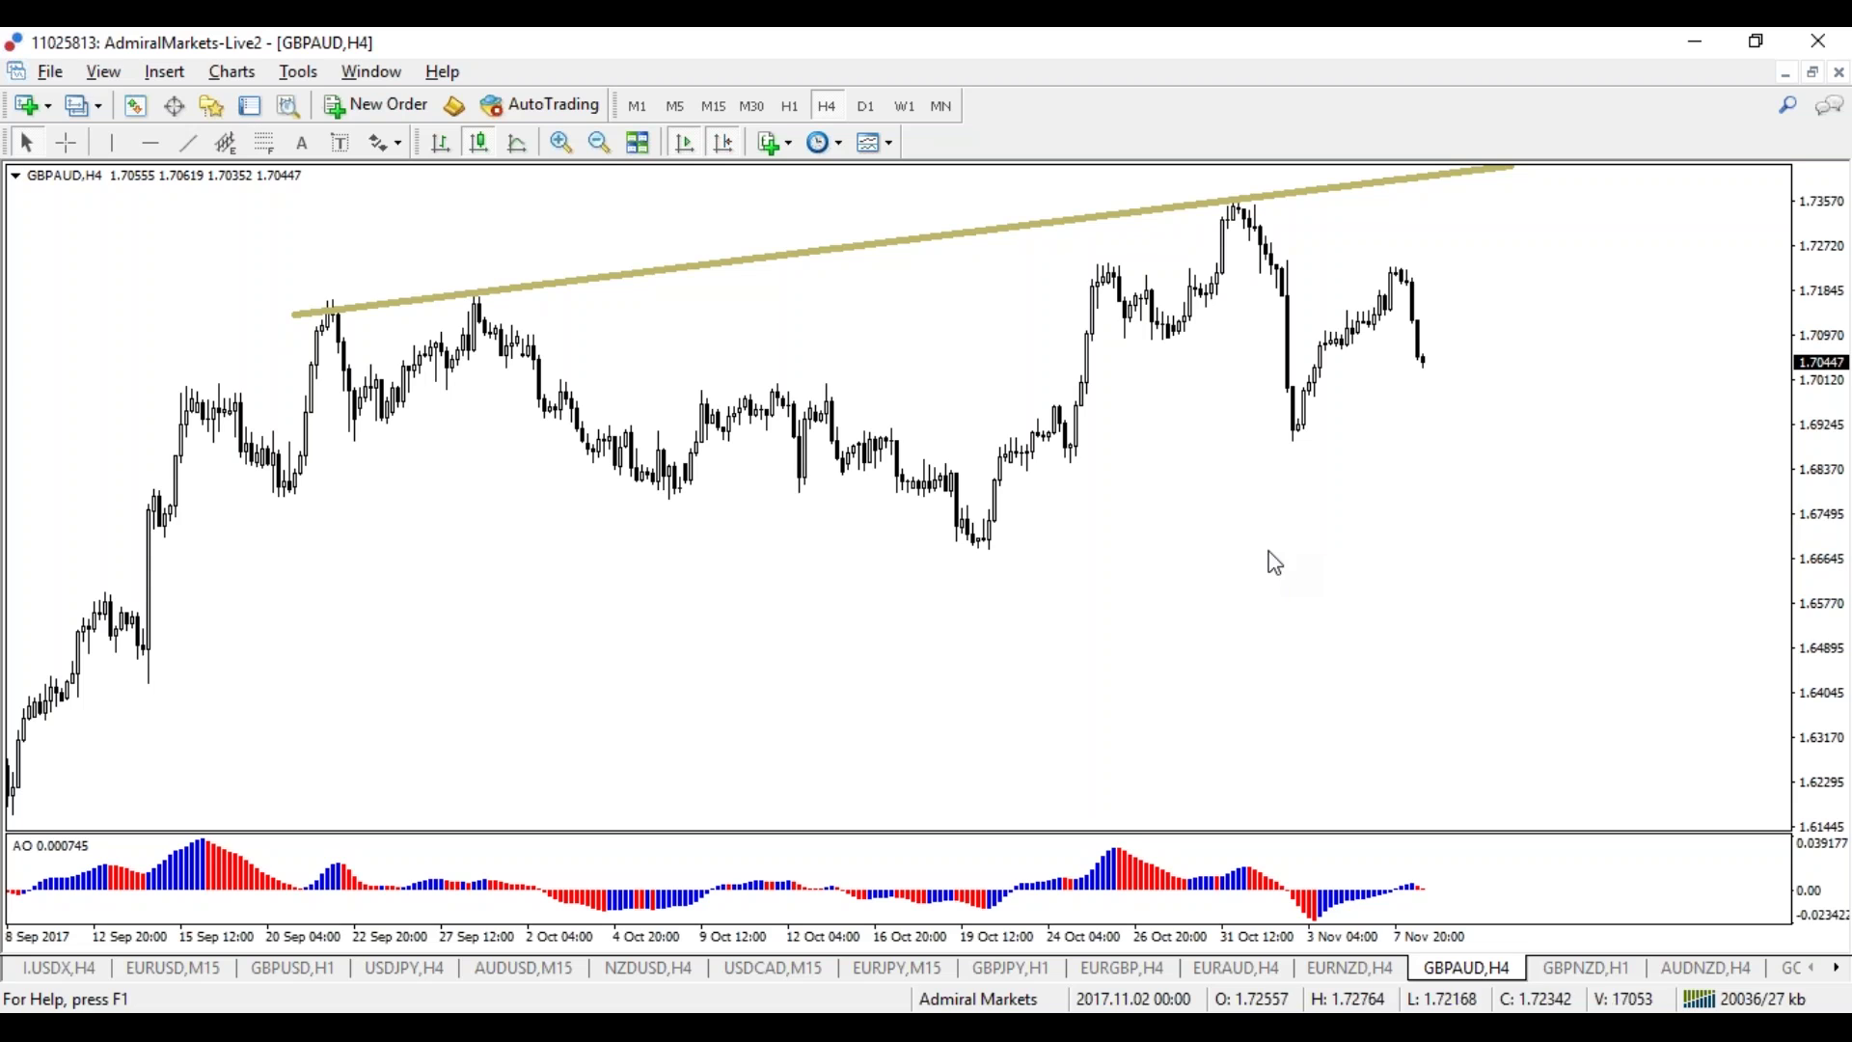
# Step: On the USDJPY H4 chart, circle the bearish swings after the 6 November high in red and the rebound between them in blue
pyautogui.click(428, 972)
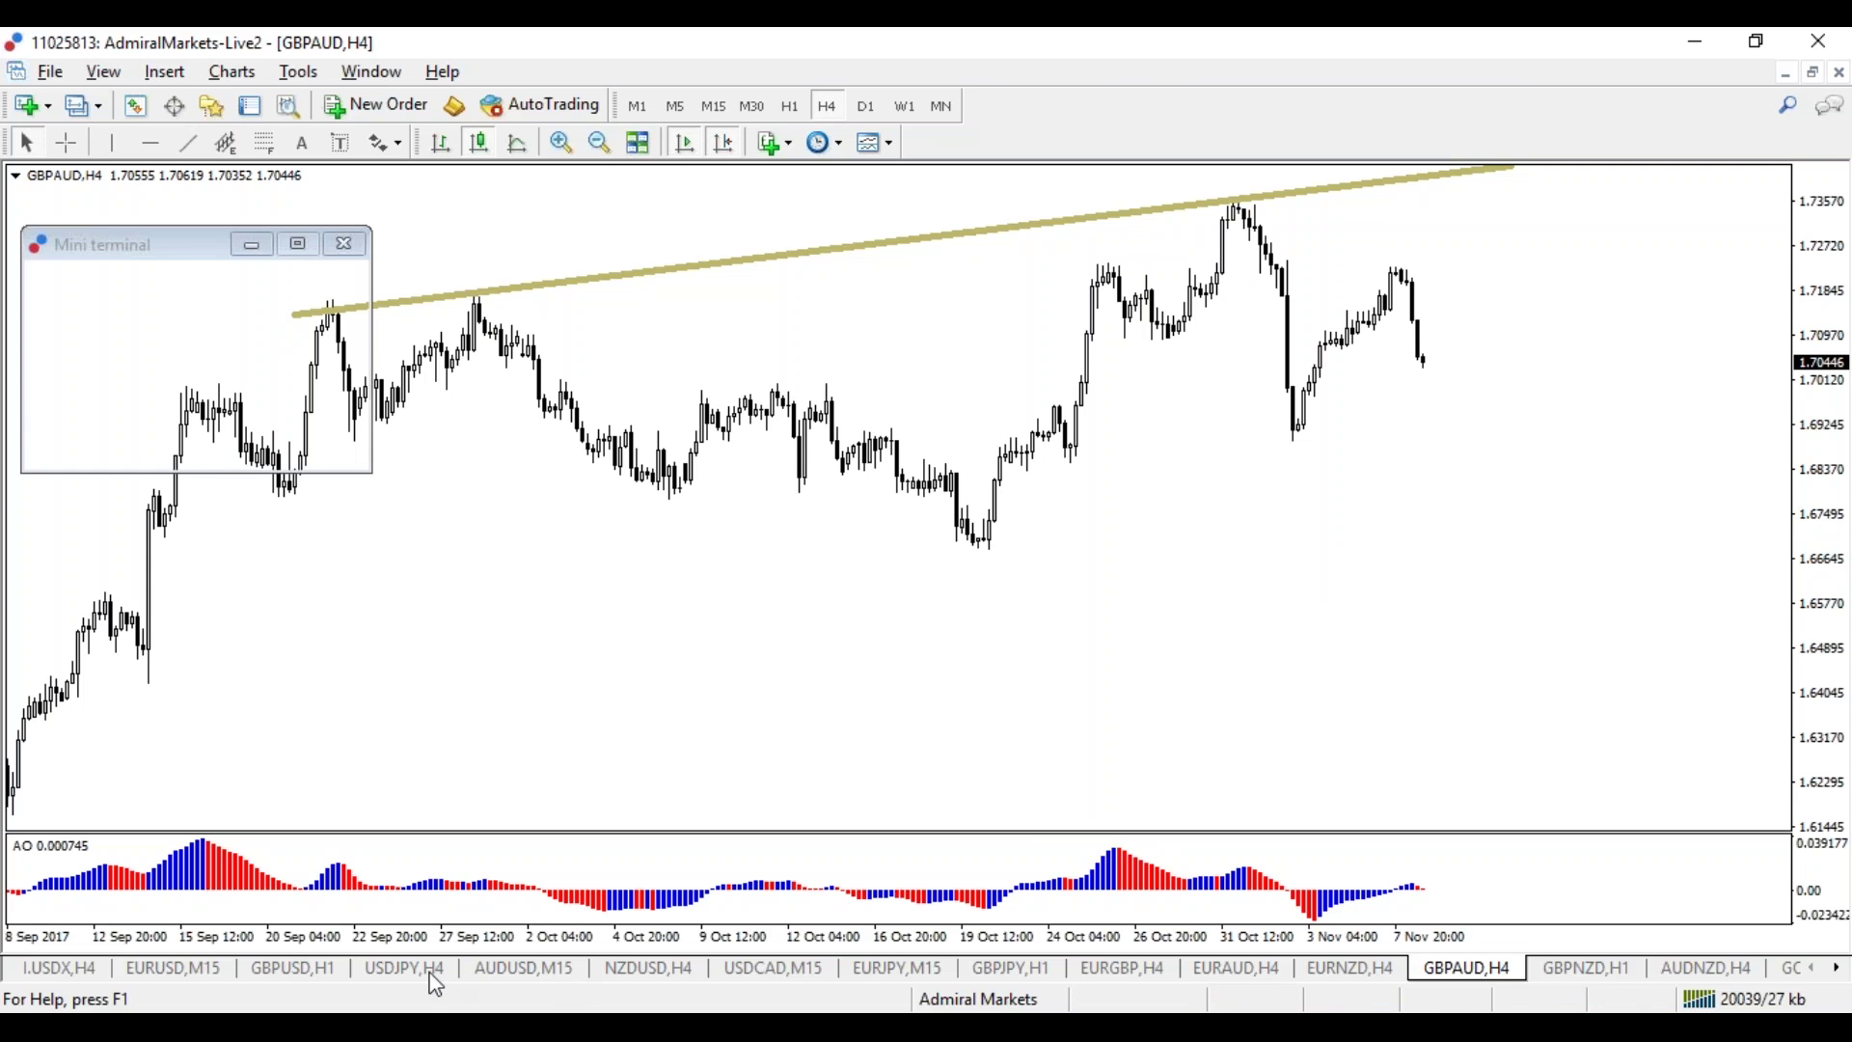
pyautogui.press('+')
pyautogui.press('+')
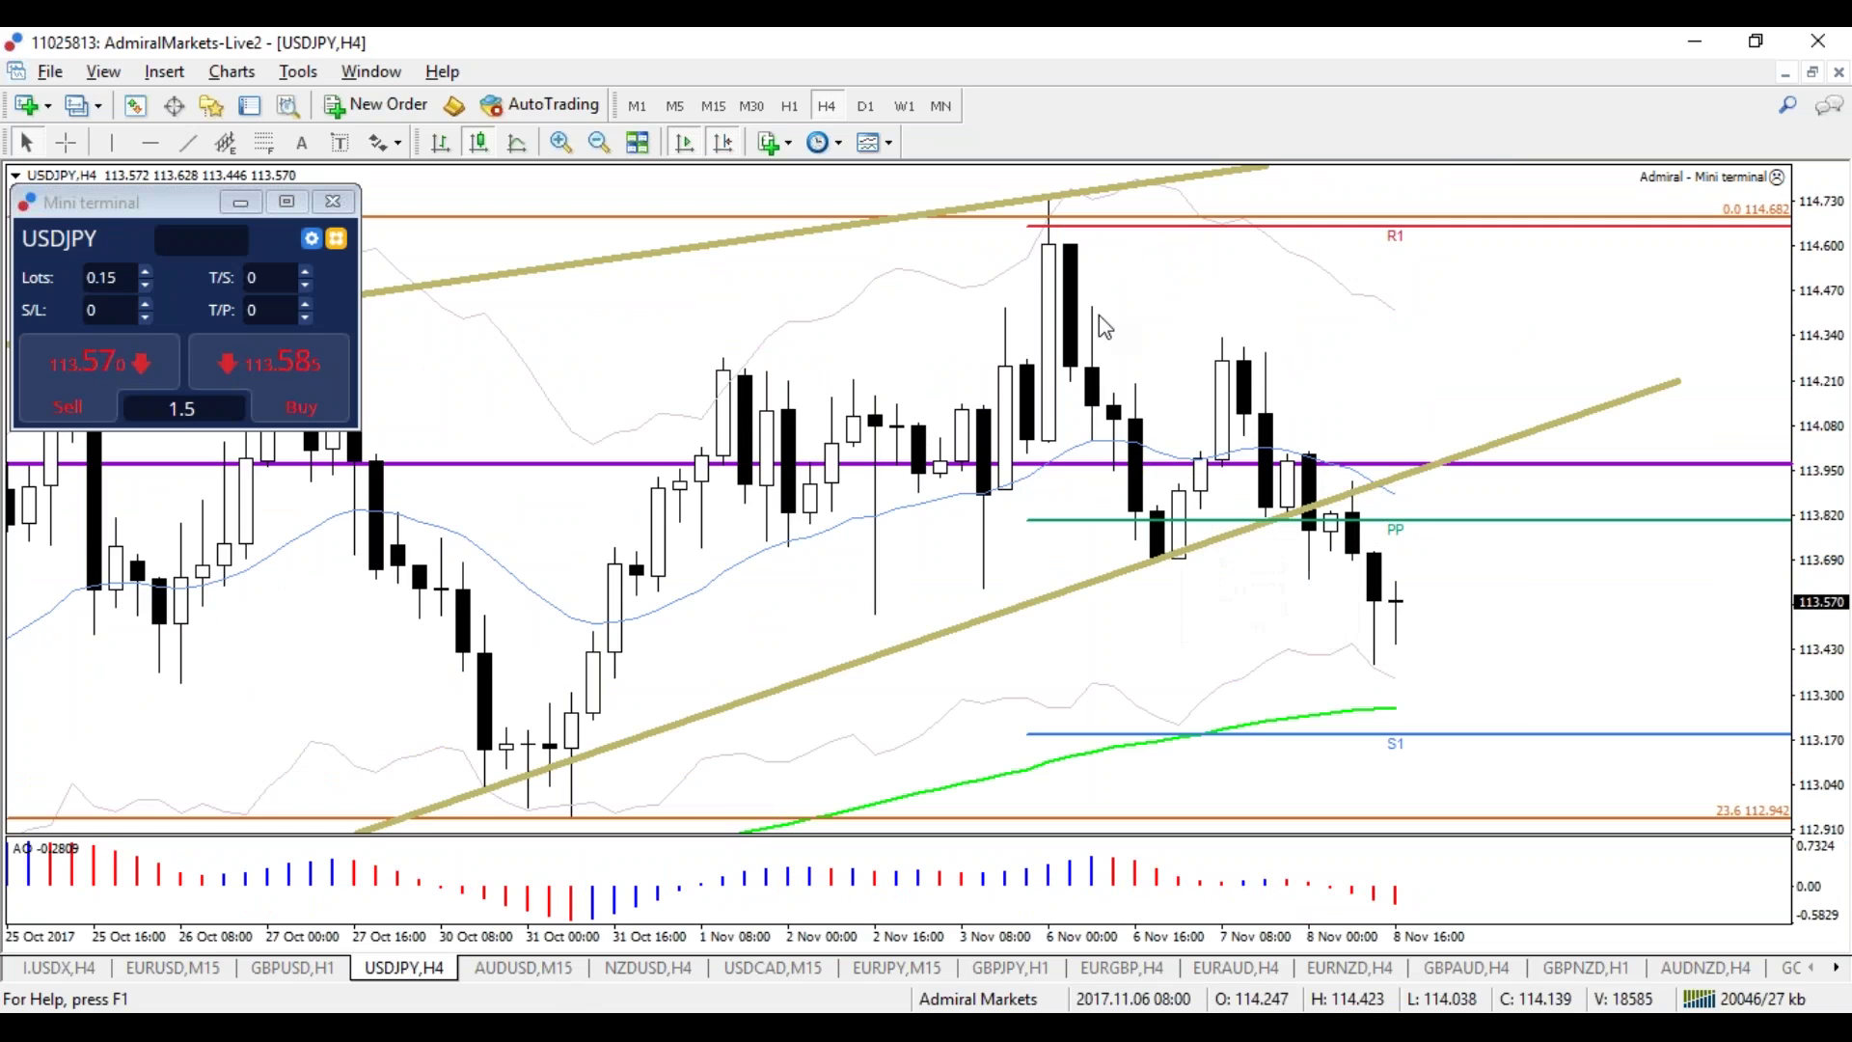
pyautogui.moveTo(1126, 315)
pyautogui.mouseDown()
pyautogui.moveTo(1085, 243)
pyautogui.moveTo(1152, 574)
pyautogui.moveTo(1157, 357)
pyautogui.moveTo(1125, 307)
pyautogui.mouseUp()
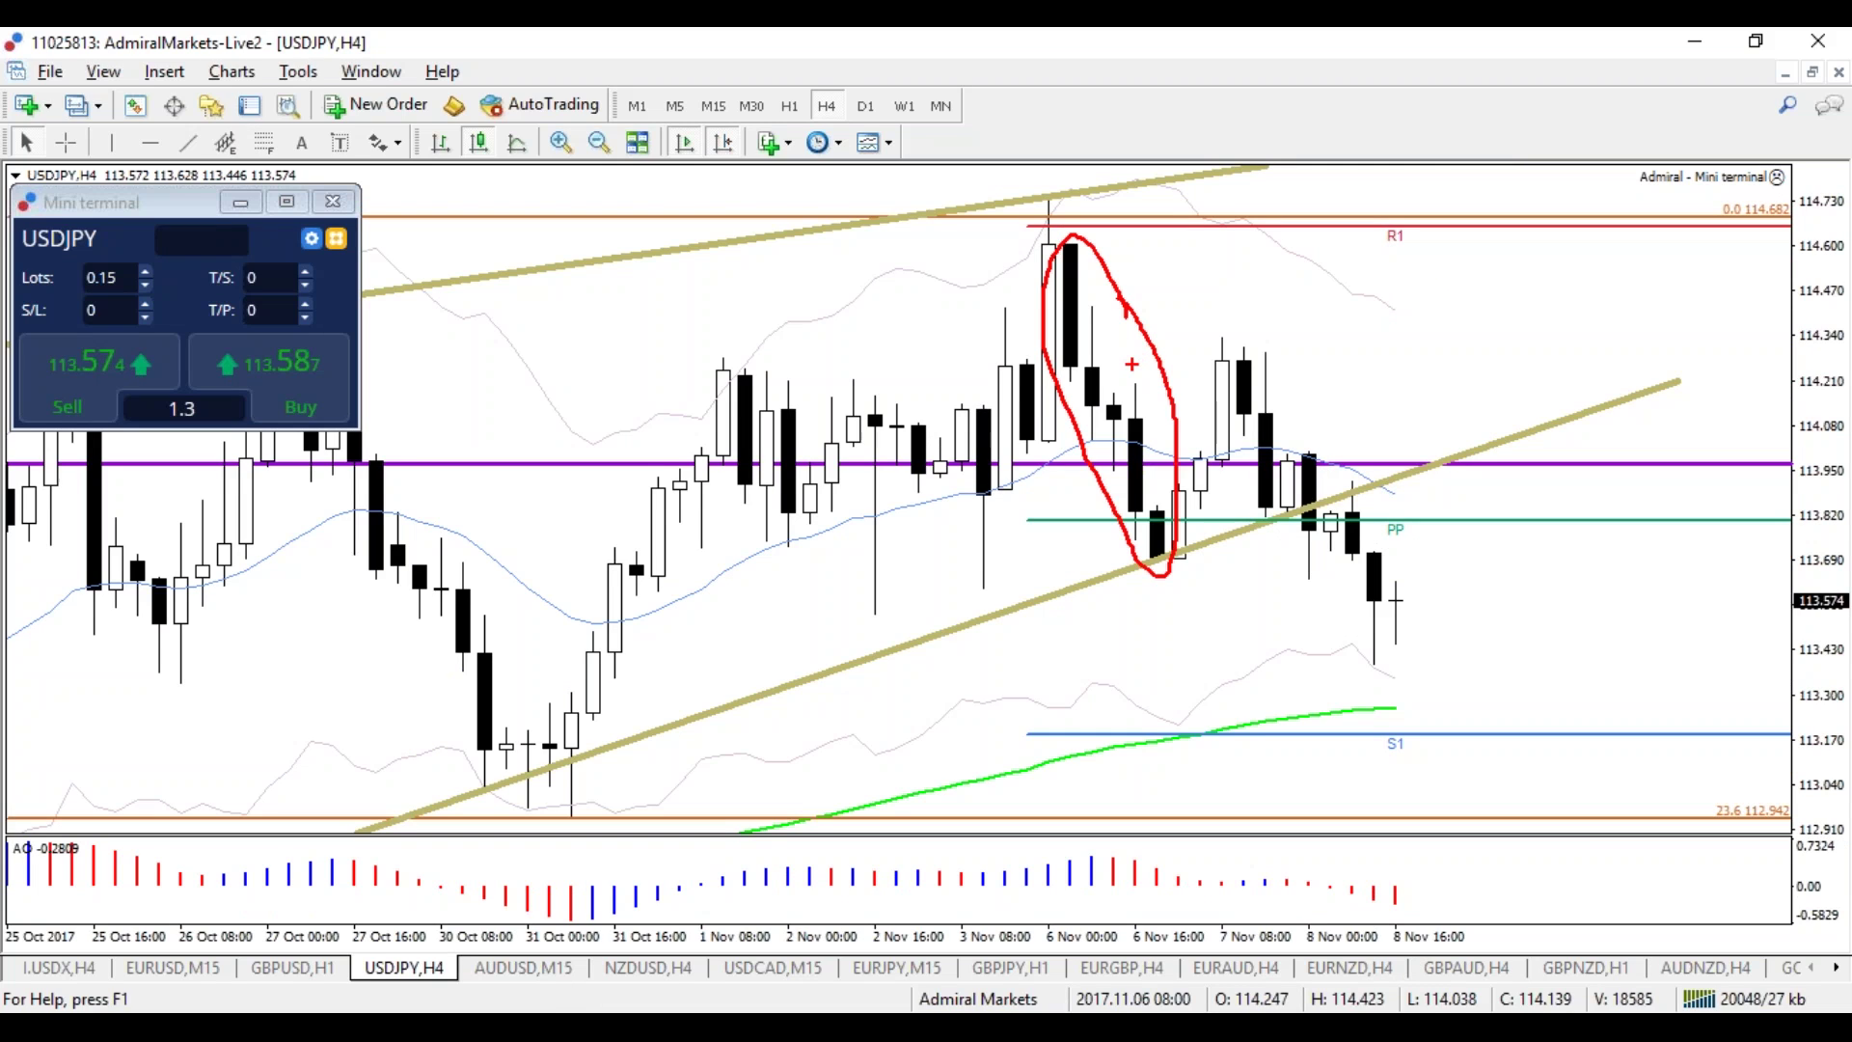
pyautogui.moveTo(1246, 348)
pyautogui.mouseDown()
pyautogui.moveTo(1188, 371)
pyautogui.moveTo(1202, 465)
pyautogui.moveTo(1231, 333)
pyautogui.mouseUp()
pyautogui.moveTo(1342, 471)
pyautogui.mouseDown()
pyautogui.moveTo(1287, 461)
pyautogui.moveTo(1323, 552)
pyautogui.moveTo(1336, 453)
pyautogui.mouseUp()
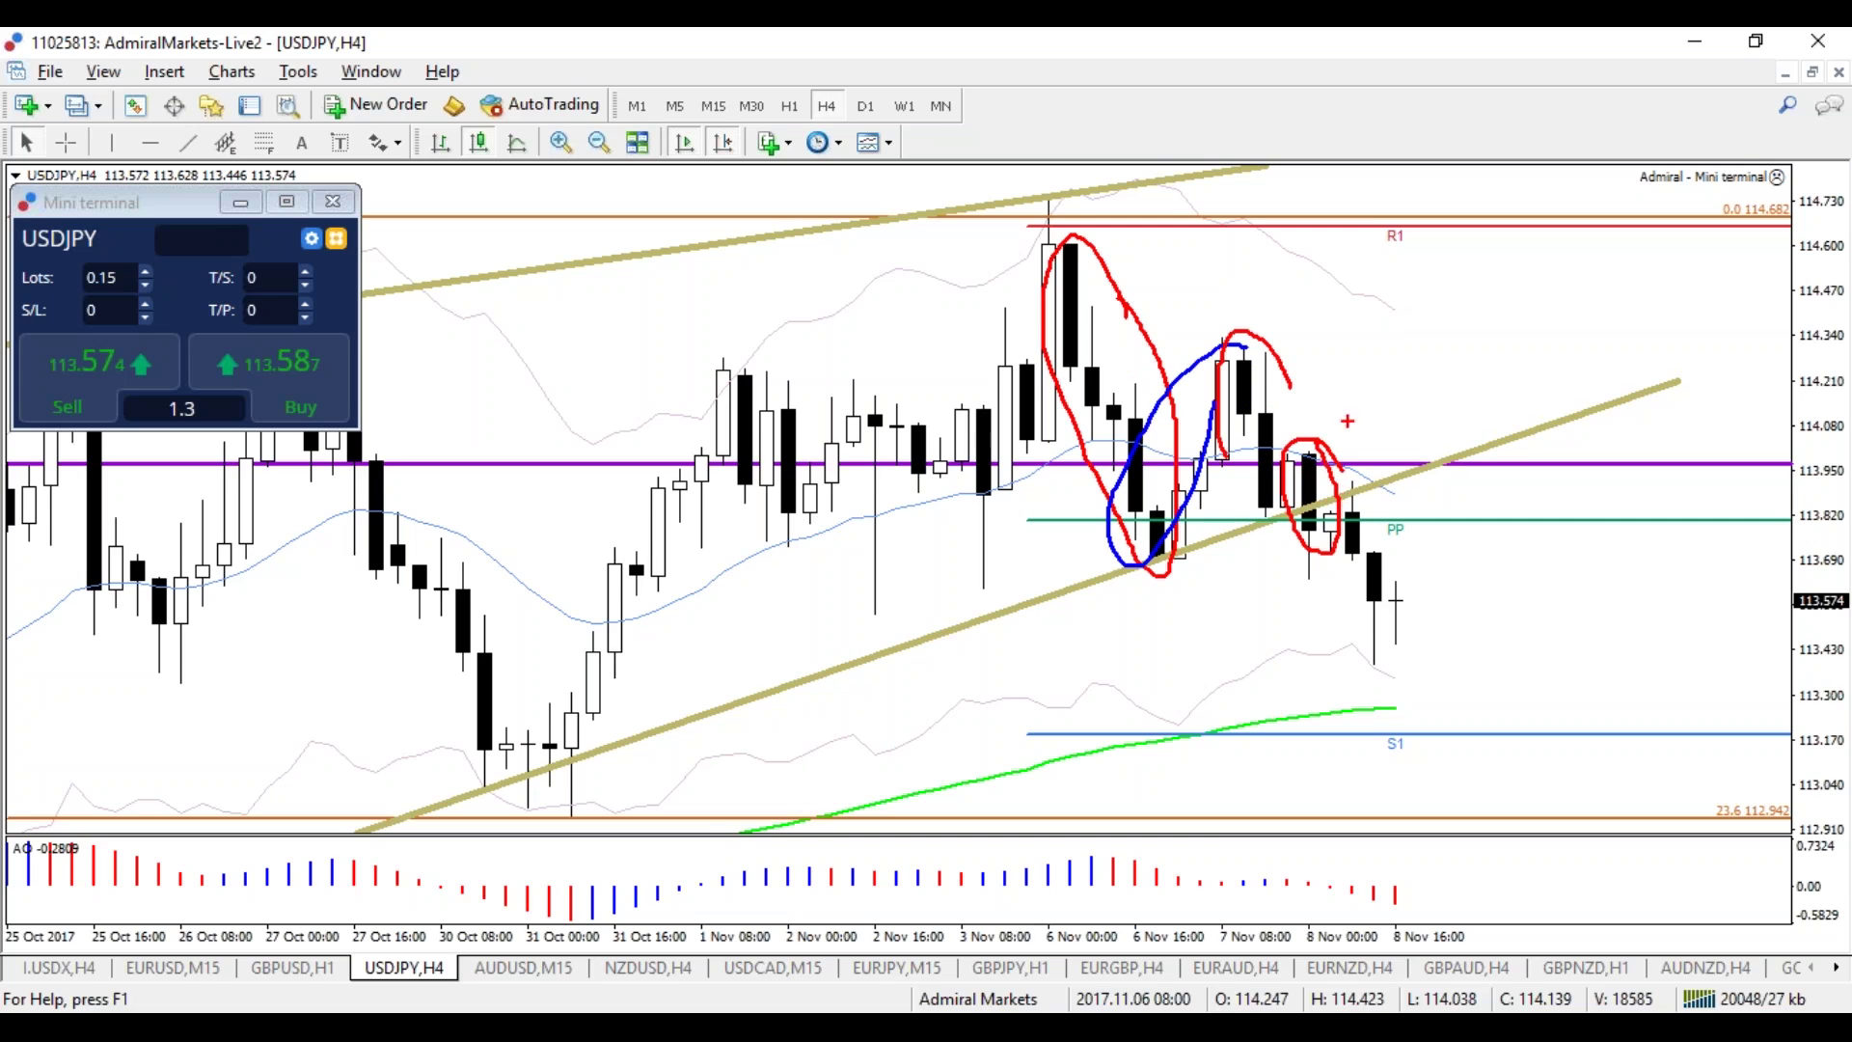
# Step: Sketch red arrows marking the USDJPY breakdown and a zigzag decline from the 6 November high past S1, and clear all pen marks
pyautogui.moveTo(1349, 341)
pyautogui.mouseDown()
pyautogui.moveTo(1313, 411)
pyautogui.moveTo(1348, 413)
pyautogui.mouseUp()
pyautogui.moveTo(1003, 198)
pyautogui.mouseDown()
pyautogui.moveTo(1178, 569)
pyautogui.moveTo(1495, 741)
pyautogui.moveTo(1471, 747)
pyautogui.mouseUp()
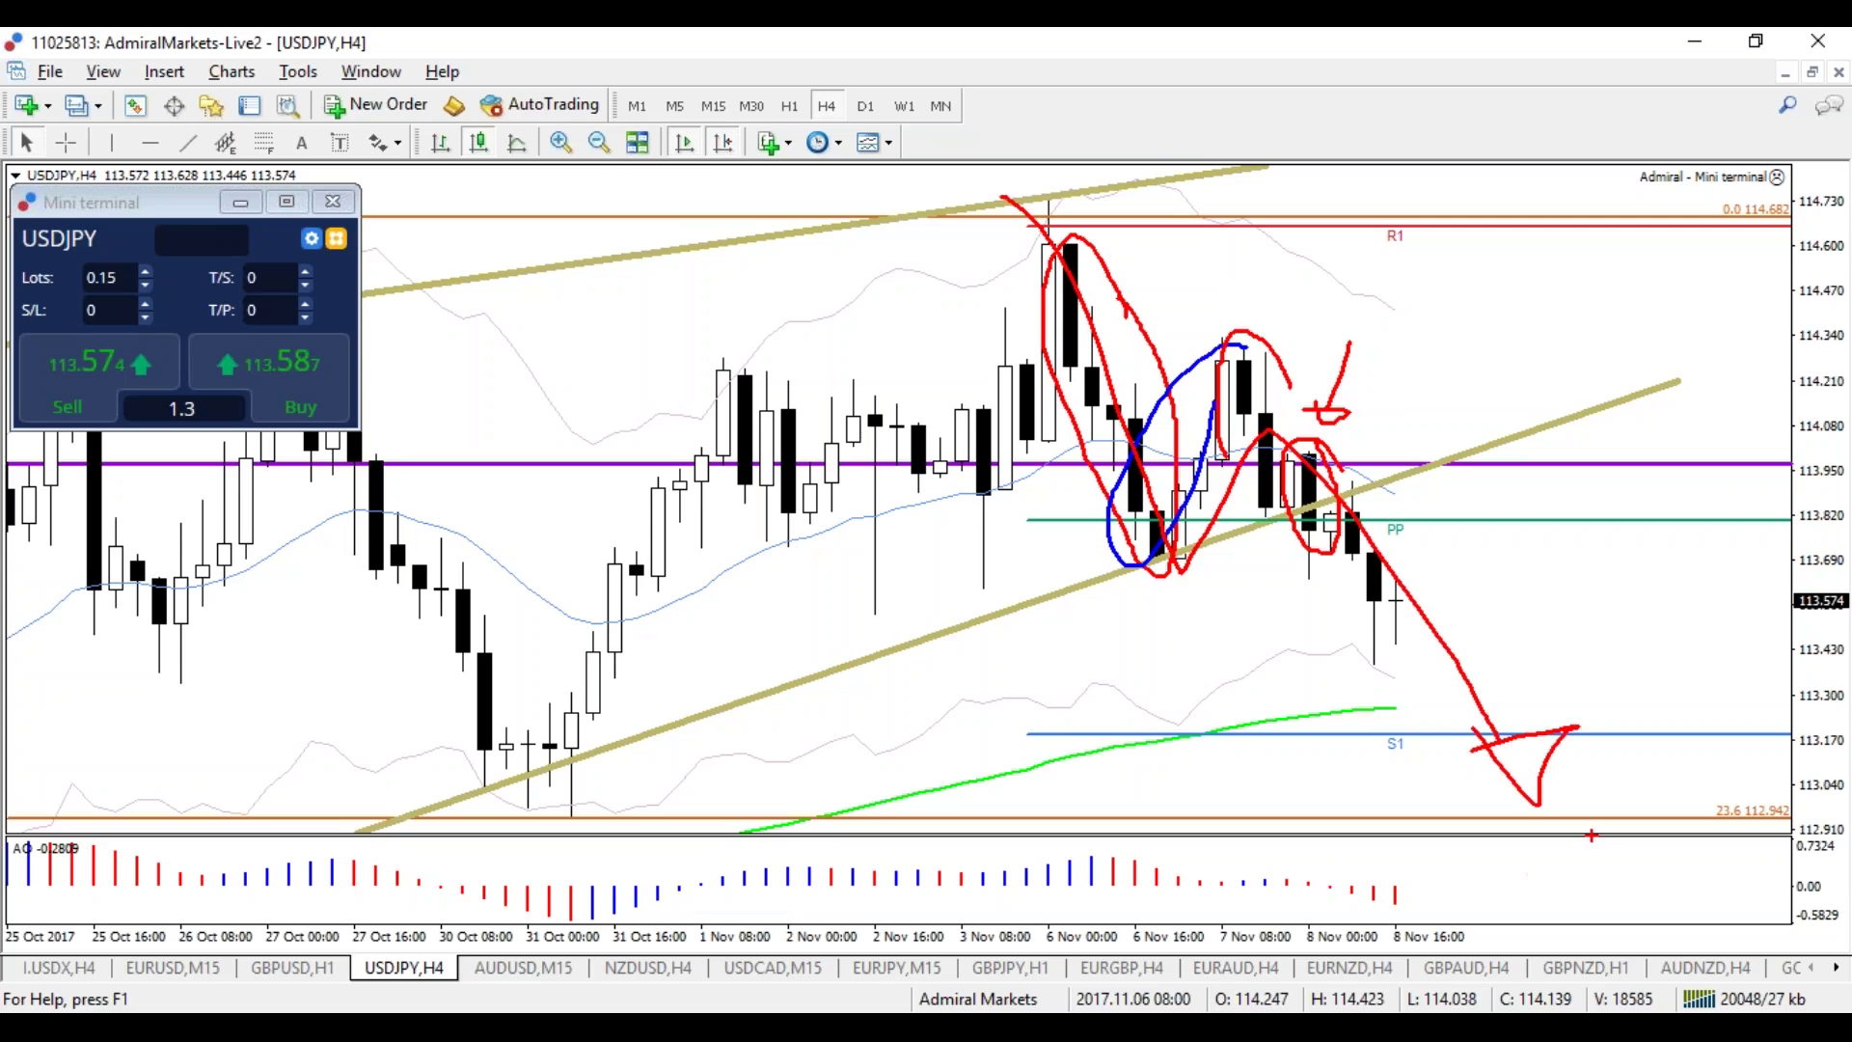
pyautogui.press('Escape')
# Step: On the GBPNZD H4 chart, extend the rising trend line from the early-November low further beyond the latest candles
pyautogui.click(1587, 967)
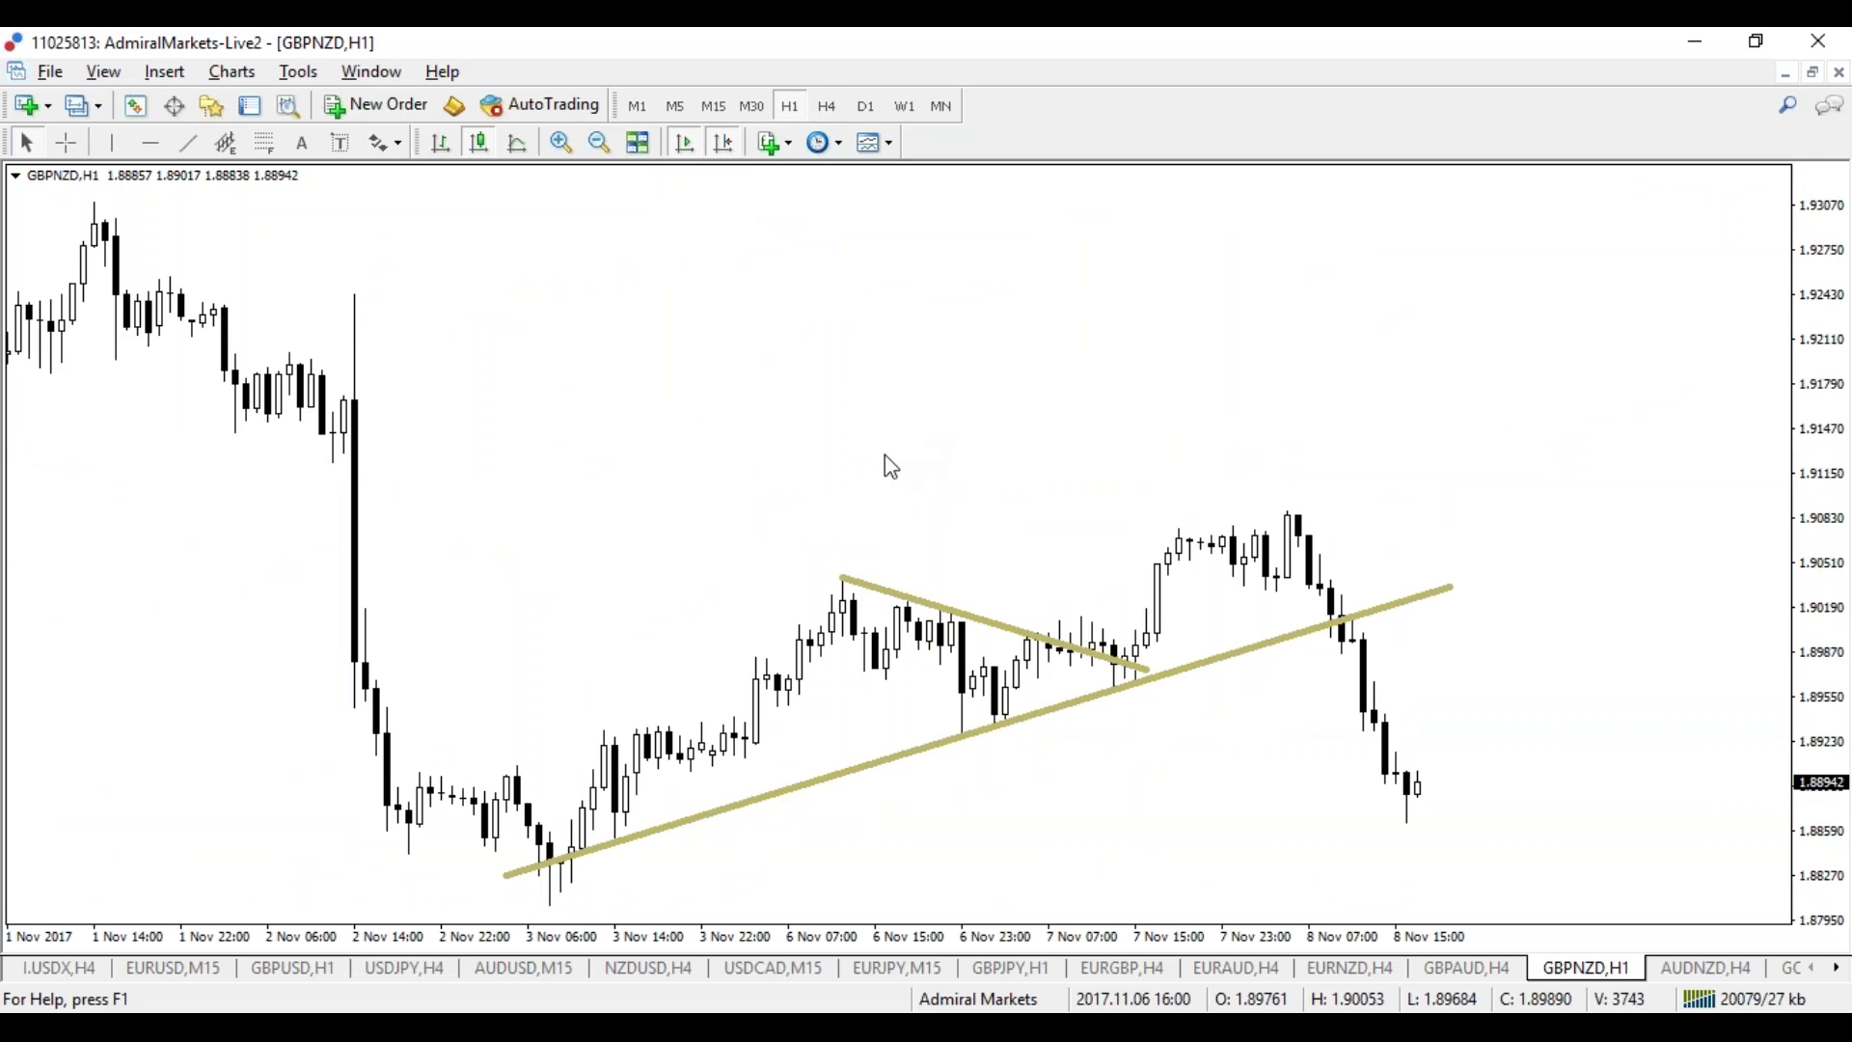
pyautogui.click(829, 106)
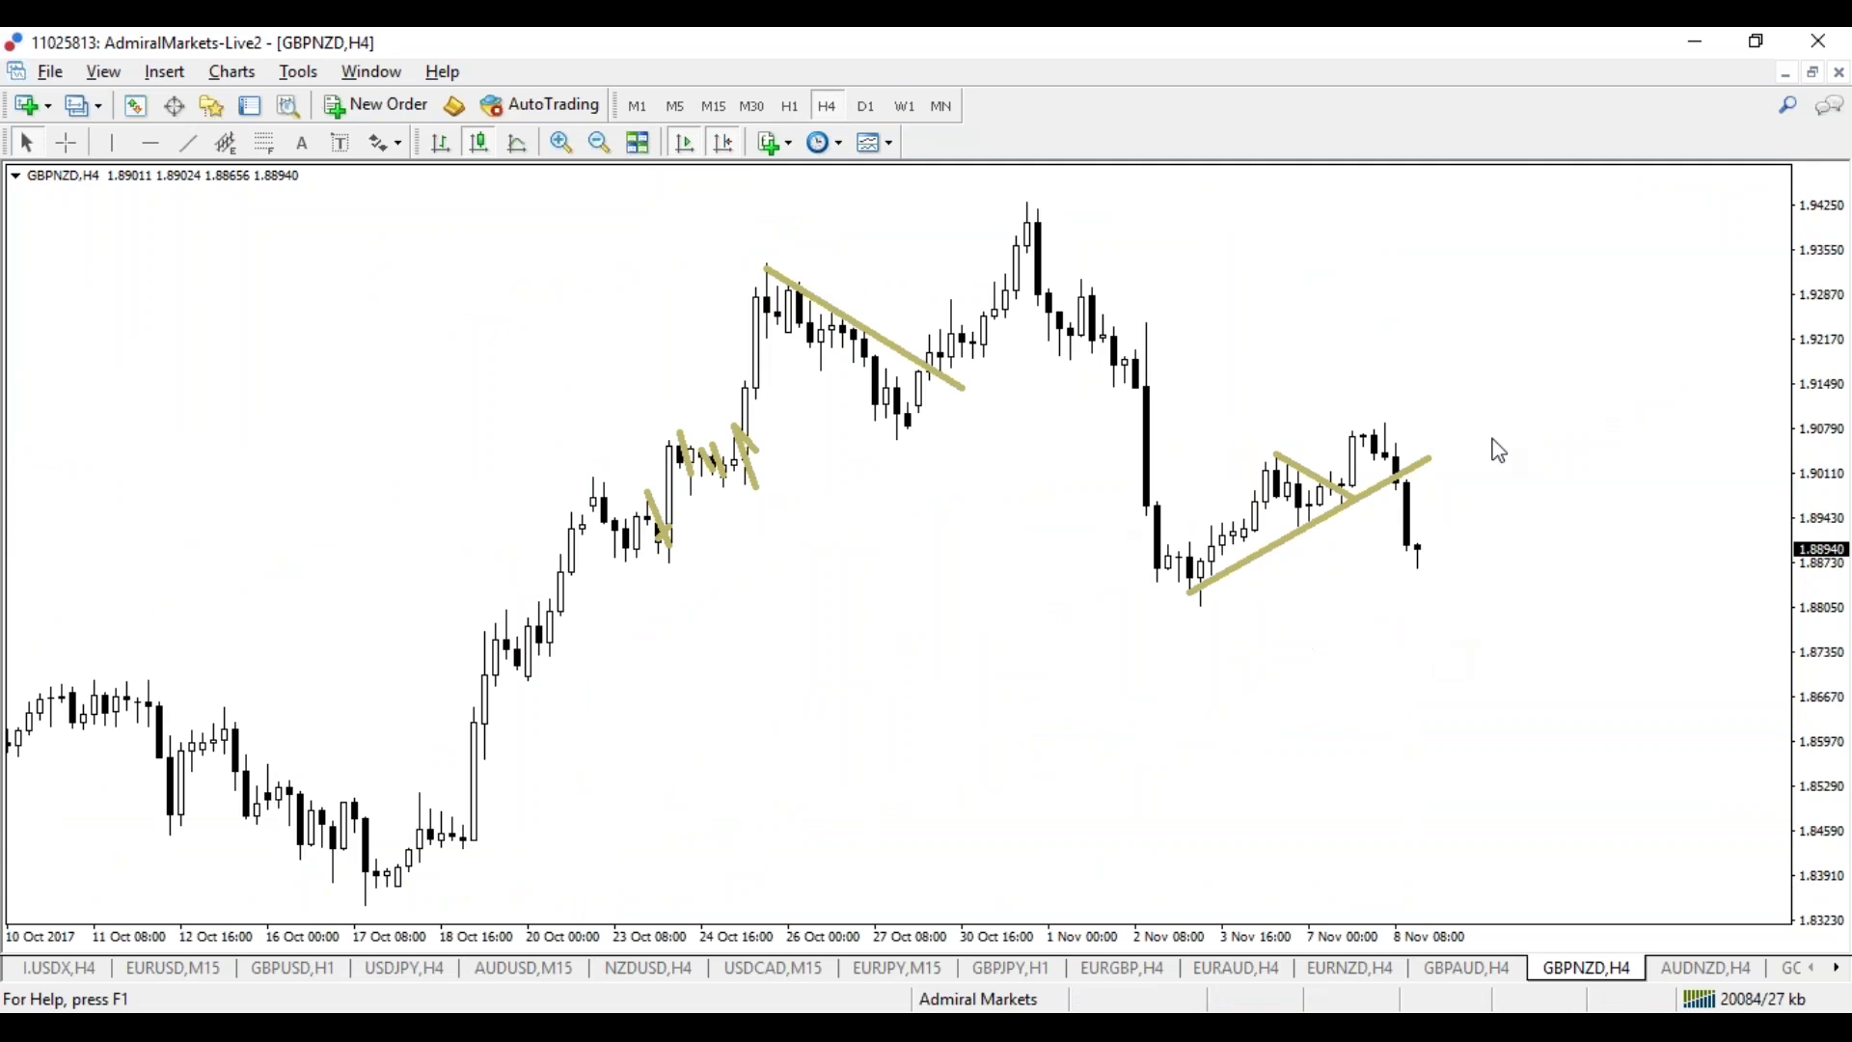
pyautogui.doubleClick(1430, 459)
pyautogui.moveTo(1430, 459); pyautogui.dragTo(1463, 420)
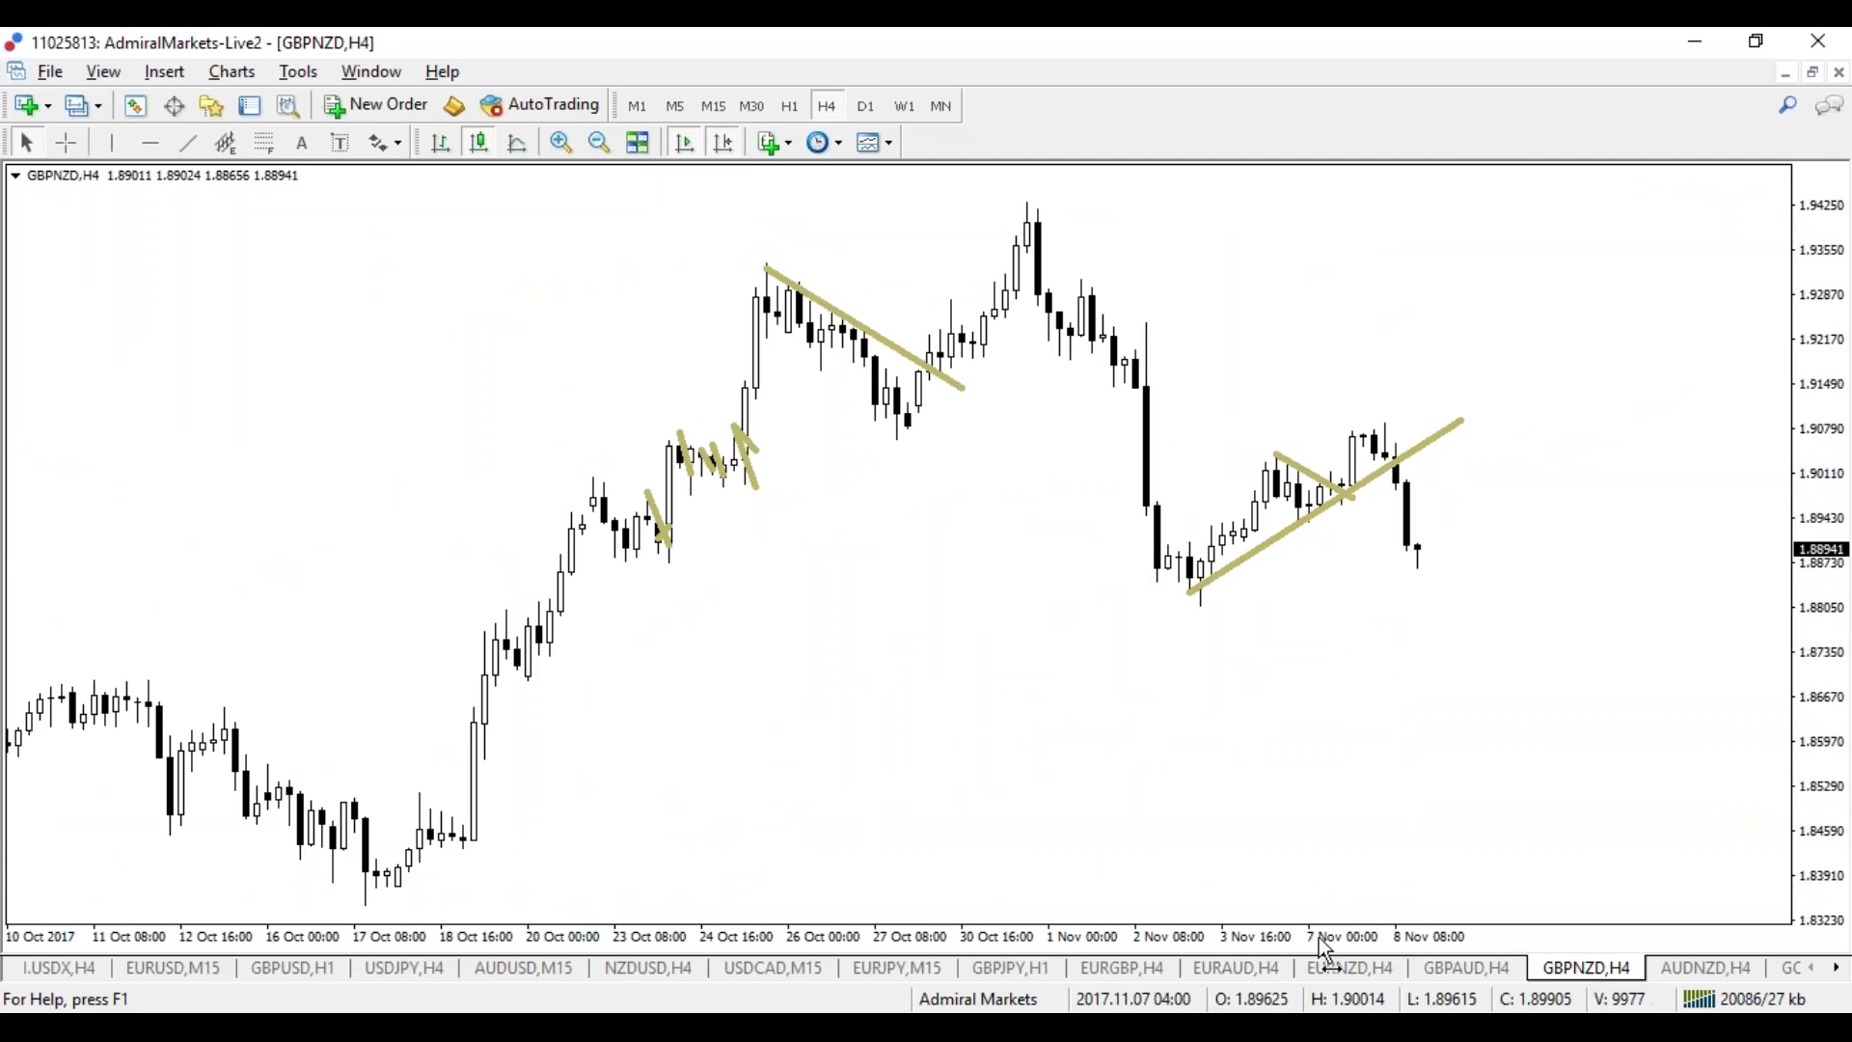
# Step: On the GBPNZD M30 chart, sketch a rising zigzag inside two red channel lines after the latest drop, and clear the sketch
pyautogui.moveTo(1349, 939); pyautogui.dragTo(1343, 942)
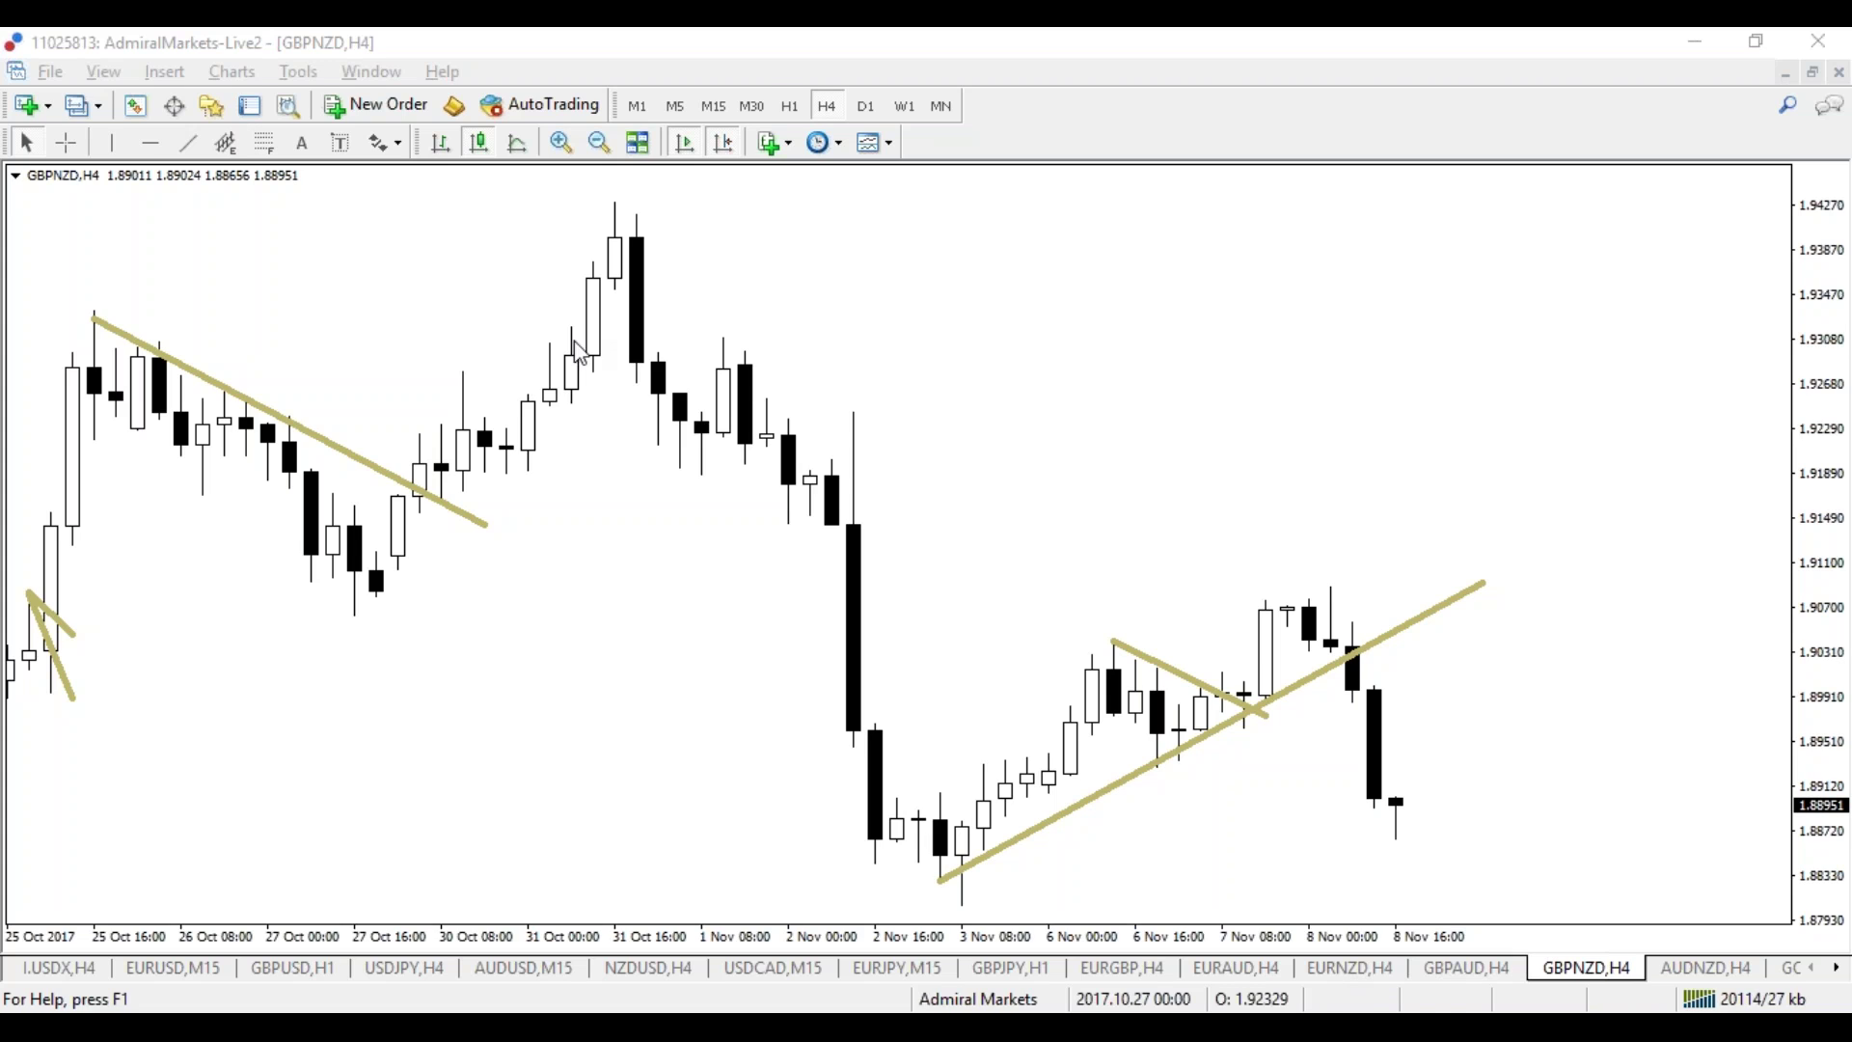
pyautogui.click(745, 117)
pyautogui.click(749, 120)
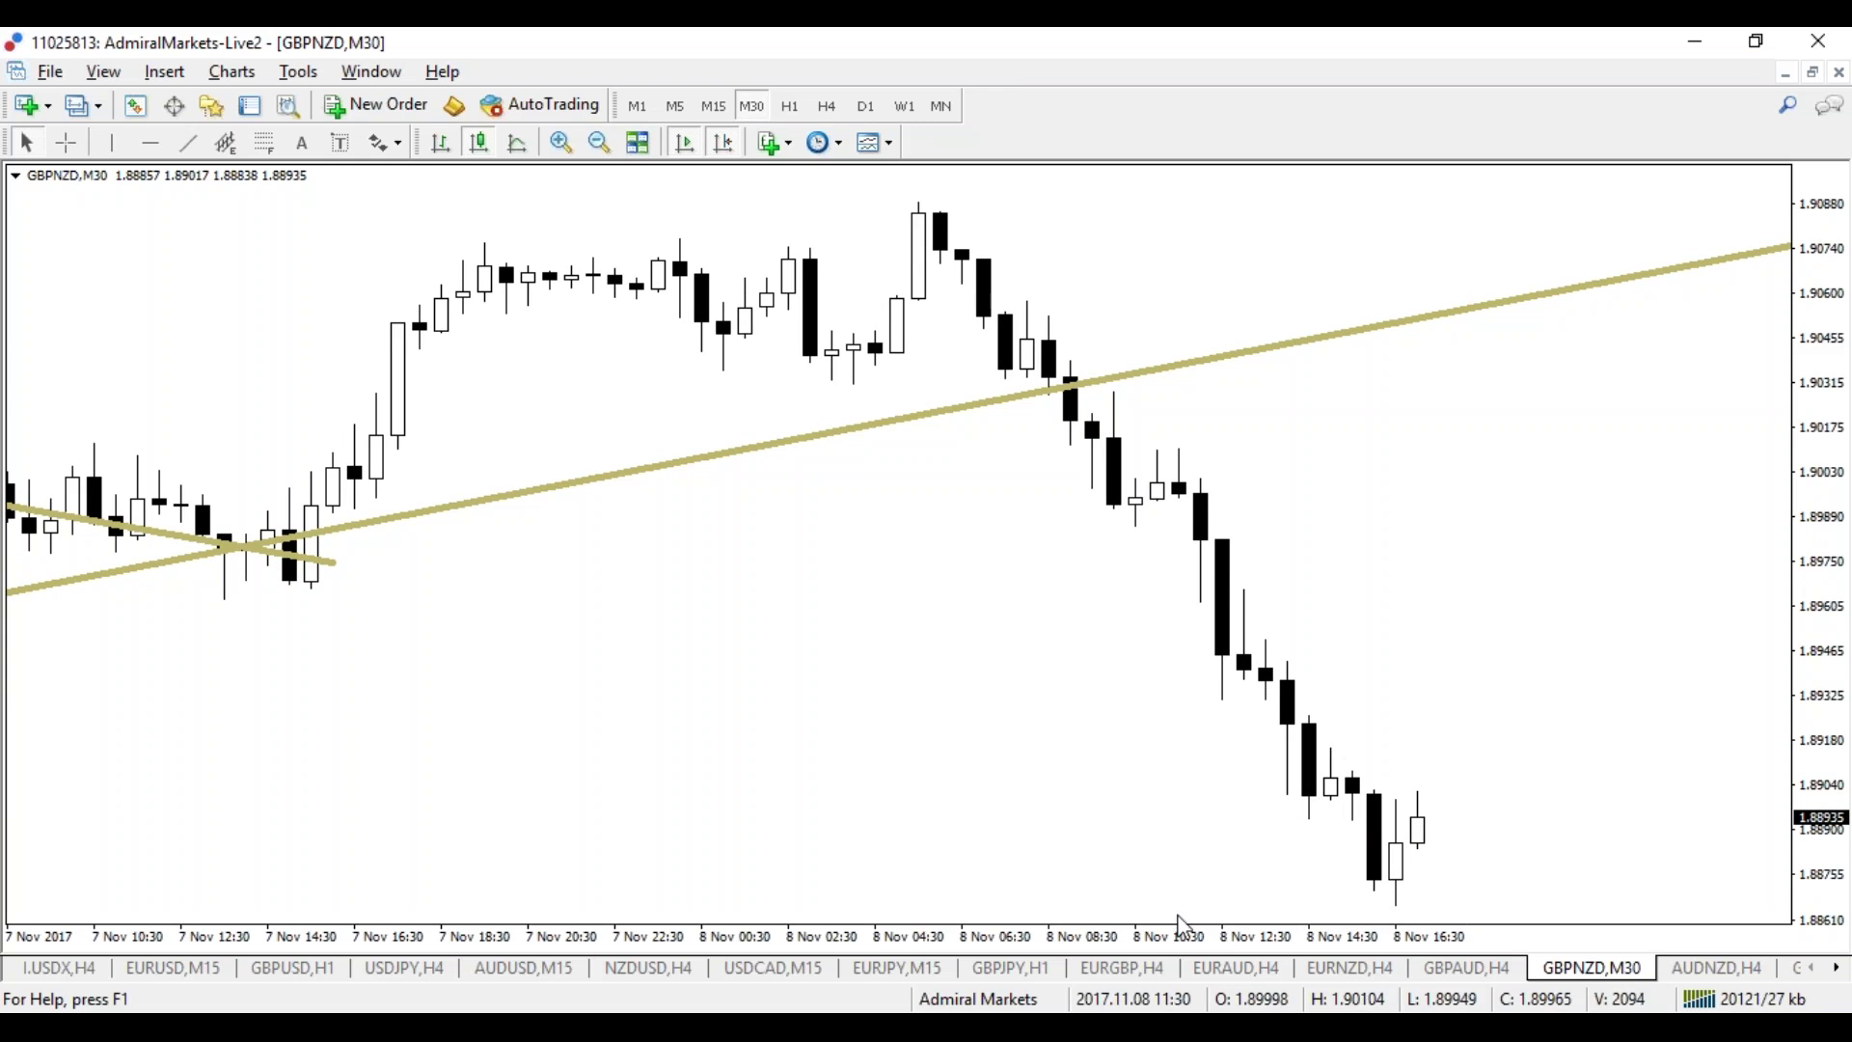
pyautogui.press('-')
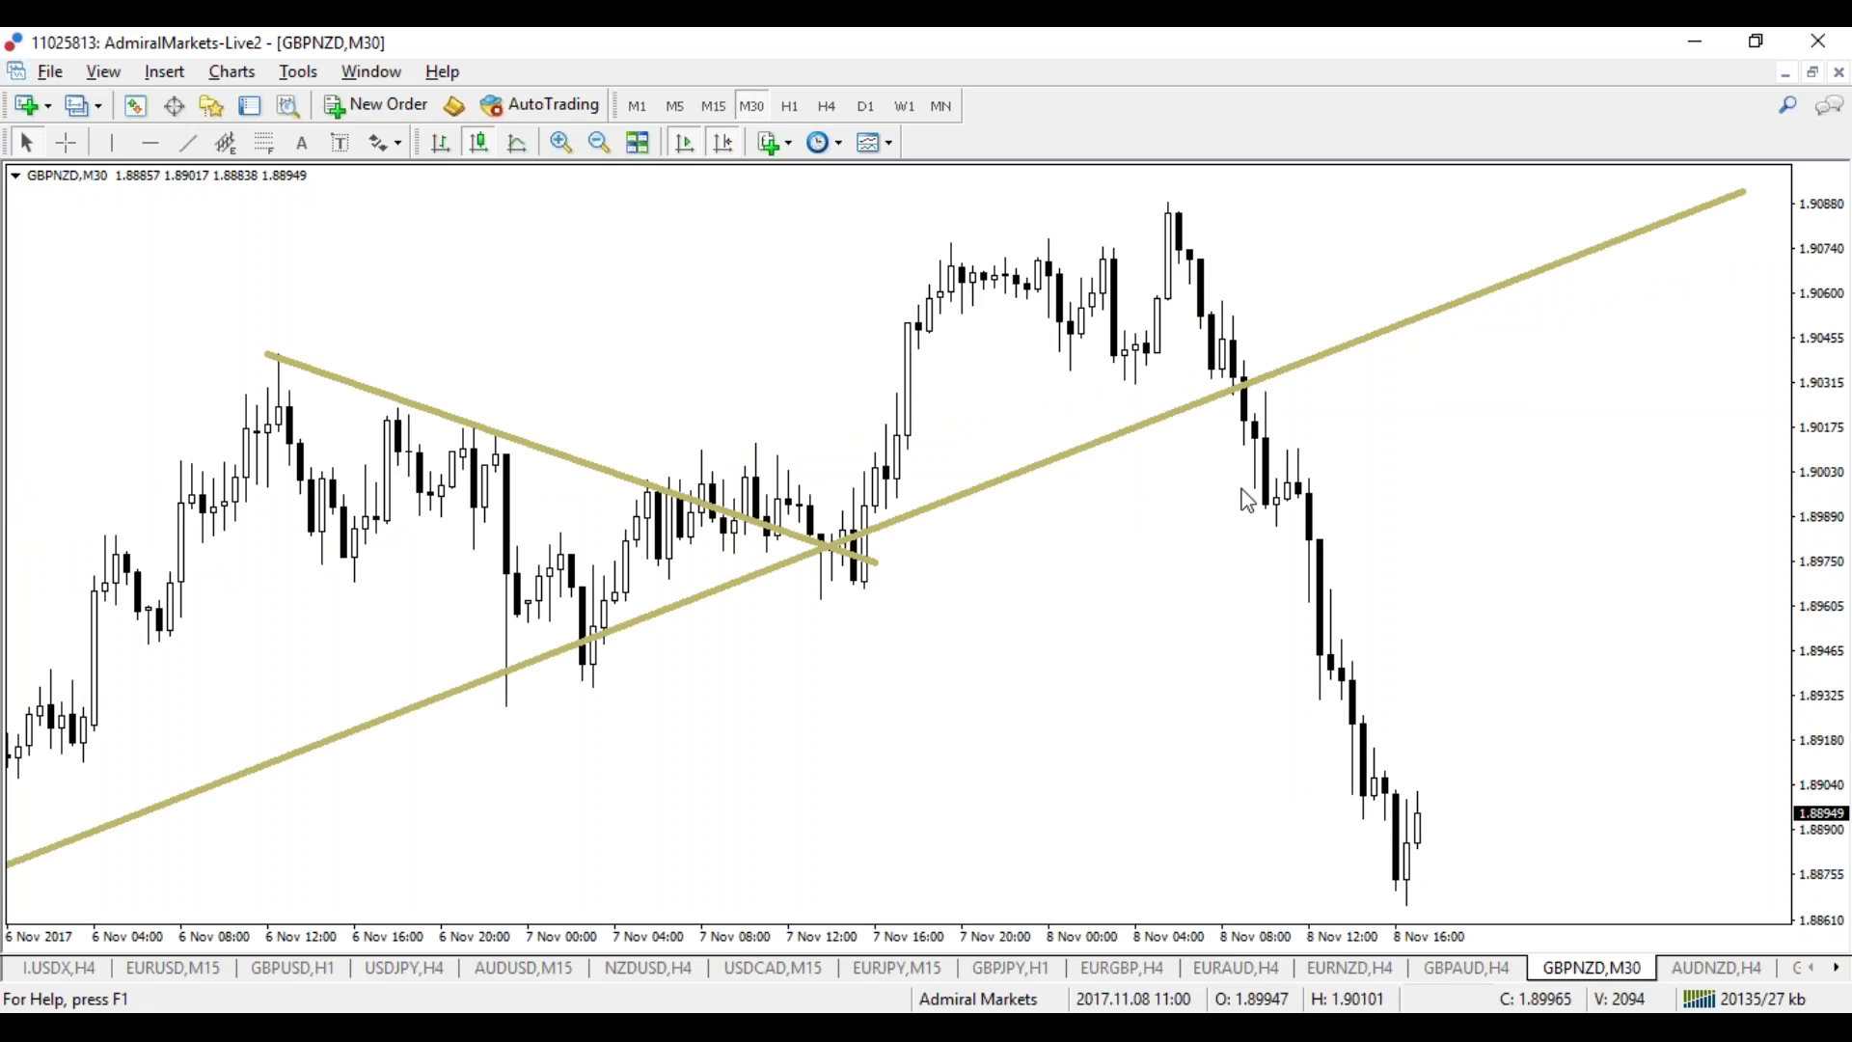
pyautogui.click(66, 142)
pyautogui.moveTo(1177, 210); pyautogui.dragTo(1423, 897)
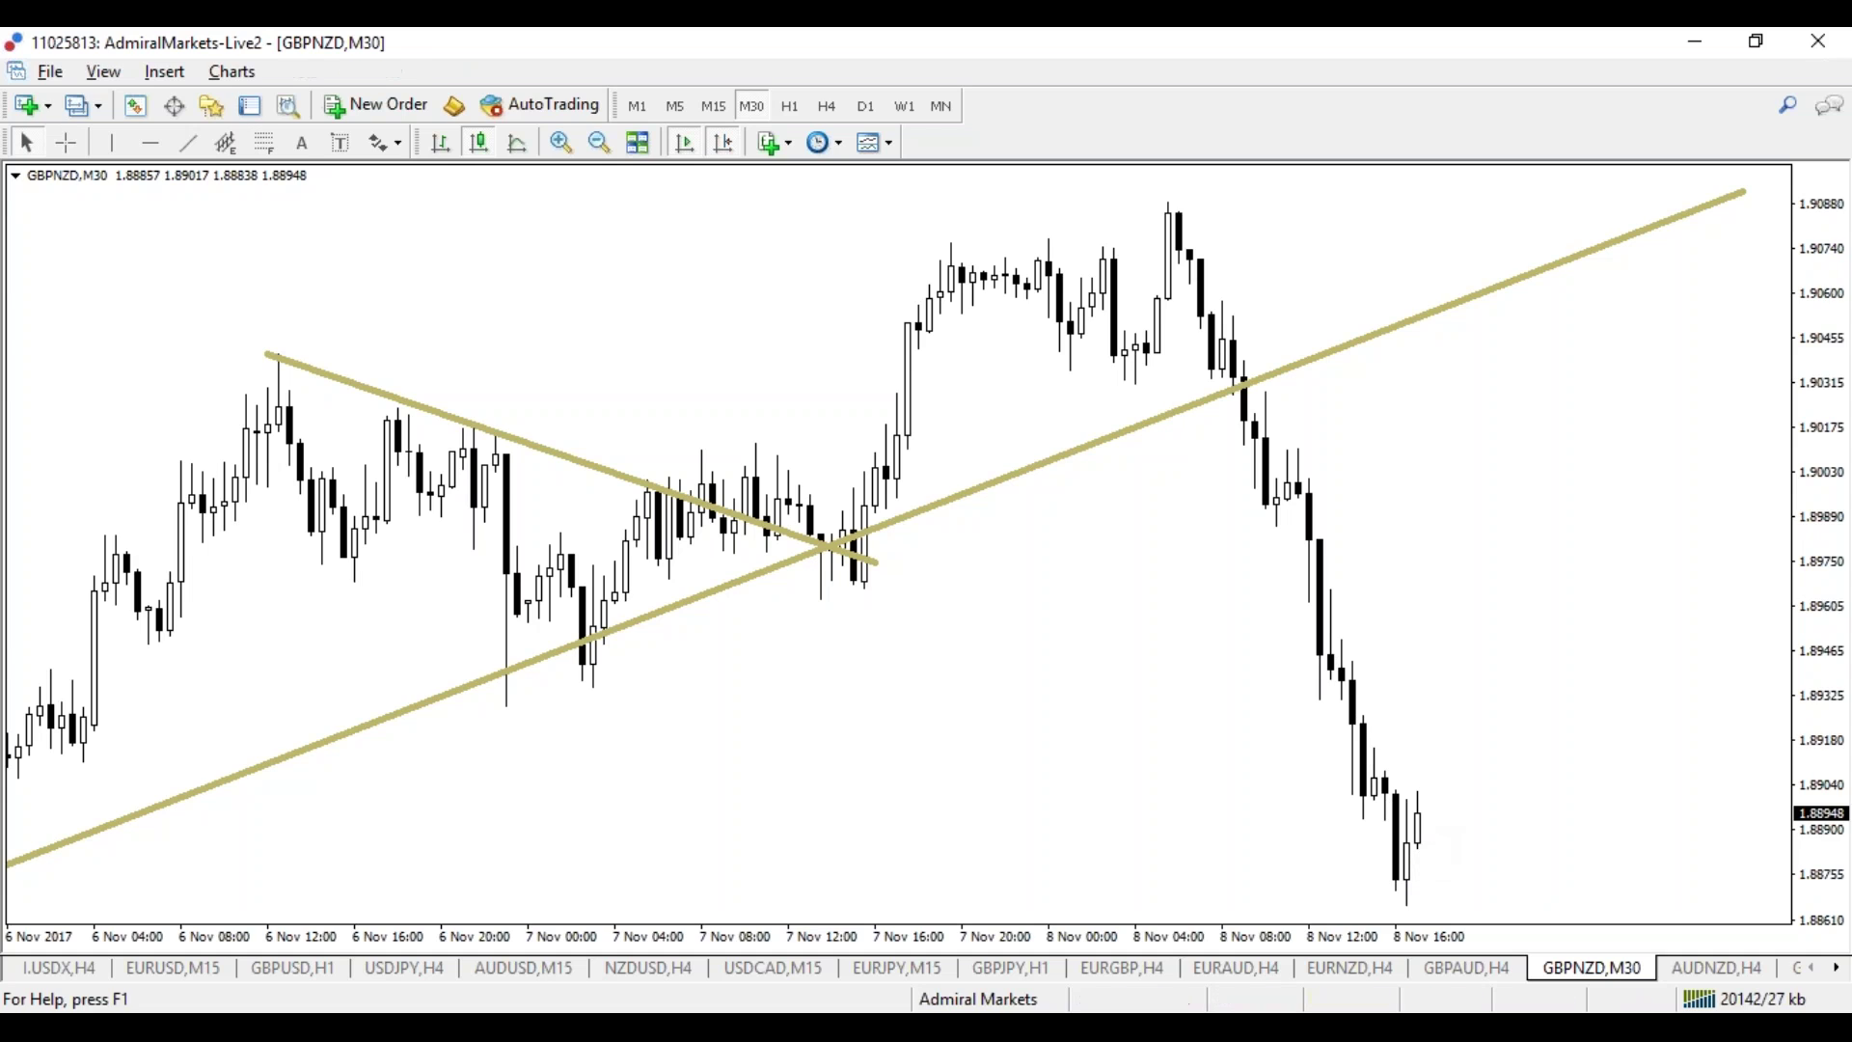
pyautogui.moveTo(1425, 736); pyautogui.dragTo(1669, 707)
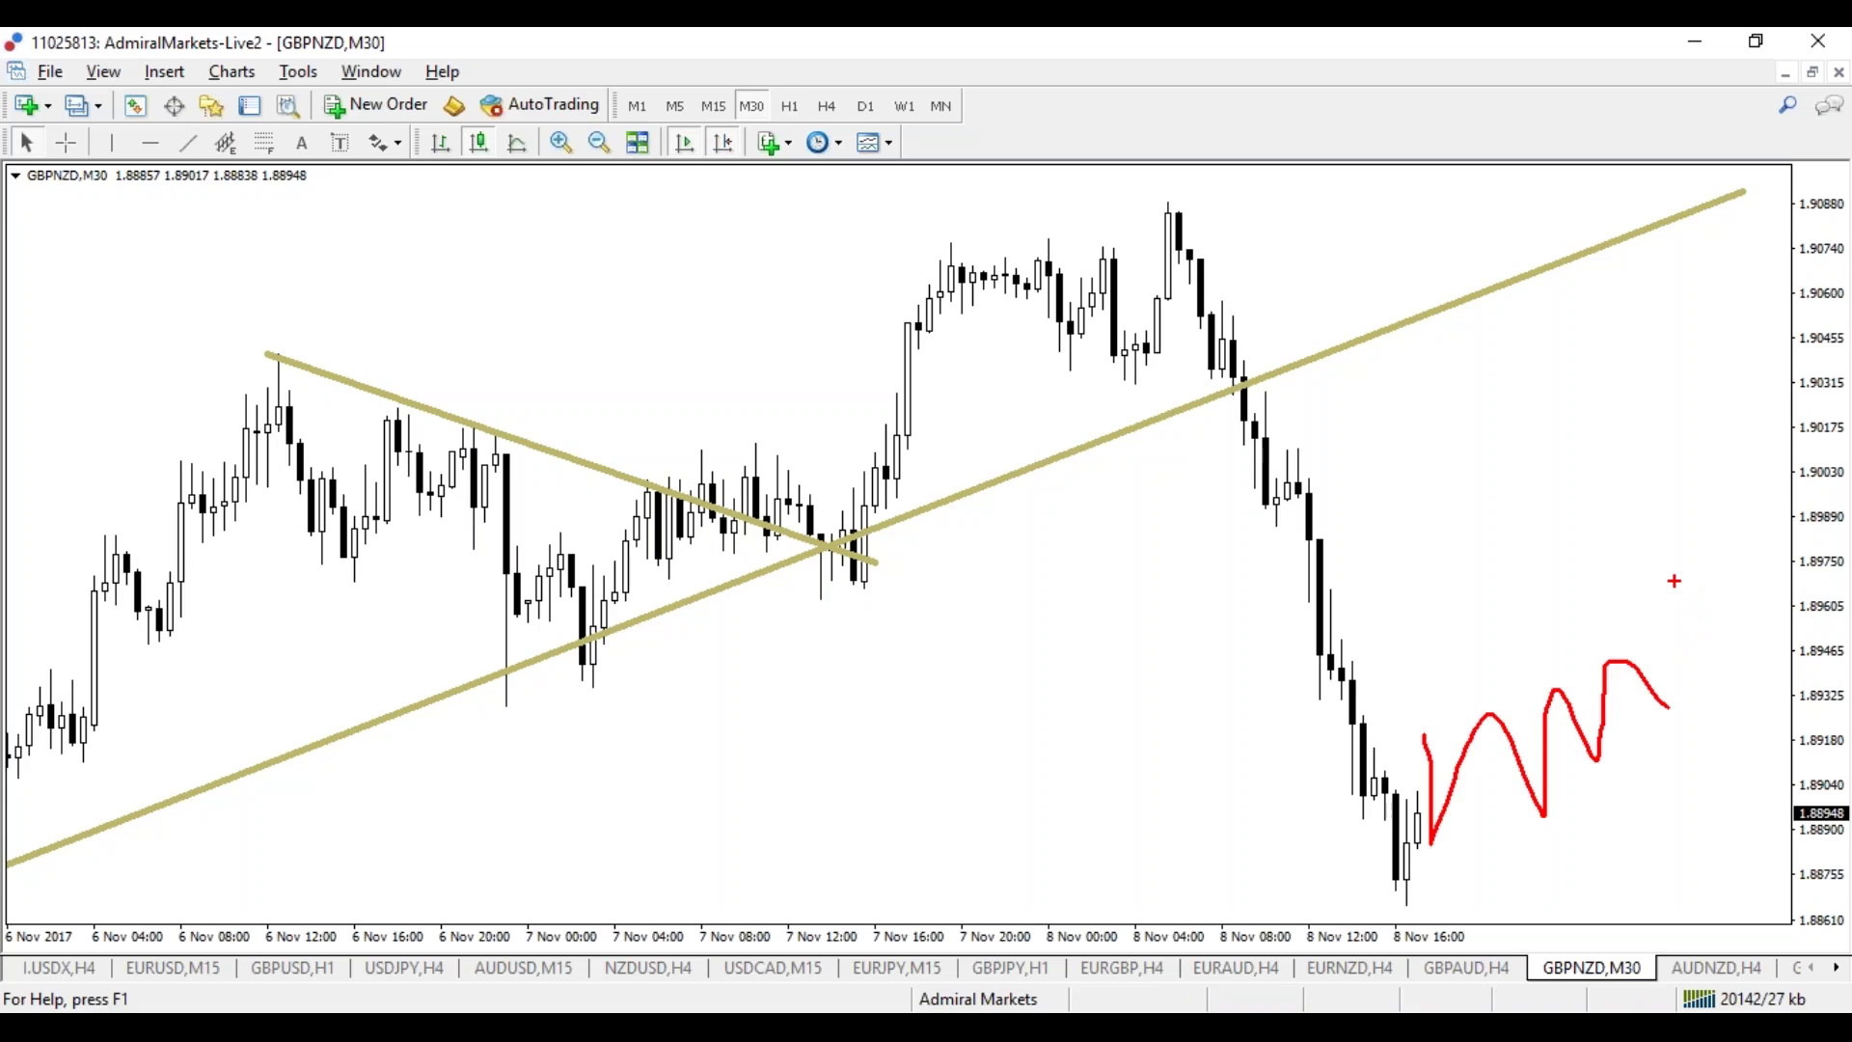
pyautogui.moveTo(1709, 590); pyautogui.dragTo(1418, 763)
pyautogui.moveTo(1738, 680); pyautogui.dragTo(1374, 971)
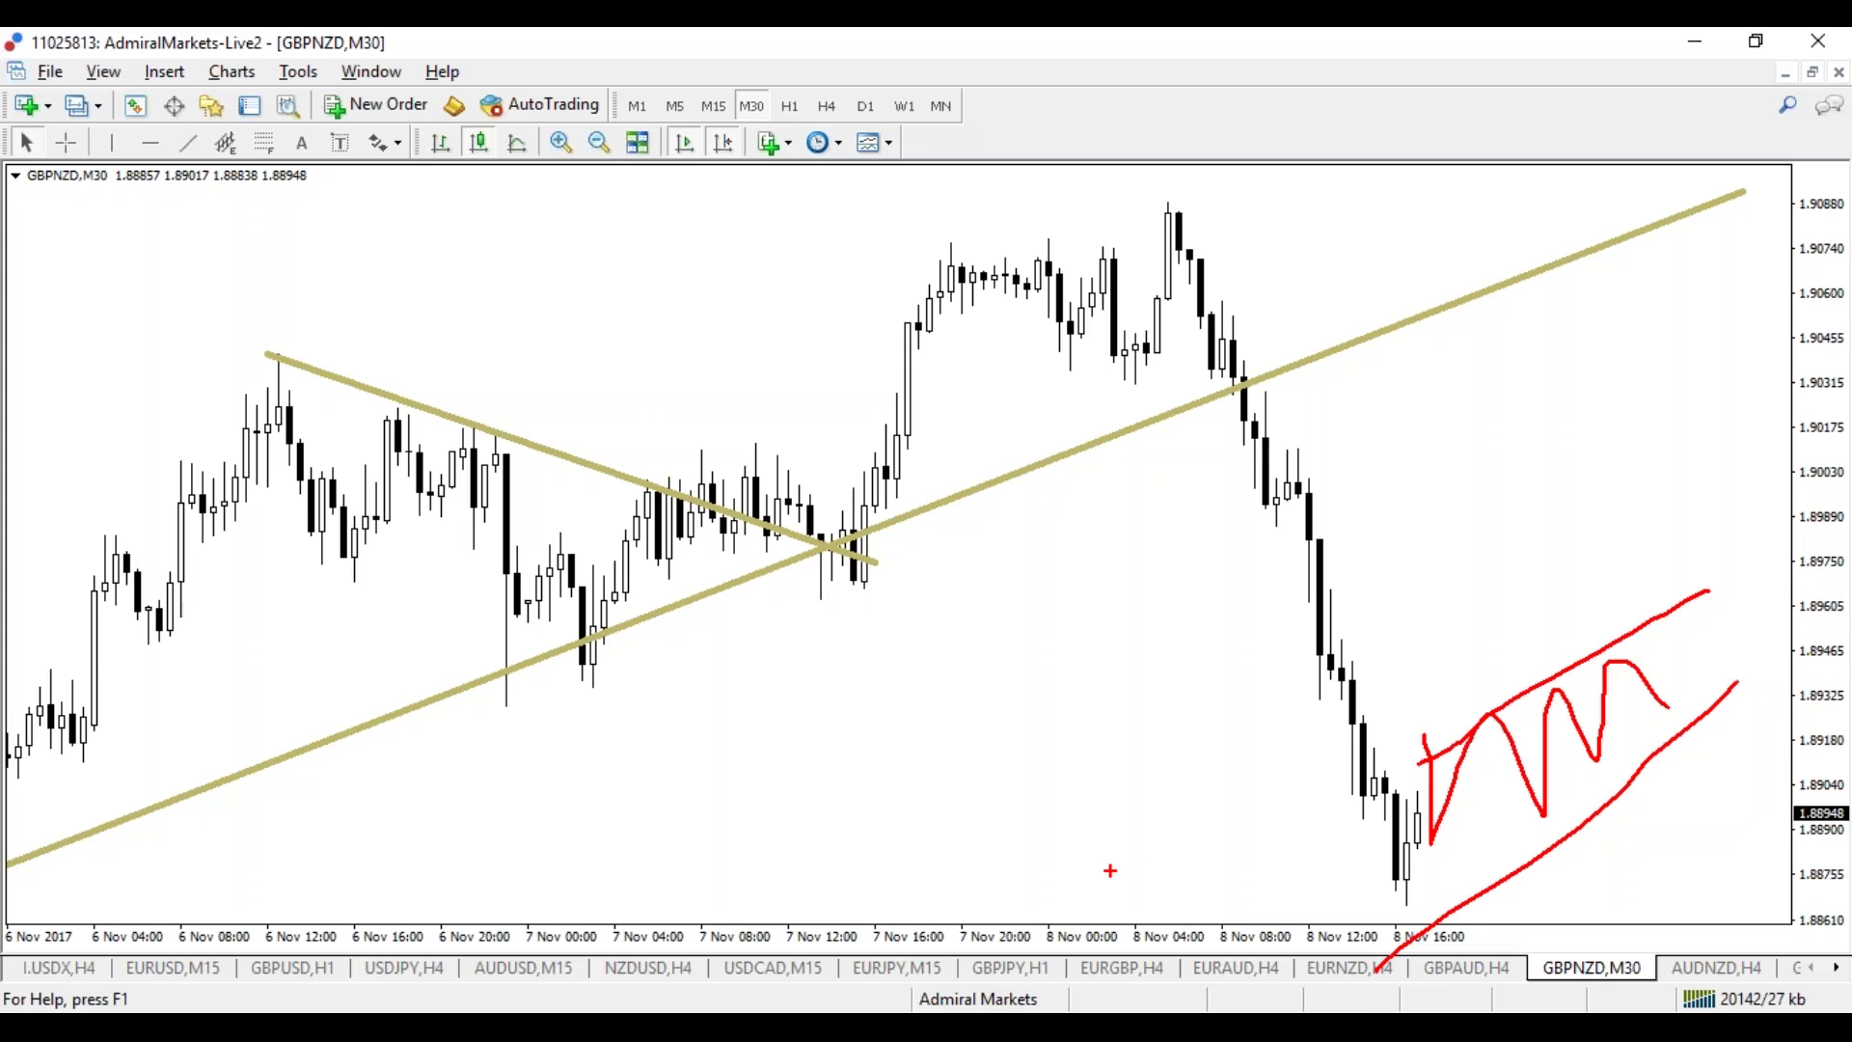
pyautogui.press('Escape')
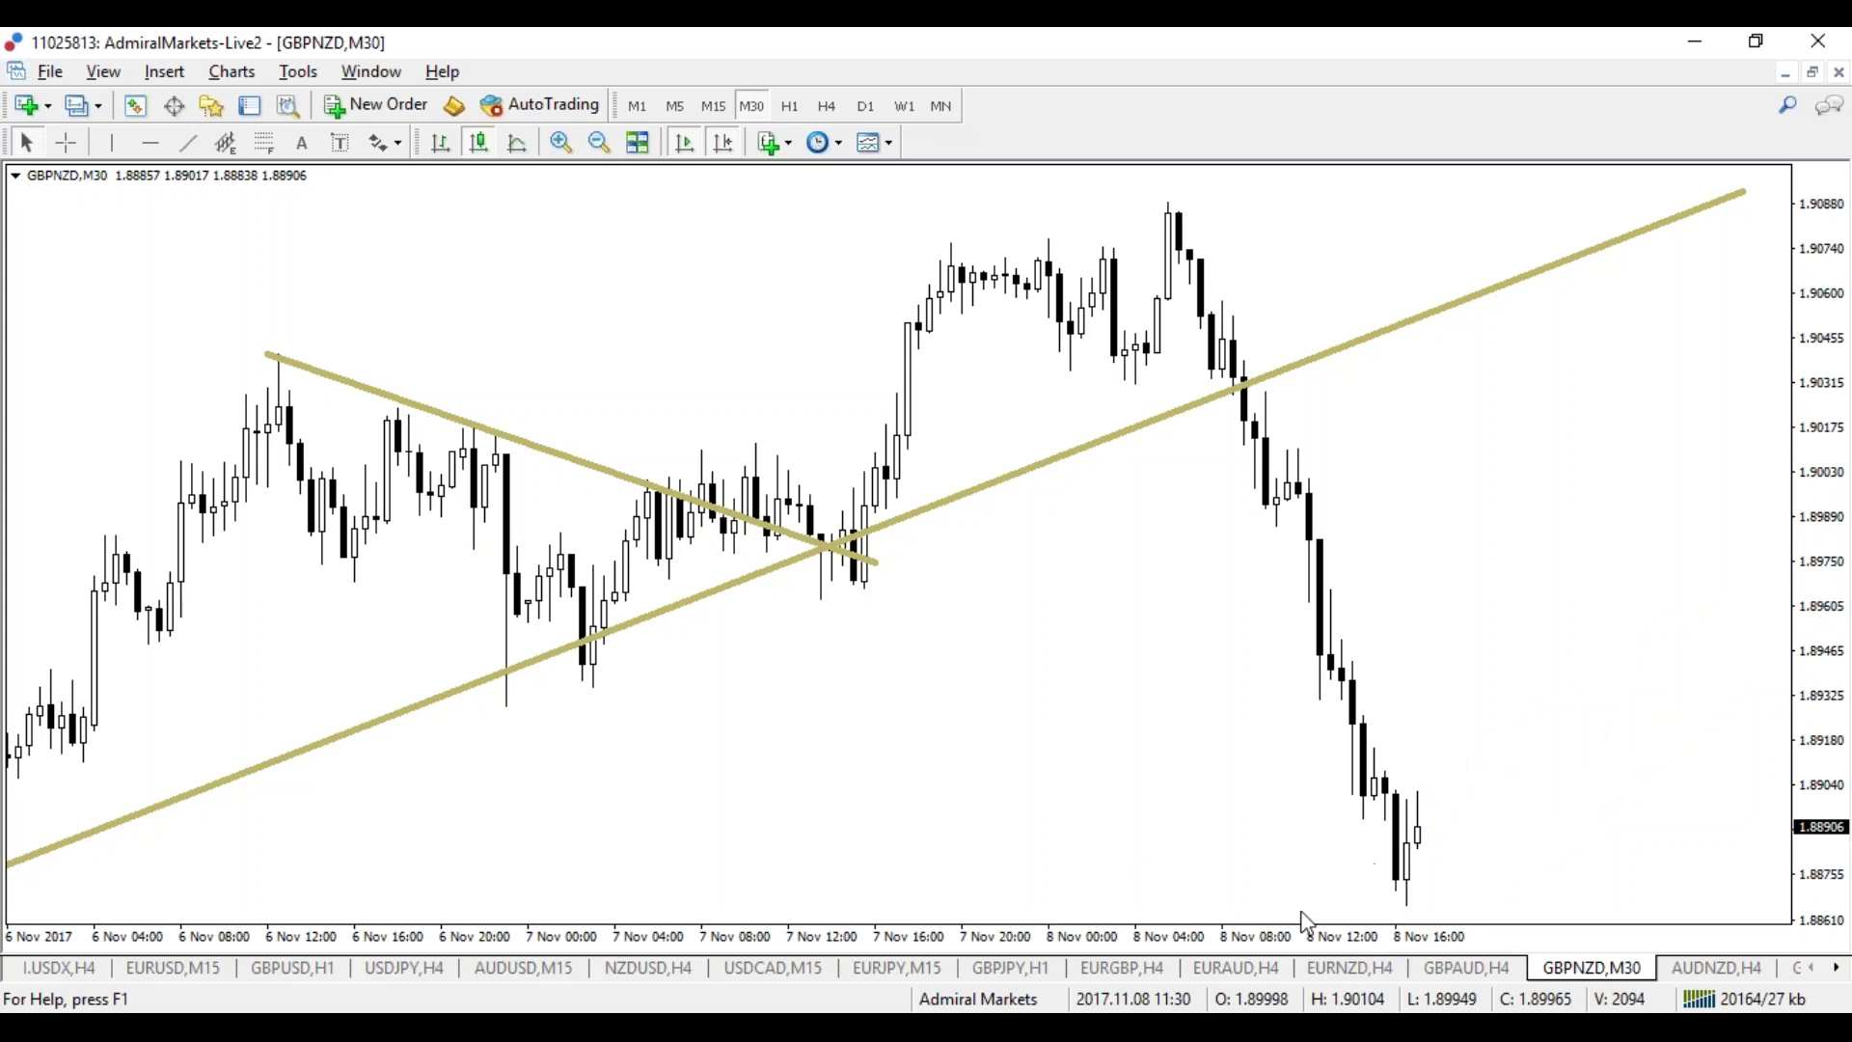
# Step: Trace the November triangle, its upward breakout and the upper channel line in blue on the GBPNZD M30 chart, and clear the marks
pyautogui.moveTo(1331, 939); pyautogui.dragTo(1317, 949)
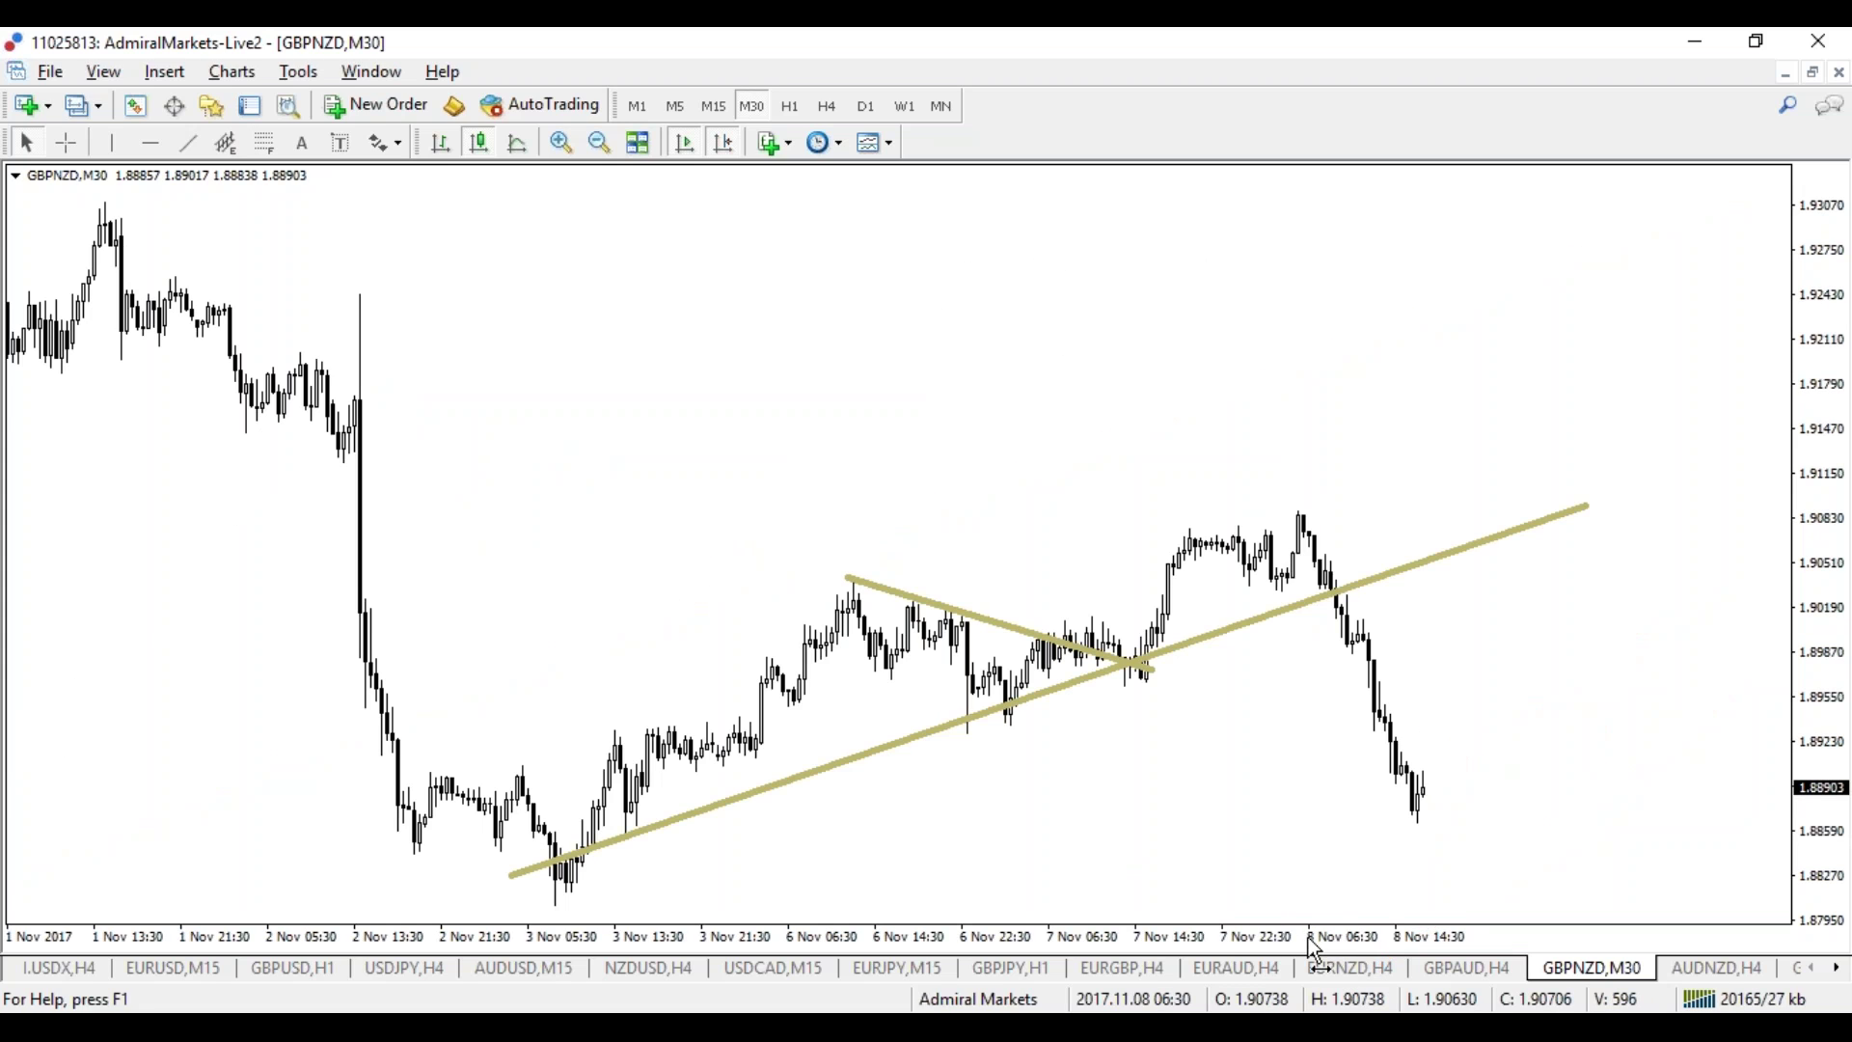
pyautogui.hotkey('ctrl', '2')
pyautogui.moveTo(856, 588)
pyautogui.mouseDown()
pyautogui.moveTo(865, 646)
pyautogui.moveTo(912, 613)
pyautogui.moveTo(982, 741)
pyautogui.mouseUp()
pyautogui.moveTo(1080, 615); pyautogui.dragTo(1129, 583)
pyautogui.moveTo(1423, 460); pyautogui.dragTo(730, 639)
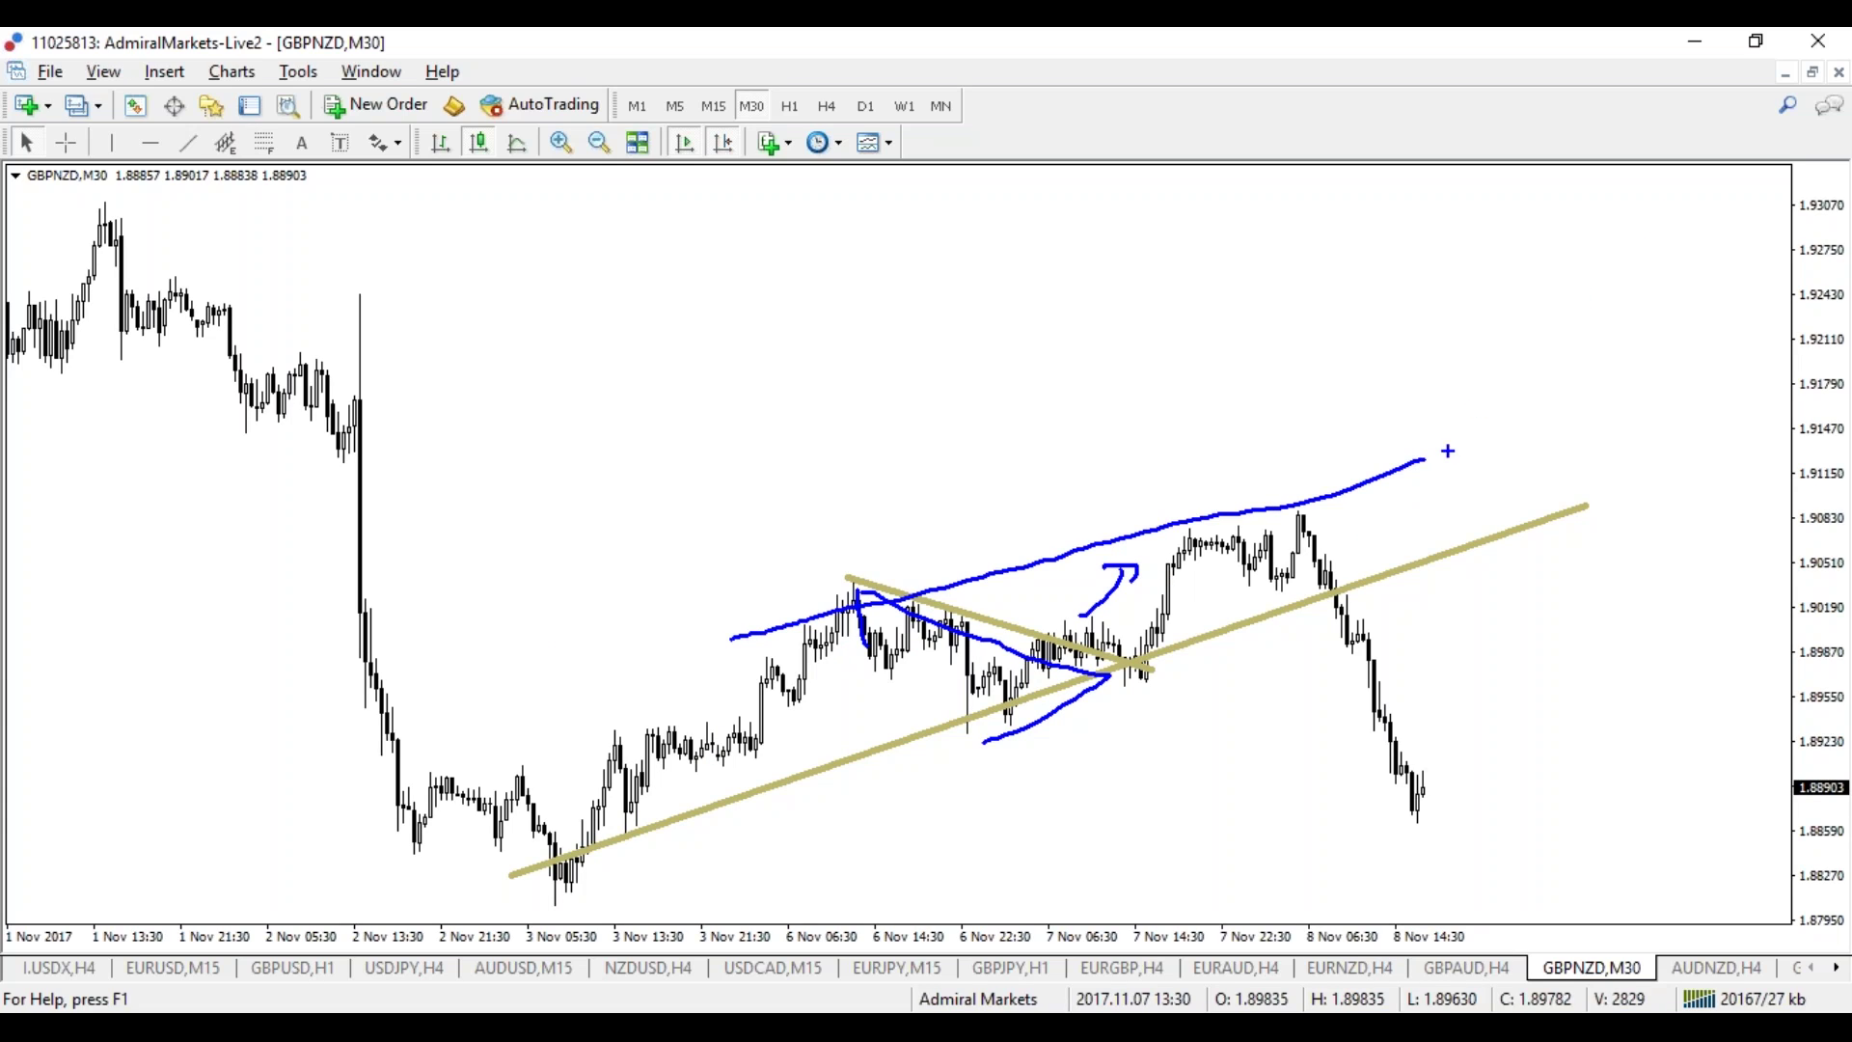
pyautogui.press('Escape')
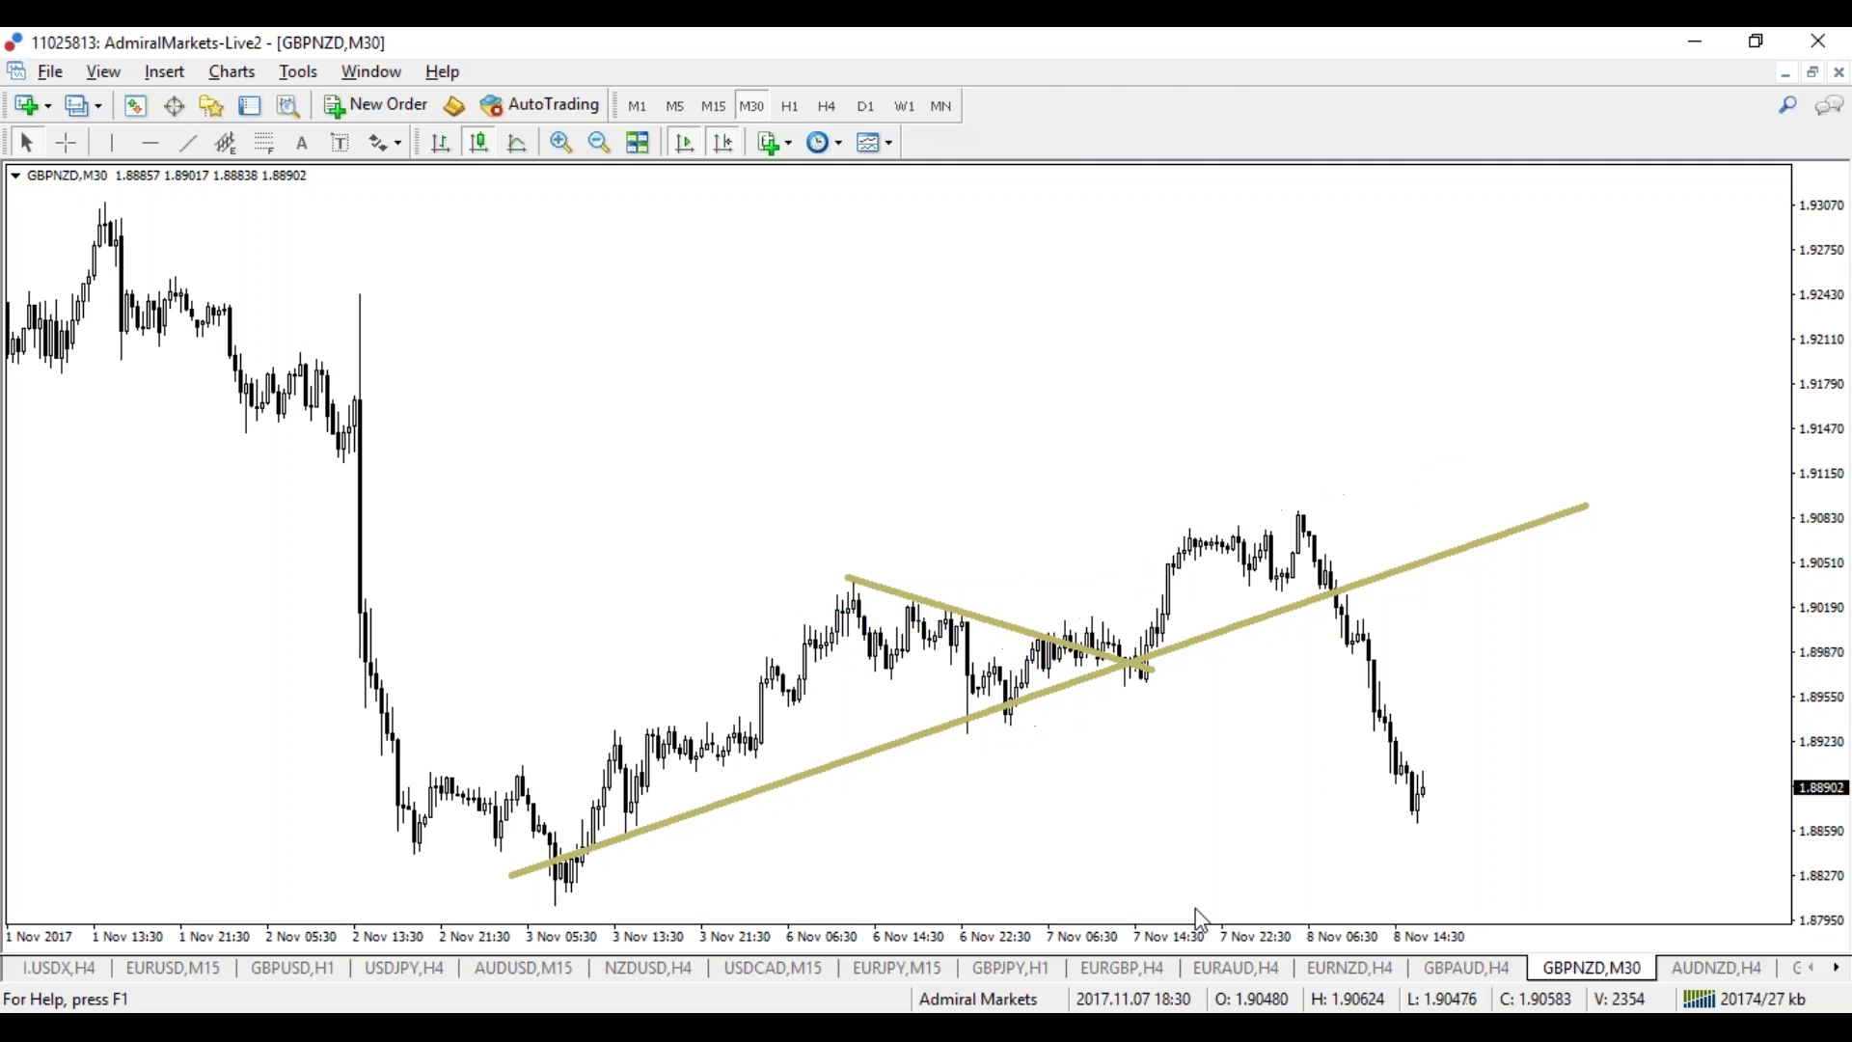
# Step: On the GBPNZD H1 chart, circle the bearish break below the trend line in red and the two bullish breakouts in blue
pyautogui.moveTo(1239, 940); pyautogui.dragTo(1257, 950)
pyautogui.click(827, 106)
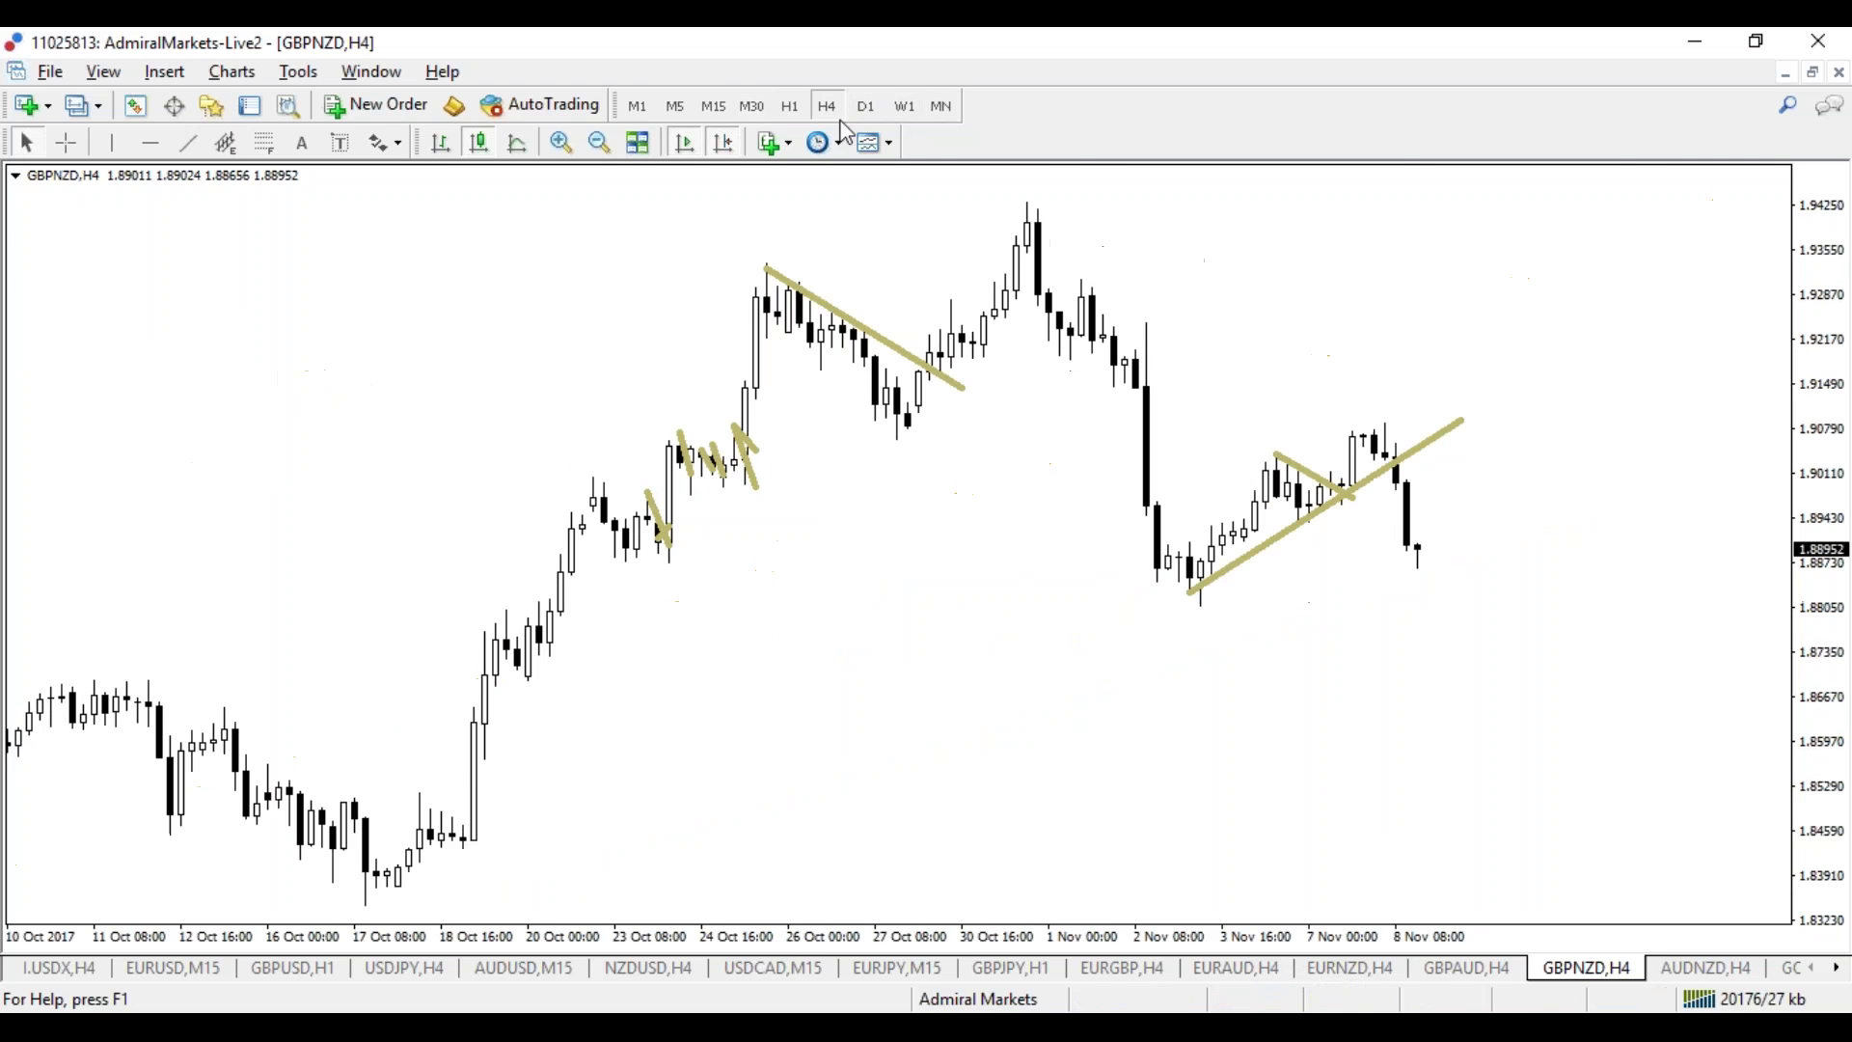
pyautogui.click(790, 106)
pyautogui.moveTo(1380, 627); pyautogui.dragTo(1380, 707)
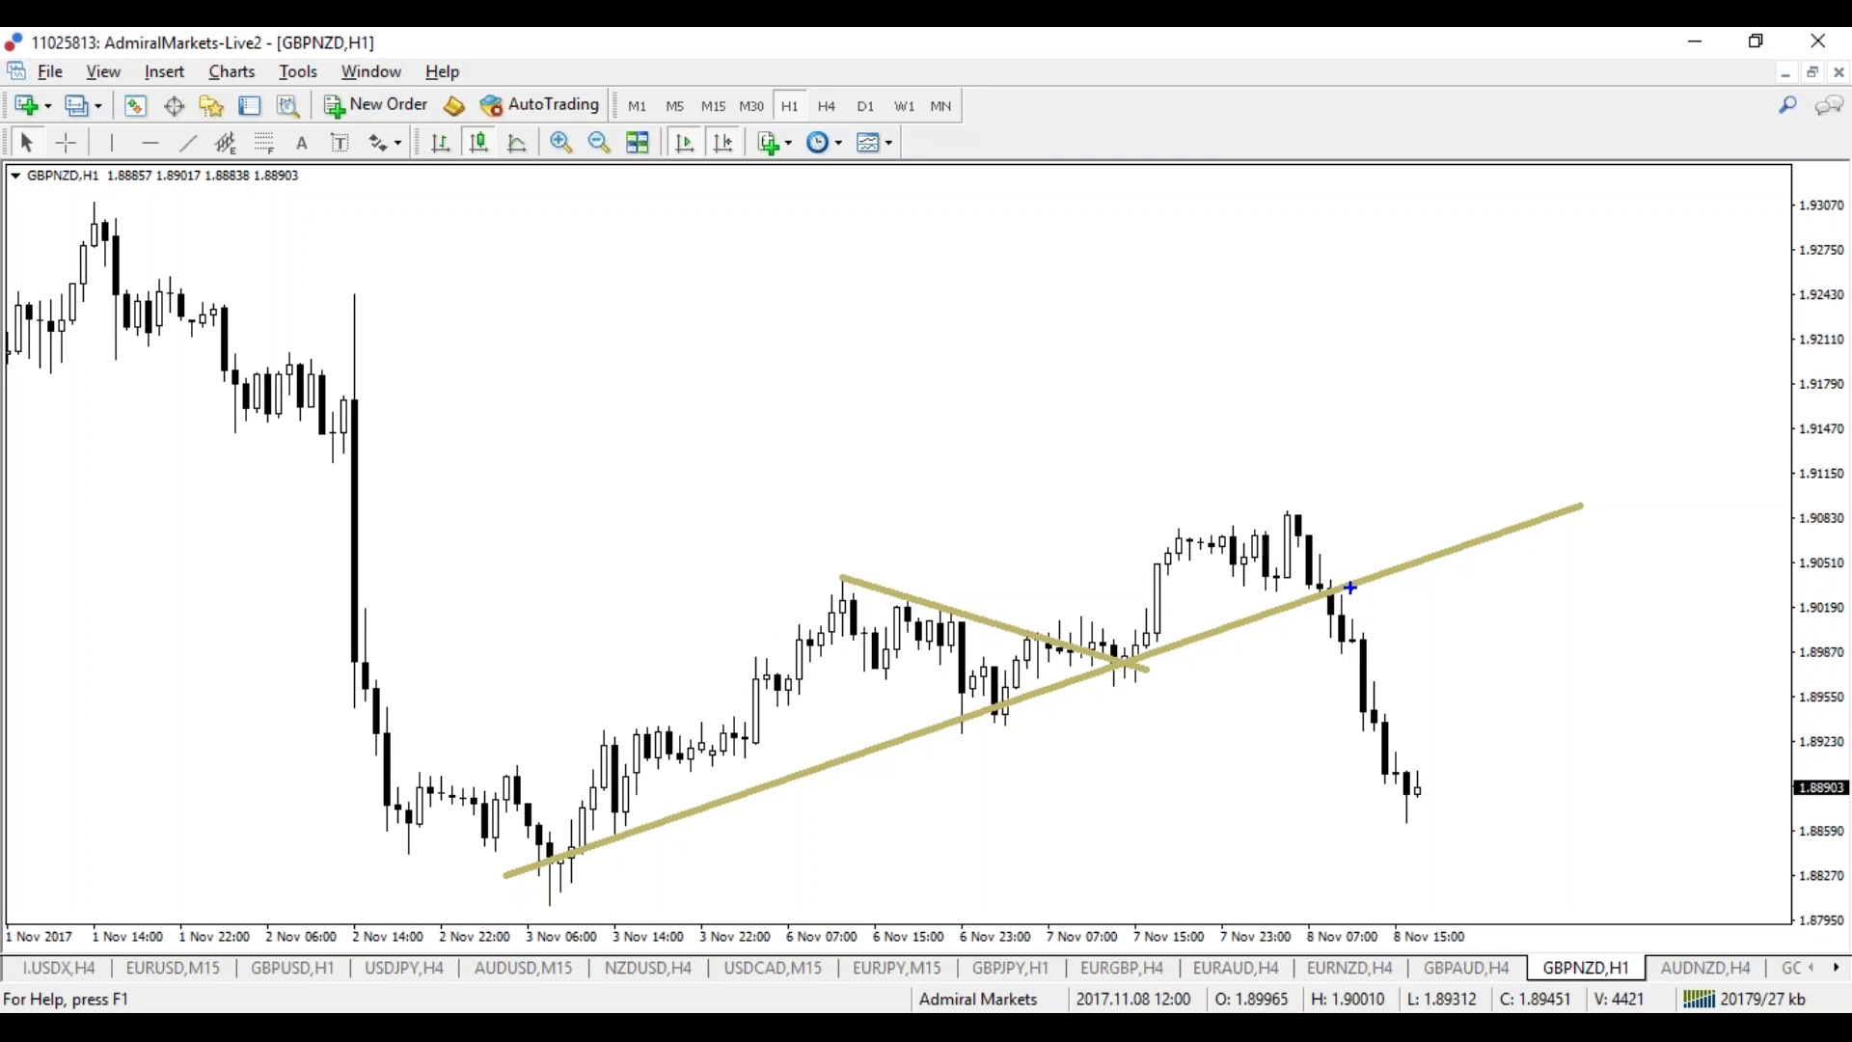
pyautogui.moveTo(1355, 593)
pyautogui.mouseDown()
pyautogui.moveTo(1332, 595)
pyautogui.moveTo(1360, 643)
pyautogui.moveTo(1383, 602)
pyautogui.mouseUp()
pyautogui.moveTo(1155, 629)
pyautogui.mouseDown()
pyautogui.moveTo(1118, 613)
pyautogui.moveTo(1169, 621)
pyautogui.mouseUp()
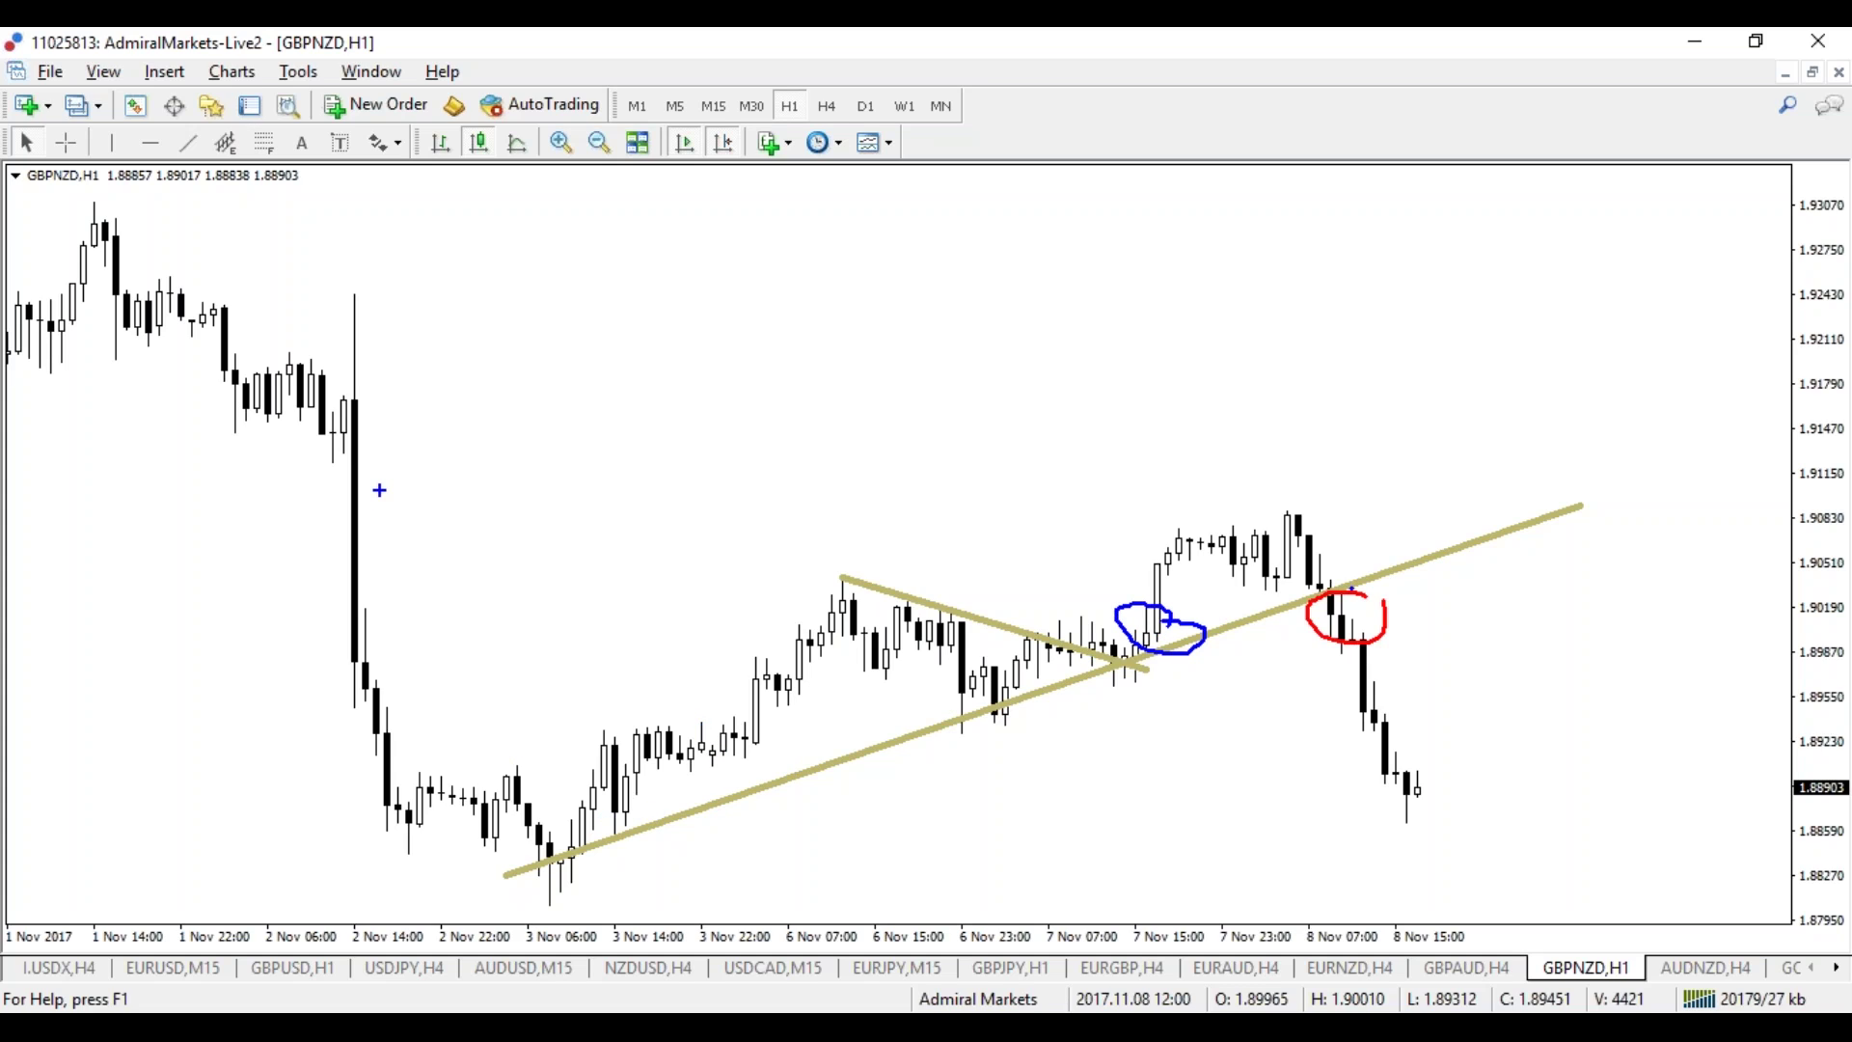
pyautogui.moveTo(783, 673); pyautogui.dragTo(752, 678)
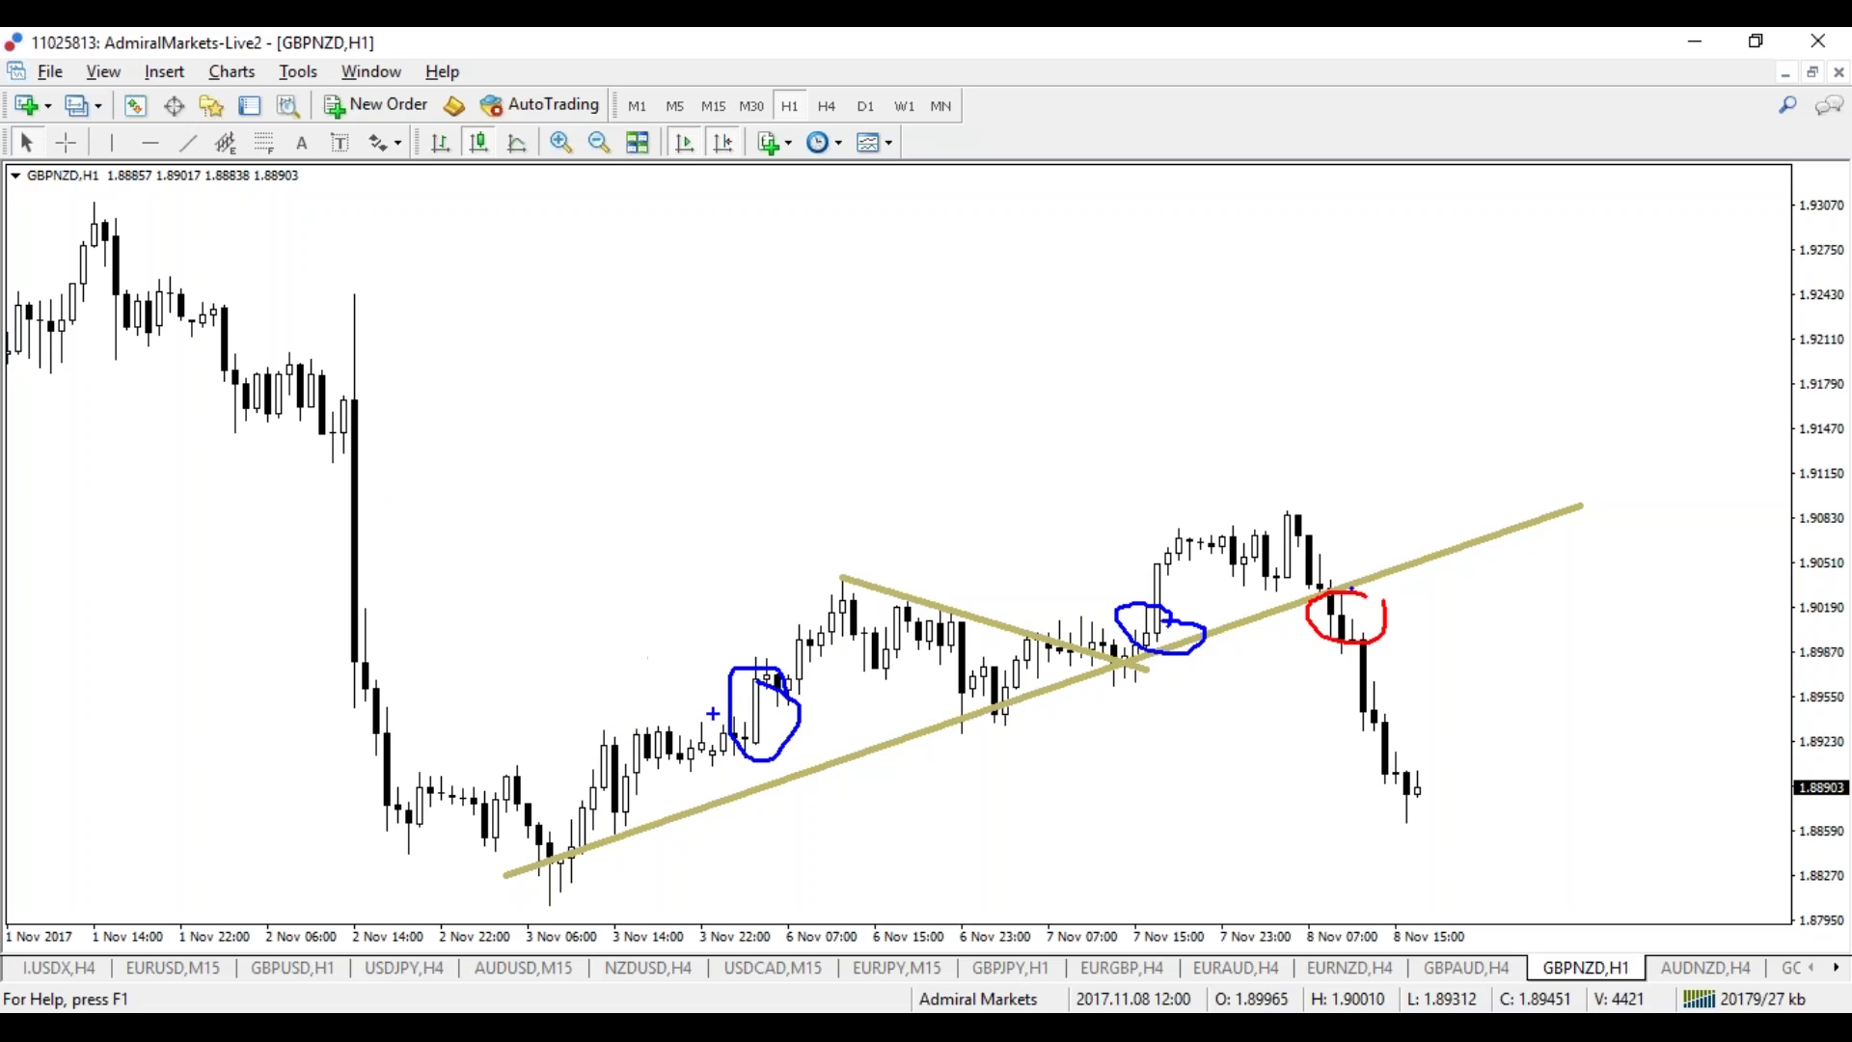
# Step: Outline in blue the two consolidation patterns preceding the bullish breakouts and draw a red downward arrow beside the trend line break
pyautogui.moveTo(600, 731); pyautogui.dragTo(745, 748)
pyautogui.moveTo(616, 812); pyautogui.dragTo(734, 748)
pyautogui.moveTo(614, 730); pyautogui.dragTo(731, 732)
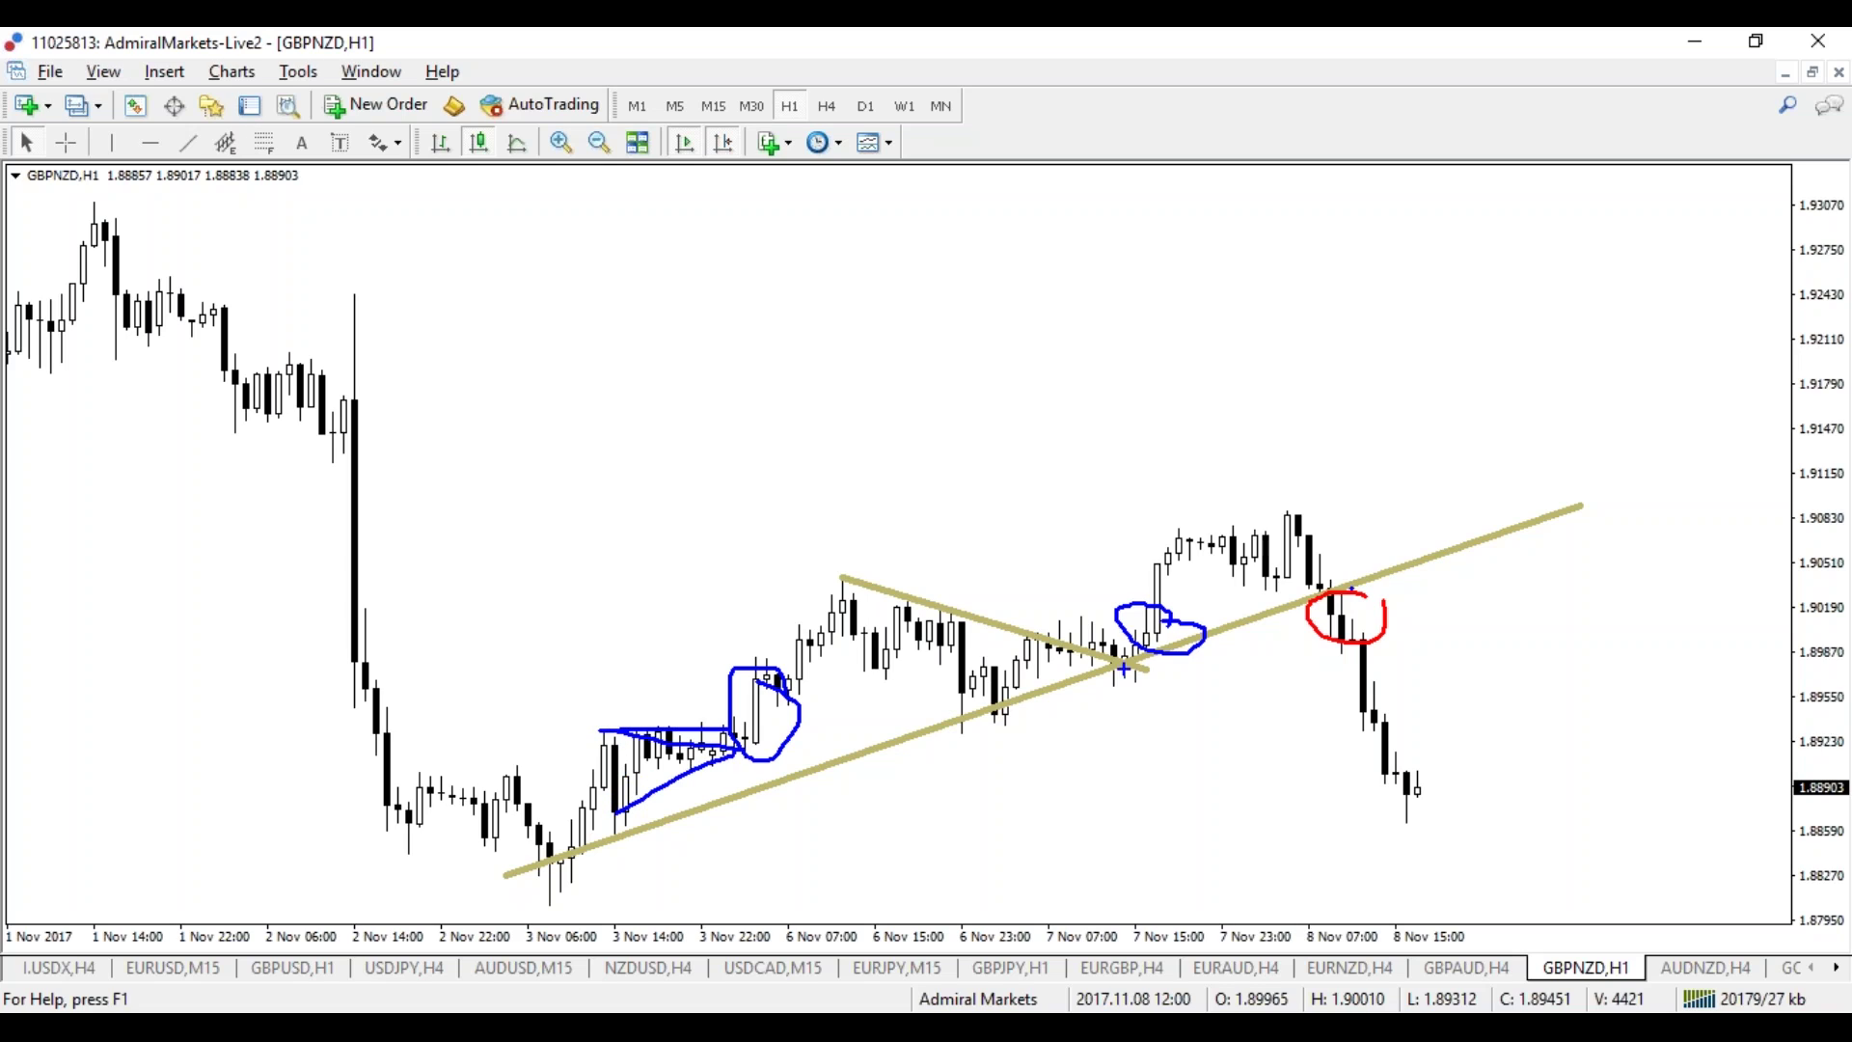
pyautogui.moveTo(981, 730); pyautogui.dragTo(1136, 687)
pyautogui.moveTo(937, 590)
pyautogui.mouseDown()
pyautogui.moveTo(1136, 665)
pyautogui.moveTo(982, 738)
pyautogui.mouseUp()
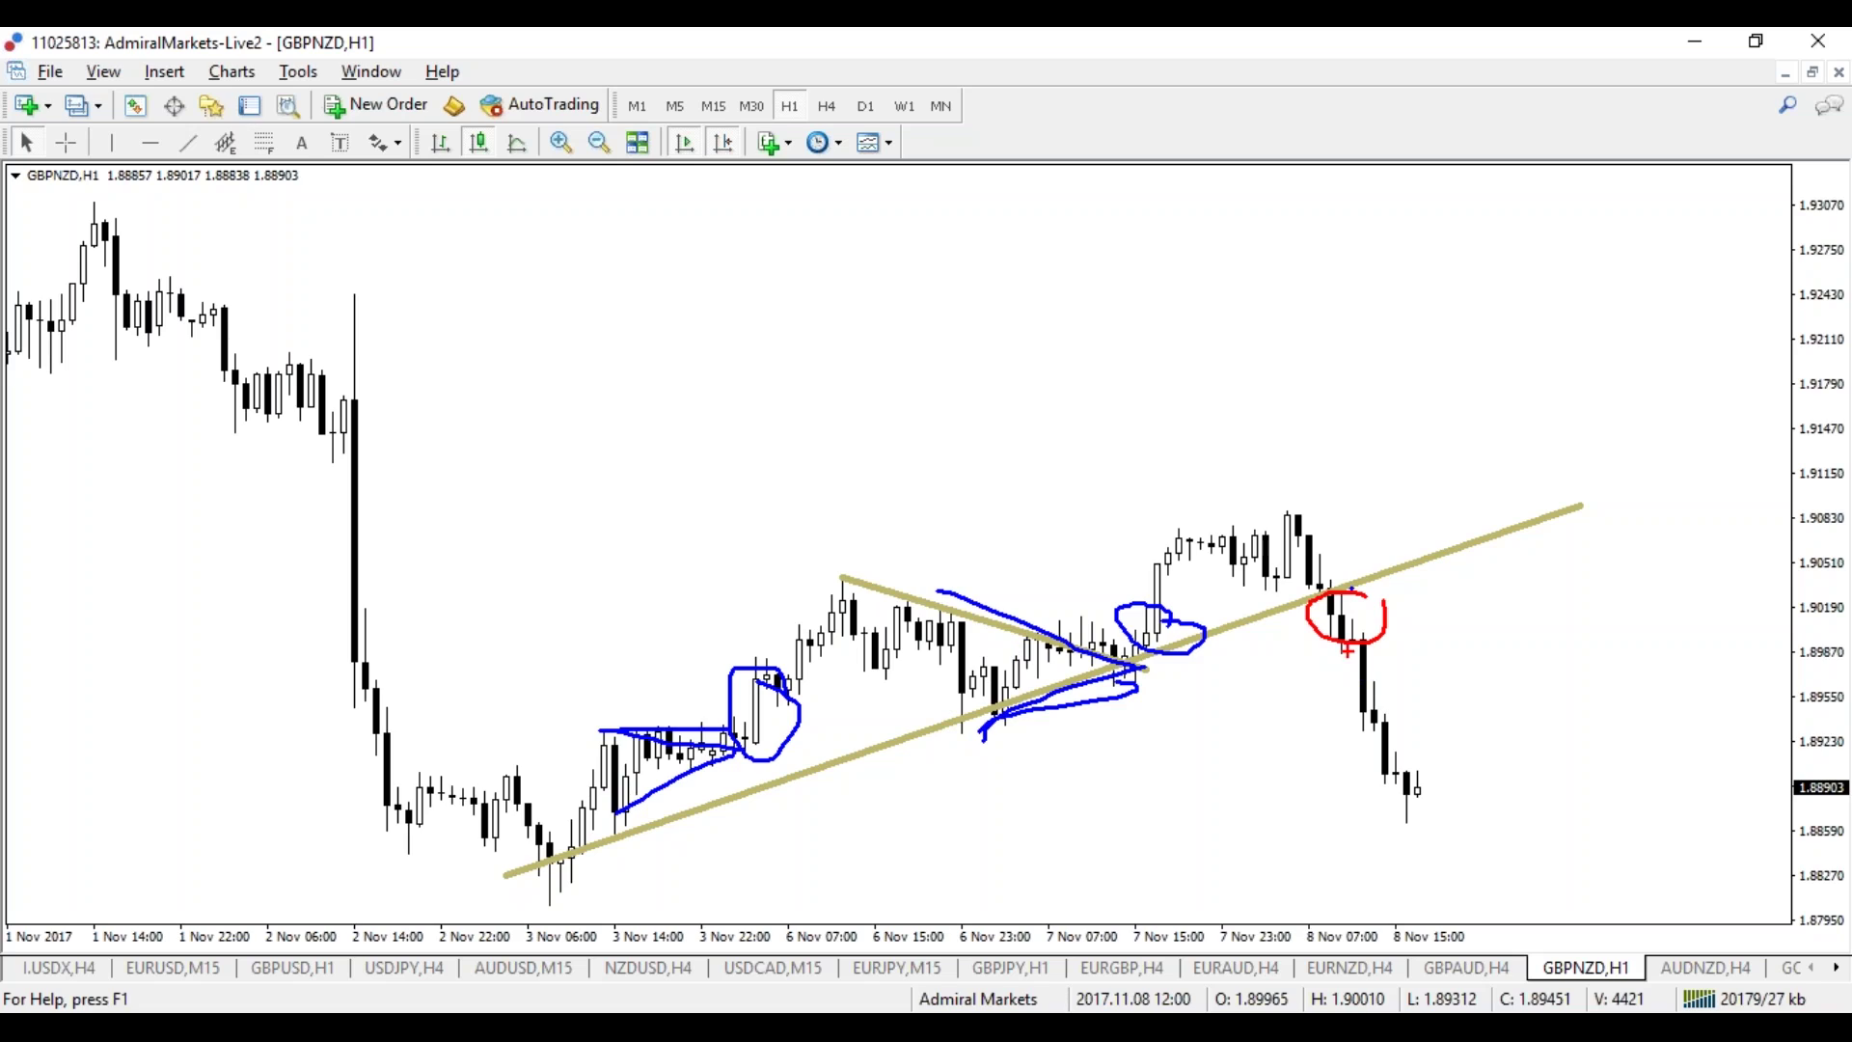
pyautogui.moveTo(1389, 583)
pyautogui.mouseDown()
pyautogui.moveTo(1309, 640)
pyautogui.moveTo(1341, 578)
pyautogui.moveTo(1491, 757)
pyautogui.mouseUp()
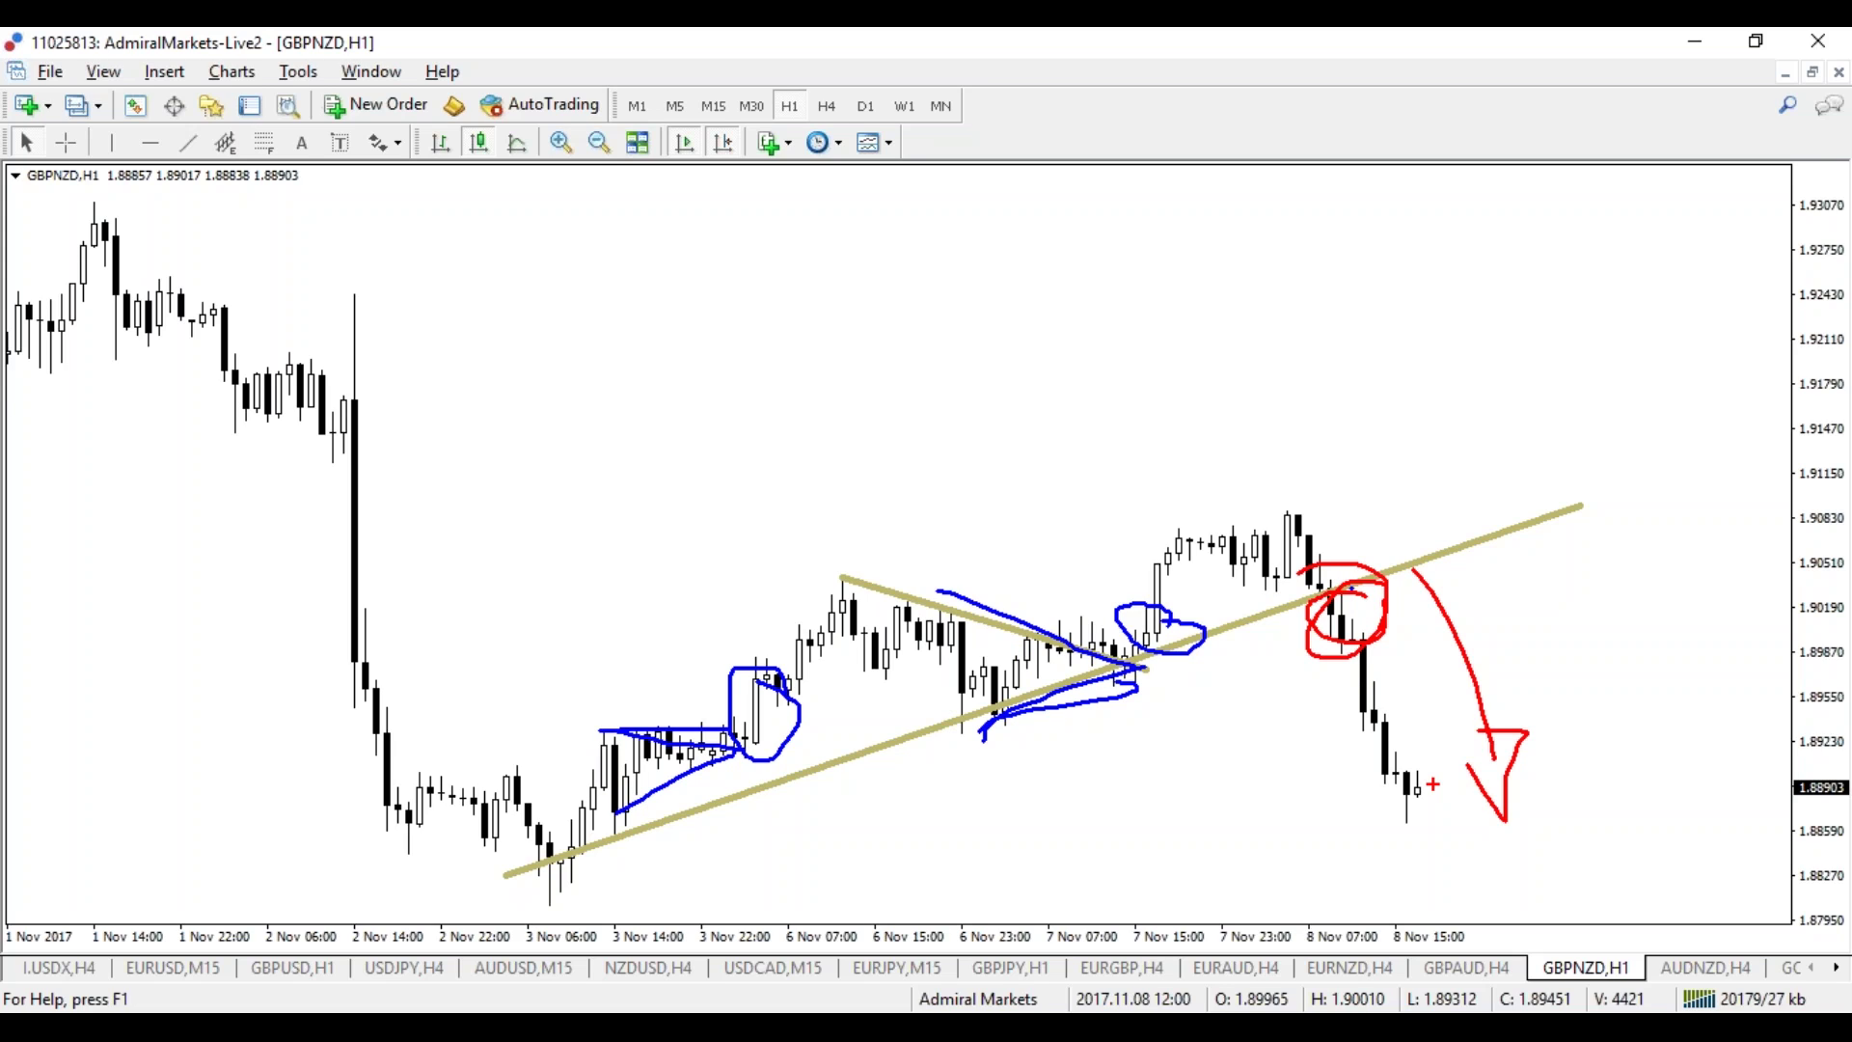
# Step: Clear the GBPNZD marks and show the latest GBPUSD candles zoomed in on the daily timeframe
pyautogui.press('Escape')
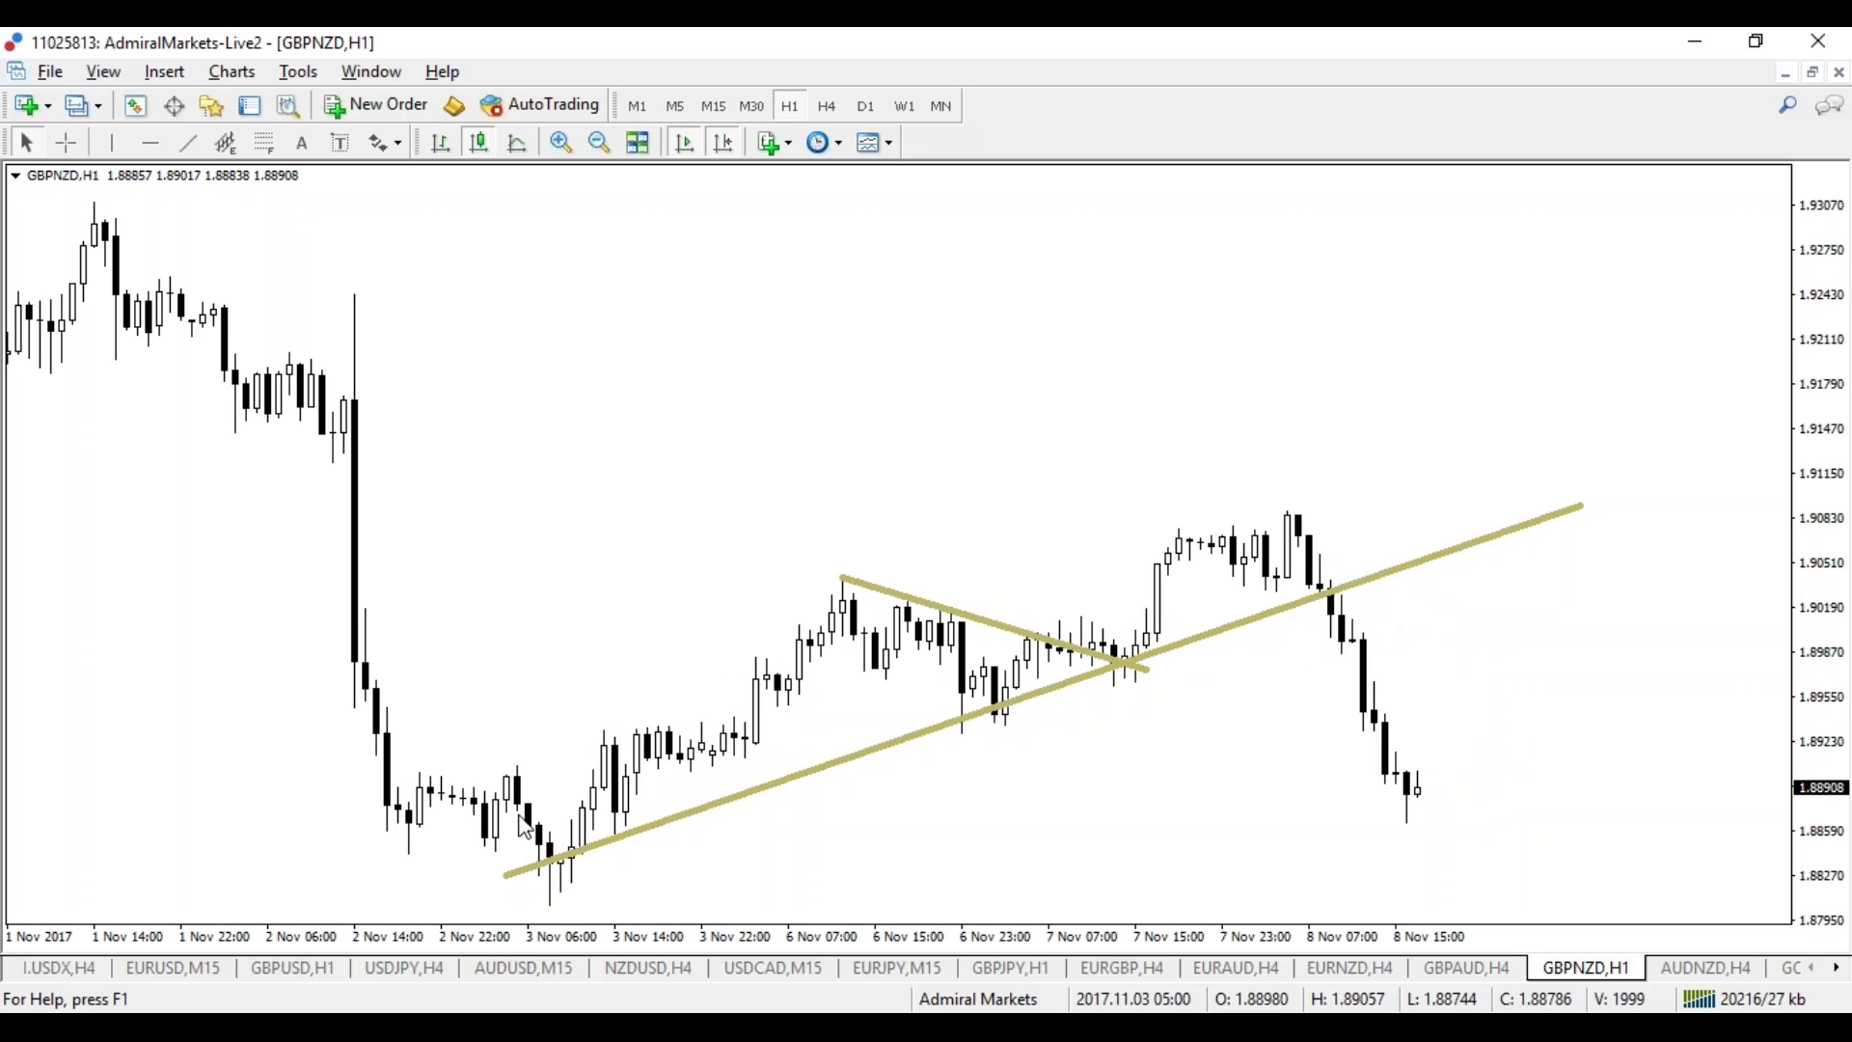
pyautogui.click(298, 977)
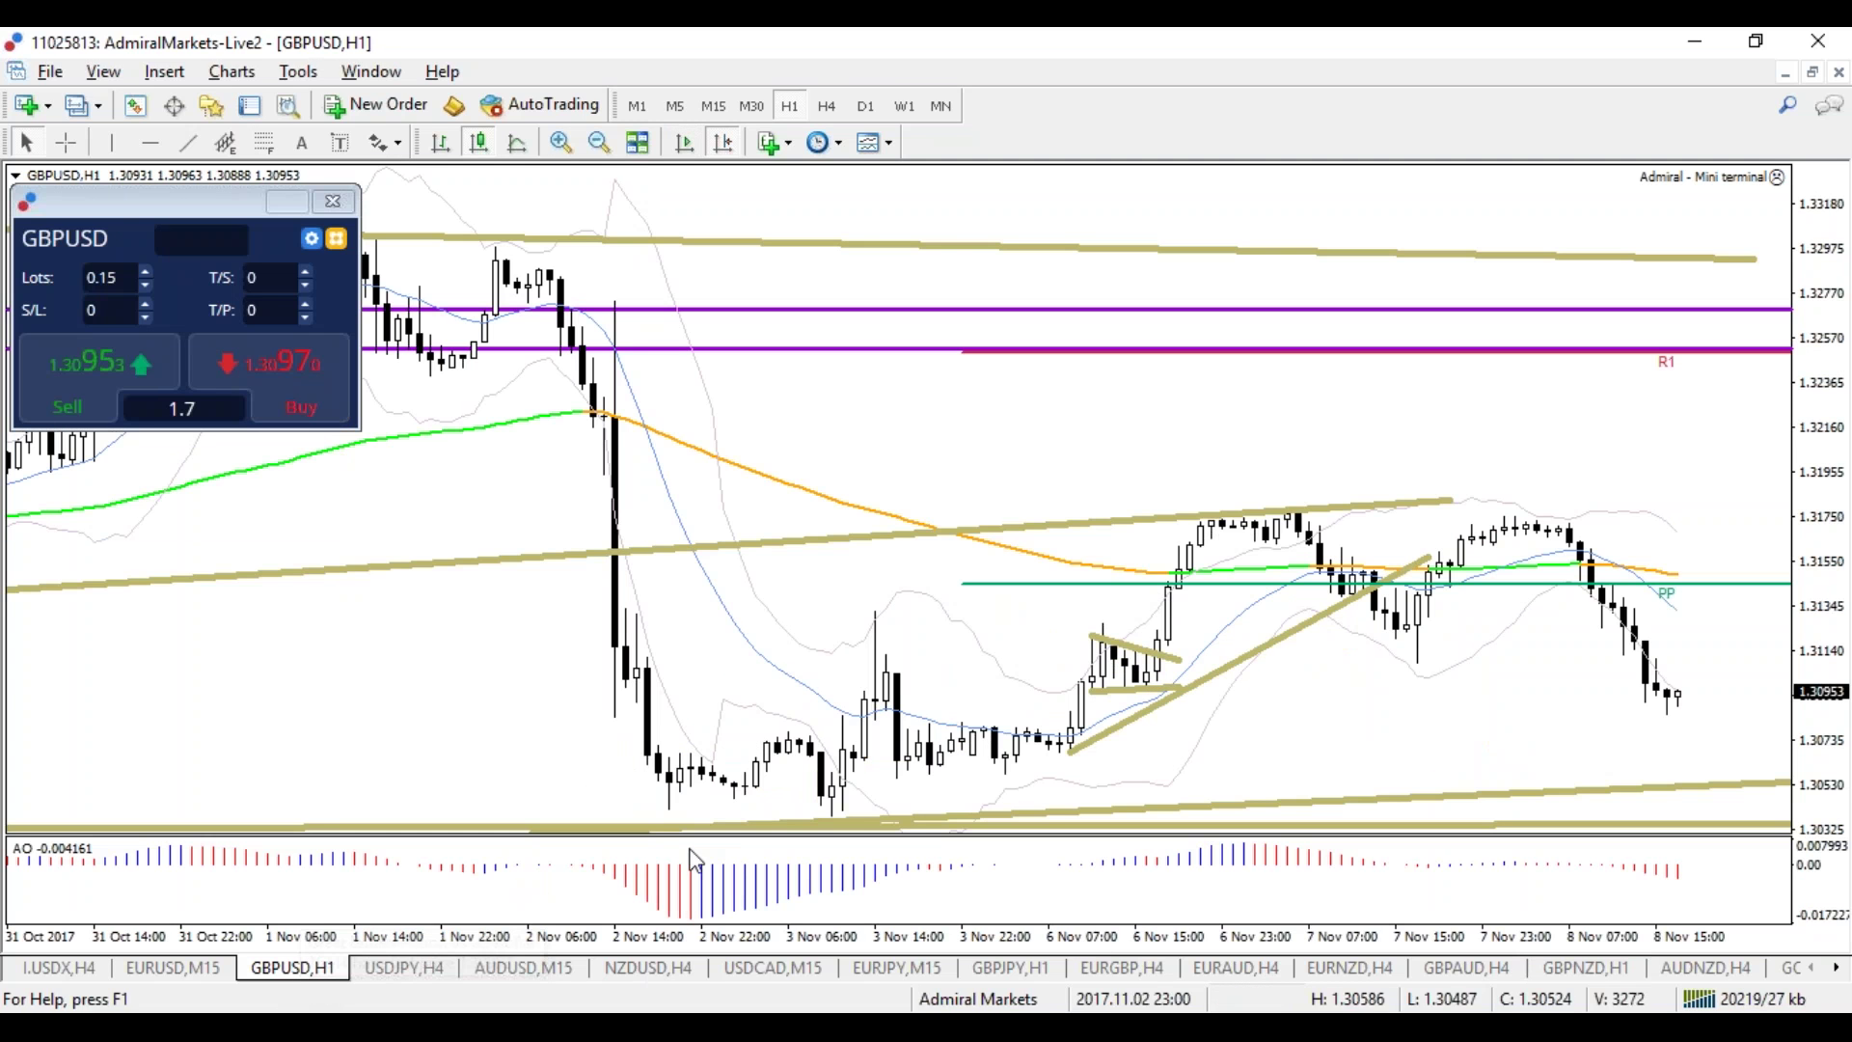
pyautogui.click(867, 108)
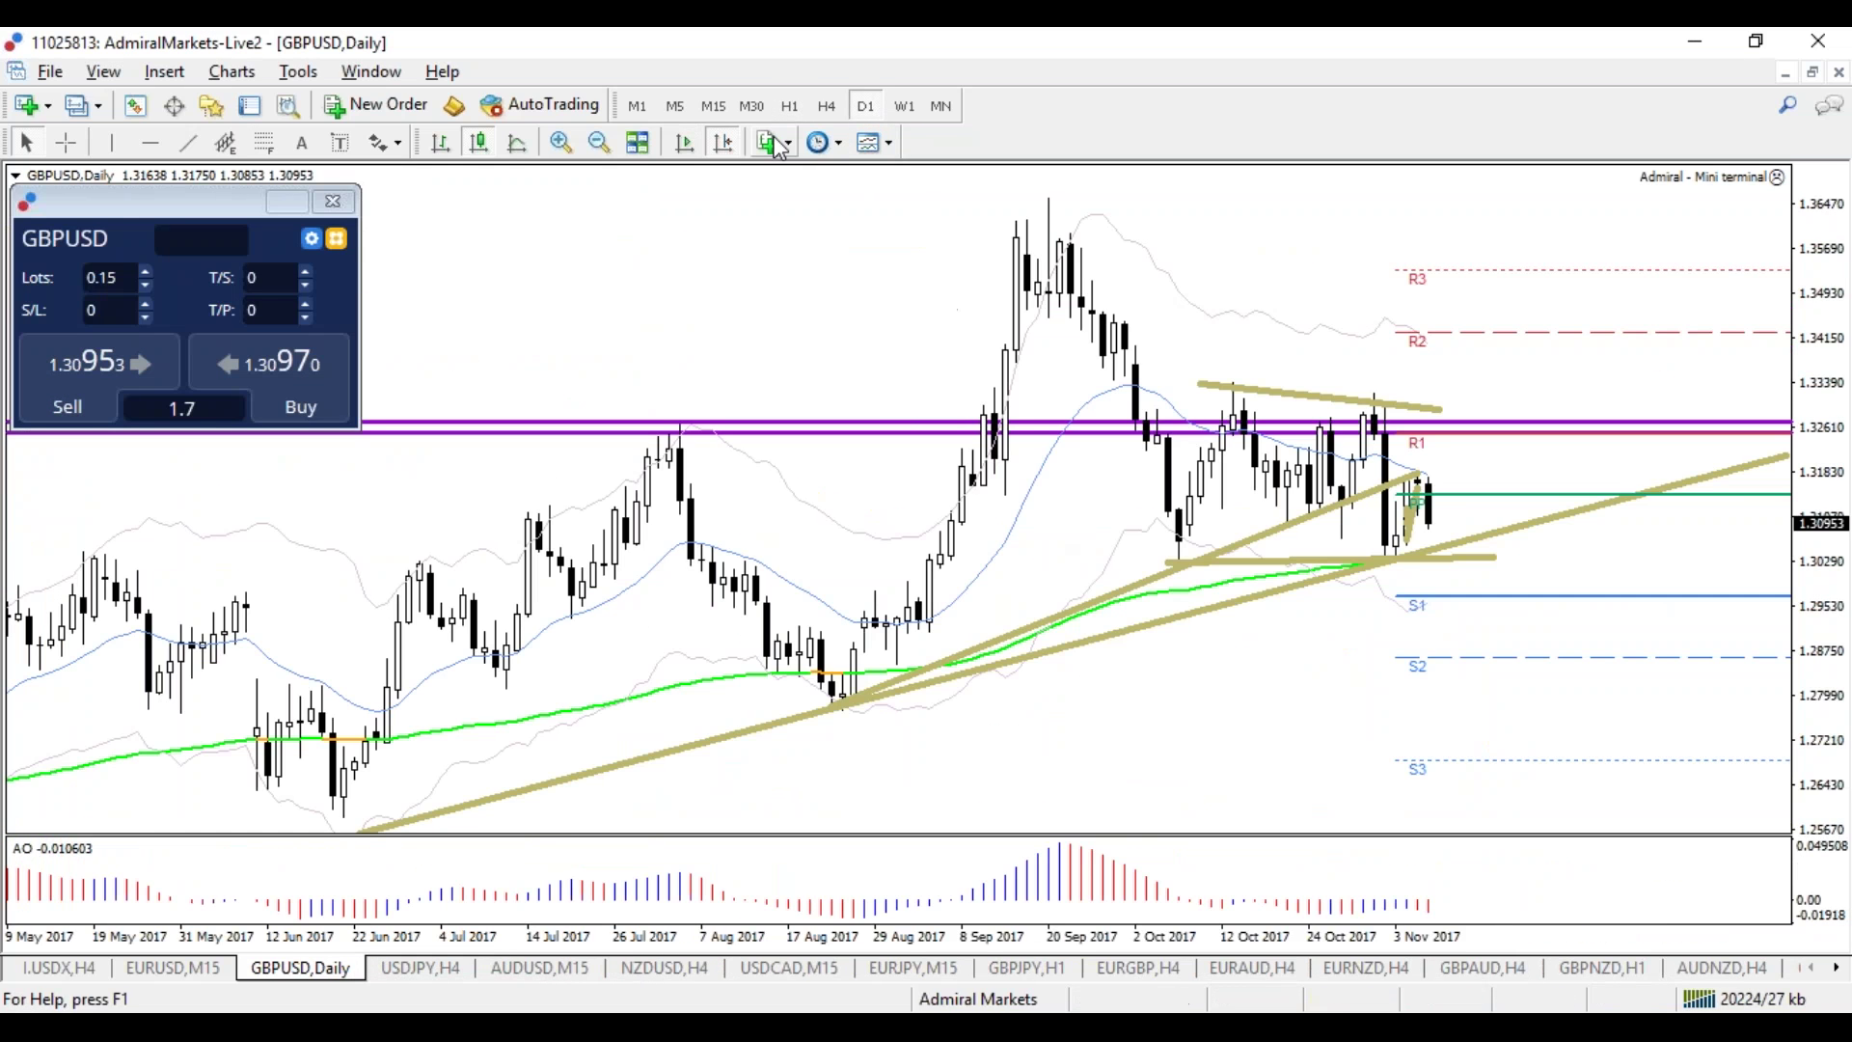
pyautogui.moveTo(1207, 934); pyautogui.dragTo(1739, 333)
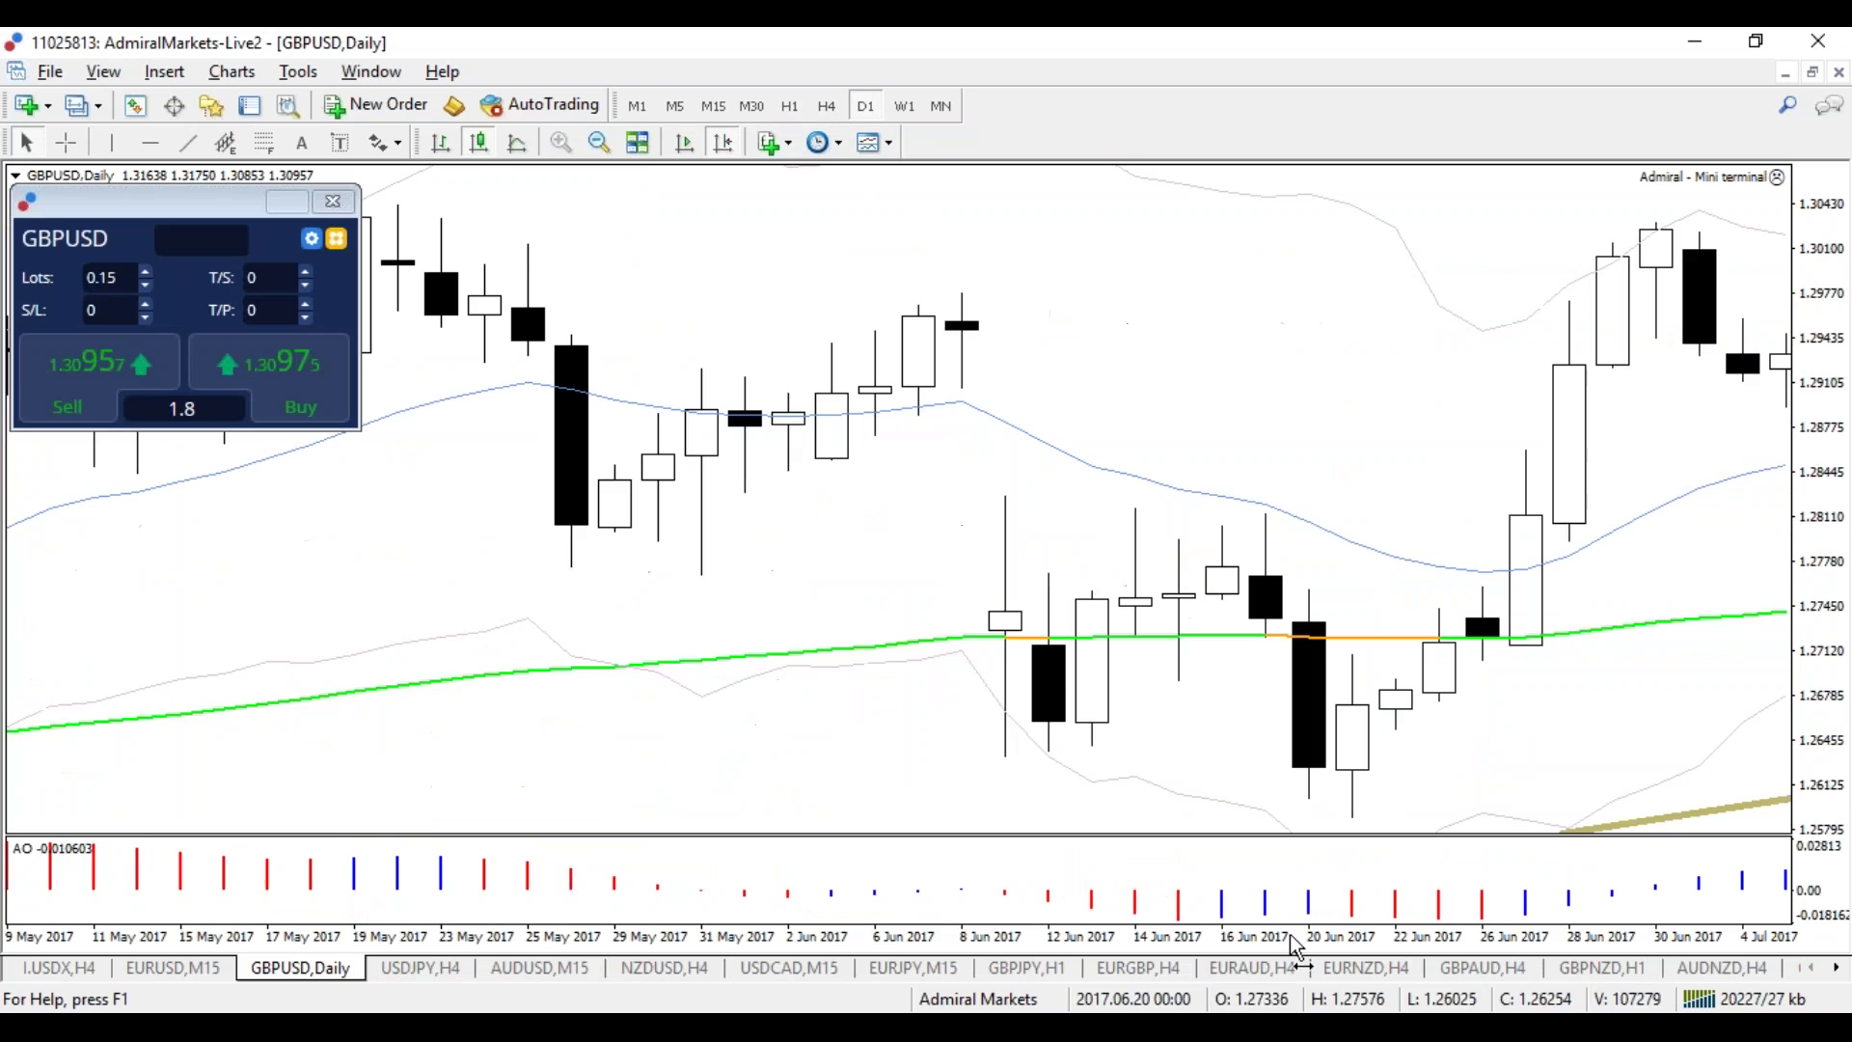
pyautogui.click(716, 145)
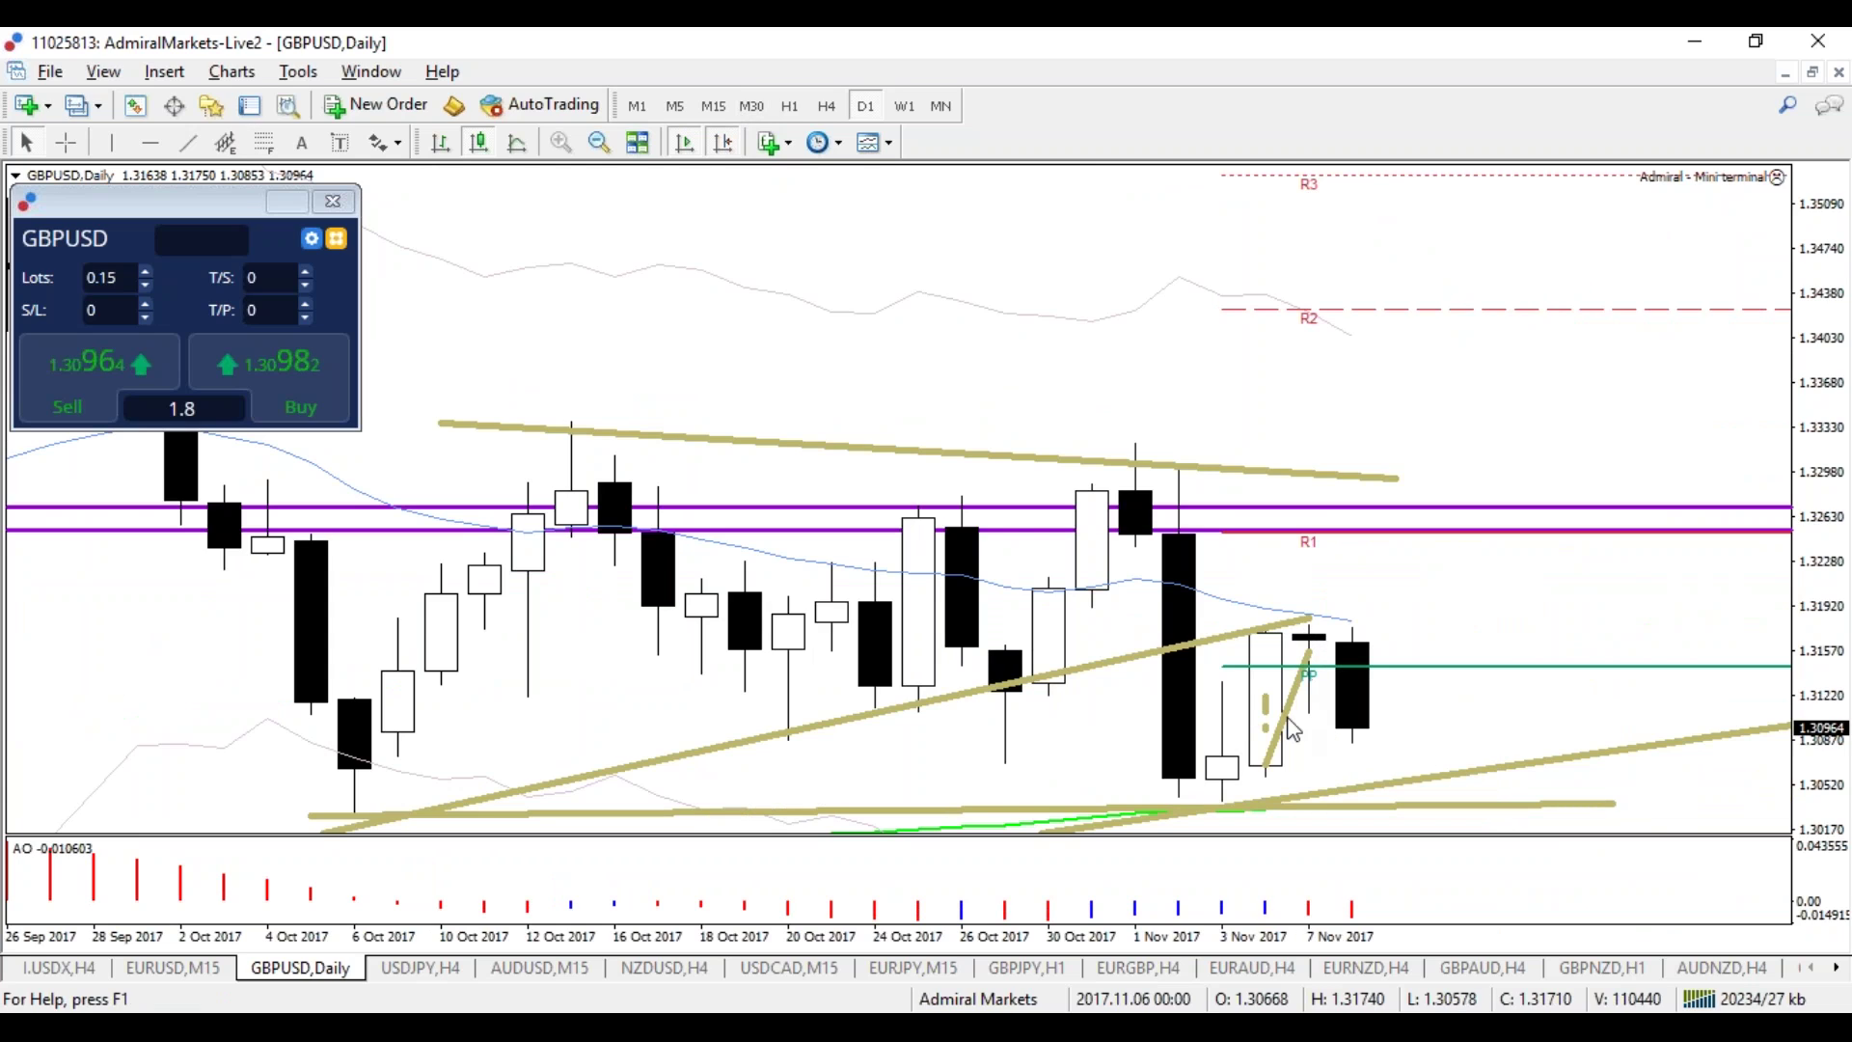
# Step: Mark the latest GBPUSD daily candles with freehand strokes, zoom the chart out one level, and clear the marks
pyautogui.moveTo(1282, 545); pyautogui.dragTo(1291, 589)
pyautogui.moveTo(1357, 549); pyautogui.dragTo(1305, 544)
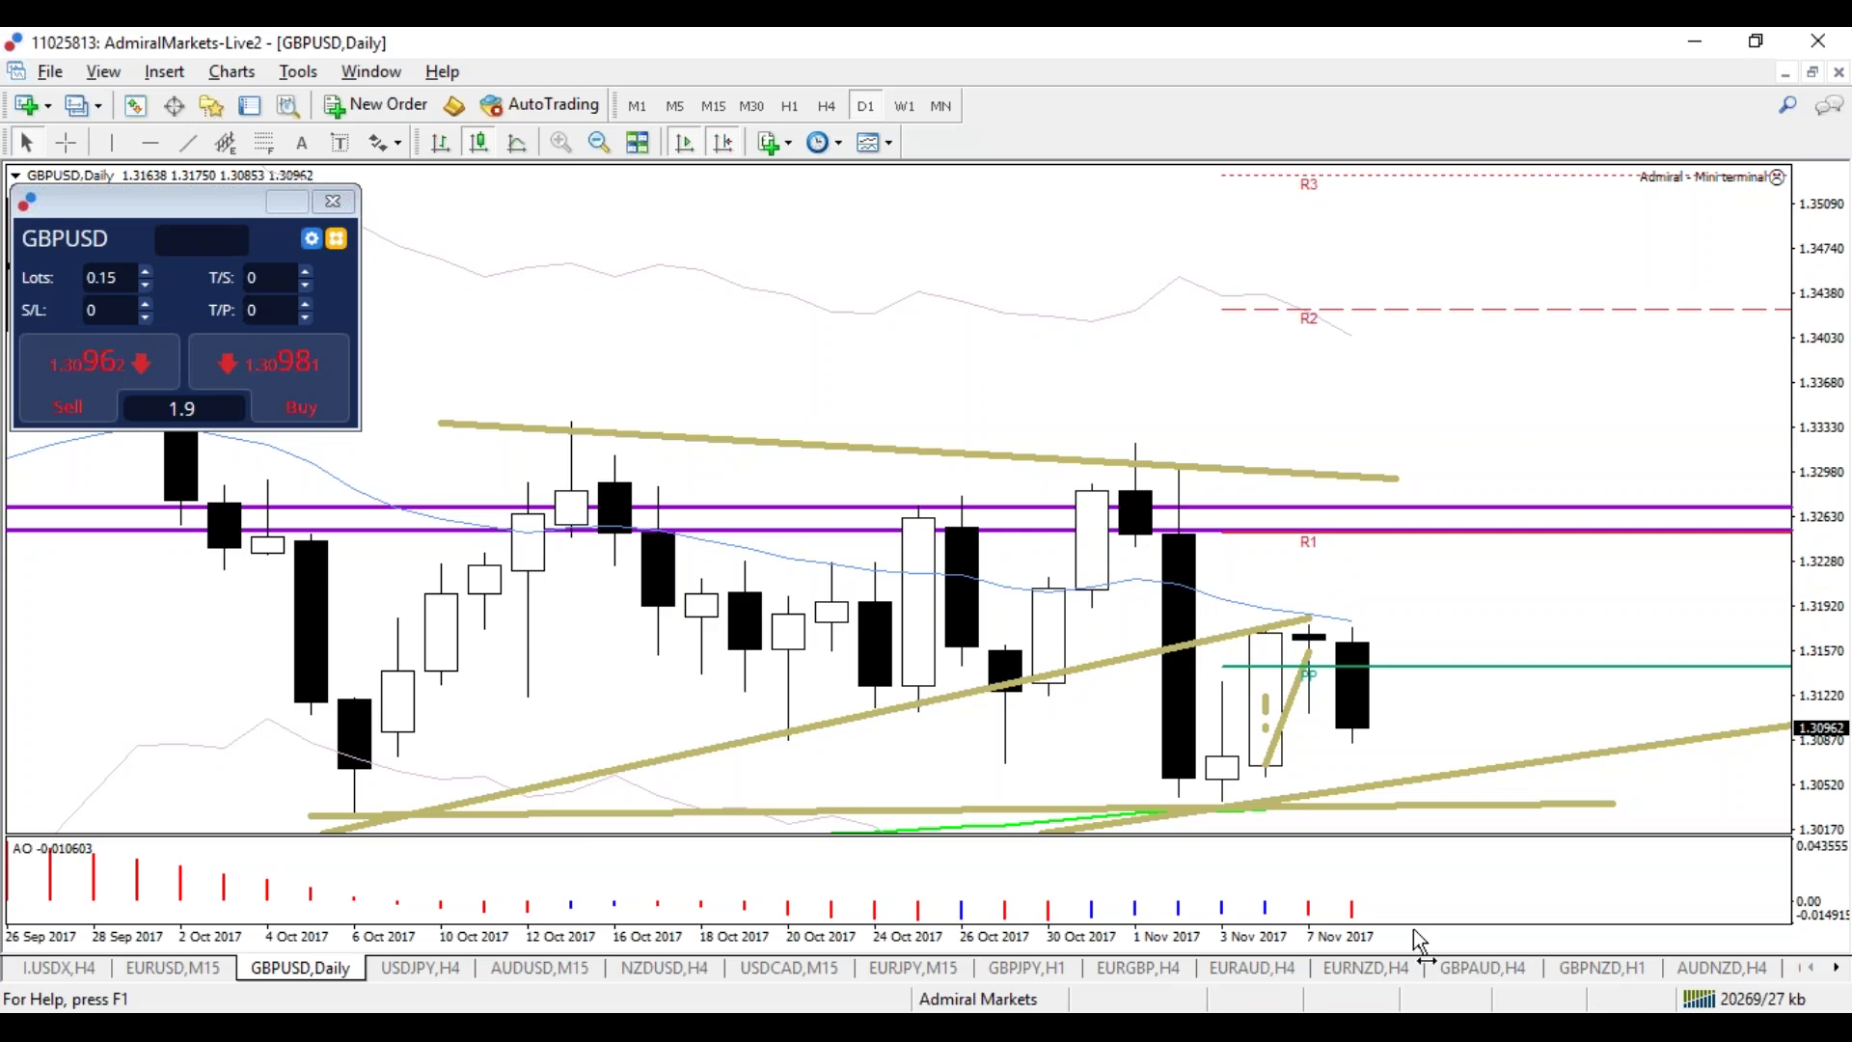
pyautogui.moveTo(1413, 934); pyautogui.dragTo(1405, 937)
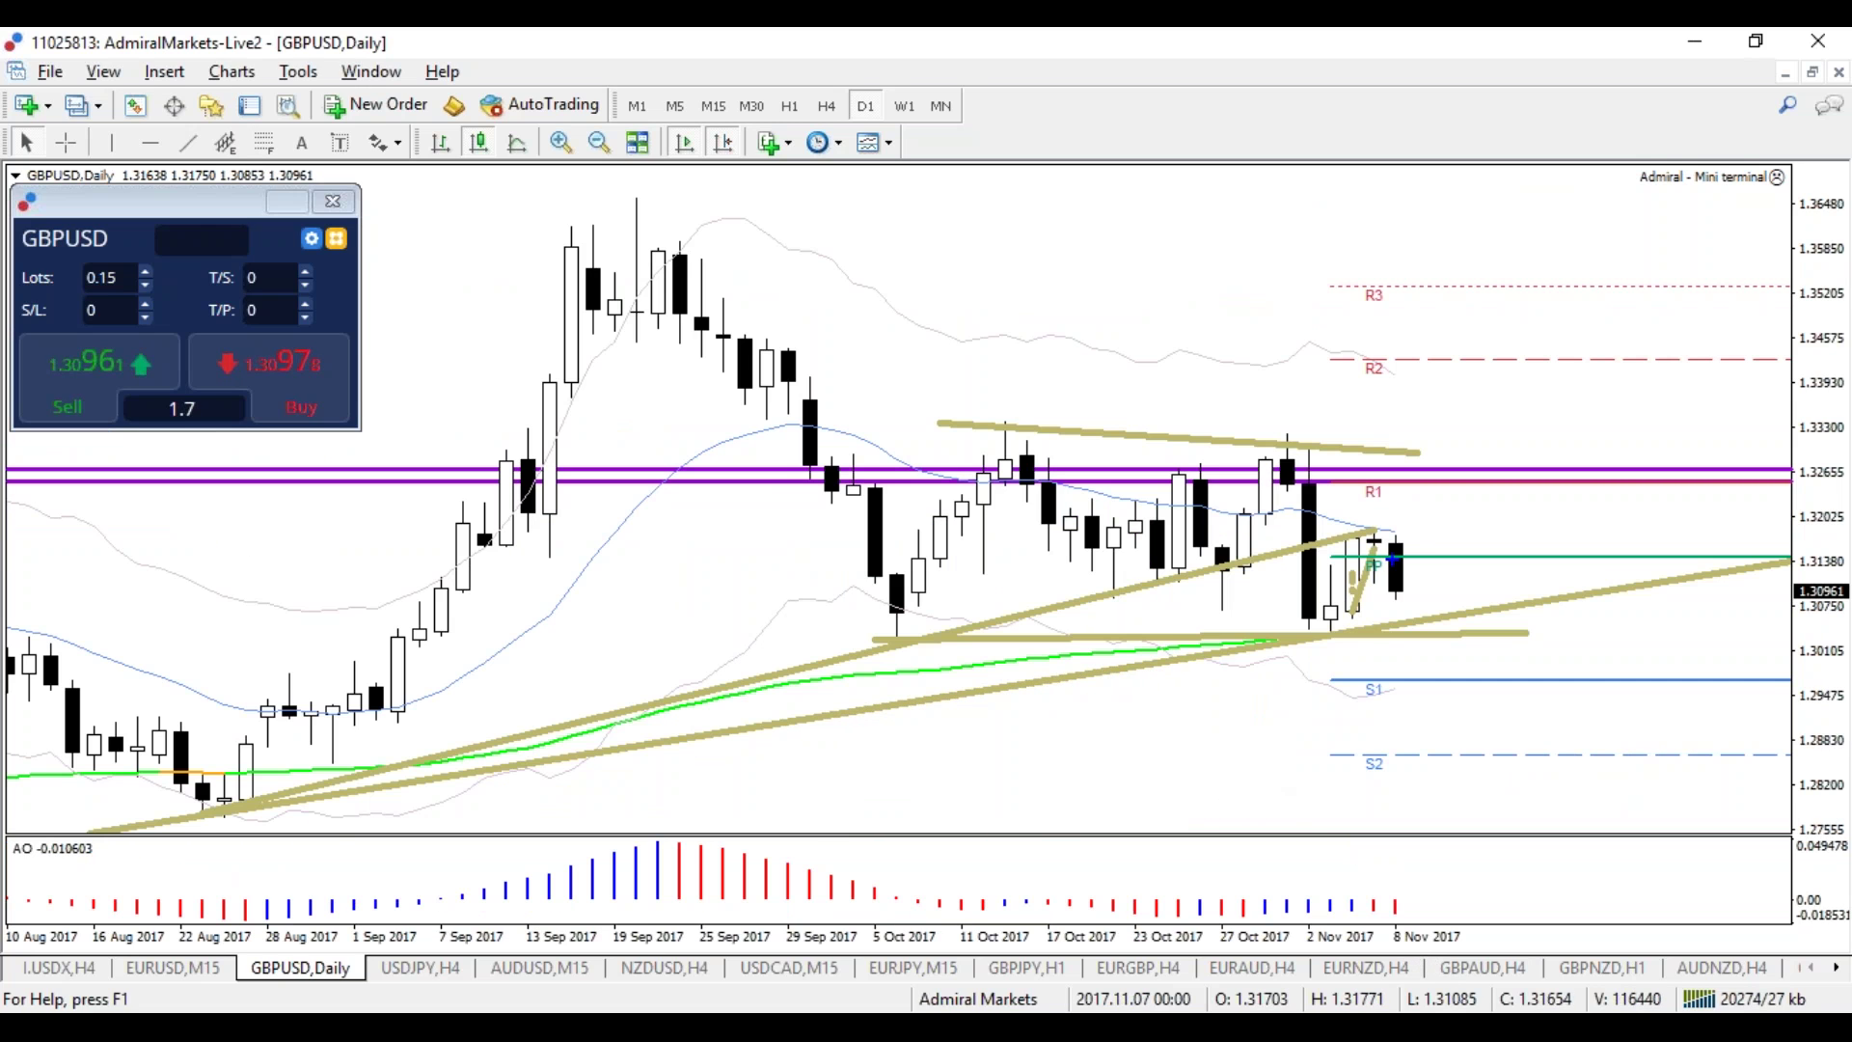
pyautogui.moveTo(1453, 495)
pyautogui.mouseDown()
pyautogui.moveTo(849, 386)
pyautogui.moveTo(1023, 625)
pyautogui.moveTo(1498, 559)
pyautogui.moveTo(1455, 470)
pyautogui.mouseUp()
pyautogui.press('Escape')
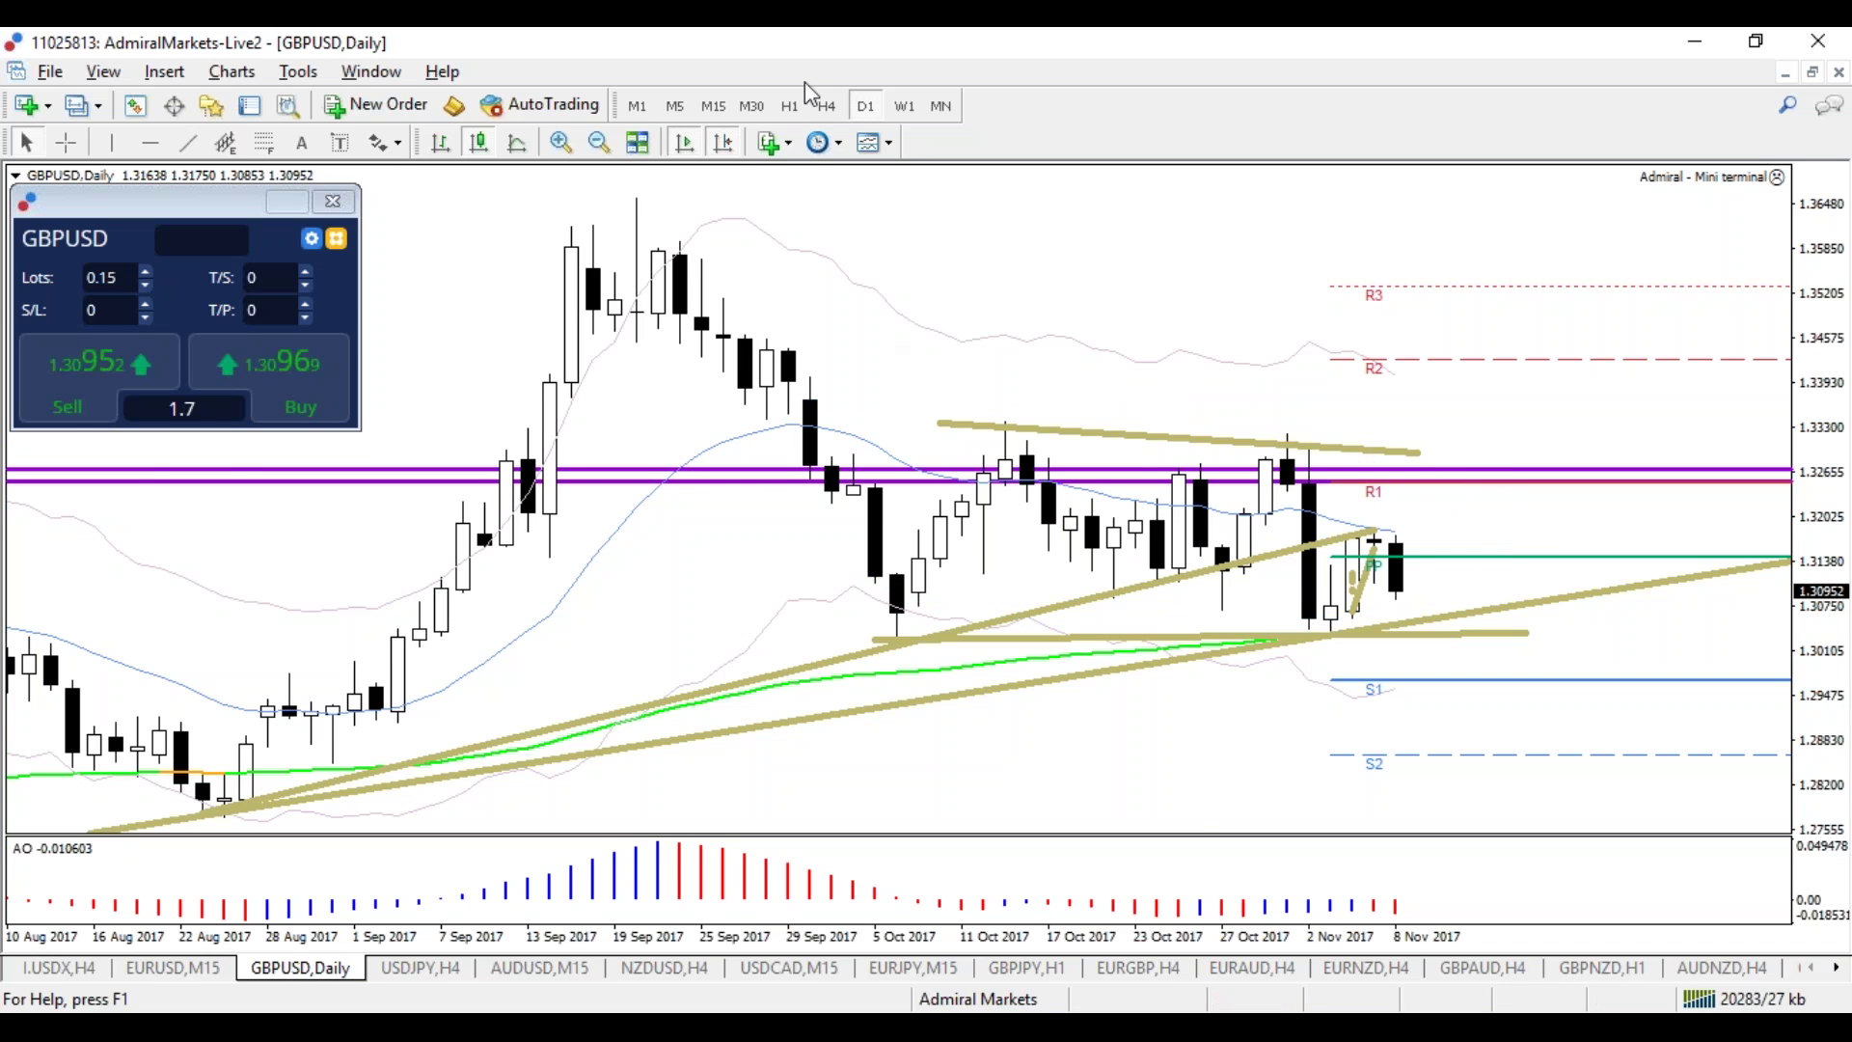
# Step: Switch the GBPUSD chart to H4, sketch freehand over the November swings, and clear the marks
pyautogui.click(827, 106)
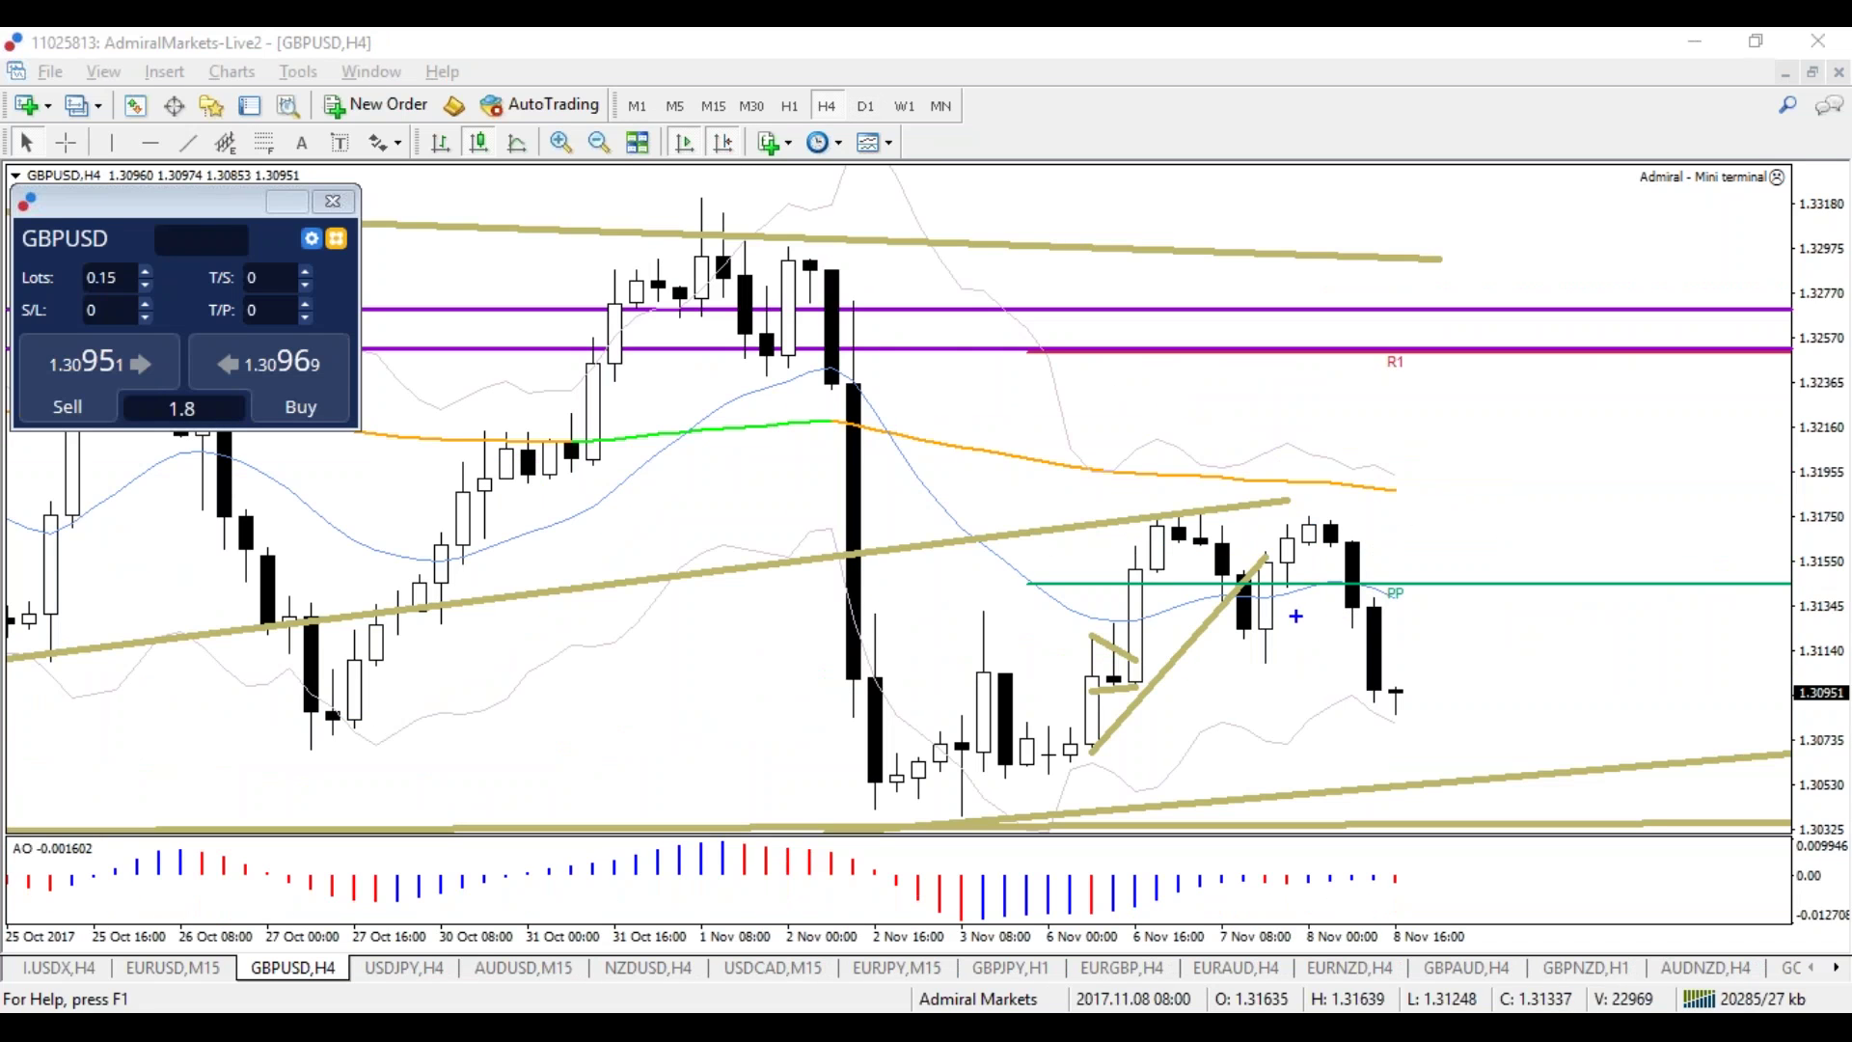
pyautogui.moveTo(1153, 513)
pyautogui.mouseDown()
pyautogui.moveTo(1238, 512)
pyautogui.moveTo(1169, 523)
pyautogui.mouseUp()
pyautogui.moveTo(910, 754)
pyautogui.mouseDown()
pyautogui.moveTo(1077, 702)
pyautogui.moveTo(1176, 521)
pyautogui.moveTo(1244, 641)
pyautogui.moveTo(1316, 531)
pyautogui.moveTo(1421, 711)
pyautogui.moveTo(1505, 687)
pyautogui.moveTo(1524, 801)
pyautogui.moveTo(1514, 682)
pyautogui.mouseUp()
pyautogui.press('Escape')
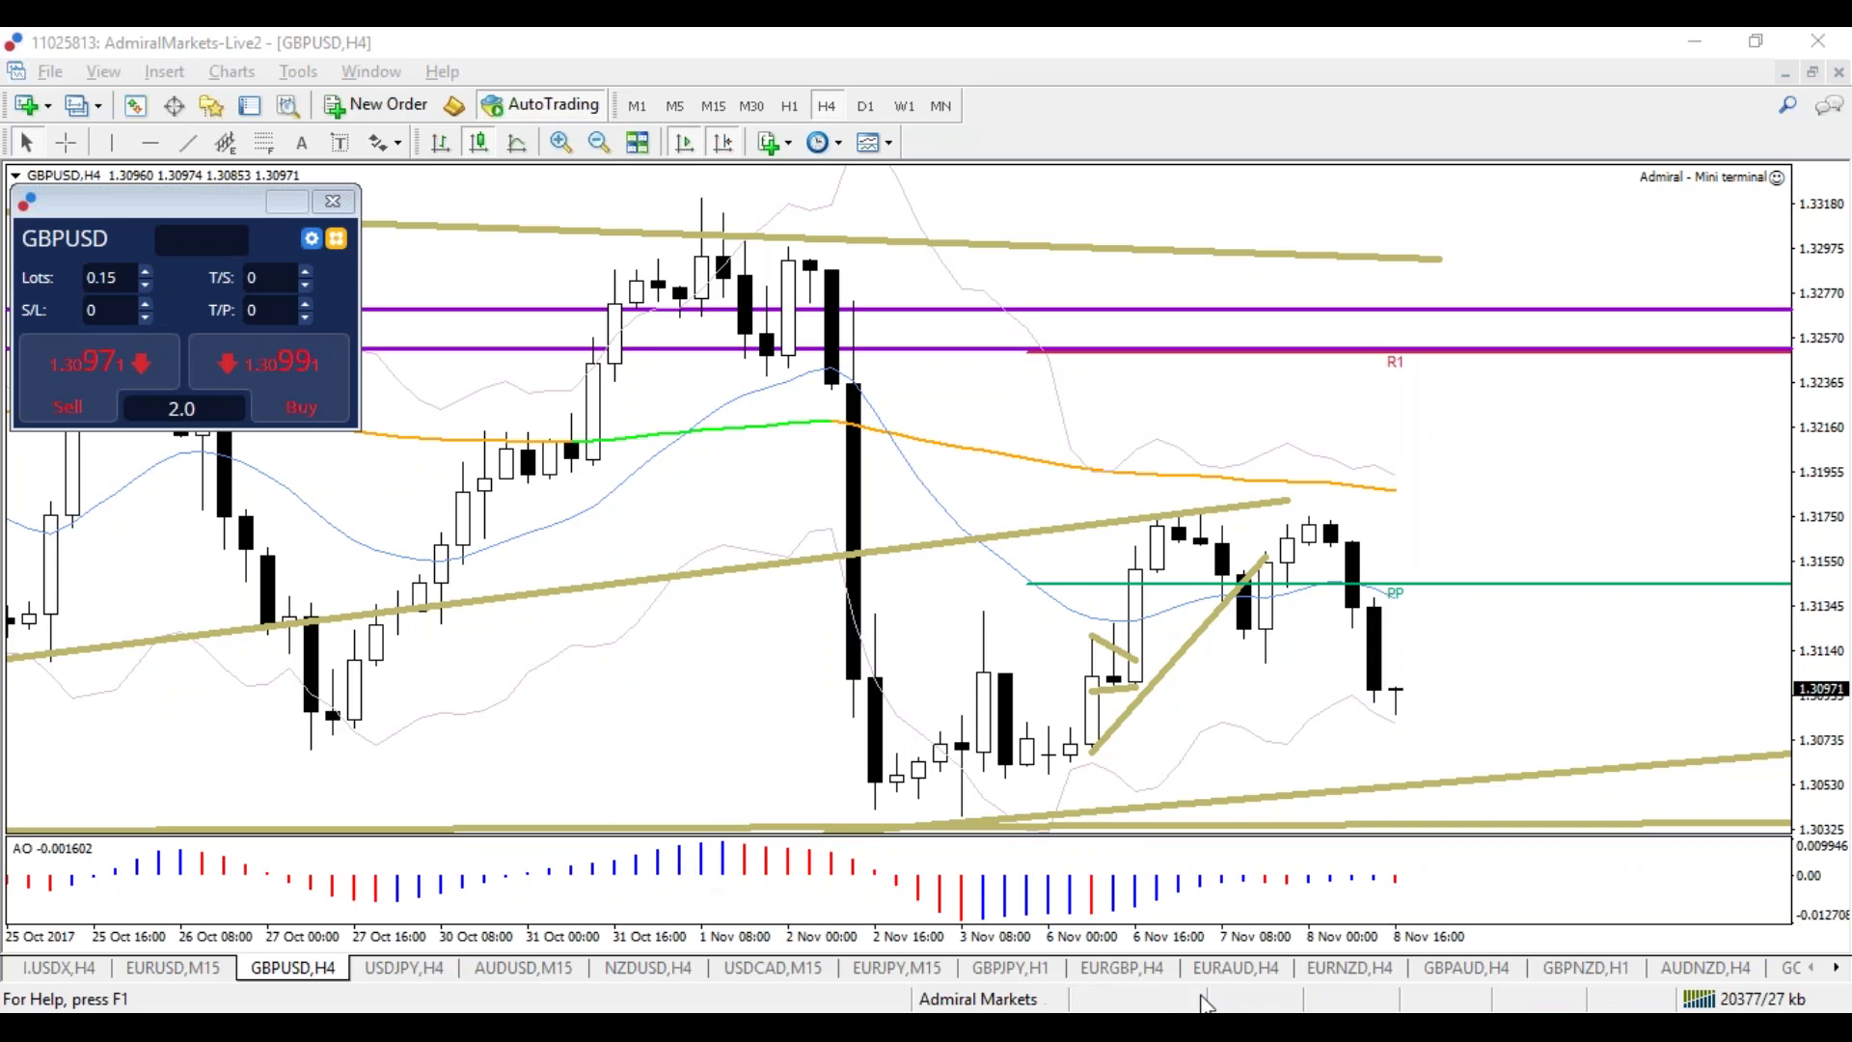
# Step: Bring up the GBPJPY H1 chart and measure the 8 November drop from its high to its low with the crosshair
pyautogui.click(1011, 968)
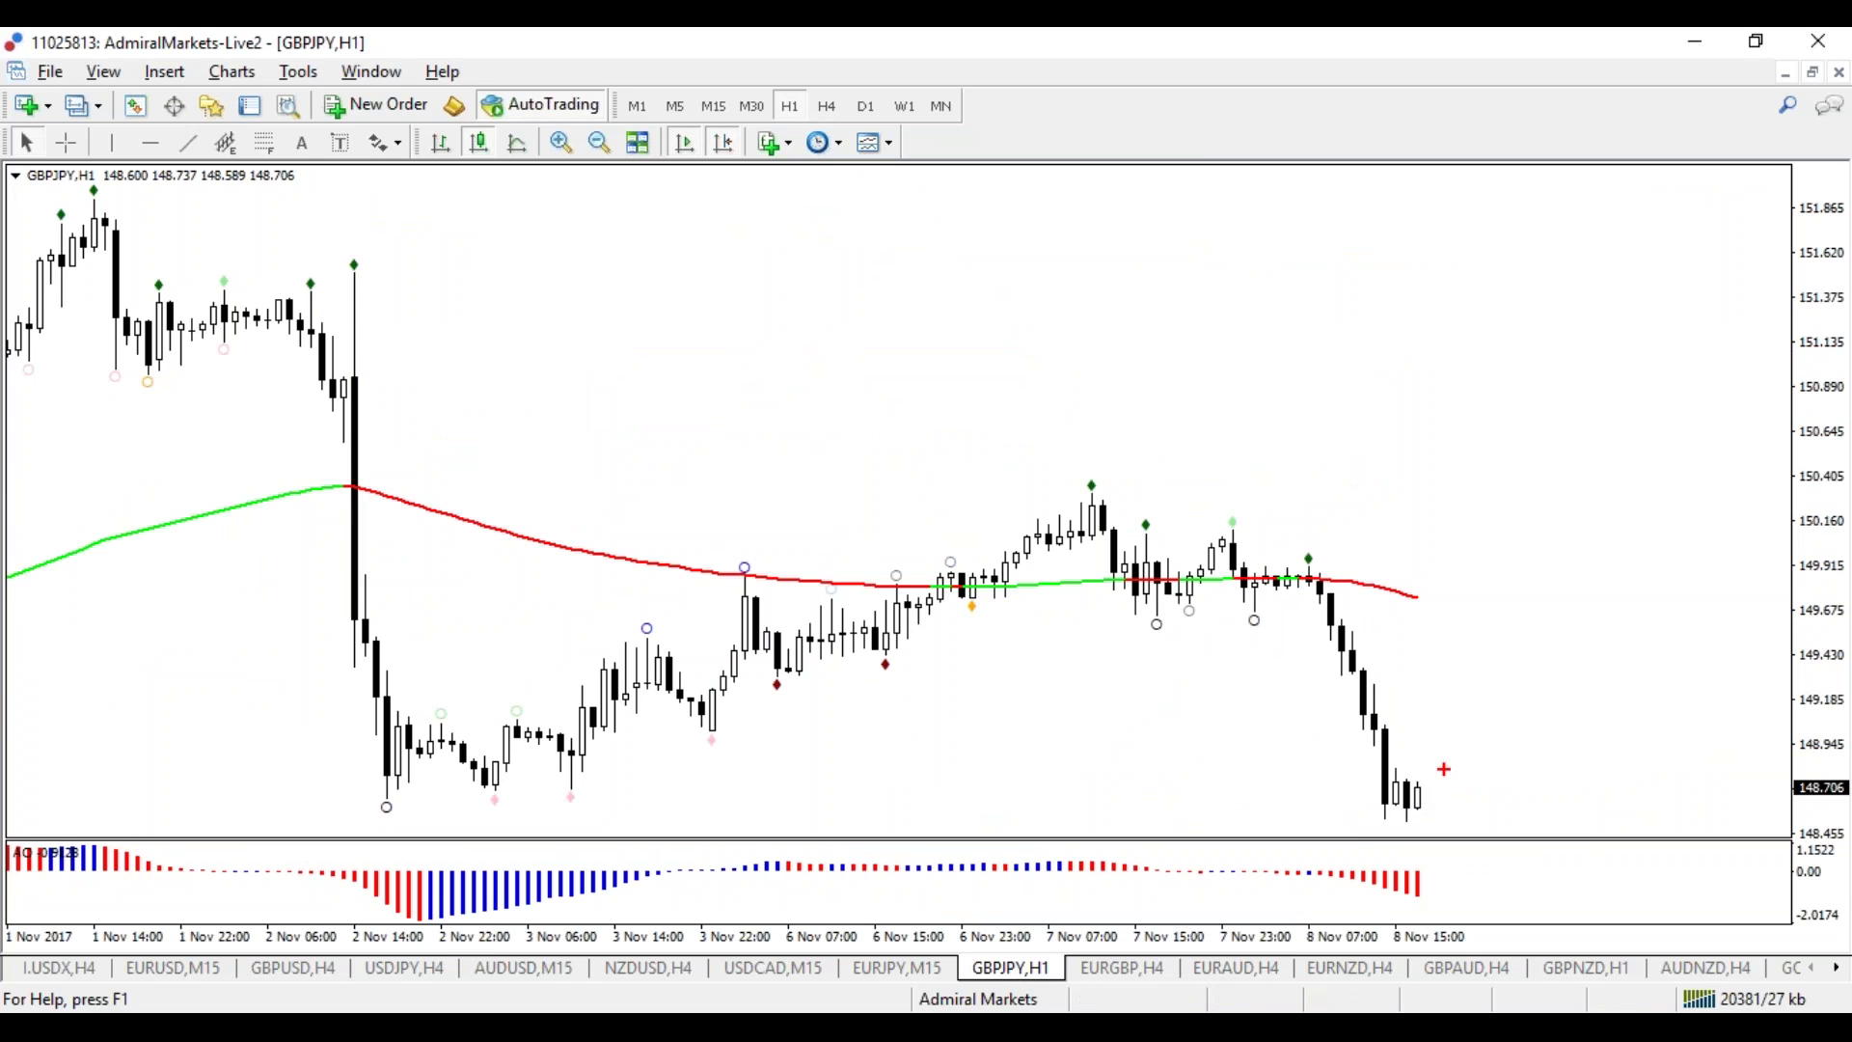
pyautogui.moveTo(1303, 777); pyautogui.dragTo(1337, 795)
pyautogui.press('Escape')
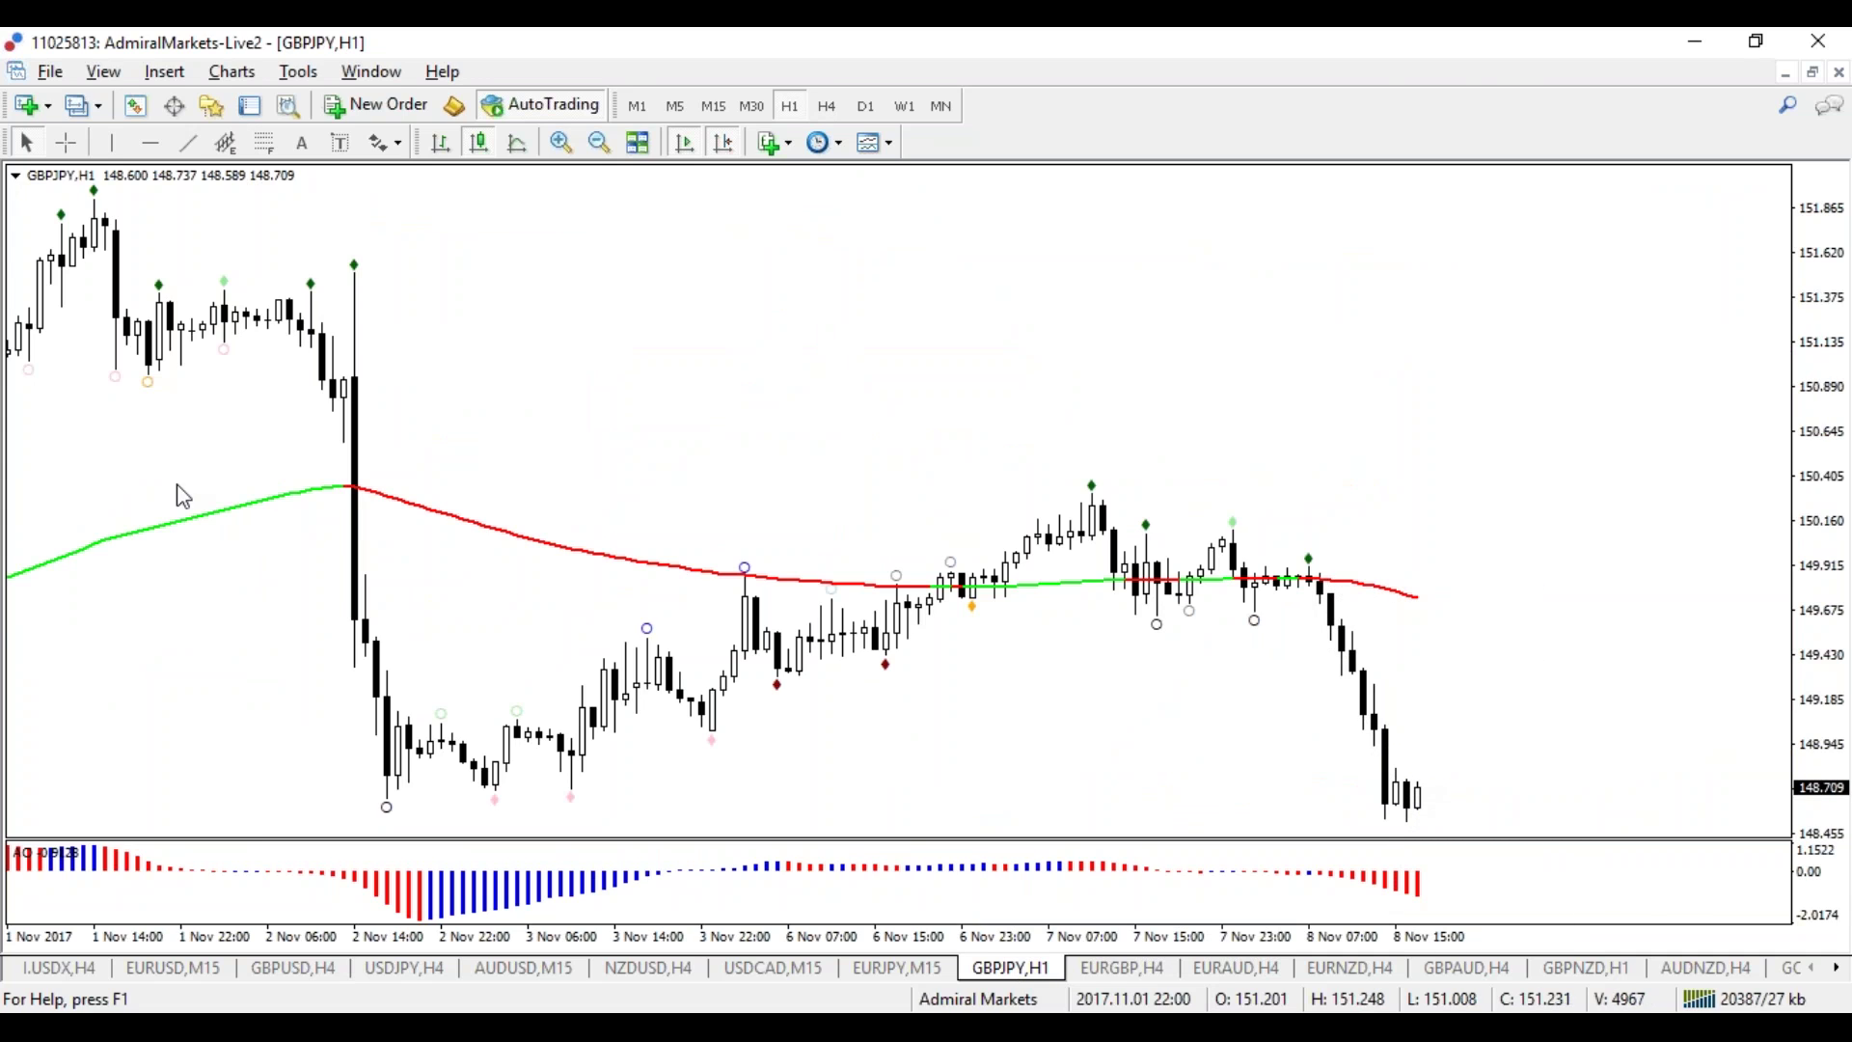
pyautogui.click(66, 143)
pyautogui.moveTo(1305, 579); pyautogui.dragTo(1397, 815)
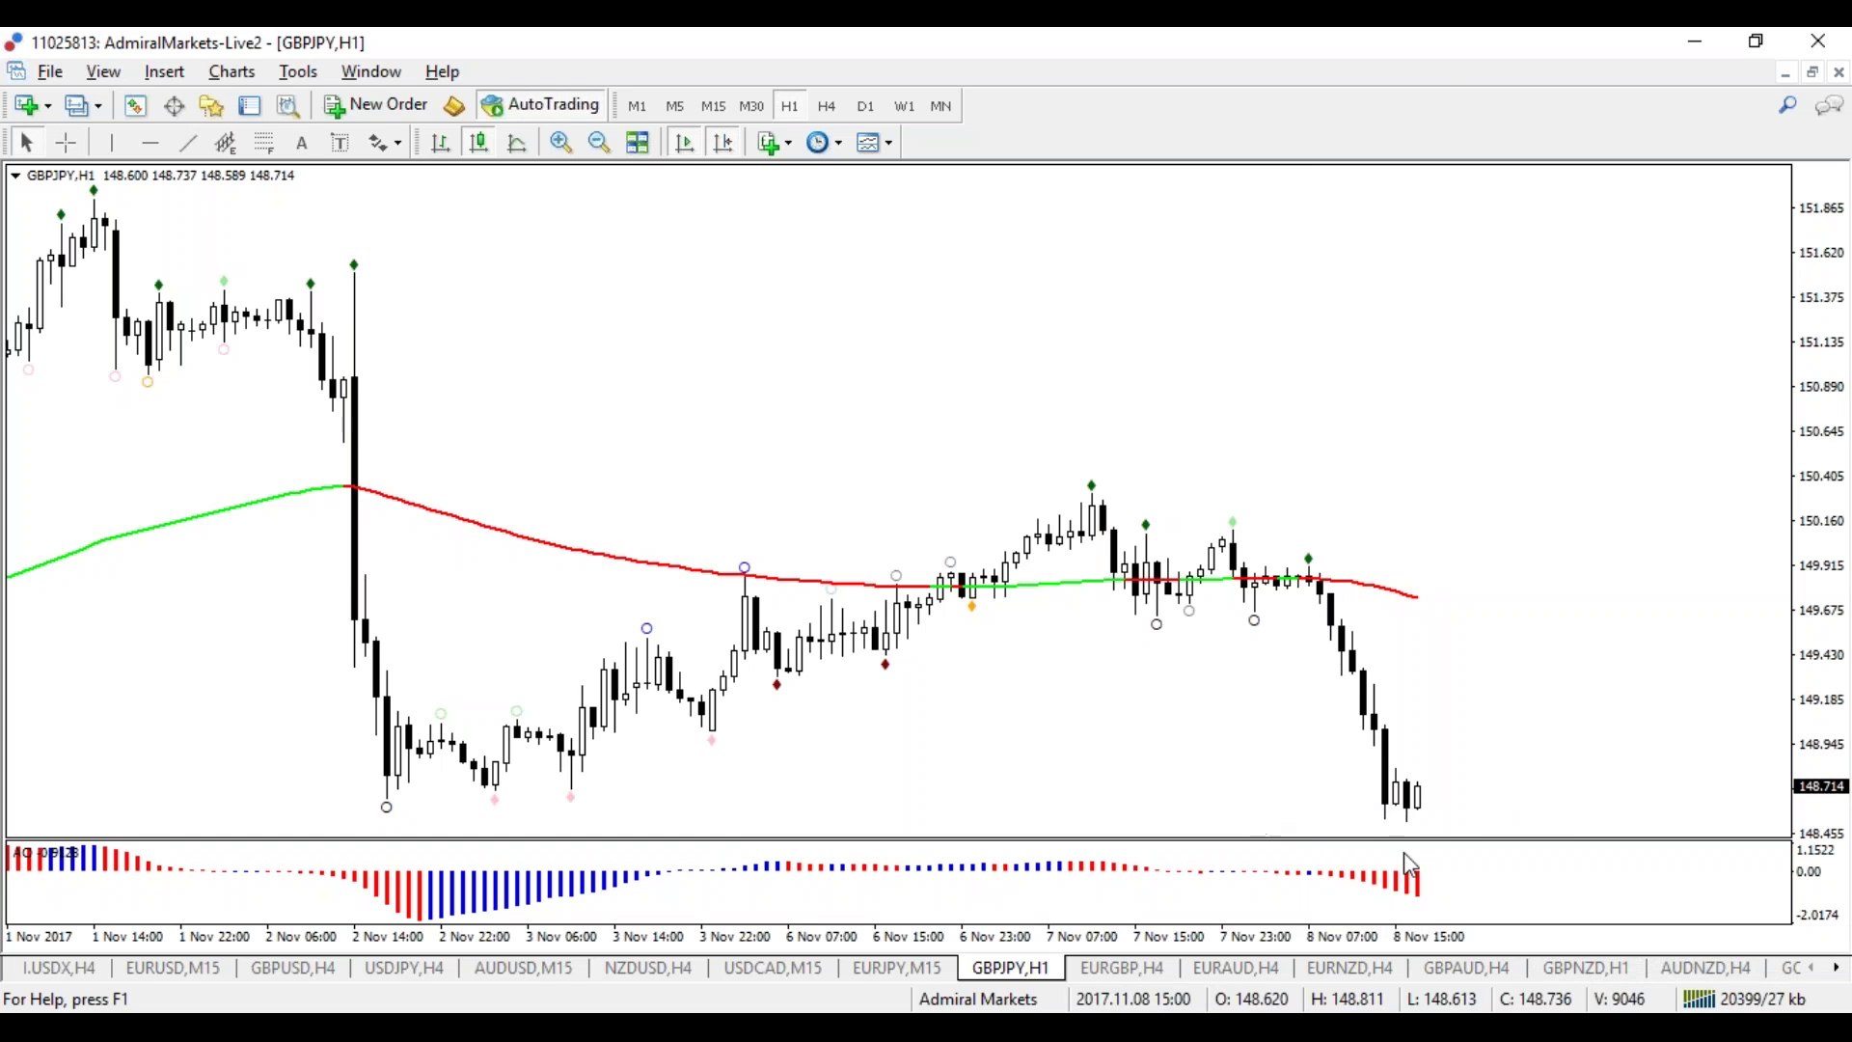
# Step: Draw red marks at GBPJPY's current price, beside the 7 November high and at the latest oscillator bars, and clear them
pyautogui.moveTo(1320, 789); pyautogui.dragTo(1468, 789)
pyautogui.moveTo(1121, 486); pyautogui.dragTo(1285, 502)
pyautogui.moveTo(1420, 868)
pyautogui.mouseDown()
pyautogui.moveTo(1507, 875)
pyautogui.moveTo(1456, 908)
pyautogui.mouseUp()
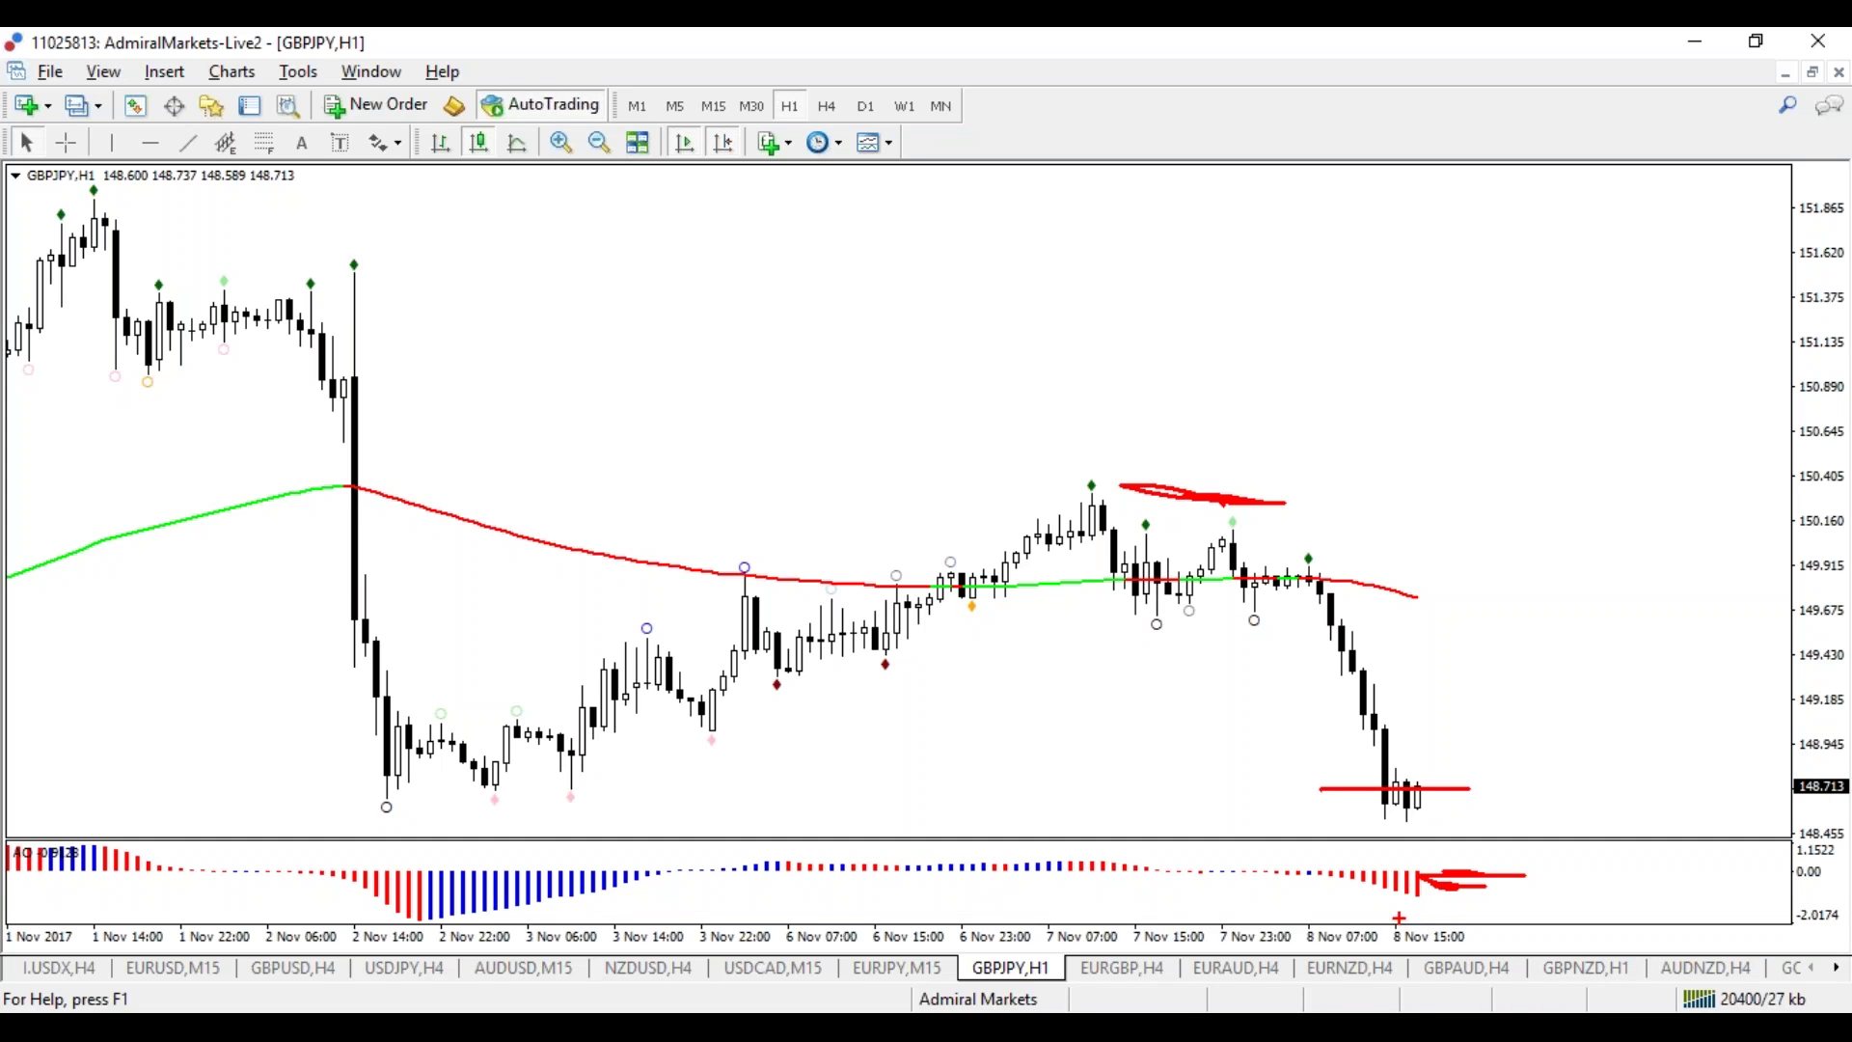
pyautogui.press('e')
pyautogui.moveTo(1395, 735)
pyautogui.mouseDown()
pyautogui.moveTo(1419, 791)
pyautogui.moveTo(1549, 726)
pyautogui.mouseUp()
pyautogui.press('Escape')
# Step: On the GBPJPY M15 chart, sketch a rising red zigzag with channel lines after the latest drop, and clear the sketch
pyautogui.click(713, 106)
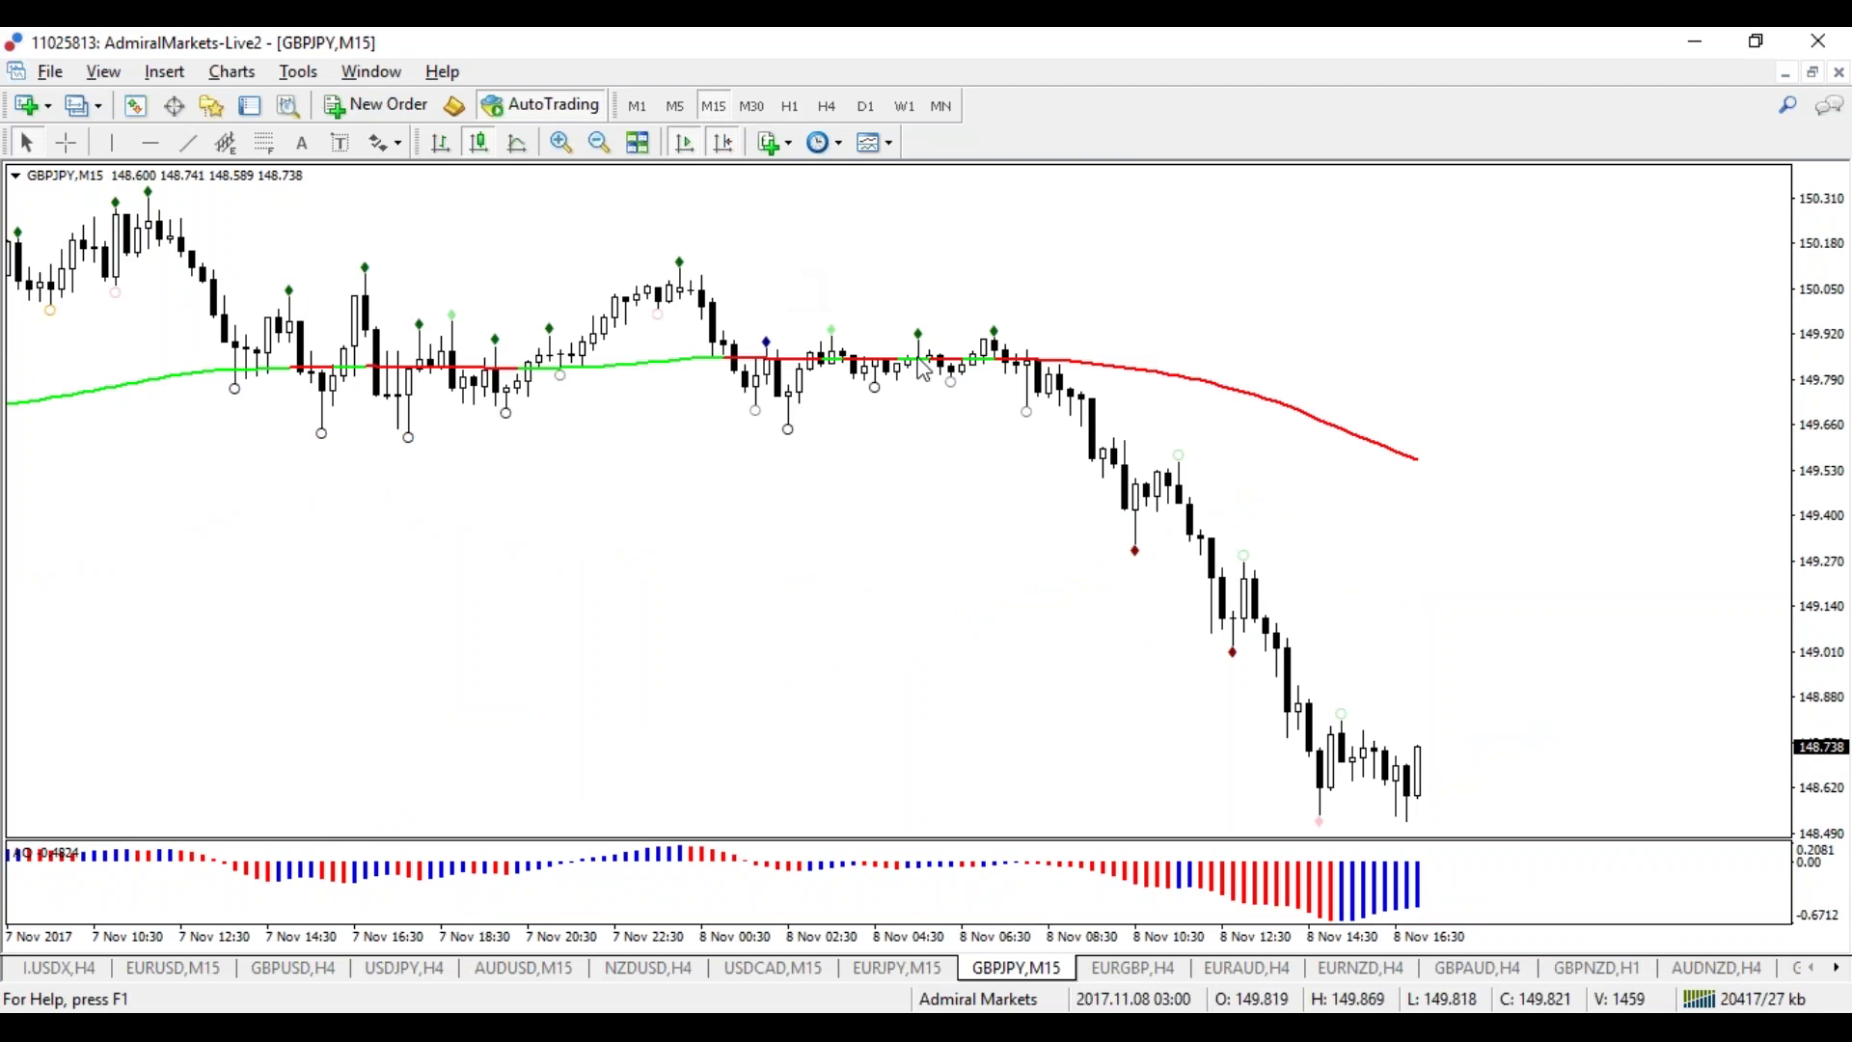
pyautogui.moveTo(1350, 721)
pyautogui.mouseDown()
pyautogui.moveTo(1459, 699)
pyautogui.moveTo(1620, 705)
pyautogui.moveTo(1654, 663)
pyautogui.mouseUp()
pyautogui.moveTo(1701, 603); pyautogui.dragTo(1319, 789)
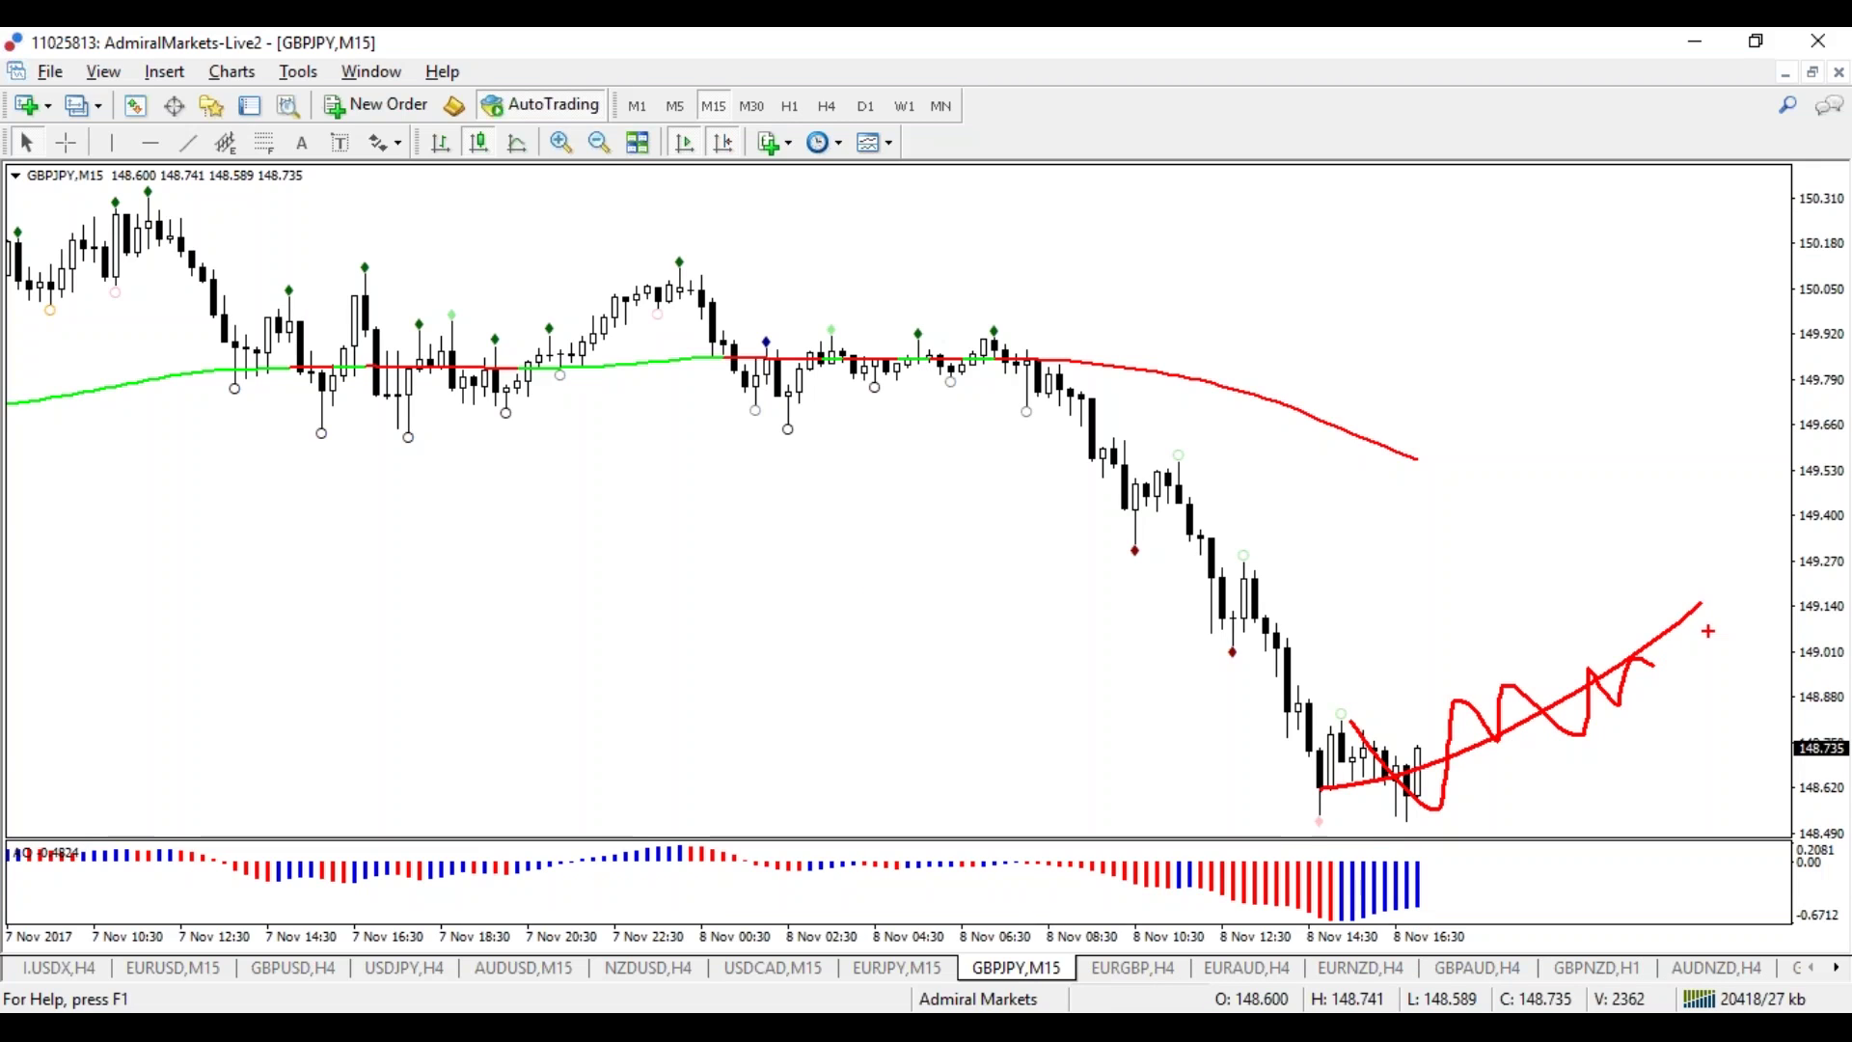
pyautogui.moveTo(1707, 631); pyautogui.dragTo(1142, 919)
pyautogui.moveTo(1647, 590); pyautogui.dragTo(1350, 723)
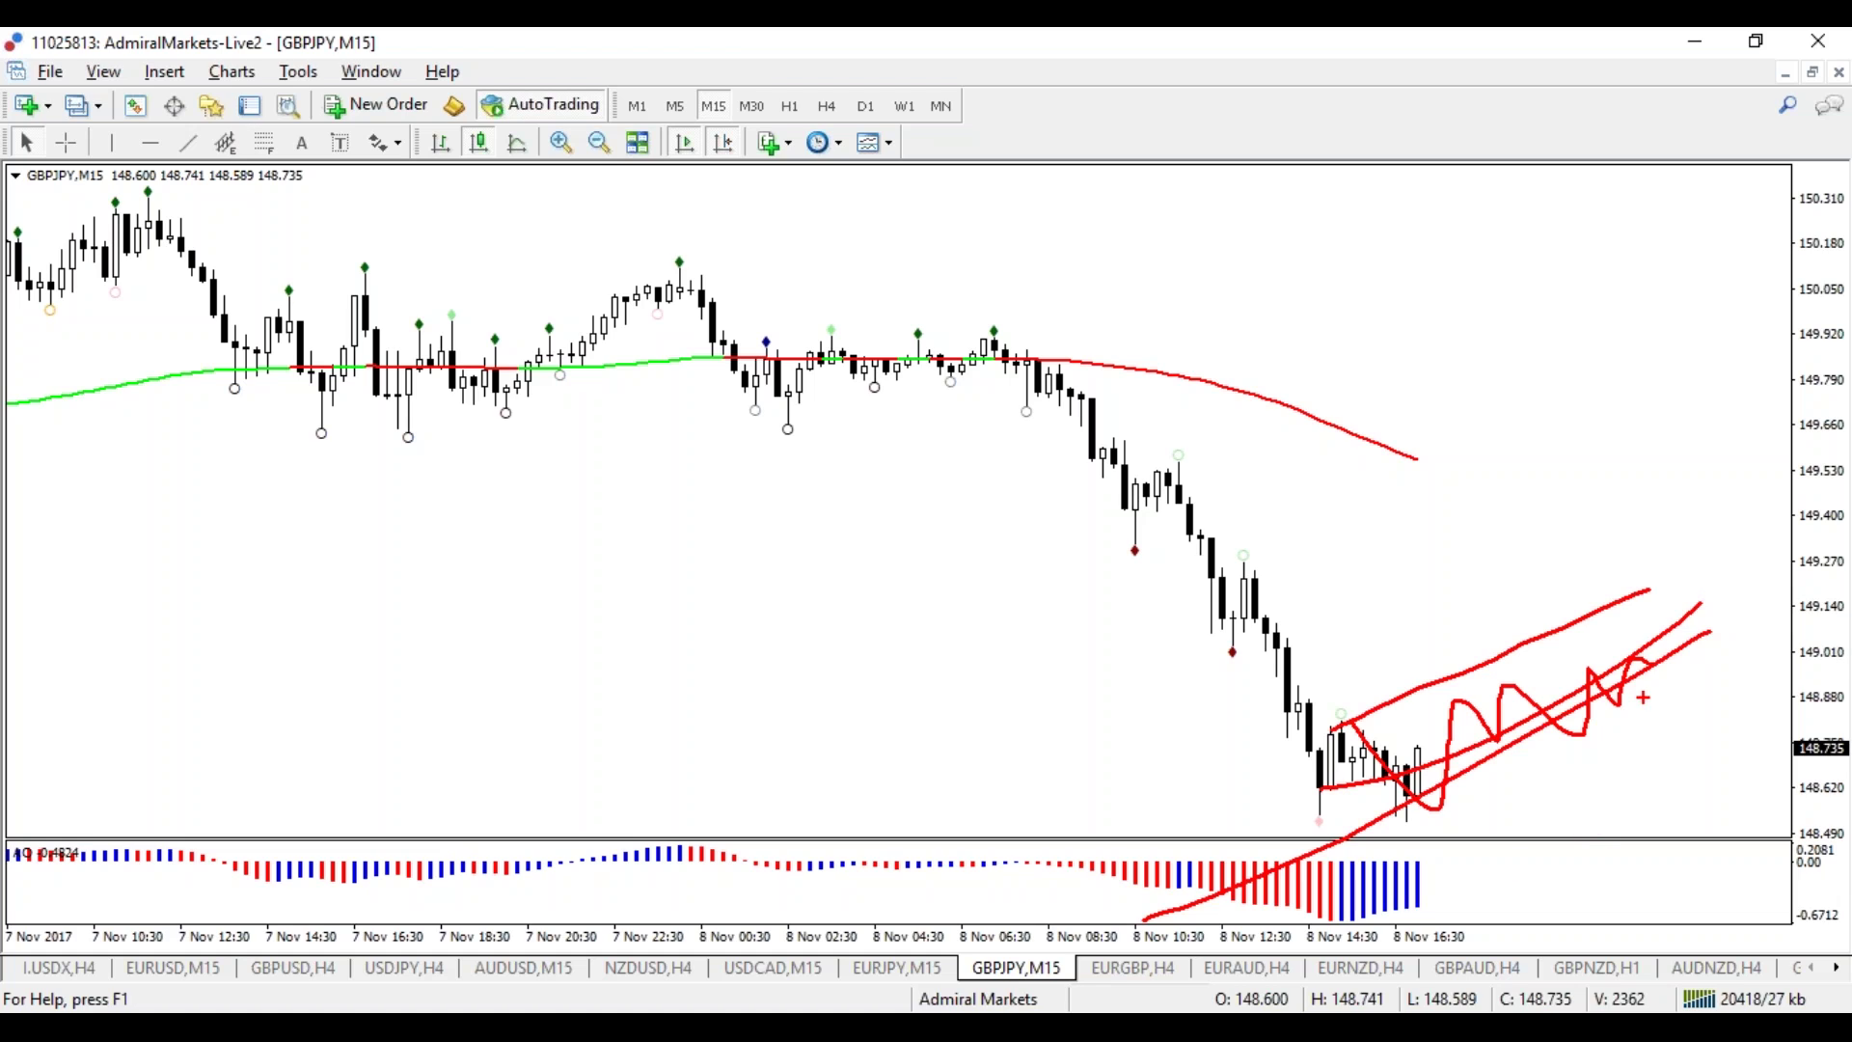
pyautogui.moveTo(1669, 631)
pyautogui.mouseDown()
pyautogui.moveTo(1702, 757)
pyautogui.moveTo(1726, 744)
pyautogui.mouseUp()
pyautogui.press('Escape')
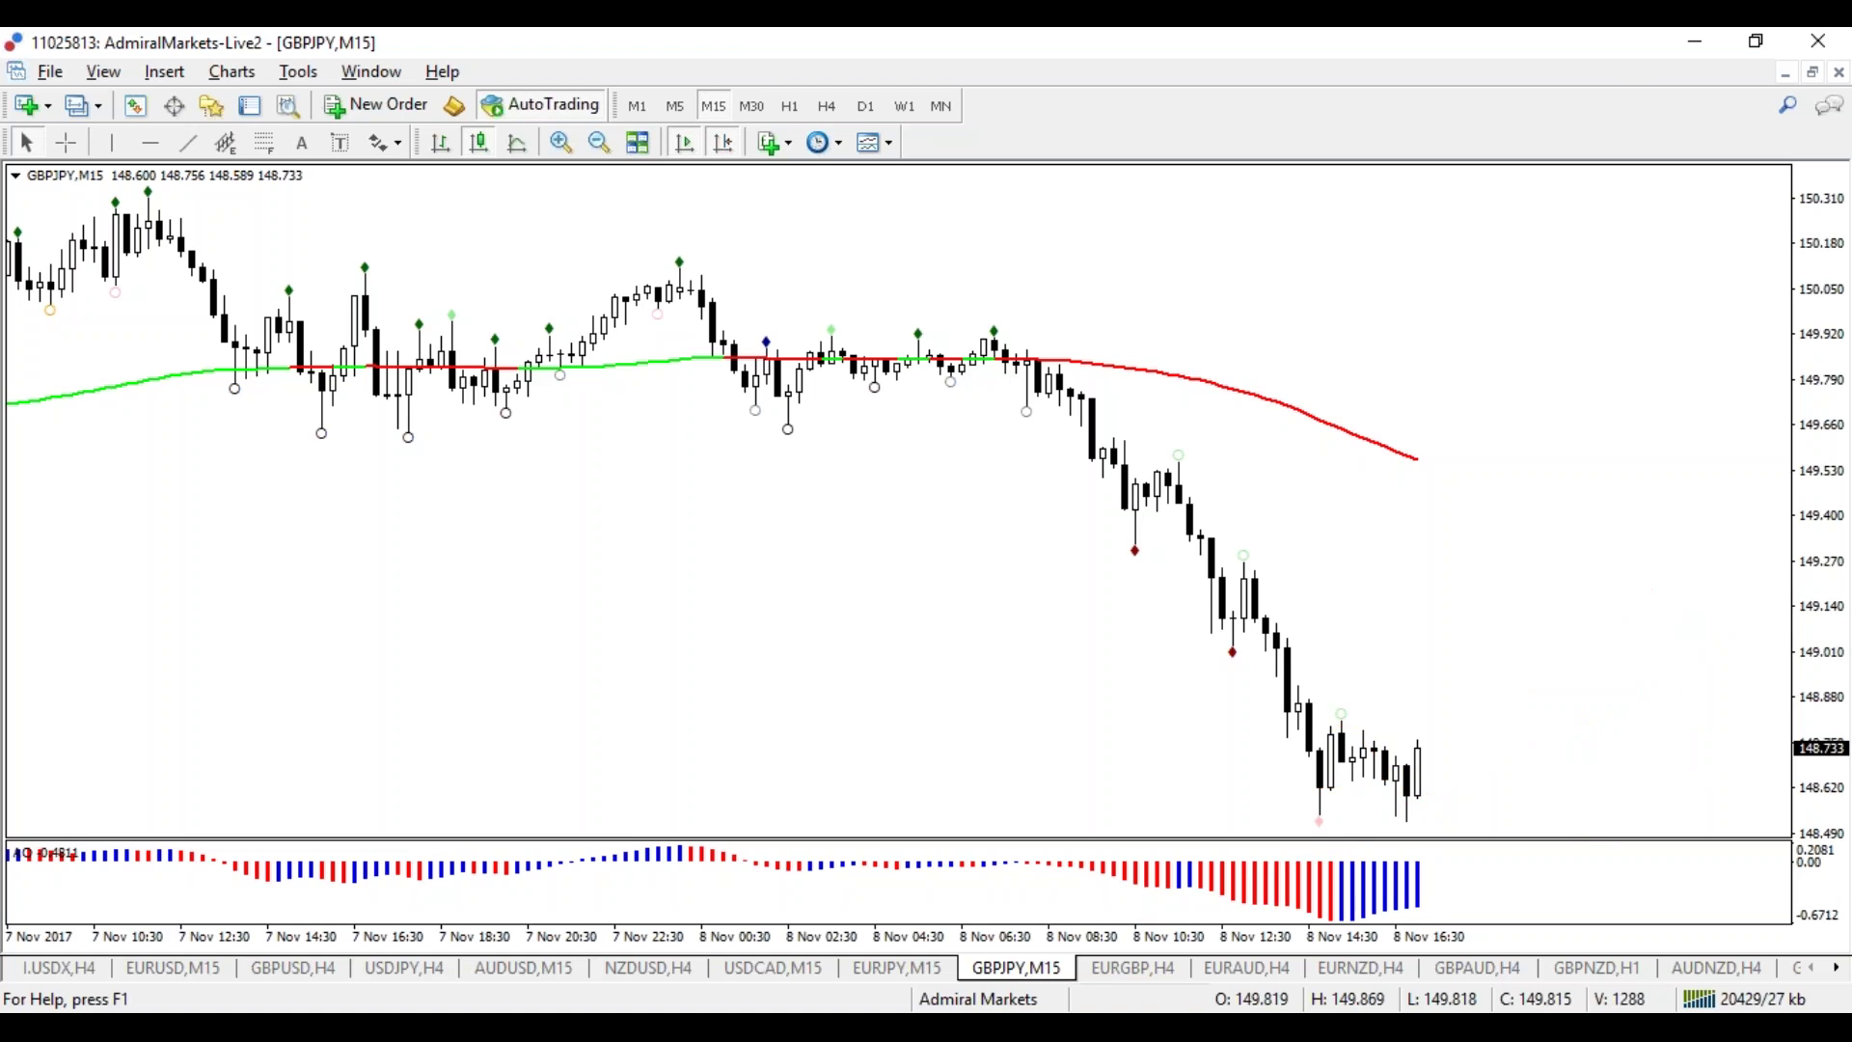
# Step: Draw a Fibonacci retracement over the 8 November GBPJPY drop from 149.905 to 148.550 and enlarge the price scale
pyautogui.click(264, 143)
pyautogui.moveTo(993, 330)
pyautogui.mouseDown()
pyautogui.moveTo(1246, 835)
pyautogui.moveTo(1287, 815)
pyautogui.mouseUp()
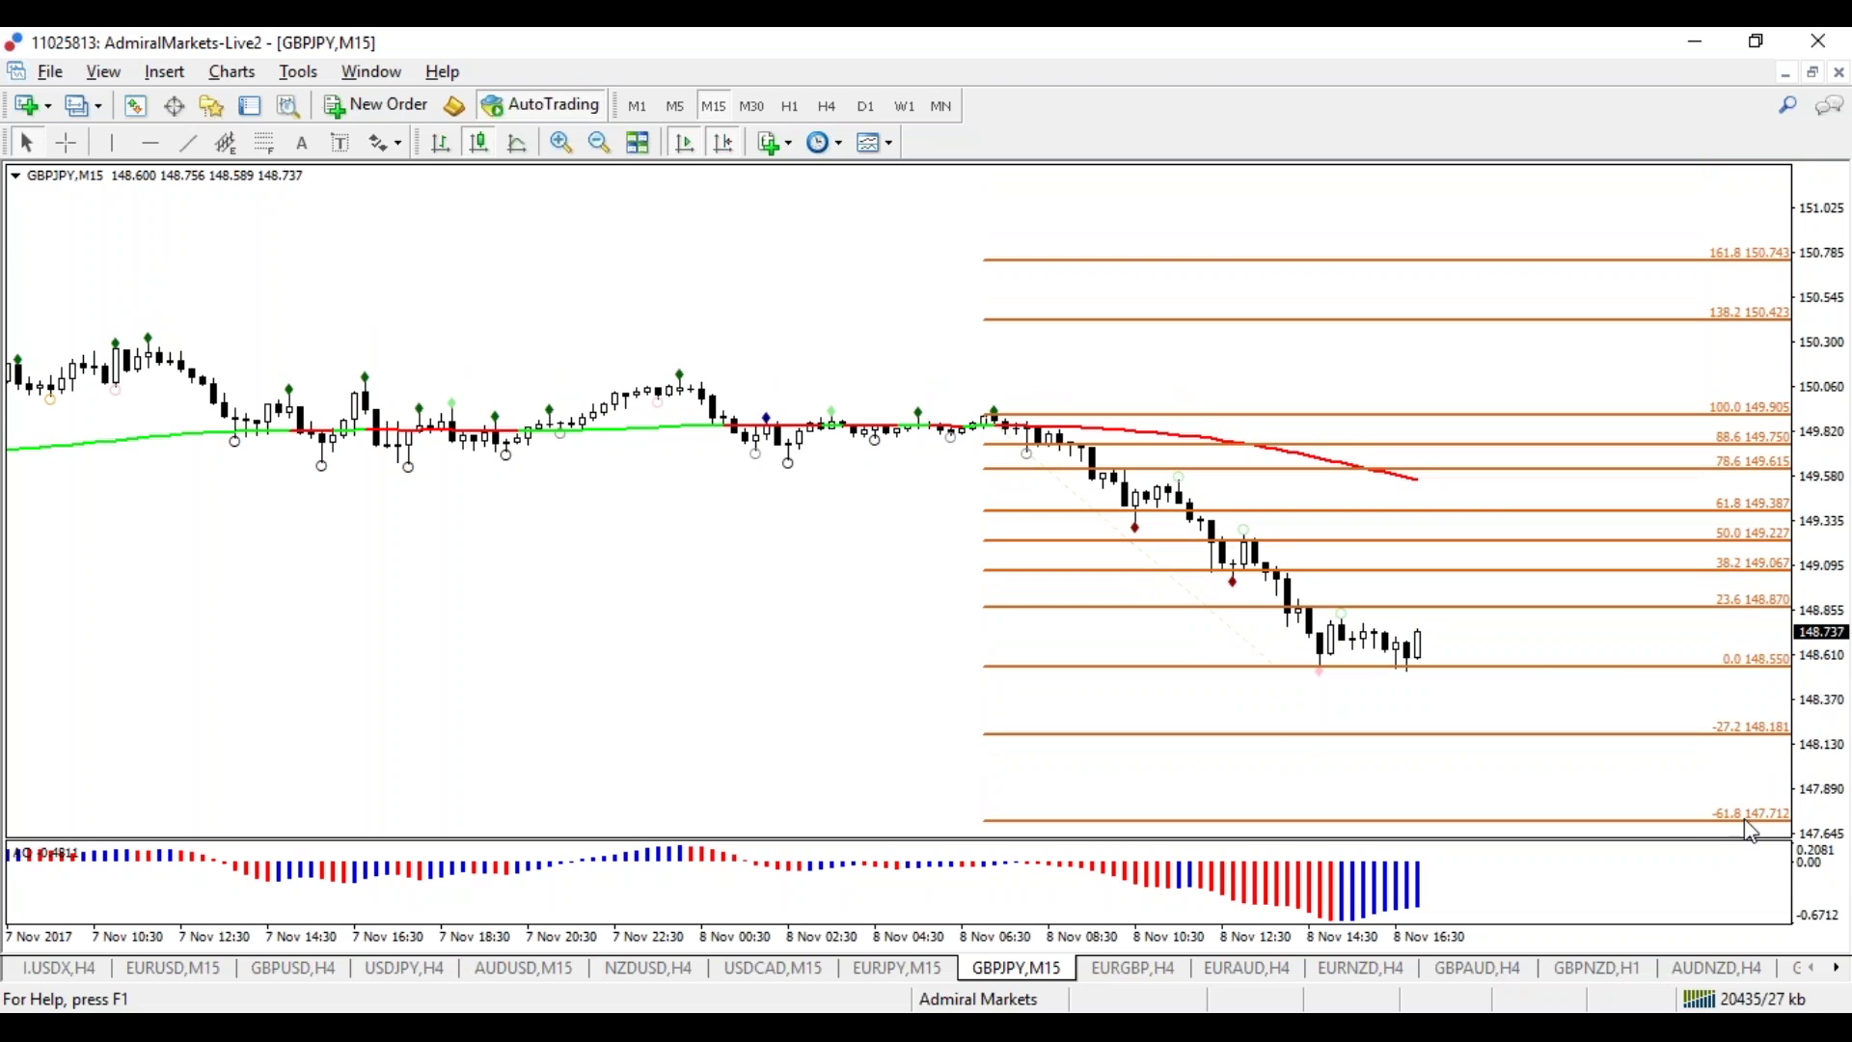
pyautogui.moveTo(1809, 722); pyautogui.dragTo(1781, 520)
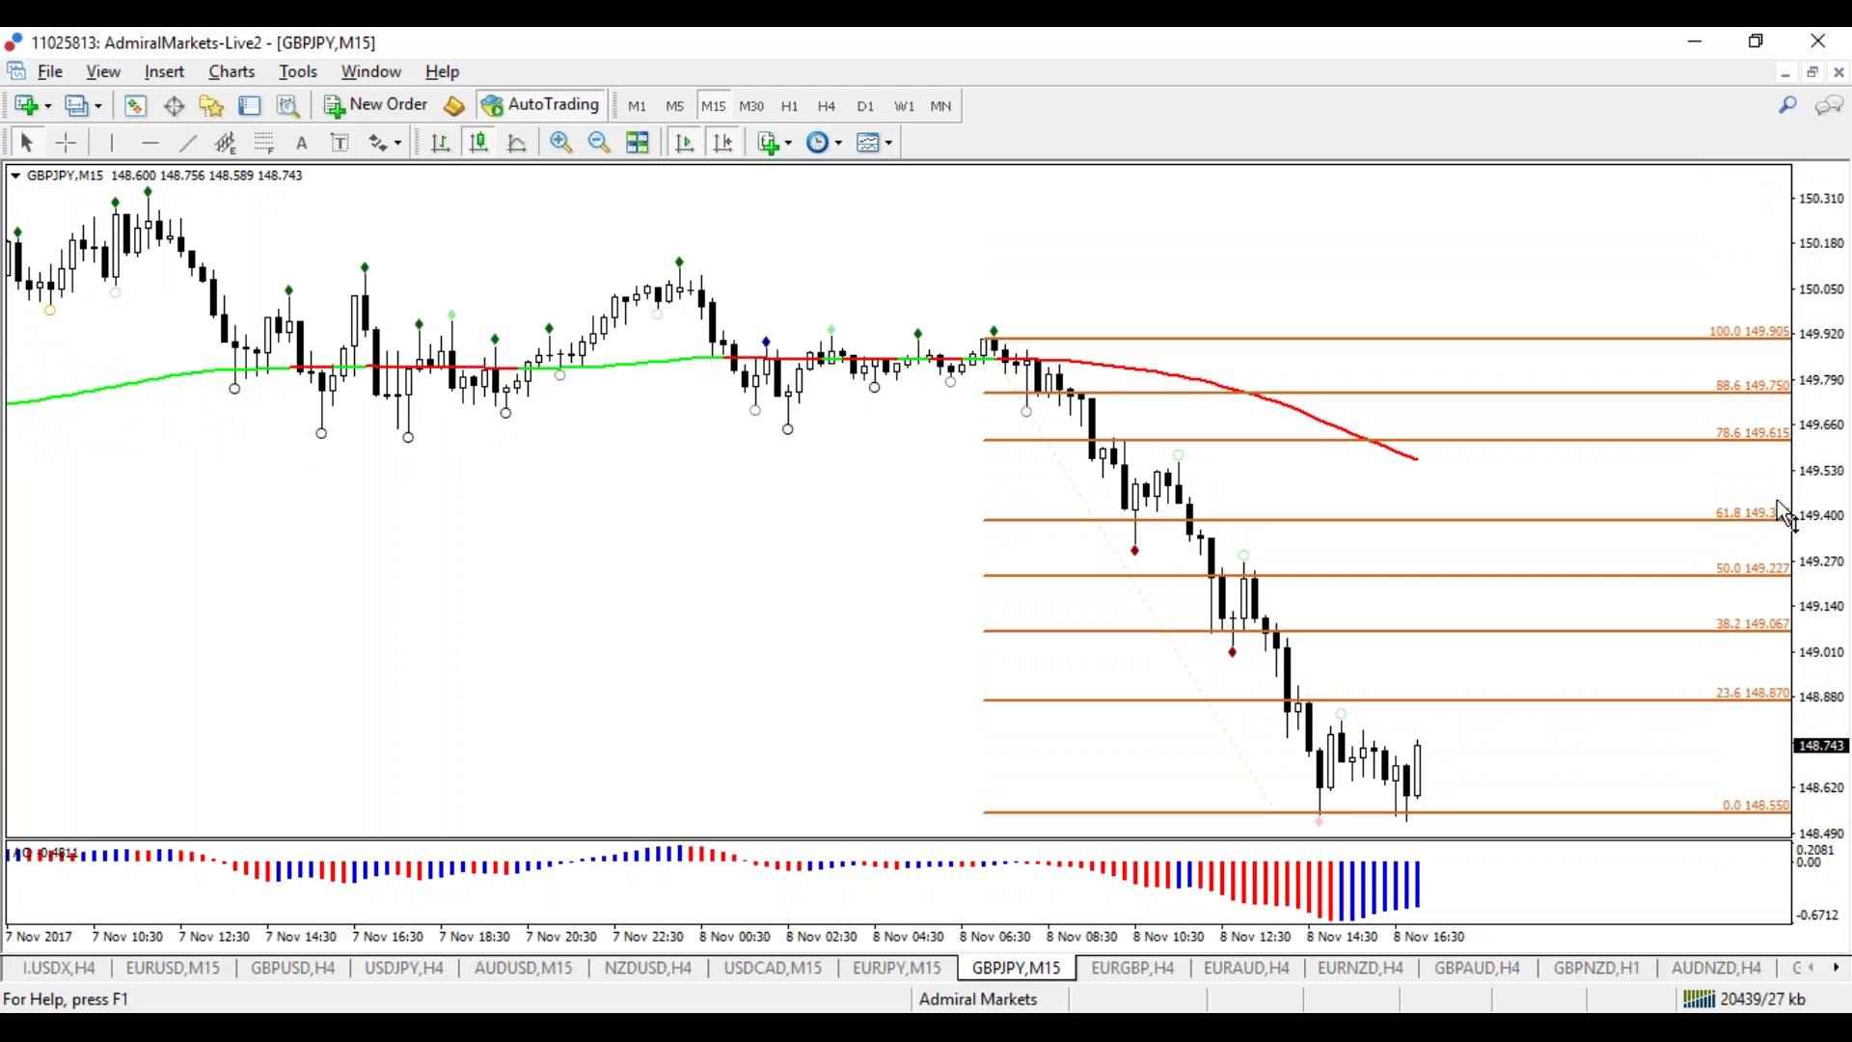
# Step: On the GBPJPY H1 chart, sketch a red pullback to the 38.2 level followed by a downward arrow, and clear the sketch
pyautogui.click(790, 106)
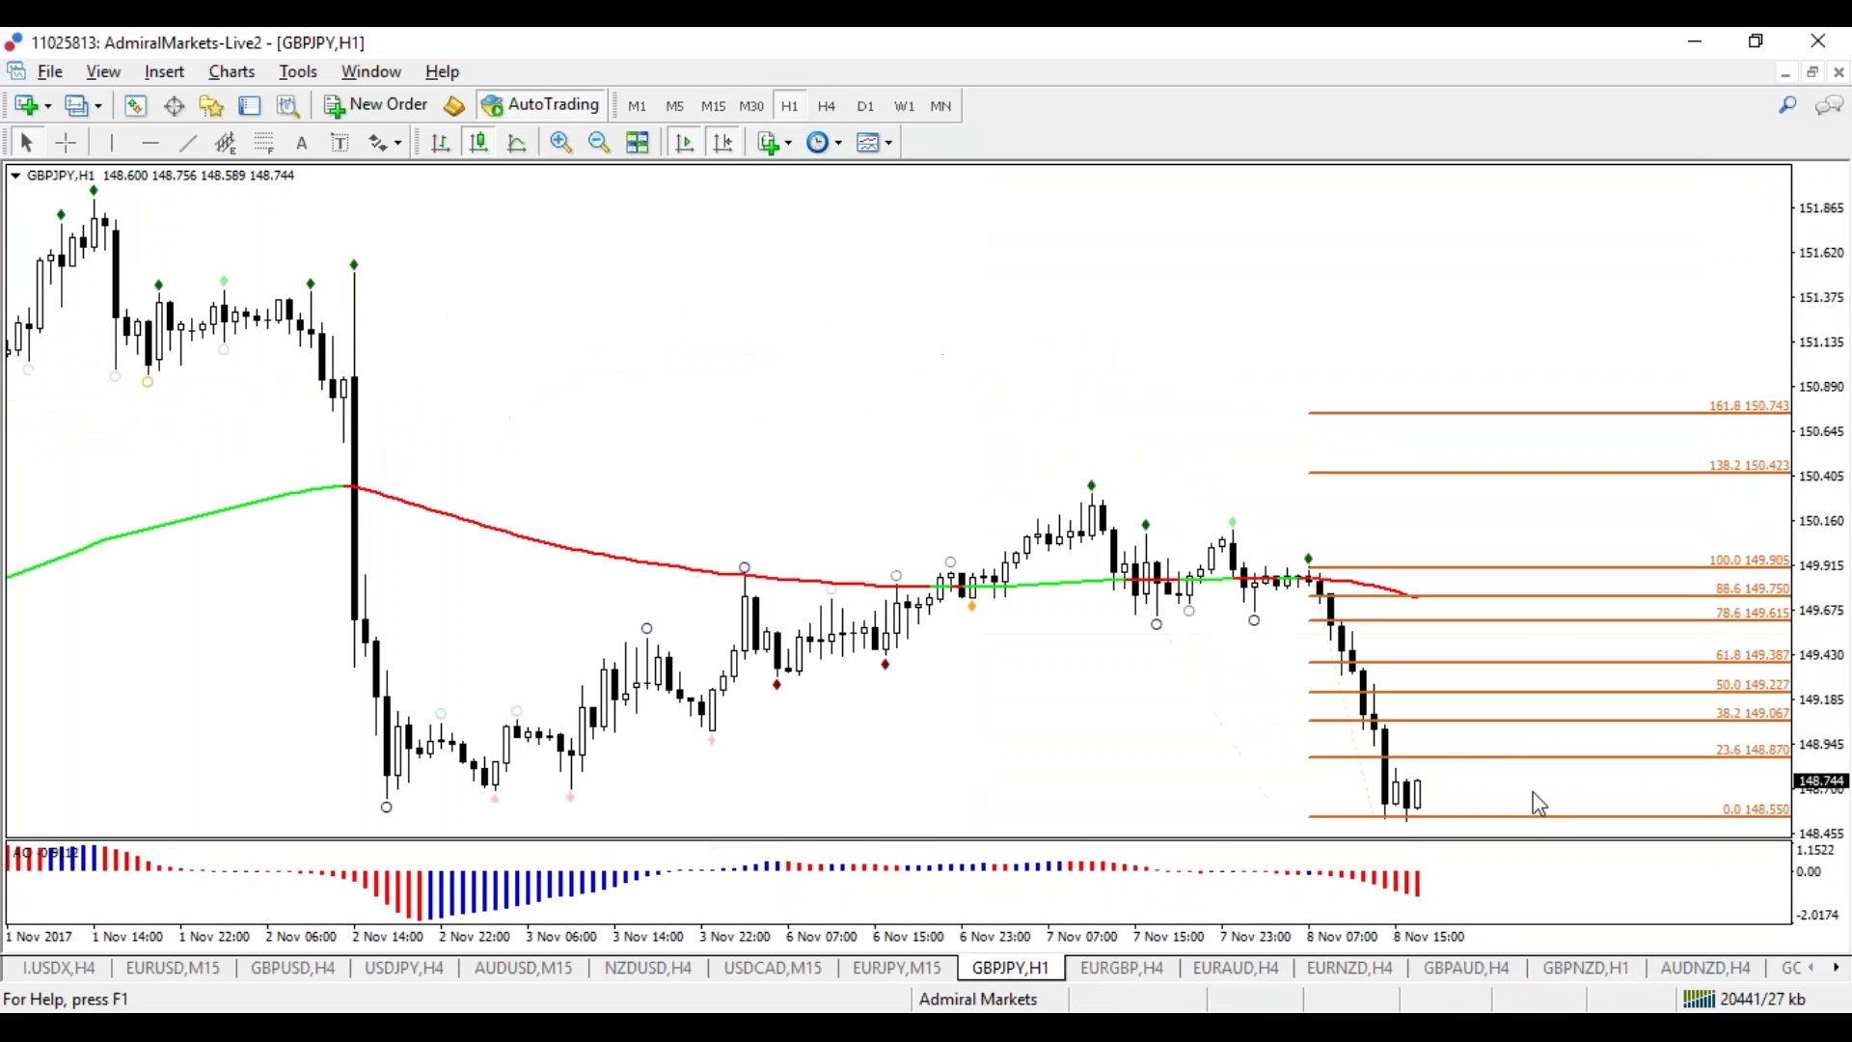
pyautogui.moveTo(1395, 769)
pyautogui.mouseDown()
pyautogui.moveTo(1451, 800)
pyautogui.moveTo(1516, 747)
pyautogui.moveTo(1568, 883)
pyautogui.moveTo(1593, 876)
pyautogui.moveTo(1511, 871)
pyautogui.mouseUp()
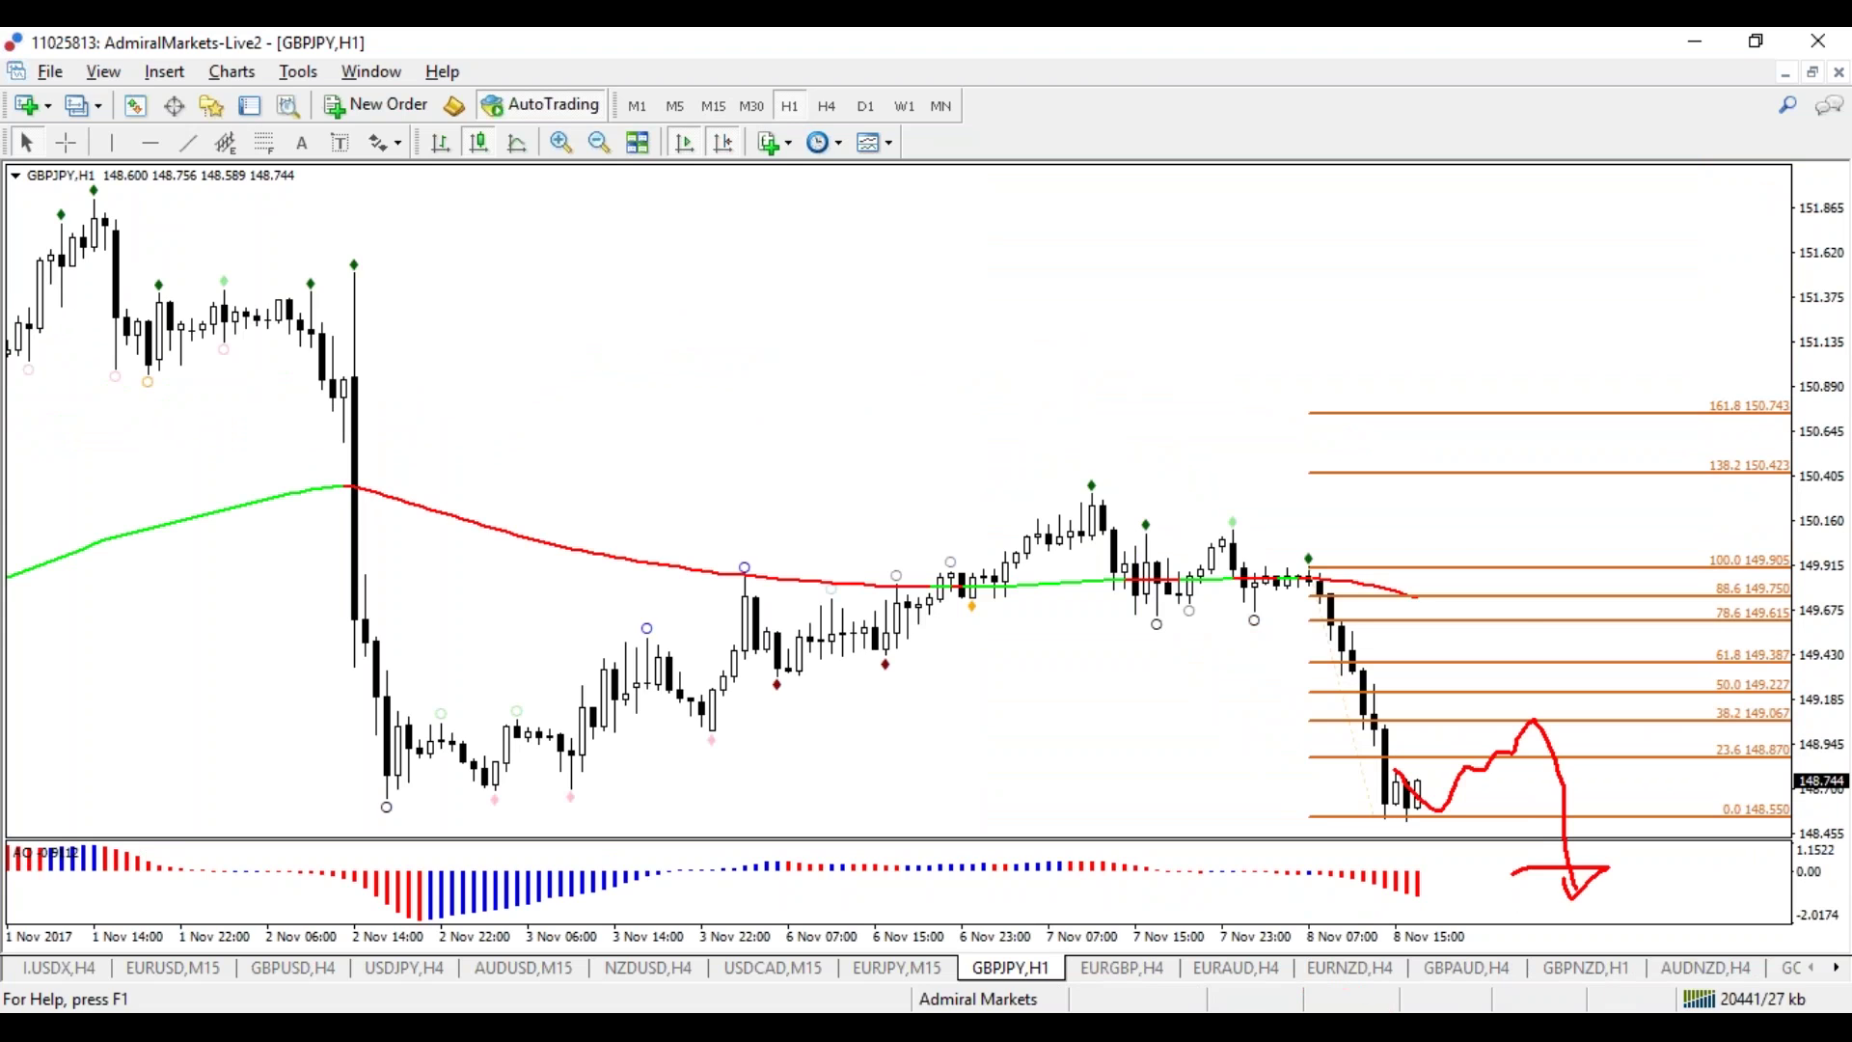
pyautogui.press('Escape')
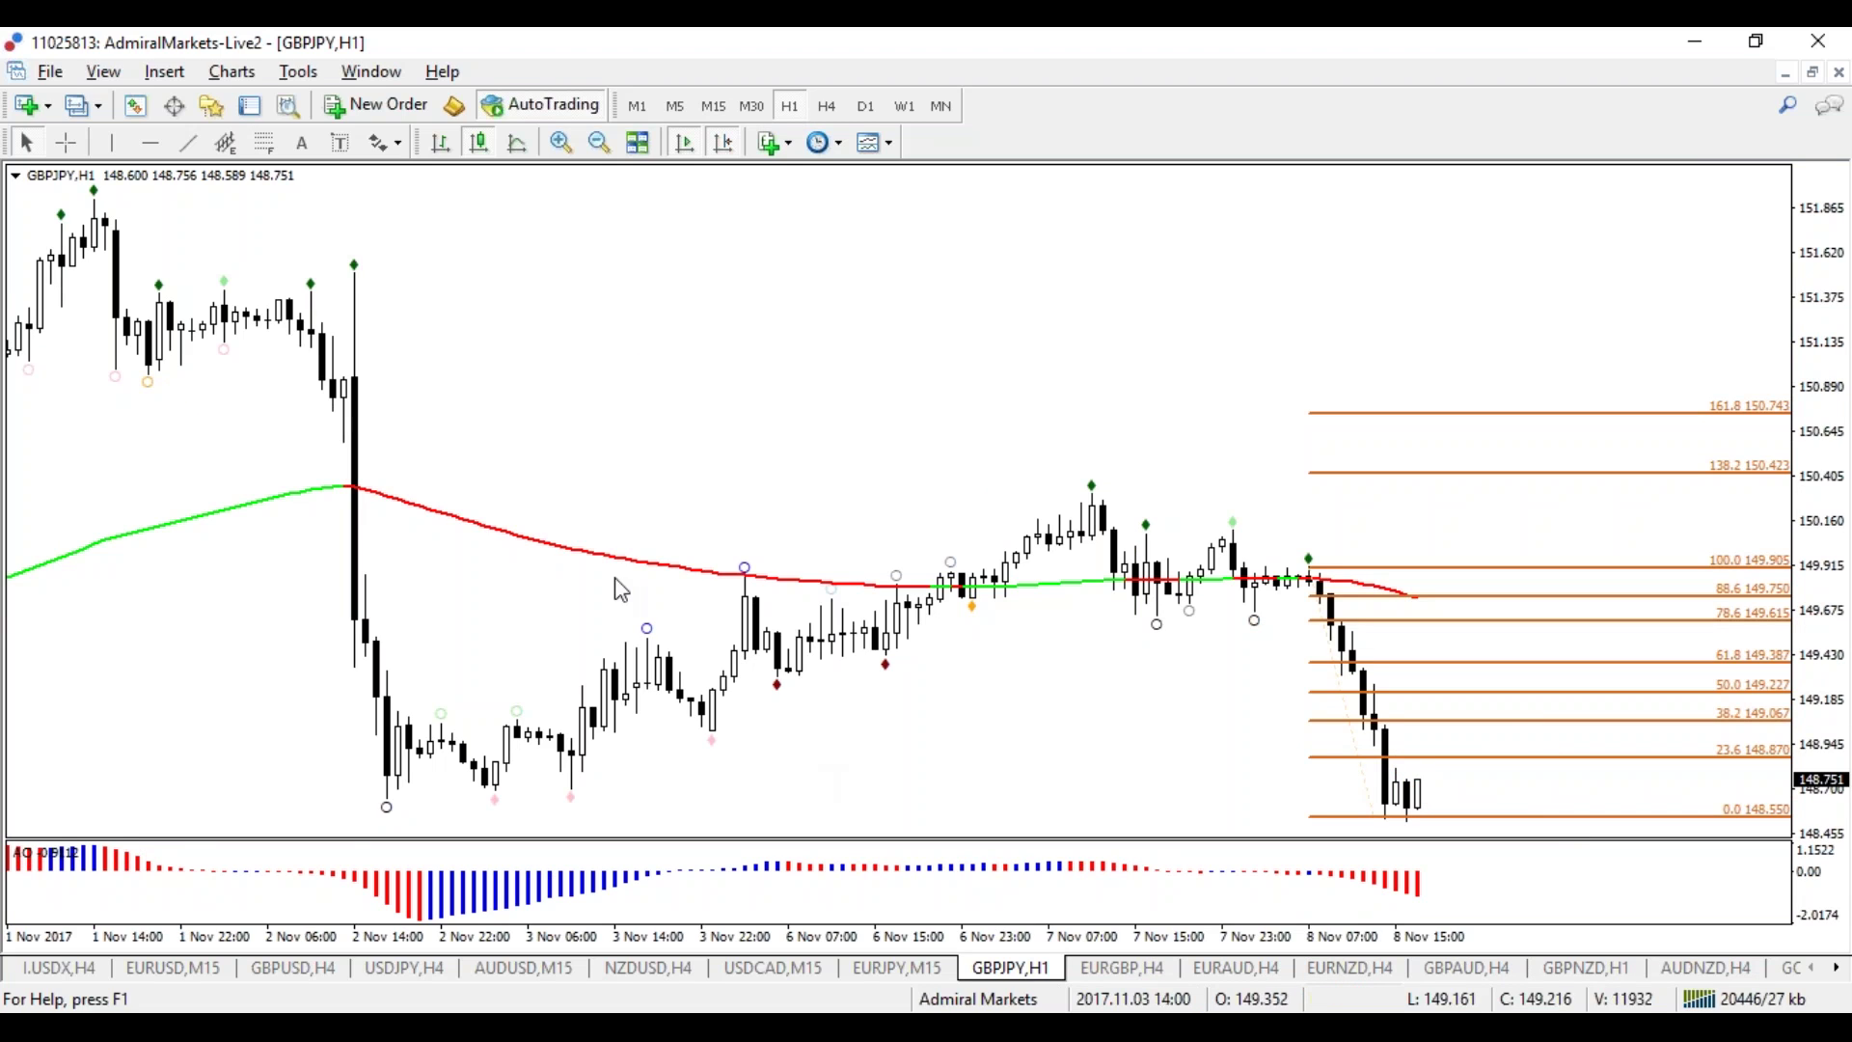
# Step: Draw a nearly horizontal trend line beneath the 7 November lows on the GBPJPY H1 chart and adjust both its ends
pyautogui.click(188, 143)
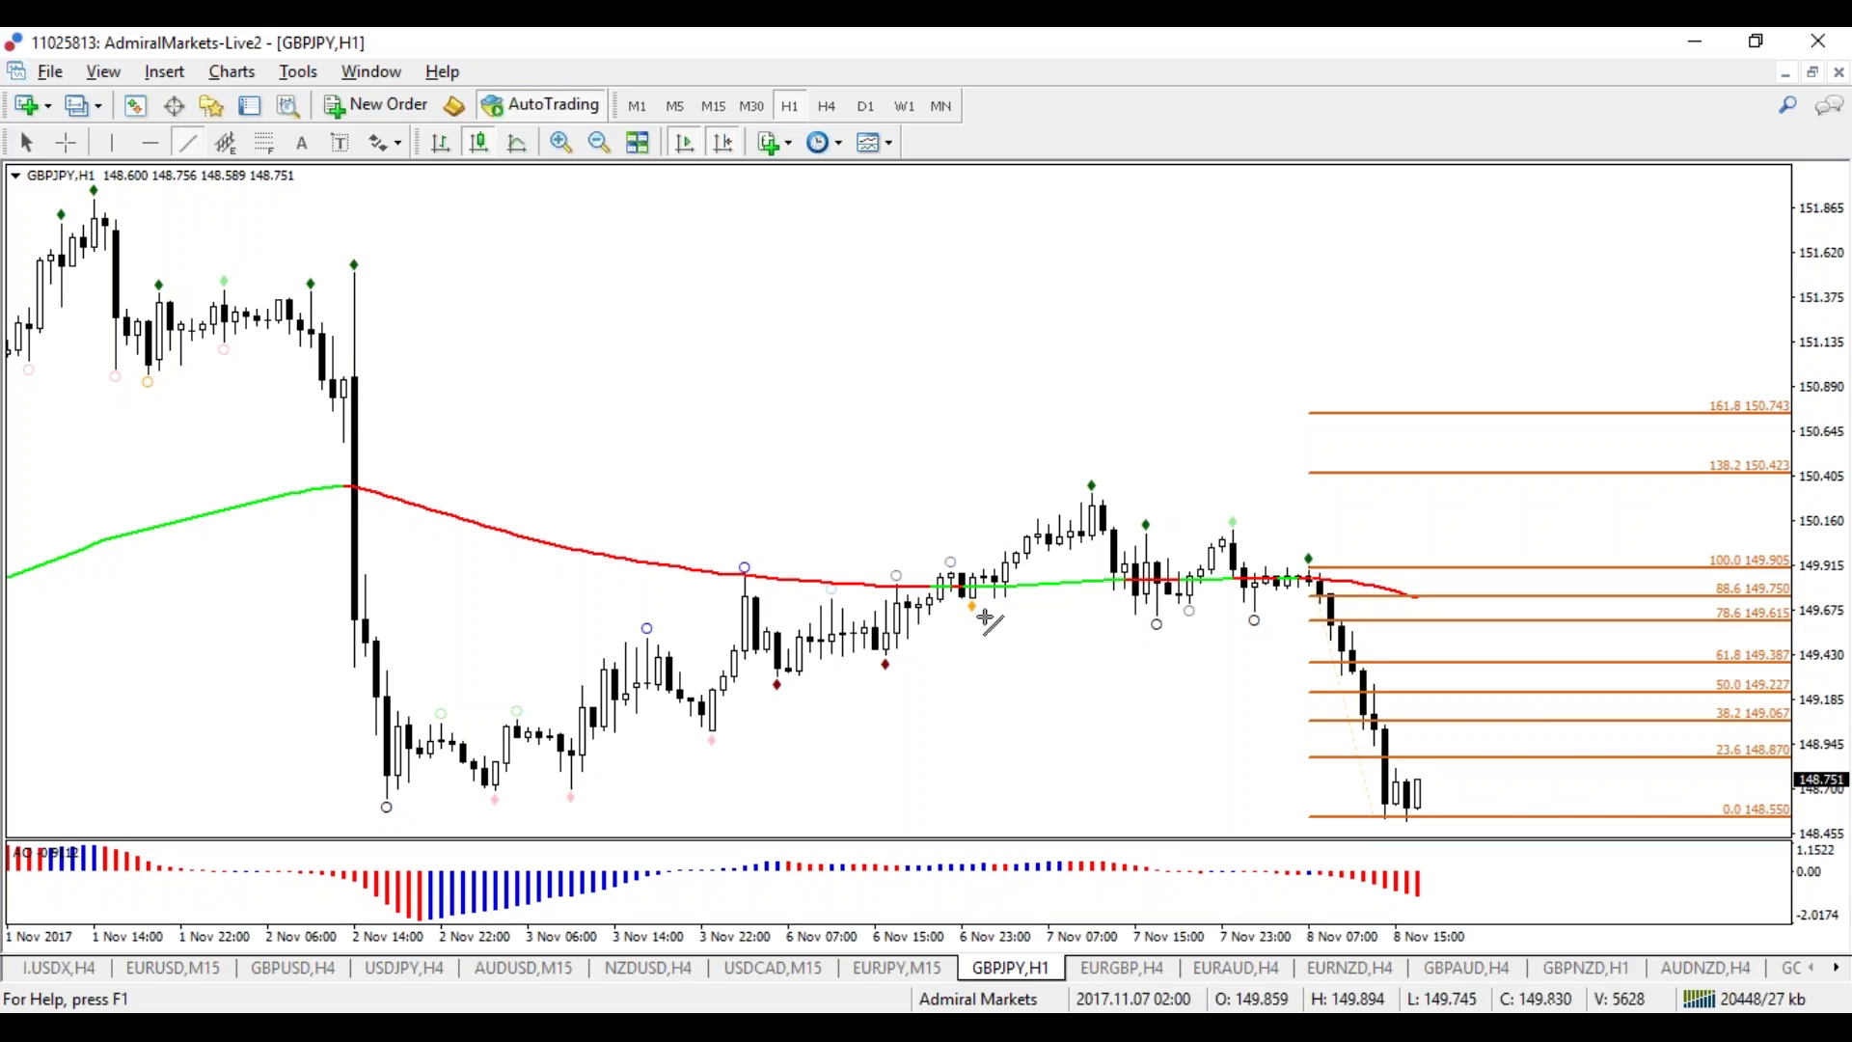
pyautogui.moveTo(954, 605); pyautogui.dragTo(1405, 606)
pyautogui.doubleClick(951, 604)
pyautogui.moveTo(951, 604); pyautogui.dragTo(971, 605)
pyautogui.moveTo(1411, 606); pyautogui.dragTo(1377, 604)
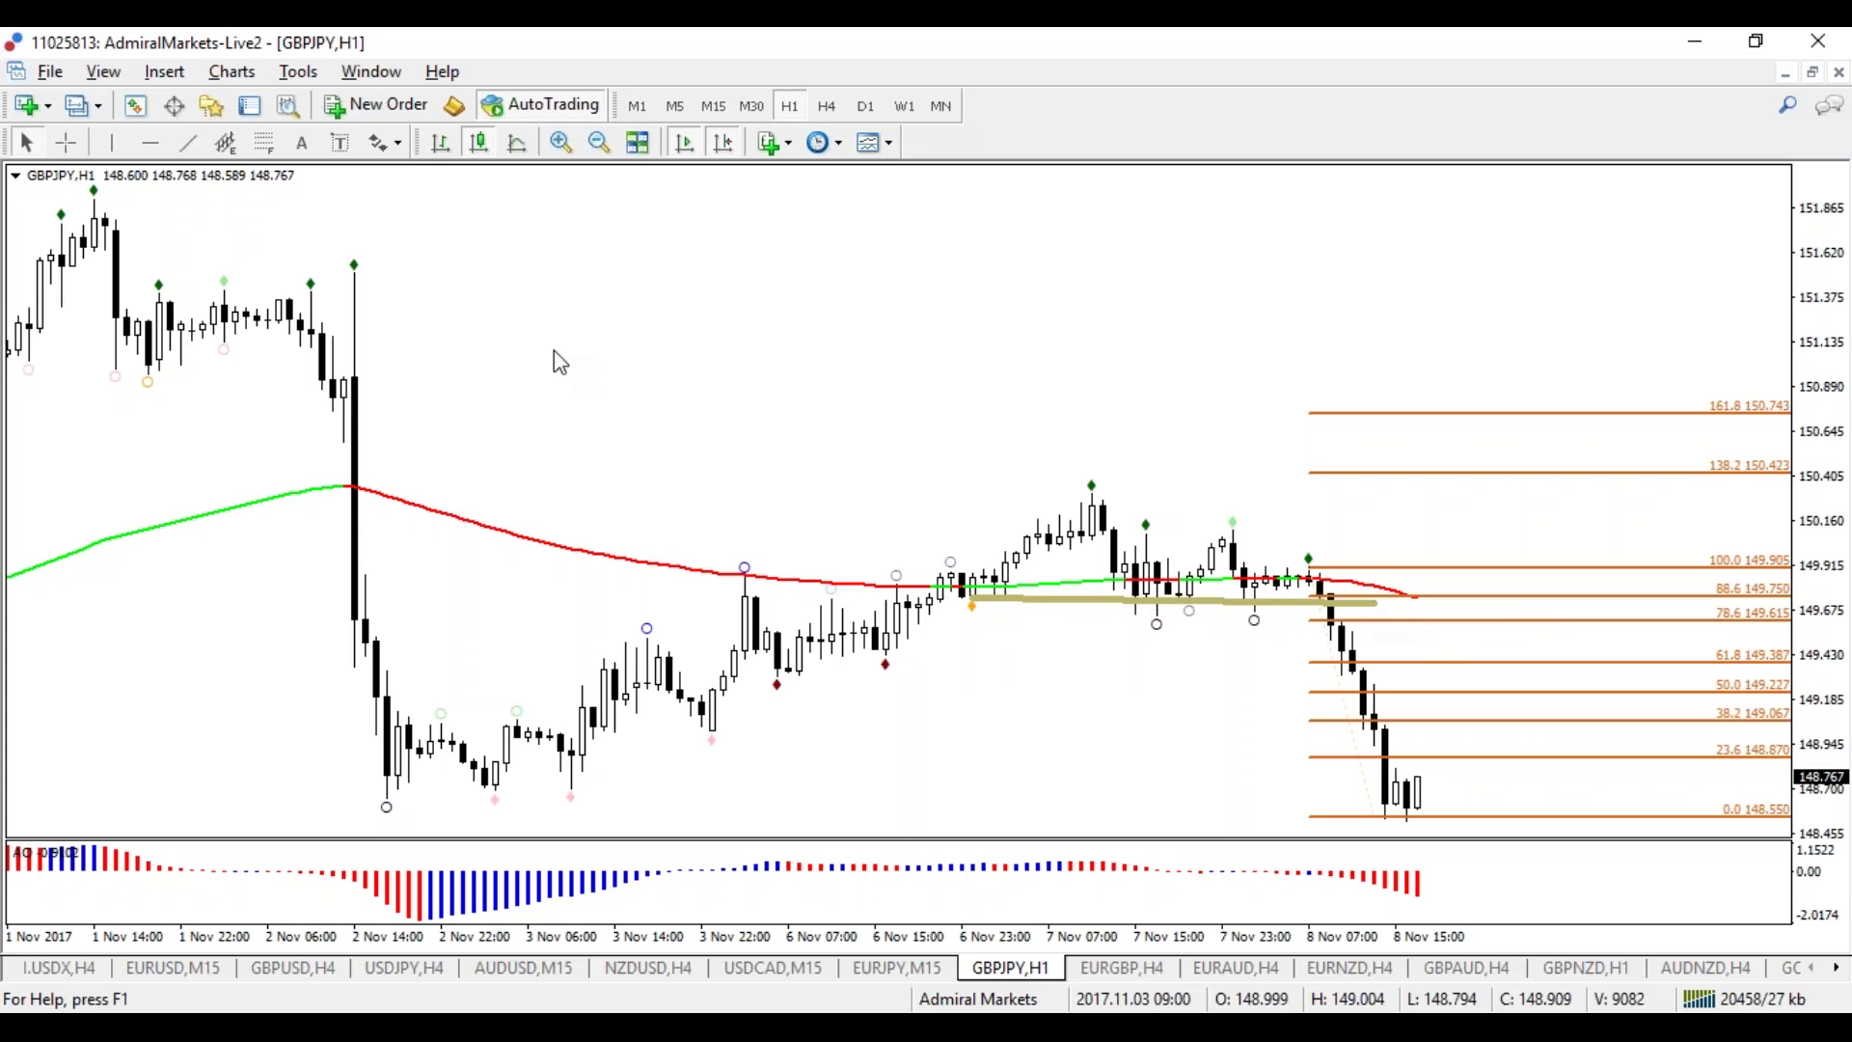
pyautogui.click(150, 142)
pyautogui.moveTo(1109, 559); pyautogui.dragTo(1334, 486)
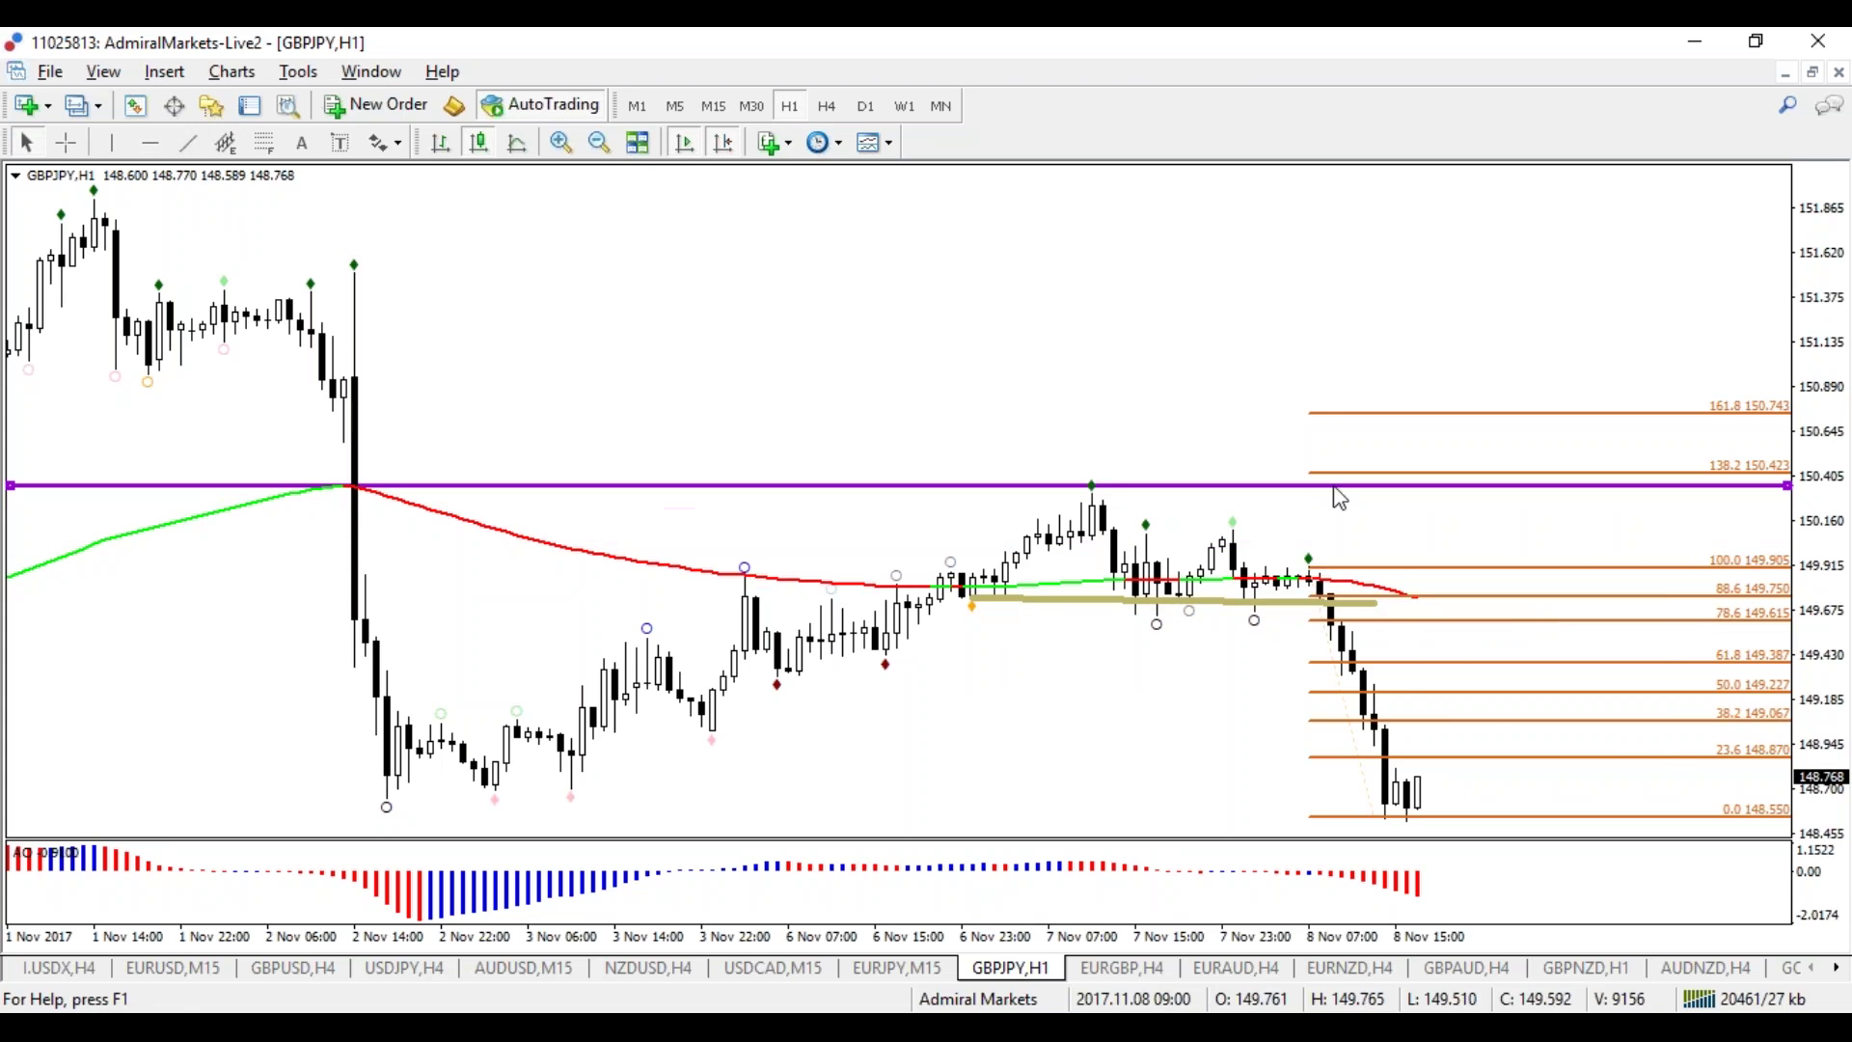
pyautogui.rightClick(1334, 486)
pyautogui.click(1403, 578)
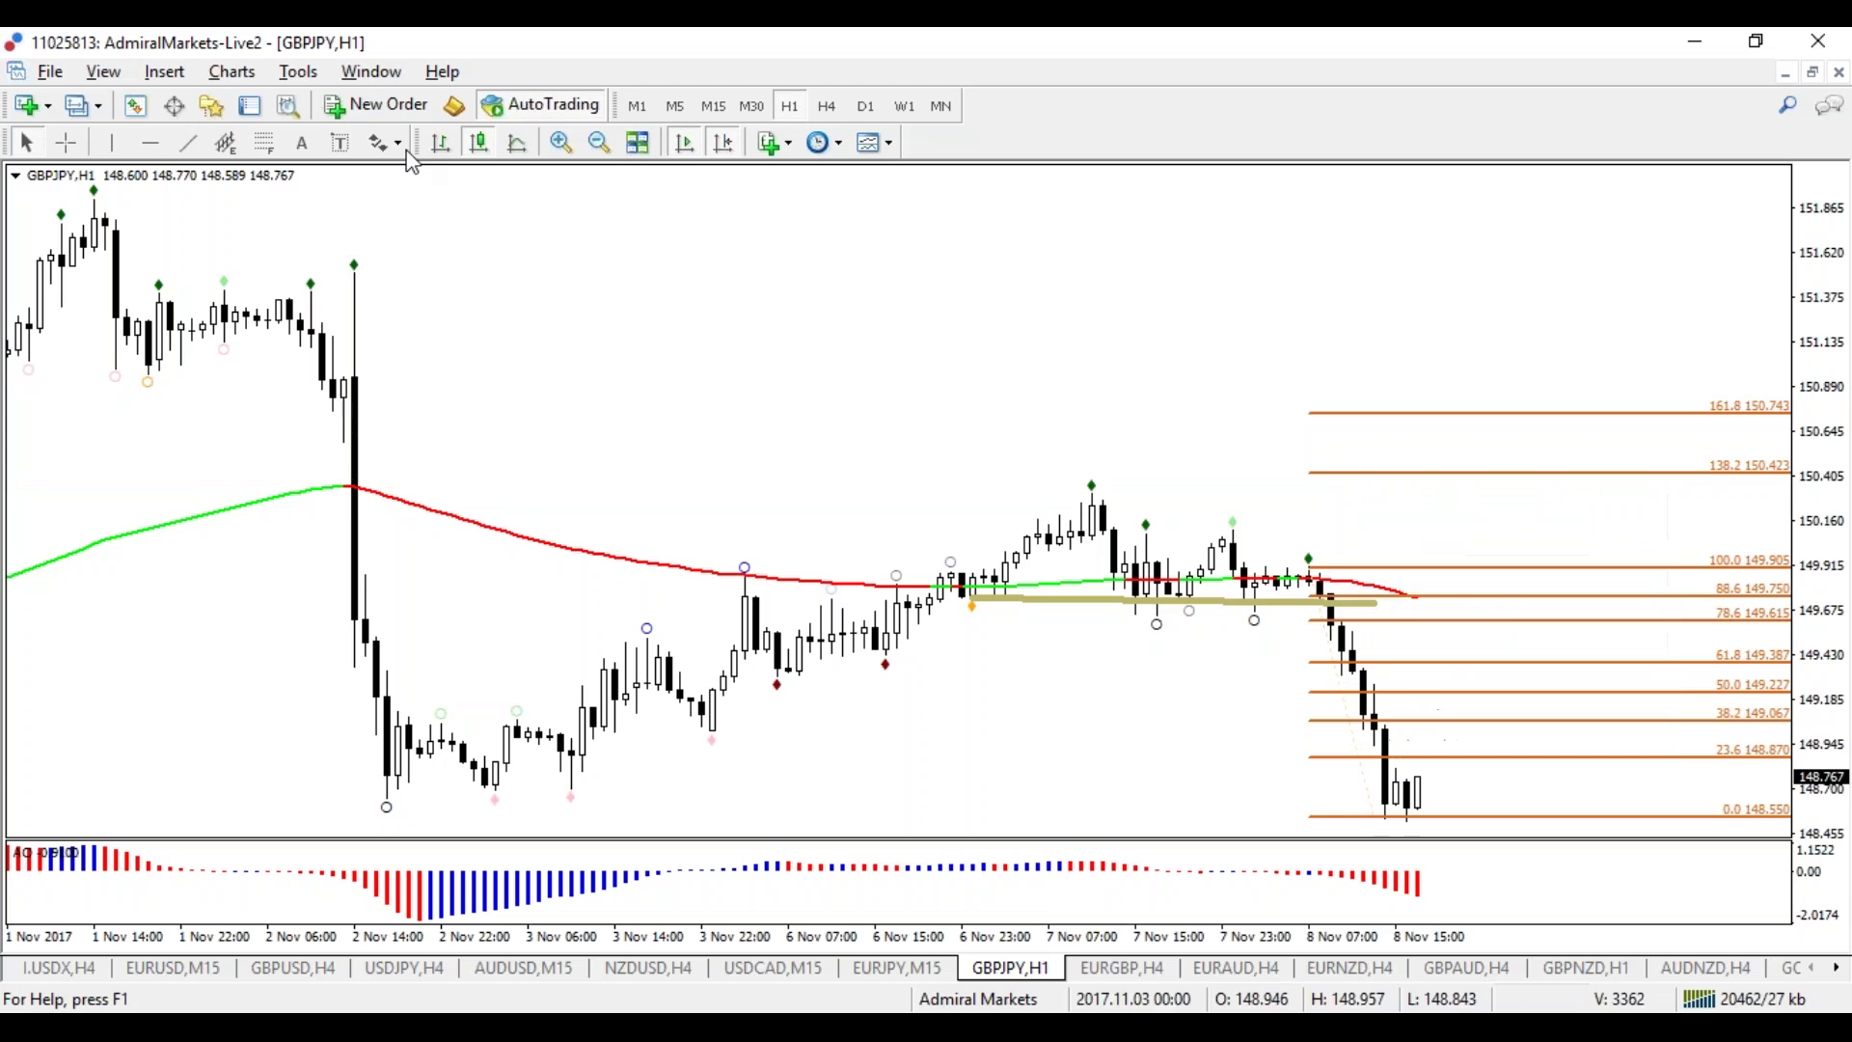
# Step: Draw a falling trend line from the 7 November high and a rising one along the lows from 3 November
pyautogui.click(189, 142)
pyautogui.moveTo(1082, 485); pyautogui.dragTo(1398, 598)
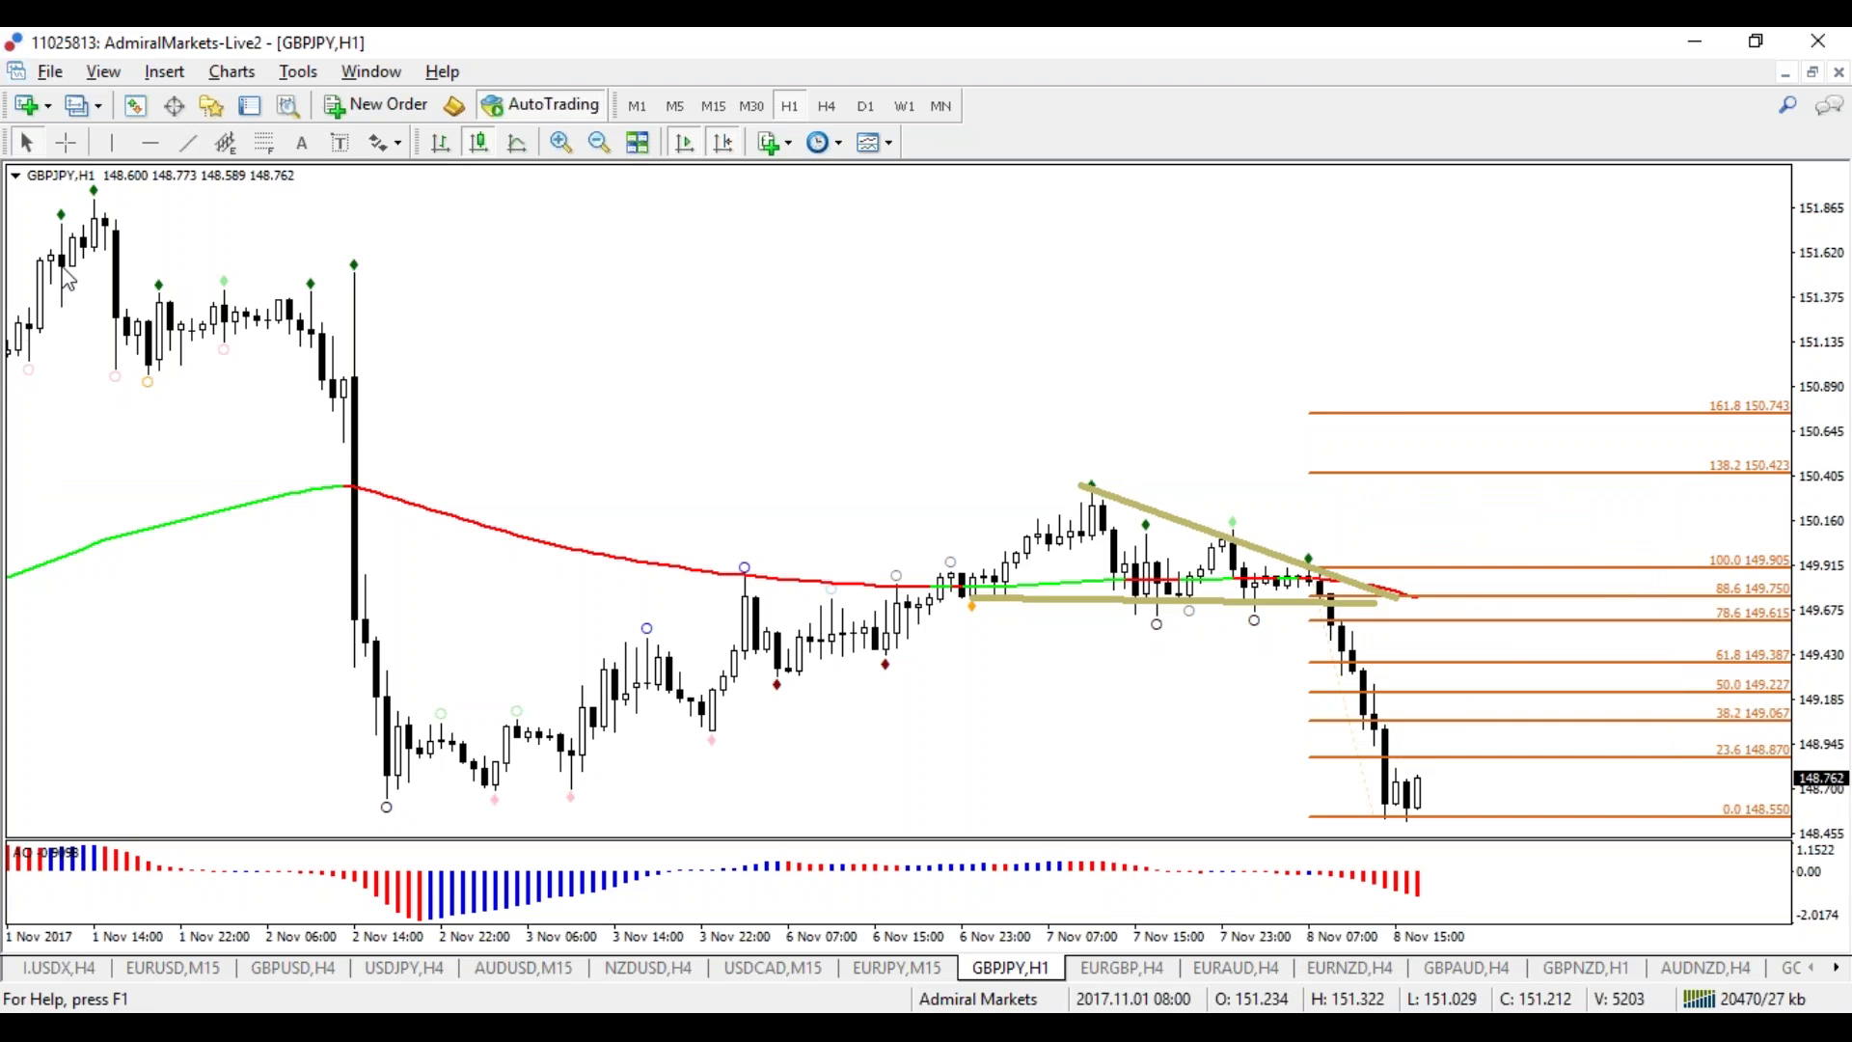
pyautogui.click(188, 143)
pyautogui.moveTo(563, 791)
pyautogui.mouseDown()
pyautogui.moveTo(1305, 436)
pyautogui.moveTo(1299, 453)
pyautogui.mouseUp()
pyautogui.click(189, 141)
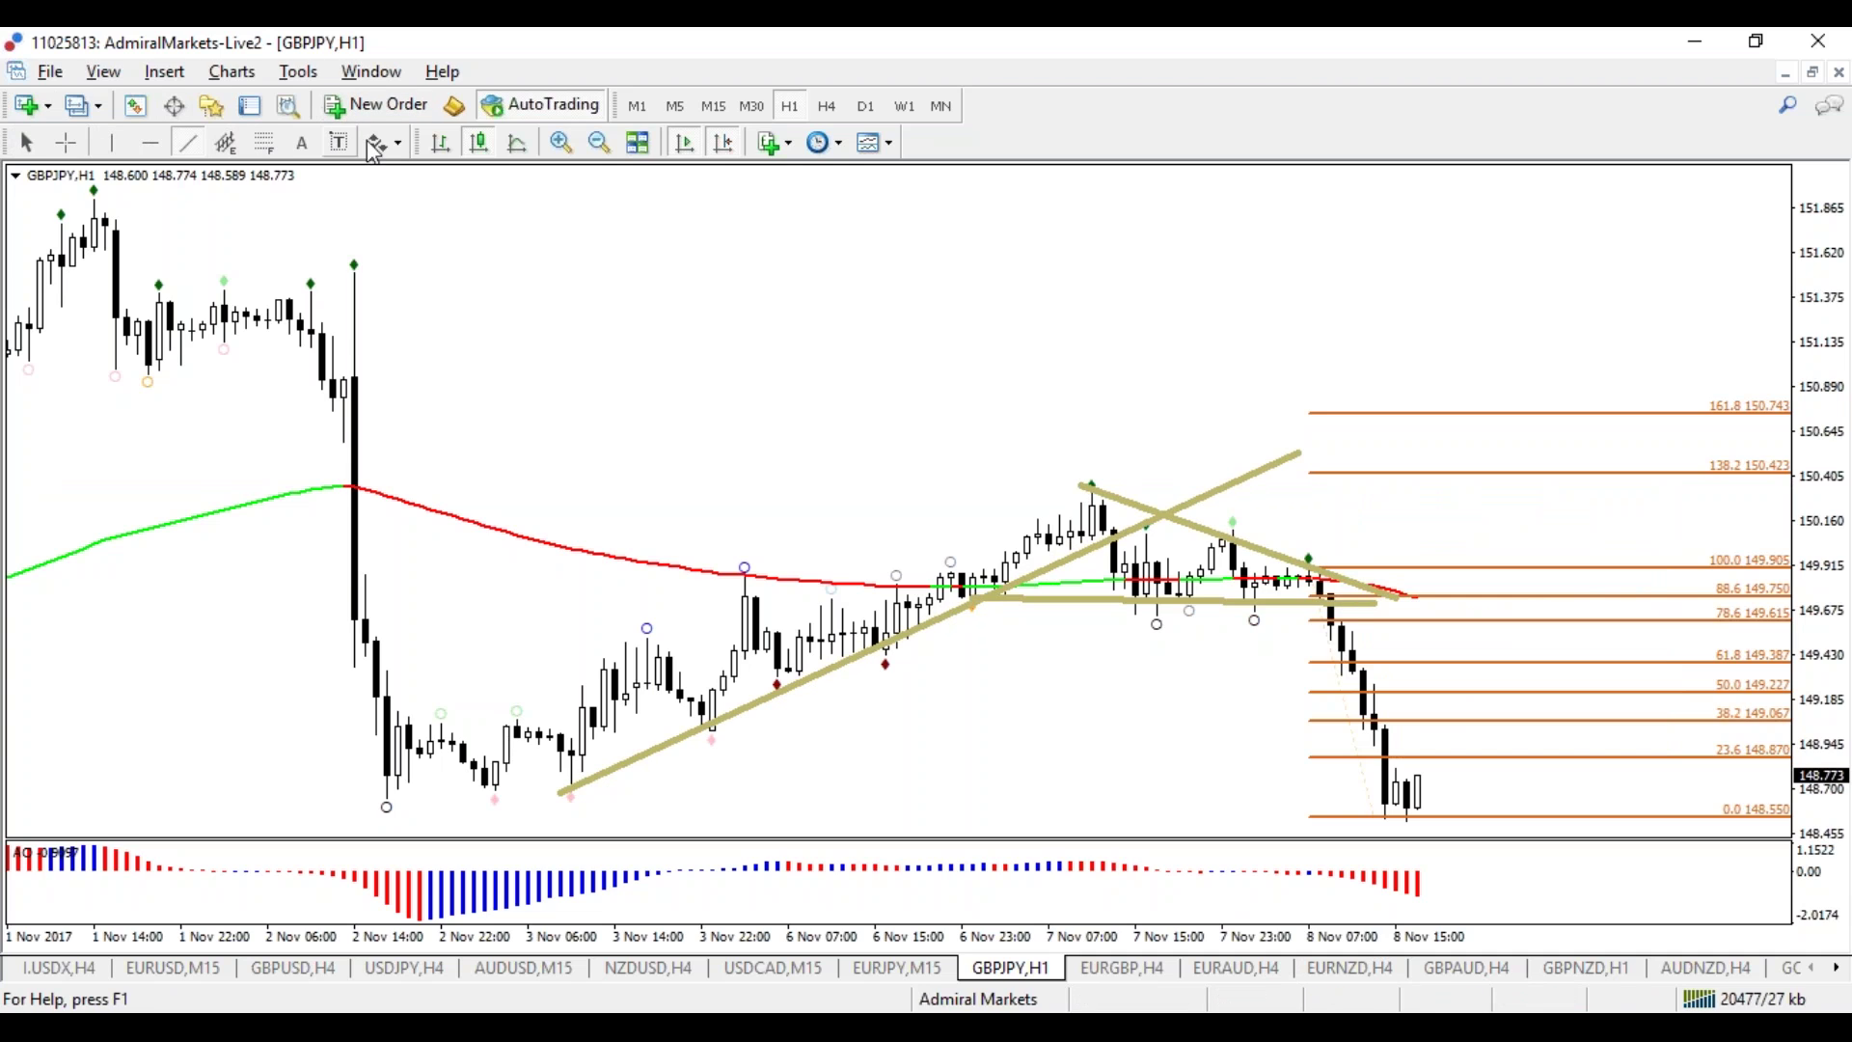
pyautogui.click(511, 153)
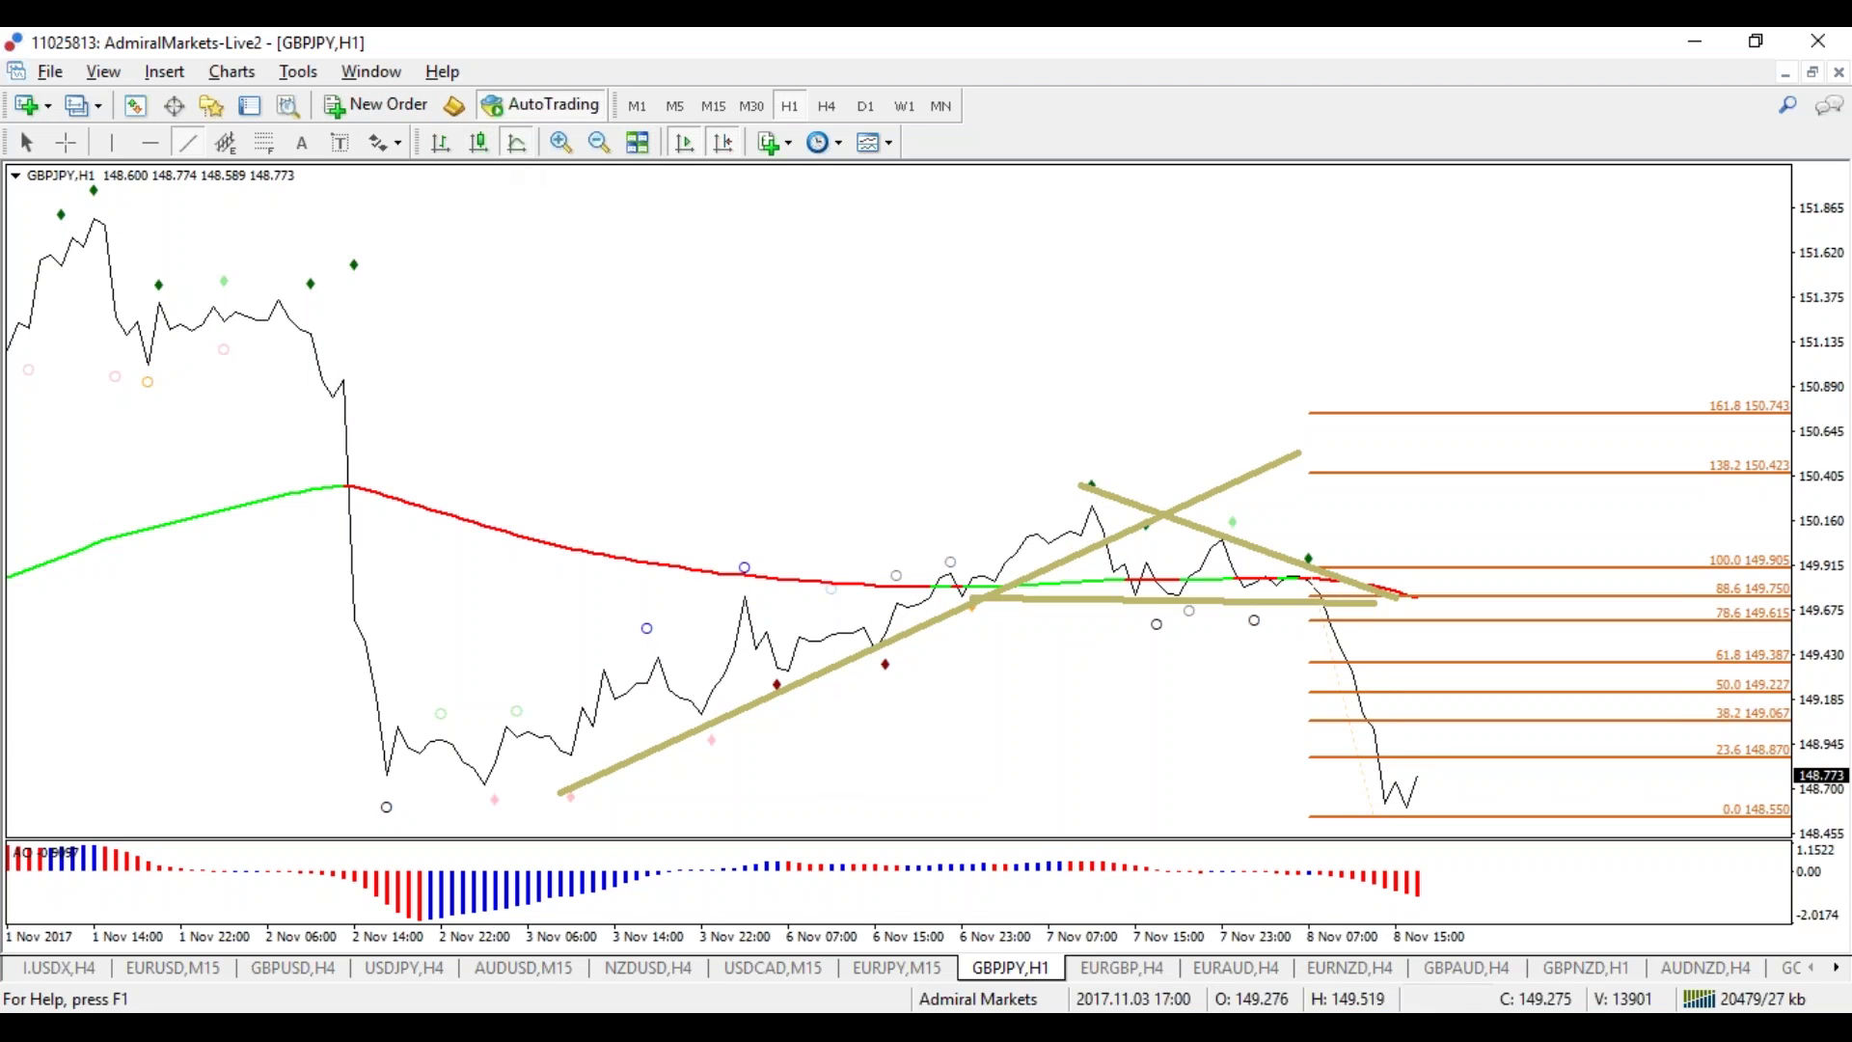
pyautogui.click(478, 143)
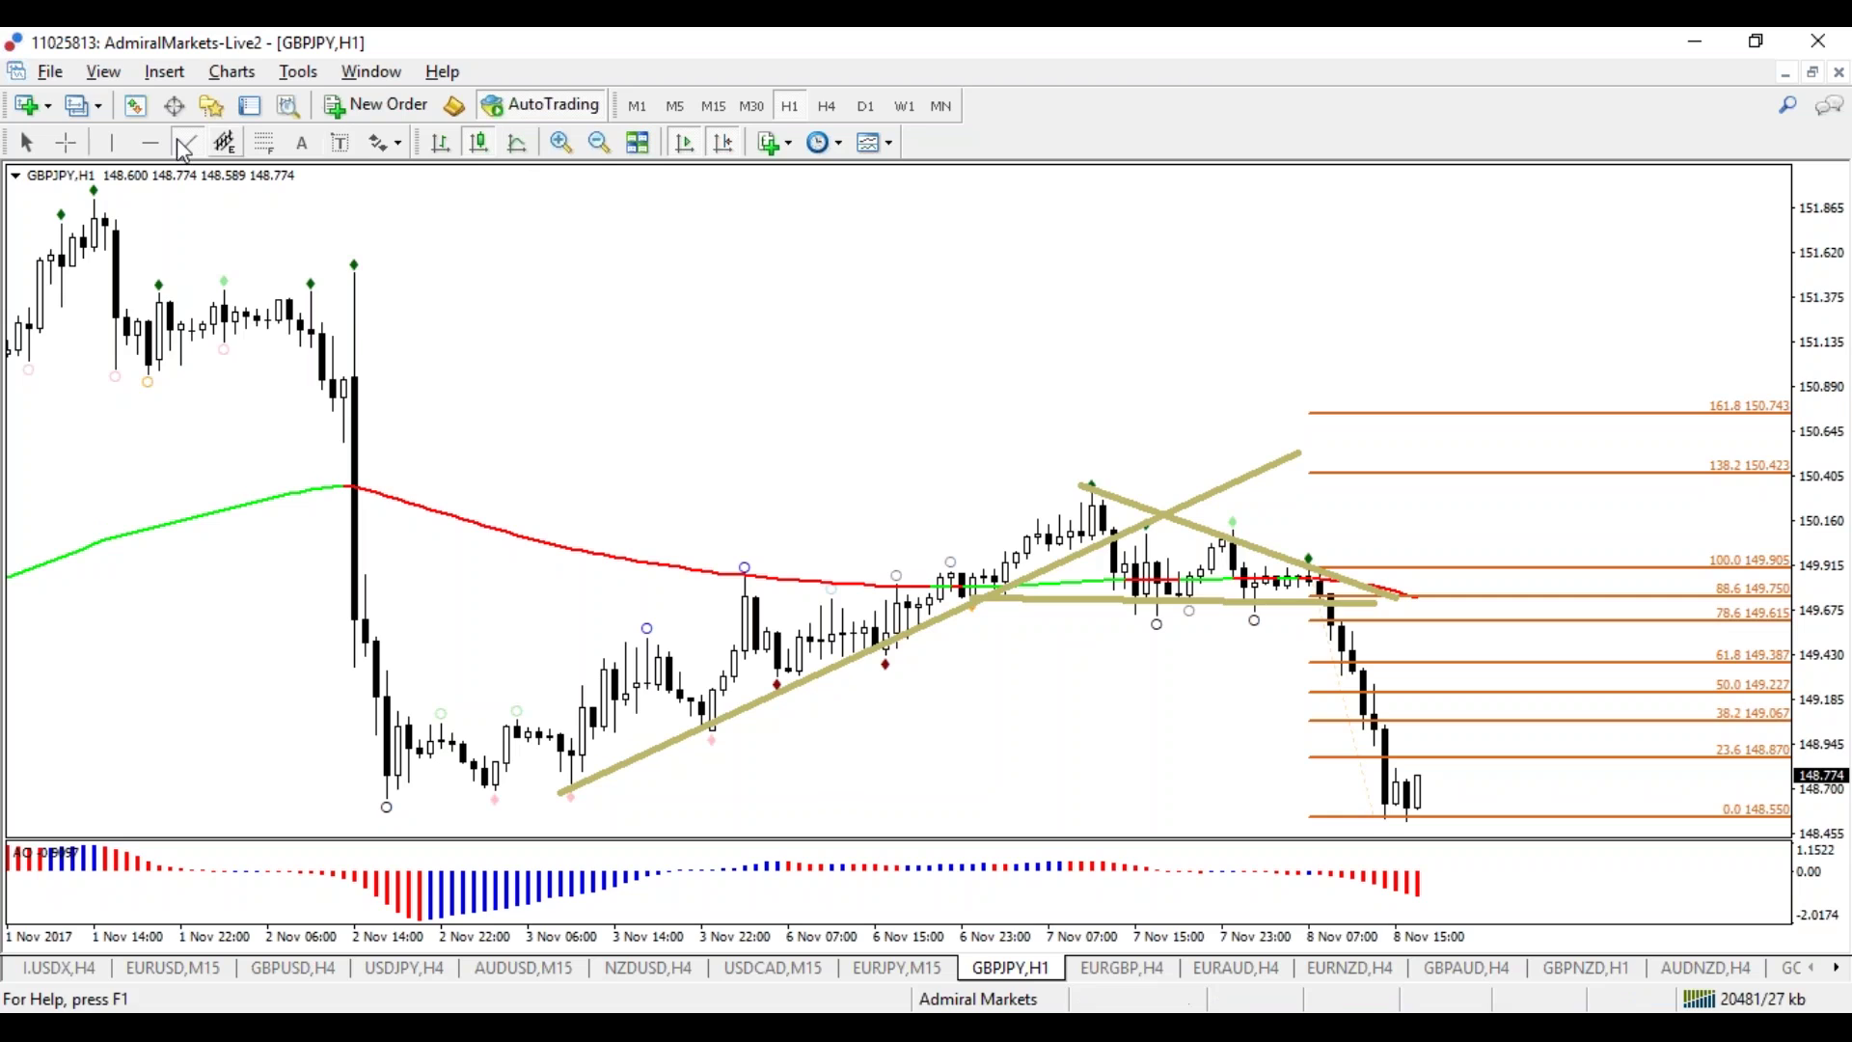
# Step: Sketch in red the rising swings above the rising trend line and an arrow along the 2 November drop, and clear both
pyautogui.click(65, 143)
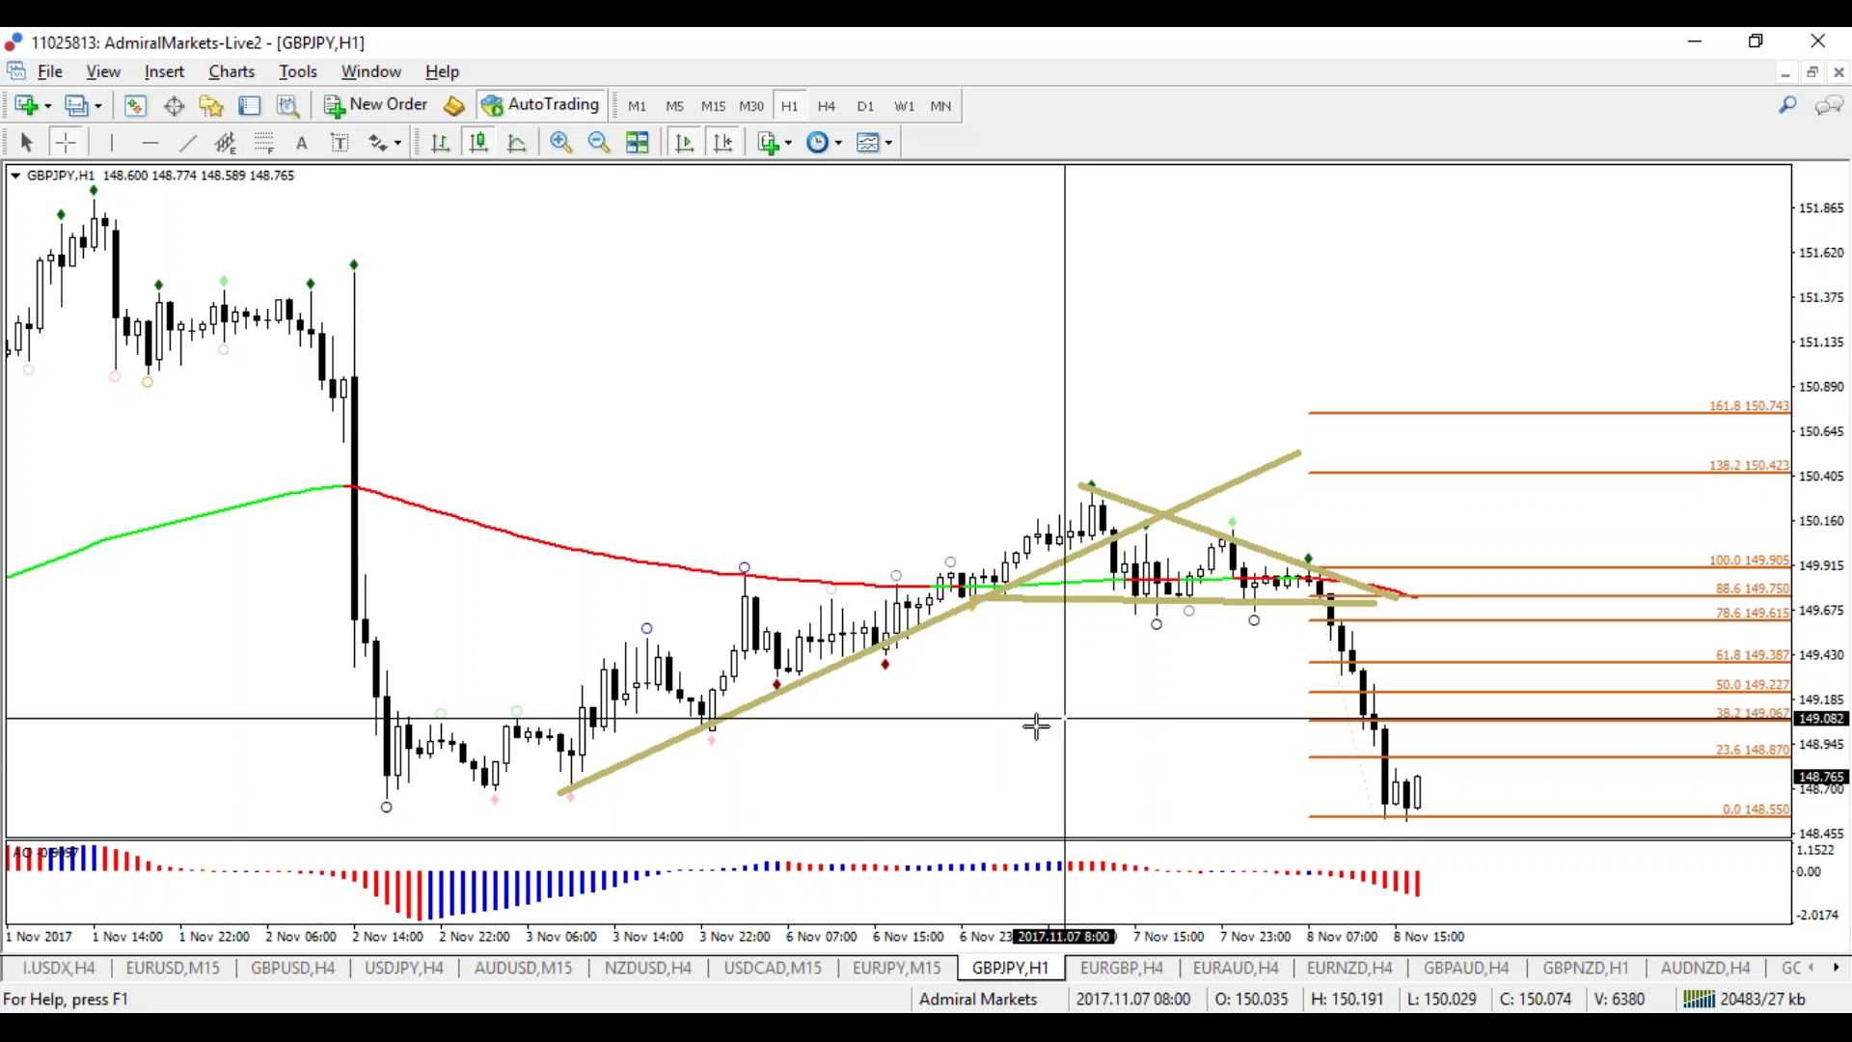
pyautogui.moveTo(579, 680)
pyautogui.mouseDown()
pyautogui.moveTo(883, 636)
pyautogui.moveTo(1090, 514)
pyautogui.mouseUp()
pyautogui.moveTo(230, 330)
pyautogui.mouseDown()
pyautogui.moveTo(376, 726)
pyautogui.moveTo(256, 701)
pyautogui.mouseUp()
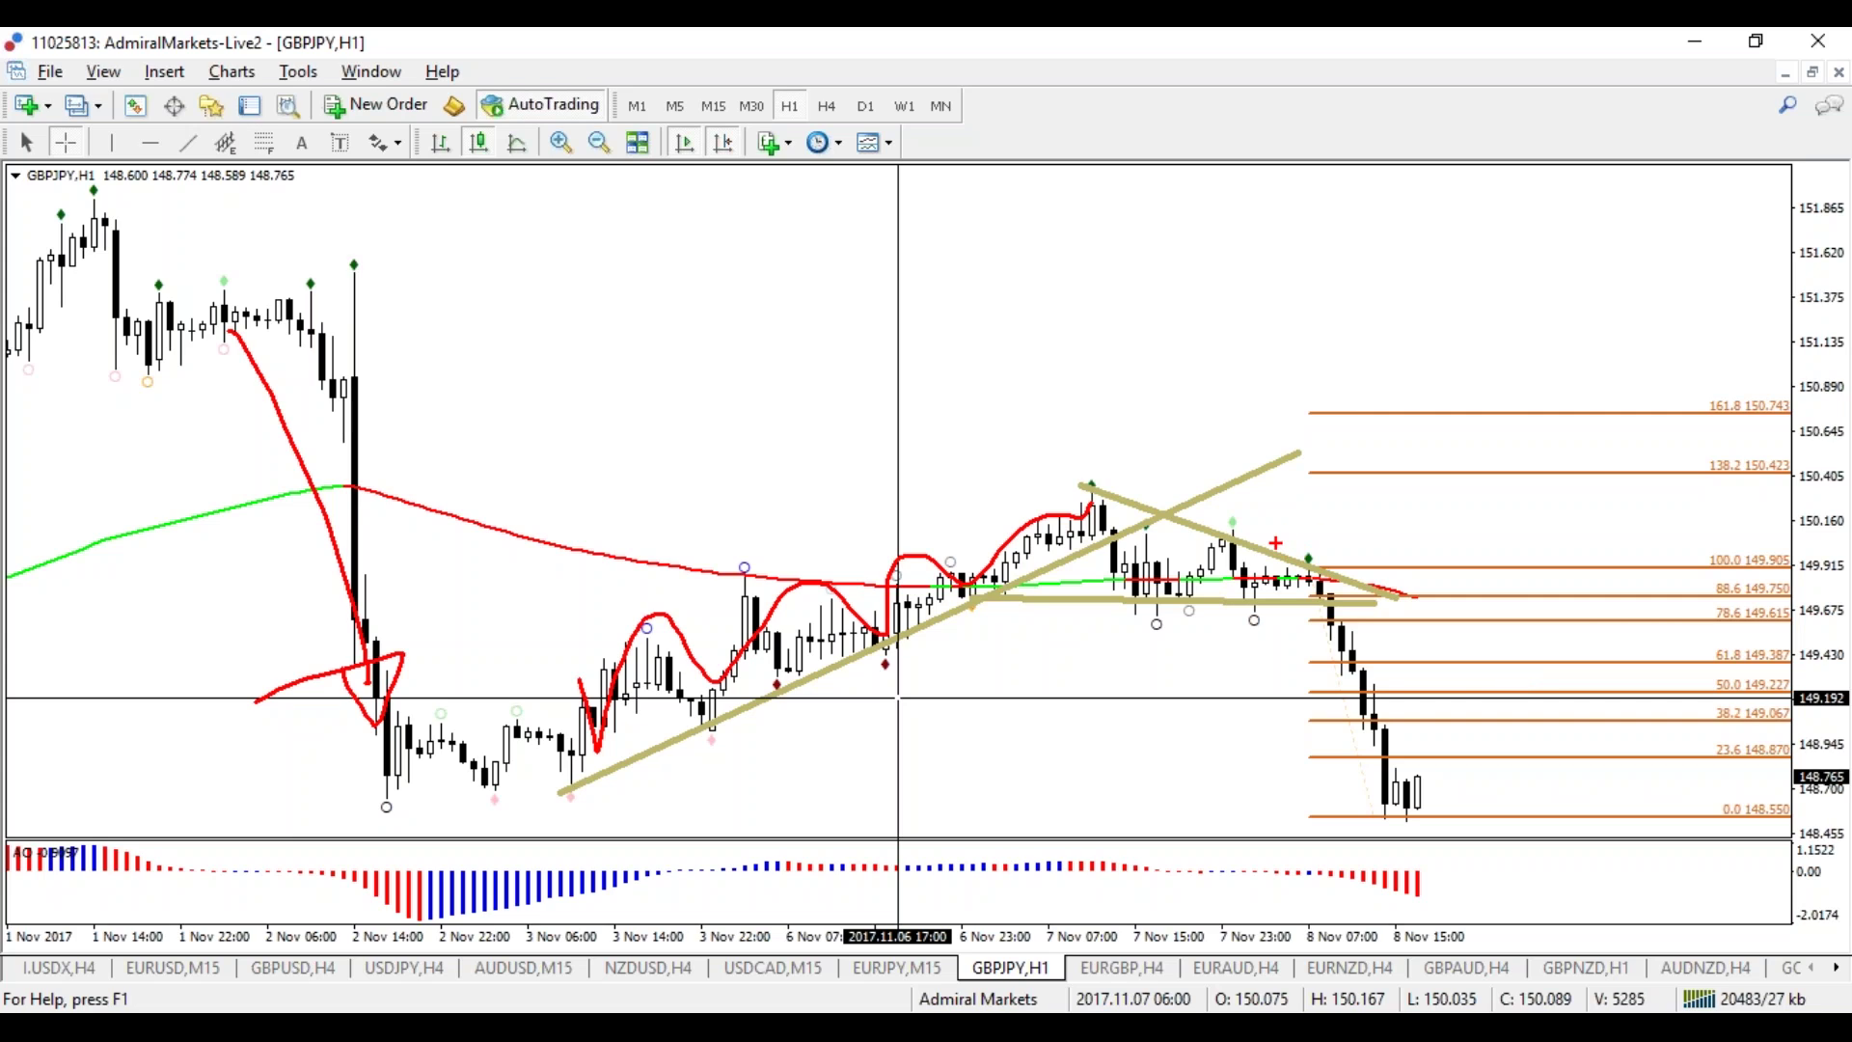
pyautogui.press('Escape')
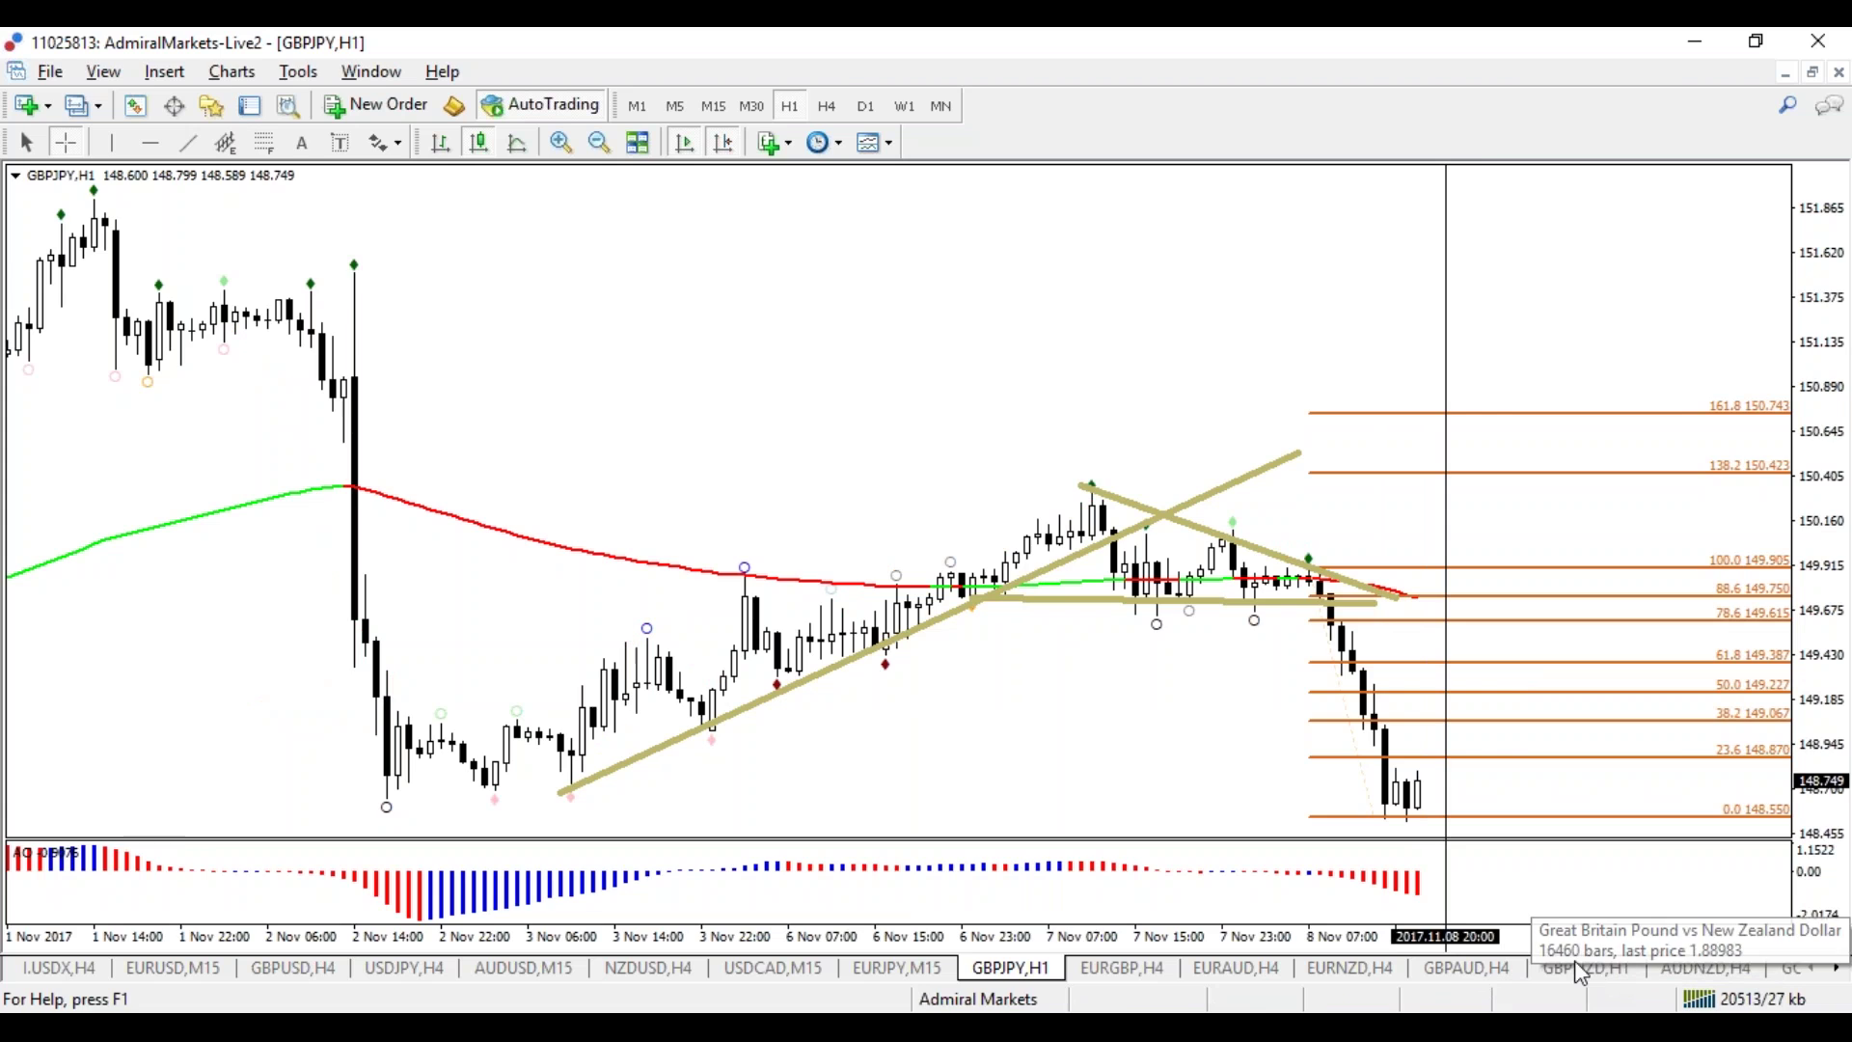
# Step: On the GBPAUD H4 chart, sketch a red loop around the early November rise and a blue continuation upward, and clear both
pyautogui.click(1467, 968)
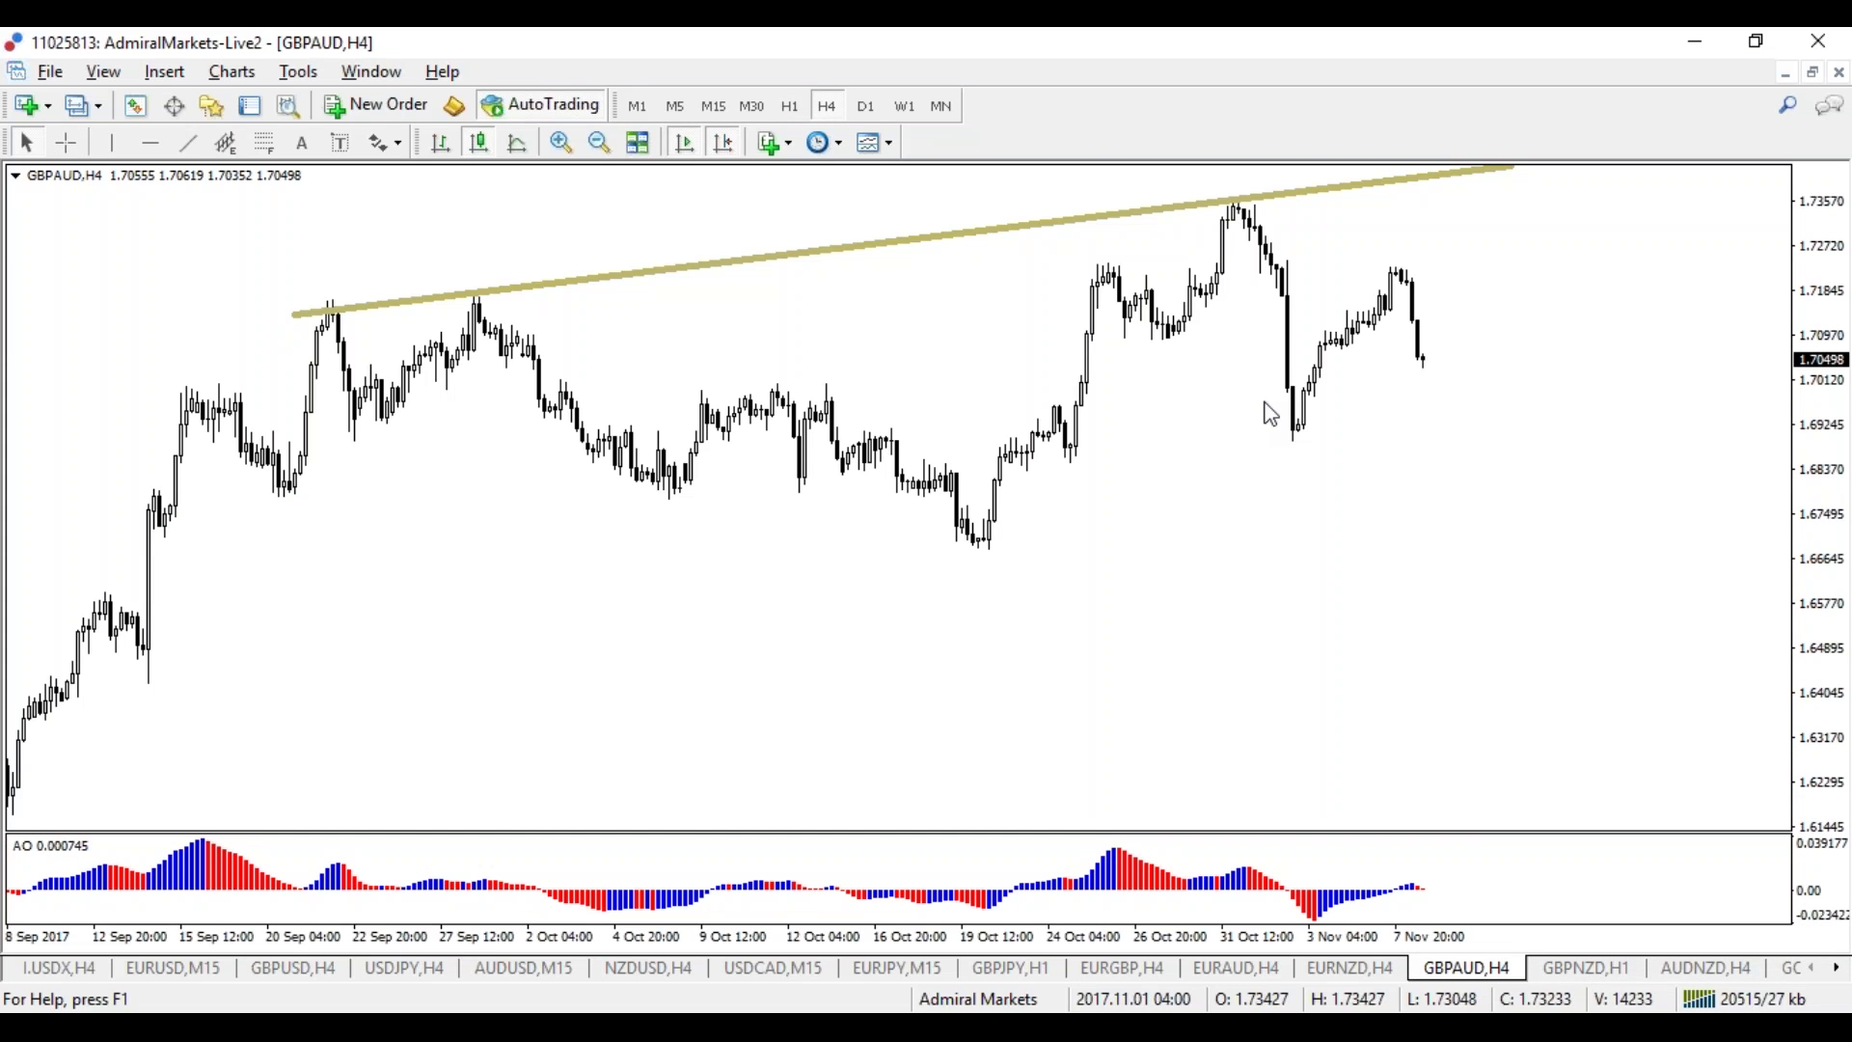
pyautogui.moveTo(1420, 271)
pyautogui.mouseDown()
pyautogui.moveTo(1316, 301)
pyautogui.moveTo(1433, 258)
pyautogui.moveTo(1477, 190)
pyautogui.mouseUp()
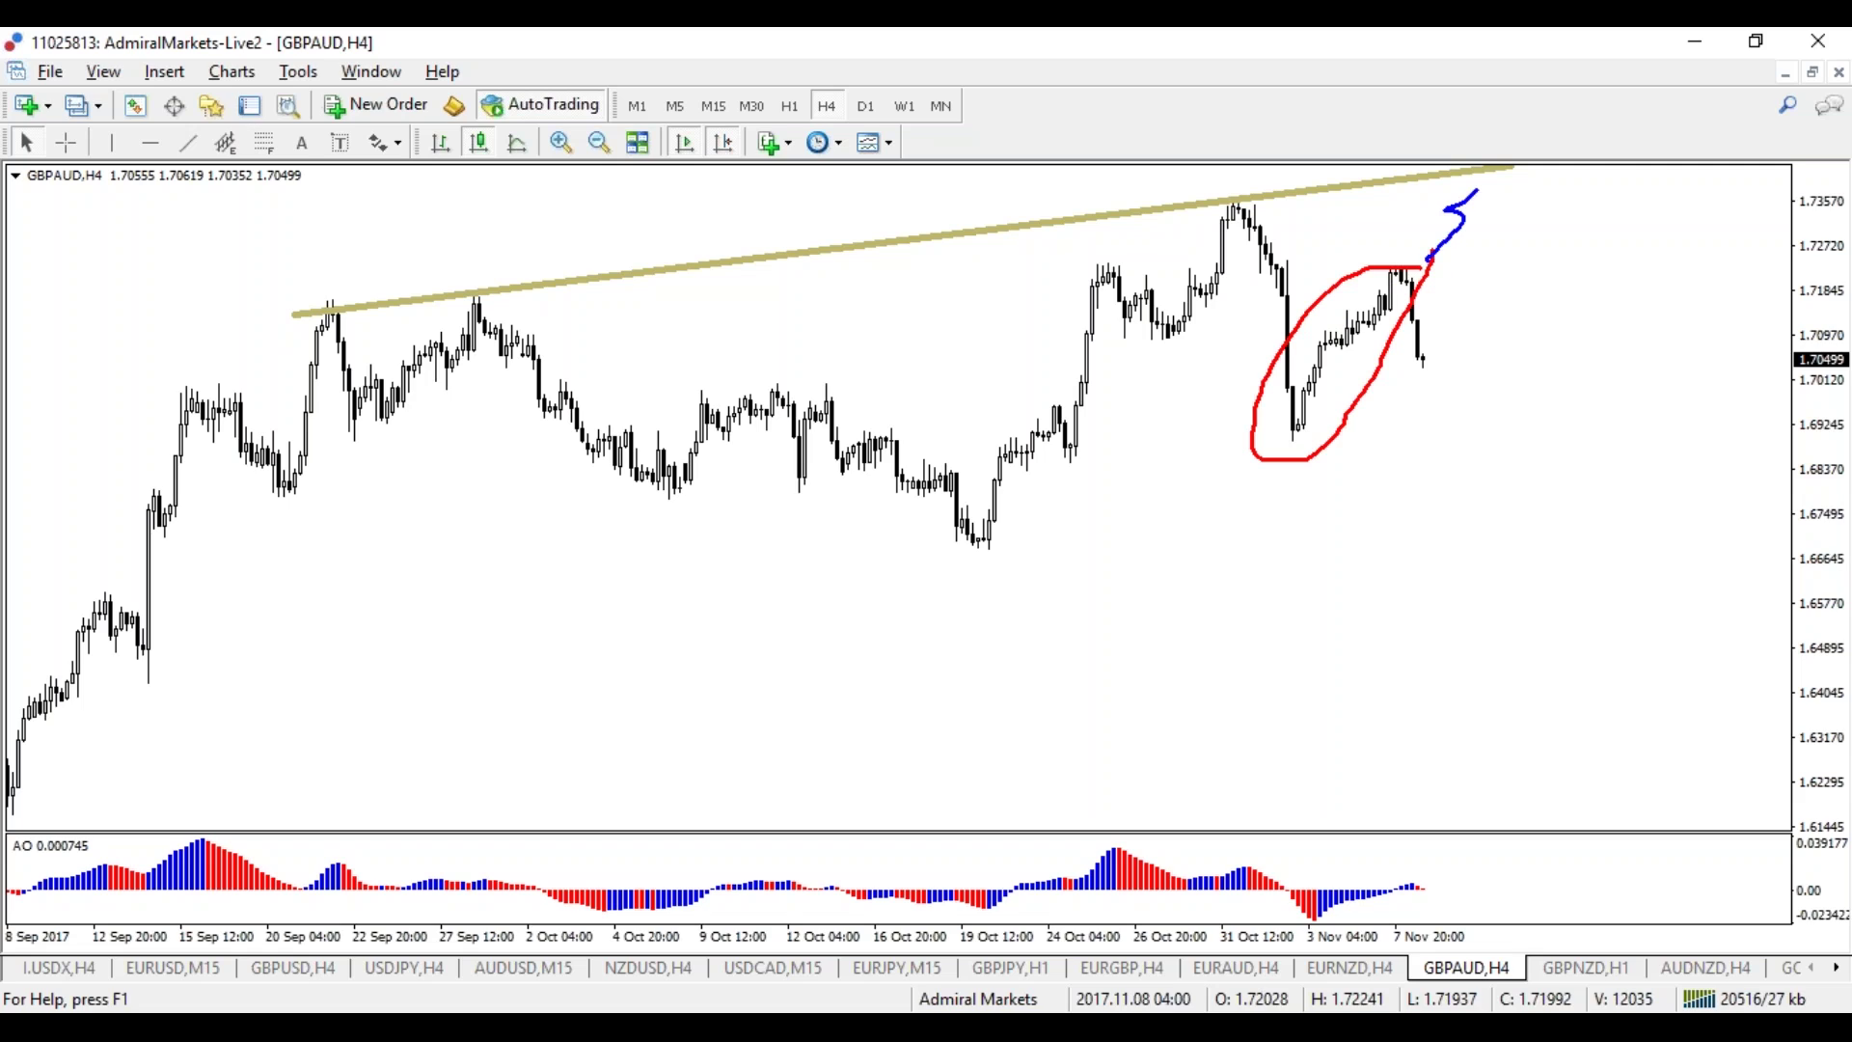
pyautogui.press('e')
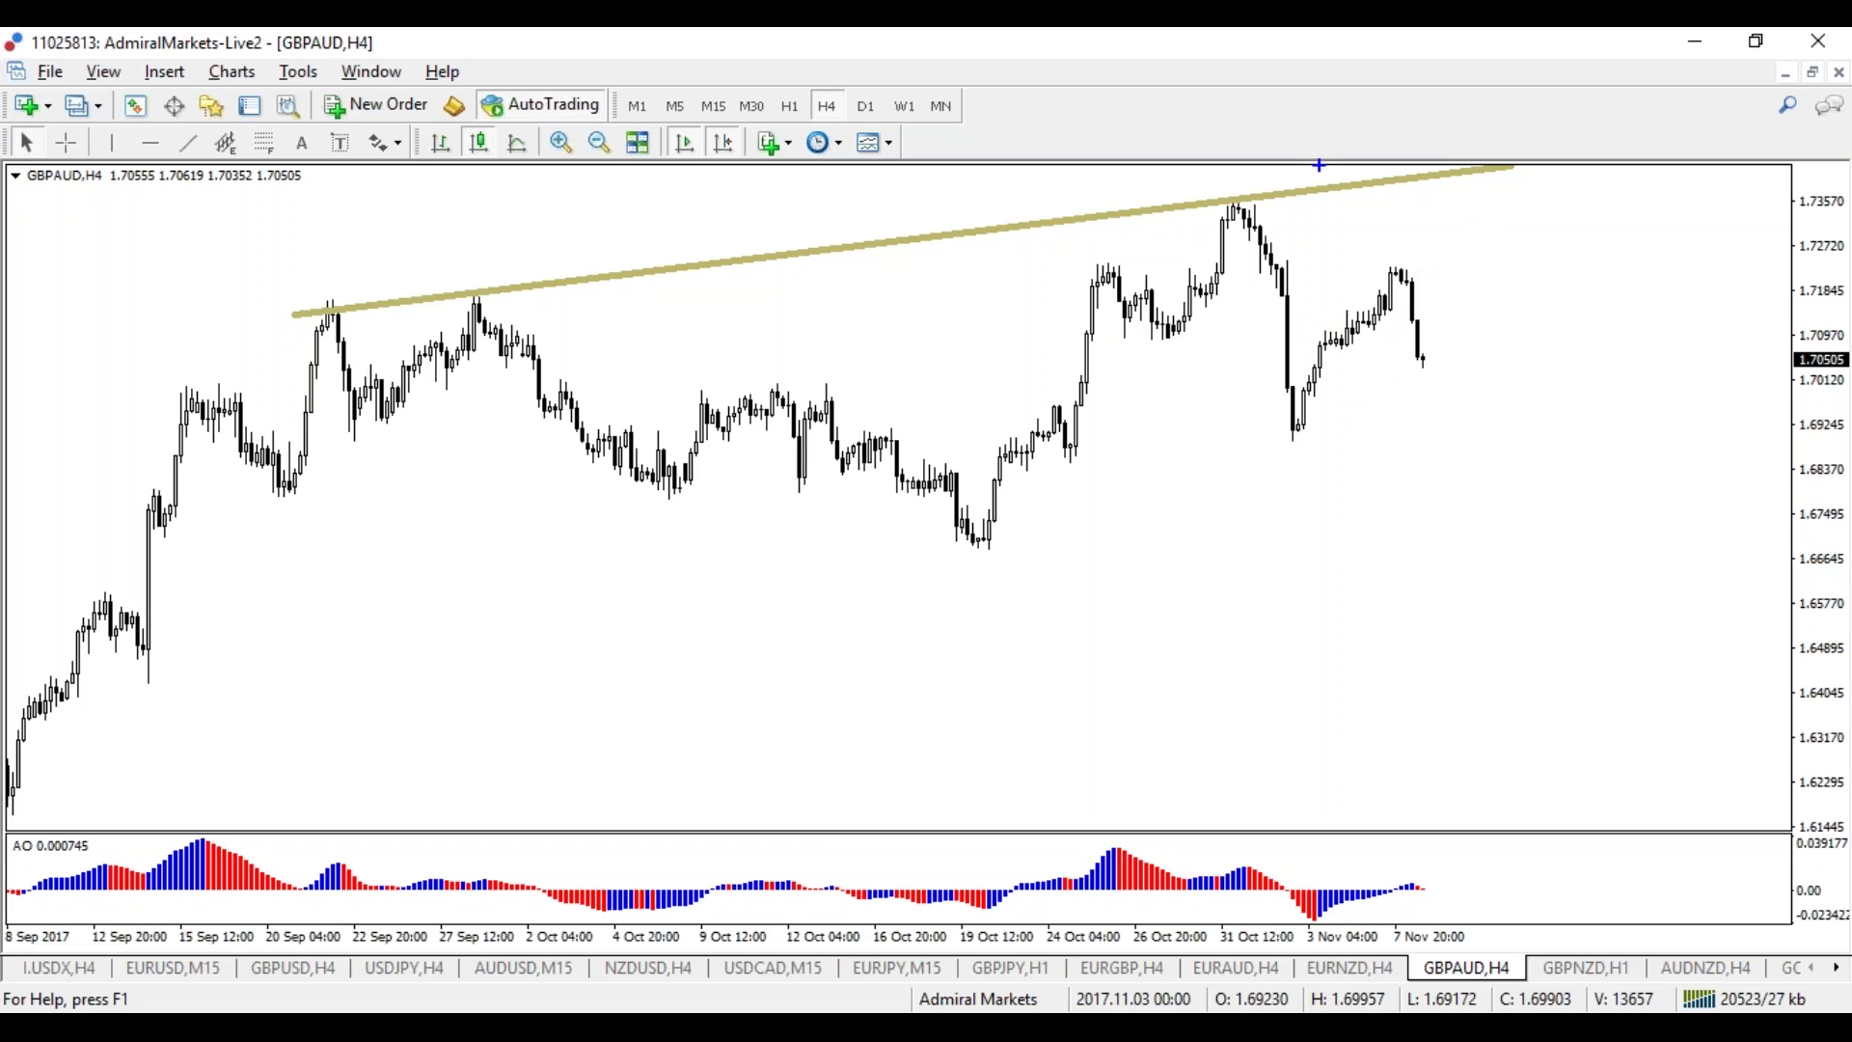
# Step: Sketch a blue rising line along the GBPAUD highs with hand-drawn A, B and C labels around the November swings, and clear them
pyautogui.moveTo(1319, 164); pyautogui.dragTo(749, 364)
pyautogui.moveTo(1242, 435)
pyautogui.mouseDown()
pyautogui.moveTo(1270, 465)
pyautogui.moveTo(1283, 426)
pyautogui.mouseUp()
pyautogui.moveTo(1423, 211); pyautogui.dragTo(1440, 278)
pyautogui.moveTo(1522, 467); pyautogui.dragTo(1572, 519)
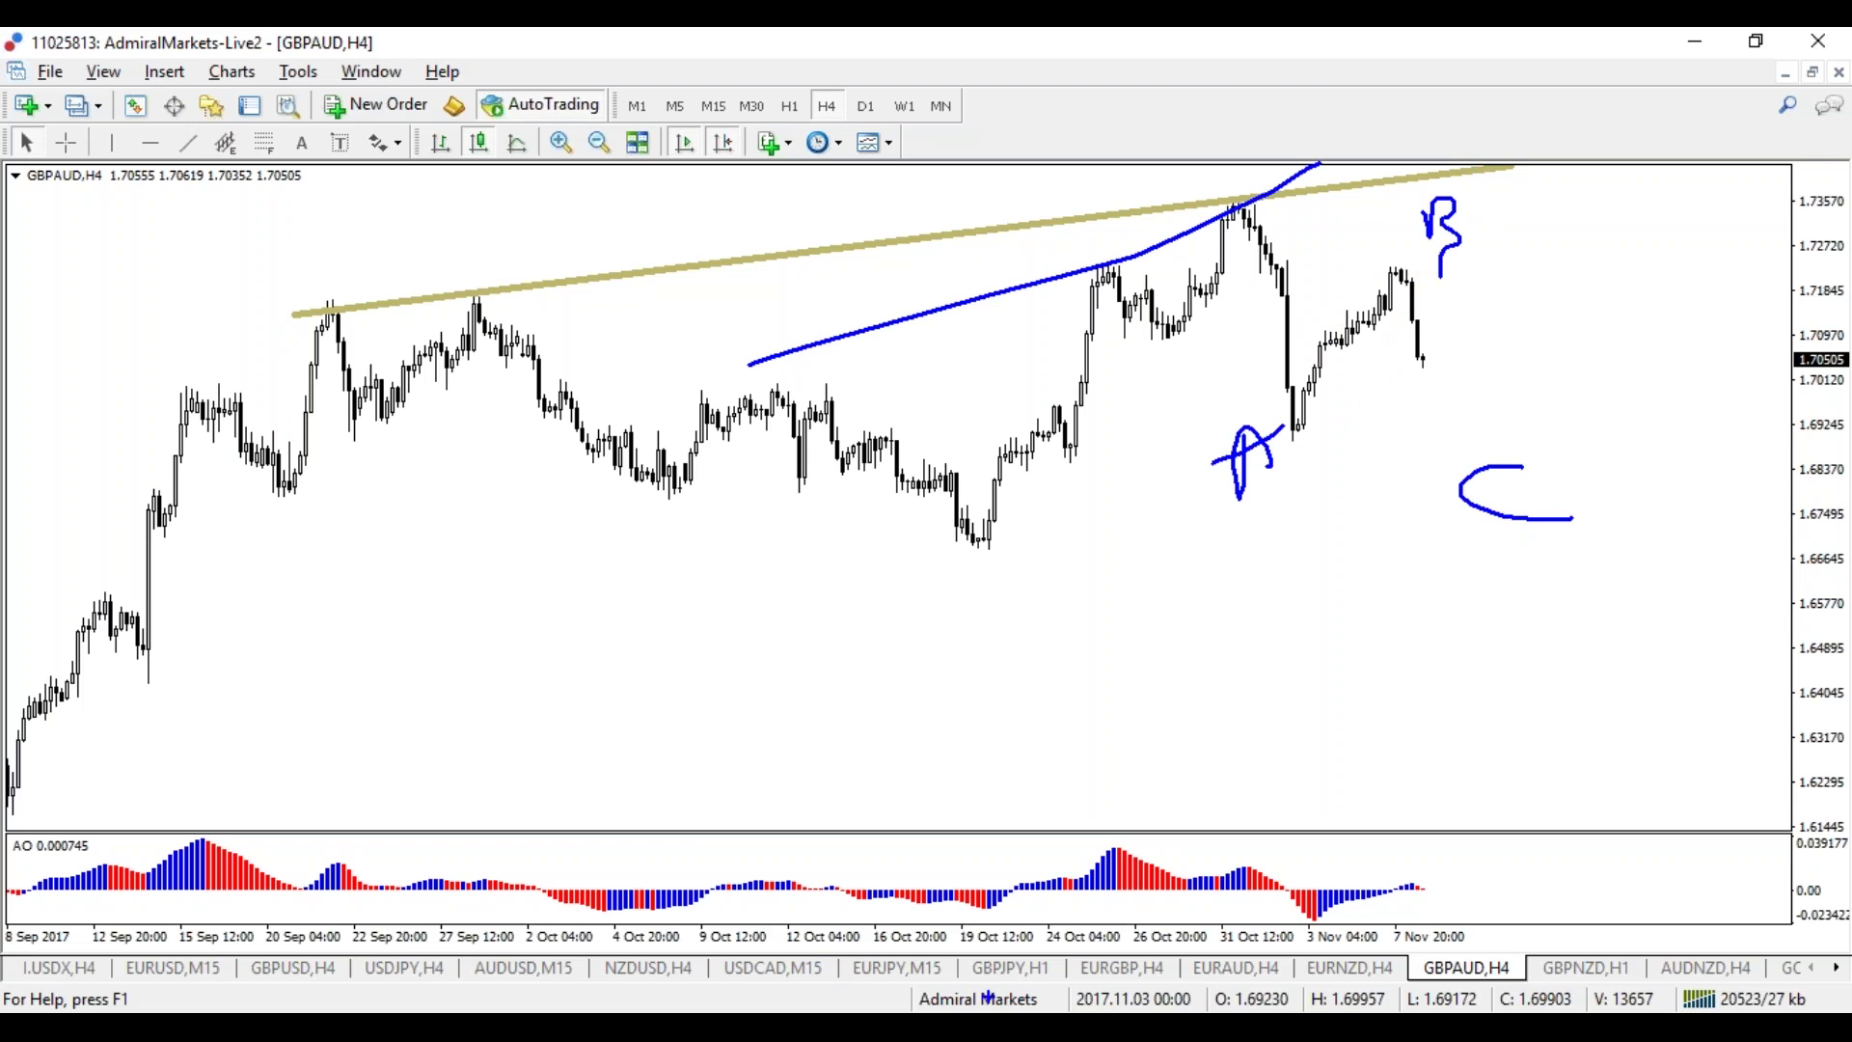
pyautogui.press('e')
# Step: On the GBPJPY H4 chart, draw a shallower rising trend line from the 3 November low to 8 November, keeping the indicator pane small
pyautogui.click(1010, 967)
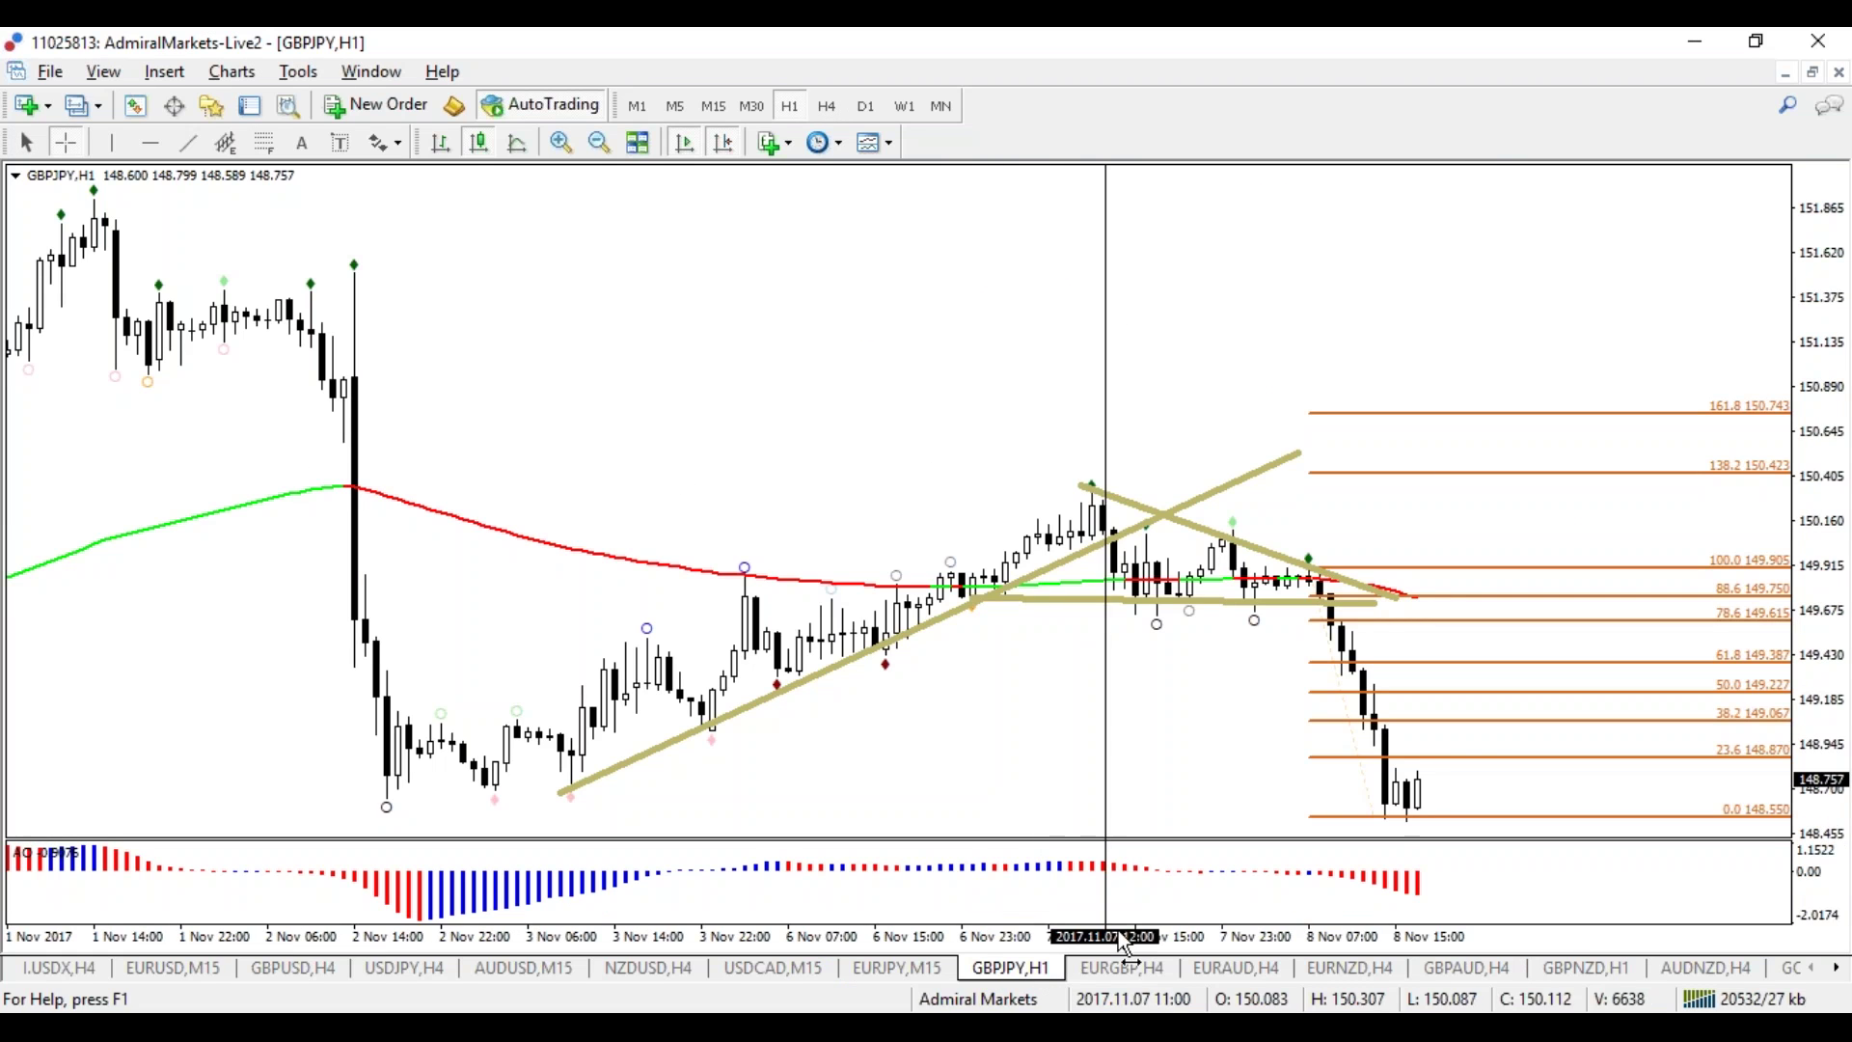
pyautogui.press('+')
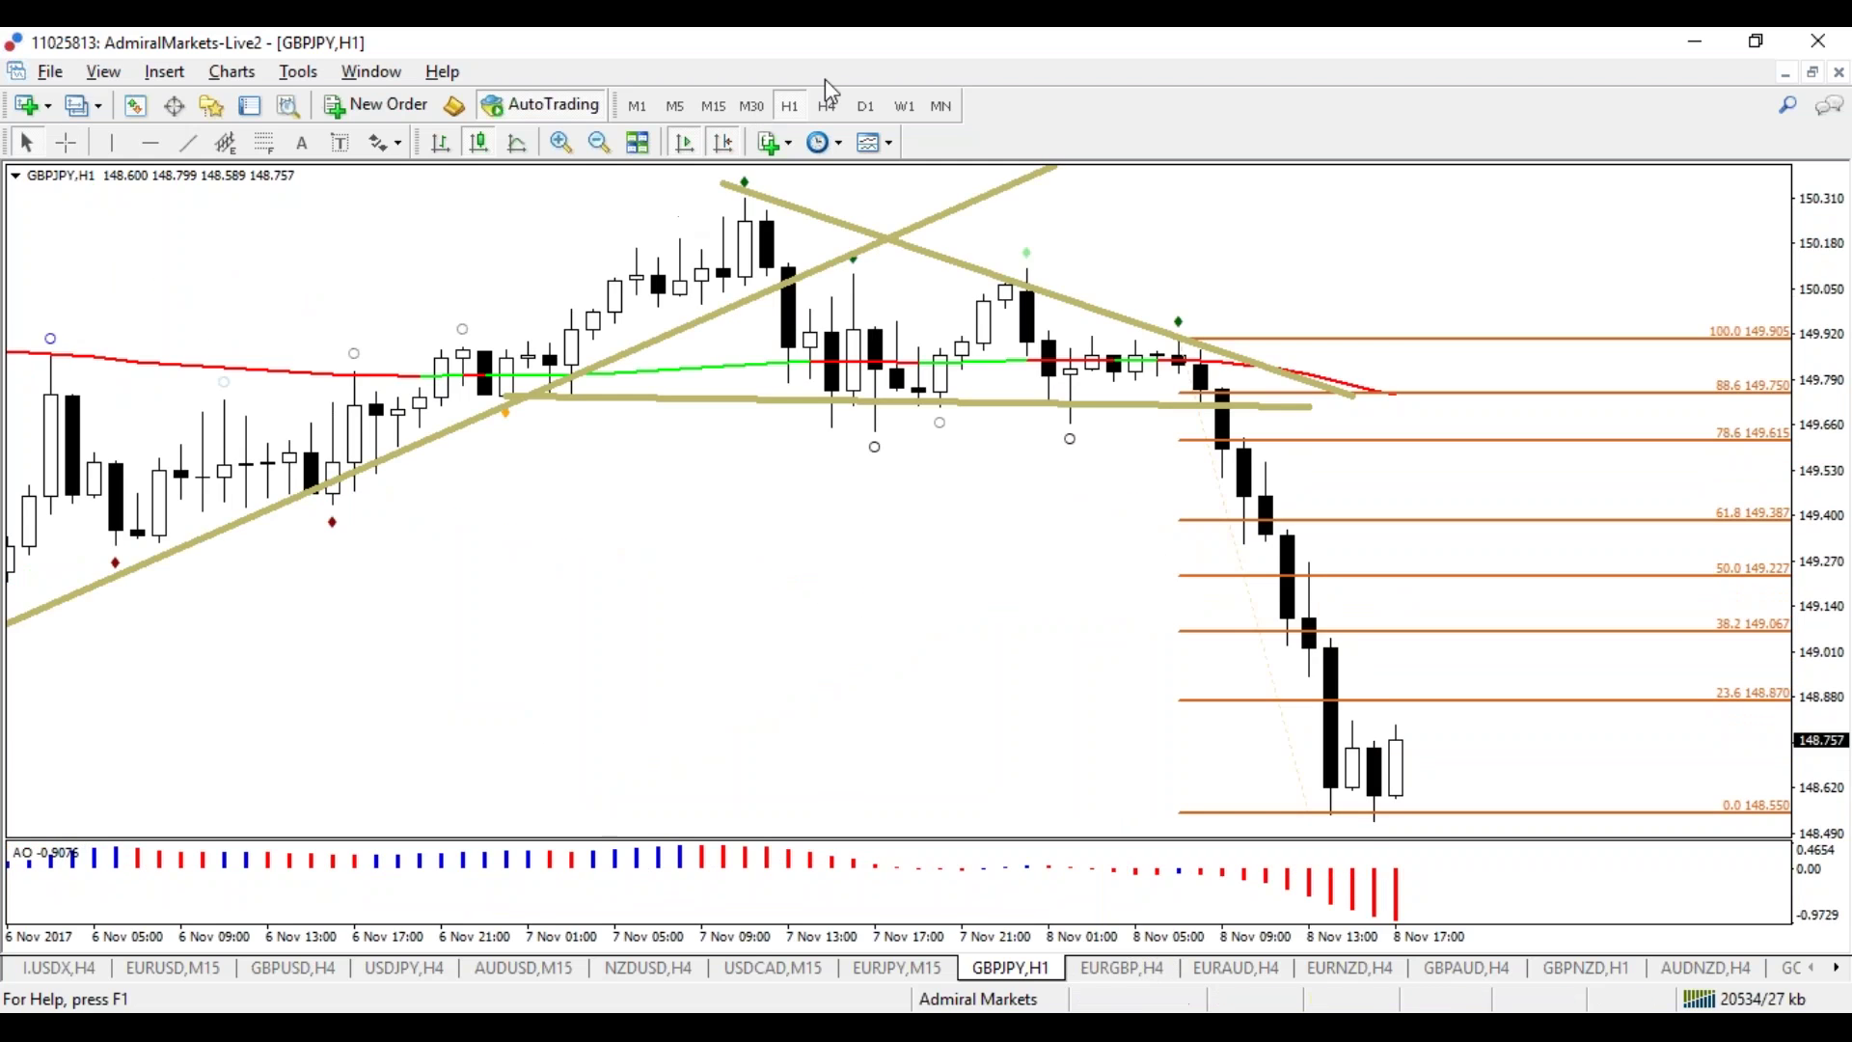
pyautogui.click(827, 106)
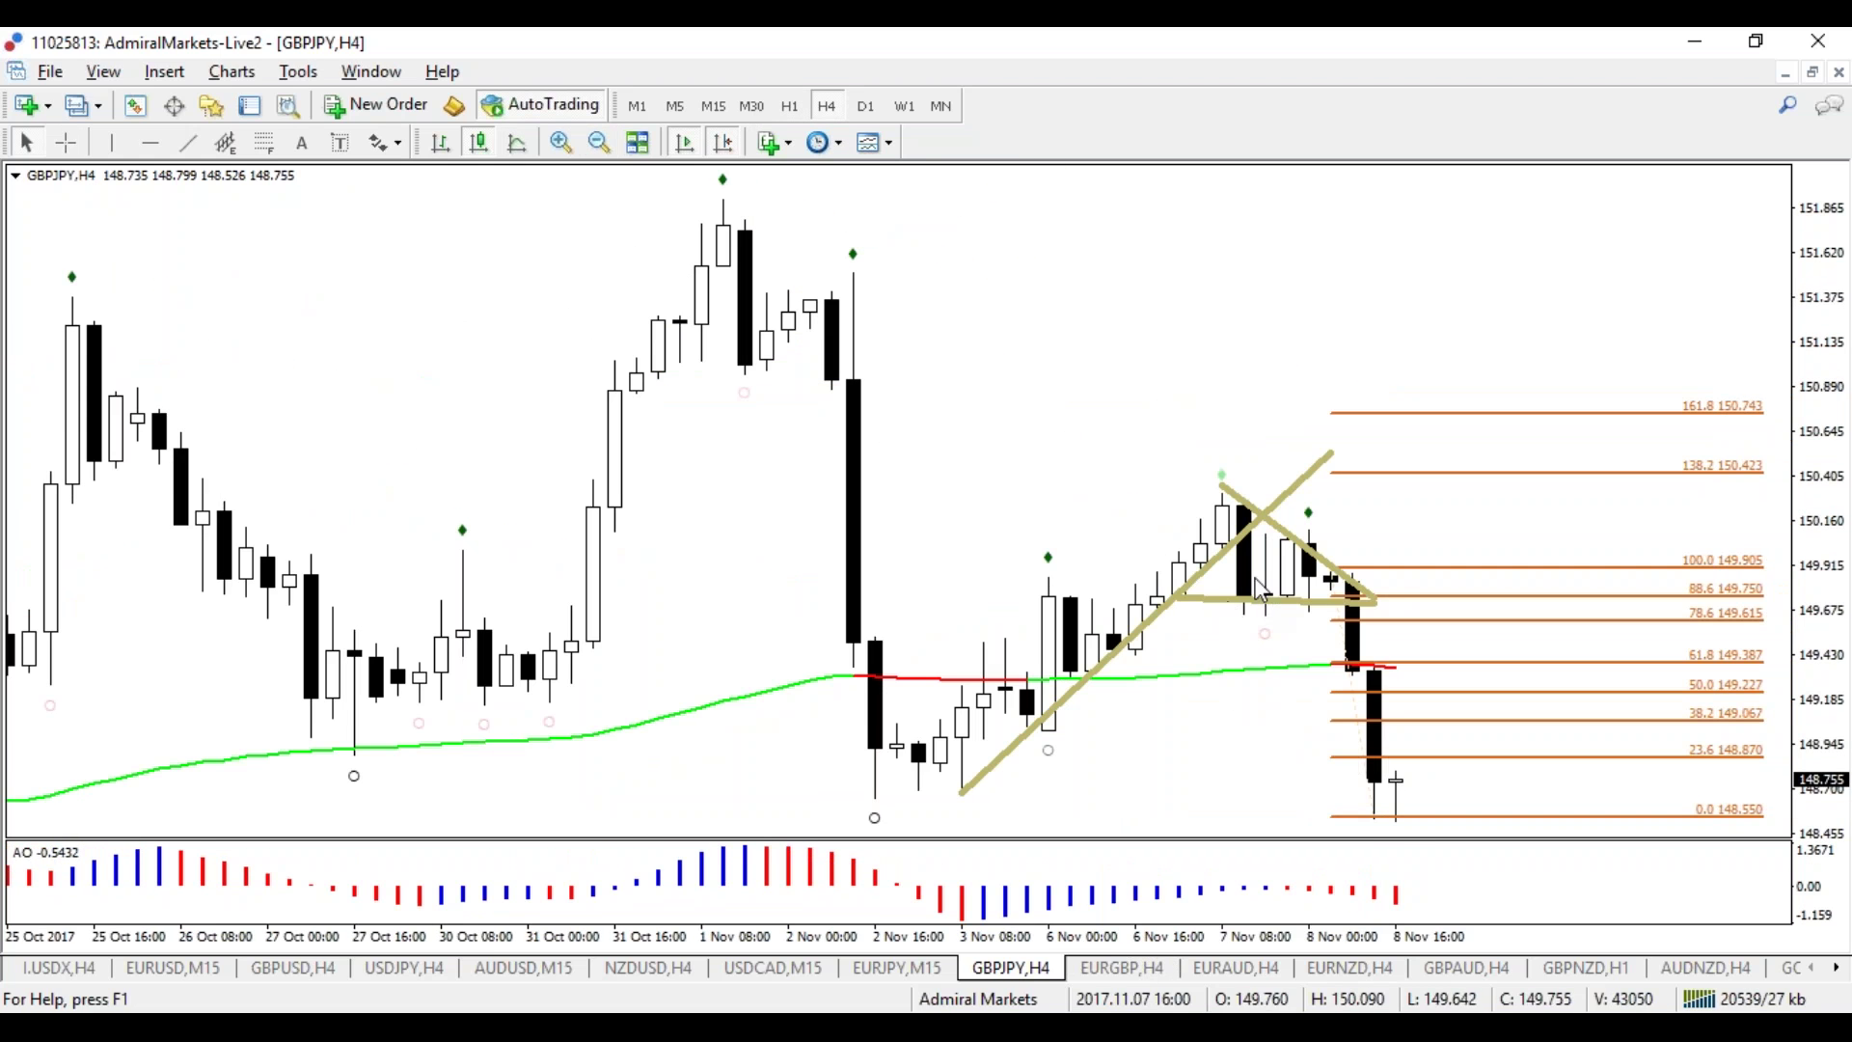
pyautogui.click(188, 143)
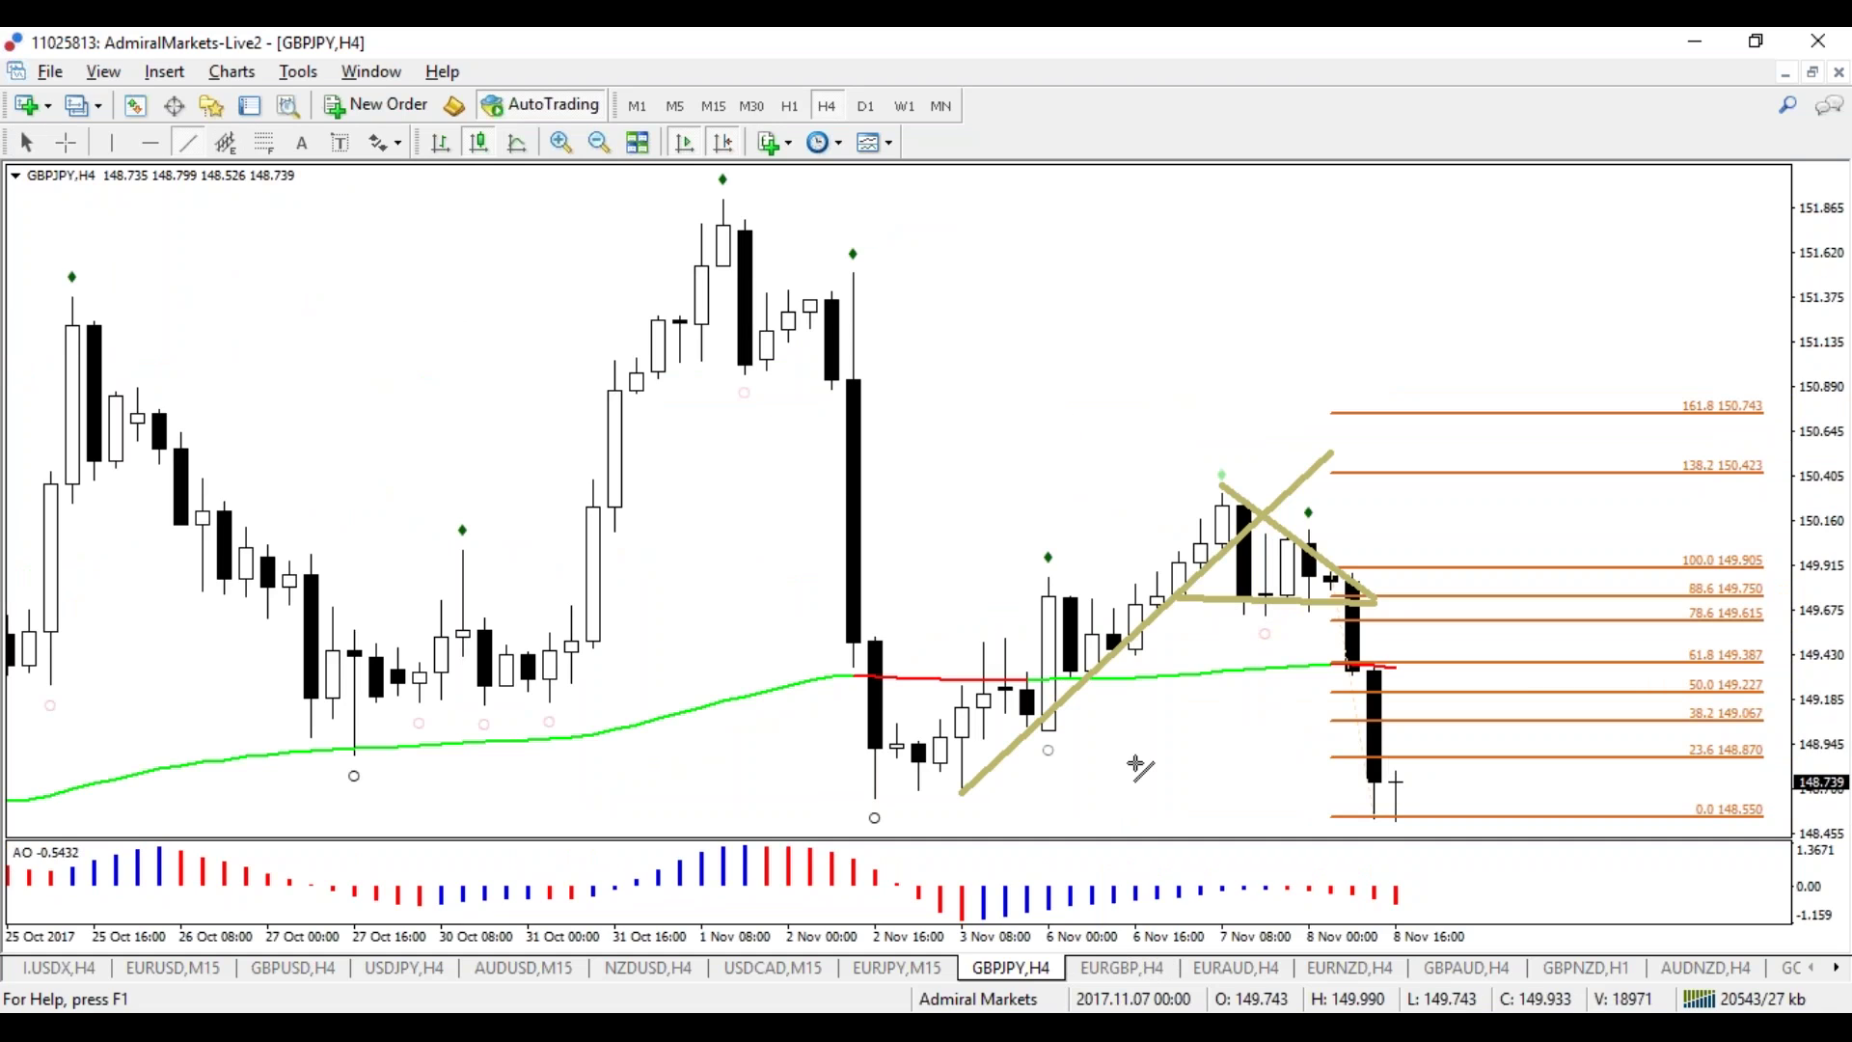
pyautogui.click(960, 793)
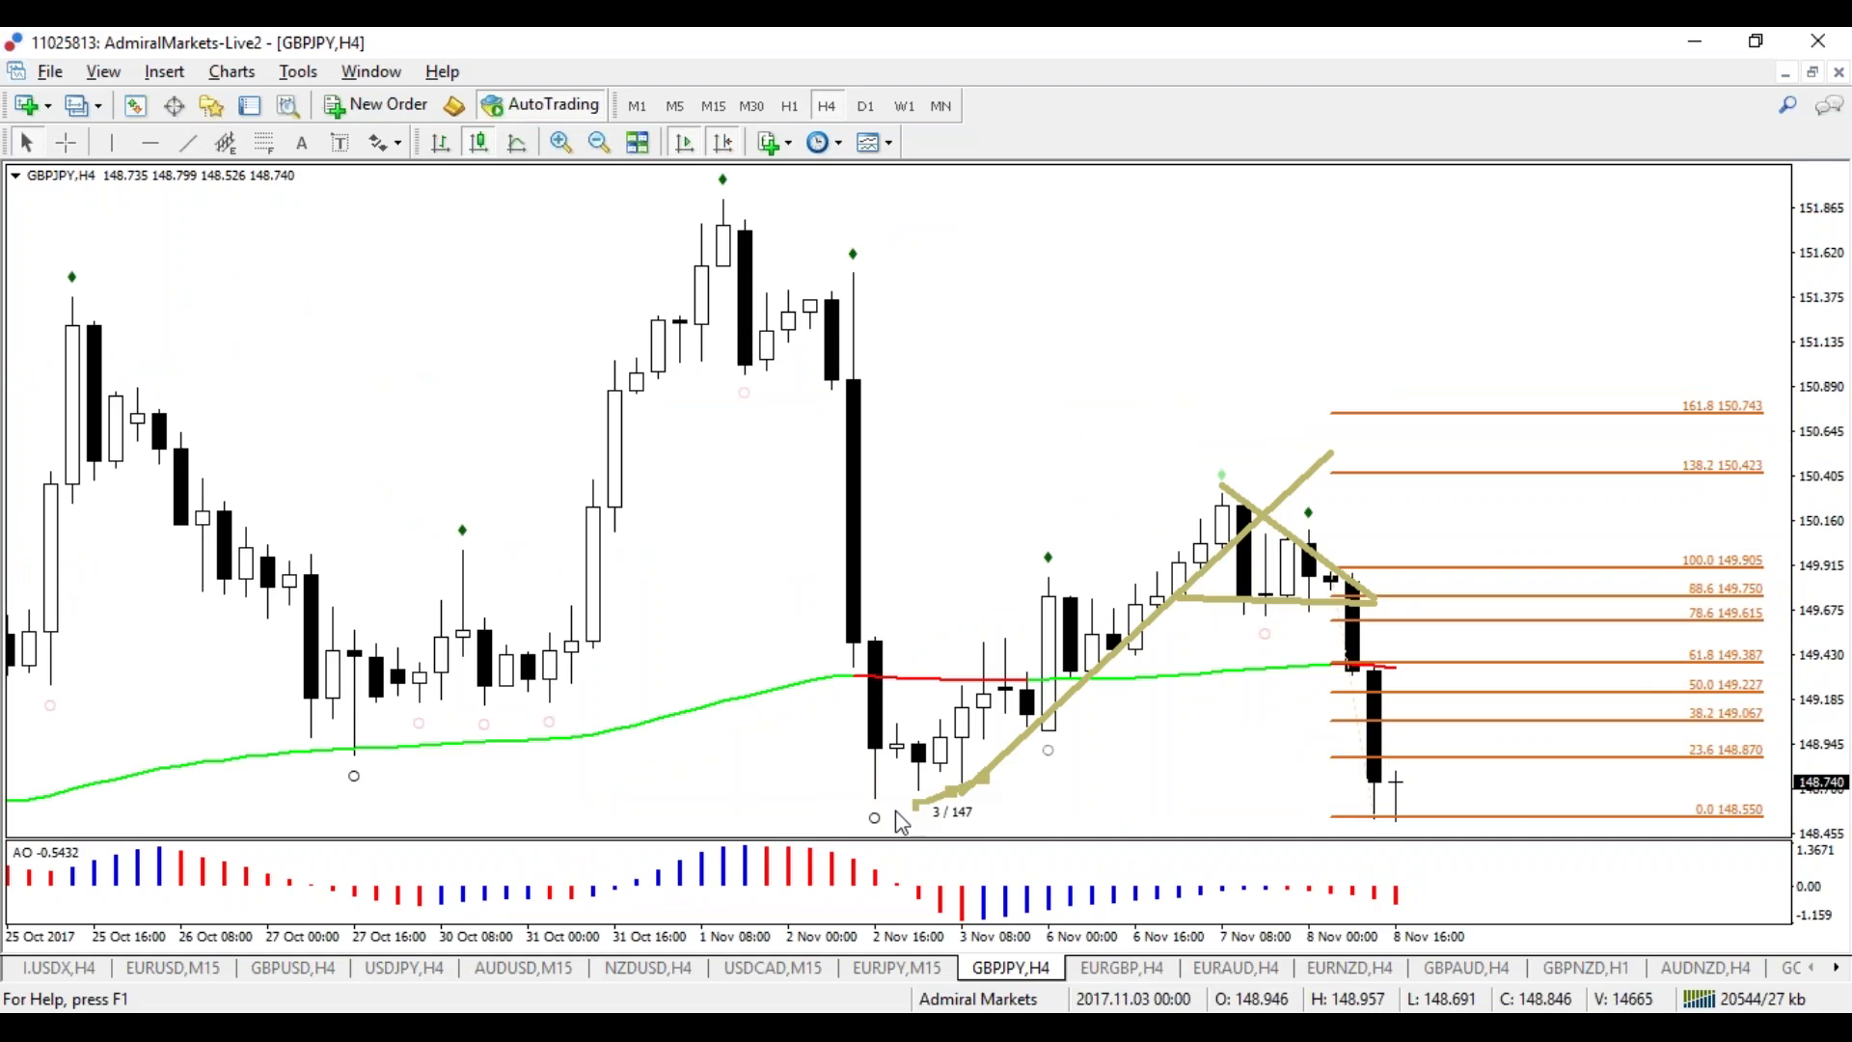
pyautogui.moveTo(918, 826); pyautogui.dragTo(1375, 547)
pyautogui.moveTo(964, 837); pyautogui.dragTo(962, 752)
pyautogui.scroll(1, 977, 851)
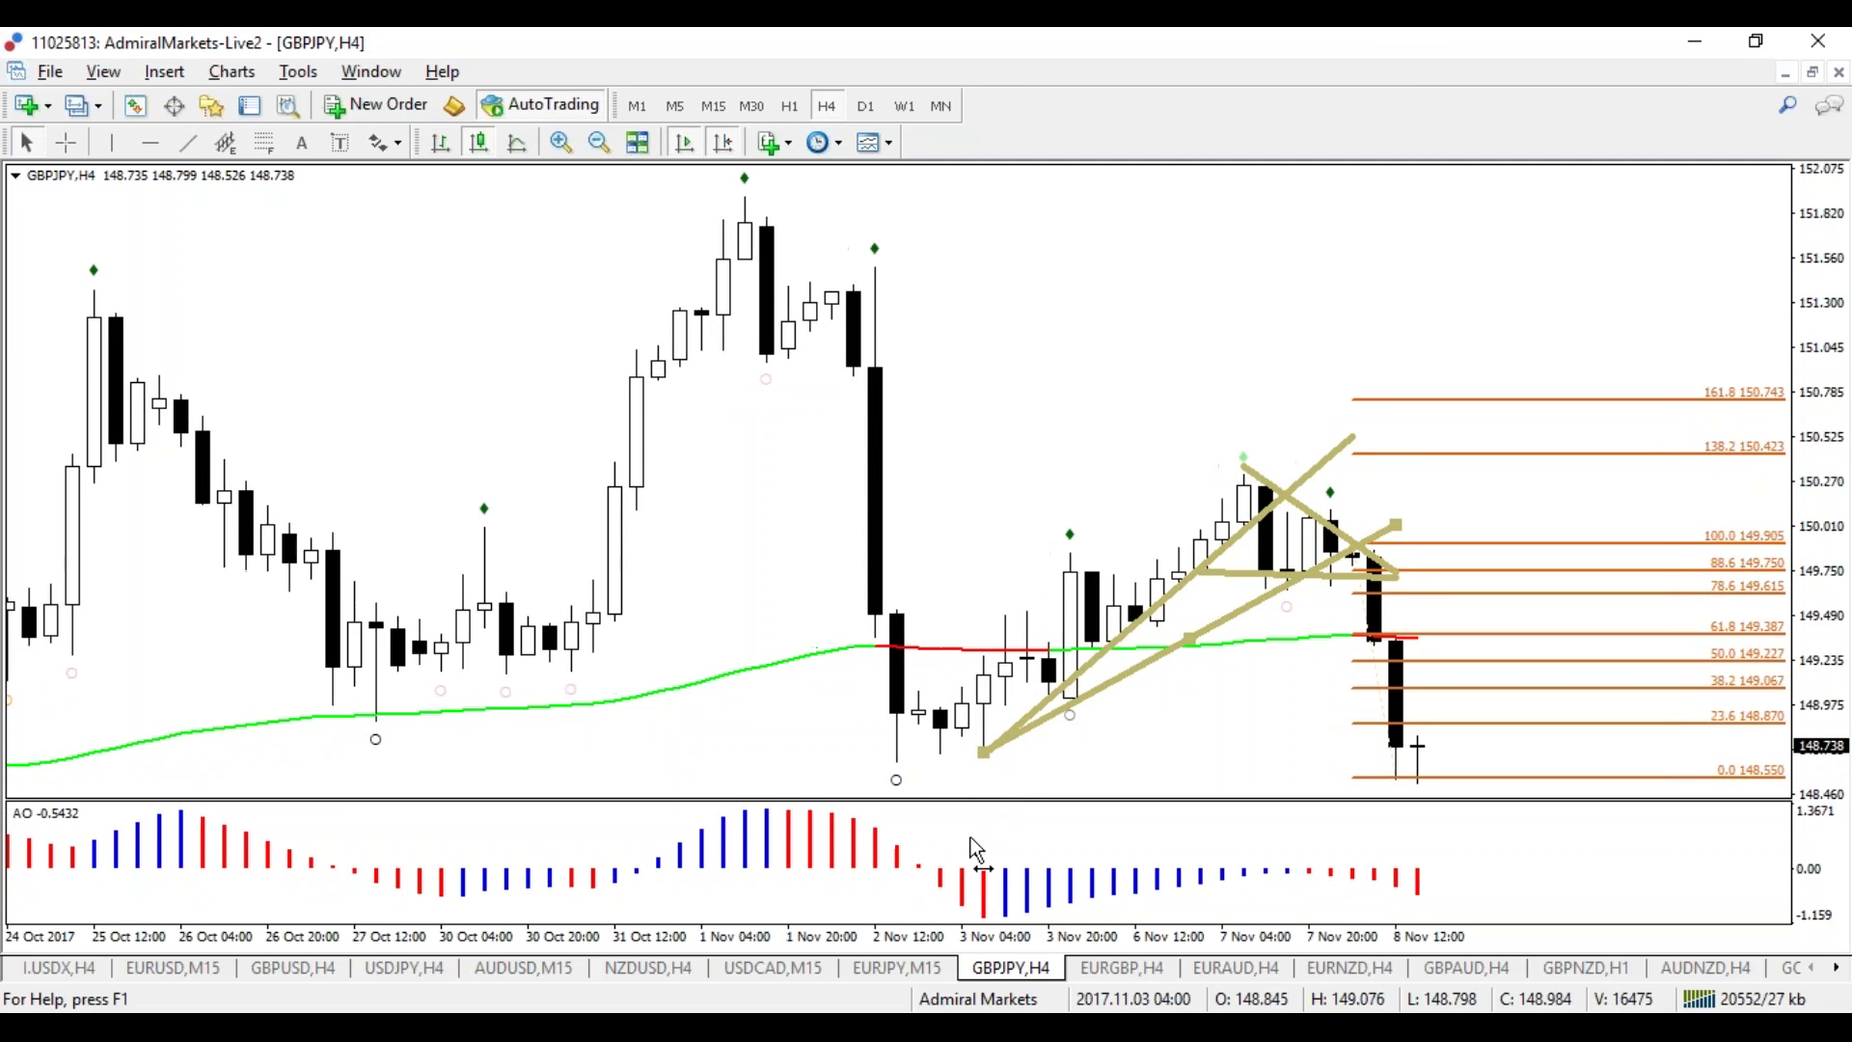
pyautogui.scroll(-1, 985, 825)
pyautogui.moveTo(986, 803); pyautogui.dragTo(985, 845)
# Step: Sketch marks at the 8 November breakdown and on the 7 November drop of the GBPJPY H4 chart, and clear them
pyautogui.moveTo(1386, 627)
pyautogui.mouseDown()
pyautogui.moveTo(1350, 583)
pyautogui.moveTo(1374, 690)
pyautogui.moveTo(1328, 614)
pyautogui.mouseUp()
pyautogui.press('e')
pyautogui.press('r')
pyautogui.moveTo(1257, 514); pyautogui.dragTo(1264, 567)
pyautogui.moveTo(1380, 579)
pyautogui.mouseDown()
pyautogui.moveTo(1336, 583)
pyautogui.moveTo(1351, 569)
pyautogui.mouseUp()
pyautogui.press('e')
# Step: On the GBPJPY H1 chart, adjust both ends of the nearly horizontal trend line and draw a short rising one beneath the 7–8 November lows
pyautogui.click(789, 106)
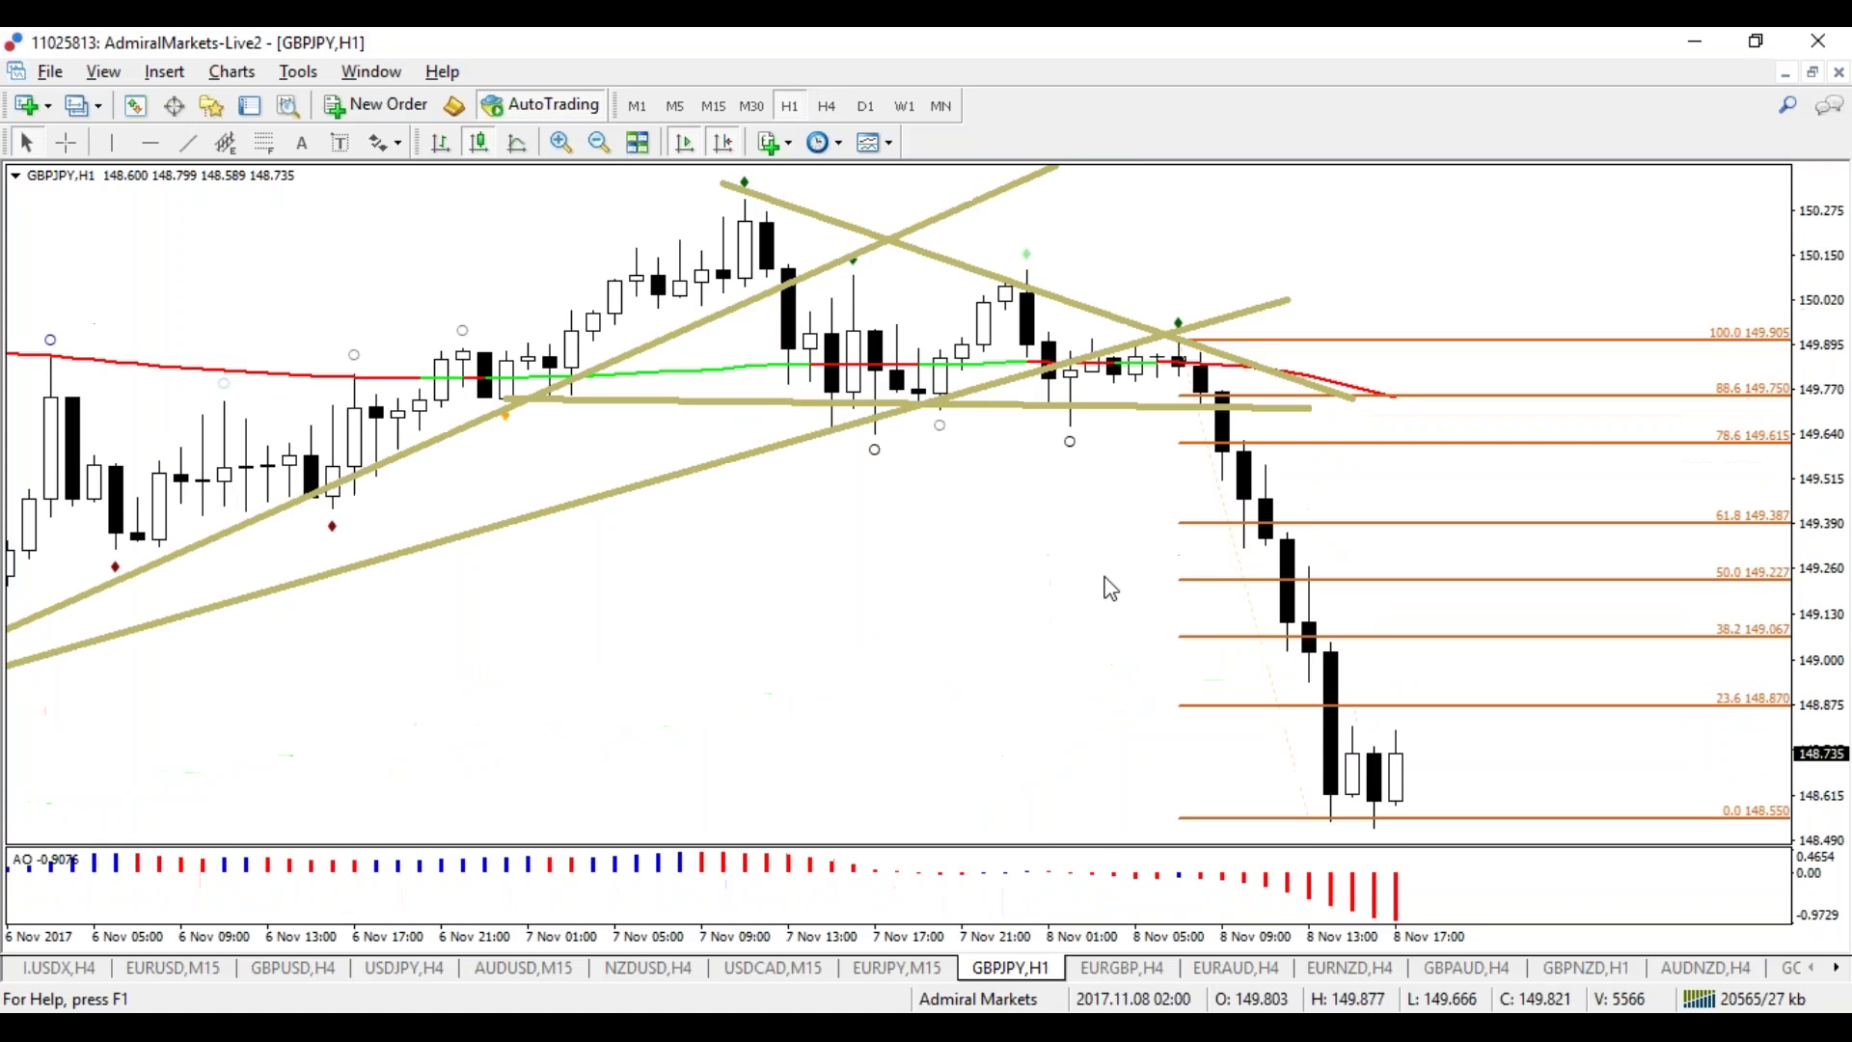
pyautogui.doubleClick(1227, 408)
pyautogui.moveTo(502, 400); pyautogui.dragTo(481, 401)
pyautogui.moveTo(1310, 407); pyautogui.dragTo(1224, 394)
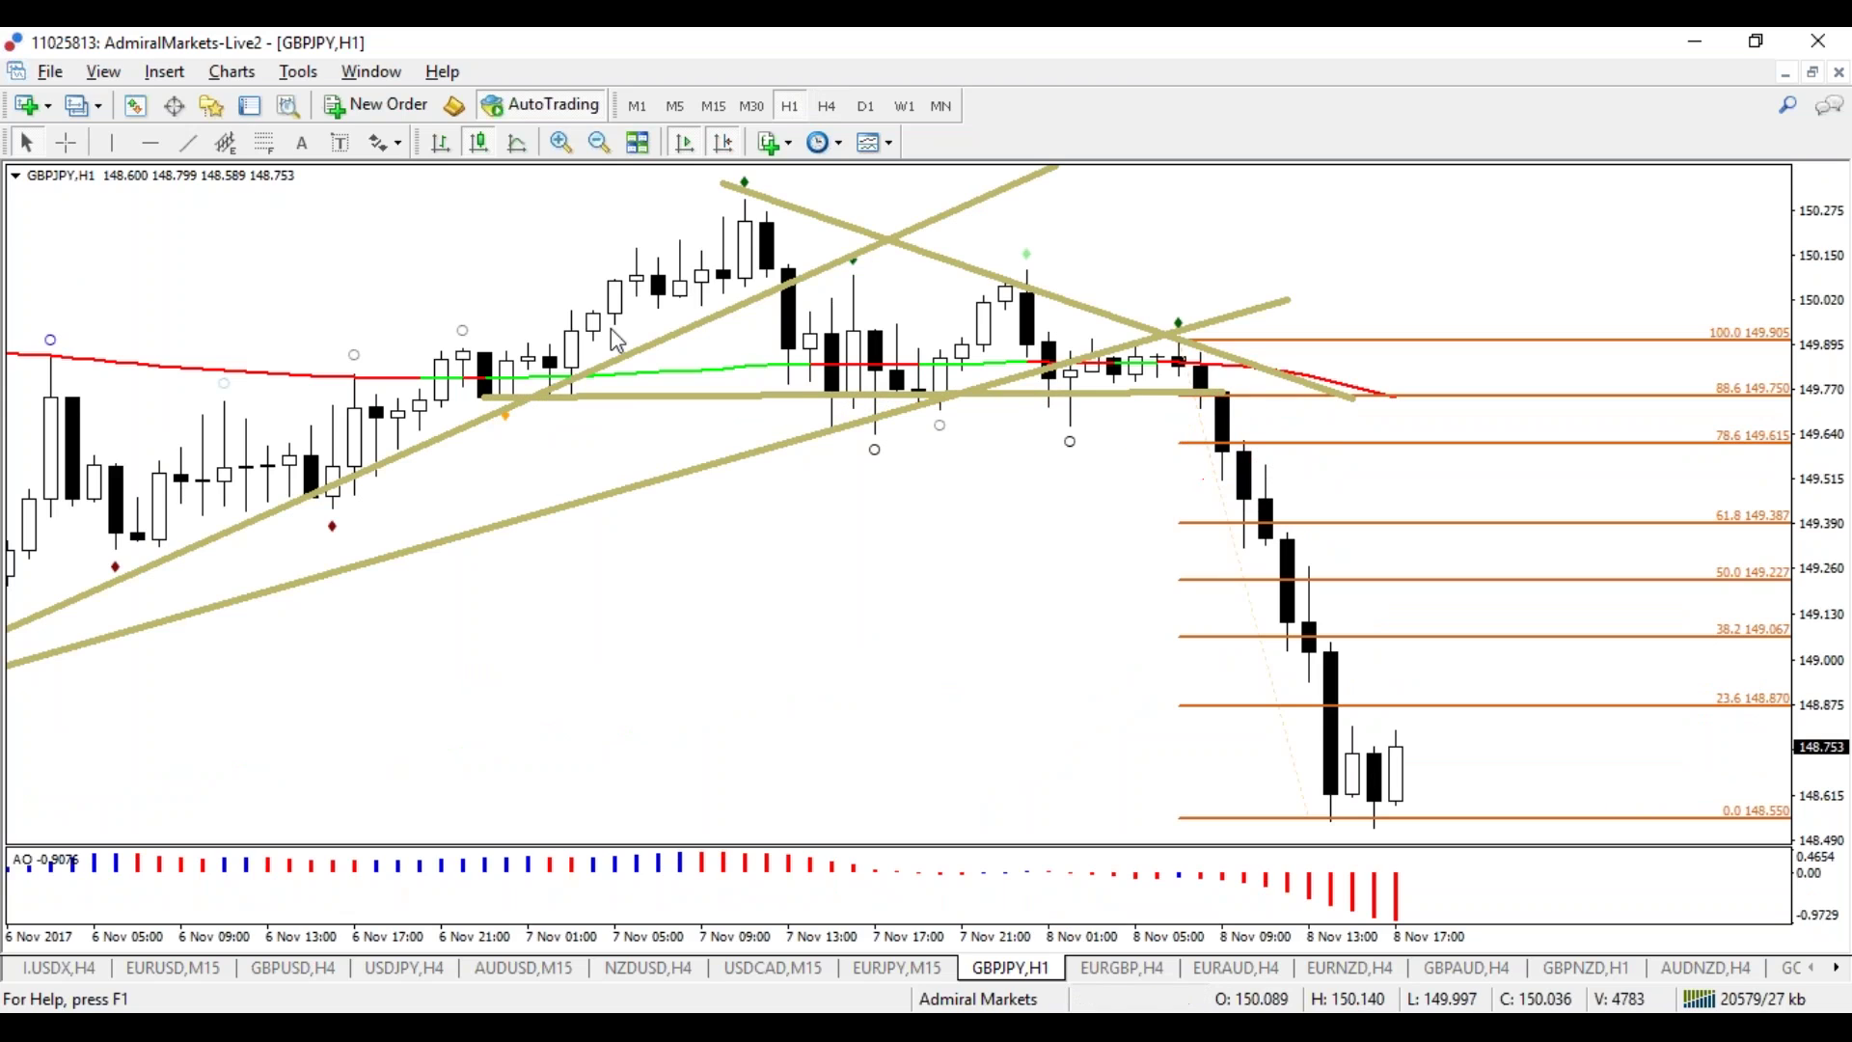
pyautogui.click(188, 143)
pyautogui.moveTo(875, 447)
pyautogui.mouseDown()
pyautogui.moveTo(1254, 371)
pyautogui.moveTo(1205, 386)
pyautogui.mouseUp()
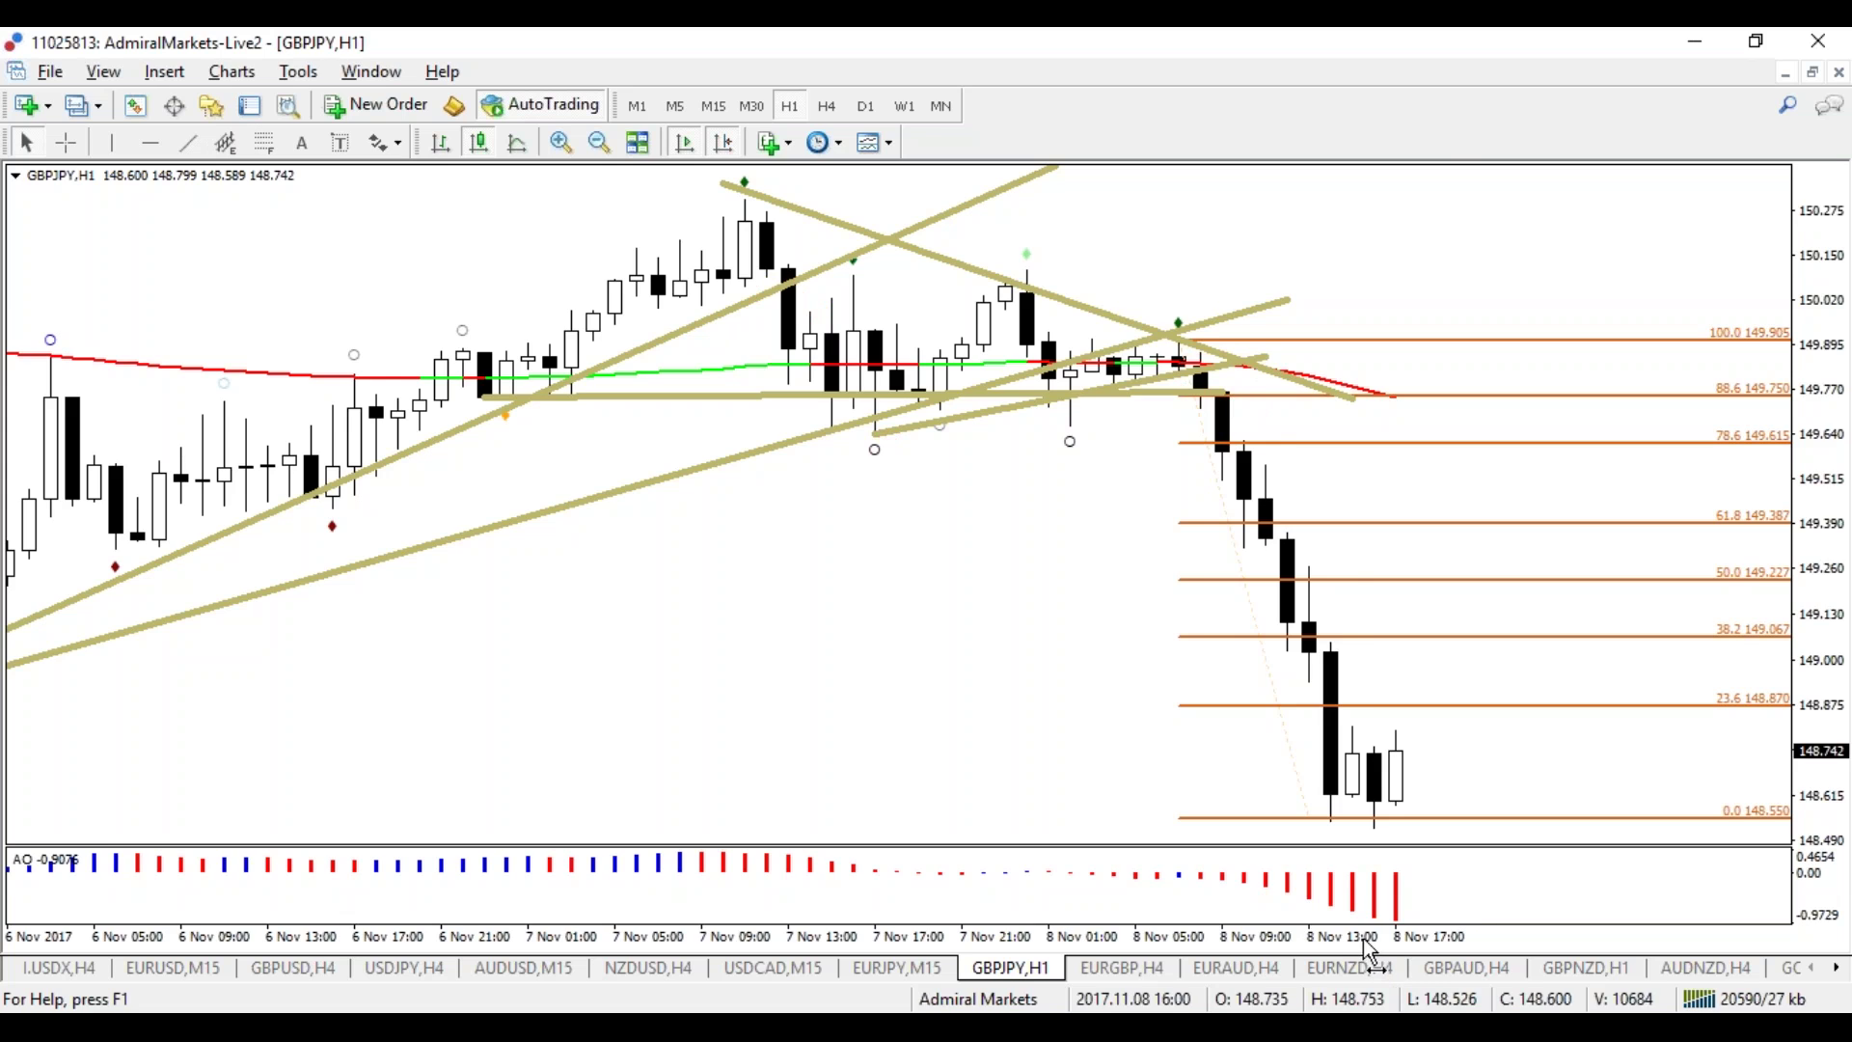
# Step: Sketch in red the 8 November drop with a zigzag pullback to the 38.2 level, and a rising channel from the low, clearing both
pyautogui.press('-')
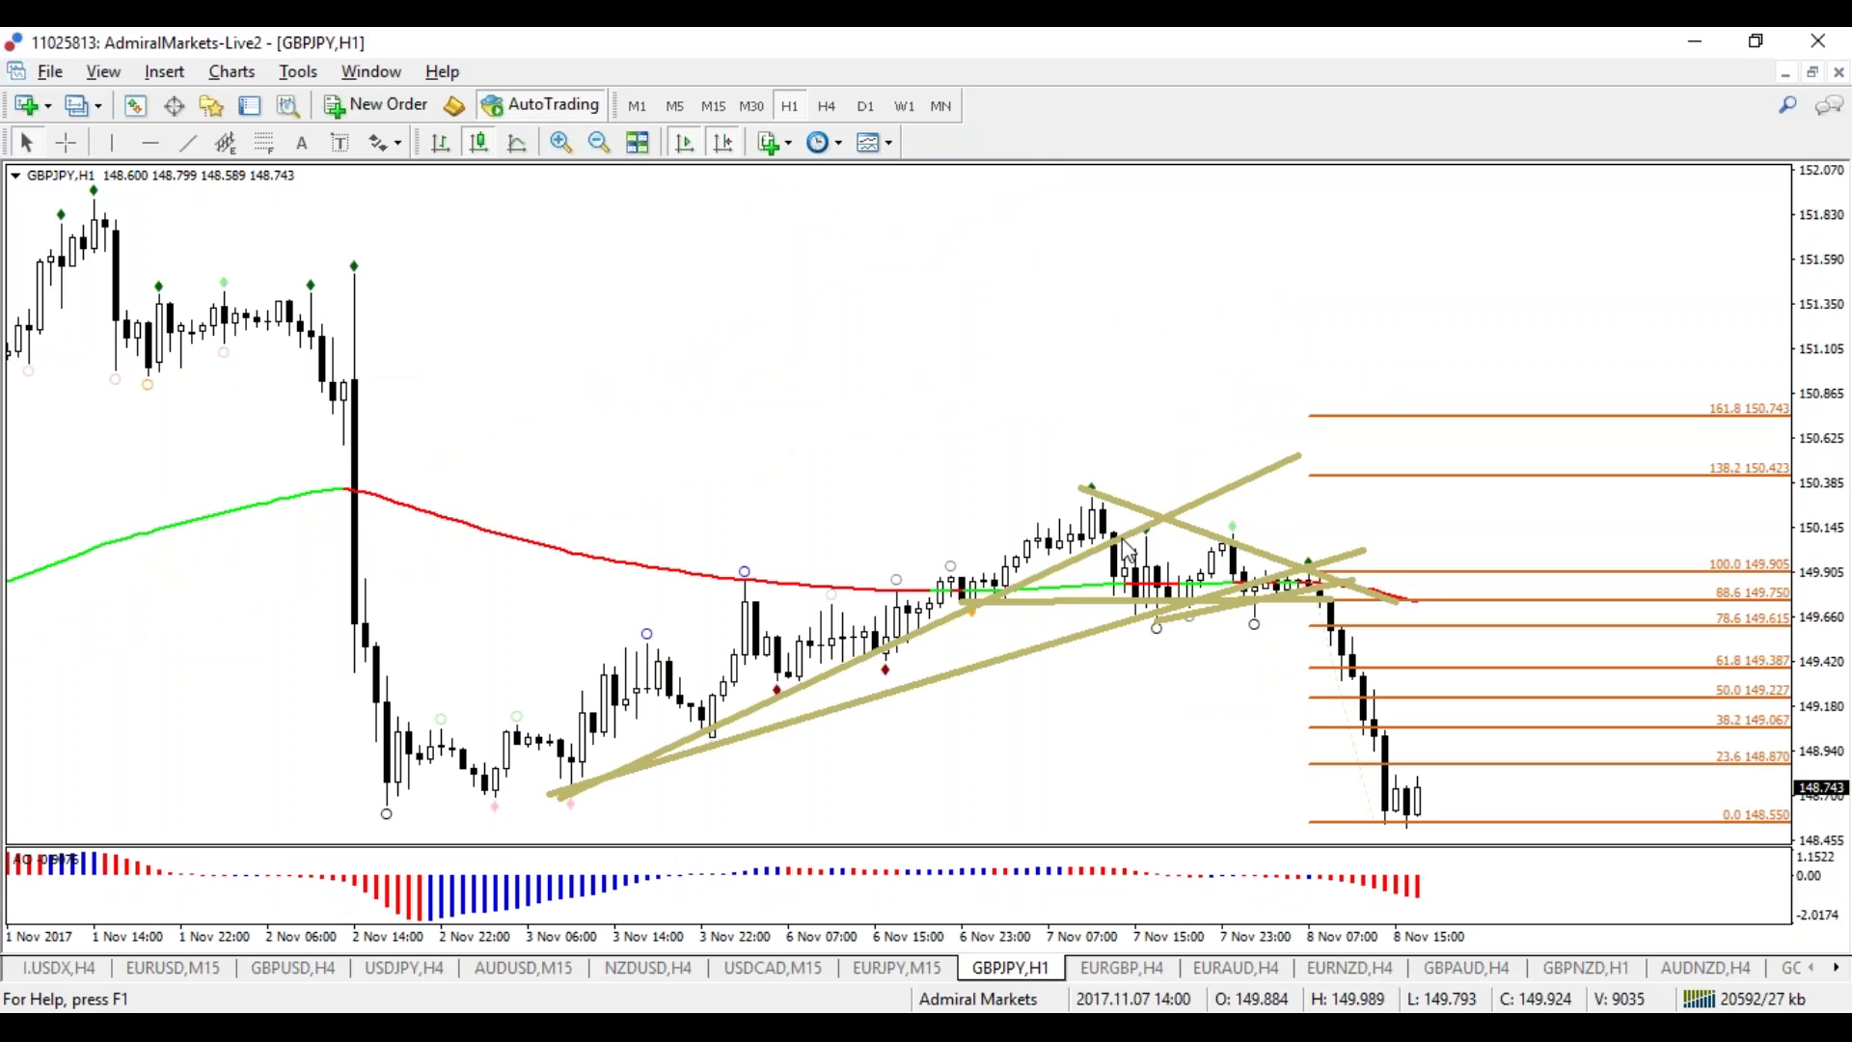
pyautogui.moveTo(1306, 600)
pyautogui.mouseDown()
pyautogui.moveTo(1385, 789)
pyautogui.moveTo(1320, 806)
pyautogui.moveTo(1582, 721)
pyautogui.mouseUp()
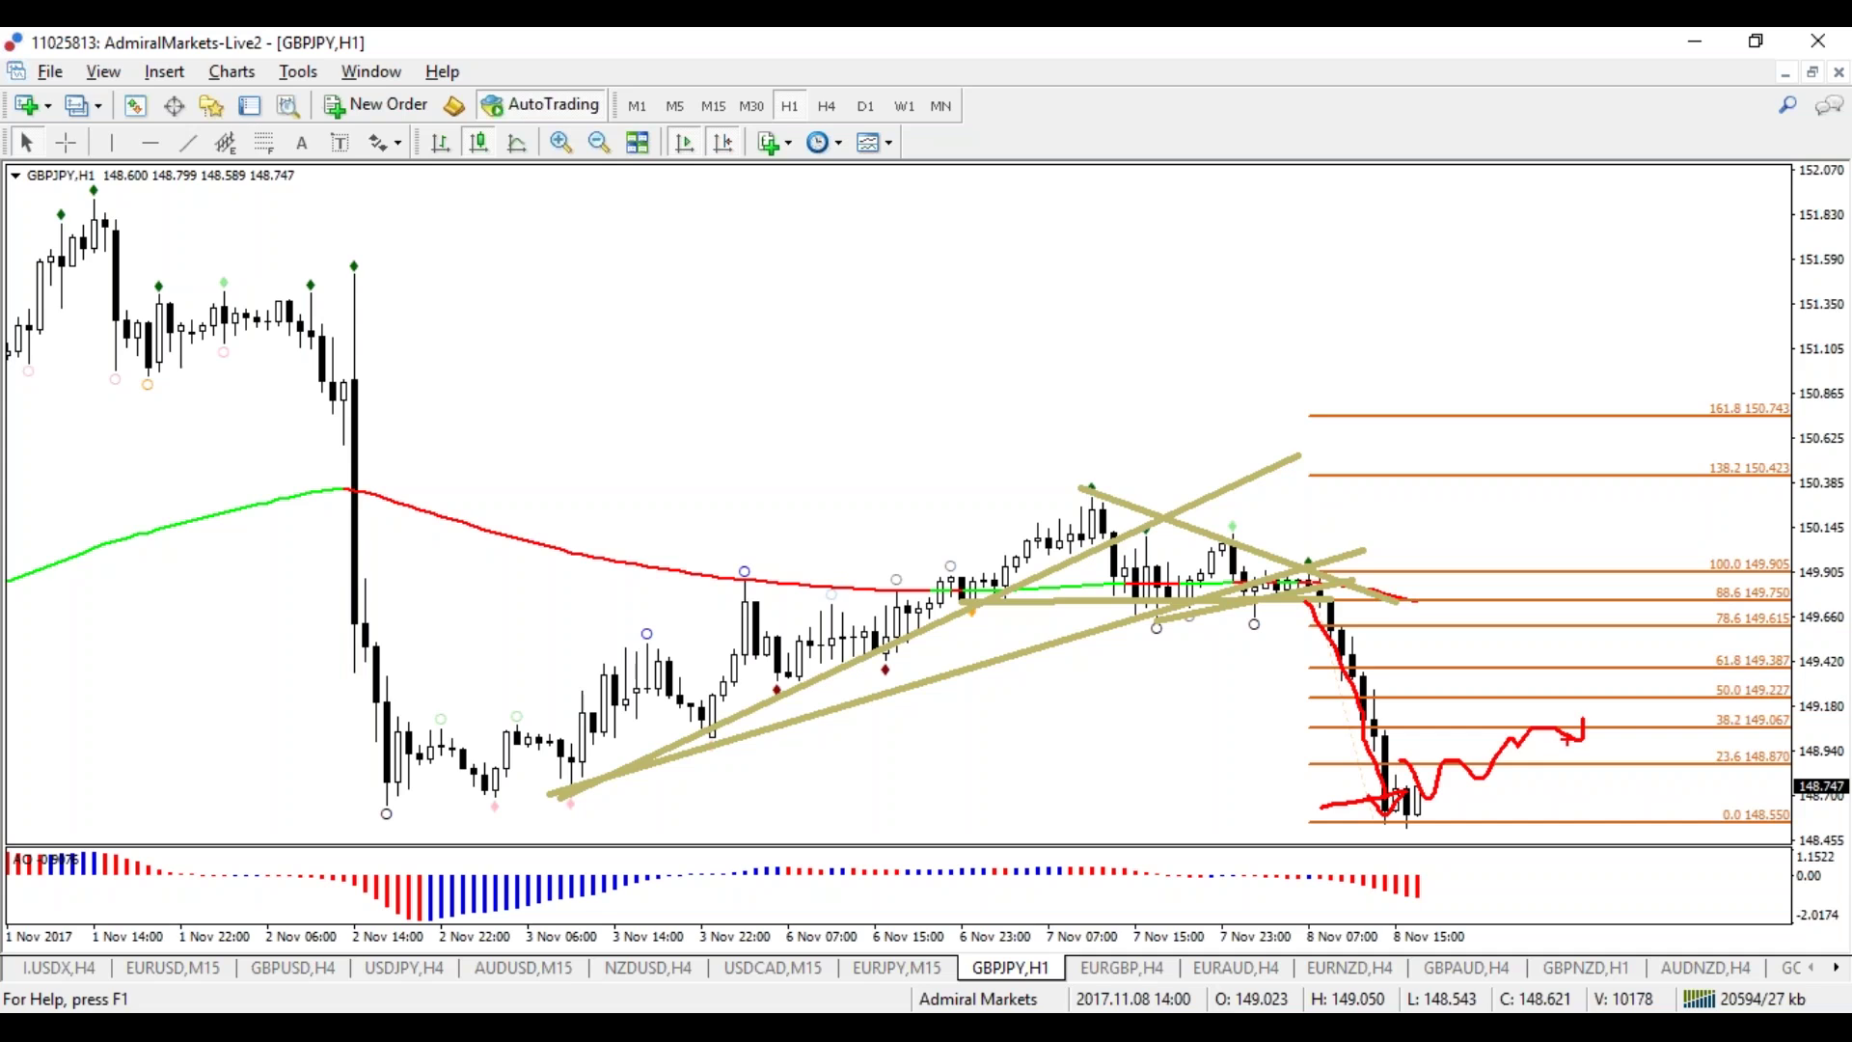
pyautogui.press('Escape')
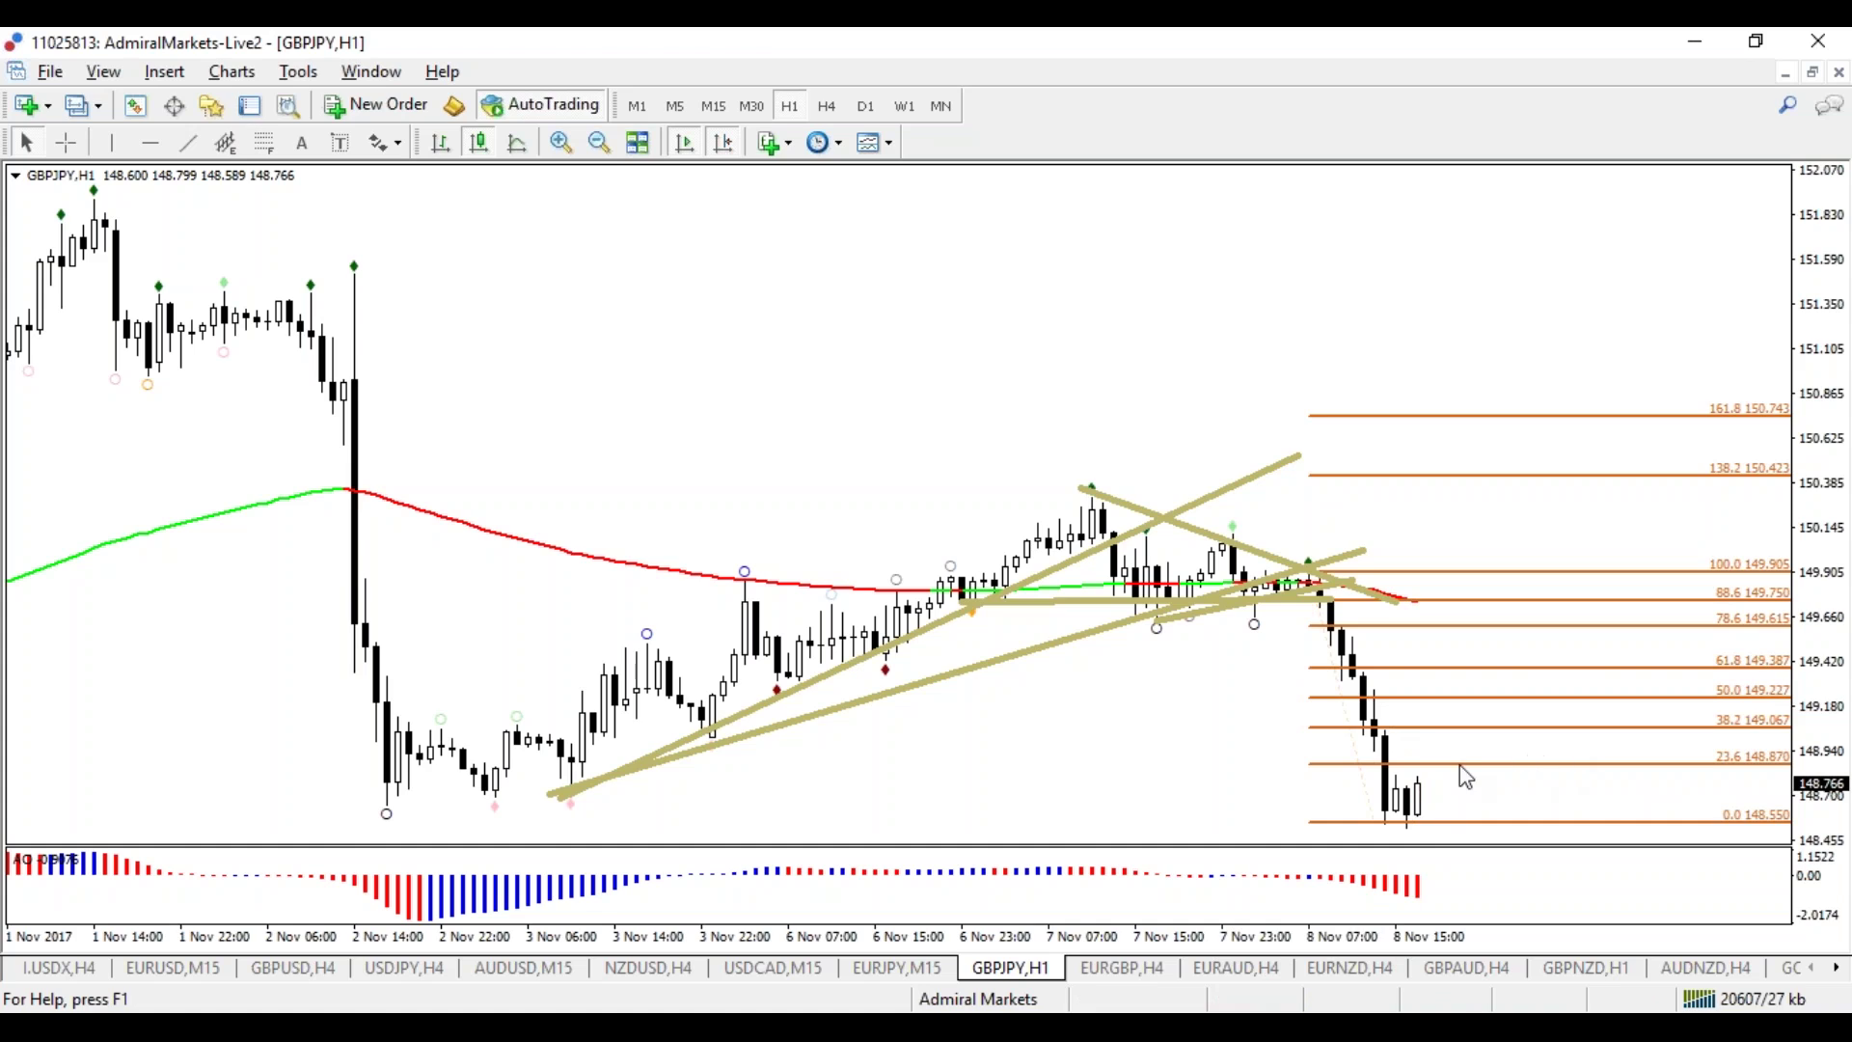
pyautogui.moveTo(1410, 810); pyautogui.dragTo(1519, 735)
pyautogui.moveTo(1389, 772)
pyautogui.mouseDown()
pyautogui.moveTo(1555, 720)
pyautogui.moveTo(1338, 820)
pyautogui.mouseUp()
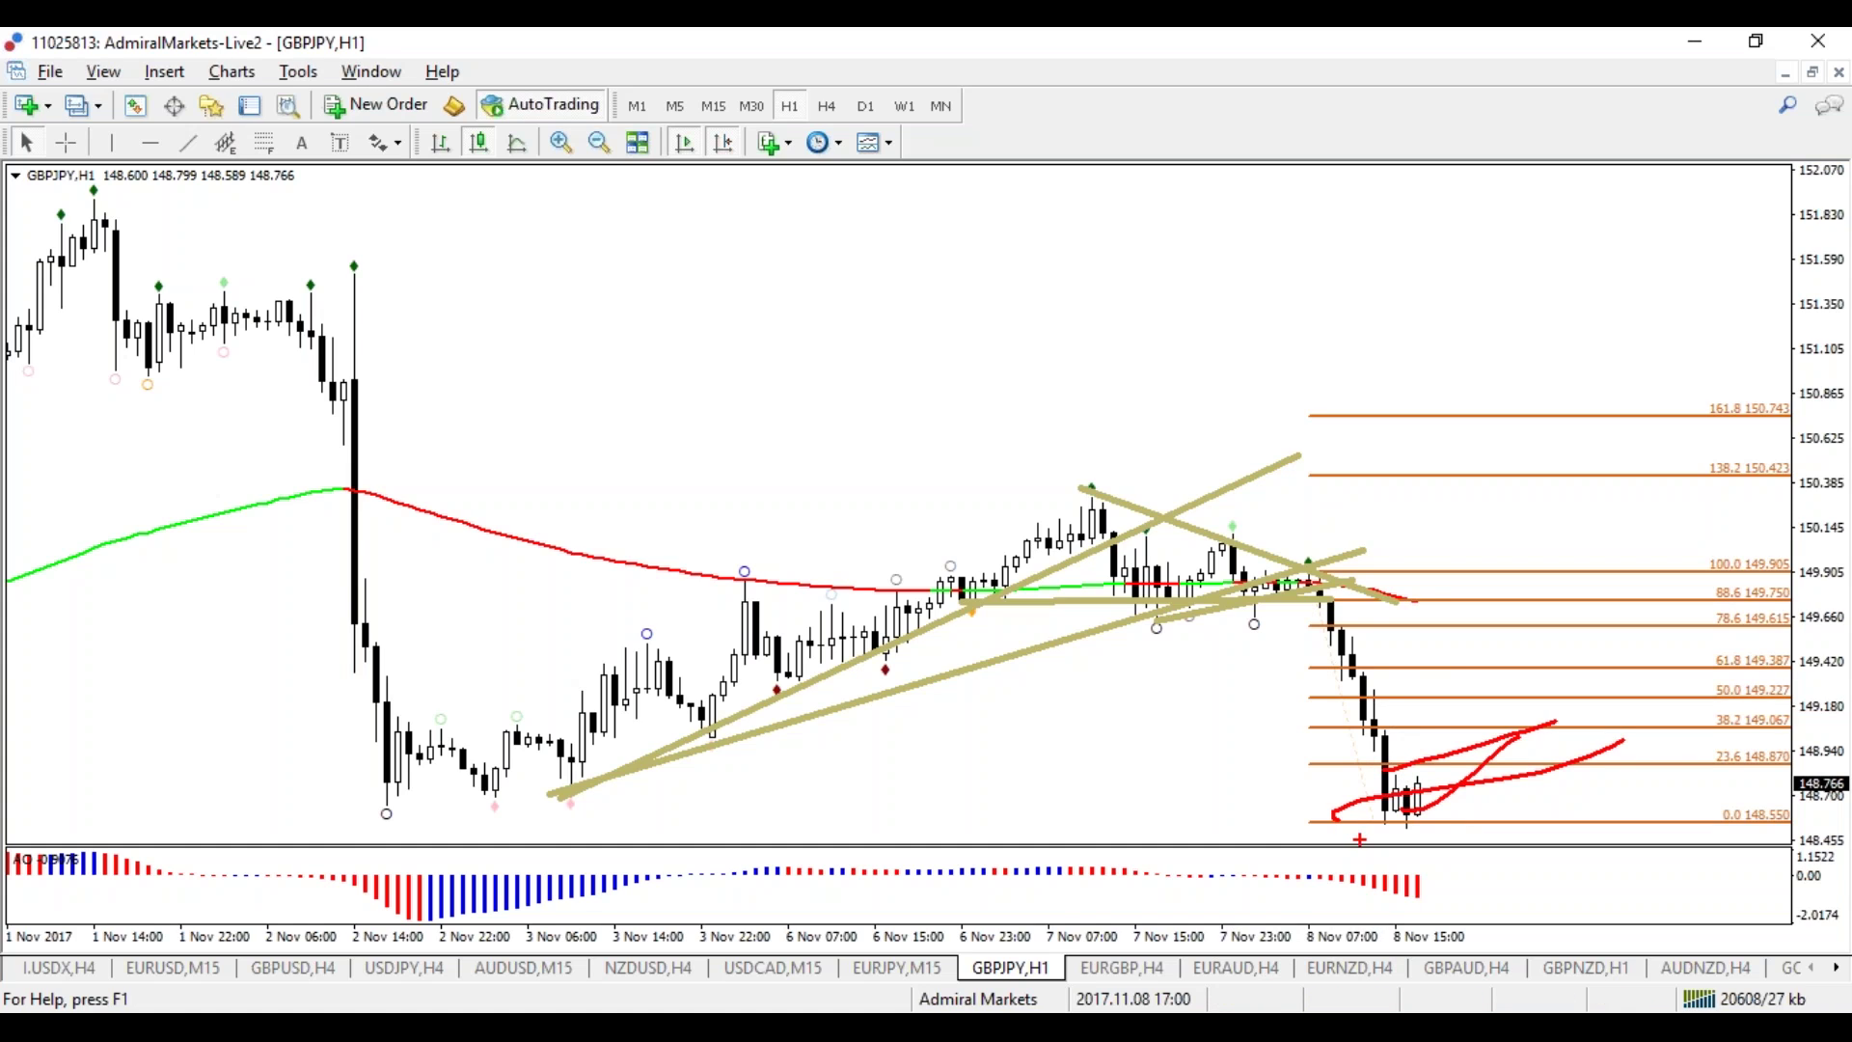
pyautogui.press('Escape')
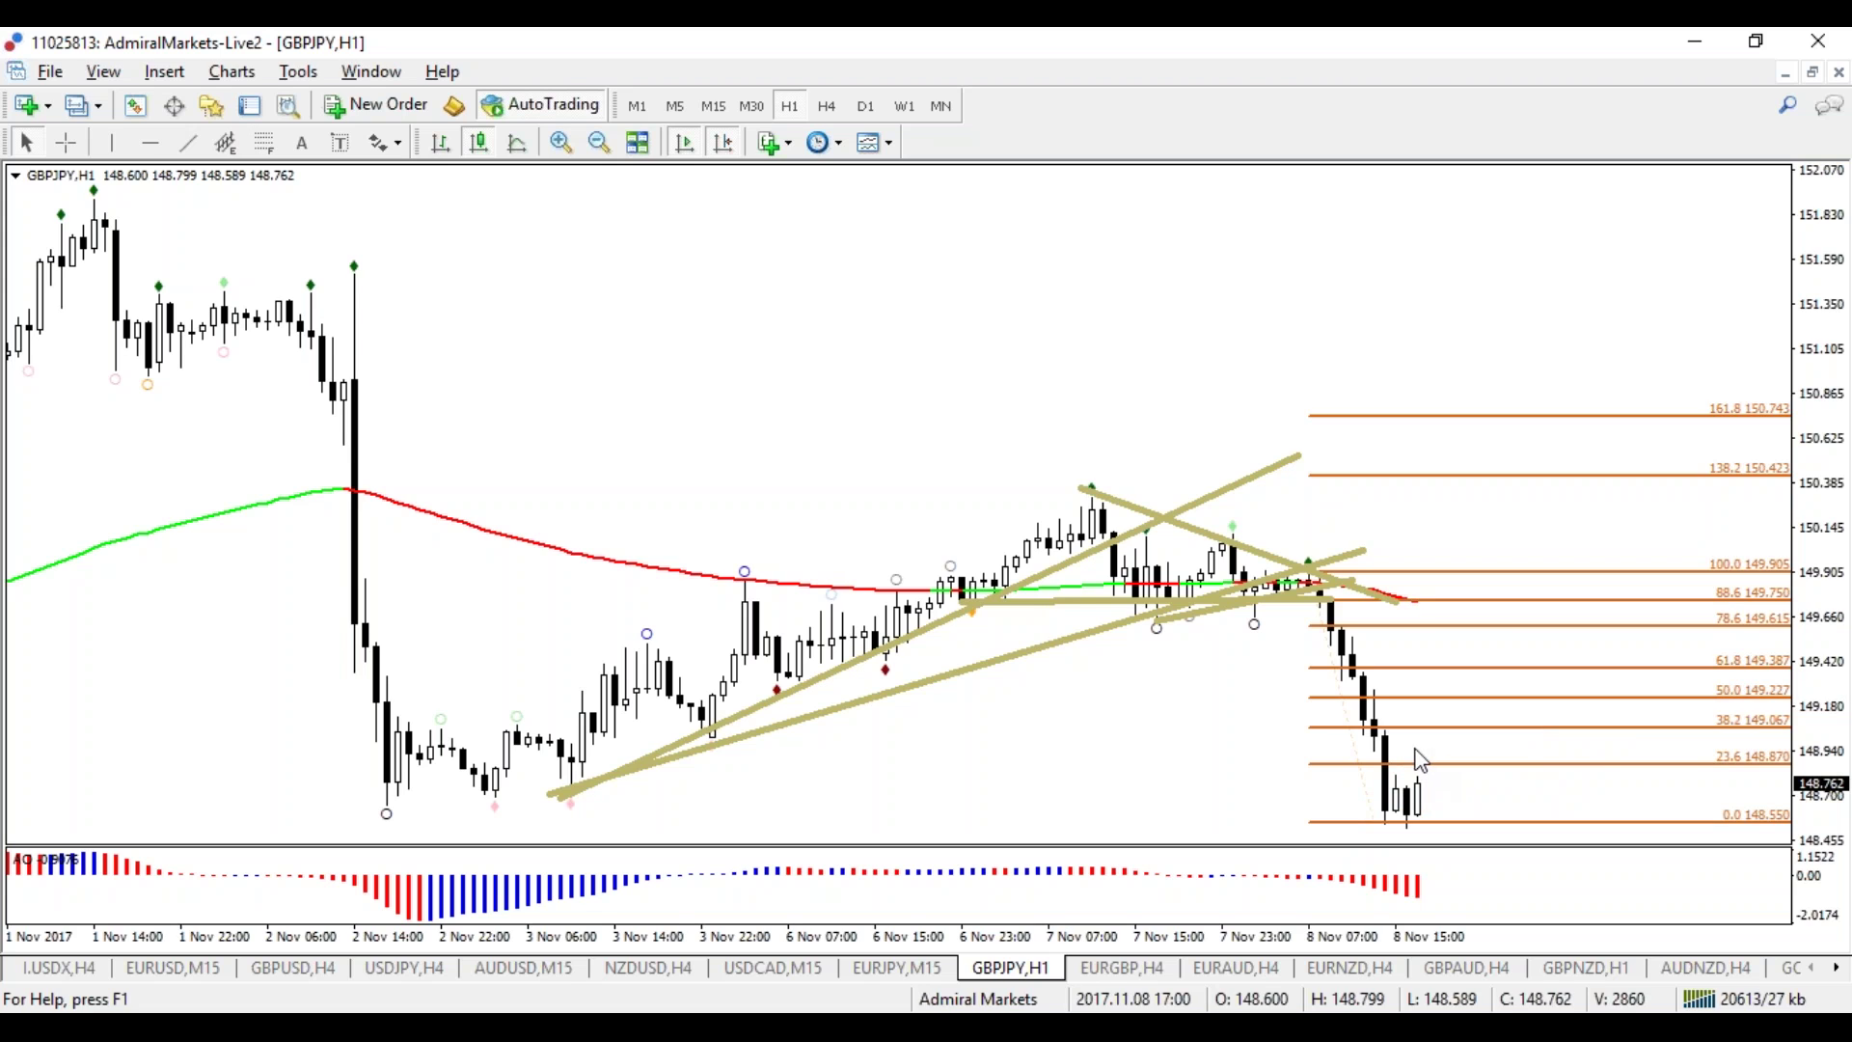
# Step: On the EURJPY H4 chart, sketch a drop below the purple support lines and a blue mark along the 0.0 level, clearing both
pyautogui.click(898, 972)
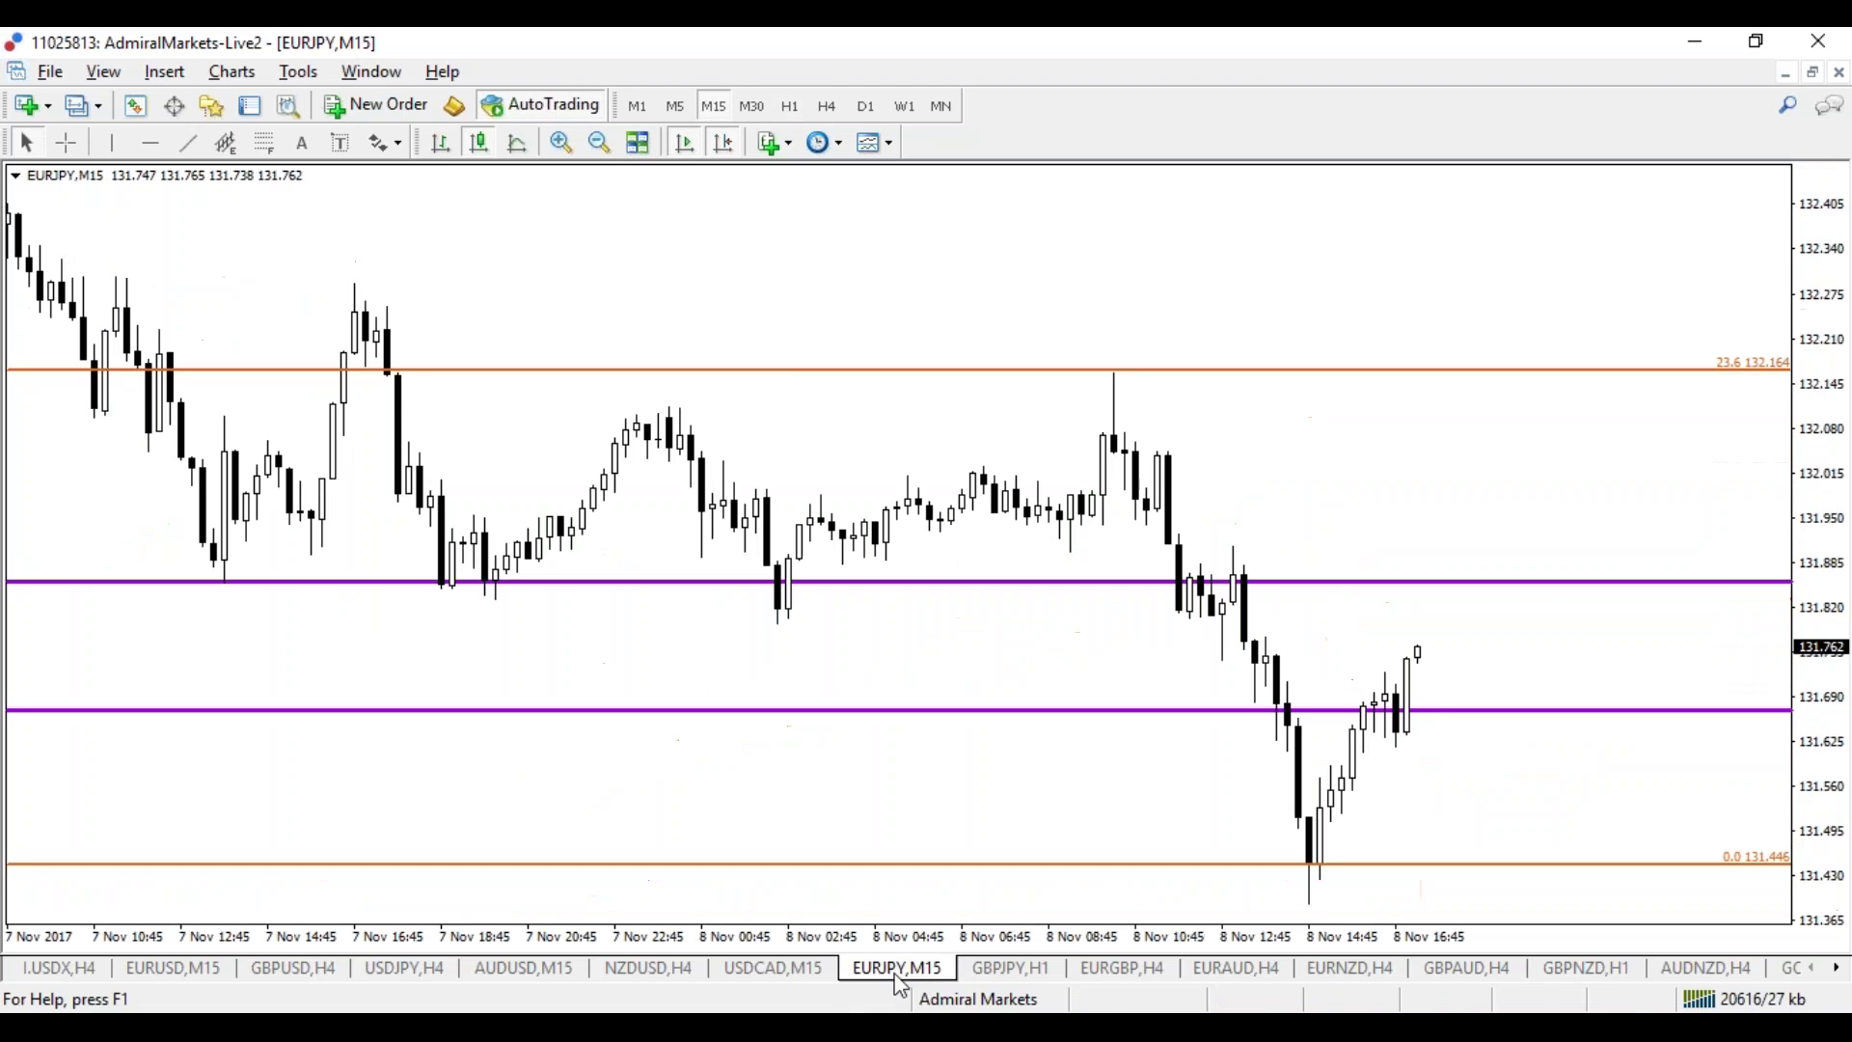
pyautogui.click(826, 106)
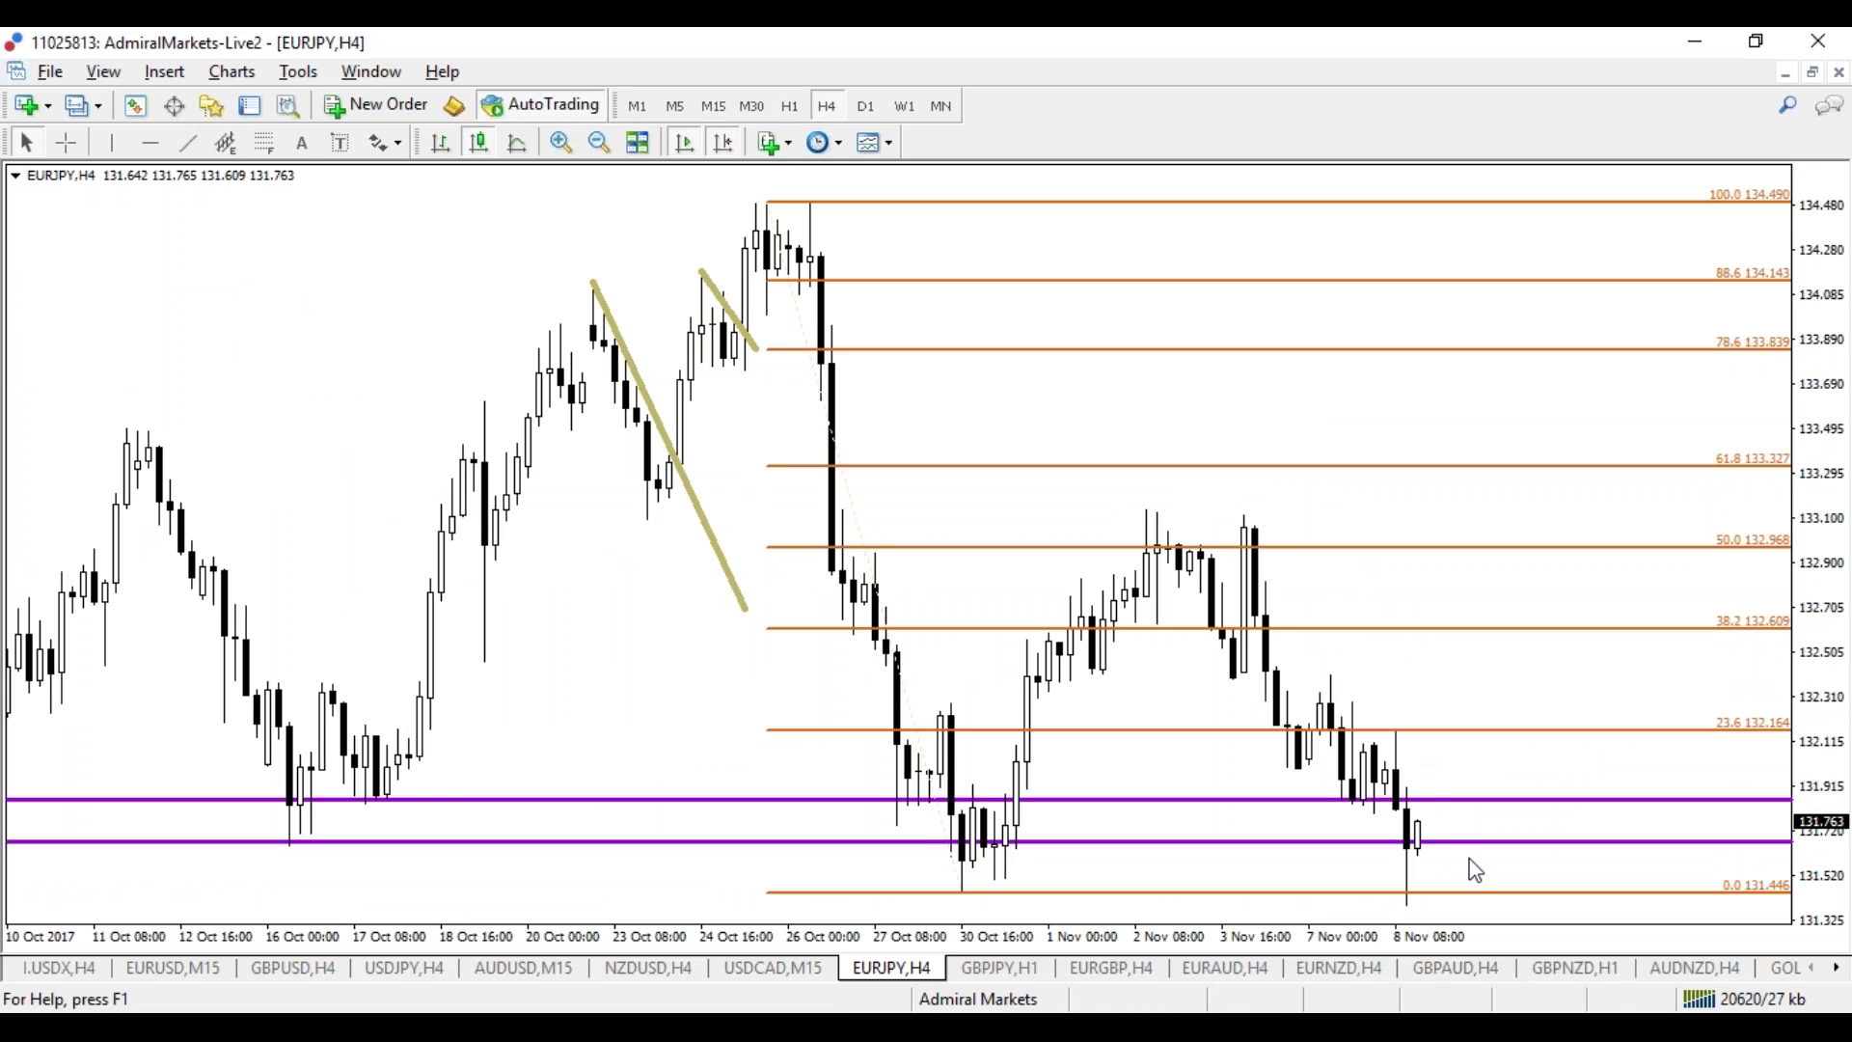
pyautogui.moveTo(1421, 845)
pyautogui.mouseDown()
pyautogui.moveTo(1451, 1008)
pyautogui.moveTo(1555, 1010)
pyautogui.mouseUp()
pyautogui.press('e')
pyautogui.moveTo(1324, 891); pyautogui.dragTo(1401, 909)
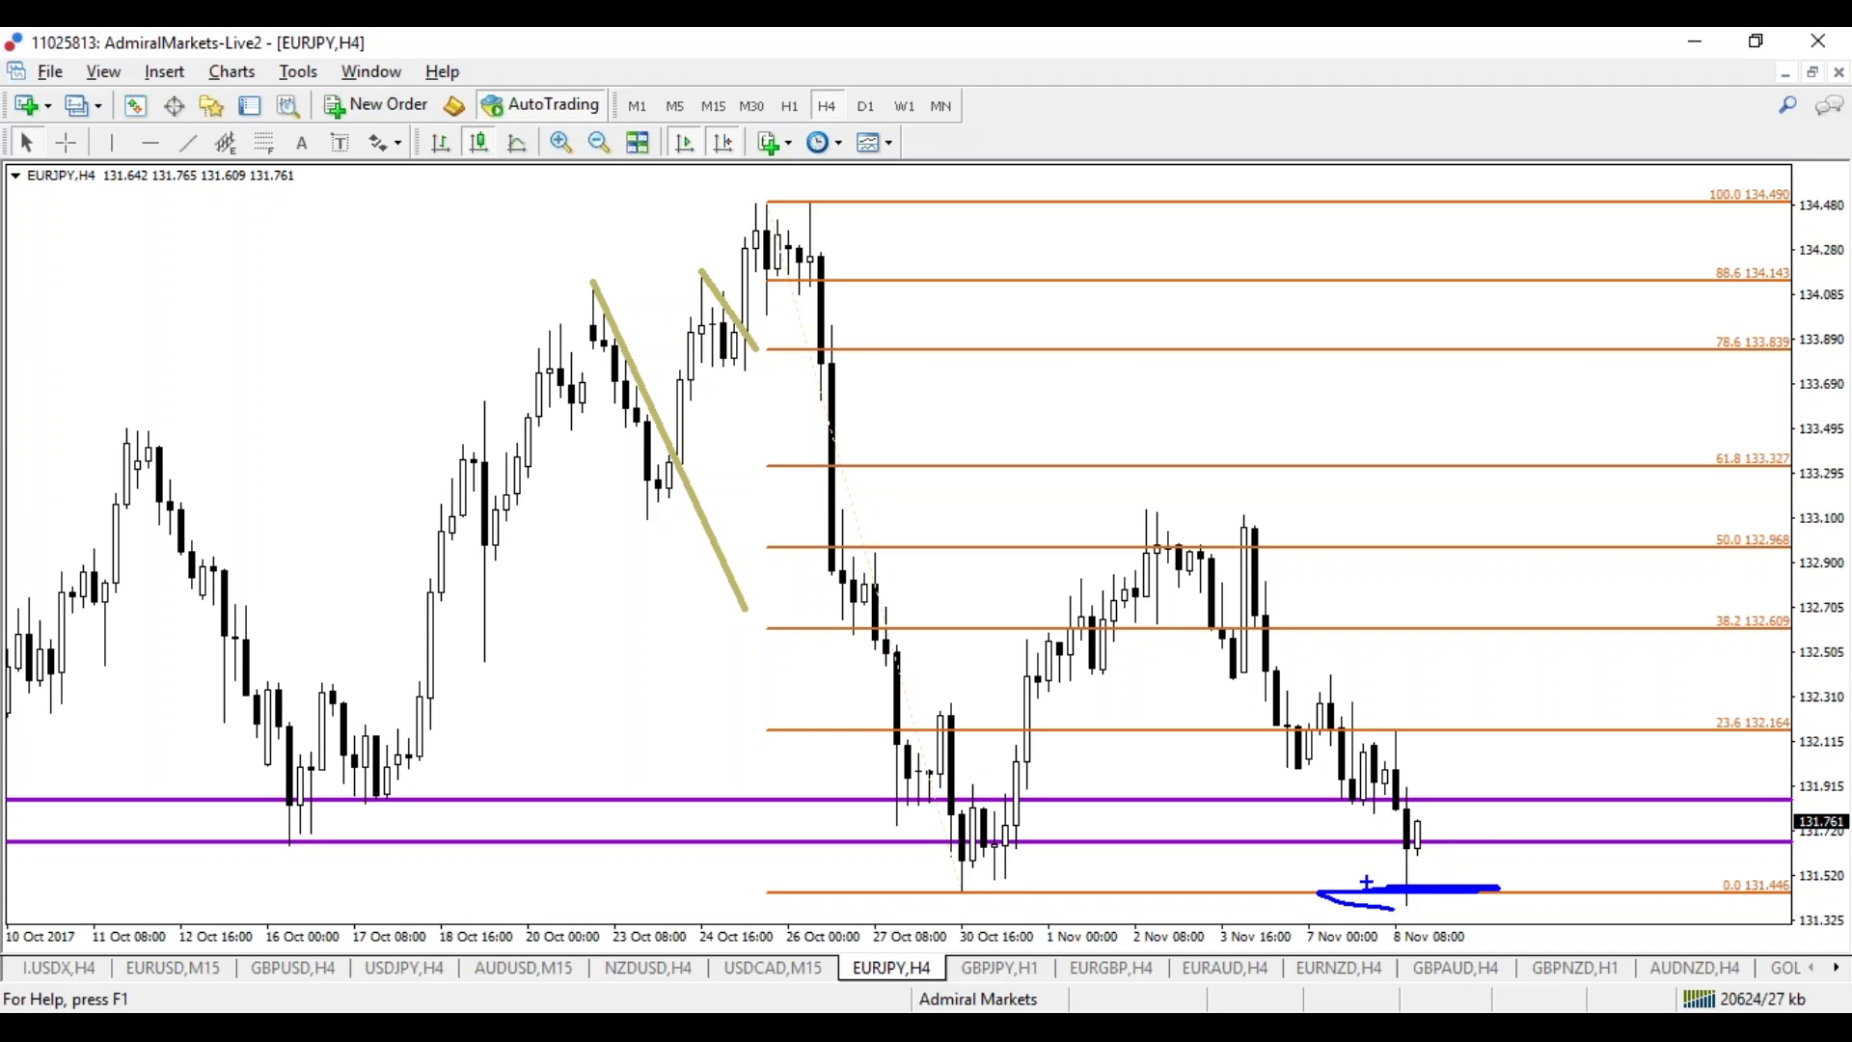
pyautogui.press('e')
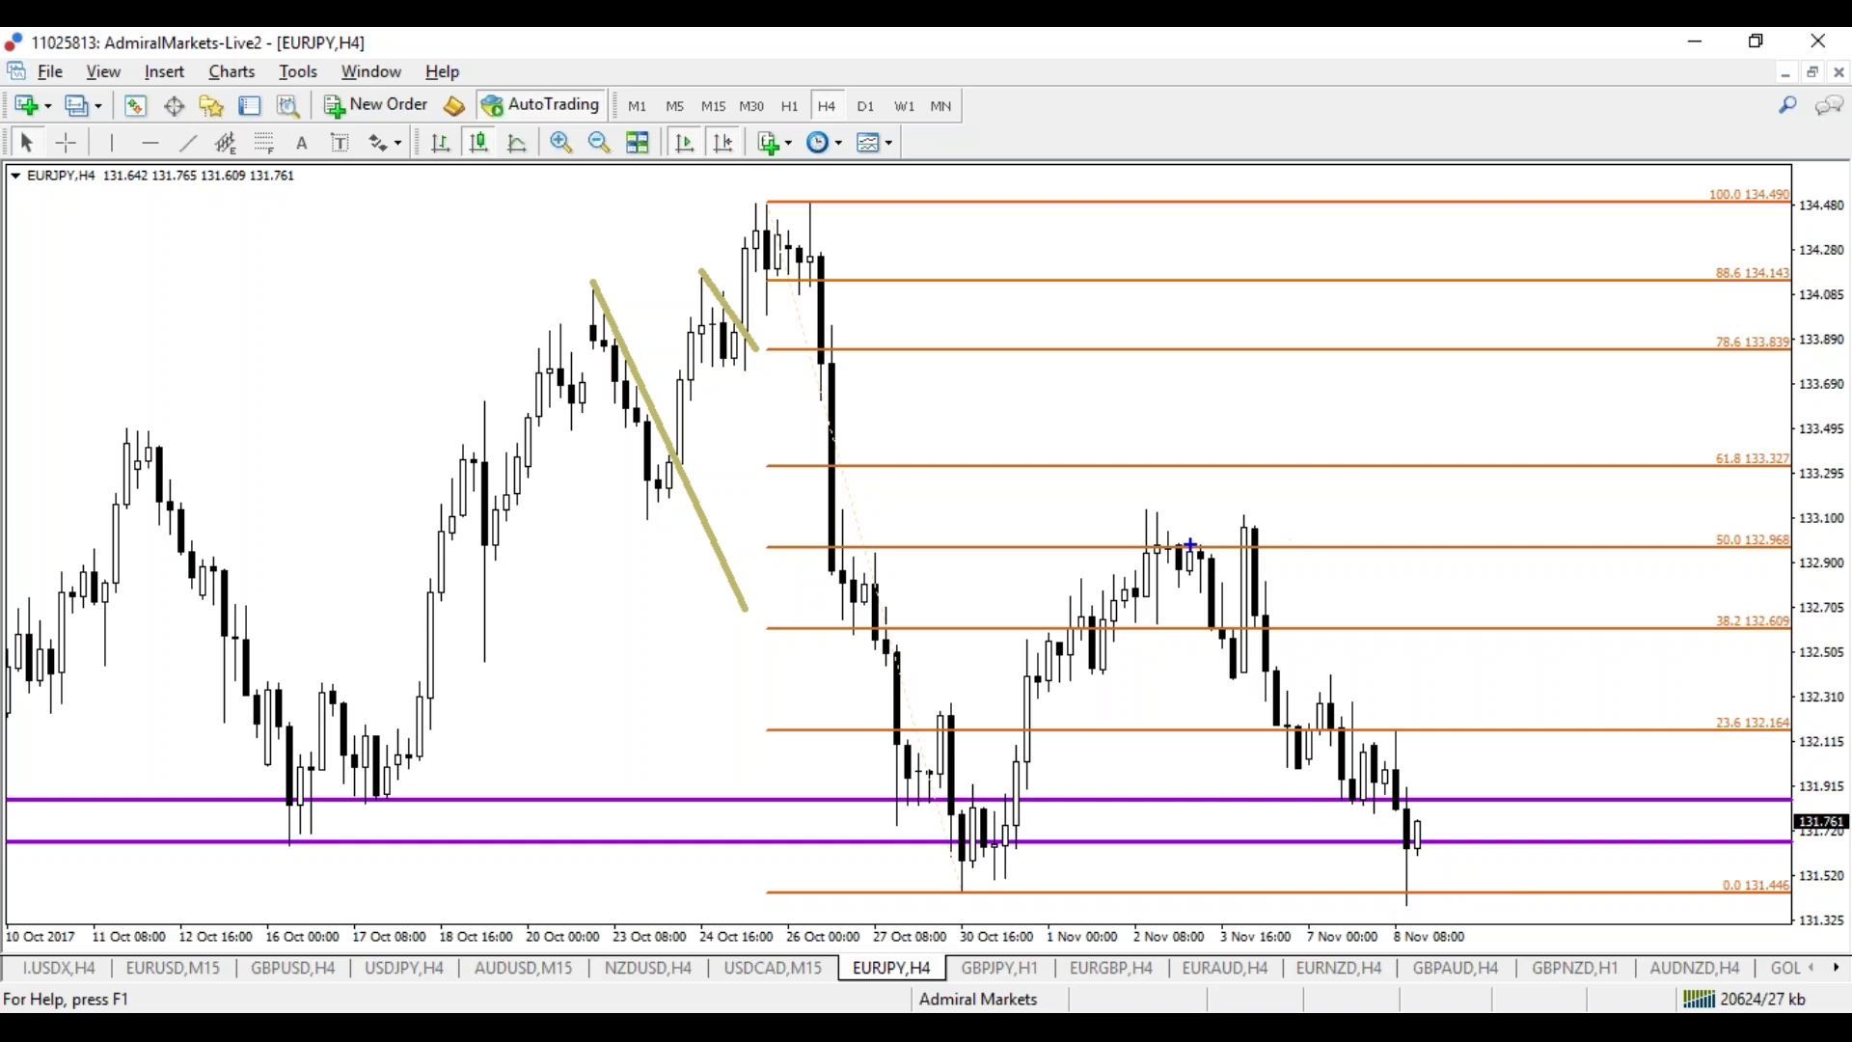
# Step: Sketch red marks at the highs near the 50.0 and 23.6 levels plus a break below support with a retest, and clear them
pyautogui.moveTo(1245, 549)
pyautogui.mouseDown()
pyautogui.moveTo(1283, 551)
pyautogui.moveTo(1196, 569)
pyautogui.mouseUp()
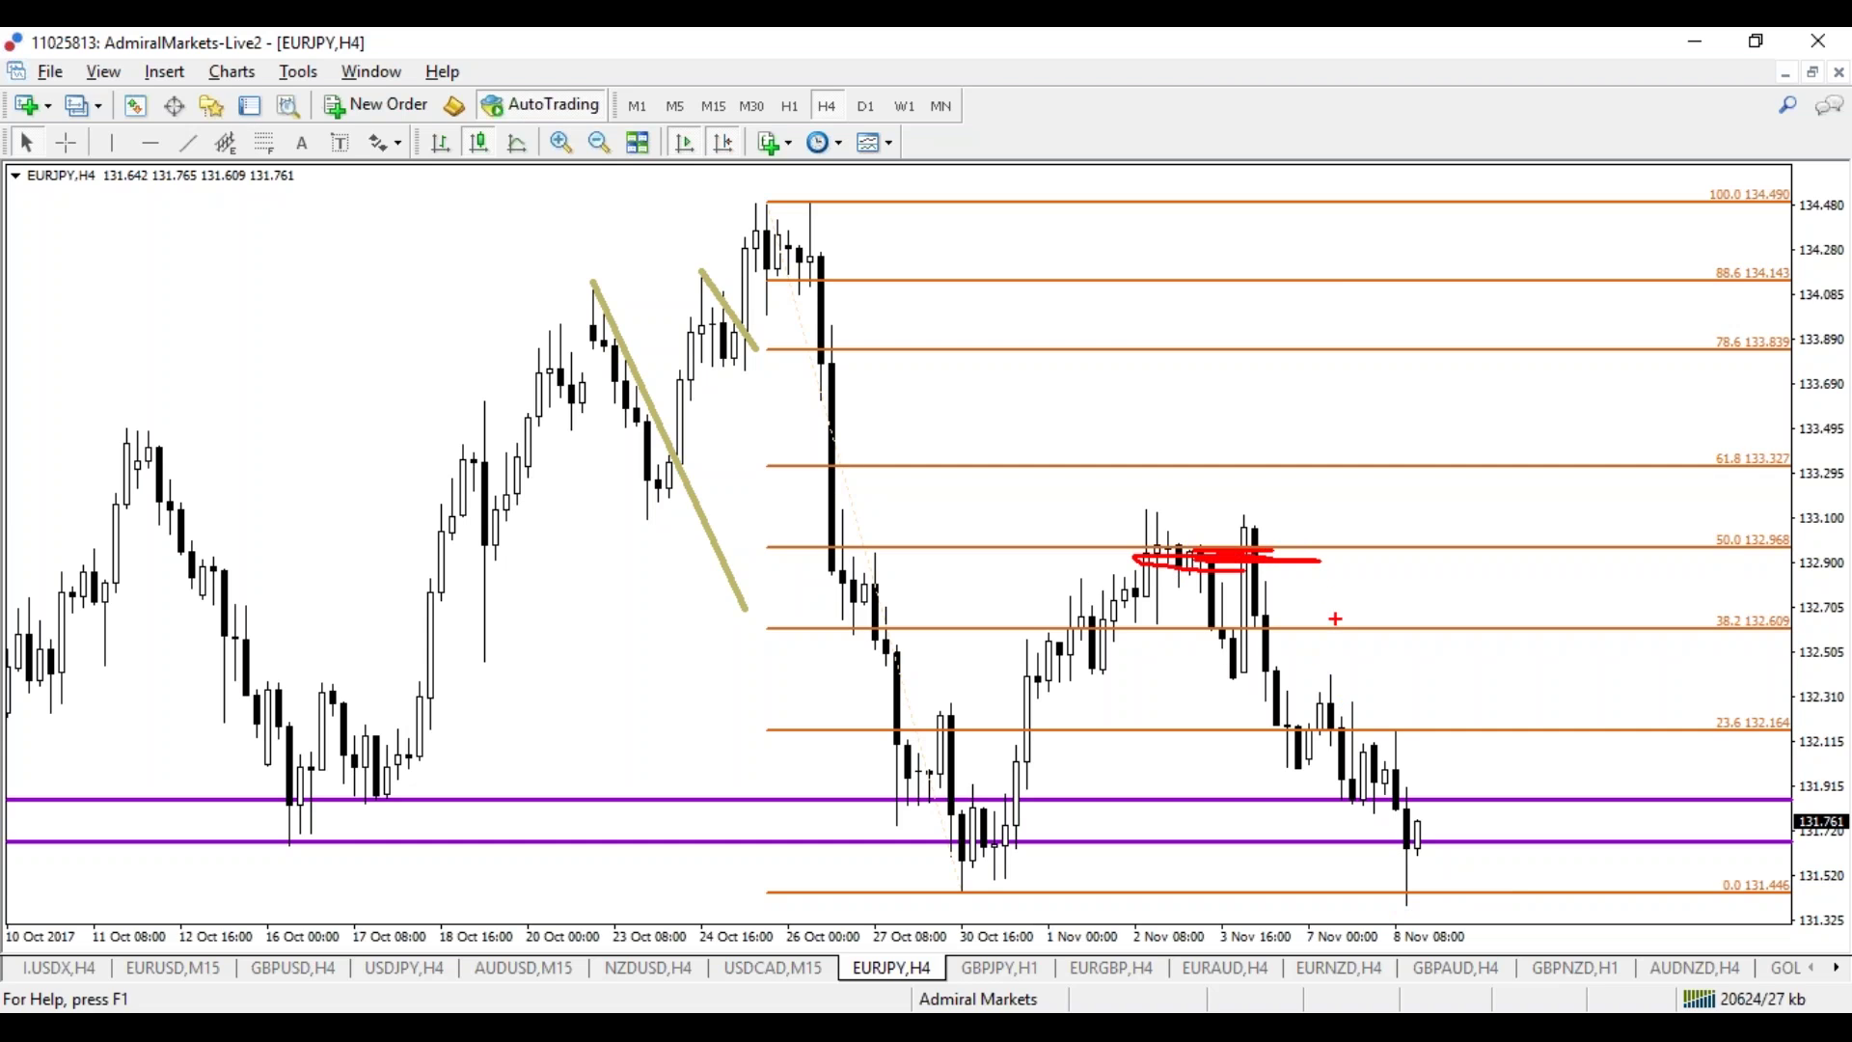
pyautogui.moveTo(1272, 575); pyautogui.dragTo(1399, 579)
pyautogui.moveTo(1377, 714)
pyautogui.mouseDown()
pyautogui.moveTo(1464, 715)
pyautogui.moveTo(1336, 694)
pyautogui.moveTo(1466, 702)
pyautogui.moveTo(1278, 712)
pyautogui.mouseUp()
pyautogui.moveTo(1408, 835)
pyautogui.mouseDown()
pyautogui.moveTo(1461, 954)
pyautogui.moveTo(1527, 871)
pyautogui.moveTo(1574, 990)
pyautogui.mouseUp()
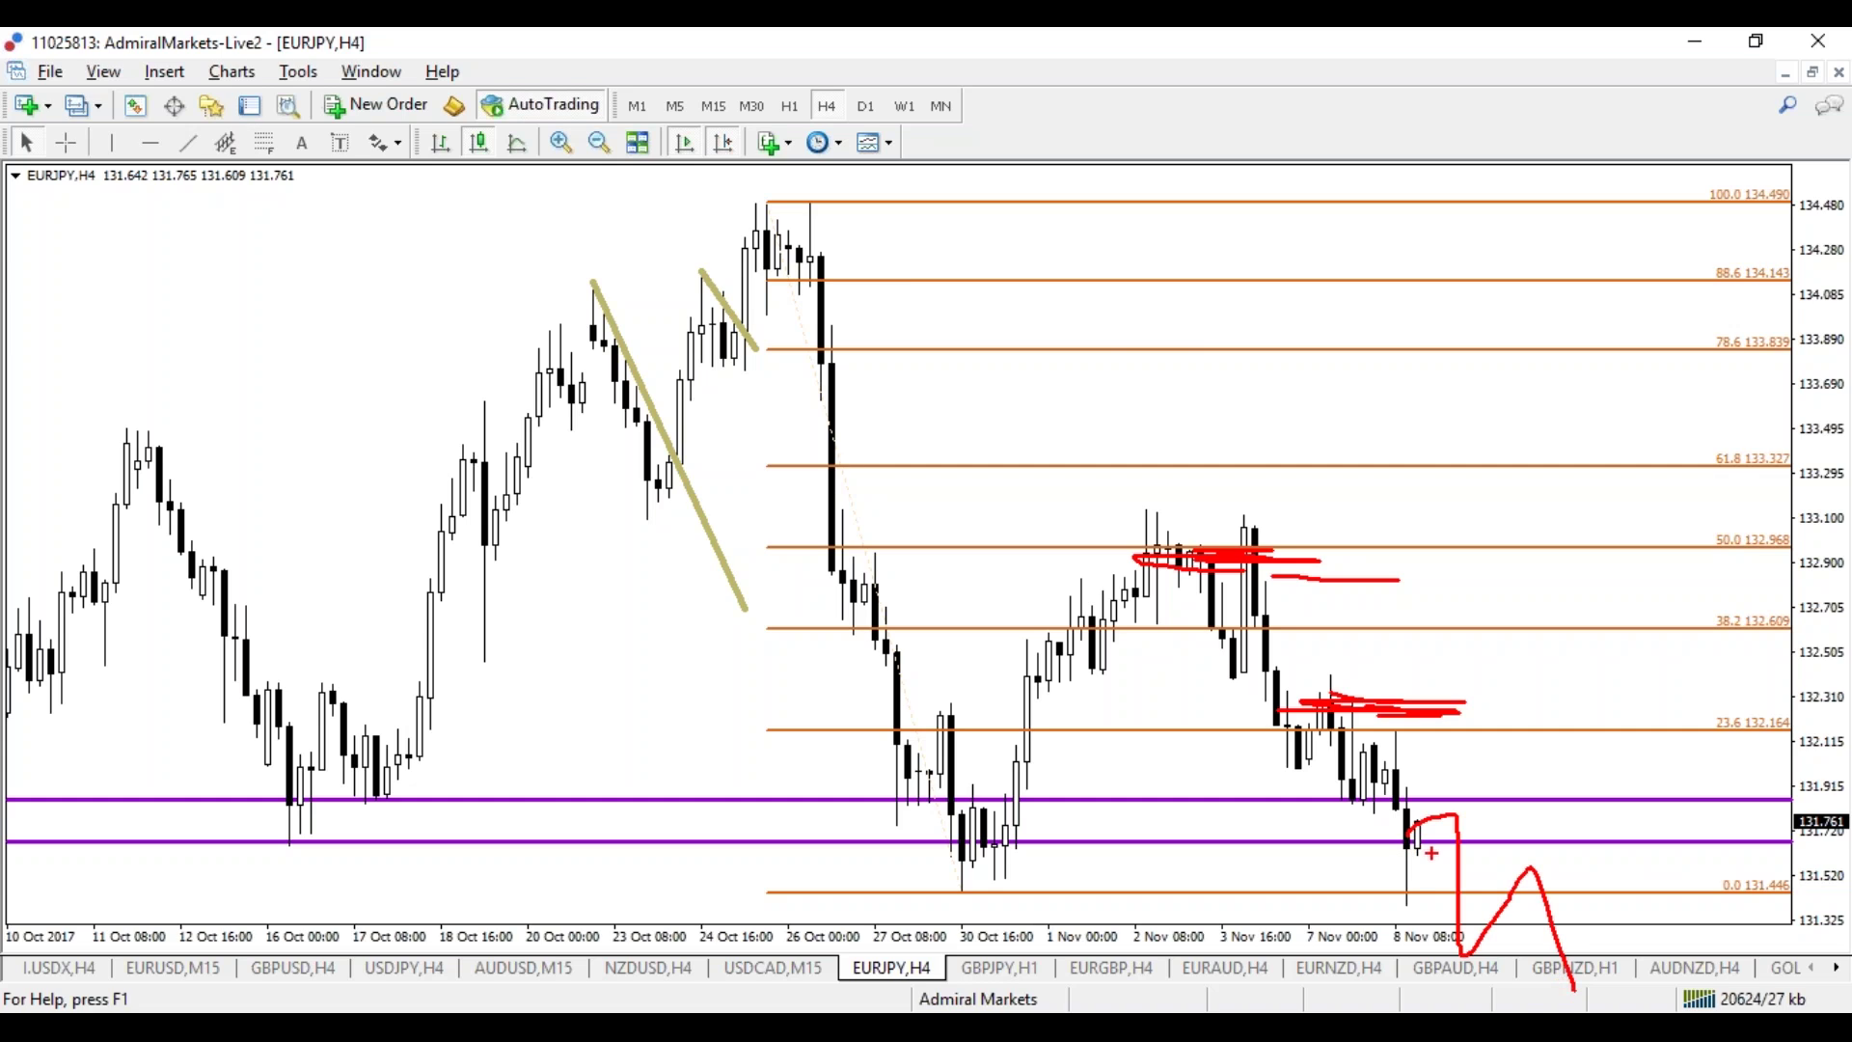
pyautogui.press('e')
# Step: Sketch in red a drop, a rebound circled at the lower purple line and a renewed fall with arrows, and clear the sketch
pyautogui.moveTo(1423, 821)
pyautogui.mouseDown()
pyautogui.moveTo(1466, 950)
pyautogui.moveTo(1565, 833)
pyautogui.moveTo(1519, 823)
pyautogui.mouseUp()
pyautogui.moveTo(1560, 730)
pyautogui.mouseDown()
pyautogui.moveTo(1557, 780)
pyautogui.moveTo(1516, 779)
pyautogui.mouseUp()
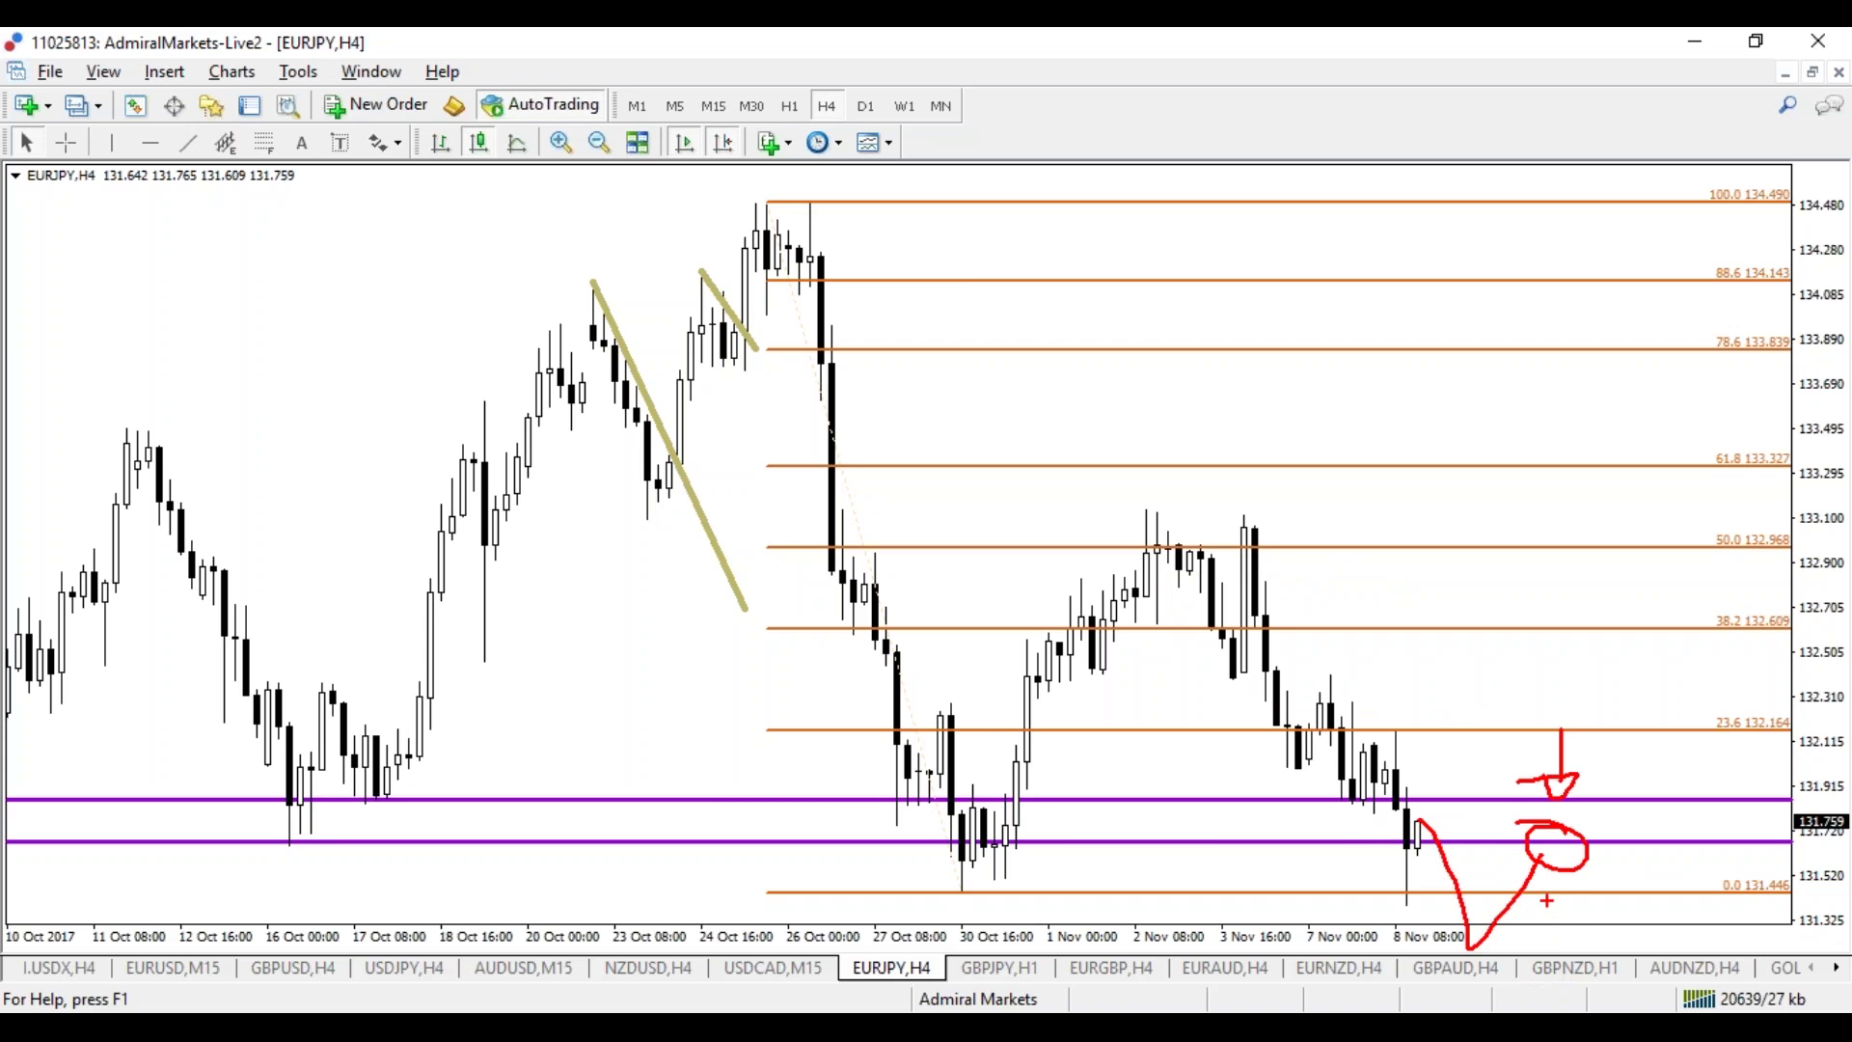
pyautogui.moveTo(1547, 844)
pyautogui.mouseDown()
pyautogui.moveTo(1584, 965)
pyautogui.moveTo(1608, 949)
pyautogui.moveTo(1570, 957)
pyautogui.mouseUp()
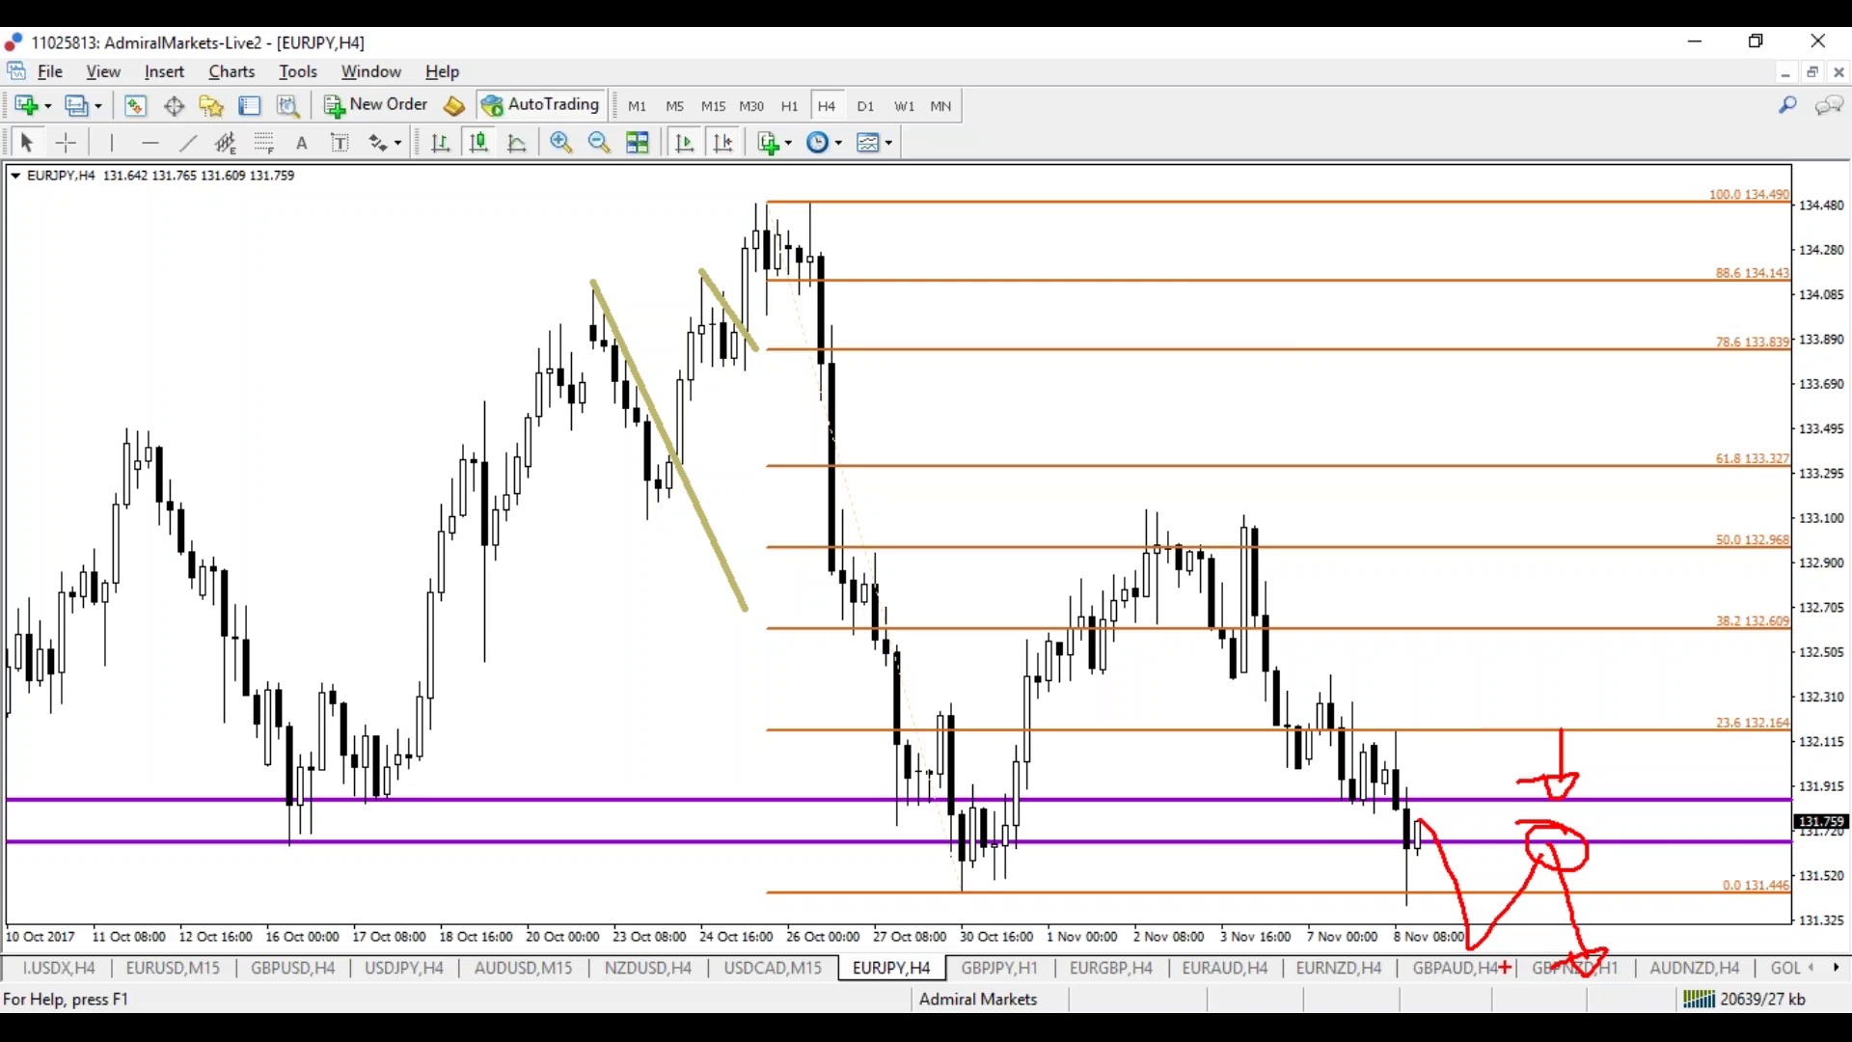
pyautogui.press('Escape')
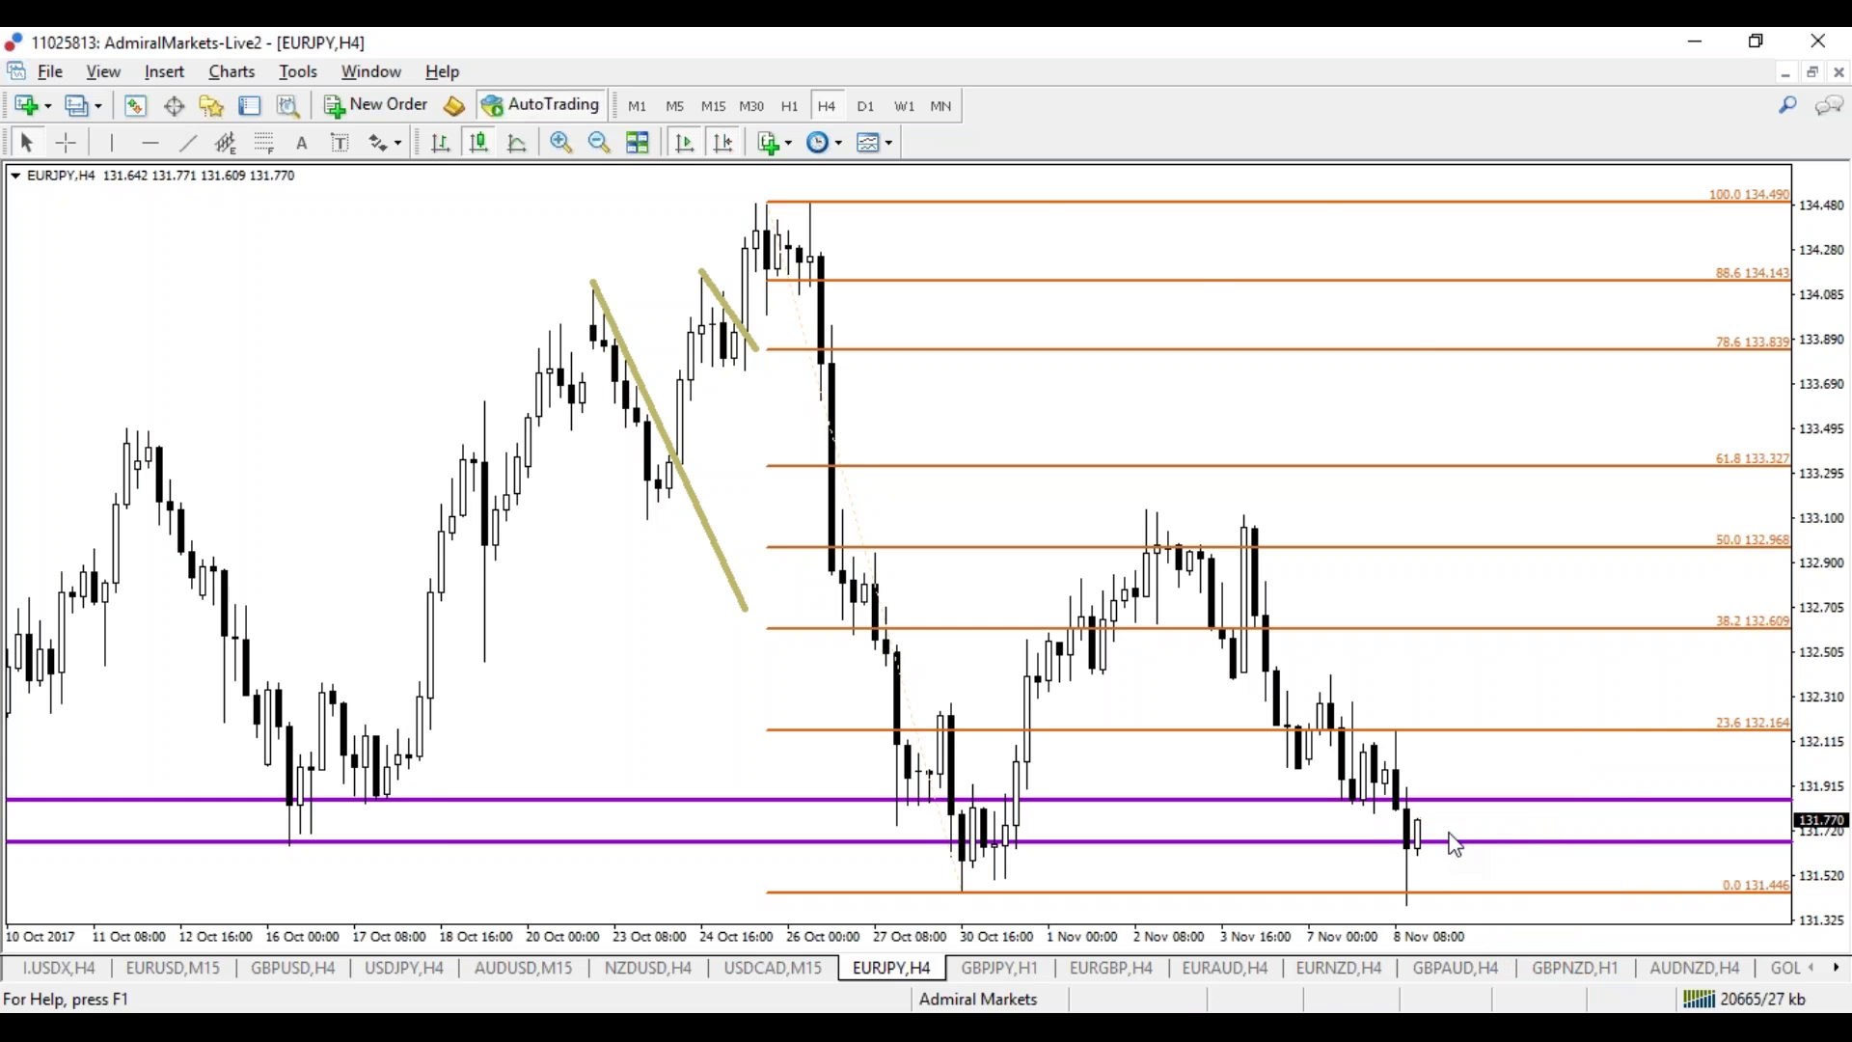
# Step: On the EURJPY Daily chart, lower the bottom purple line to the 0.0 level and draw a falling trend line from the 26 October high
pyautogui.click(866, 106)
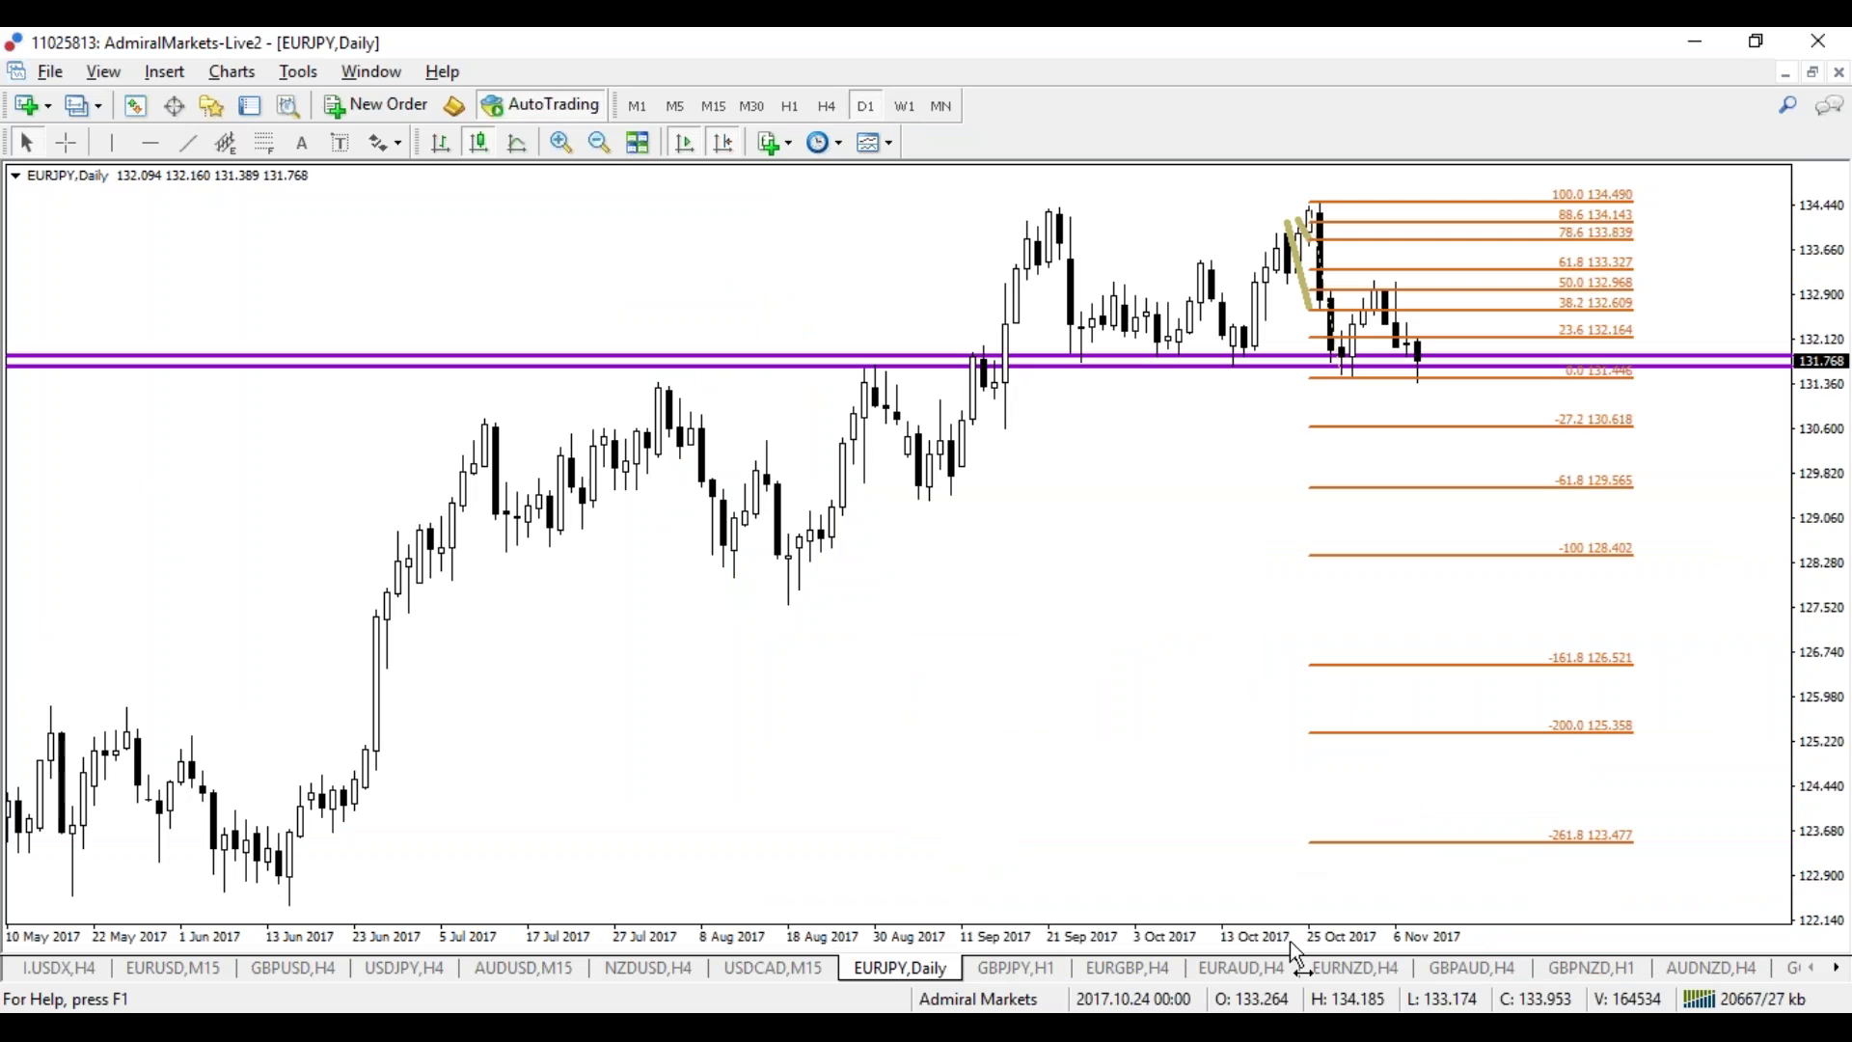
pyautogui.press('+')
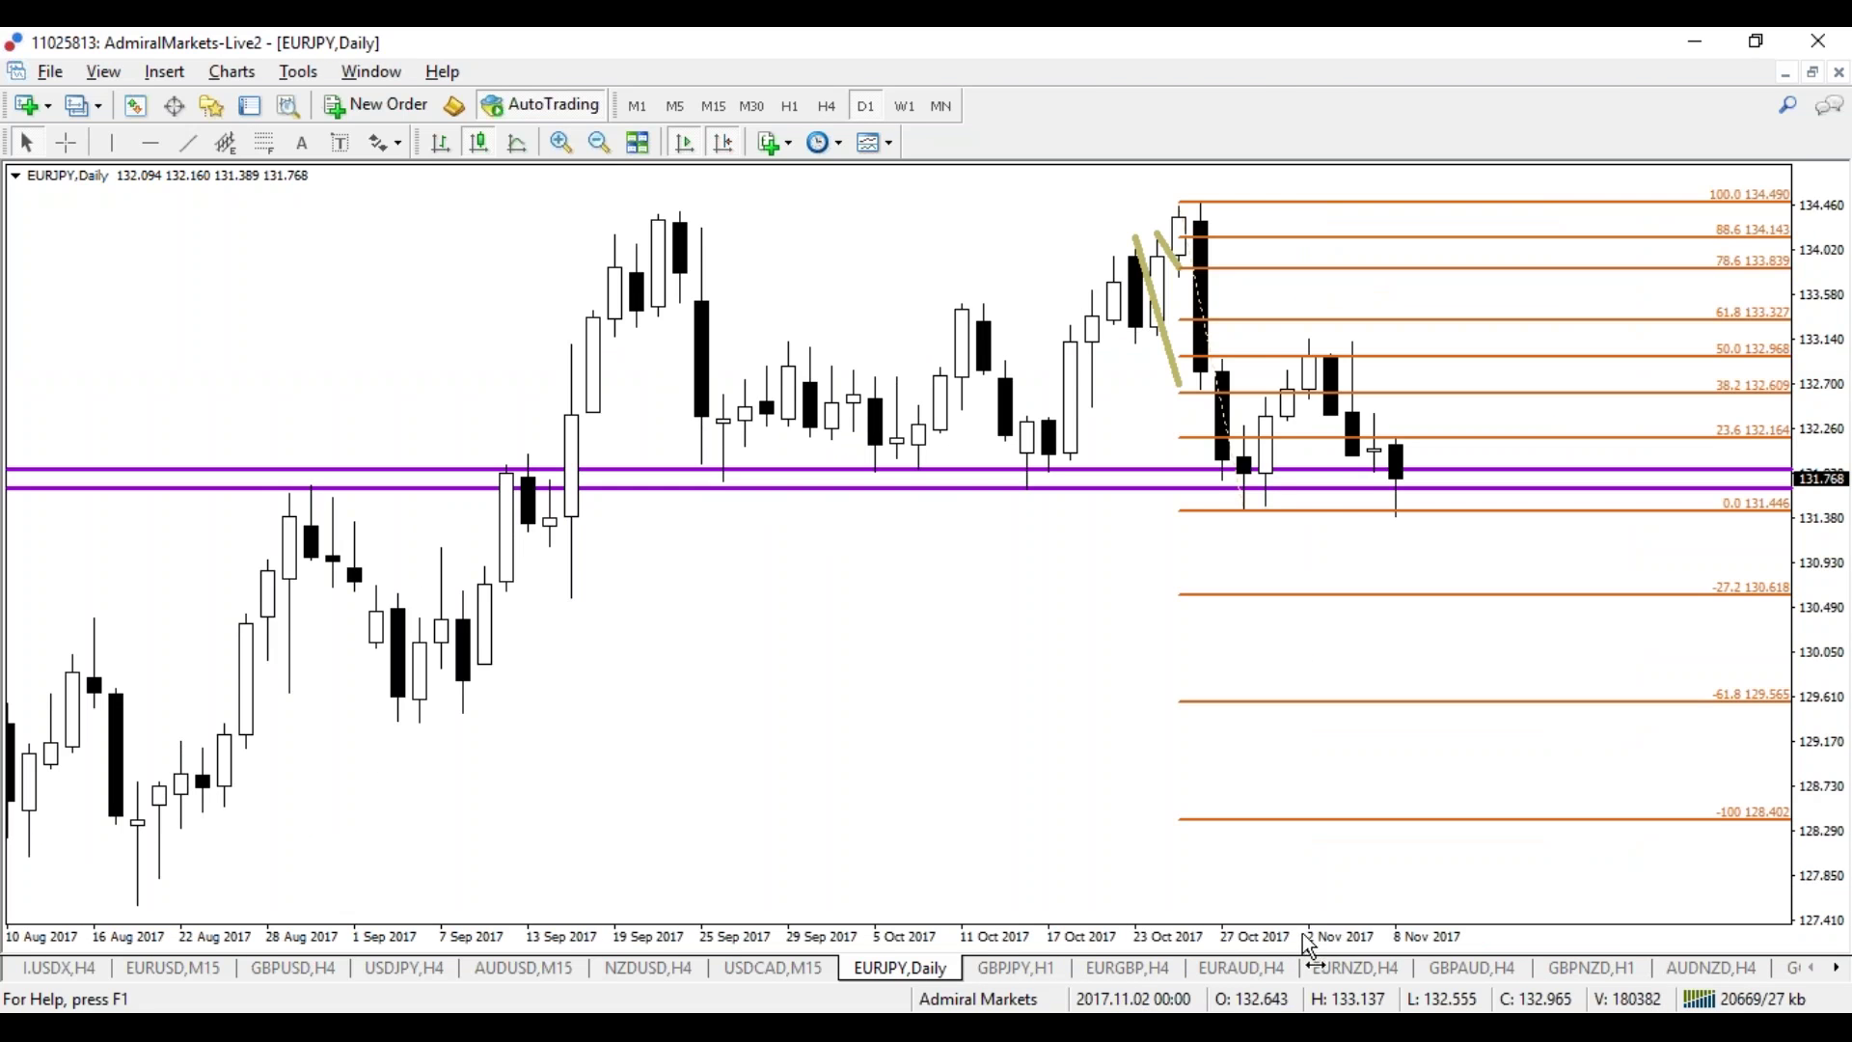
pyautogui.moveTo(1323, 504); pyautogui.dragTo(1297, 526)
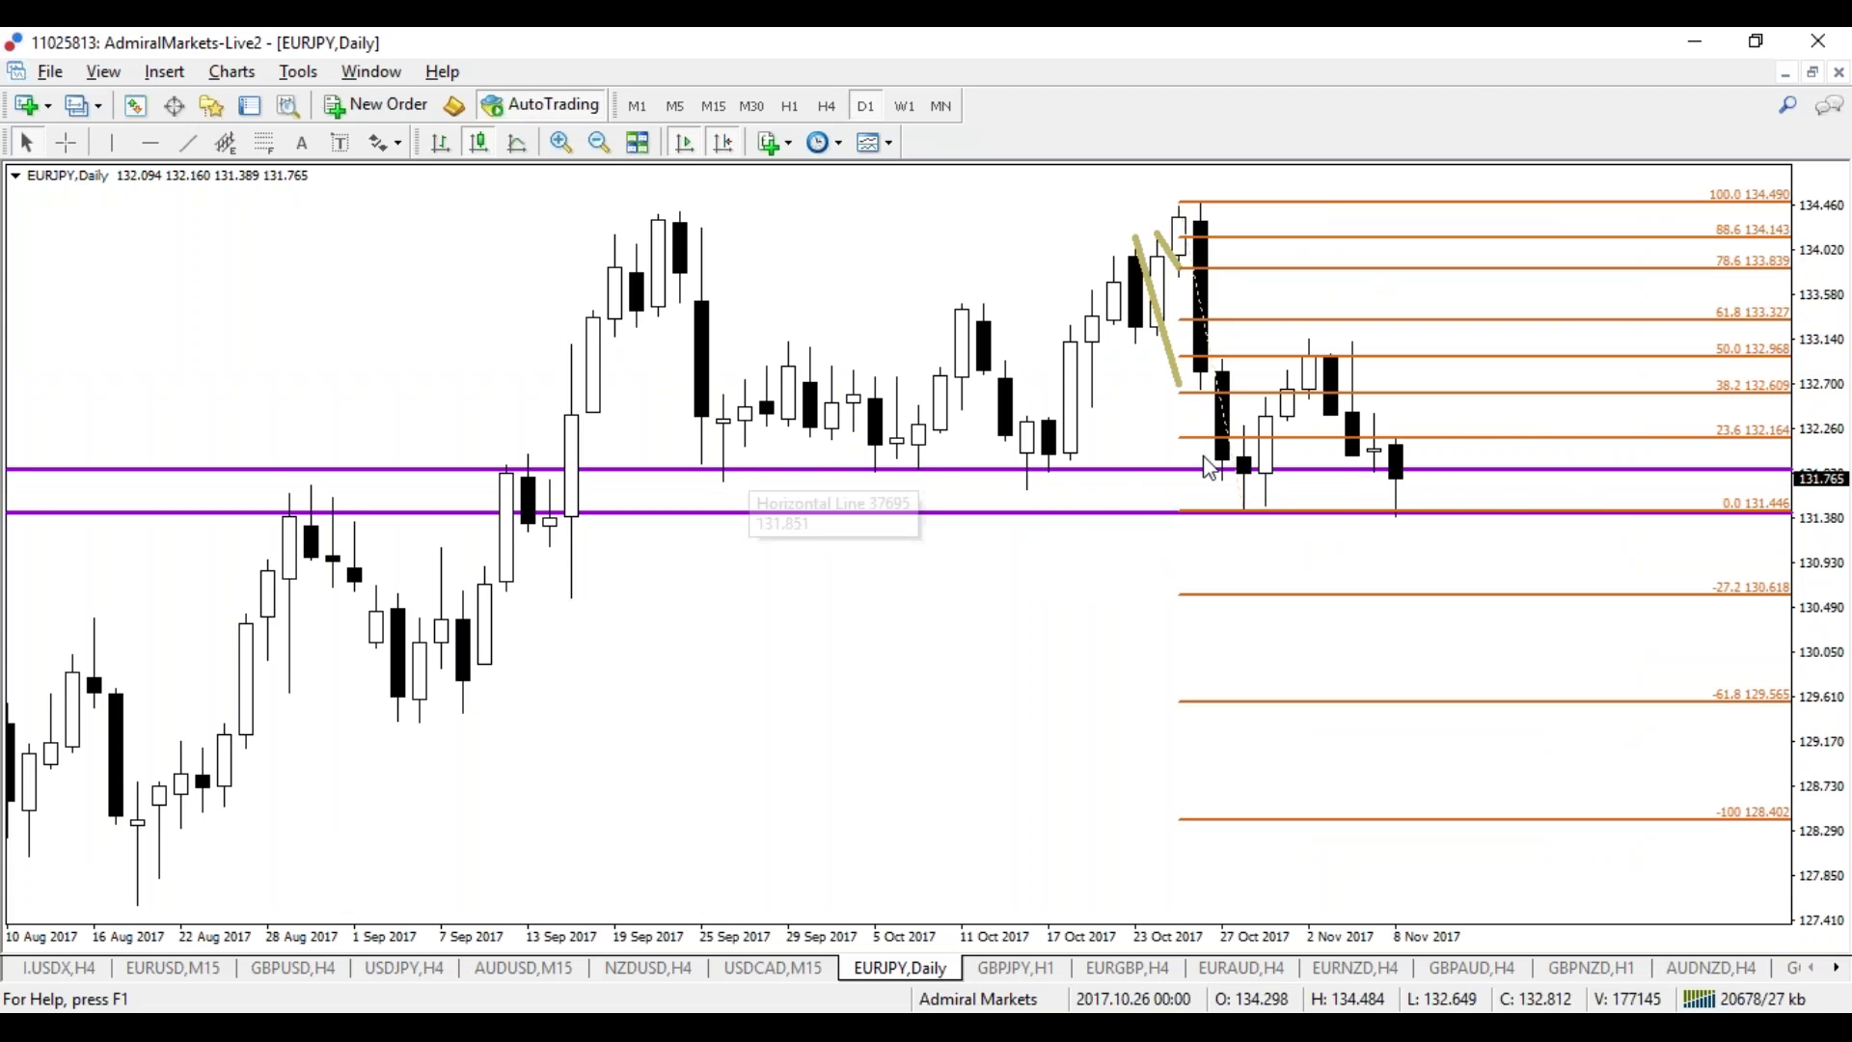
pyautogui.click(188, 143)
pyautogui.moveTo(1201, 203)
pyautogui.mouseDown()
pyautogui.moveTo(1504, 434)
pyautogui.moveTo(1507, 509)
pyautogui.mouseUp()
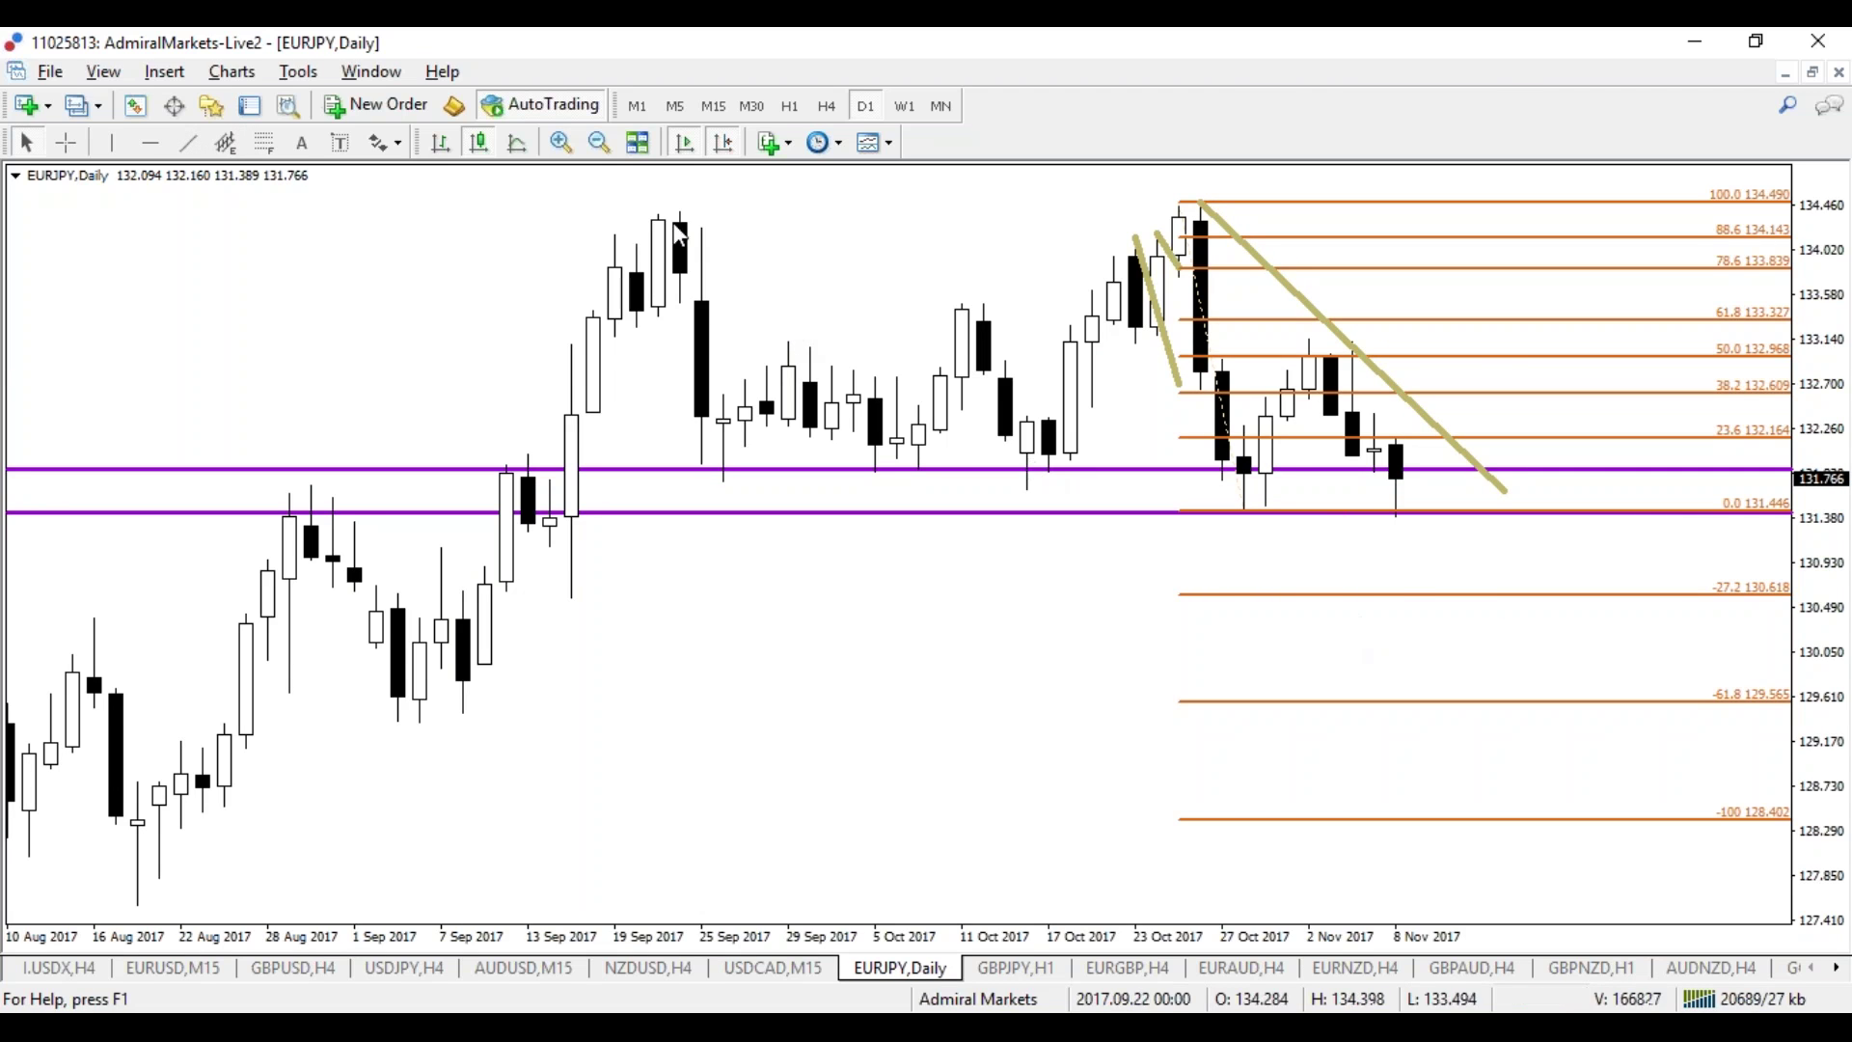
pyautogui.moveTo(1089, 941); pyautogui.dragTo(1161, 939)
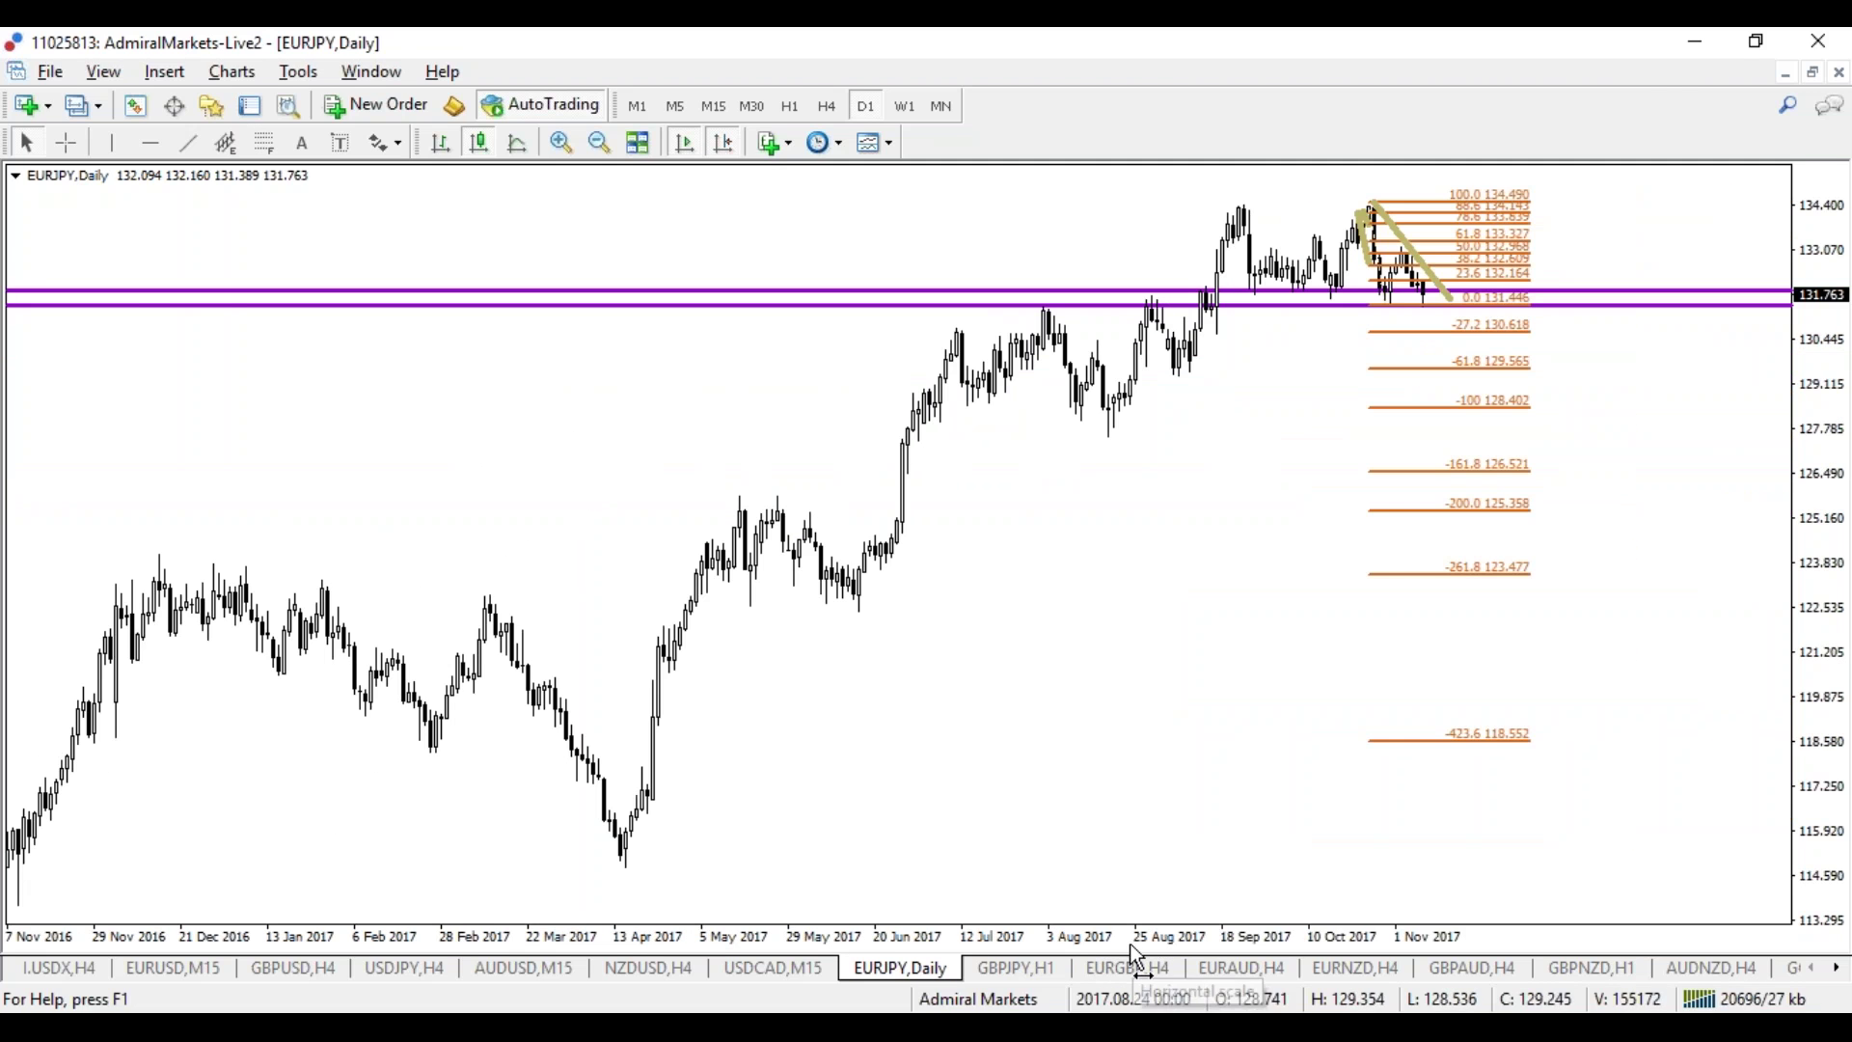
# Step: On the GBPJPY H1 chart, sketch strokes along the rise from the 3 November low to the 7 November high, and clear them
pyautogui.click(1049, 972)
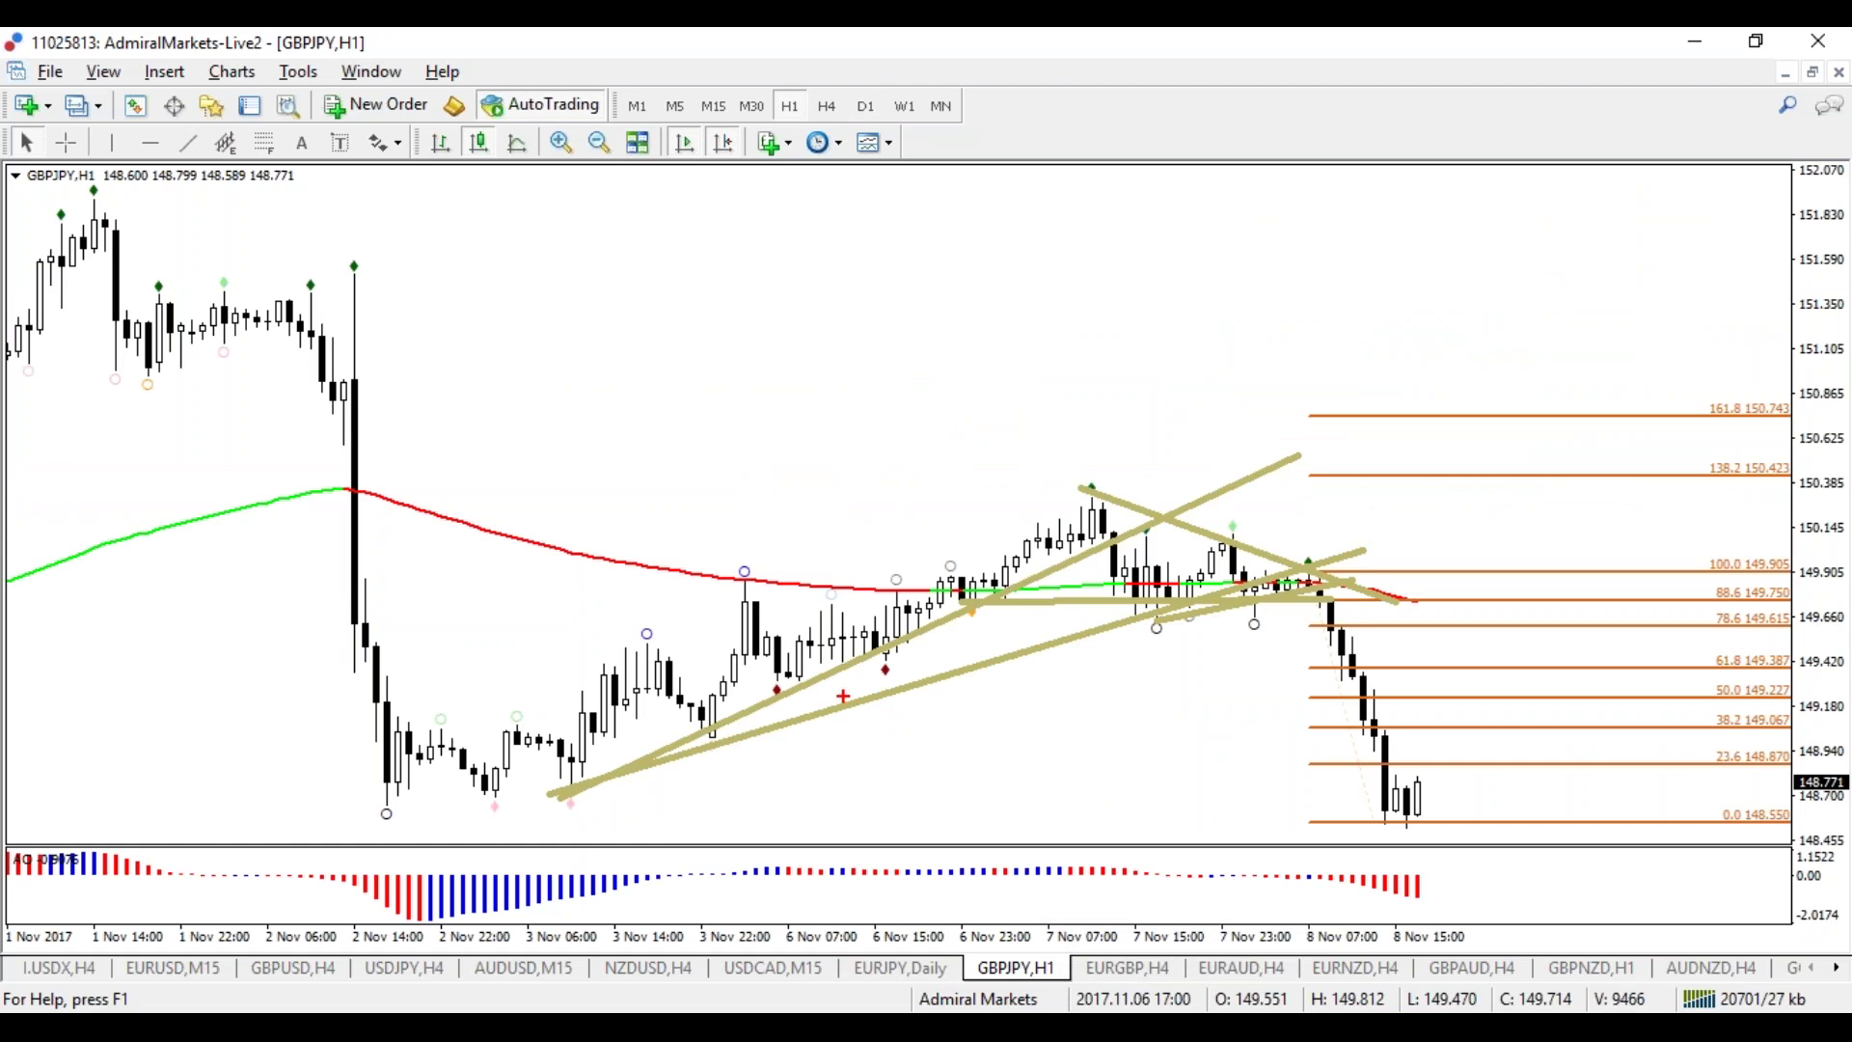
pyautogui.moveTo(1131, 498); pyautogui.dragTo(762, 563)
pyautogui.moveTo(547, 805); pyautogui.dragTo(1103, 506)
pyautogui.press('Escape')
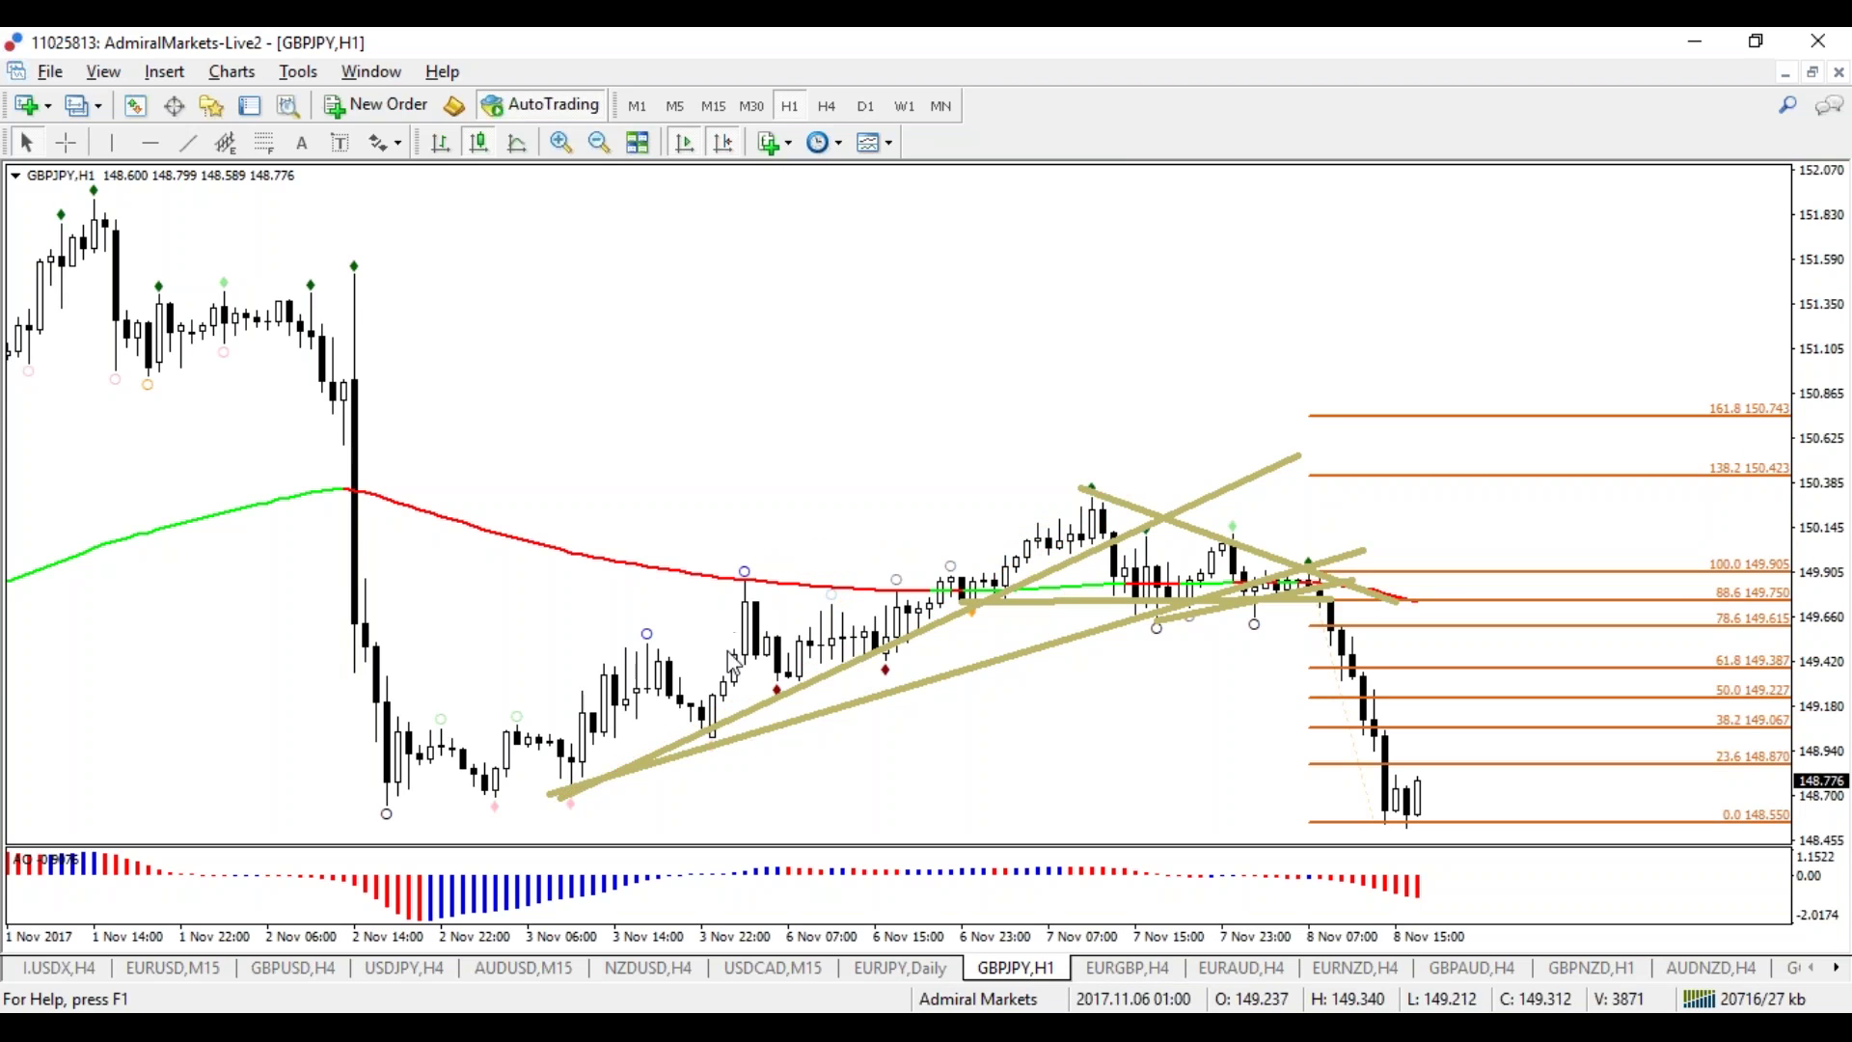
# Step: Draw a rising trend line above the 6–7 November highs up to the 7 November peak, and delete it
pyautogui.click(188, 142)
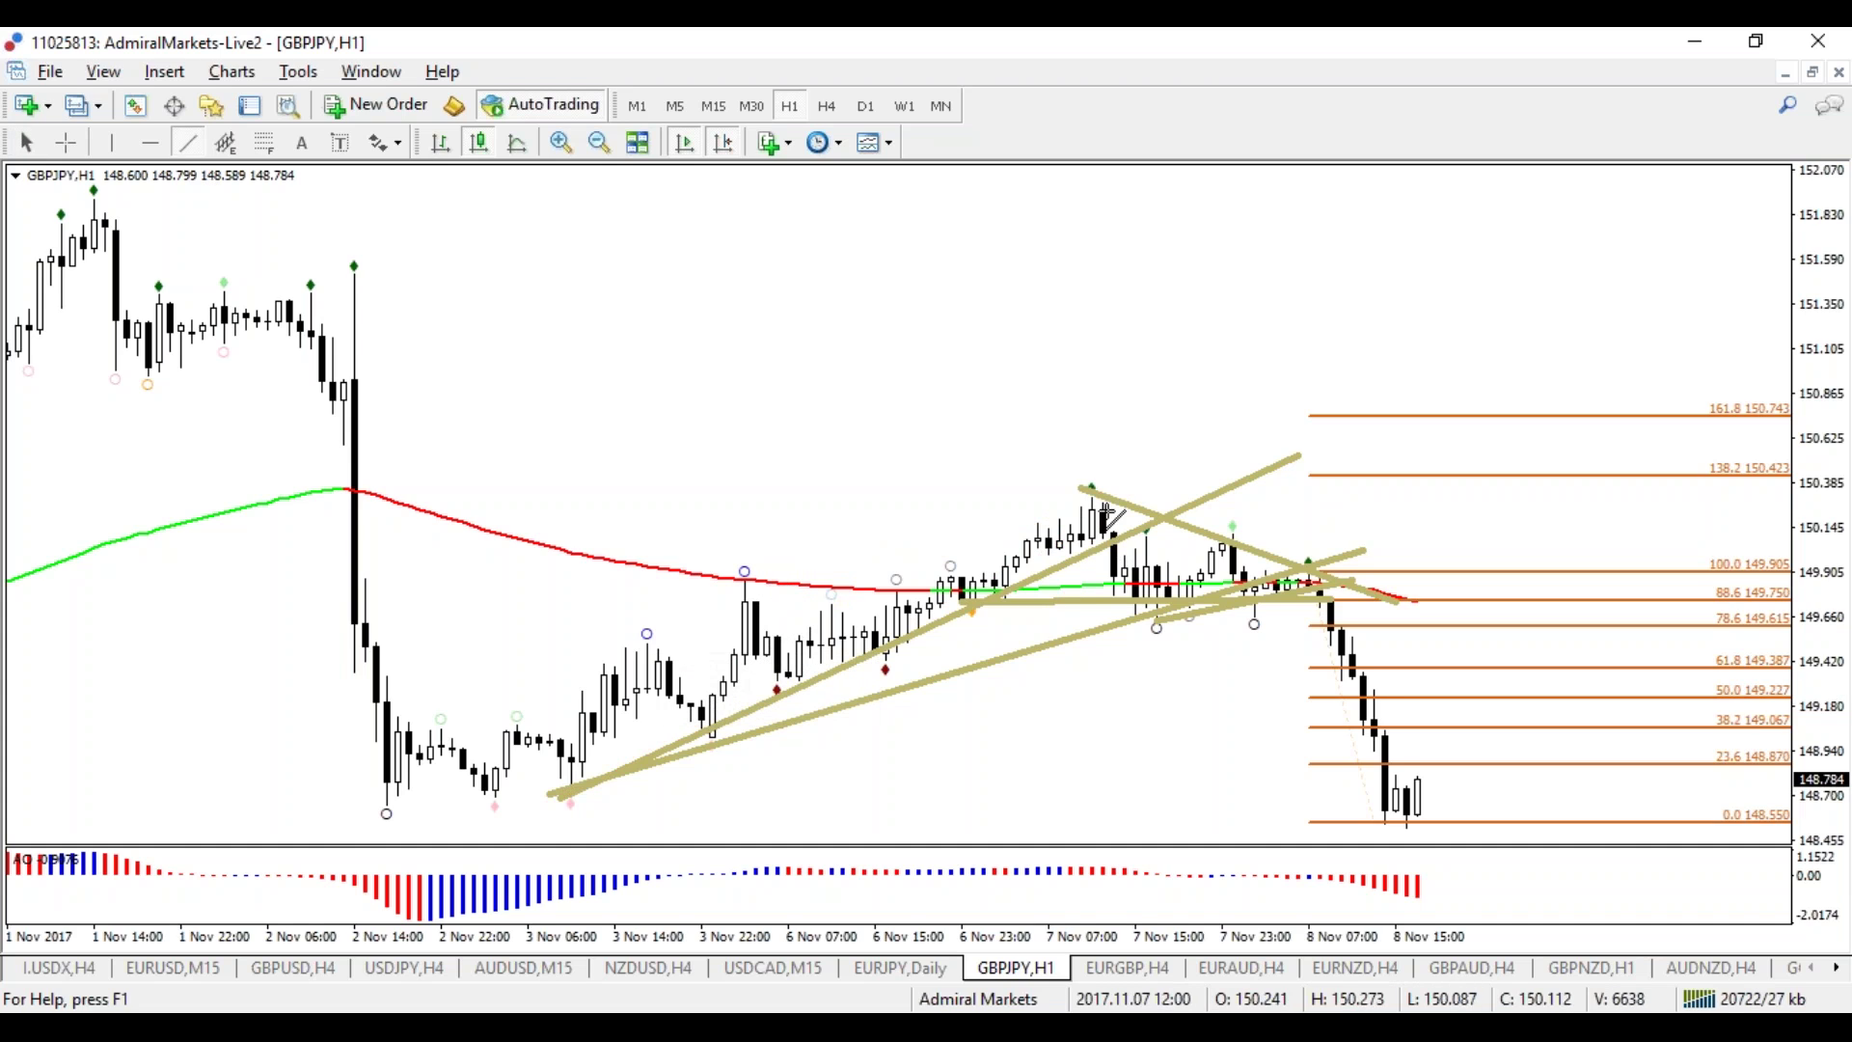
pyautogui.moveTo(831, 615); pyautogui.dragTo(1181, 442)
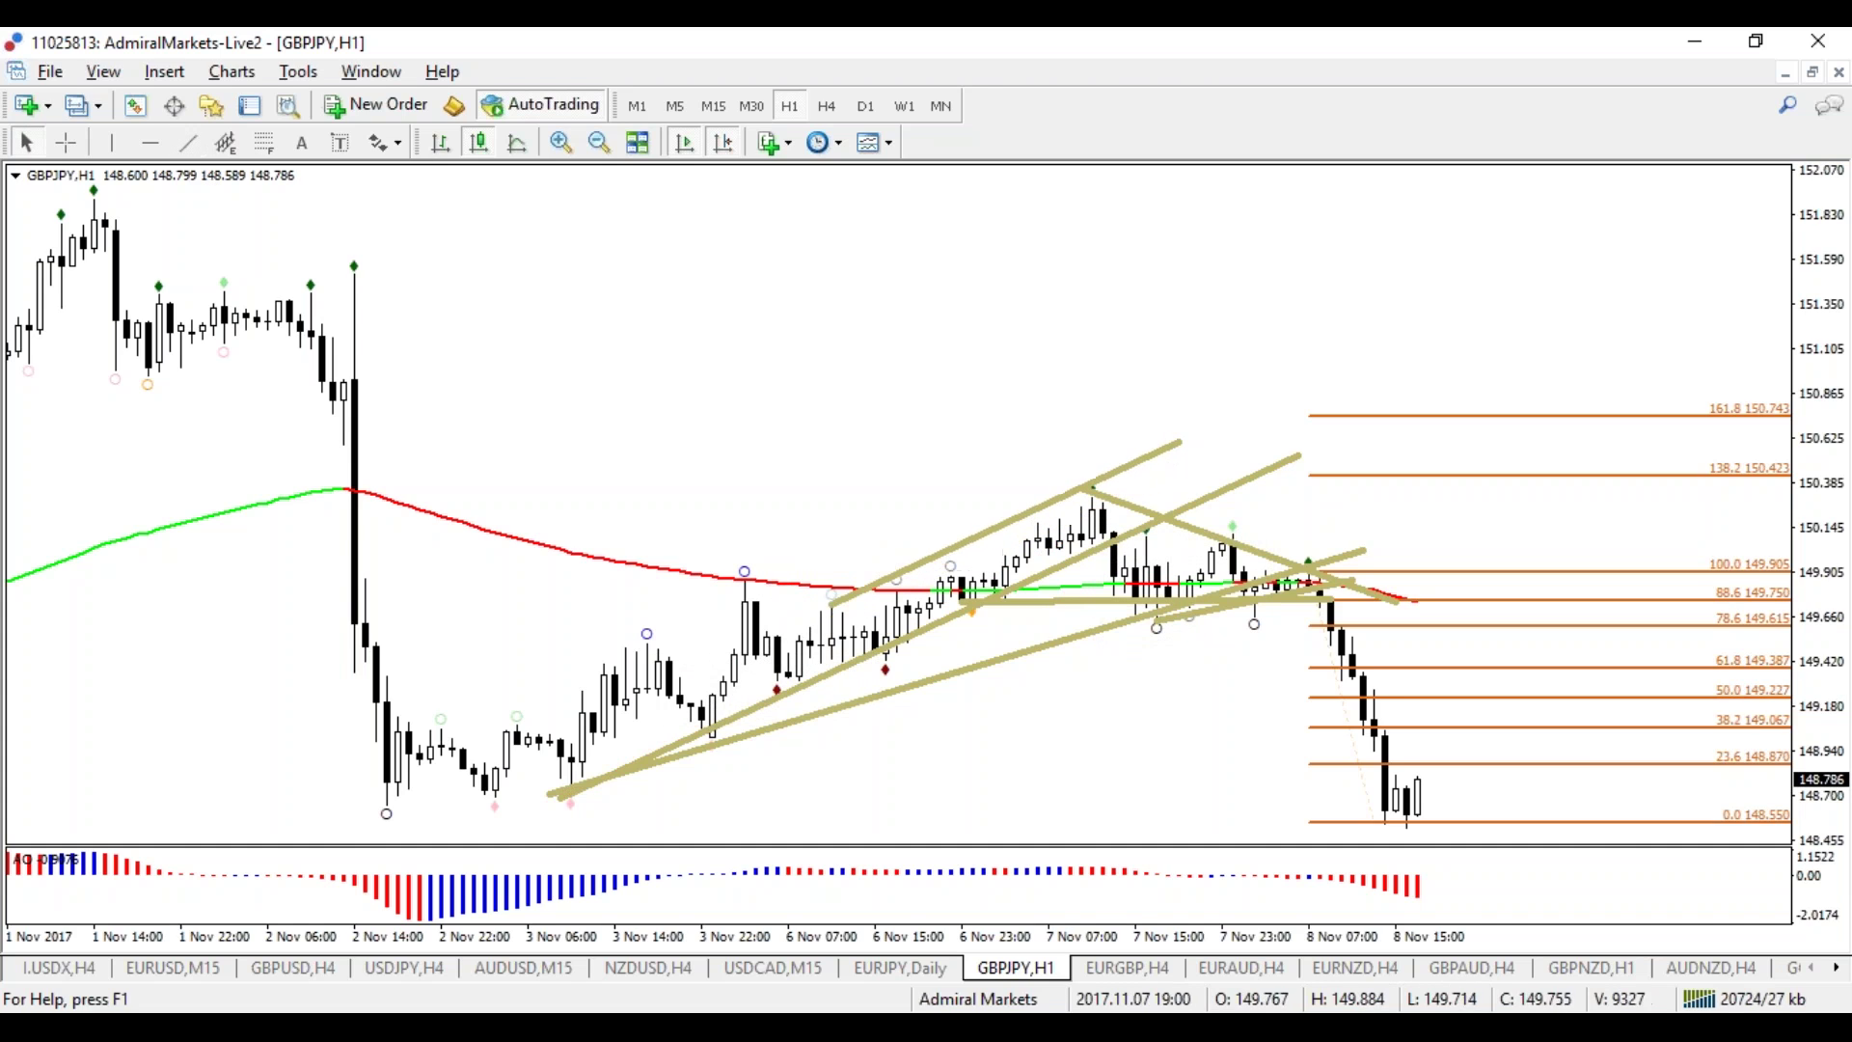
pyautogui.moveTo(1139, 535); pyautogui.dragTo(1136, 548)
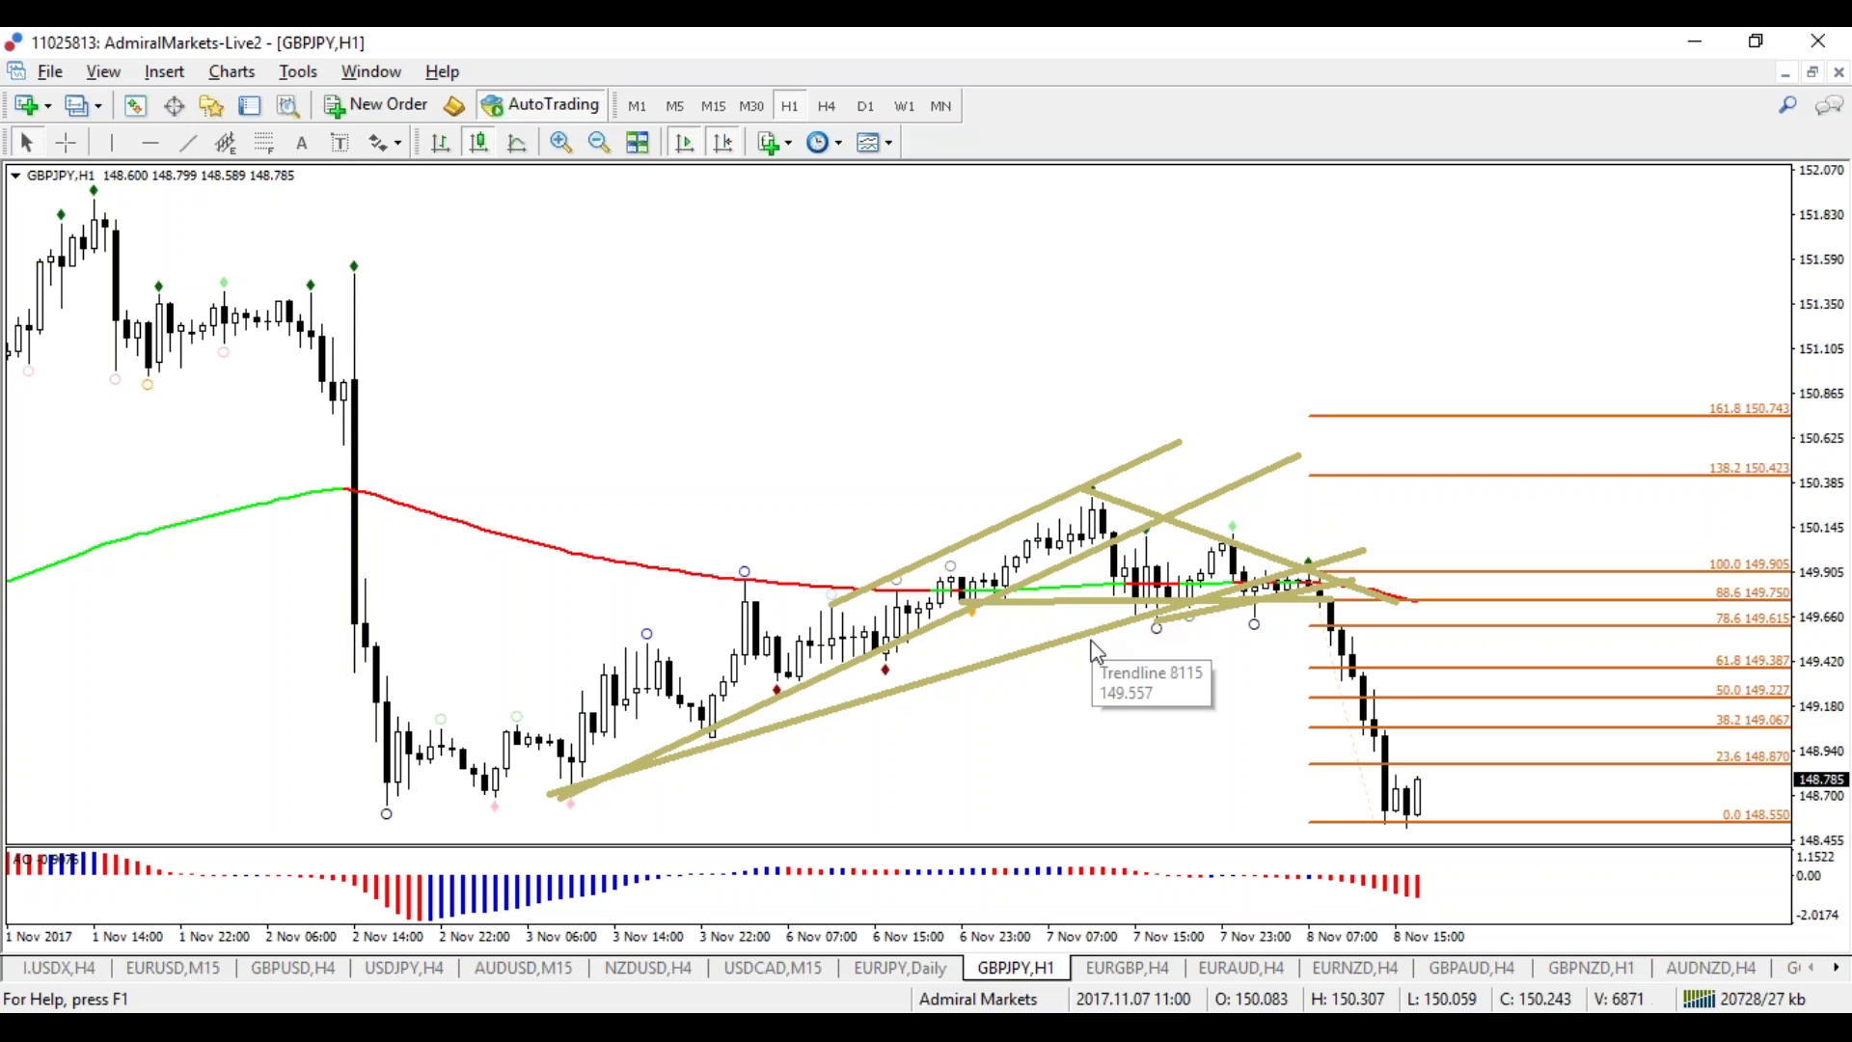
pyautogui.doubleClick(1015, 507)
pyautogui.rightClick(1019, 516)
pyautogui.click(1071, 585)
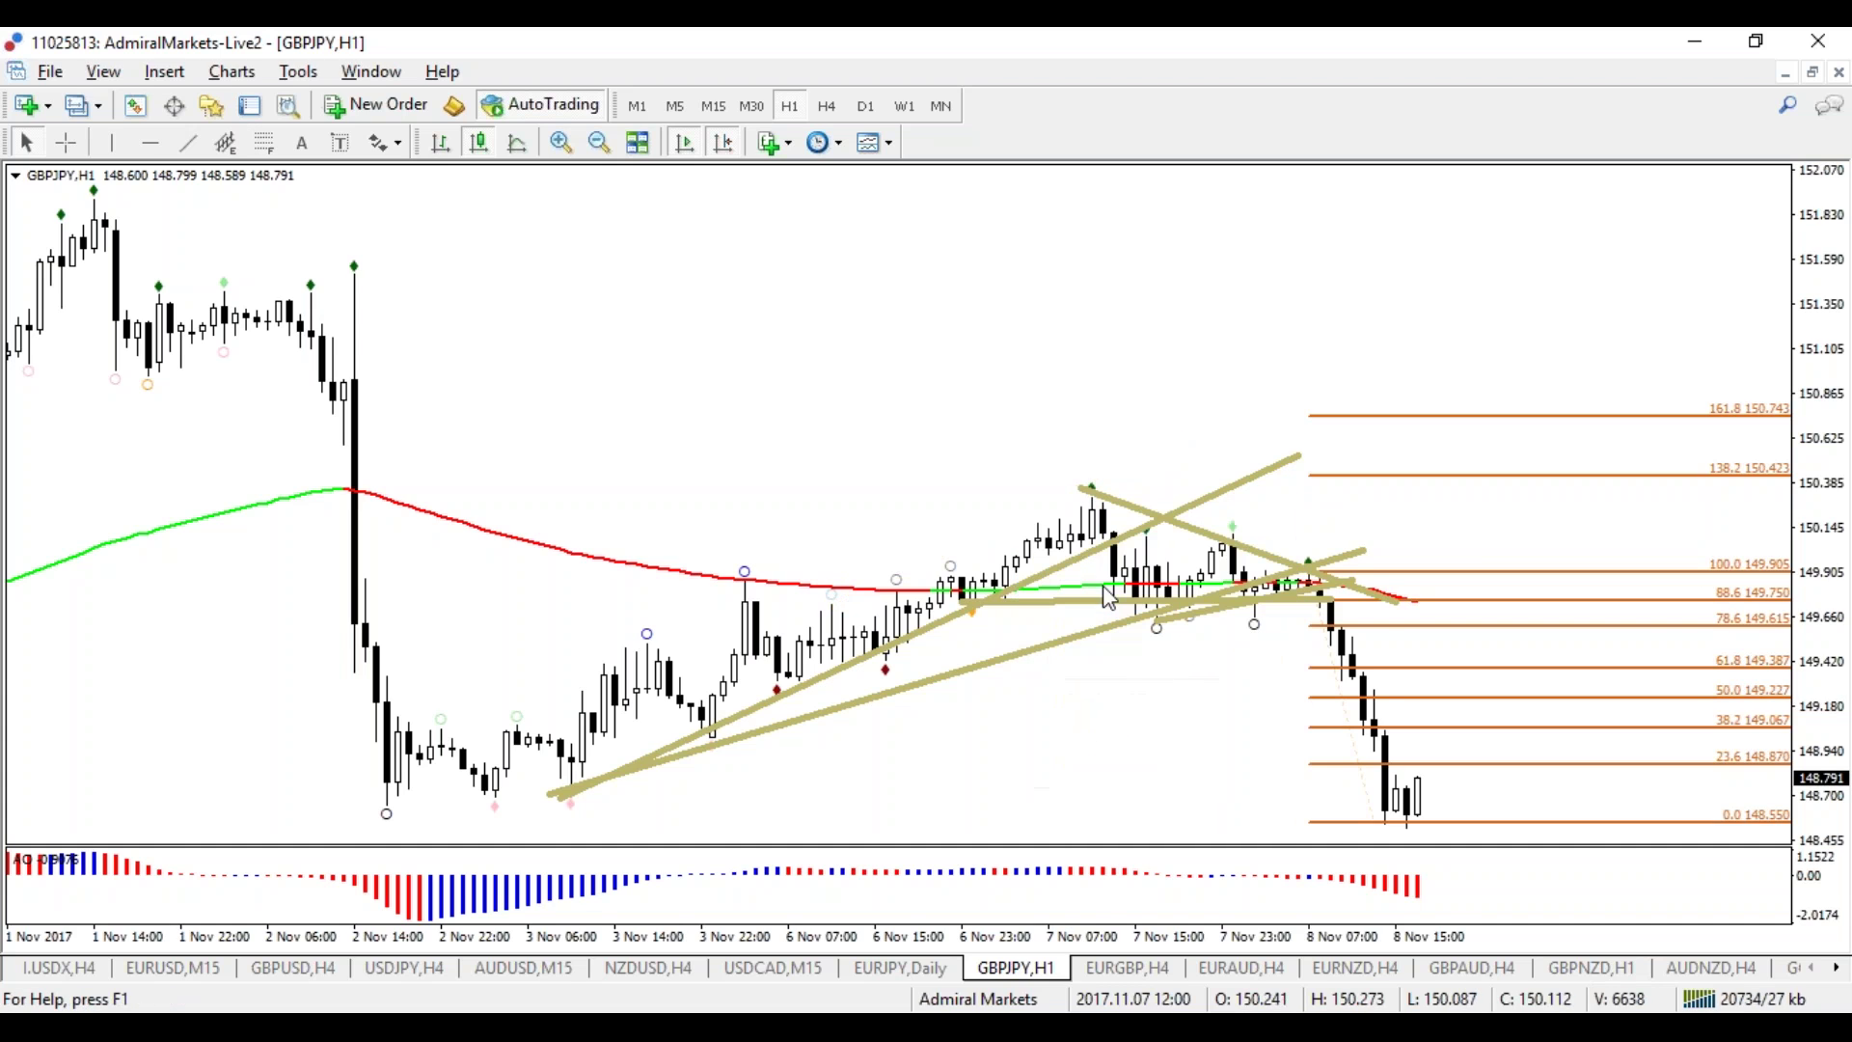
# Step: Delete the two long rising trend lines from the 3 November low and the short rising line under the 7 November lows
pyautogui.rightClick(1090, 559)
pyautogui.click(1162, 649)
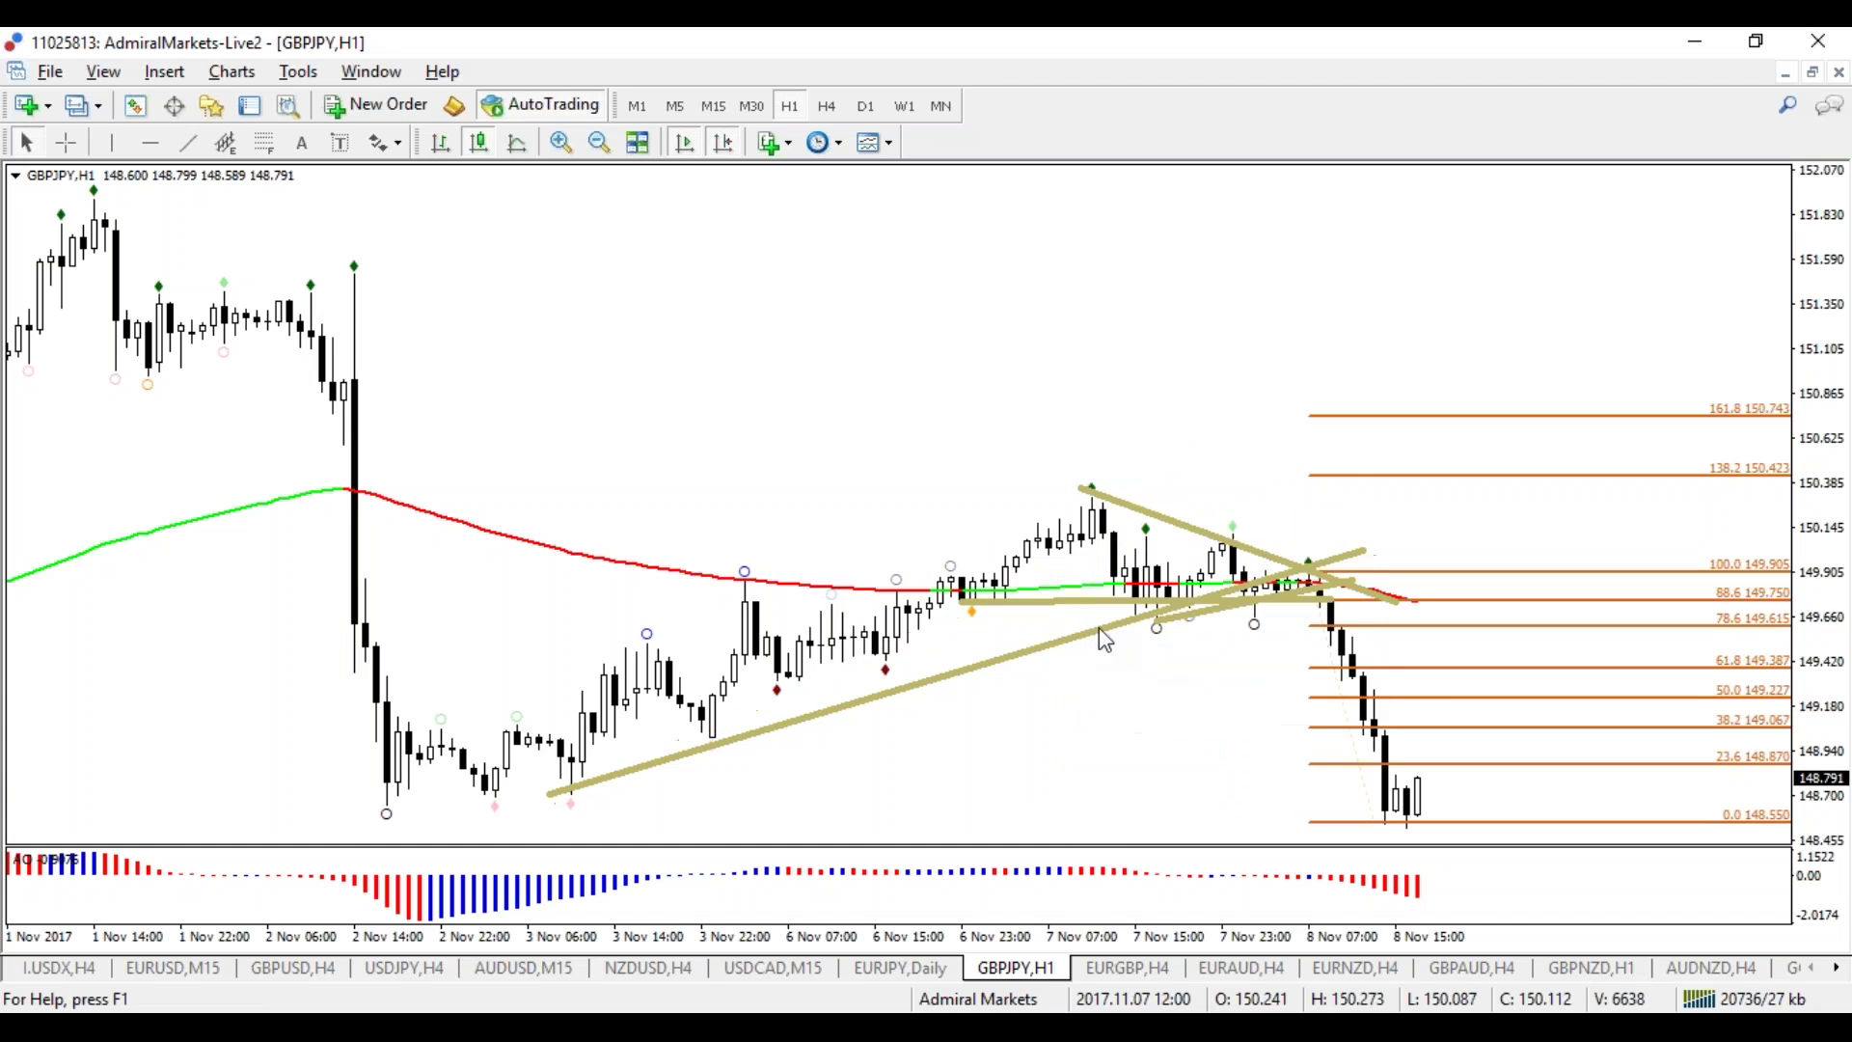
pyautogui.rightClick(1095, 628)
pyautogui.click(1225, 721)
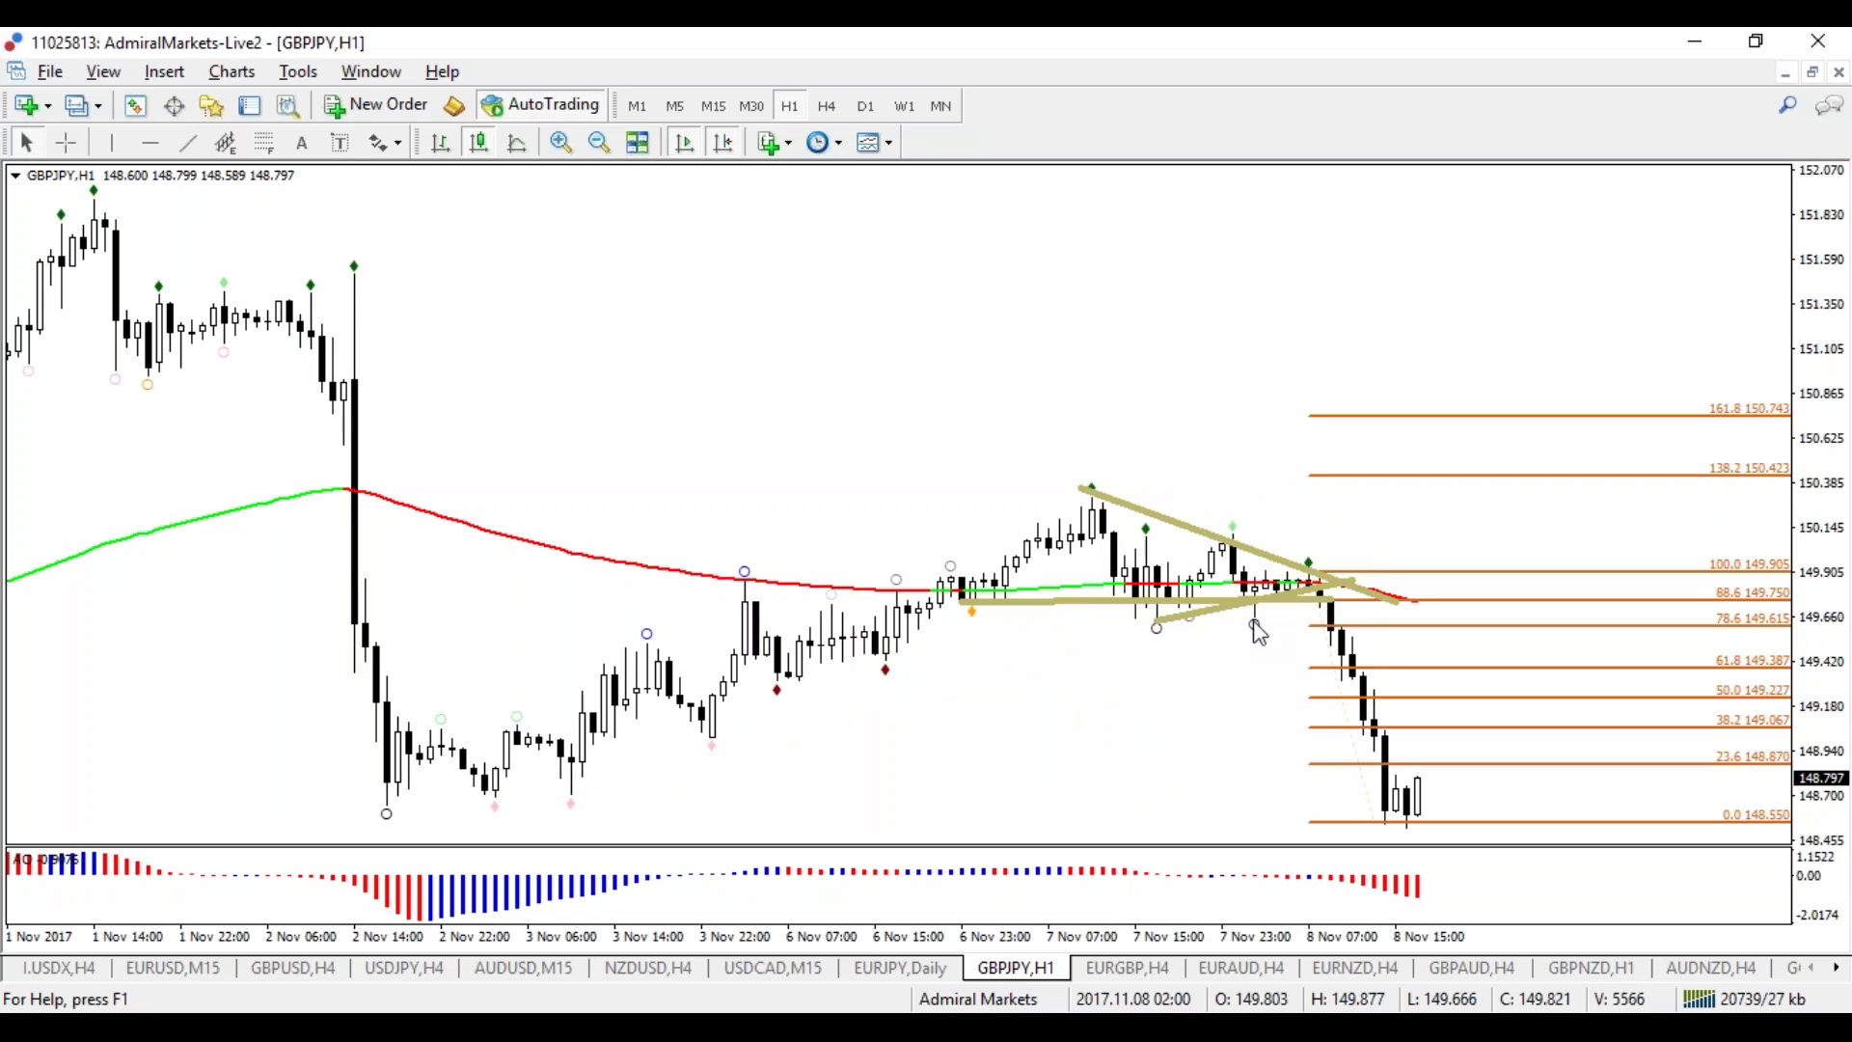
pyautogui.scroll(2, 1340, 617)
pyautogui.rightClick(1201, 617)
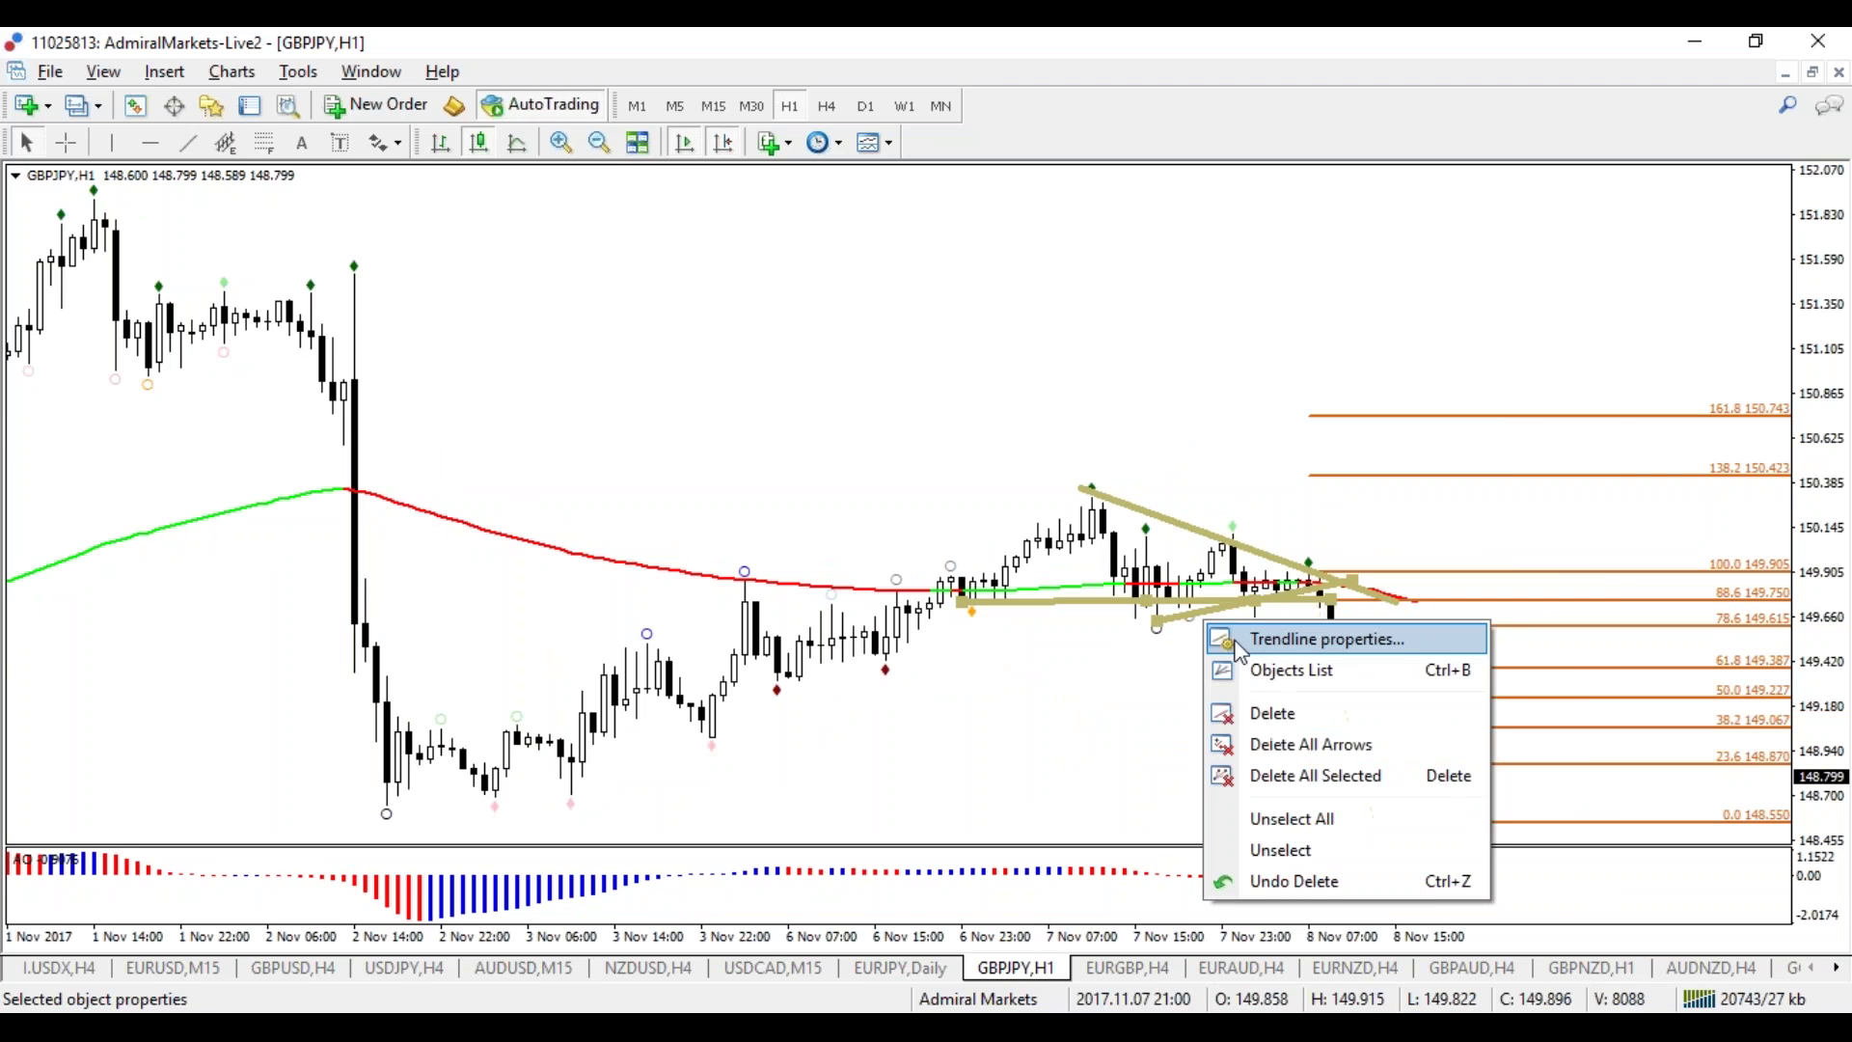
pyautogui.click(1254, 711)
# Step: Reposition the horizontal line as rising support from the 7 November low, and shorten the falling line so they meet near the 8 November breakdown
pyautogui.moveTo(1340, 598); pyautogui.dragTo(1399, 609)
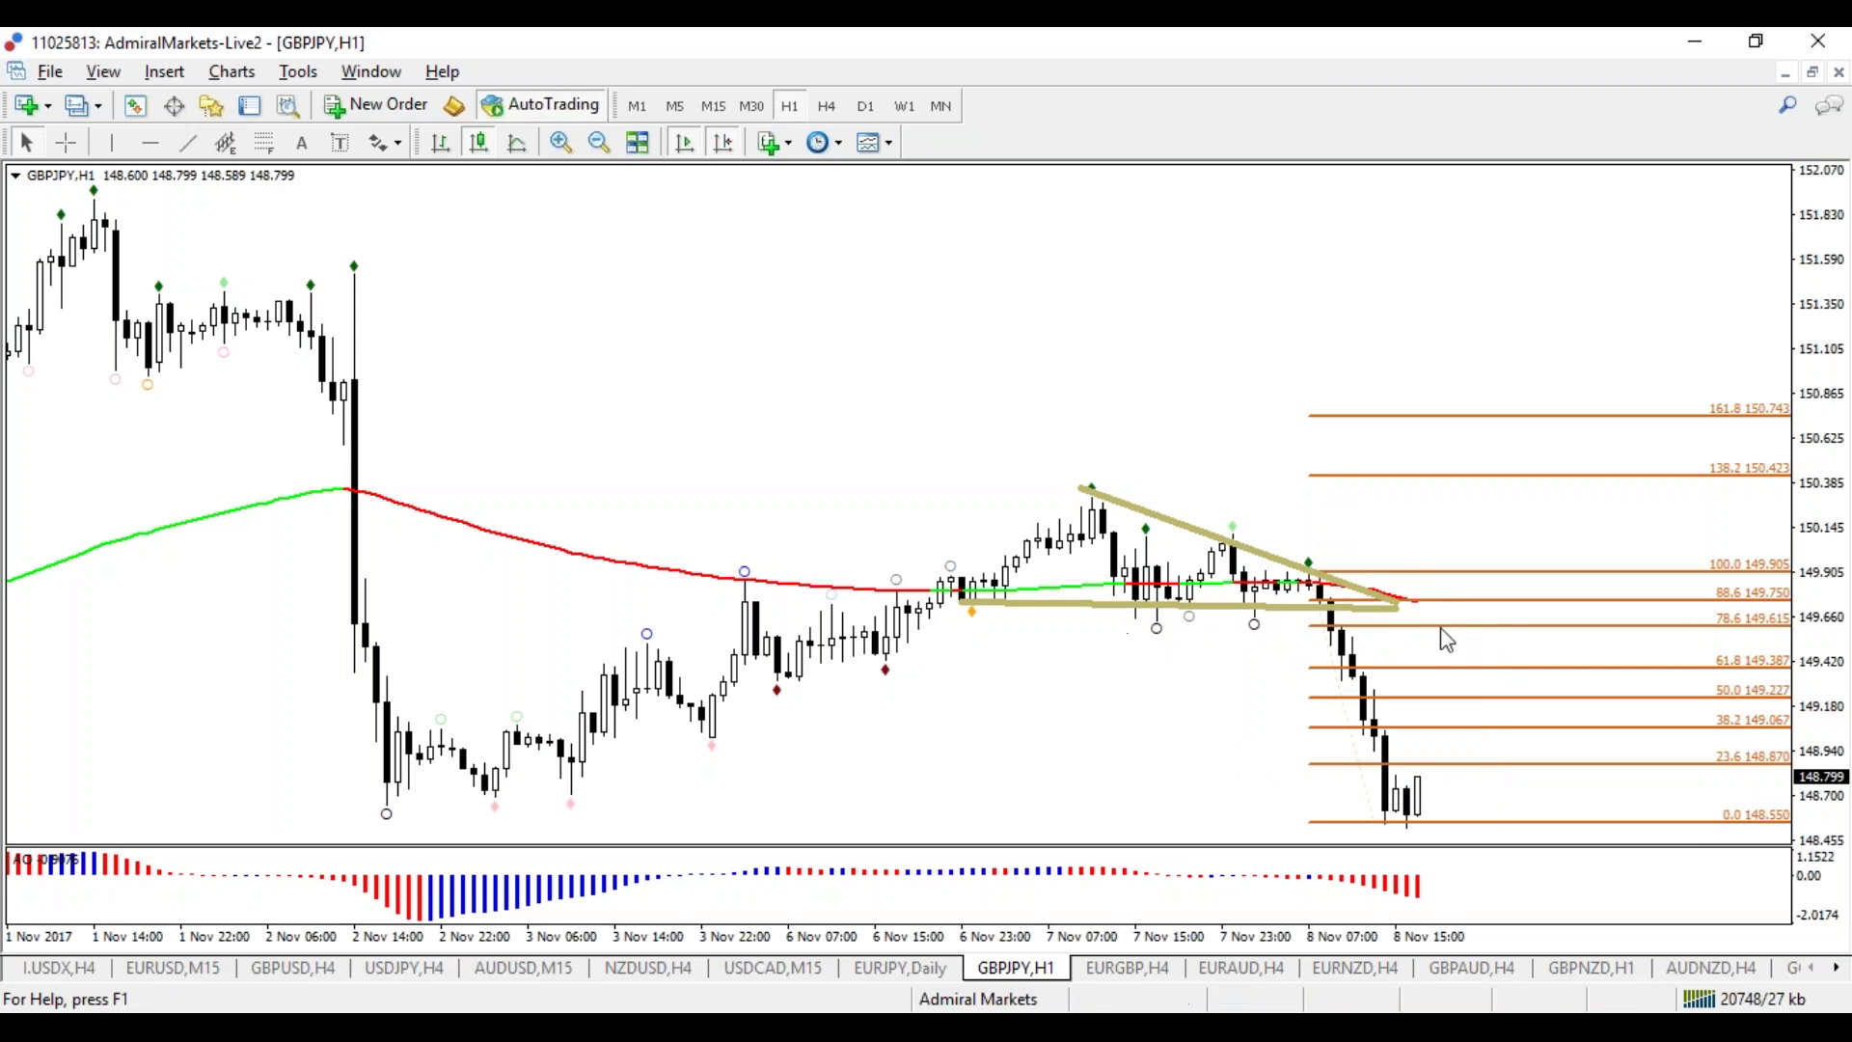
pyautogui.moveTo(963, 609); pyautogui.dragTo(1157, 633)
pyautogui.moveTo(1400, 608); pyautogui.dragTo(1335, 582)
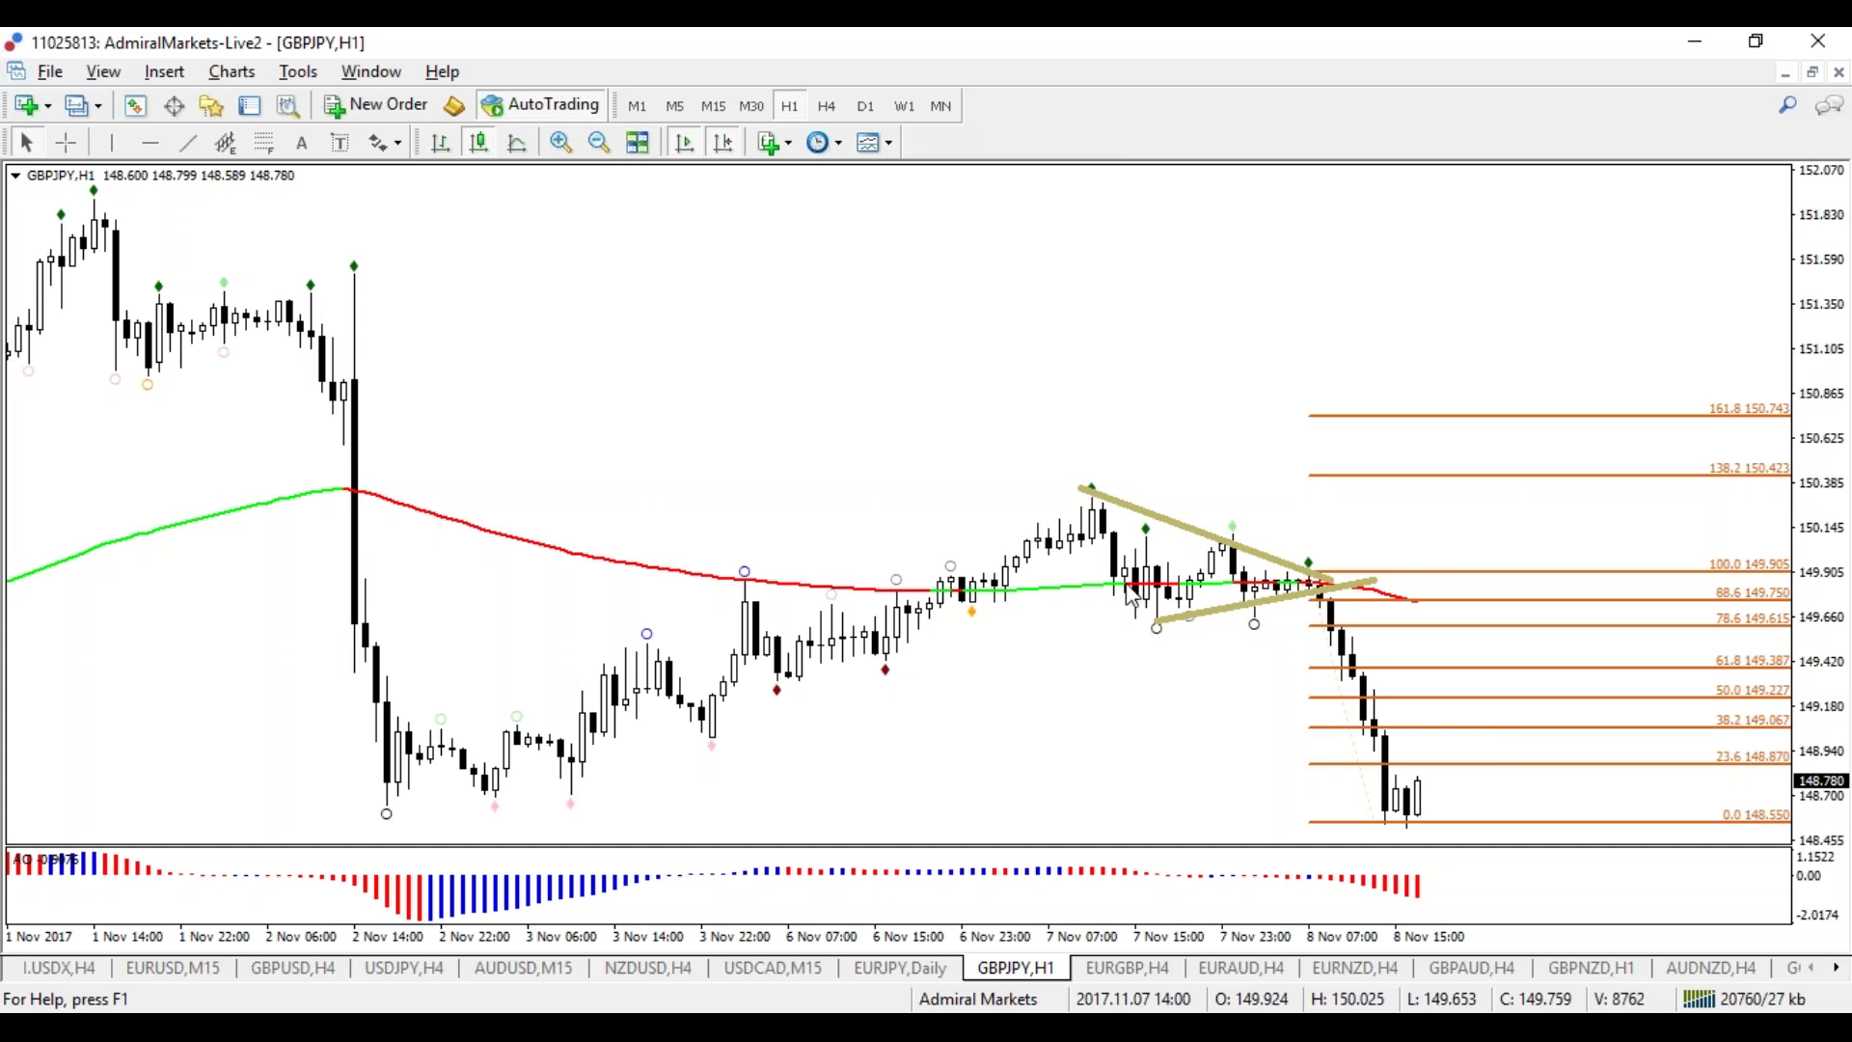
pyautogui.moveTo(1267, 598)
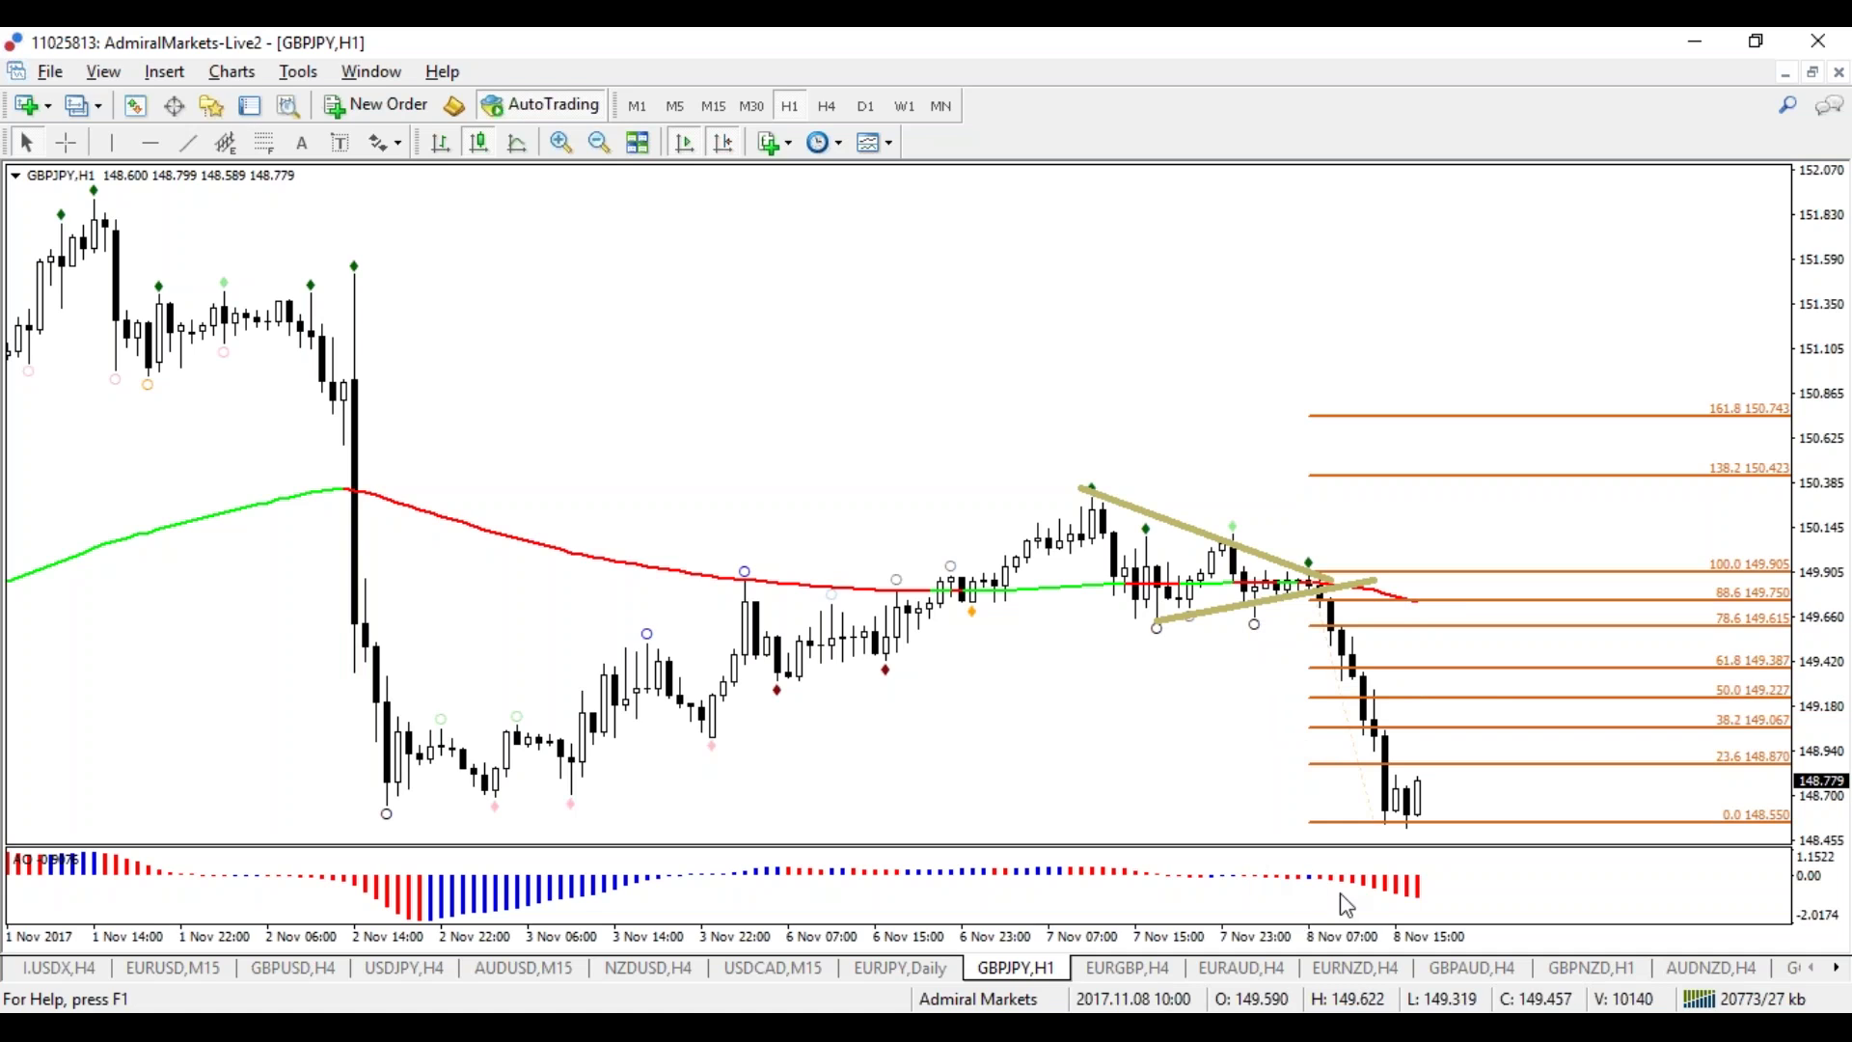
pyautogui.moveTo(1164, 938); pyautogui.dragTo(1142, 949)
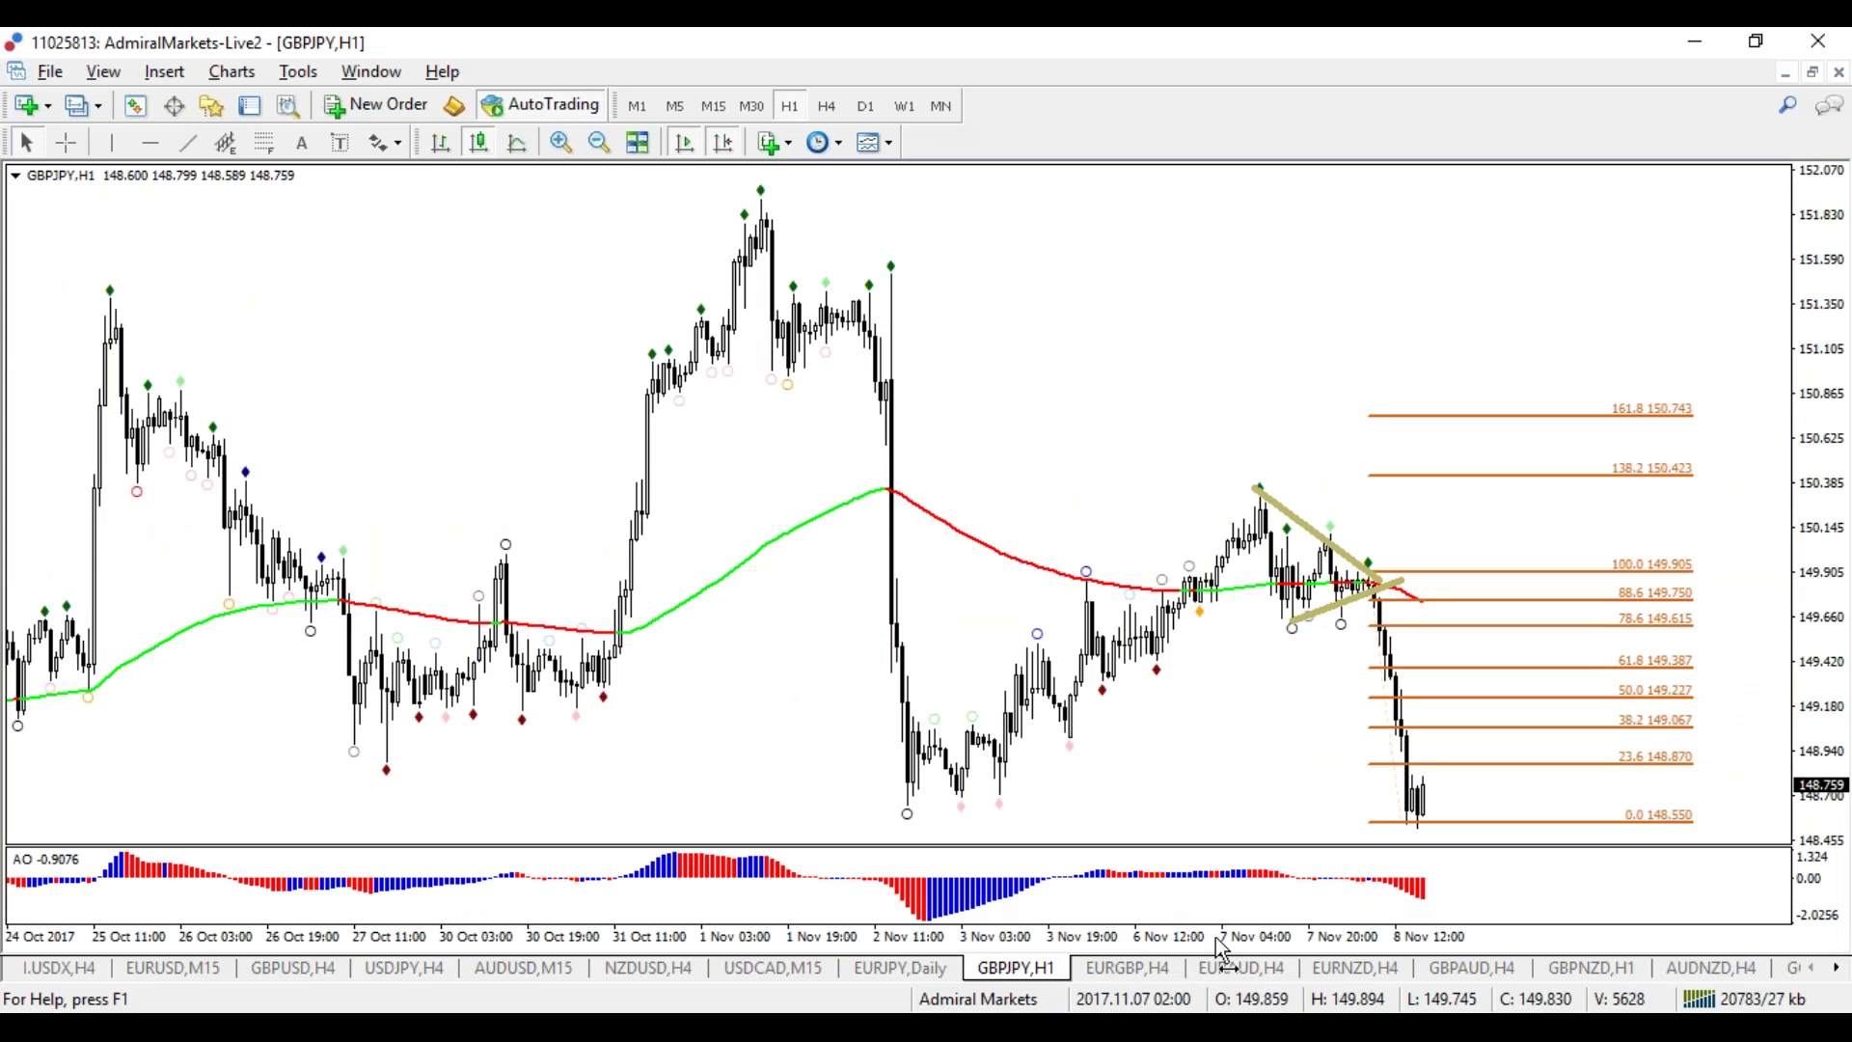
pyautogui.press('+')
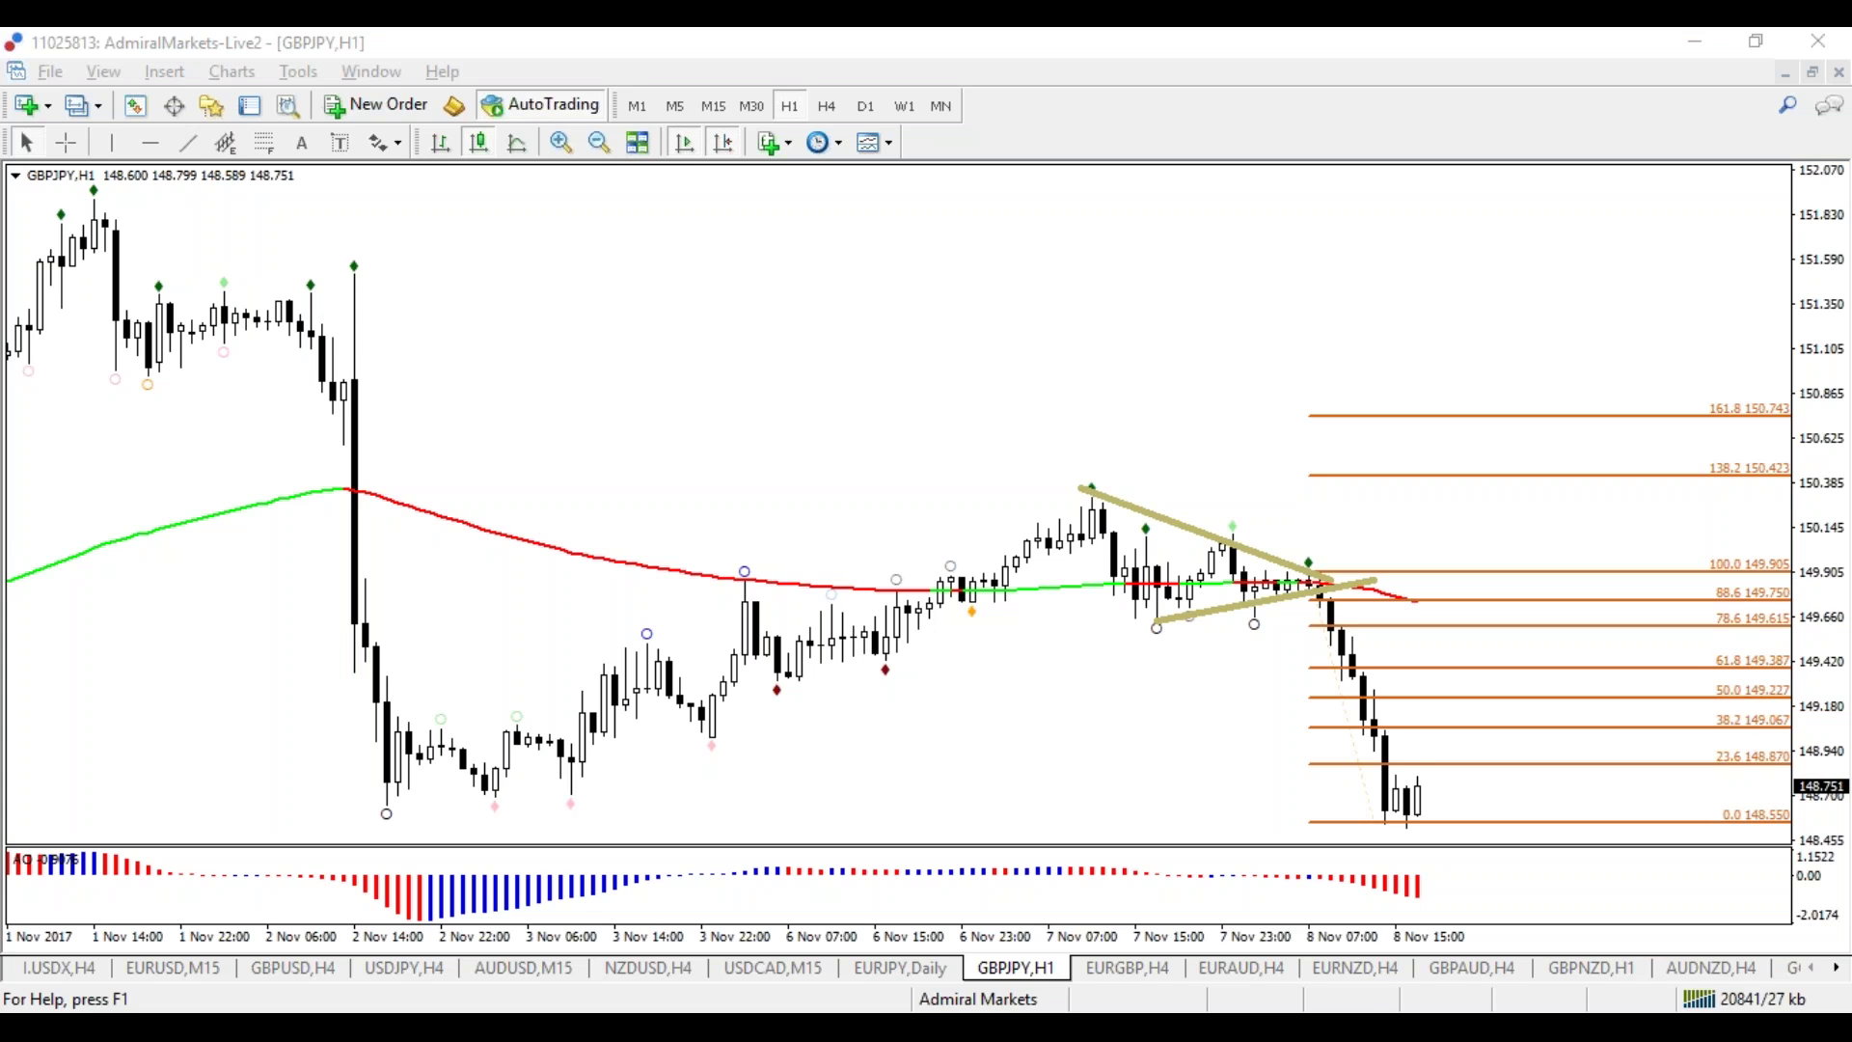
# Step: Draw two parallel rising trend lines forming a channel around the advance from the 3 November low to the 7 November high
pyautogui.moveTo(416, 940); pyautogui.dragTo(388, 952)
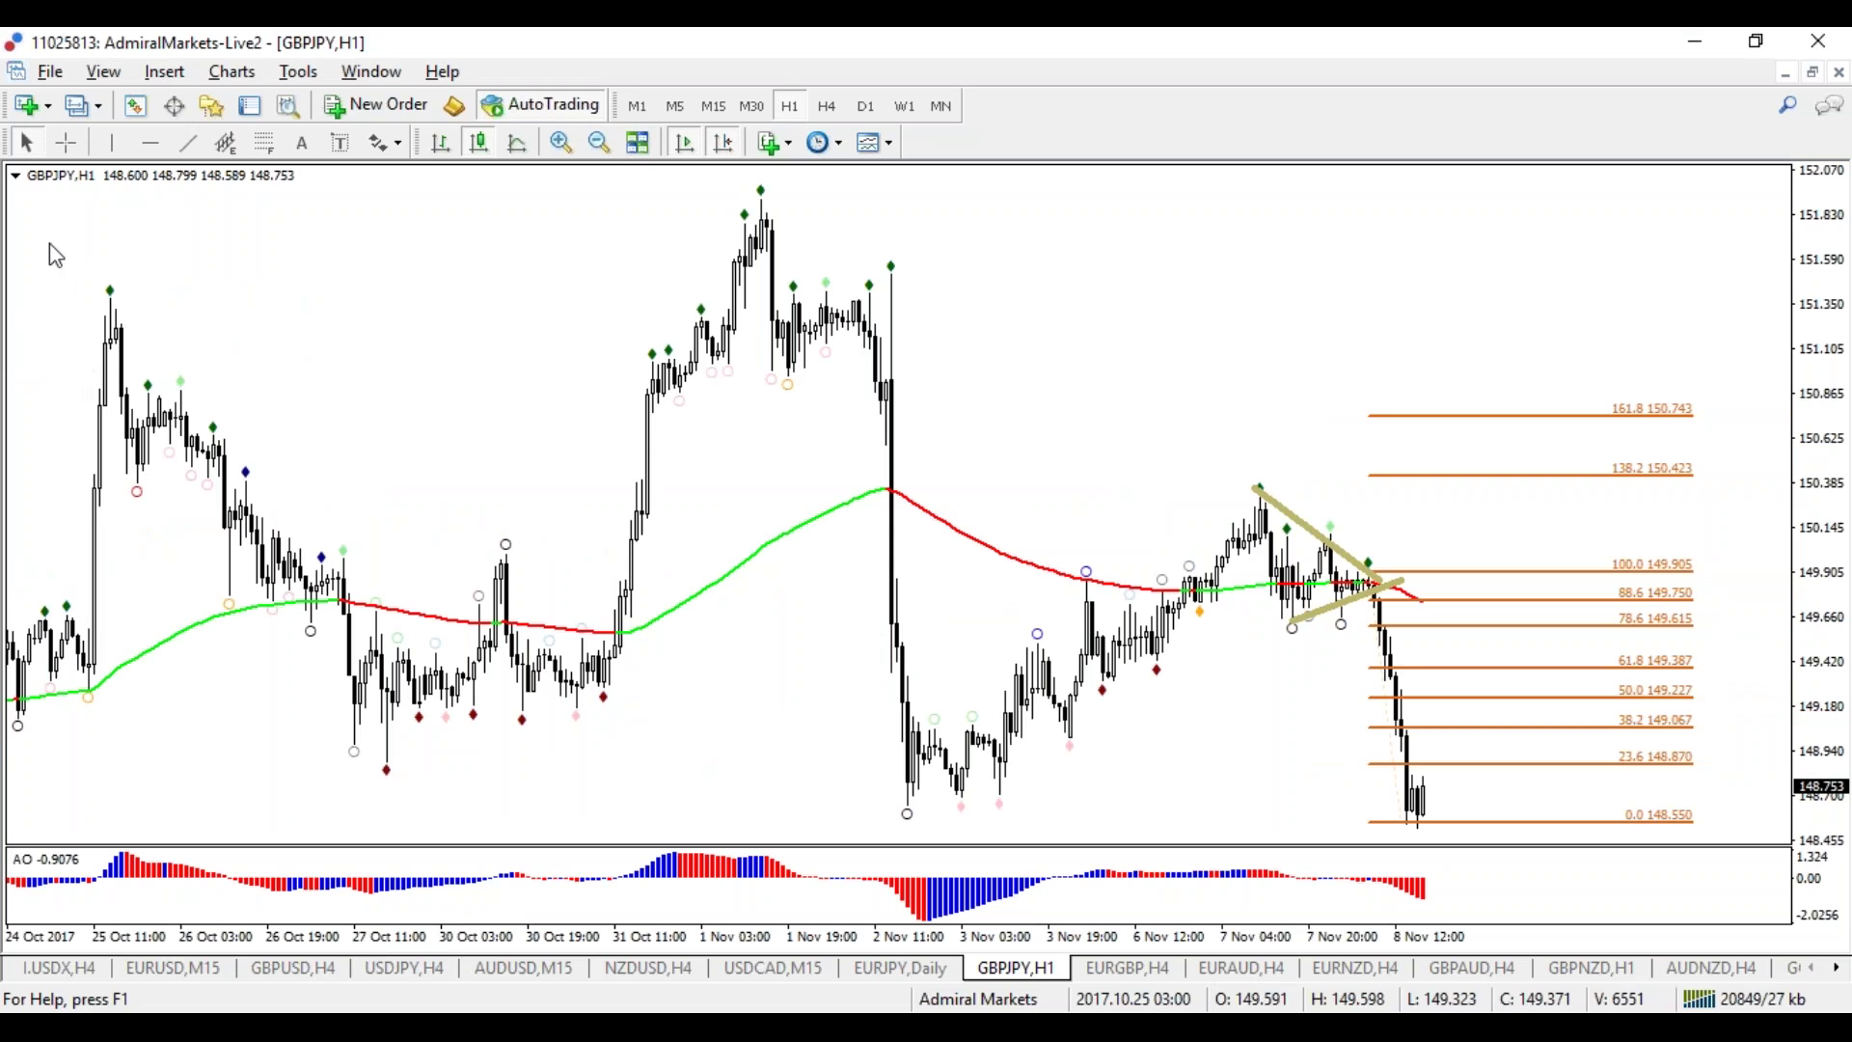
pyautogui.click(188, 143)
pyautogui.moveTo(958, 794)
pyautogui.mouseDown()
pyautogui.moveTo(1543, 434)
pyautogui.moveTo(1440, 440)
pyautogui.mouseUp()
pyautogui.click(188, 142)
pyautogui.moveTo(934, 712)
pyautogui.mouseDown()
pyautogui.moveTo(1036, 598)
pyautogui.moveTo(1374, 403)
pyautogui.moveTo(1360, 407)
pyautogui.mouseUp()
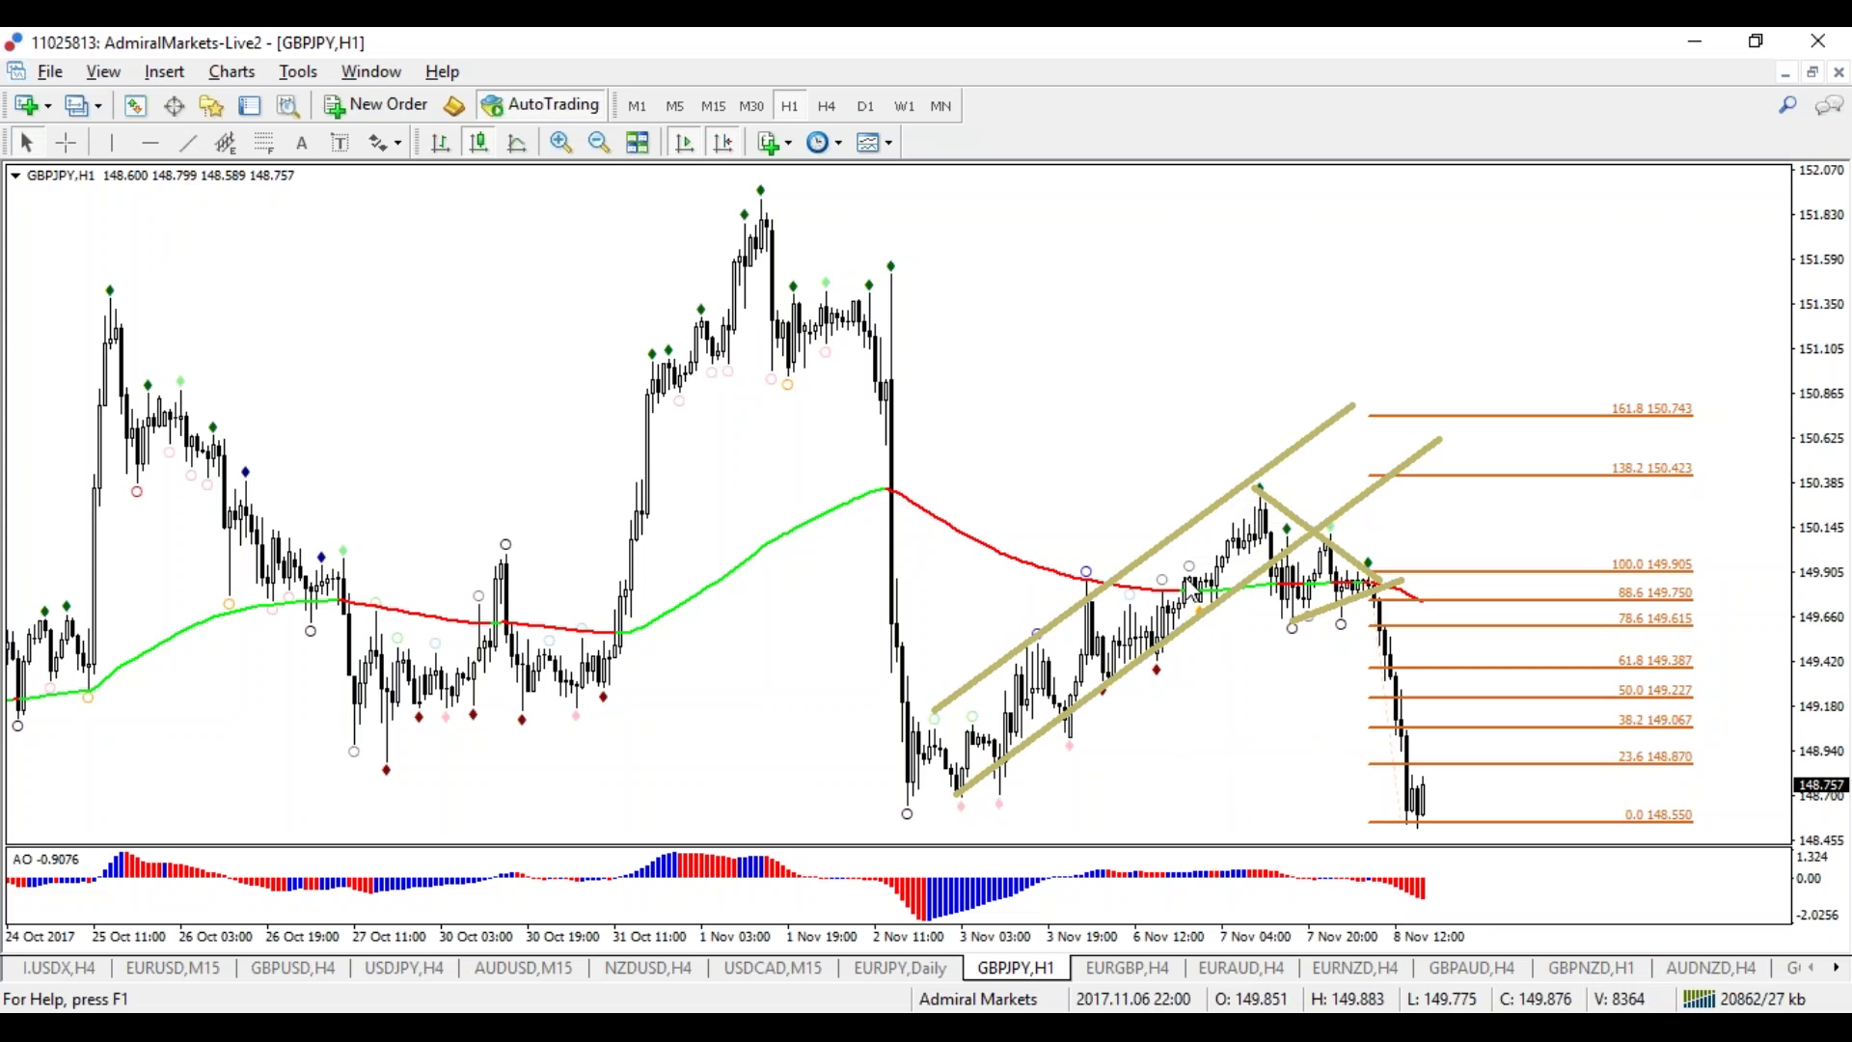
# Step: Turn off the chart shift and draw two nearly horizontal trend lines above and below the 30–31 October consolidation
pyautogui.moveTo(1099, 935); pyautogui.dragTo(1090, 934)
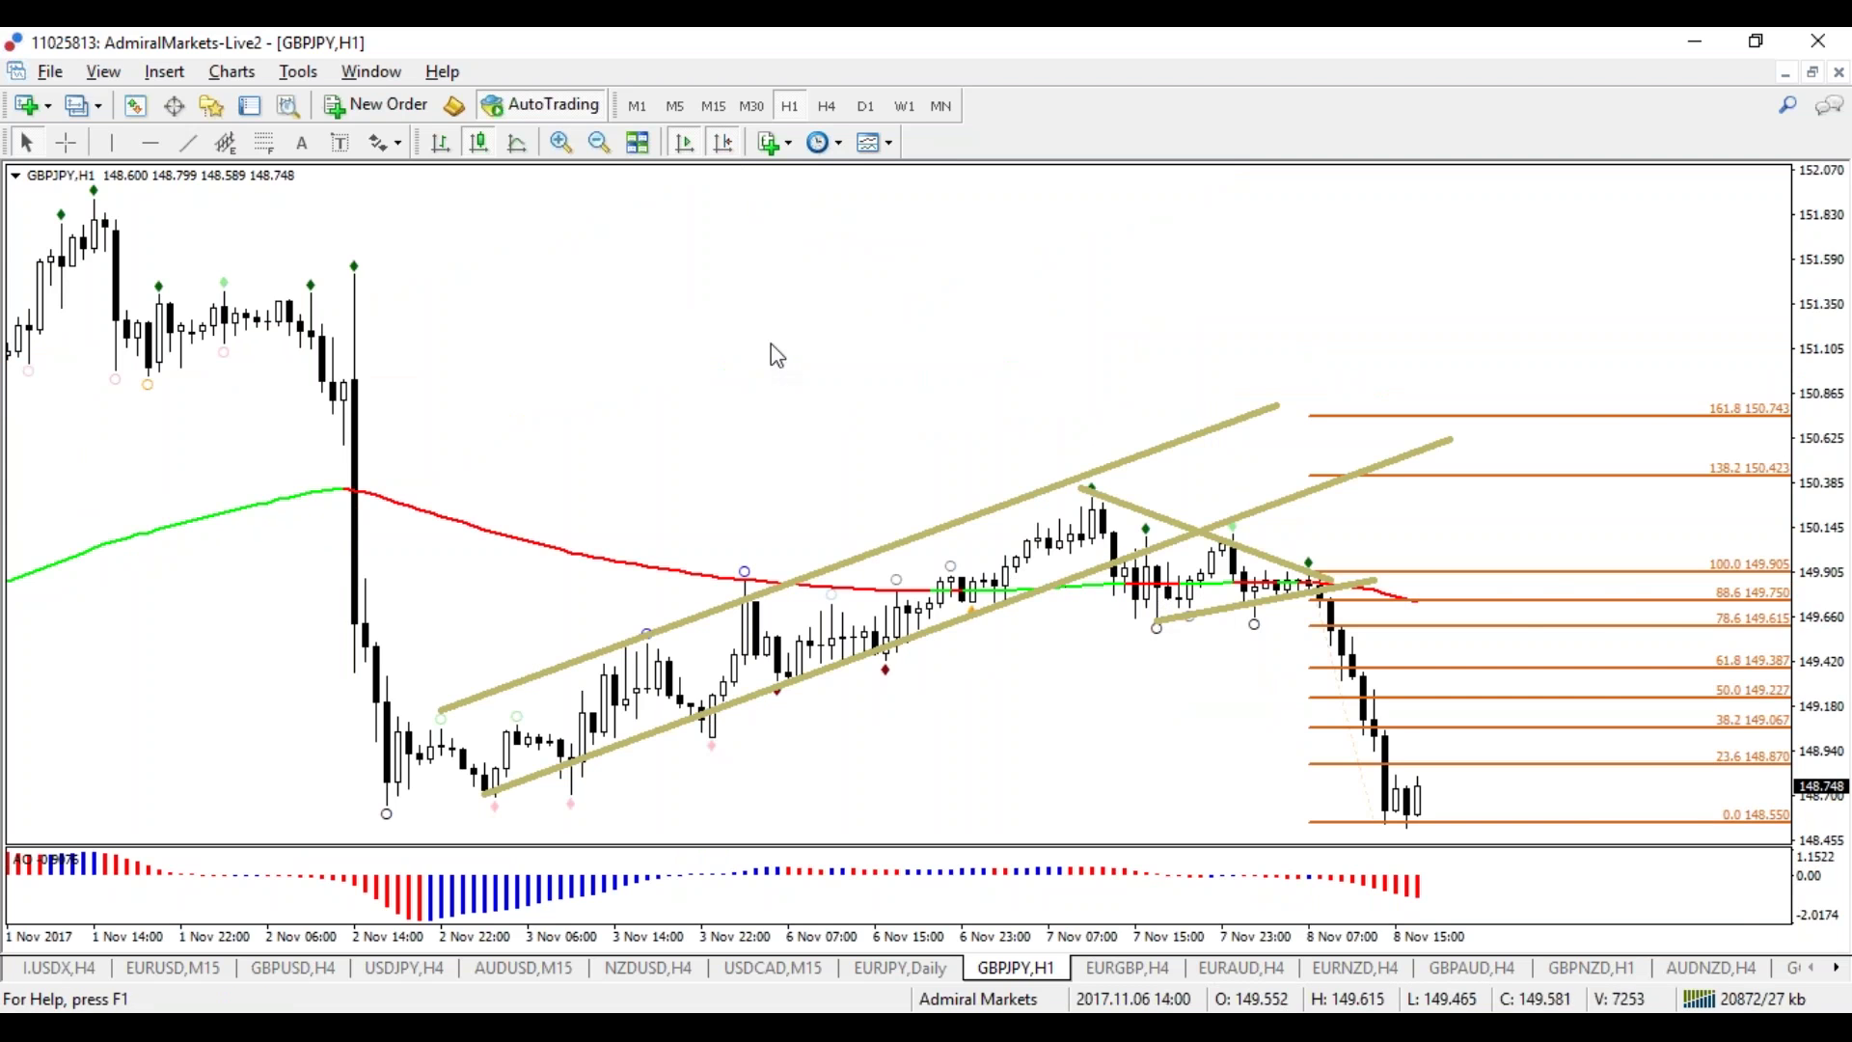
pyautogui.click(723, 145)
pyautogui.moveTo(405, 371); pyautogui.dragTo(811, 434)
pyautogui.moveTo(475, 555); pyautogui.dragTo(677, 561)
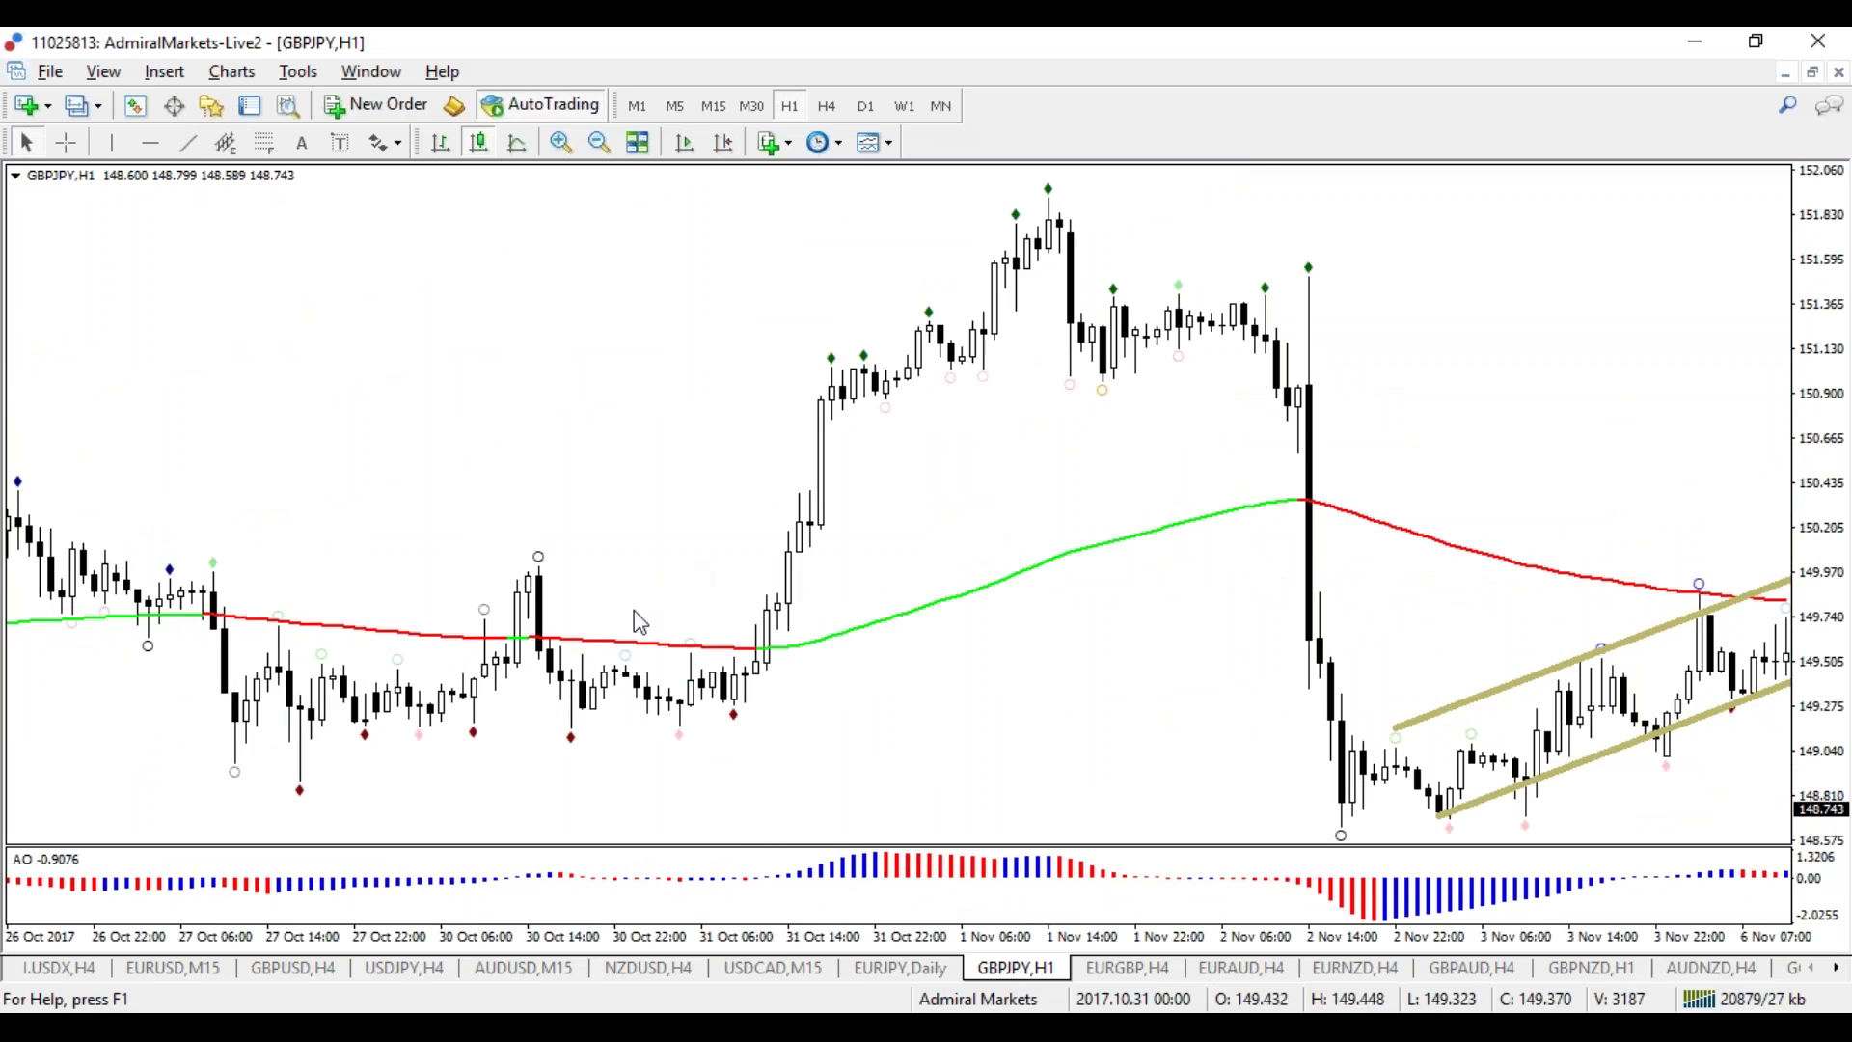
pyautogui.click(190, 147)
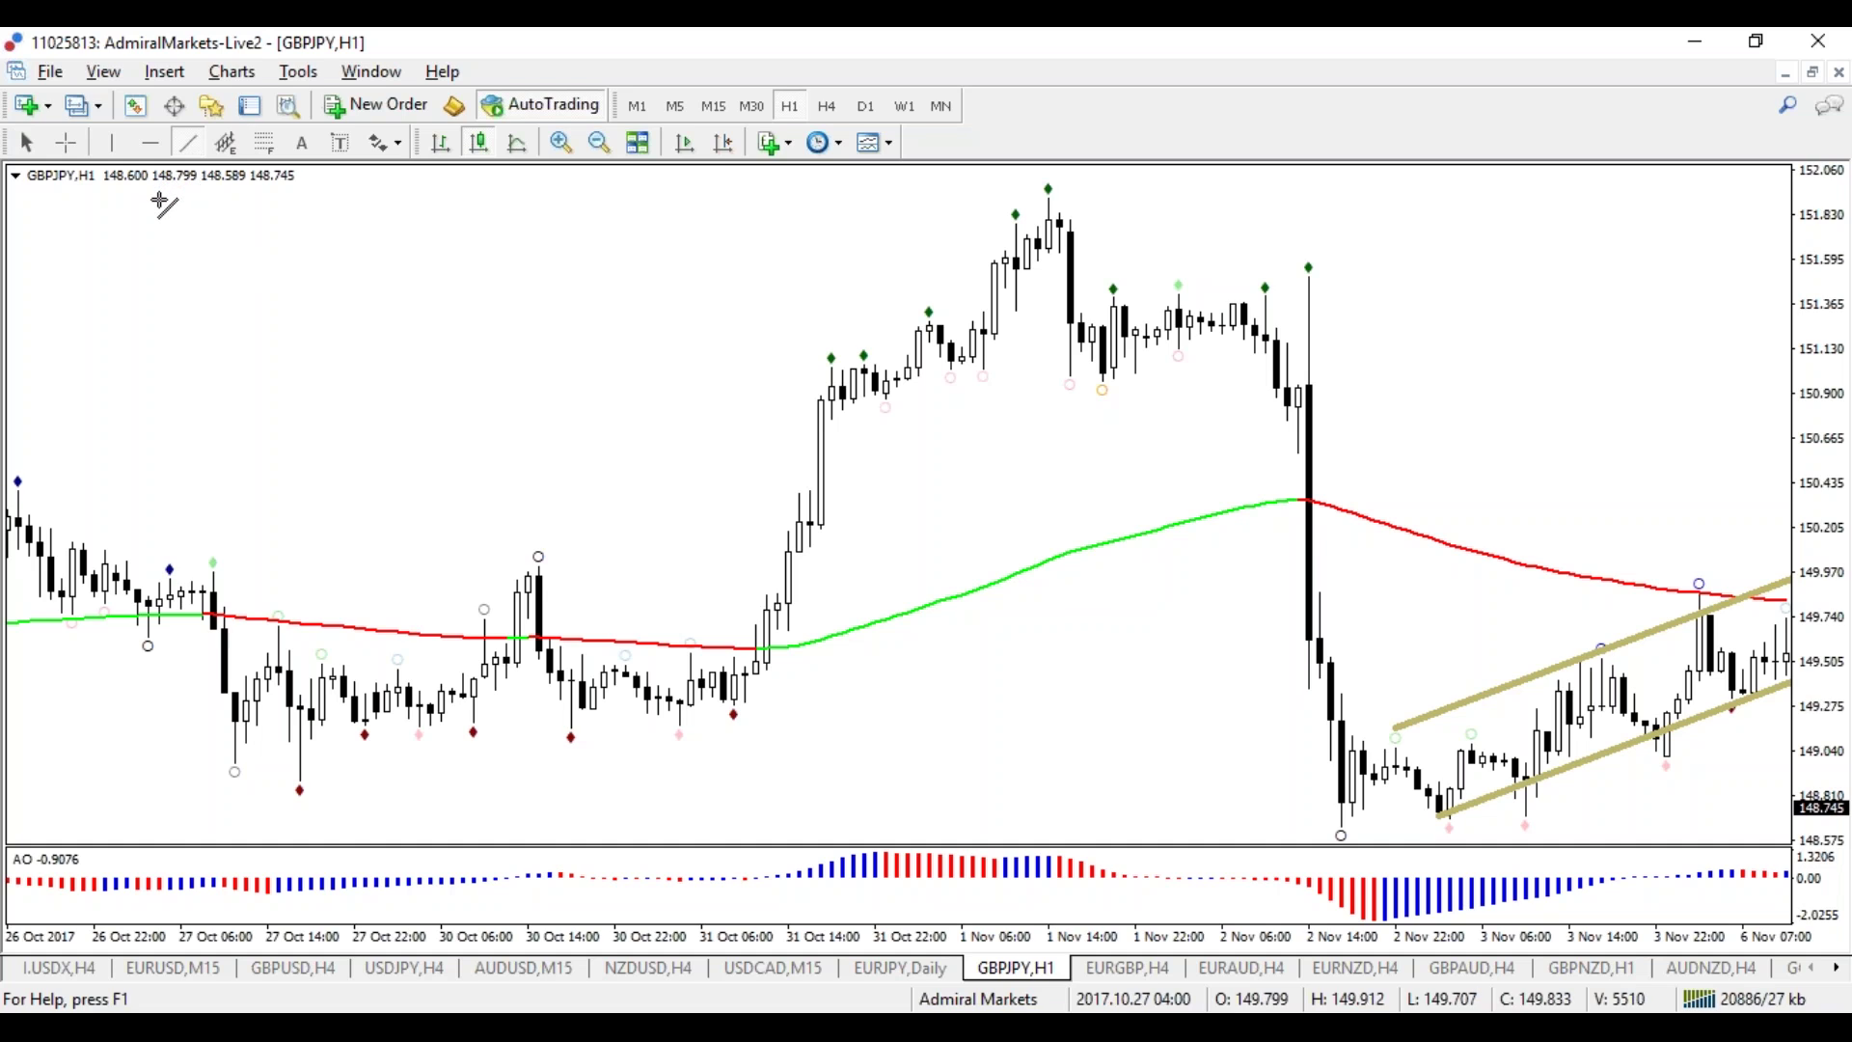
pyautogui.moveTo(590, 664); pyautogui.dragTo(845, 659)
pyautogui.click(188, 143)
pyautogui.moveTo(548, 726); pyautogui.dragTo(803, 715)
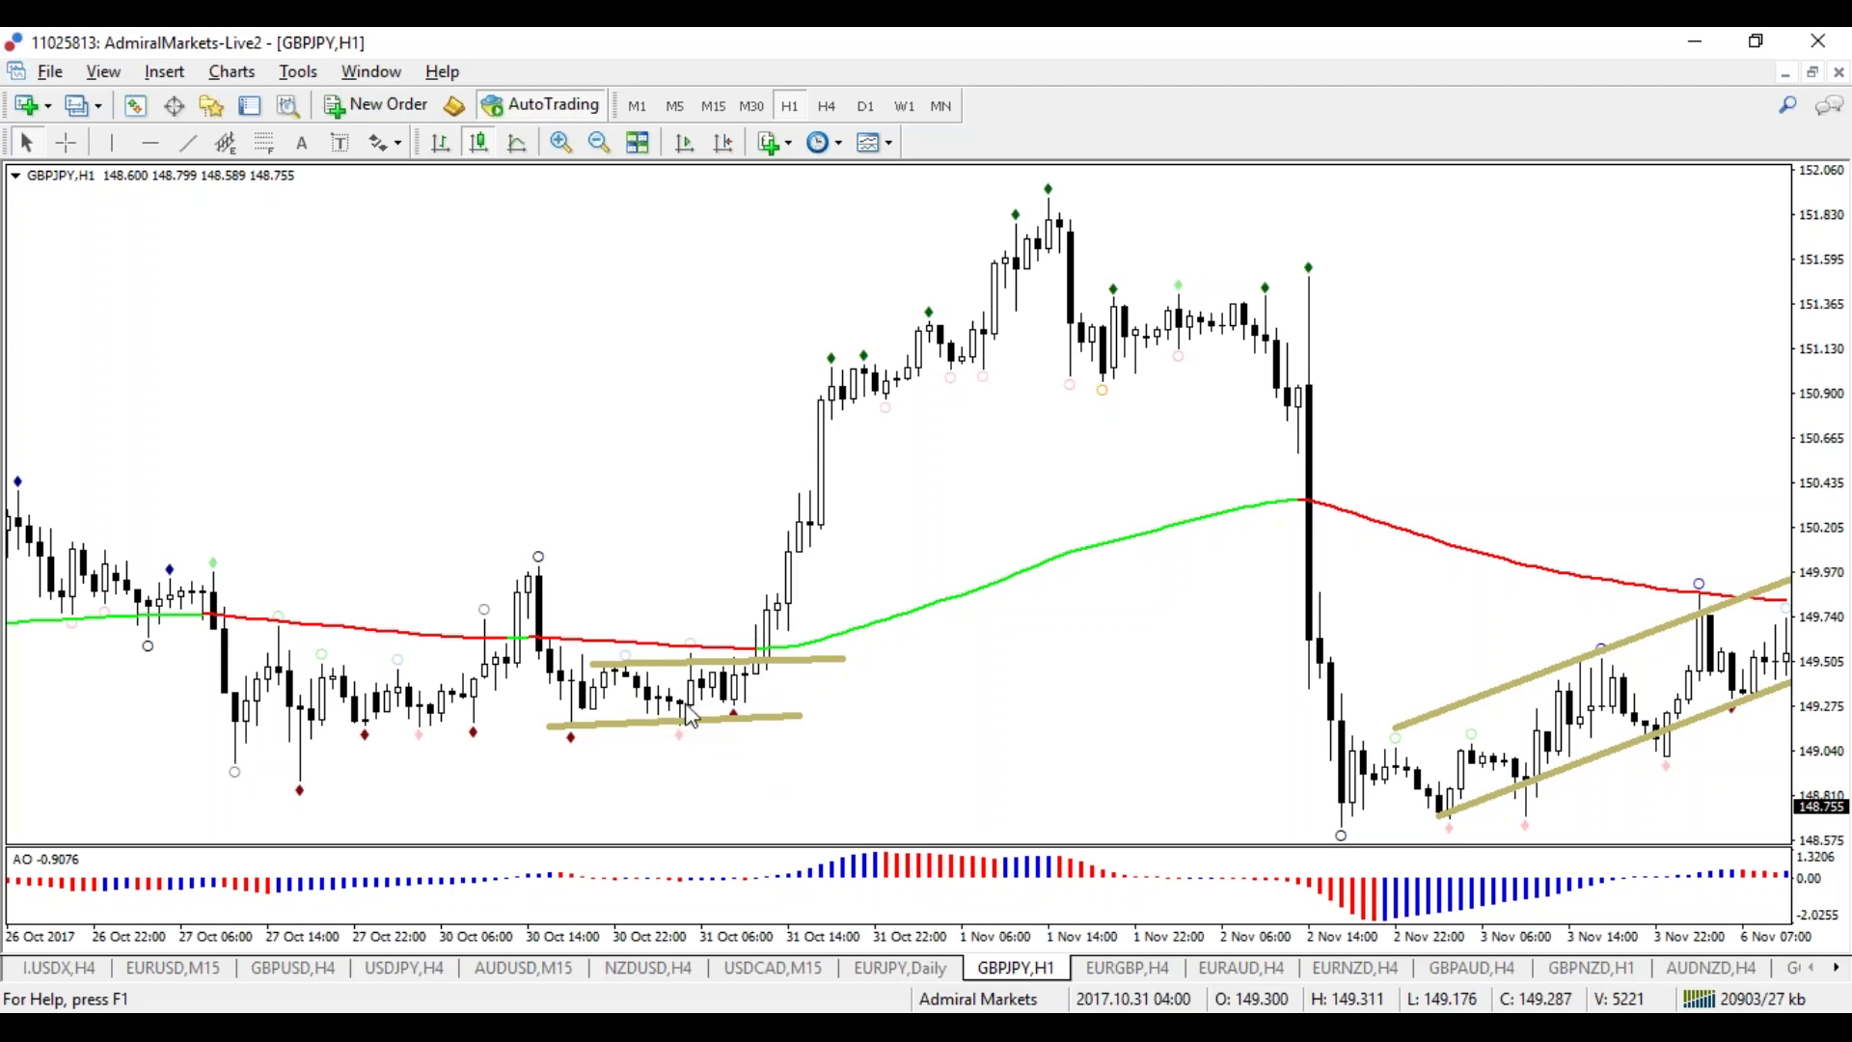
# Step: Circle the consolidation in blue, sketch a down-up-down swing with its low circled green and its high red with a falling arrow, and clear everything
pyautogui.moveTo(733, 681)
pyautogui.mouseDown()
pyautogui.moveTo(641, 691)
pyautogui.moveTo(748, 670)
pyautogui.mouseUp()
pyautogui.moveTo(185, 277)
pyautogui.mouseDown()
pyautogui.moveTo(279, 472)
pyautogui.moveTo(467, 467)
pyautogui.mouseUp()
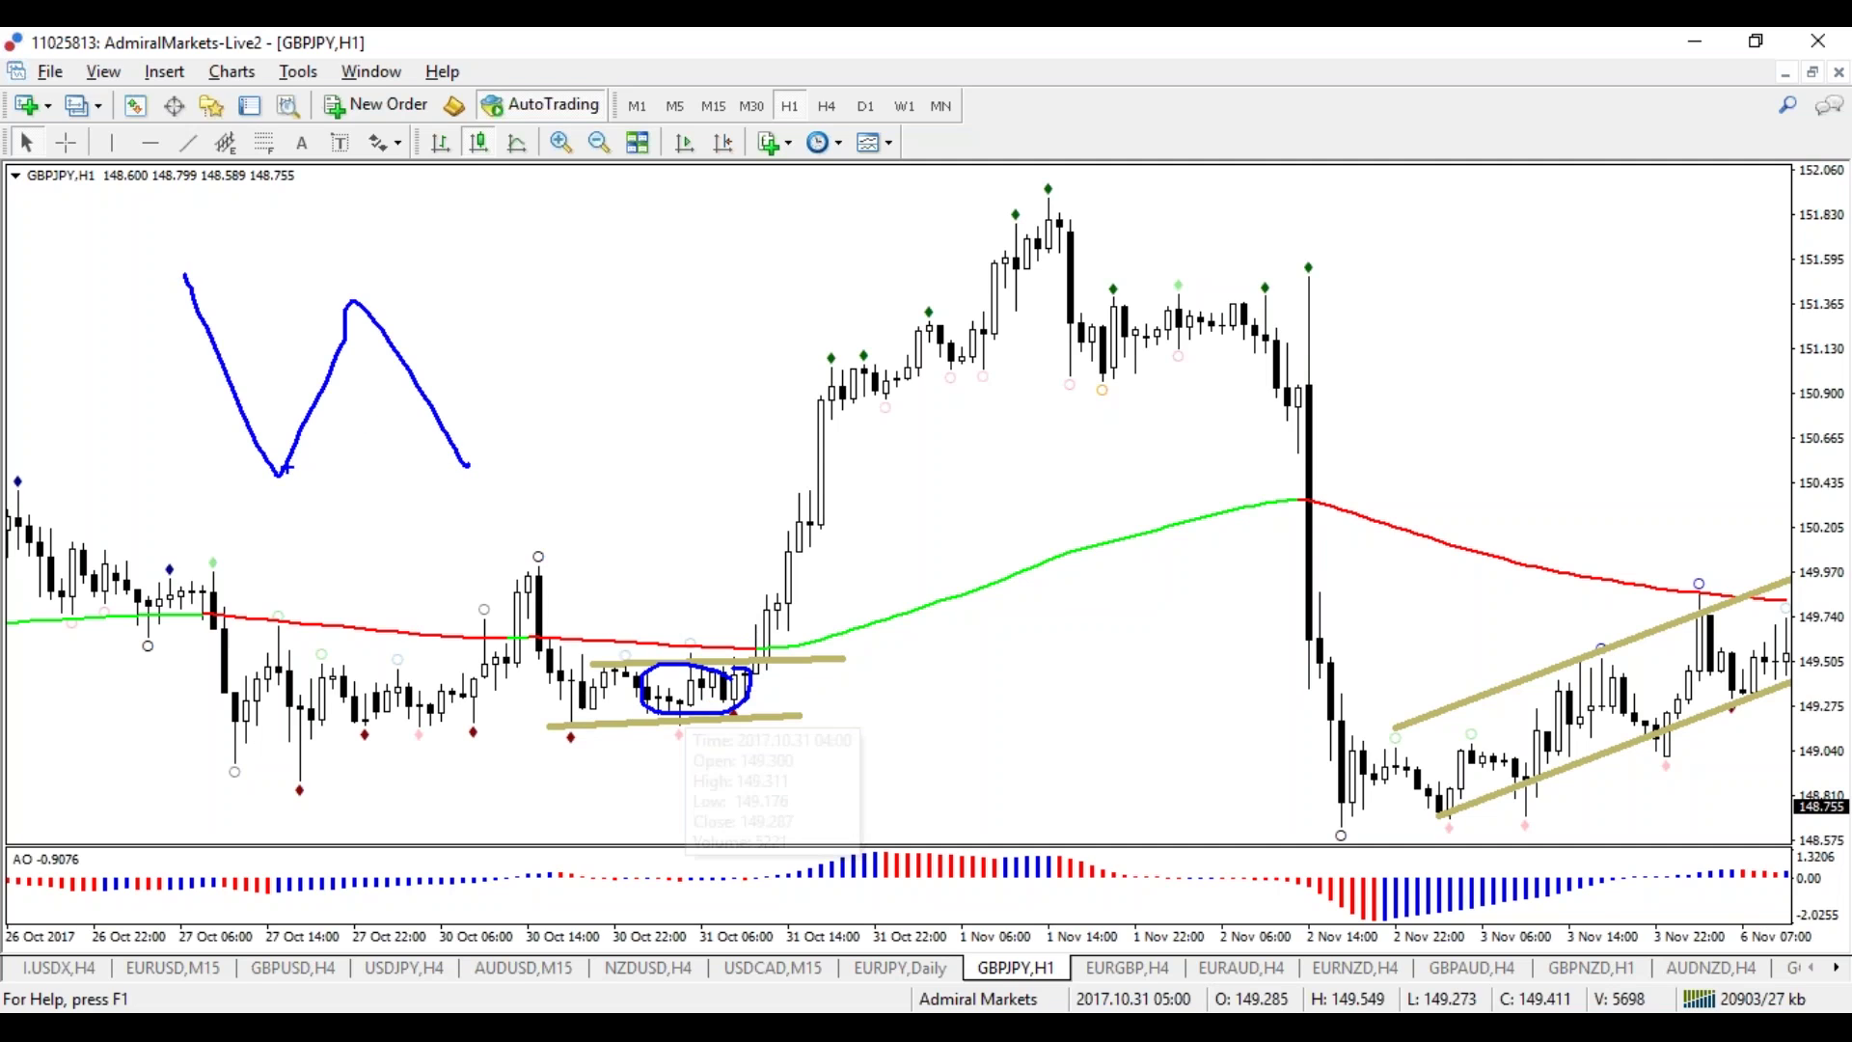
pyautogui.moveTo(280, 445)
pyautogui.mouseDown()
pyautogui.moveTo(272, 482)
pyautogui.moveTo(292, 449)
pyautogui.mouseUp()
pyautogui.moveTo(360, 305)
pyautogui.mouseDown()
pyautogui.moveTo(371, 293)
pyautogui.moveTo(521, 439)
pyautogui.moveTo(481, 444)
pyautogui.mouseUp()
pyautogui.moveTo(272, 411)
pyautogui.mouseDown()
pyautogui.moveTo(295, 333)
pyautogui.moveTo(323, 345)
pyautogui.mouseUp()
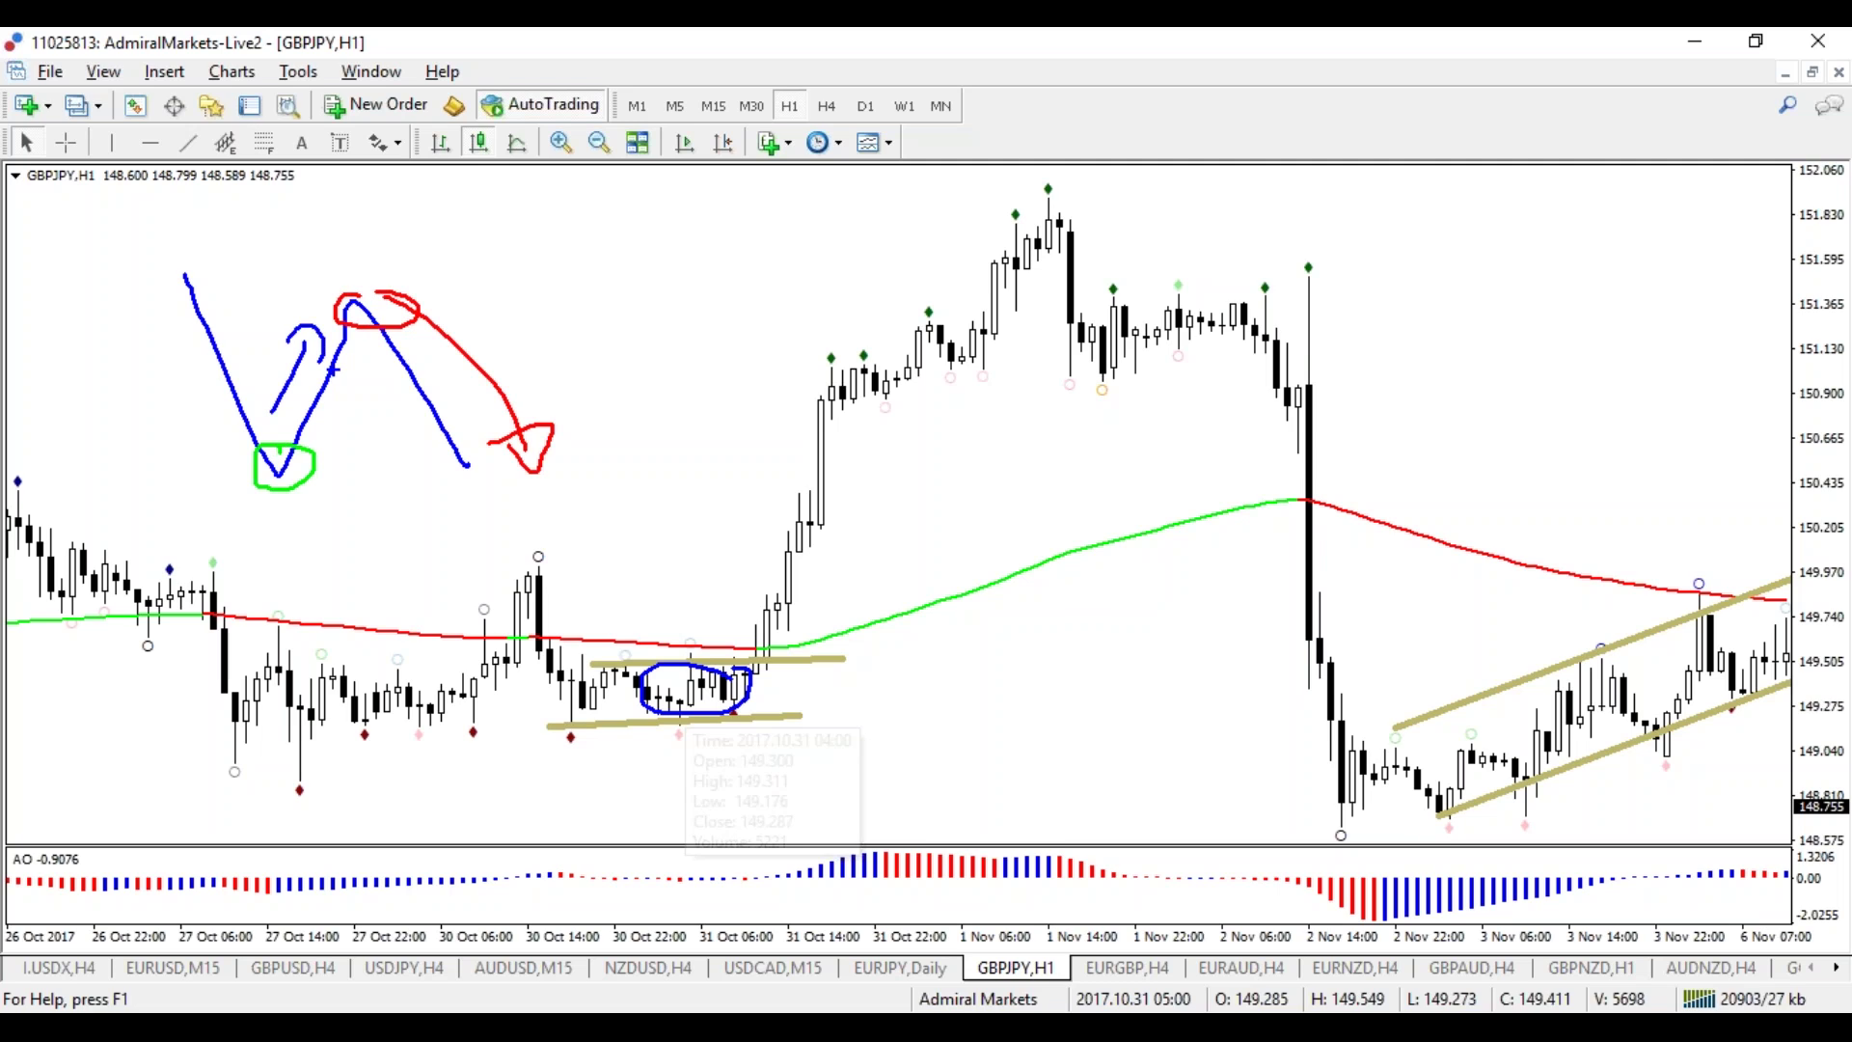
pyautogui.press('e')
# Step: Circle the 31 October breakout above the consolidation's upper line in blue, and clear the sketch
pyautogui.moveTo(798, 617)
pyautogui.mouseDown()
pyautogui.moveTo(799, 666)
pyautogui.moveTo(772, 611)
pyautogui.mouseUp()
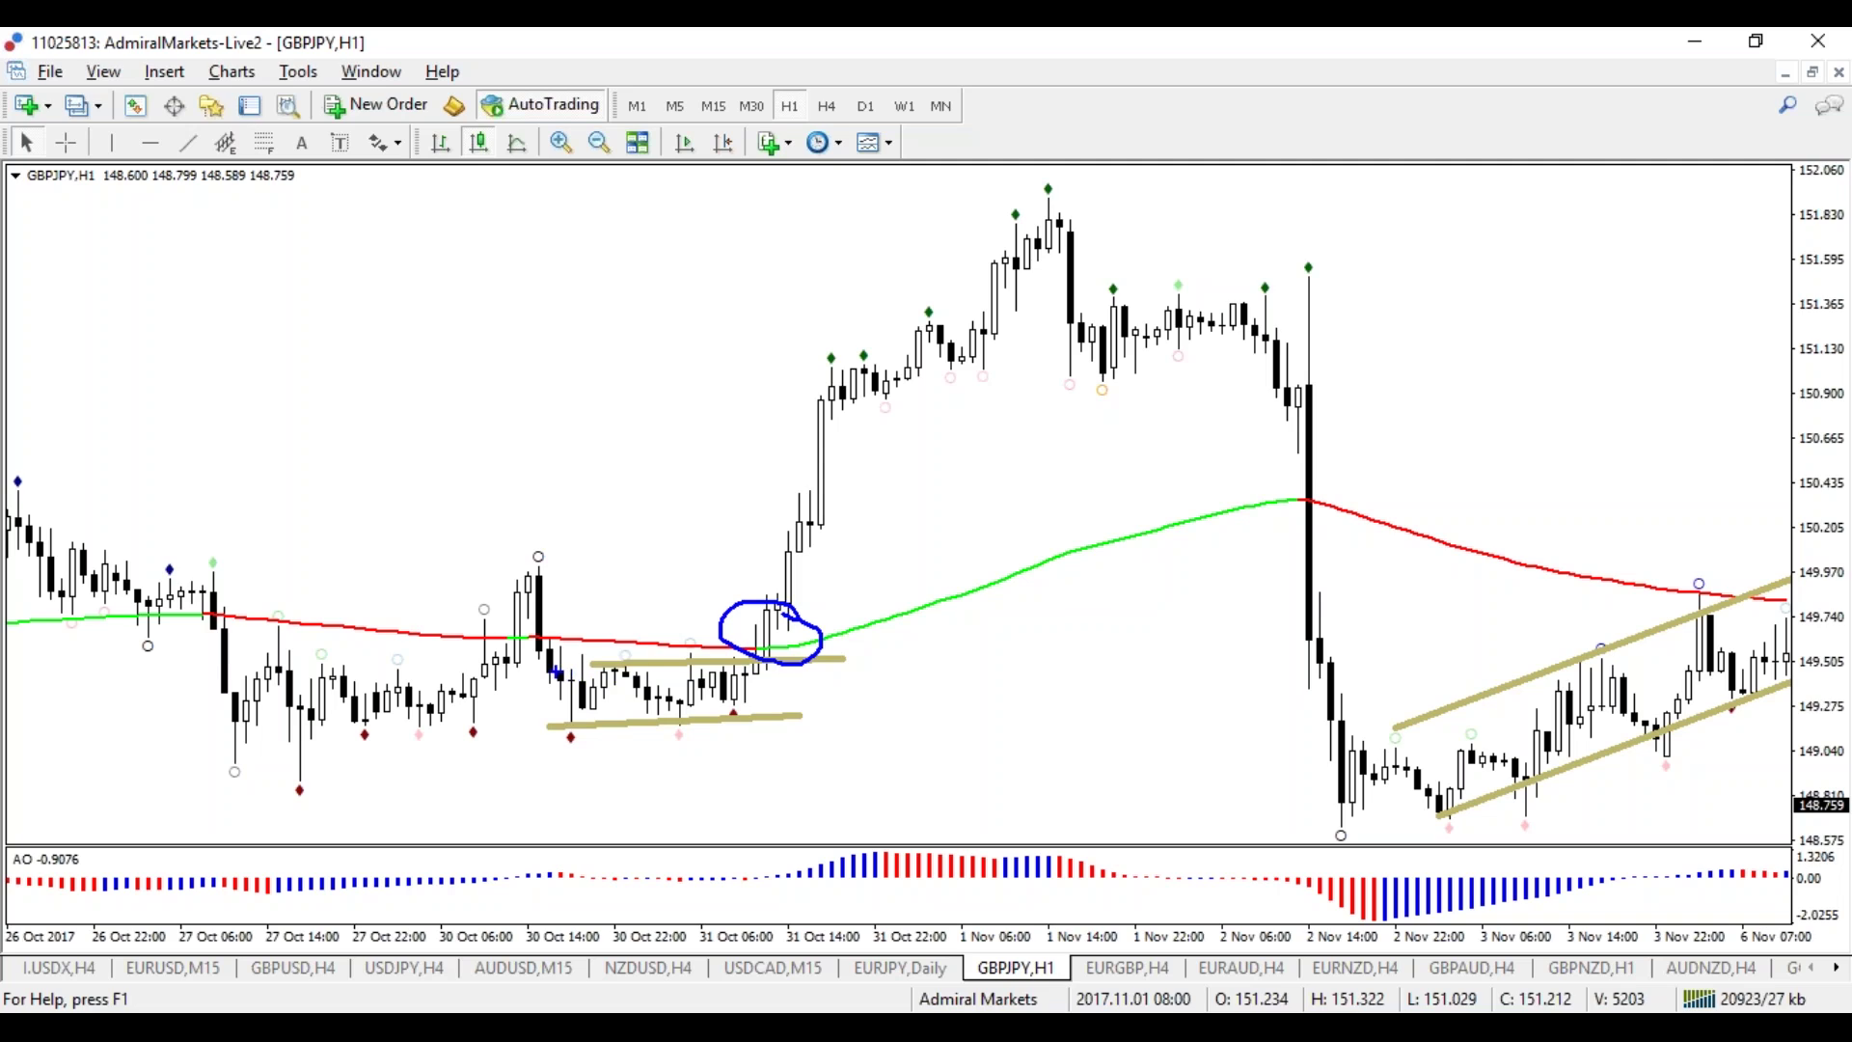
pyautogui.press('e')
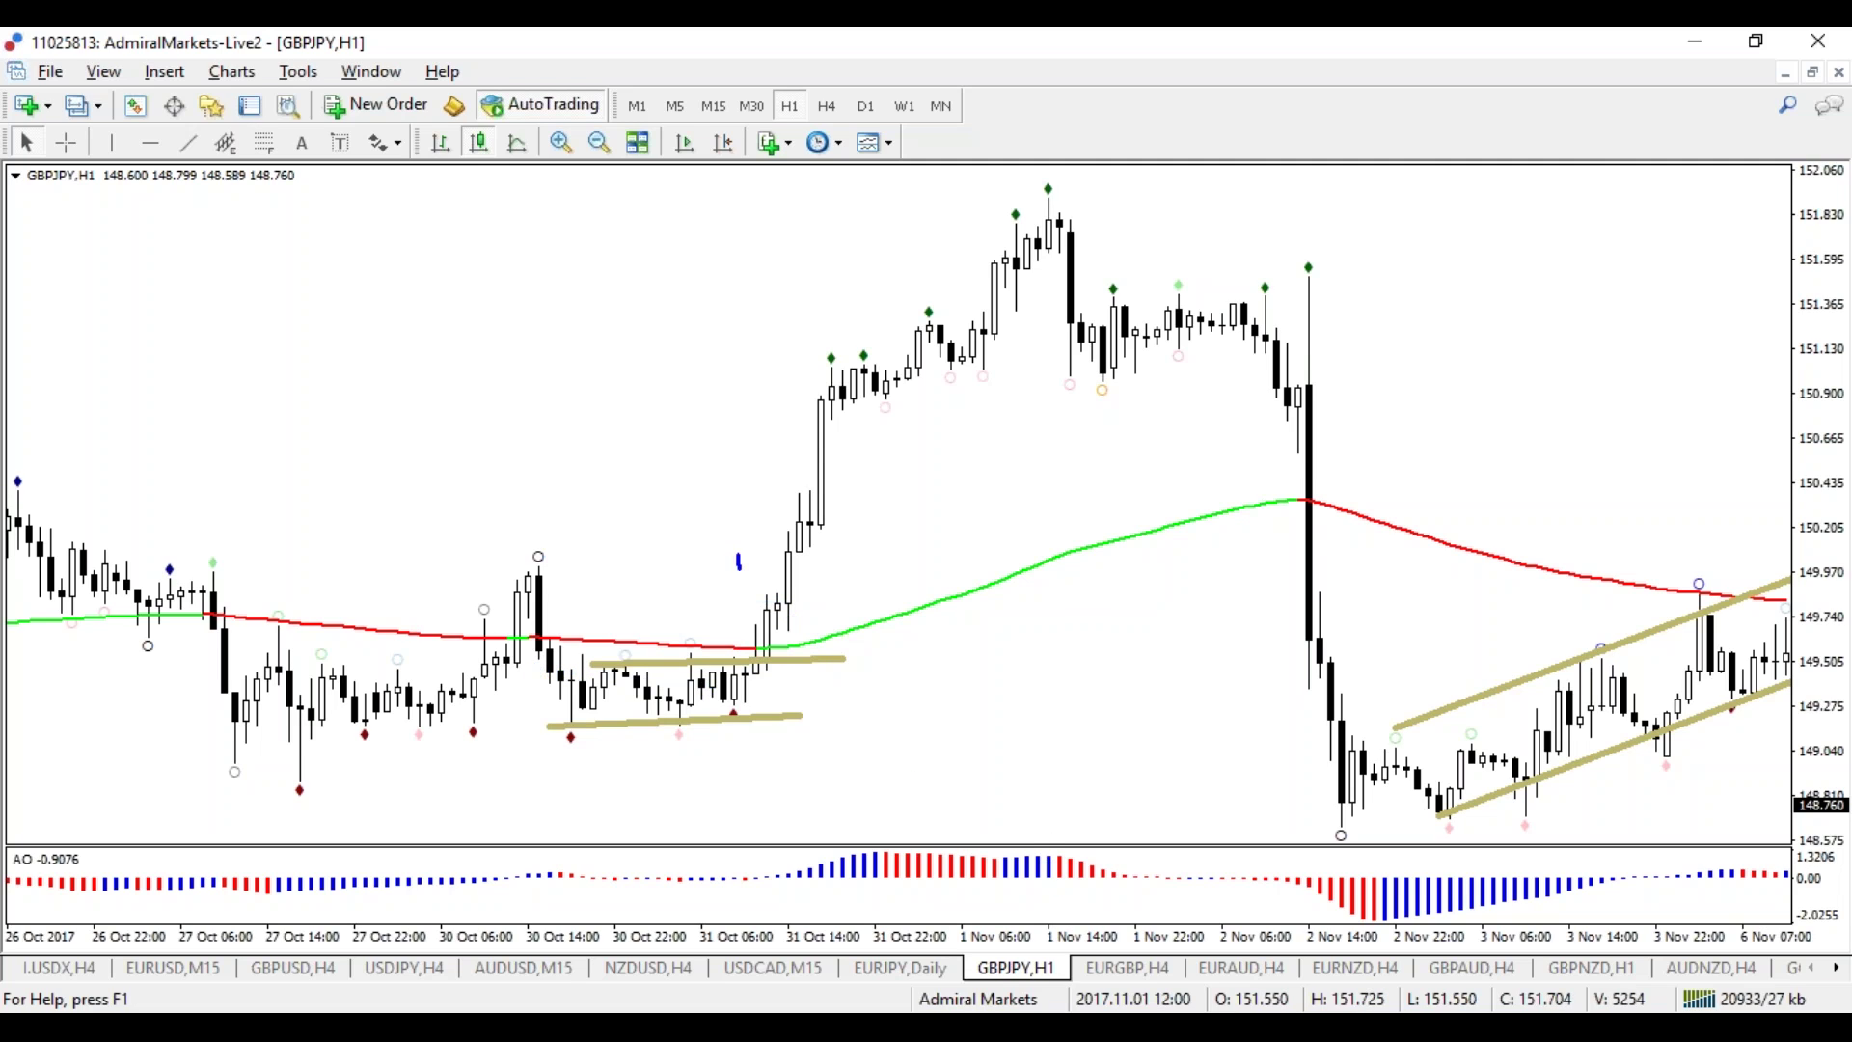
pyautogui.press('Escape')
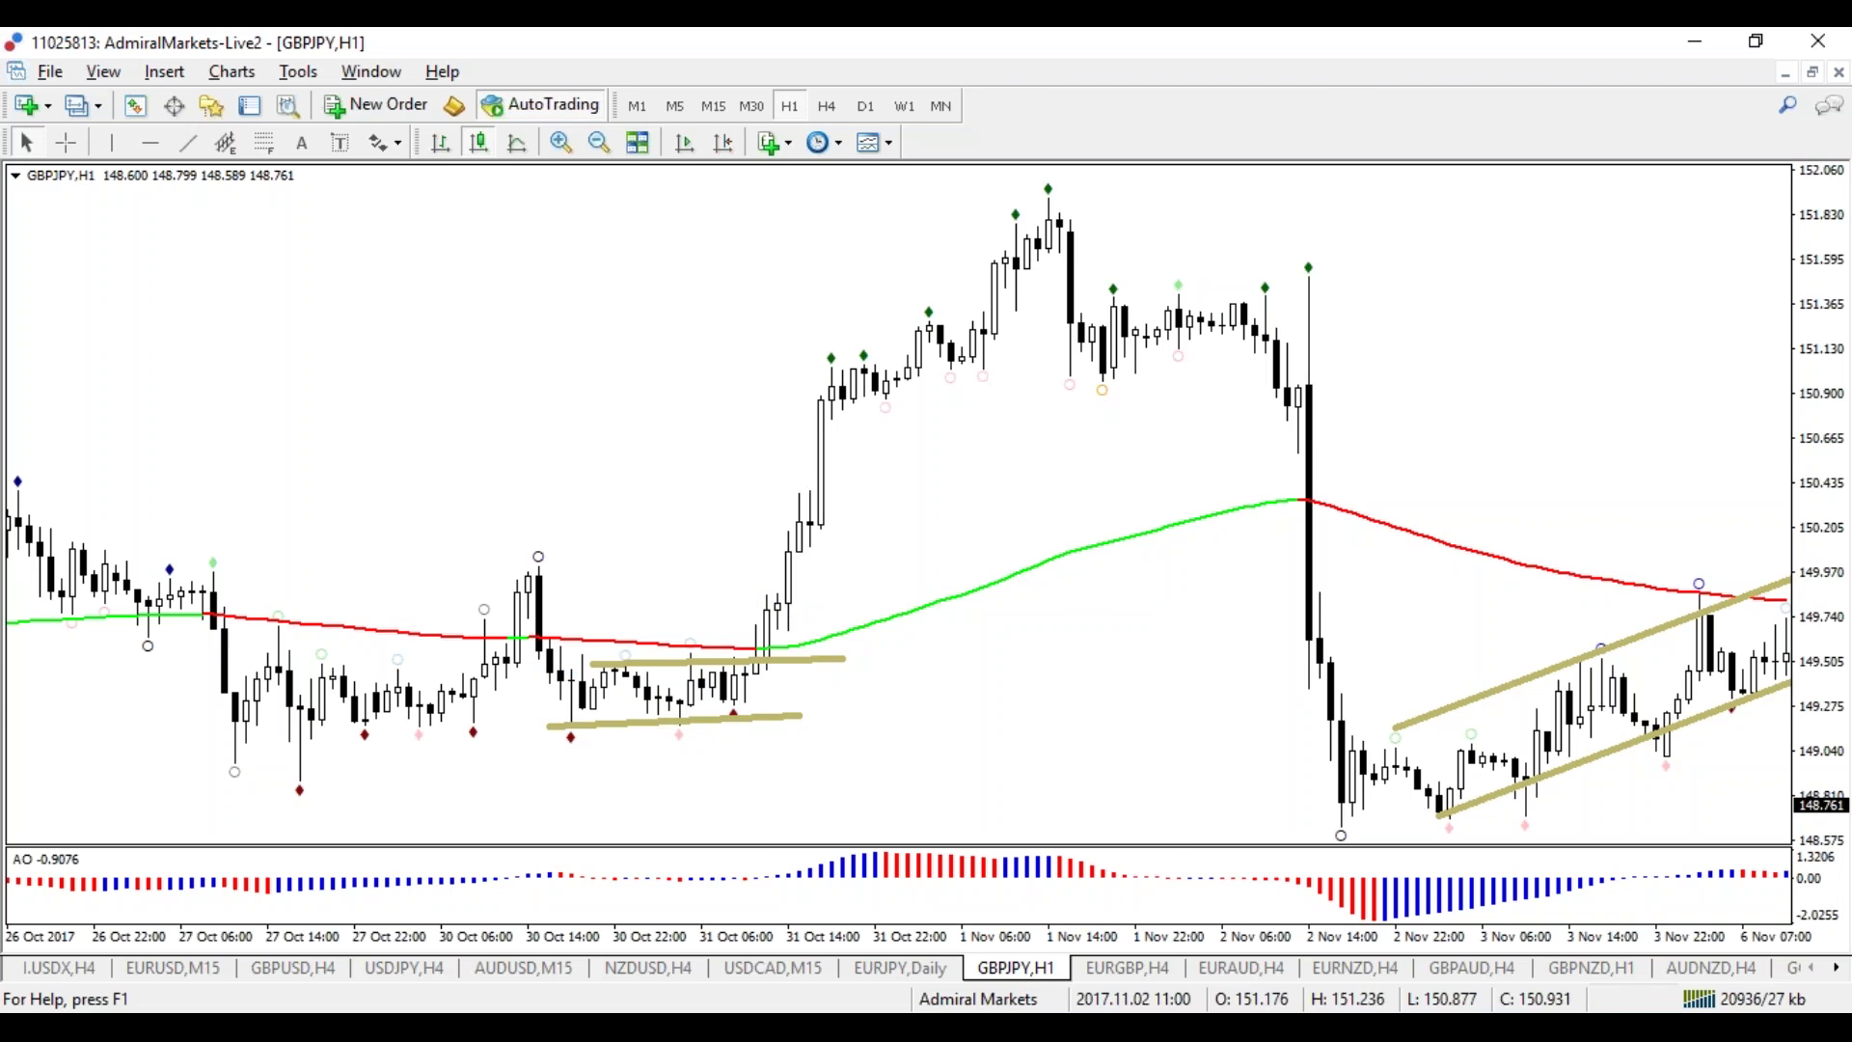
# Step: Sketch red arrows at the 8 November break below the small triangle and along the following fall, and clear them
pyautogui.scroll(-5, 1285, 769)
pyautogui.hotkey('ctrl', '2')
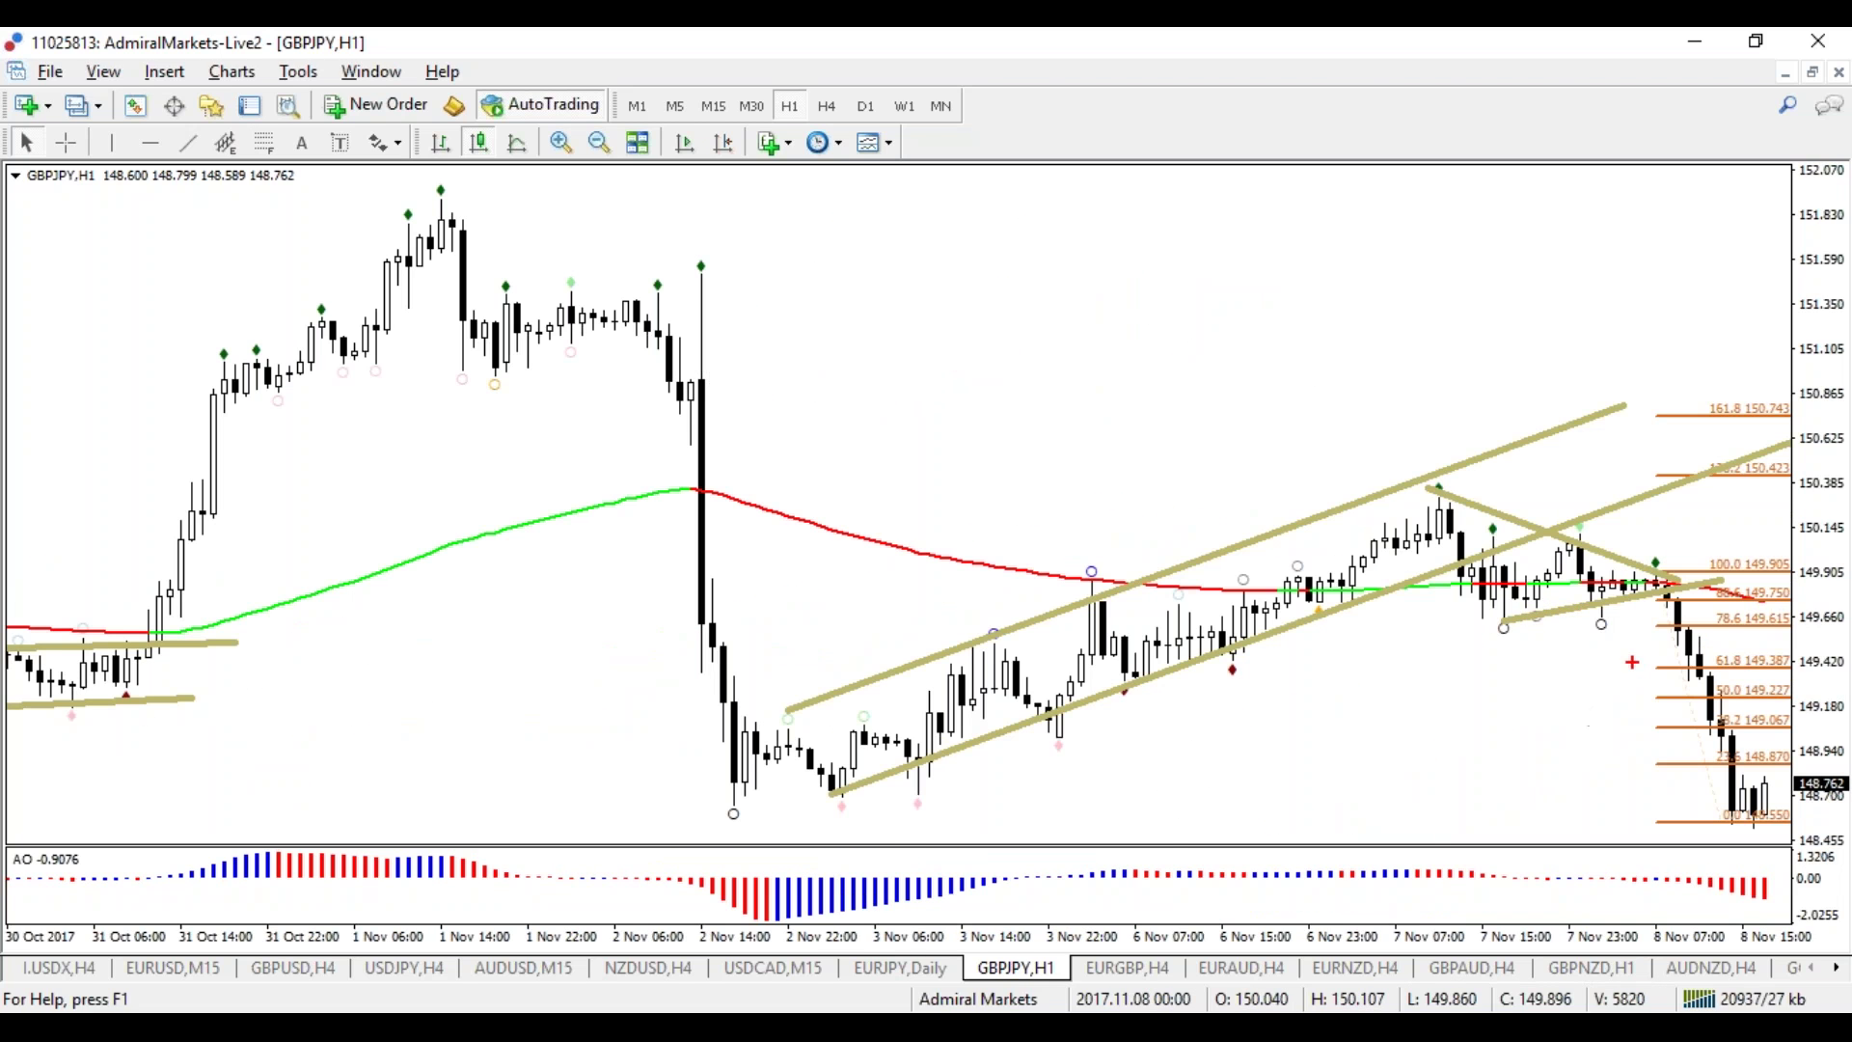
pyautogui.moveTo(1574, 673)
pyautogui.mouseDown()
pyautogui.moveTo(1642, 636)
pyautogui.moveTo(1651, 665)
pyautogui.mouseUp()
pyautogui.moveTo(1688, 608)
pyautogui.mouseDown()
pyautogui.moveTo(1792, 767)
pyautogui.moveTo(1758, 743)
pyautogui.mouseUp()
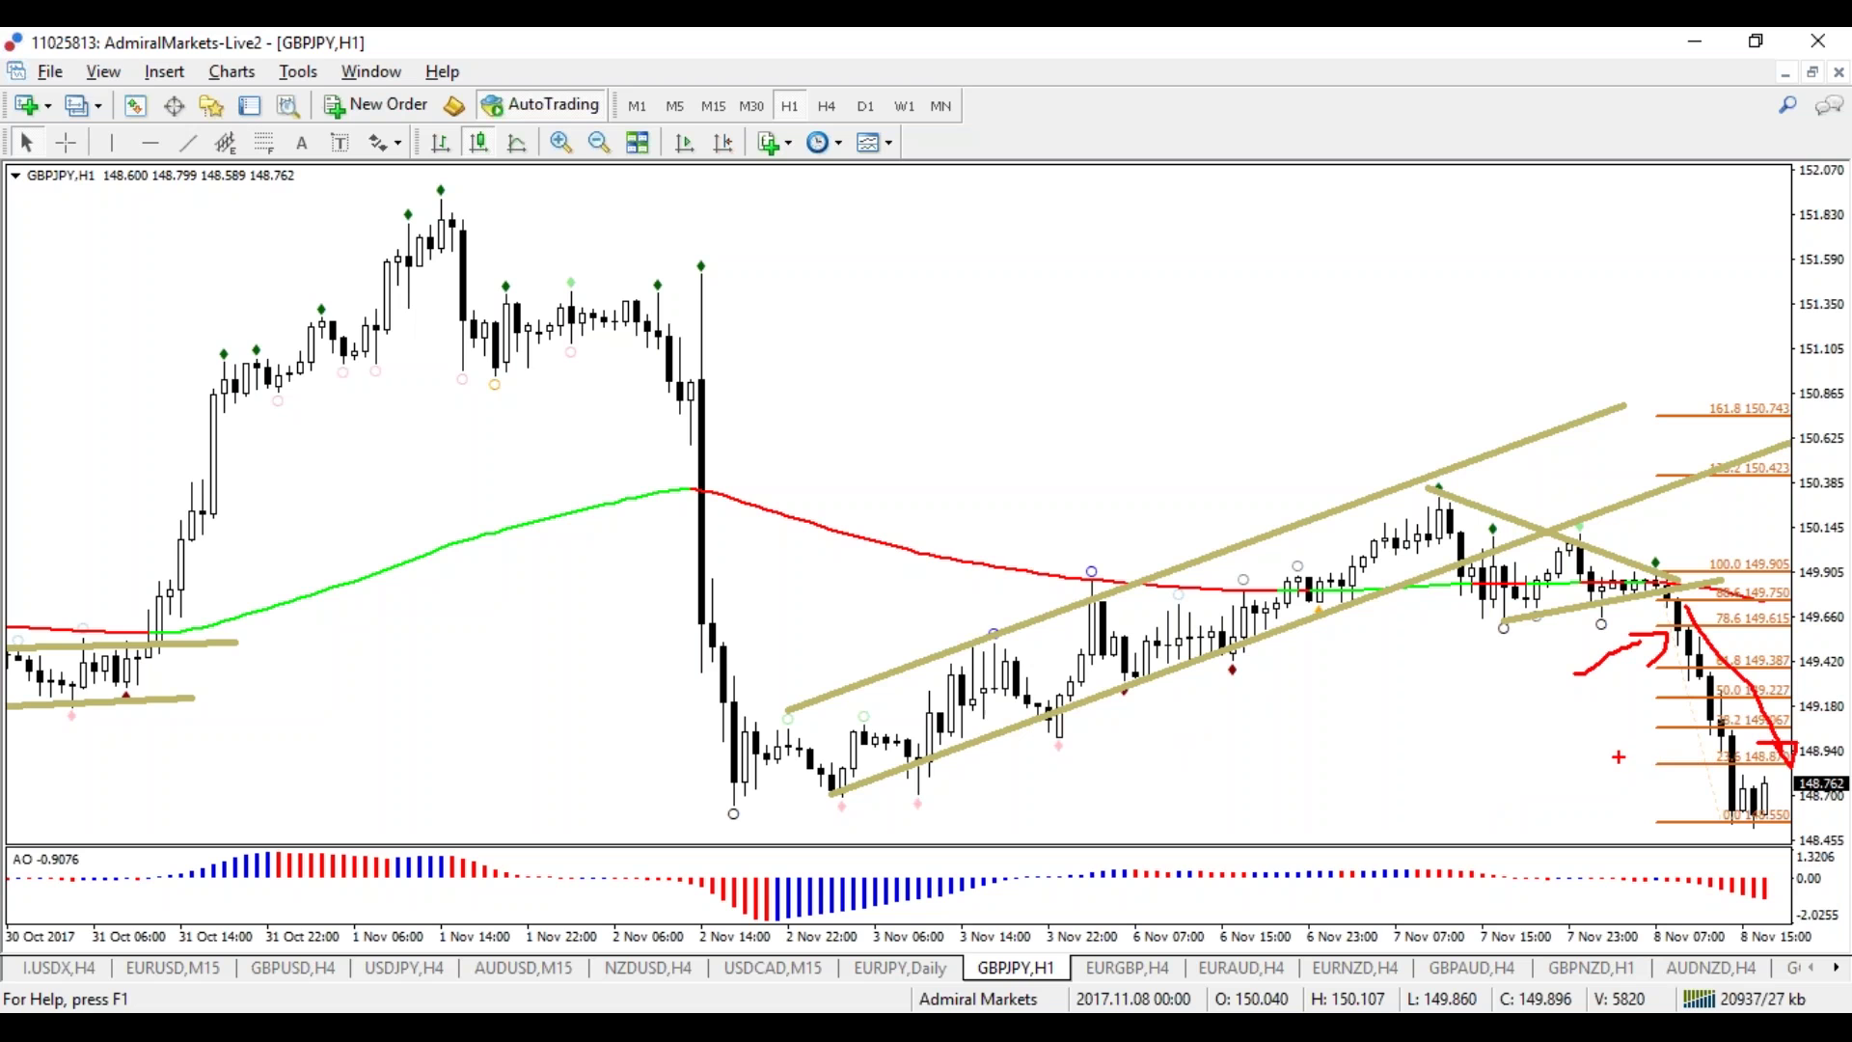
pyautogui.press('Escape')
# Step: Switch to the GBPUSD chart, set it to the H1 timeframe and enlarge the candles from 6 to 8 November
pyautogui.click(310, 969)
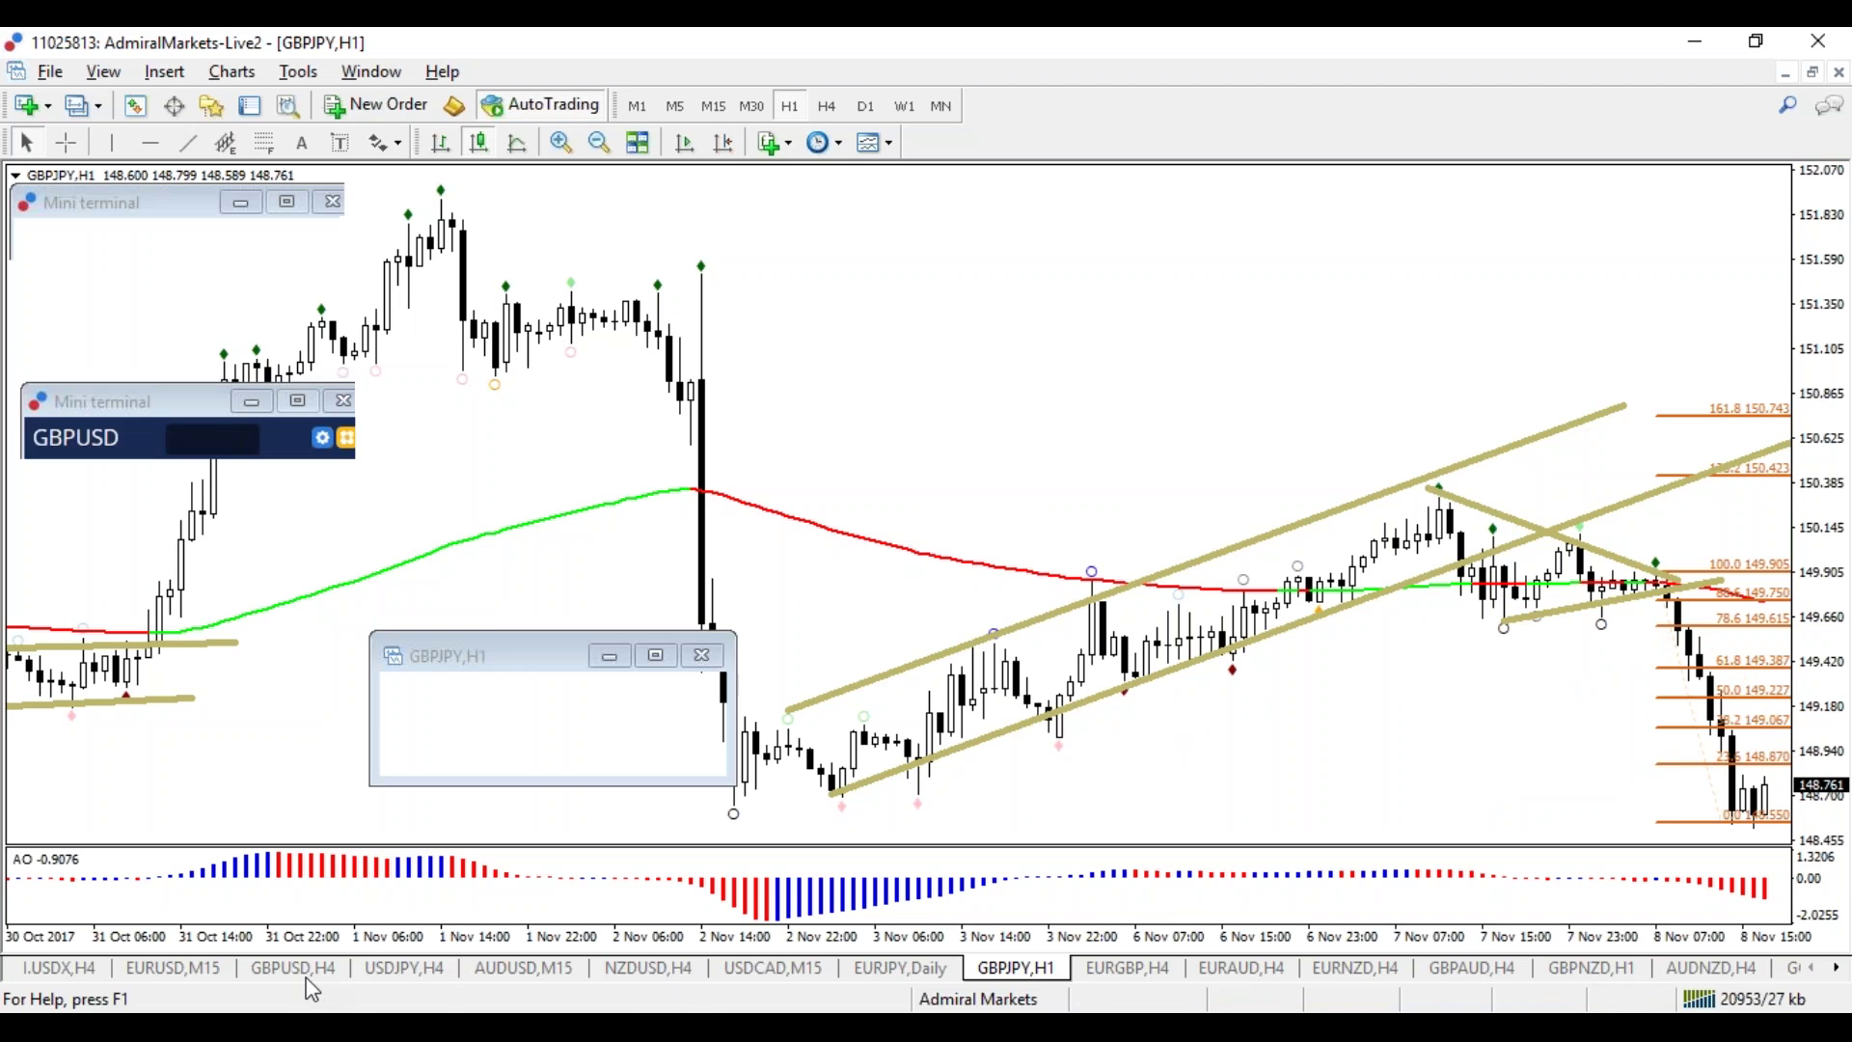
pyautogui.click(789, 106)
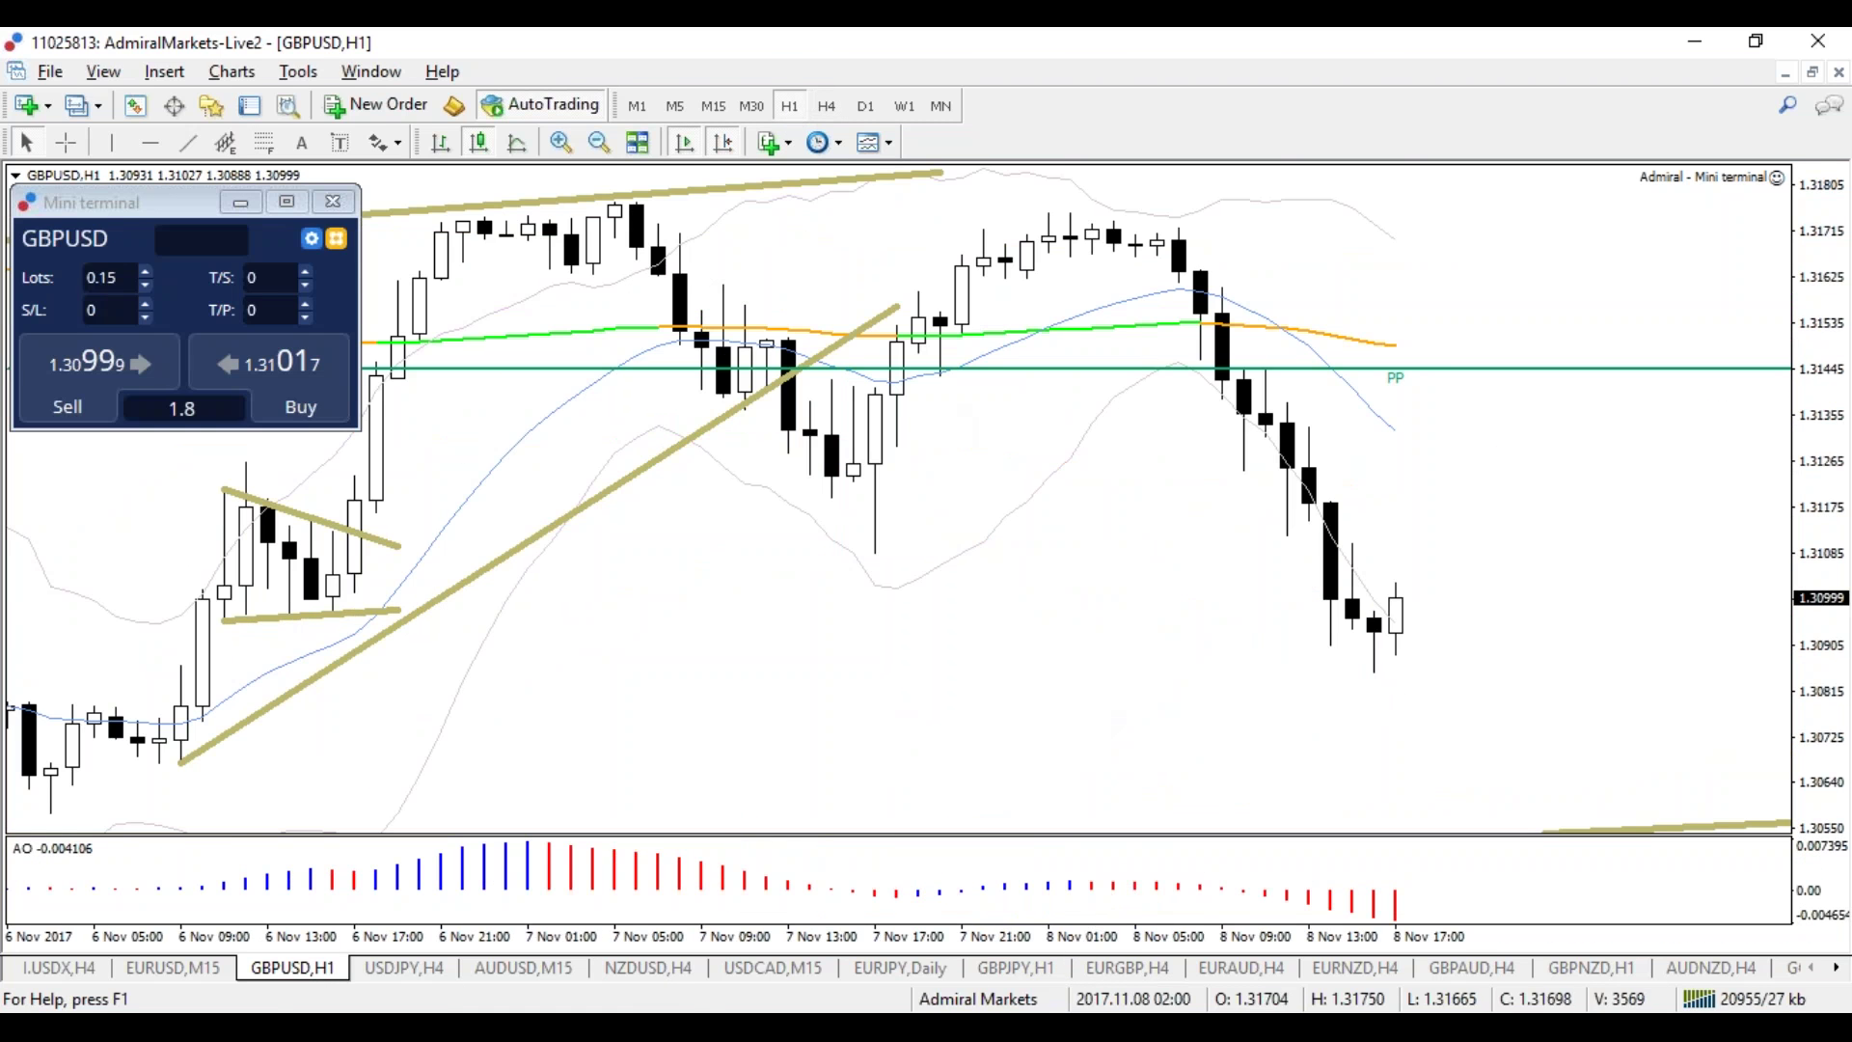
pyautogui.press('+')
pyautogui.press('+')
pyautogui.press('-')
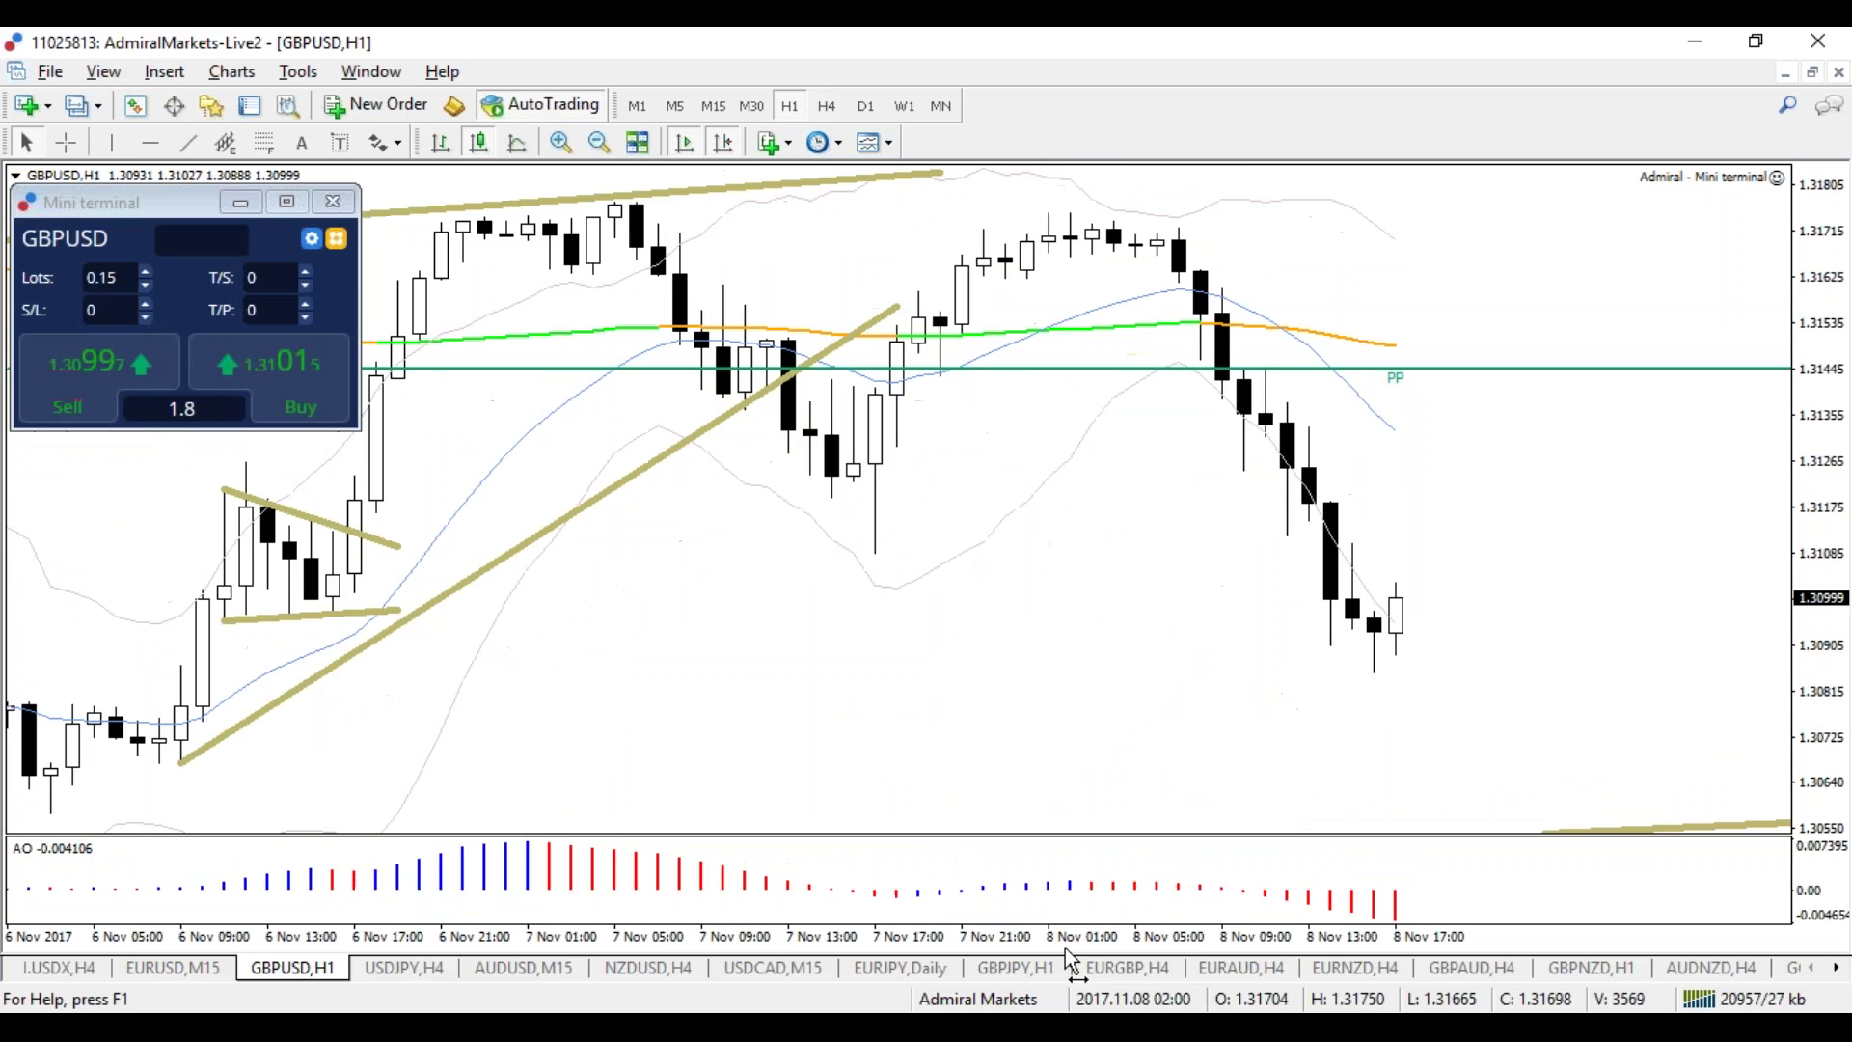
# Step: Sketch blue strokes just under the PP line at the 7 November break of the rising trend line, and clear them
pyautogui.moveTo(801, 434)
pyautogui.mouseDown()
pyautogui.moveTo(810, 347)
pyautogui.moveTo(800, 443)
pyautogui.moveTo(876, 526)
pyautogui.moveTo(950, 547)
pyautogui.mouseUp()
pyautogui.press('Escape')
pyautogui.moveTo(894, 395)
pyautogui.mouseDown()
pyautogui.moveTo(907, 376)
pyautogui.moveTo(945, 384)
pyautogui.moveTo(834, 386)
pyautogui.mouseUp()
pyautogui.press('Escape')
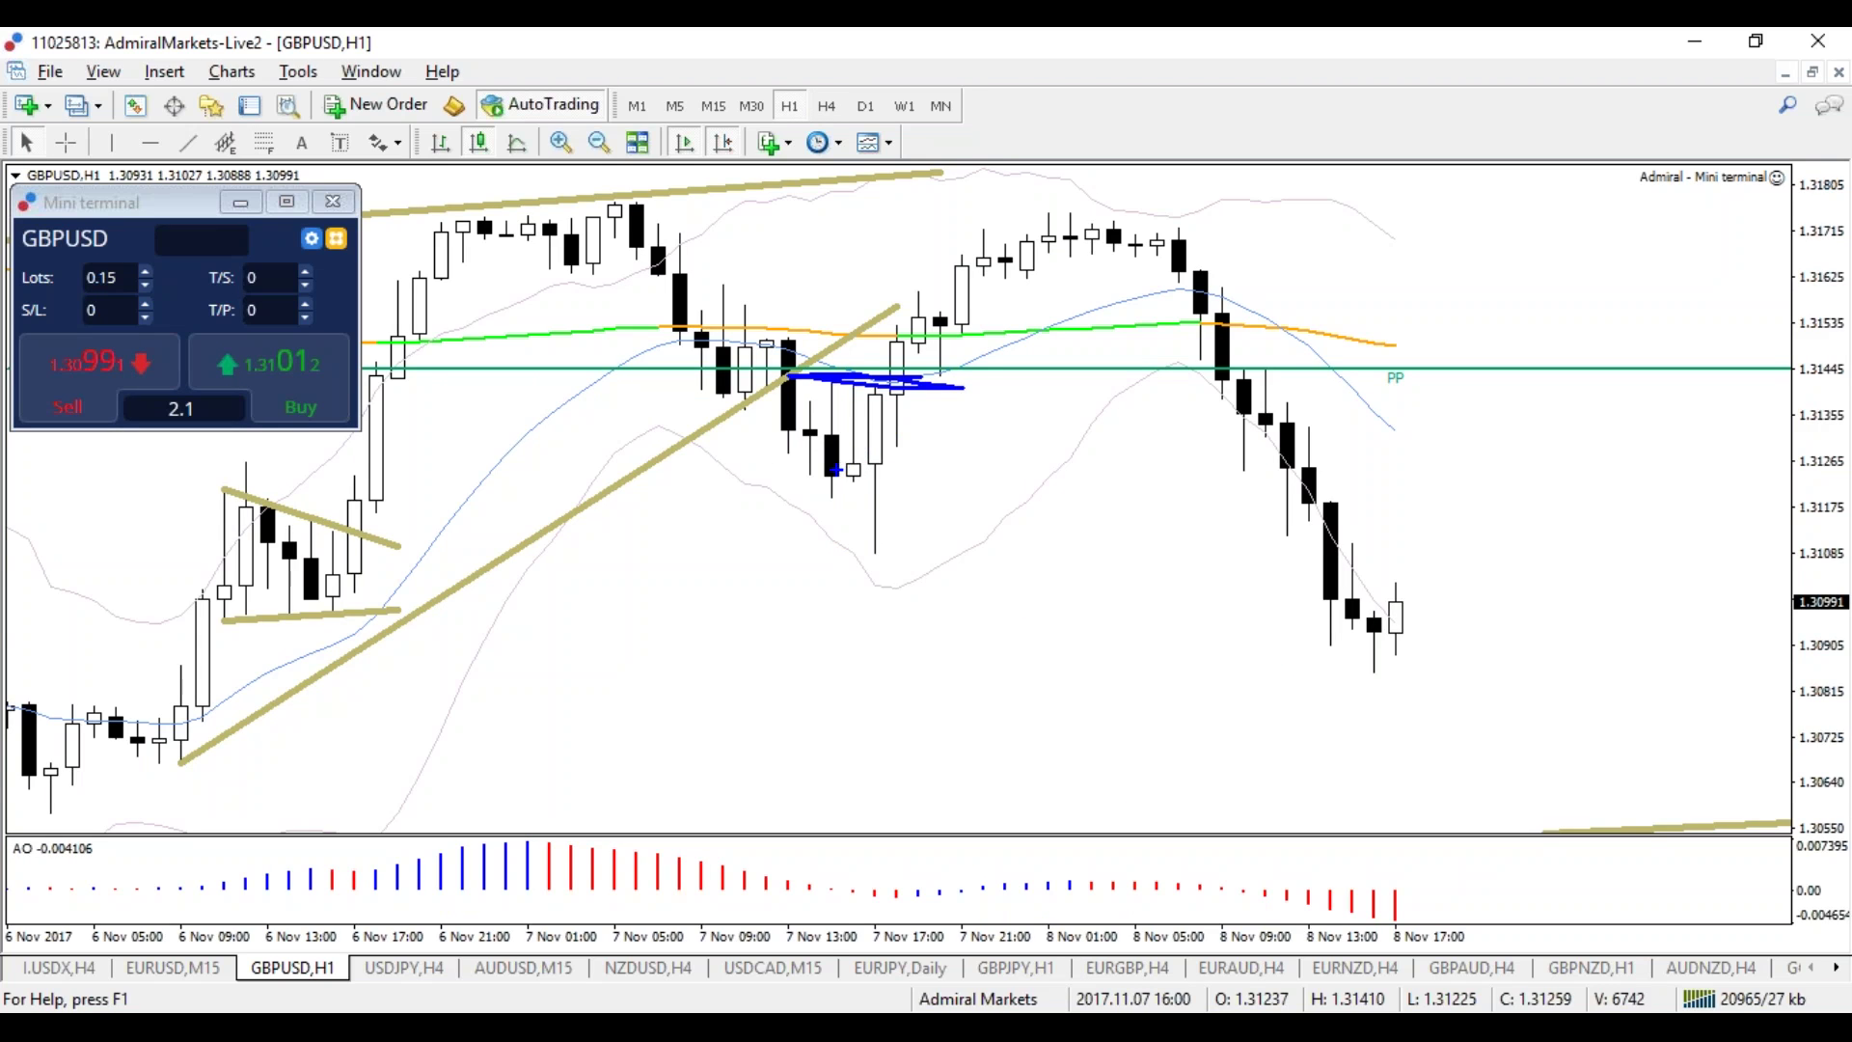
pyautogui.press('Escape')
pyautogui.press('-')
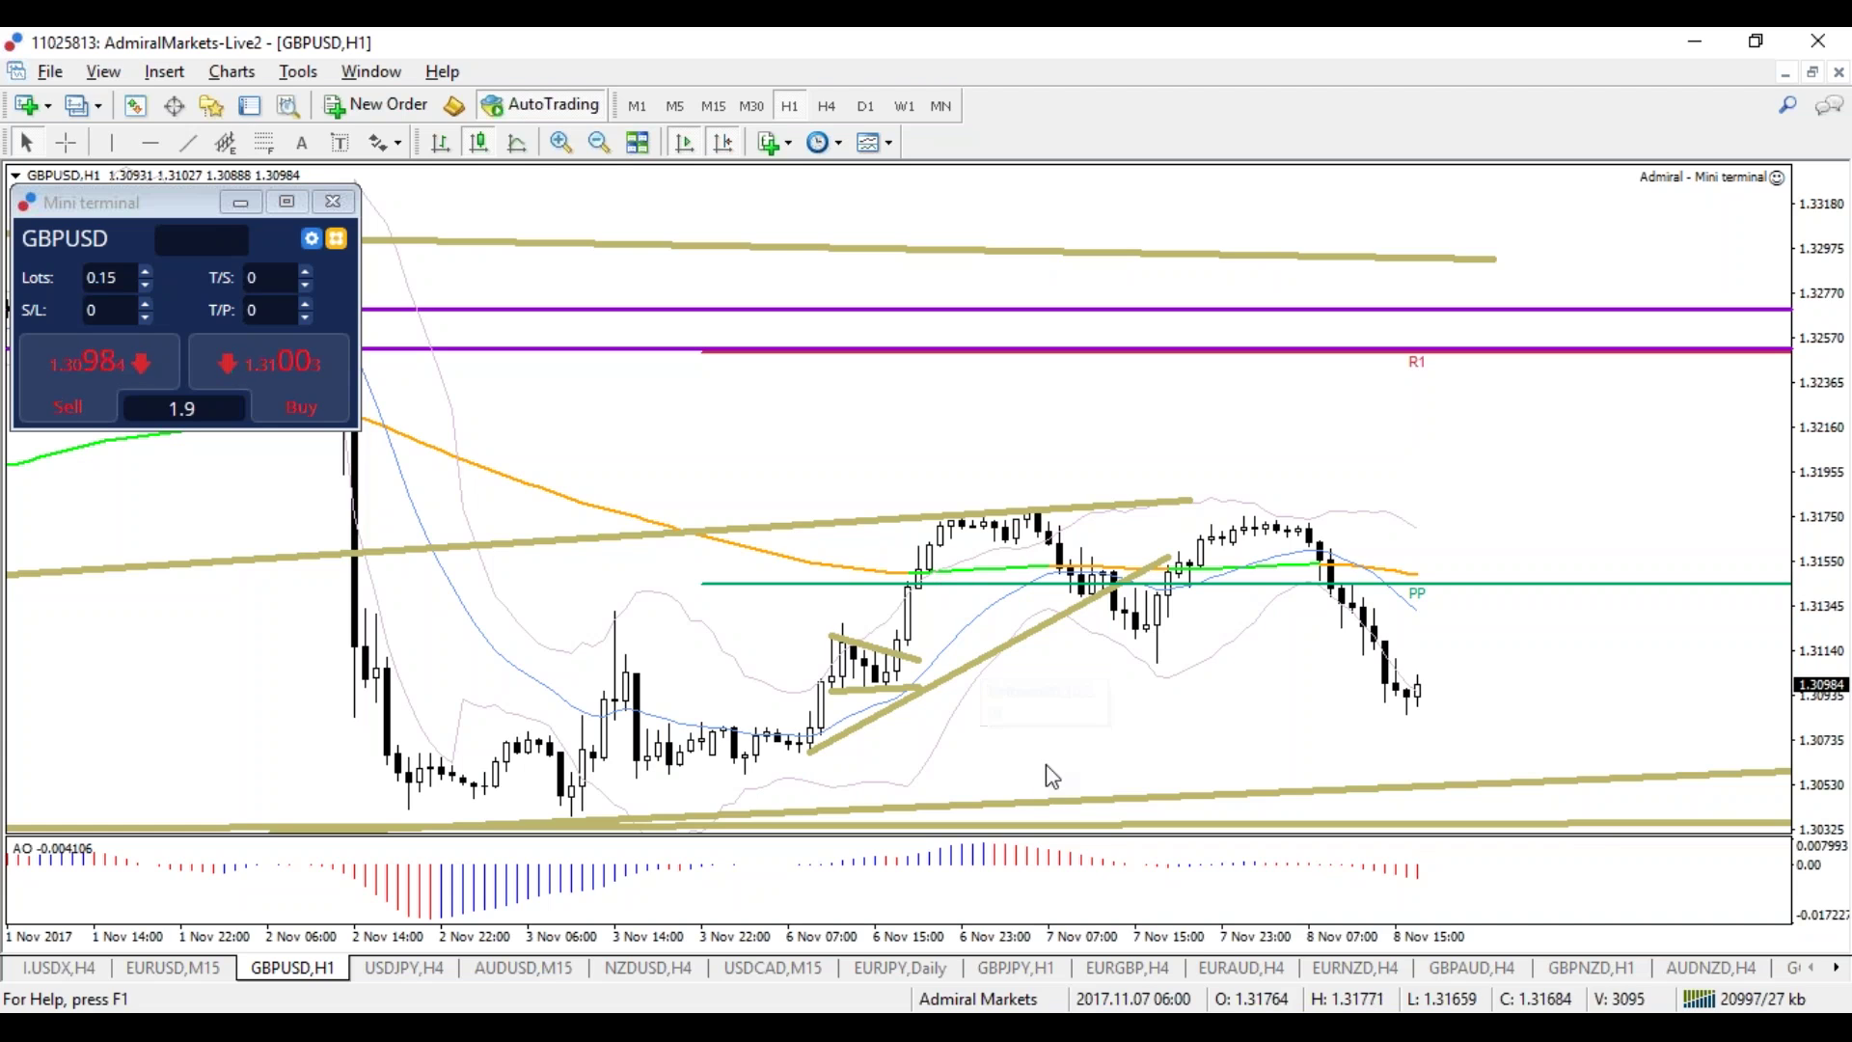
pyautogui.press('+')
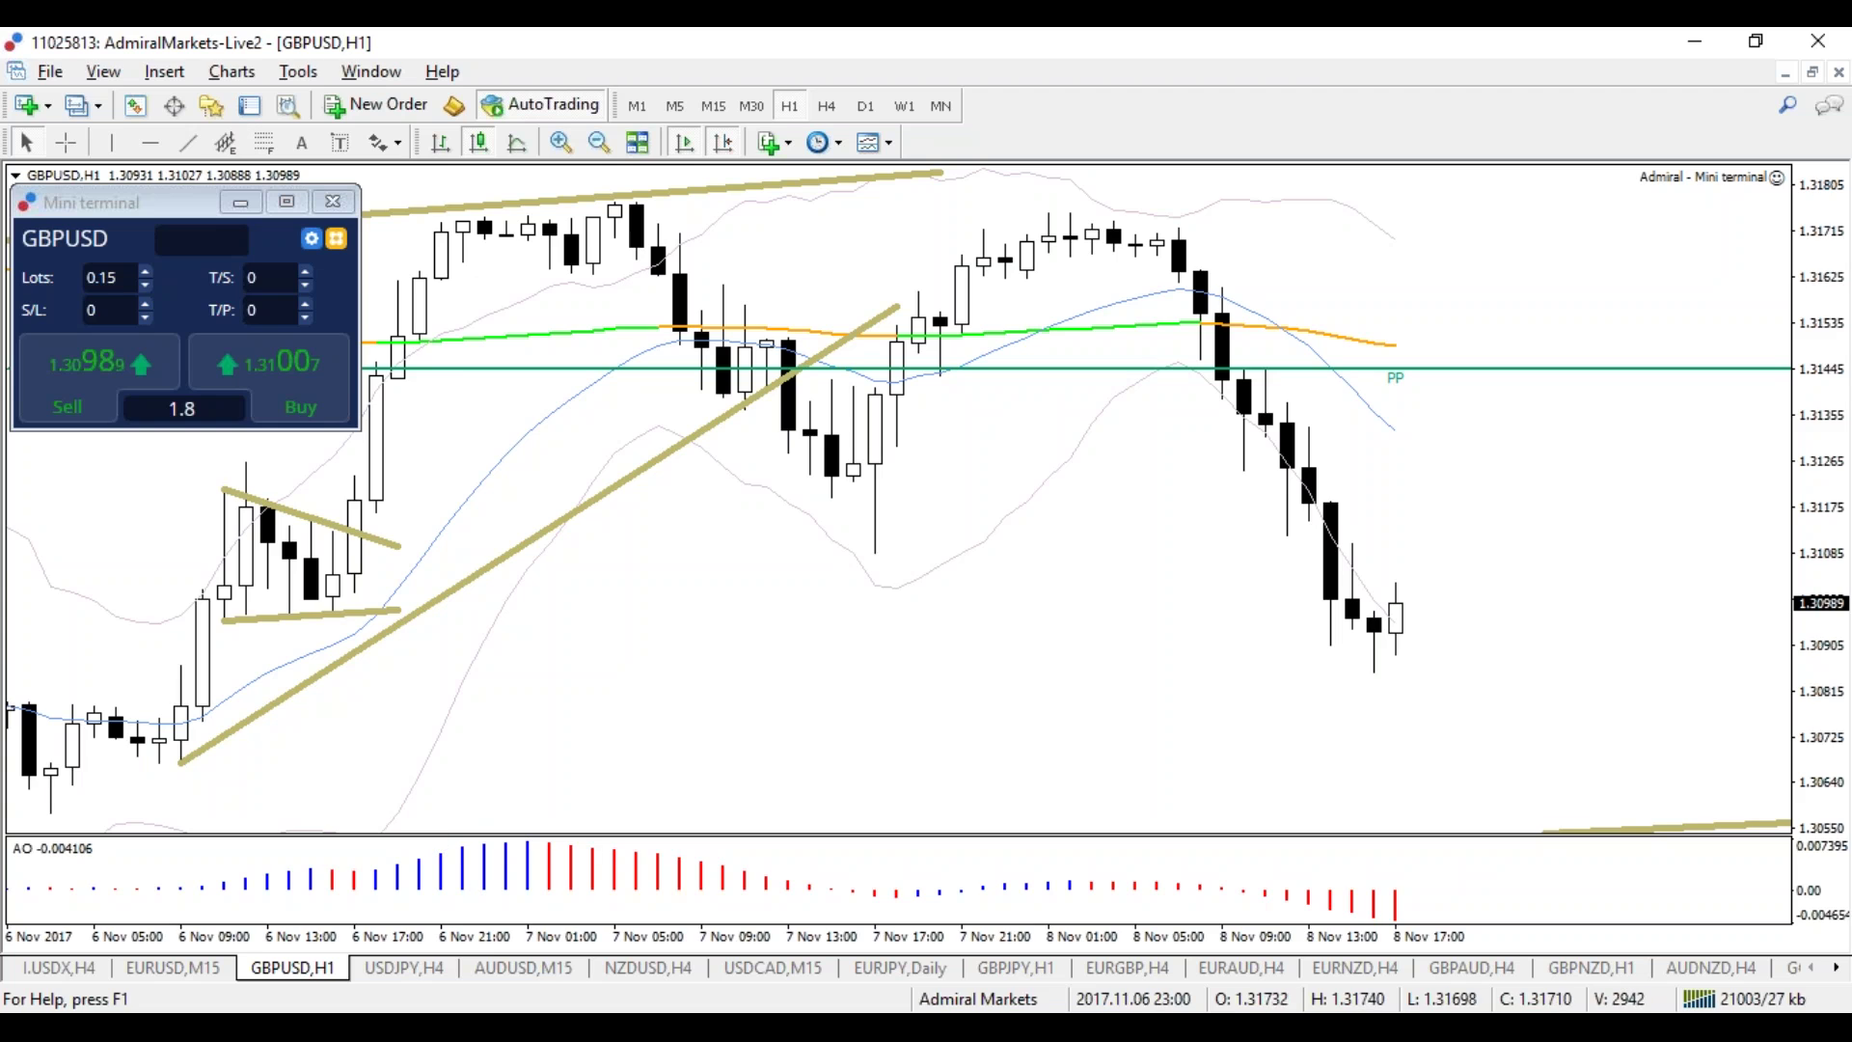
pyautogui.press('-')
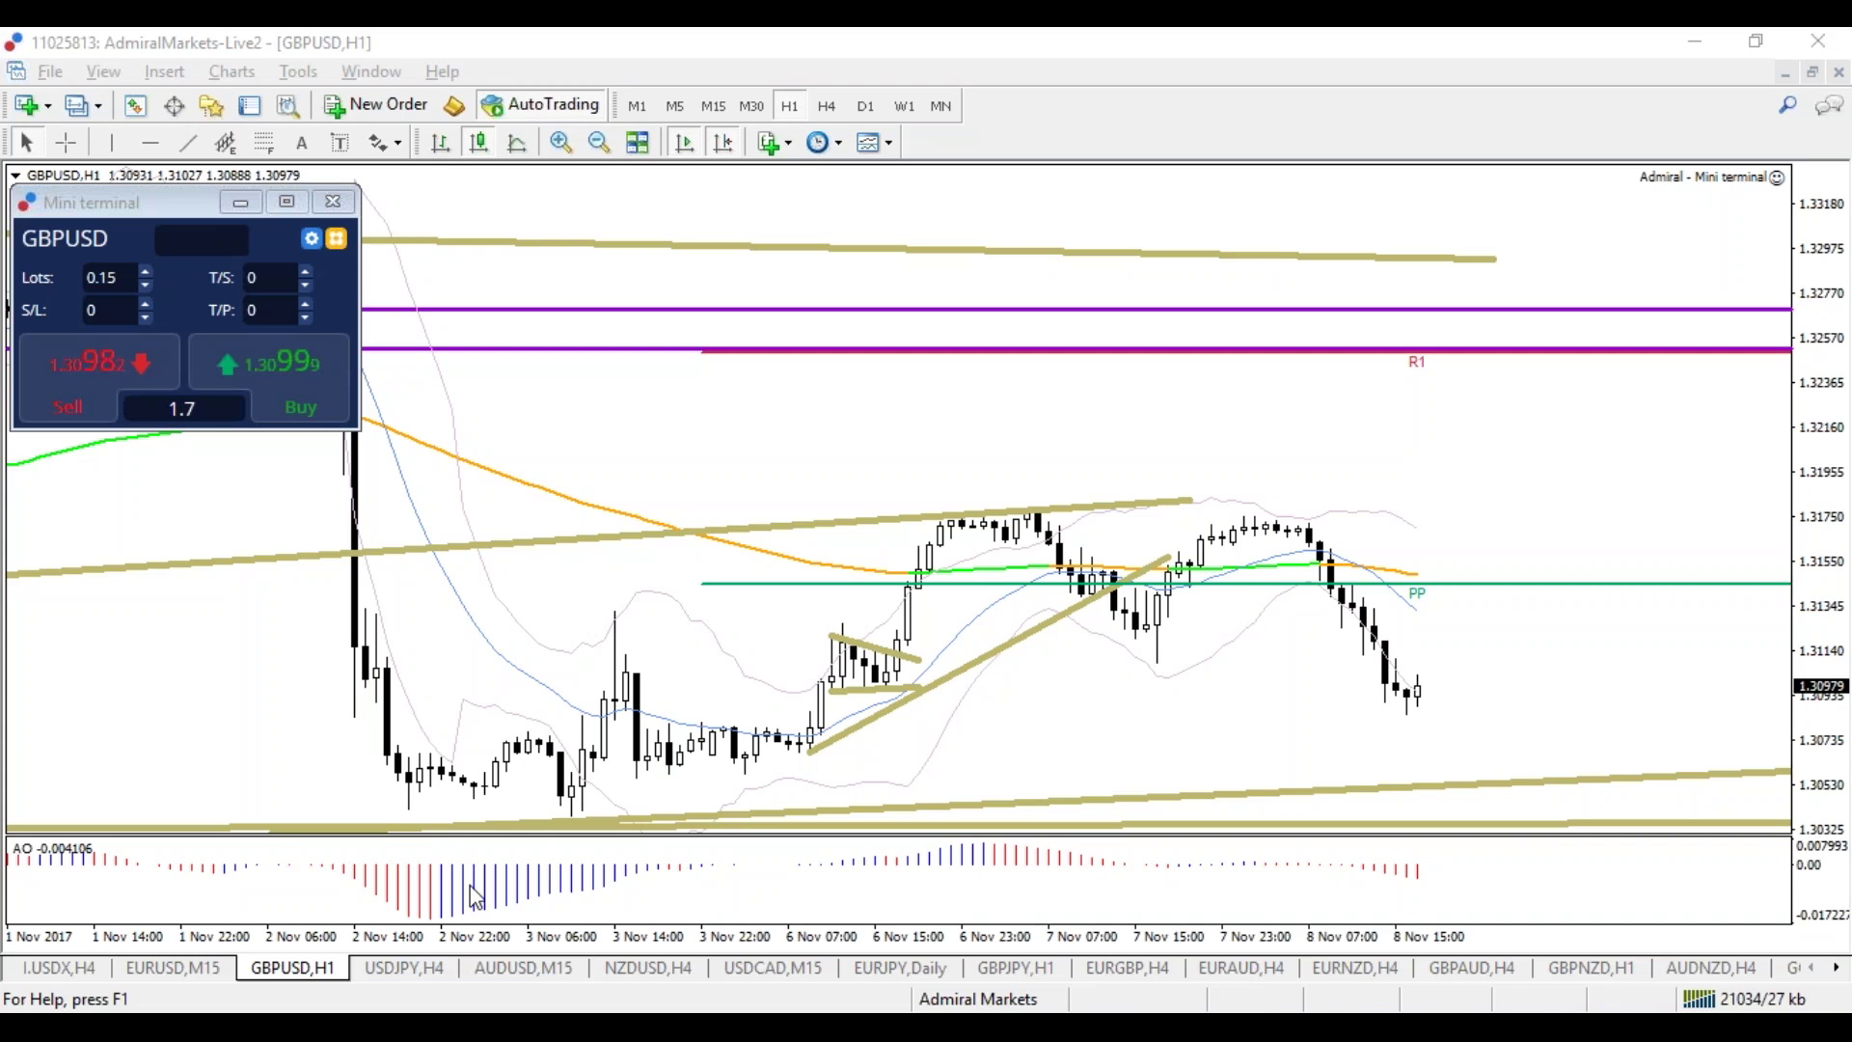
# Step: Open the GOLD chart and change its timeframe from Daily to H4
pyautogui.click(1838, 968)
pyautogui.click(1838, 967)
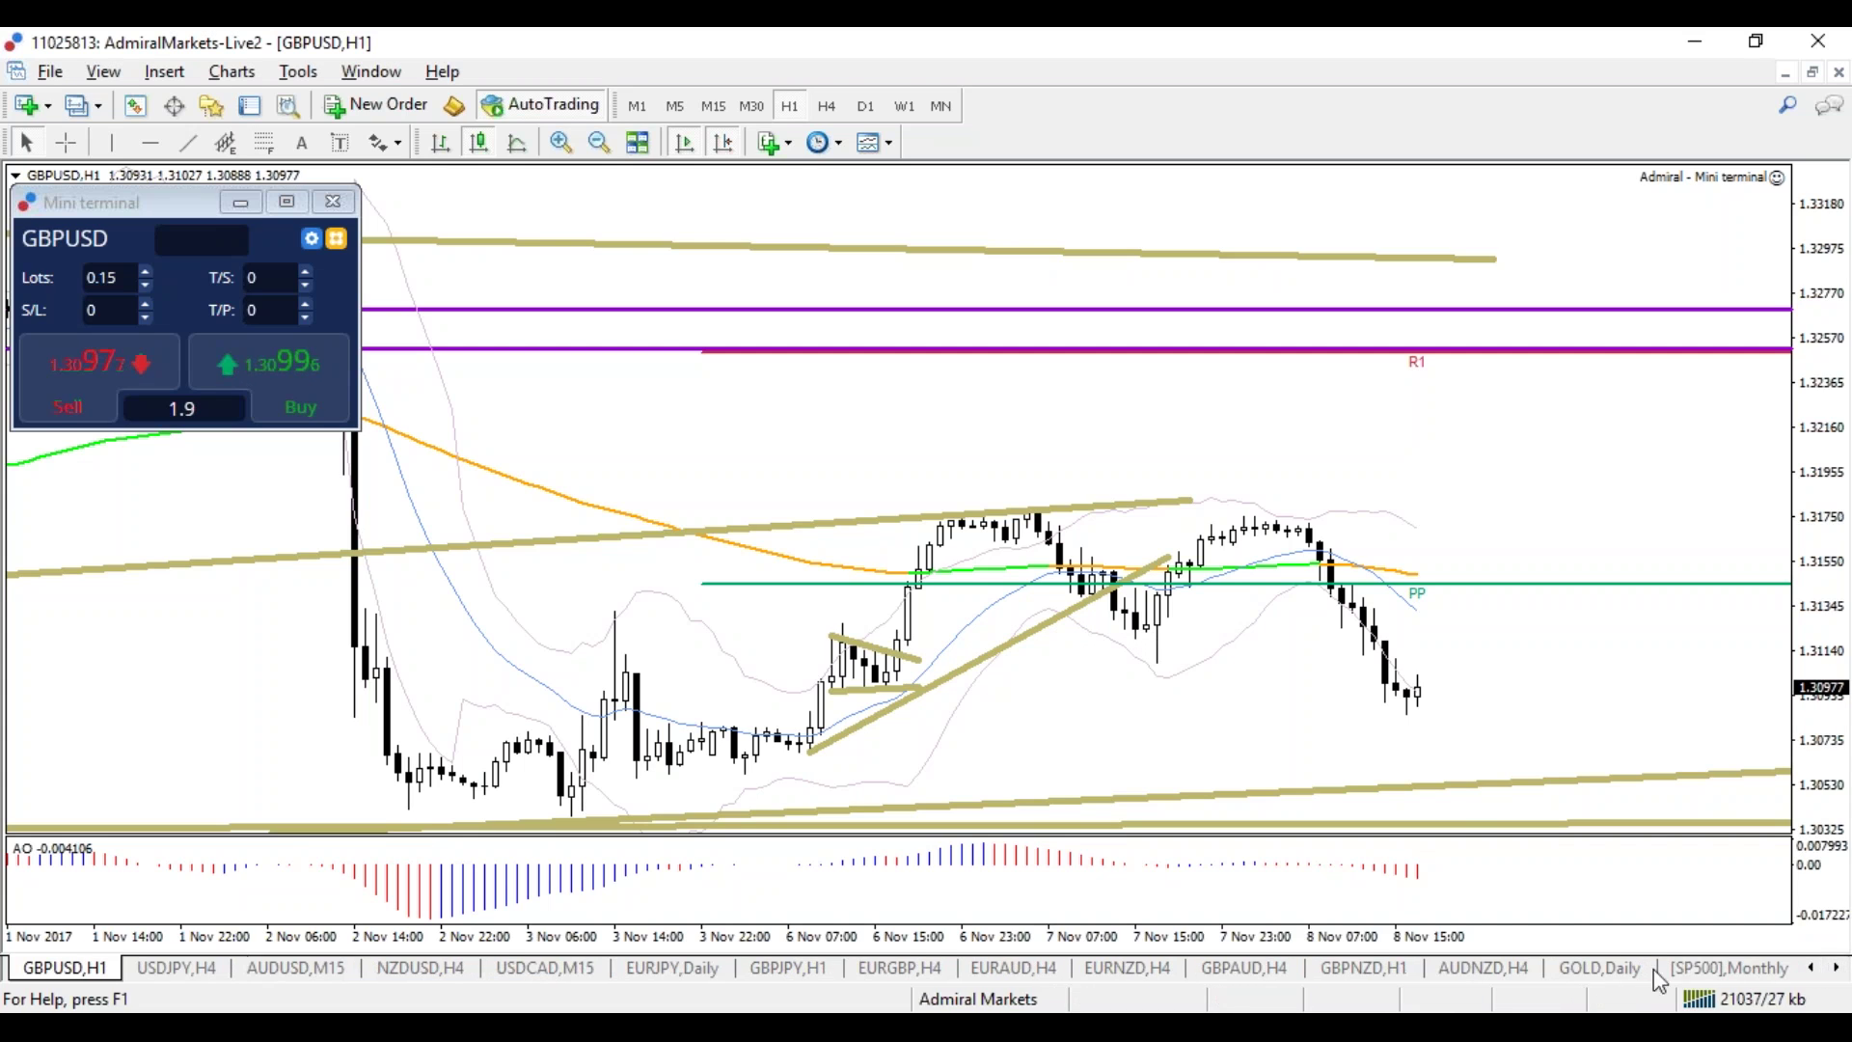
pyautogui.click(1704, 967)
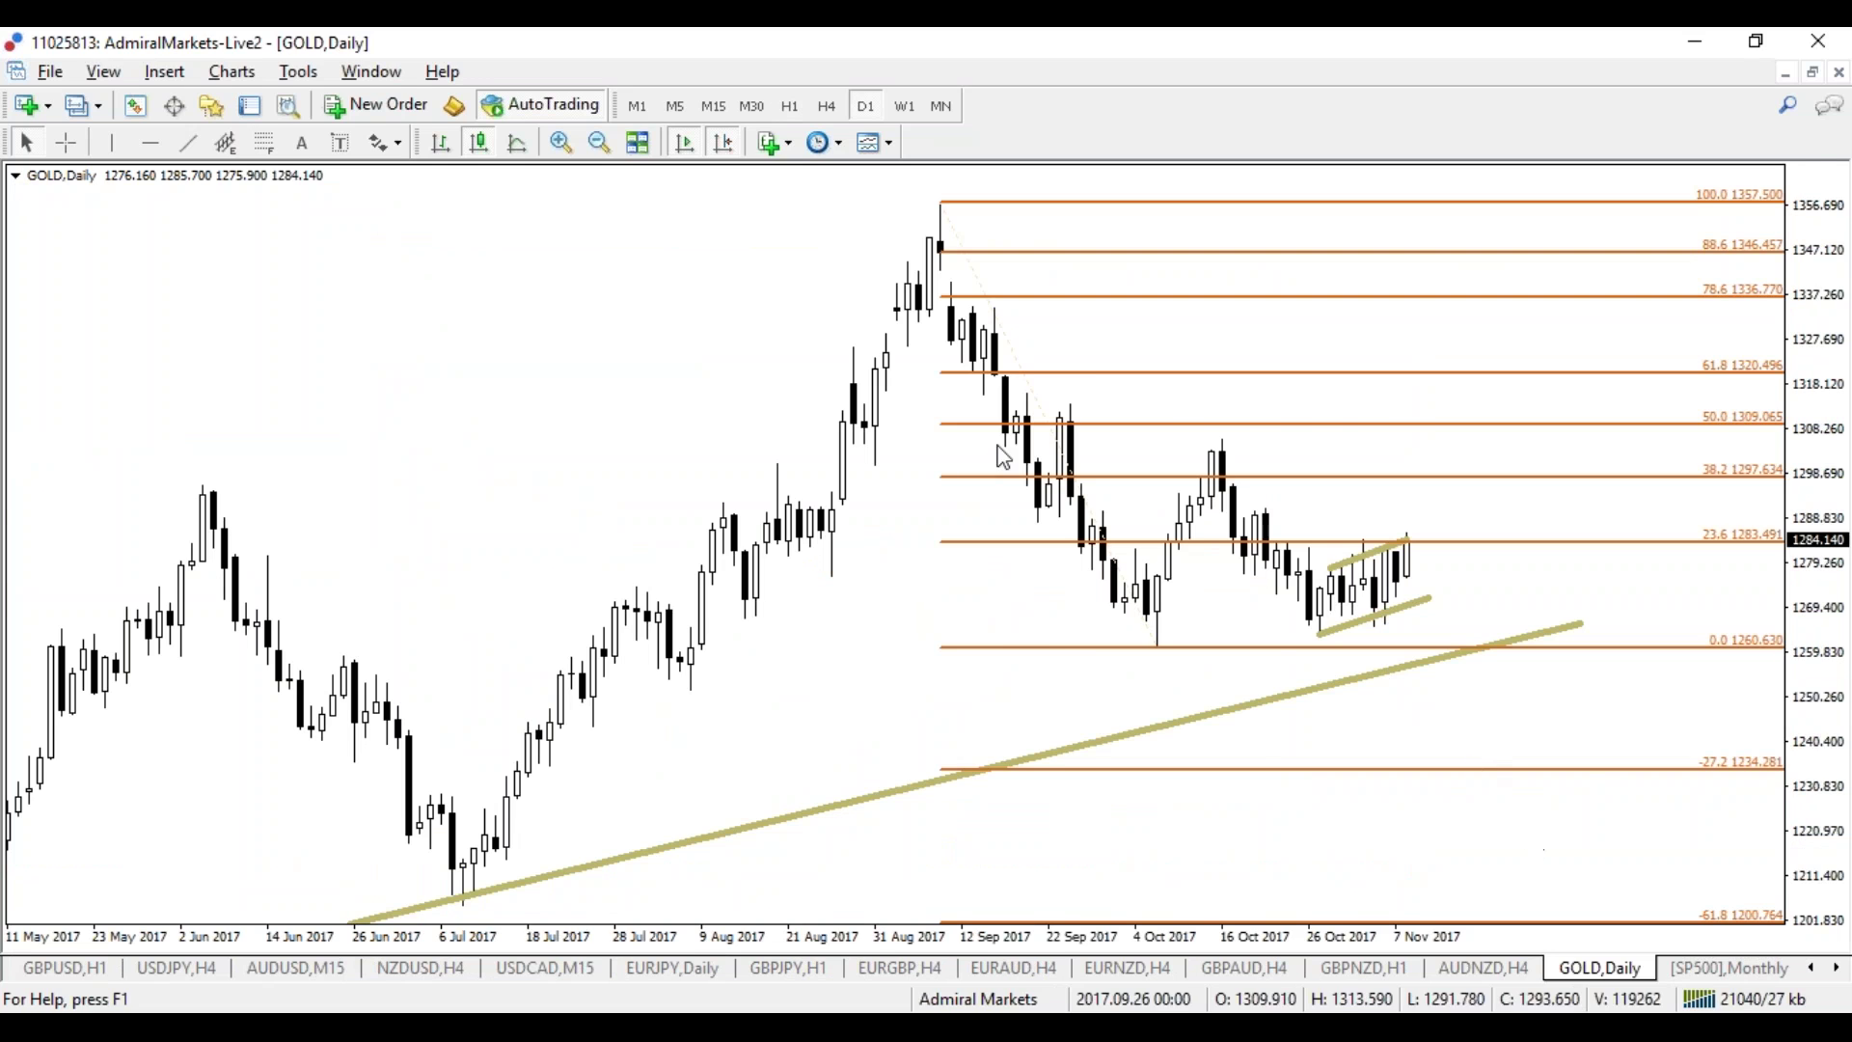
pyautogui.click(826, 107)
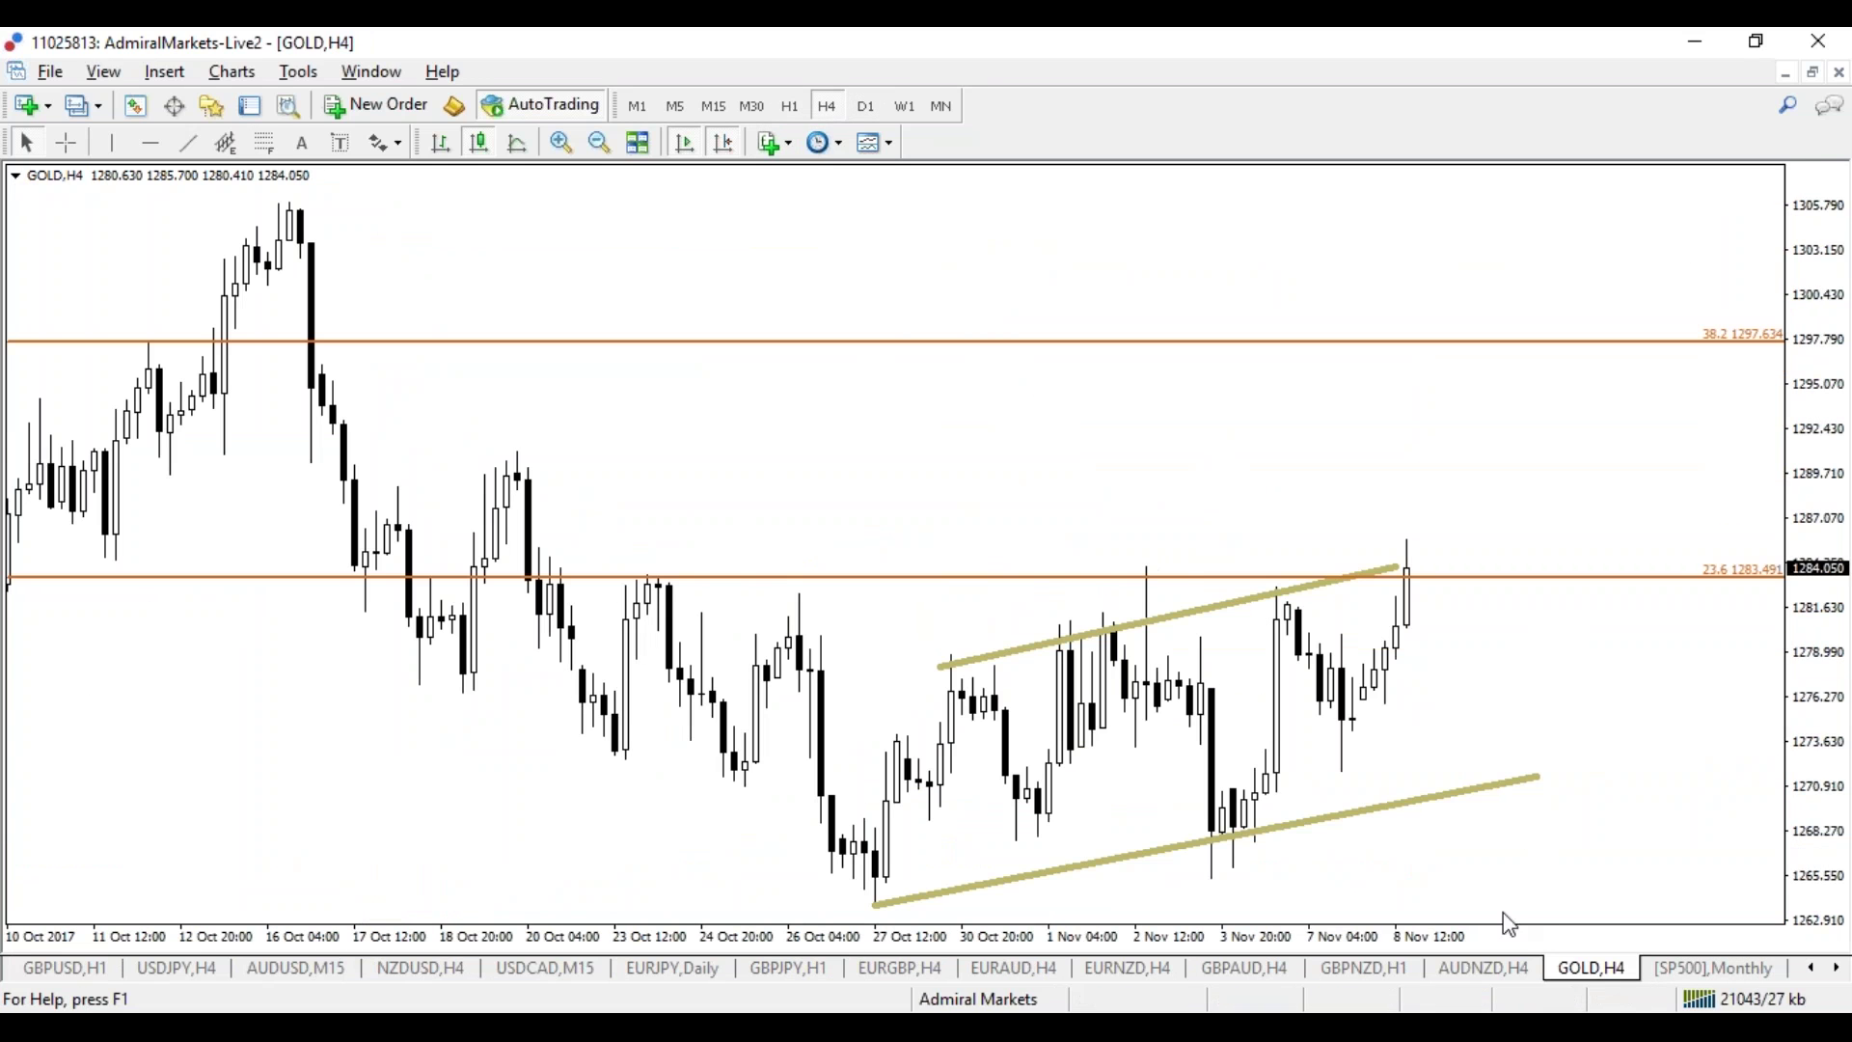
# Step: Switch GOLD to Daily, sketch the October rise and fall with loops and strokes around the small channel and 61.8 level, and clear them
pyautogui.click(863, 112)
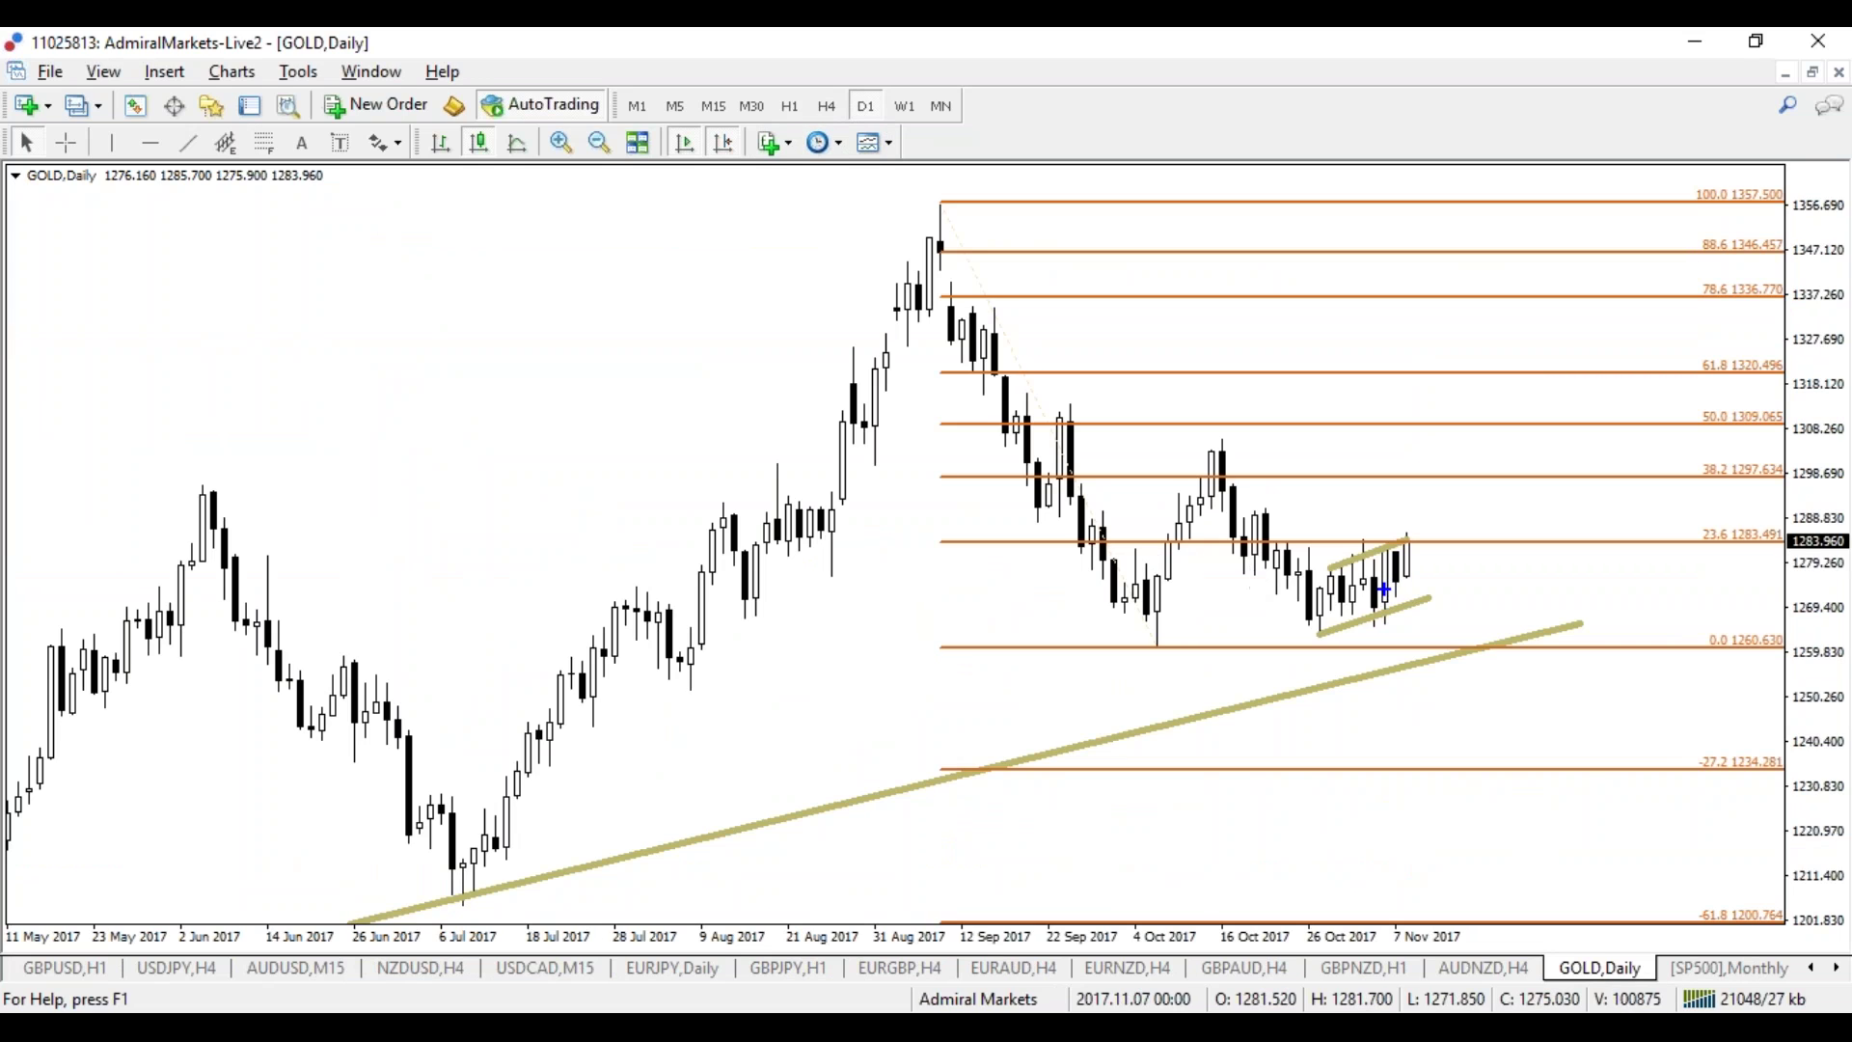
pyautogui.moveTo(1352, 627)
pyautogui.mouseDown()
pyautogui.moveTo(1327, 606)
pyautogui.moveTo(1384, 621)
pyautogui.mouseUp()
pyautogui.moveTo(1148, 636)
pyautogui.mouseDown()
pyautogui.moveTo(1290, 578)
pyautogui.moveTo(1359, 637)
pyautogui.mouseUp()
pyautogui.moveTo(1138, 295)
pyautogui.mouseDown()
pyautogui.moveTo(1154, 414)
pyautogui.moveTo(1206, 417)
pyautogui.mouseUp()
pyautogui.moveTo(1125, 378); pyautogui.dragTo(1169, 376)
pyautogui.moveTo(1355, 670)
pyautogui.mouseDown()
pyautogui.moveTo(1382, 738)
pyautogui.moveTo(1377, 700)
pyautogui.mouseUp()
pyautogui.moveTo(1620, 363); pyautogui.dragTo(1636, 396)
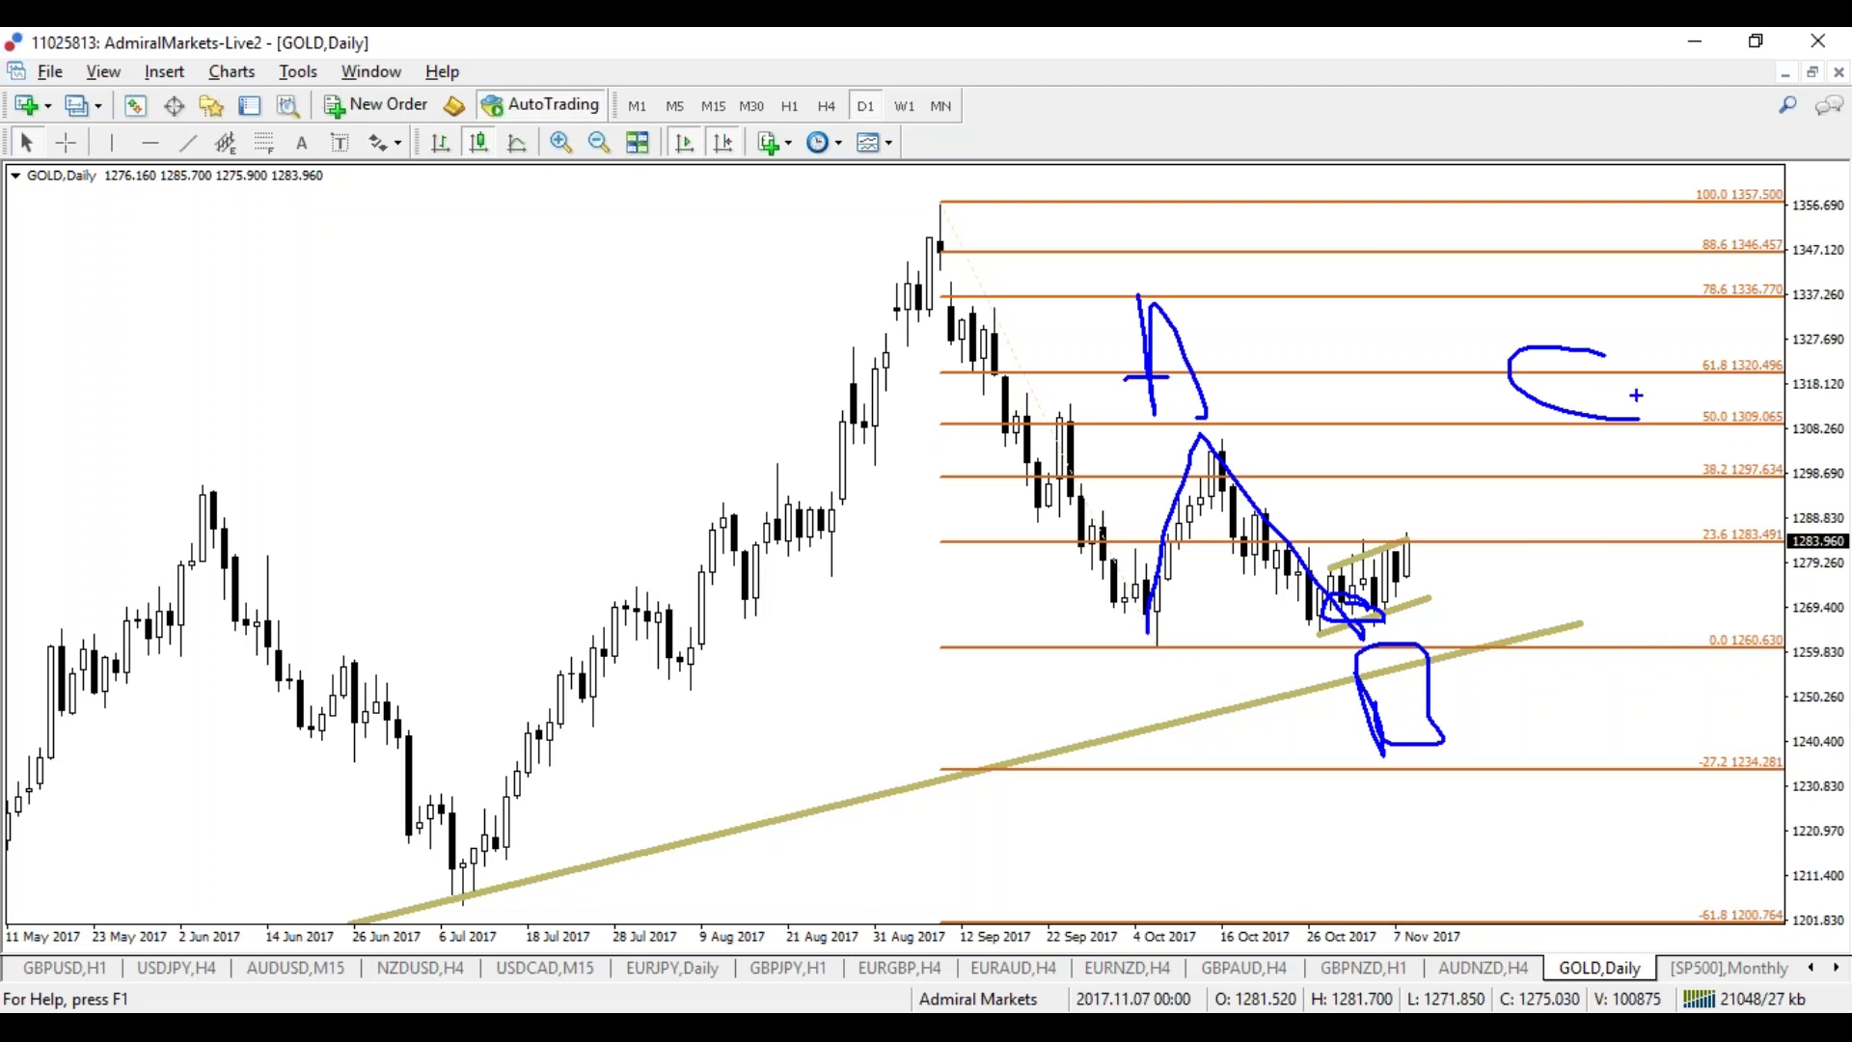
pyautogui.press('Escape')
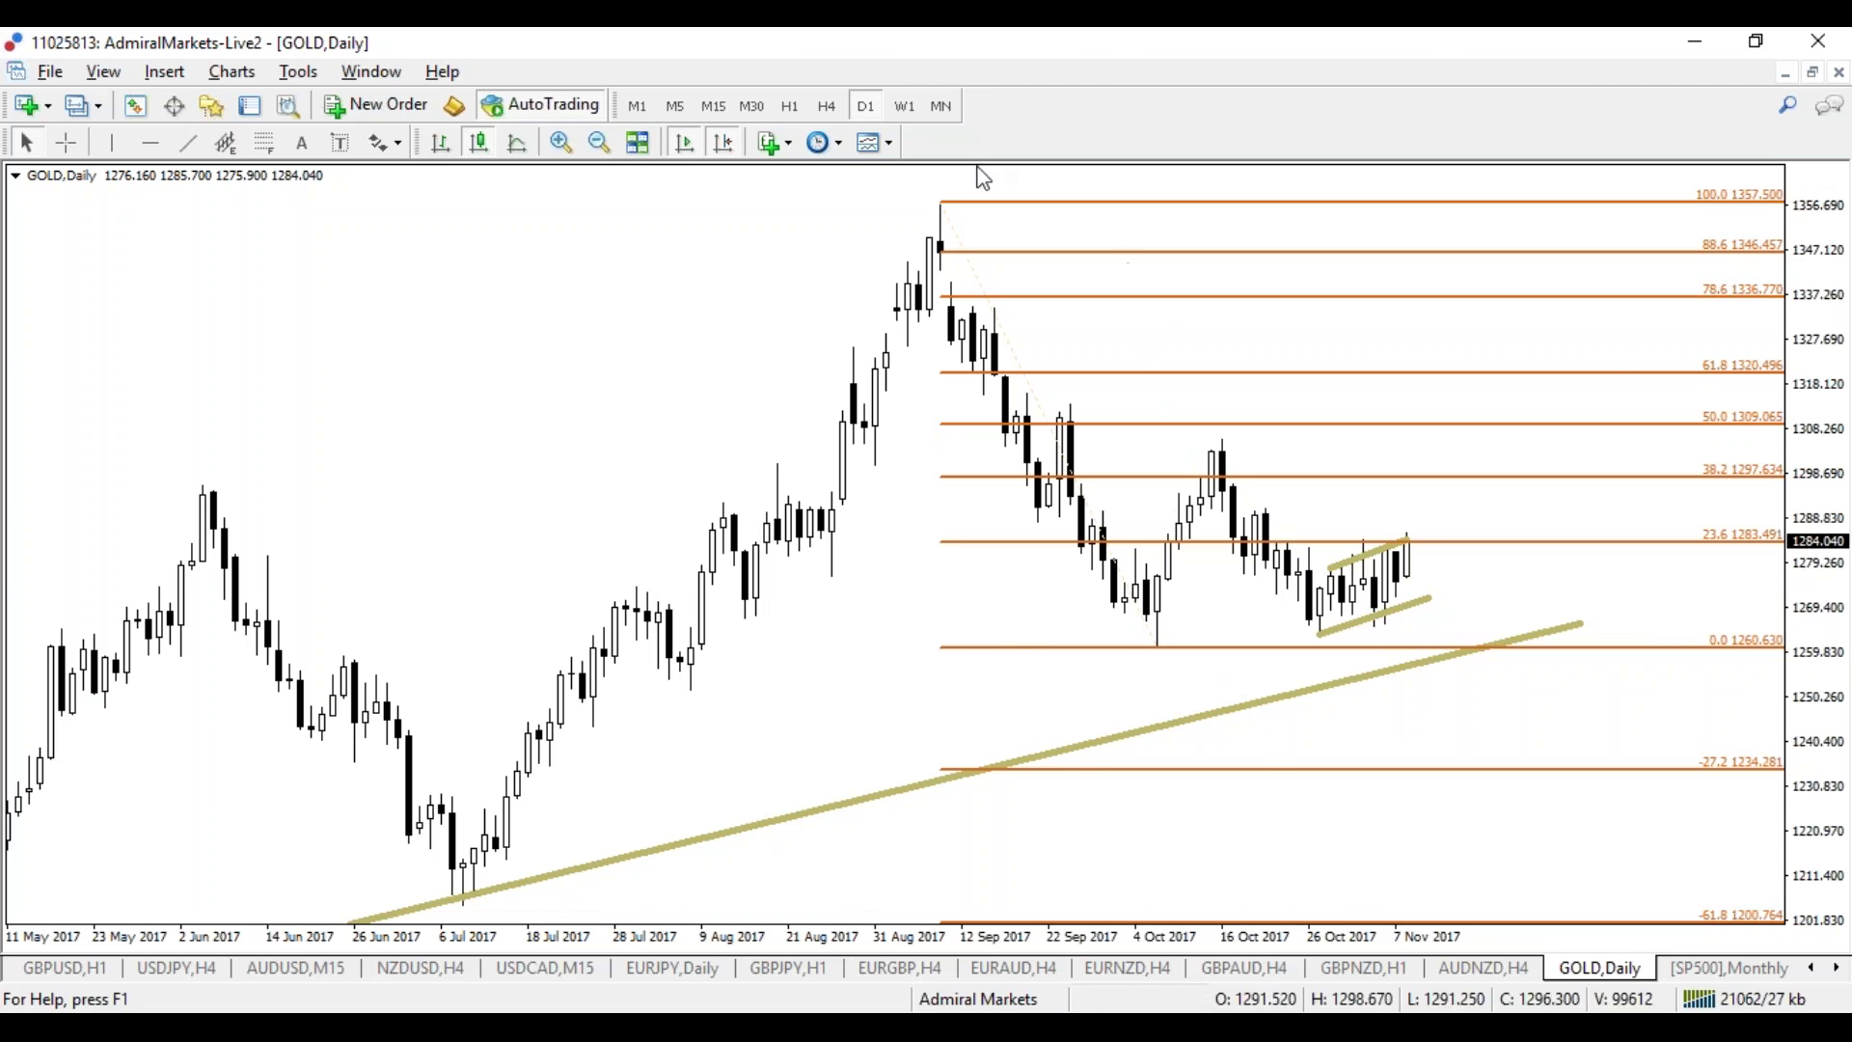
# Step: Return GOLD to the H4 timeframe and extend the upper line of the small rising channel past the 8 November candle
pyautogui.click(828, 106)
pyautogui.moveTo(1398, 568); pyautogui.dragTo(1487, 548)
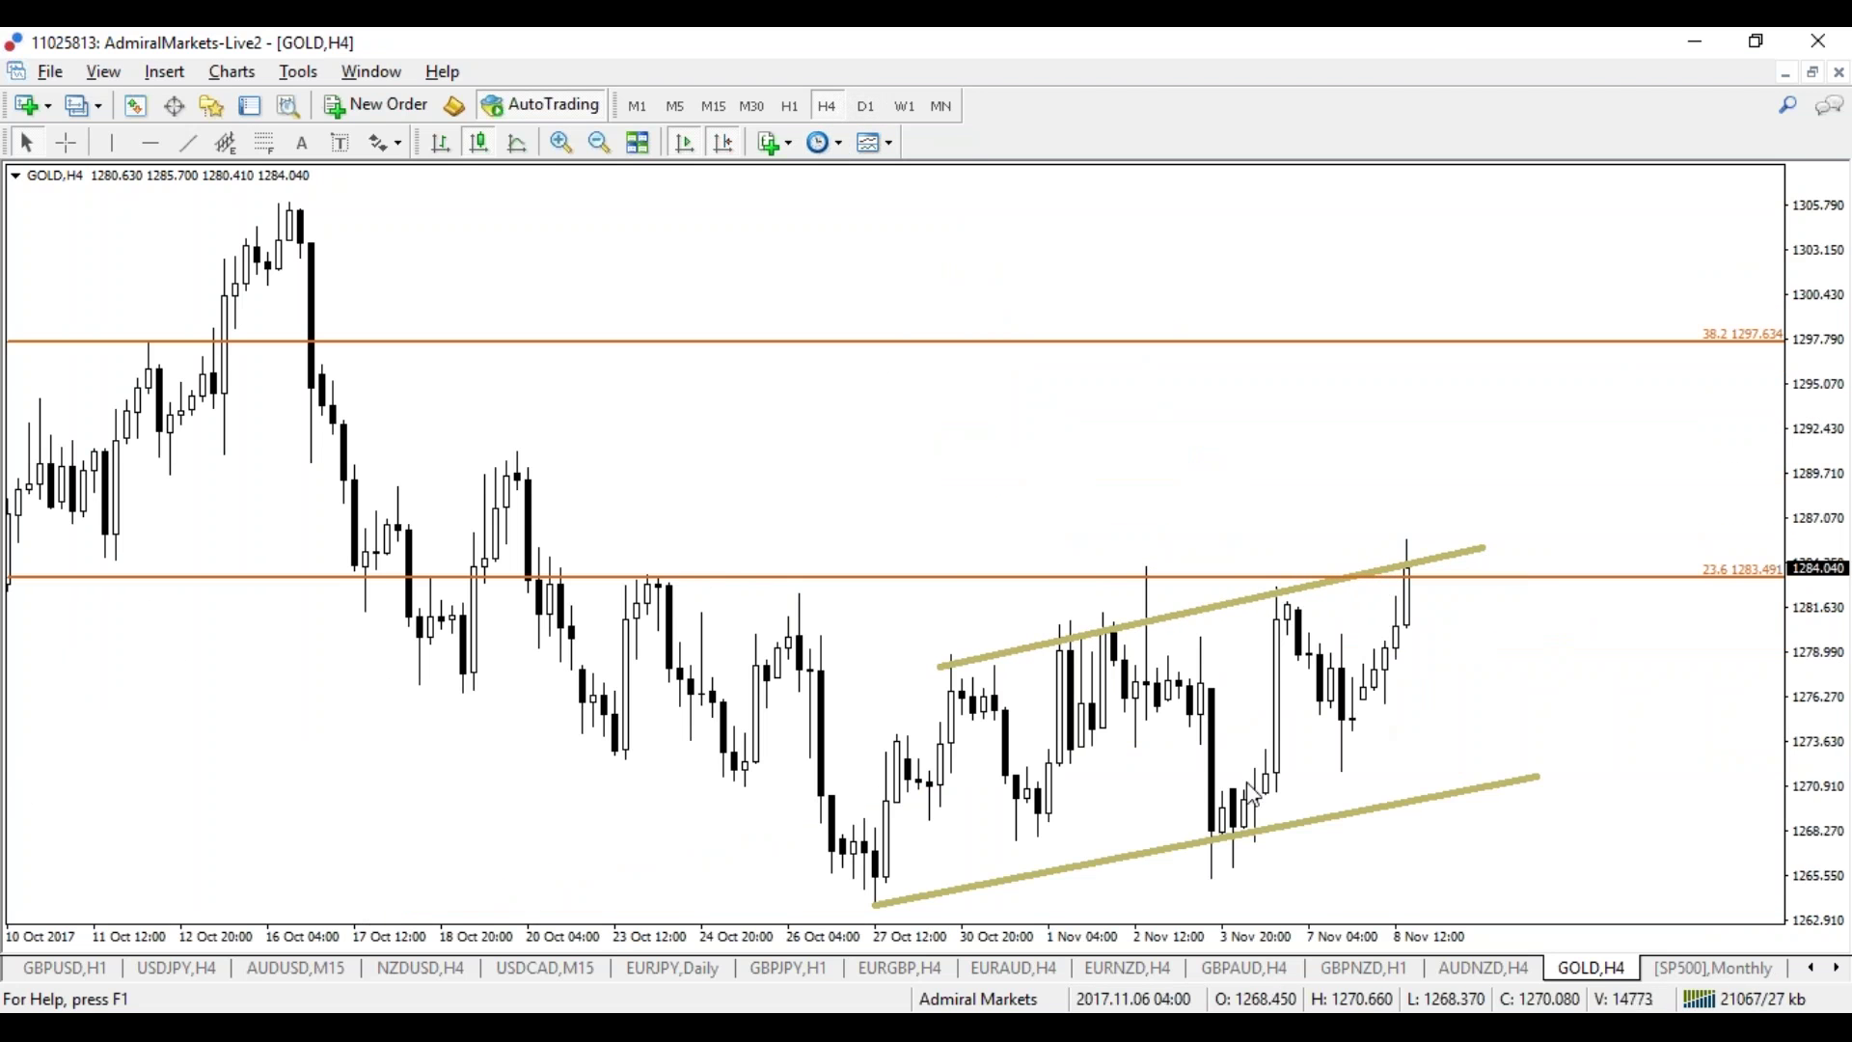
# Step: Sketch waves inside the channel, then a breakout with a pullback and an arrow to the 38.2 level, clearing each sketch
pyautogui.moveTo(926, 709)
pyautogui.mouseDown()
pyautogui.moveTo(964, 722)
pyautogui.moveTo(1340, 636)
pyautogui.moveTo(1467, 701)
pyautogui.mouseUp()
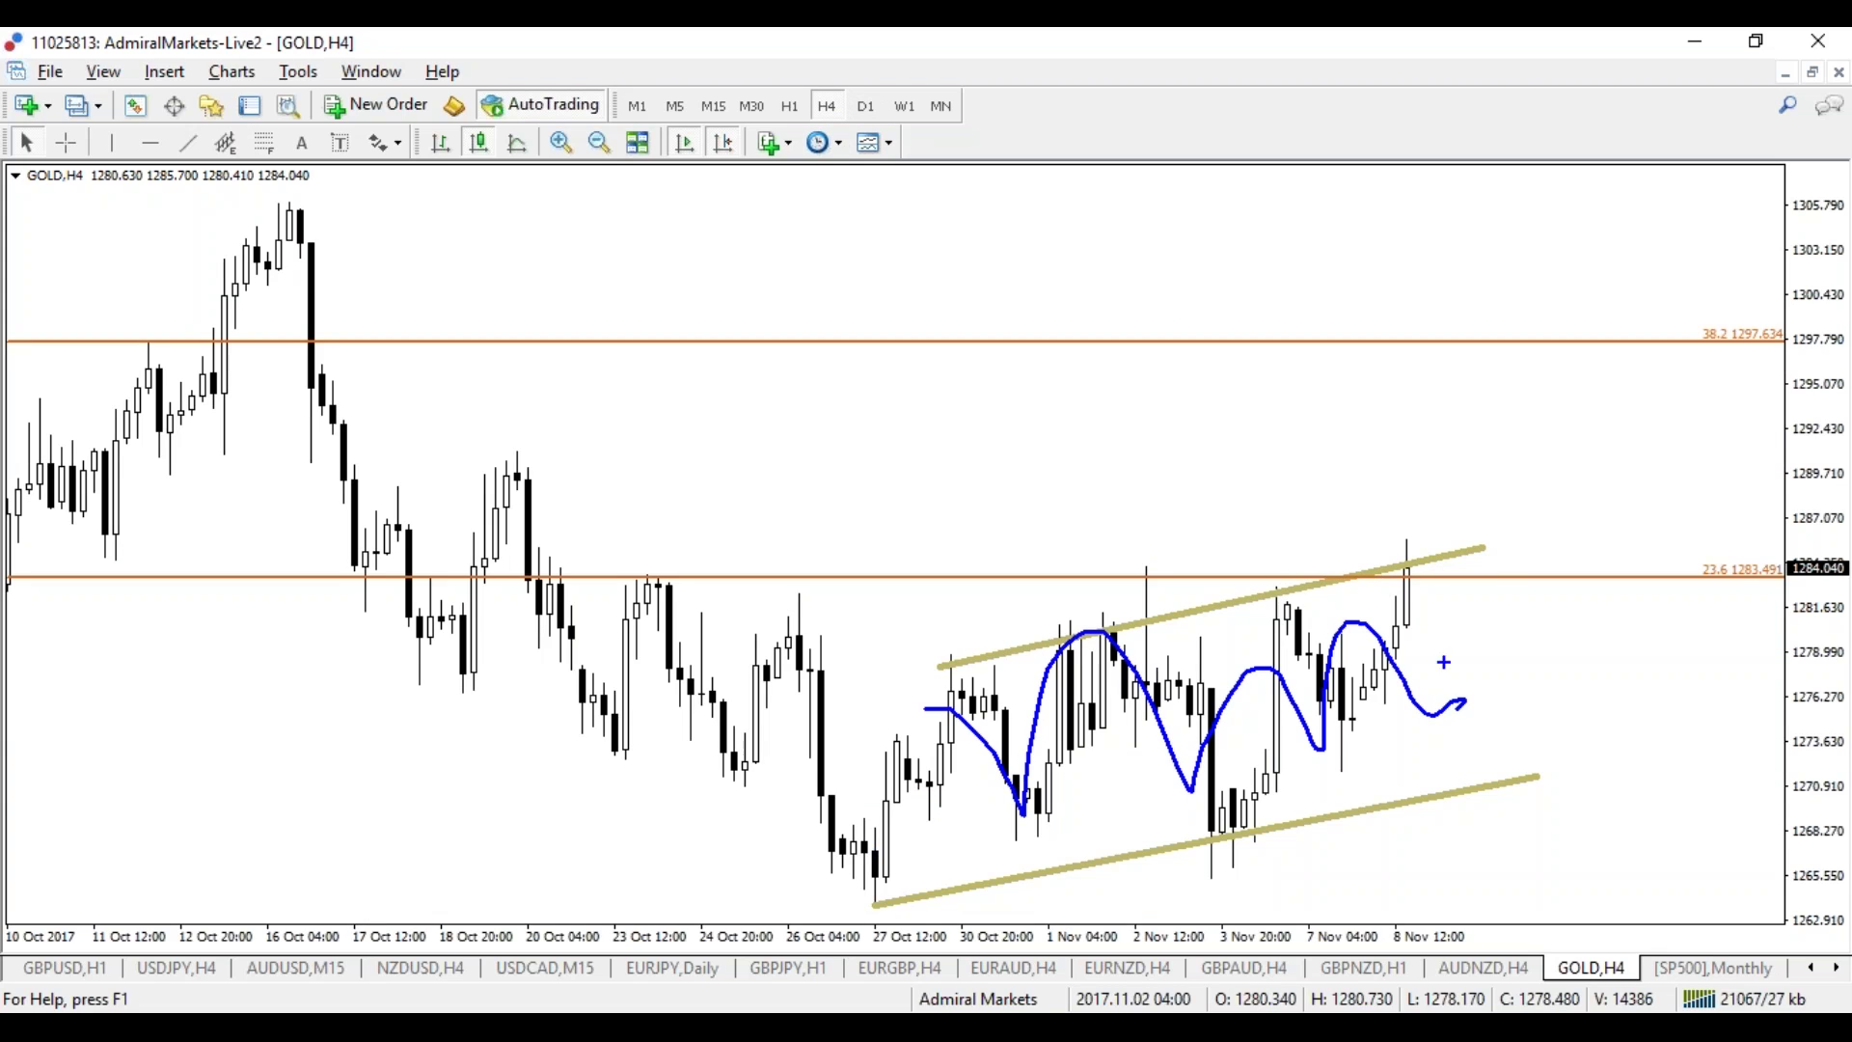
pyautogui.moveTo(1422, 557)
pyautogui.mouseDown()
pyautogui.moveTo(1433, 566)
pyautogui.moveTo(1411, 426)
pyautogui.moveTo(1543, 461)
pyautogui.mouseUp()
pyautogui.press('e')
pyautogui.moveTo(1422, 446)
pyautogui.mouseDown()
pyautogui.moveTo(1534, 478)
pyautogui.moveTo(1512, 350)
pyautogui.mouseUp()
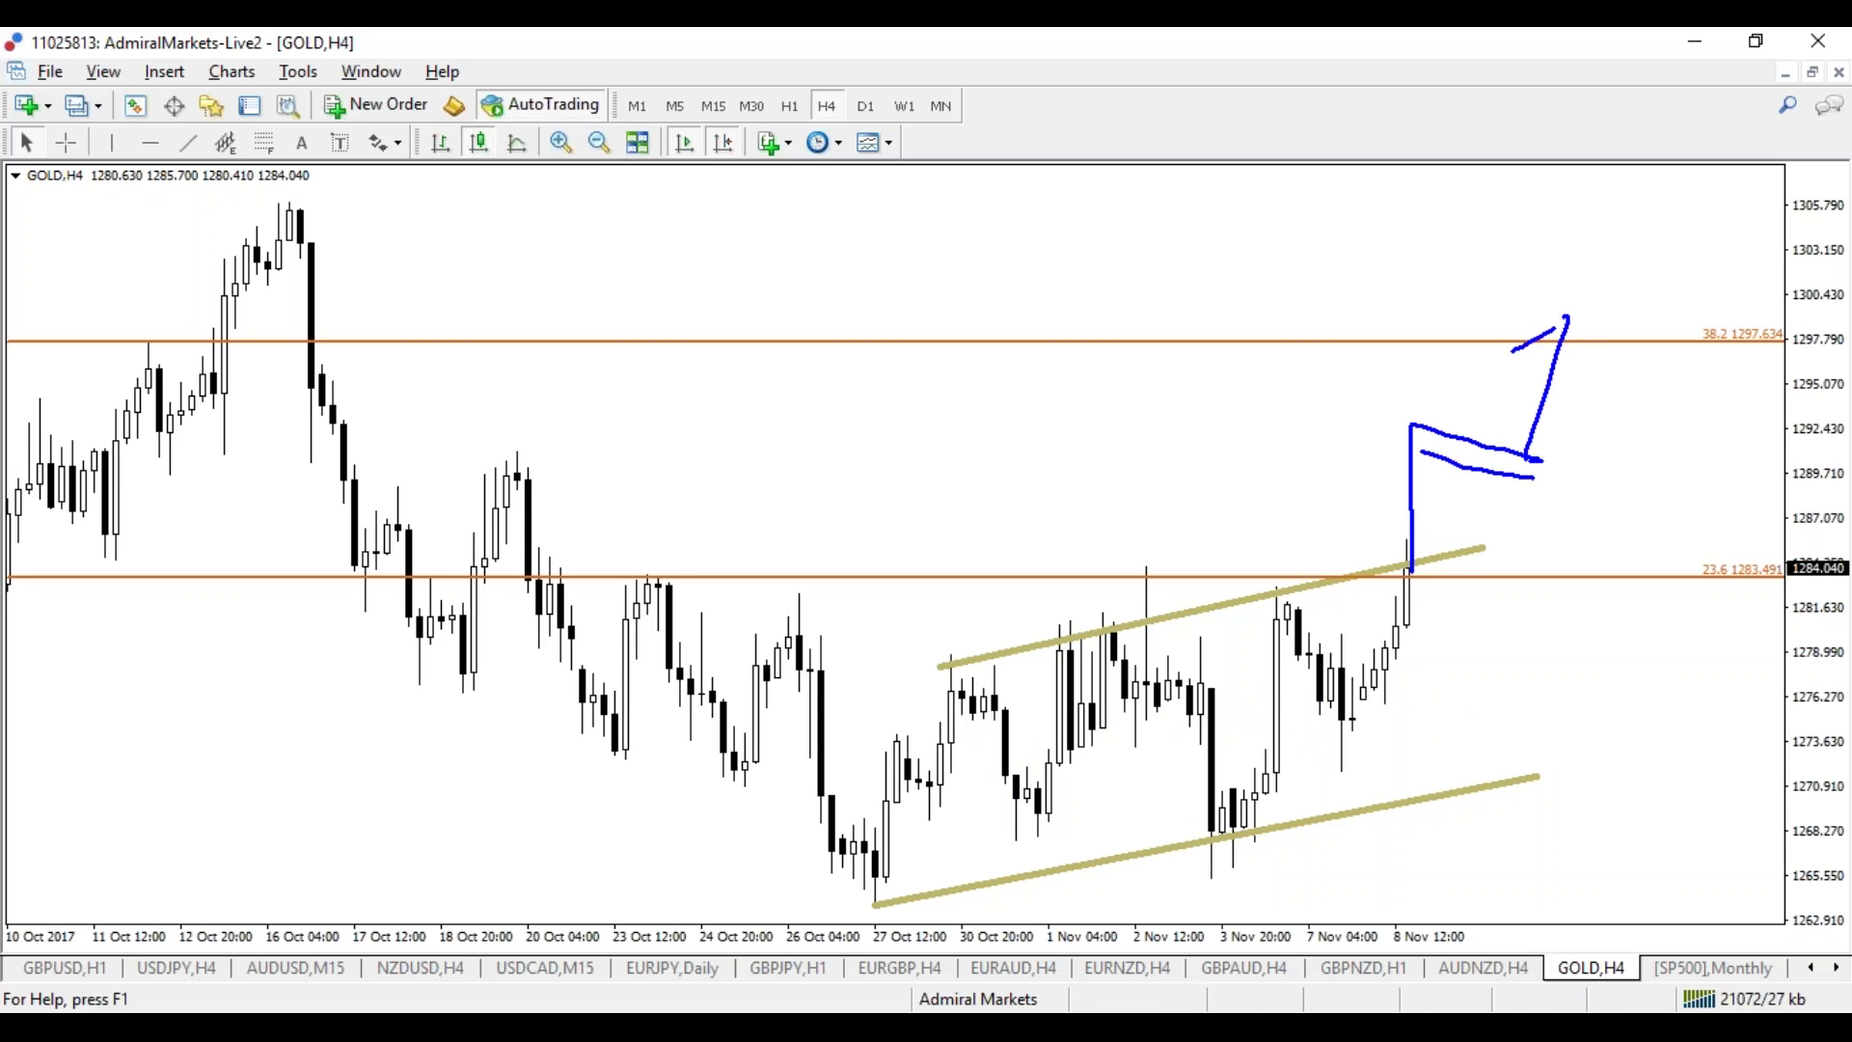
pyautogui.press('e')
# Step: Switch GOLD to the Daily timeframe, sketch blue strokes over the October to November swing, and clear them
pyautogui.click(866, 105)
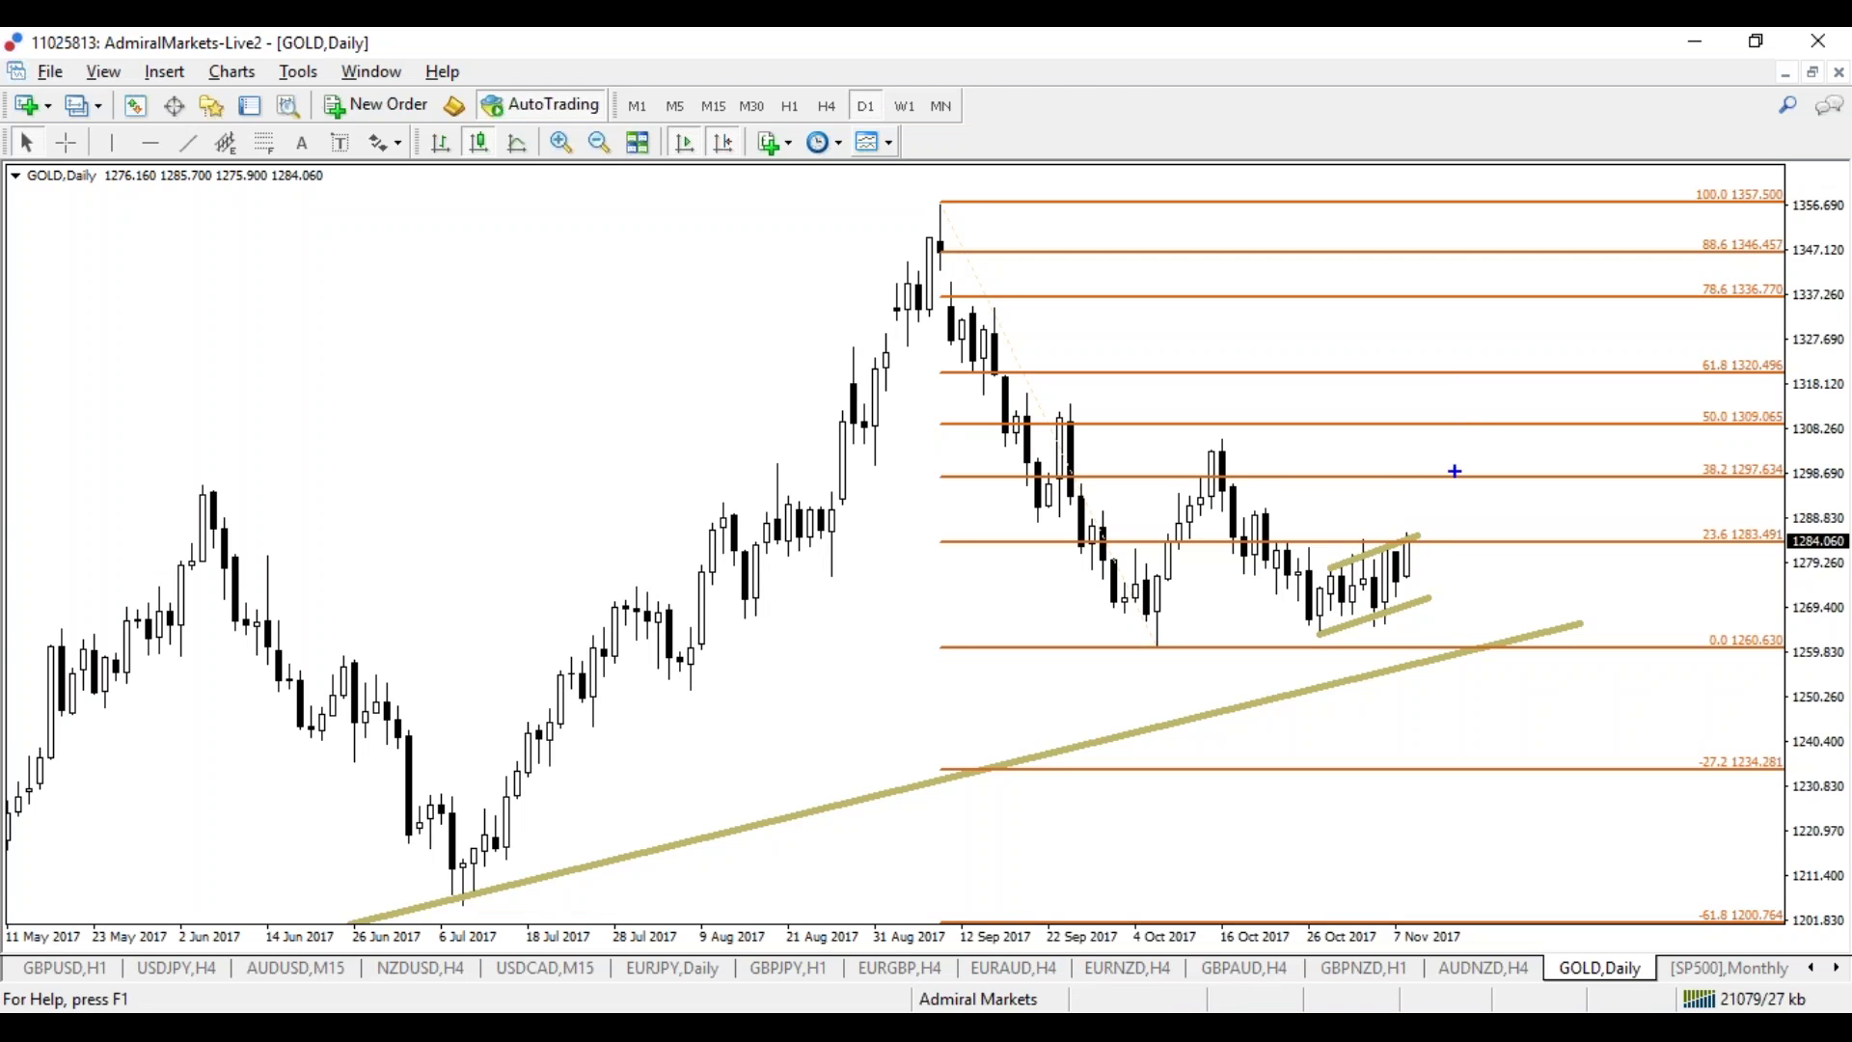
pyautogui.moveTo(1469, 388)
pyautogui.mouseDown()
pyautogui.moveTo(1439, 359)
pyautogui.moveTo(1468, 382)
pyautogui.mouseUp()
pyautogui.moveTo(1145, 629)
pyautogui.mouseDown()
pyautogui.moveTo(1179, 447)
pyautogui.moveTo(1326, 636)
pyautogui.mouseUp()
pyautogui.press('e')
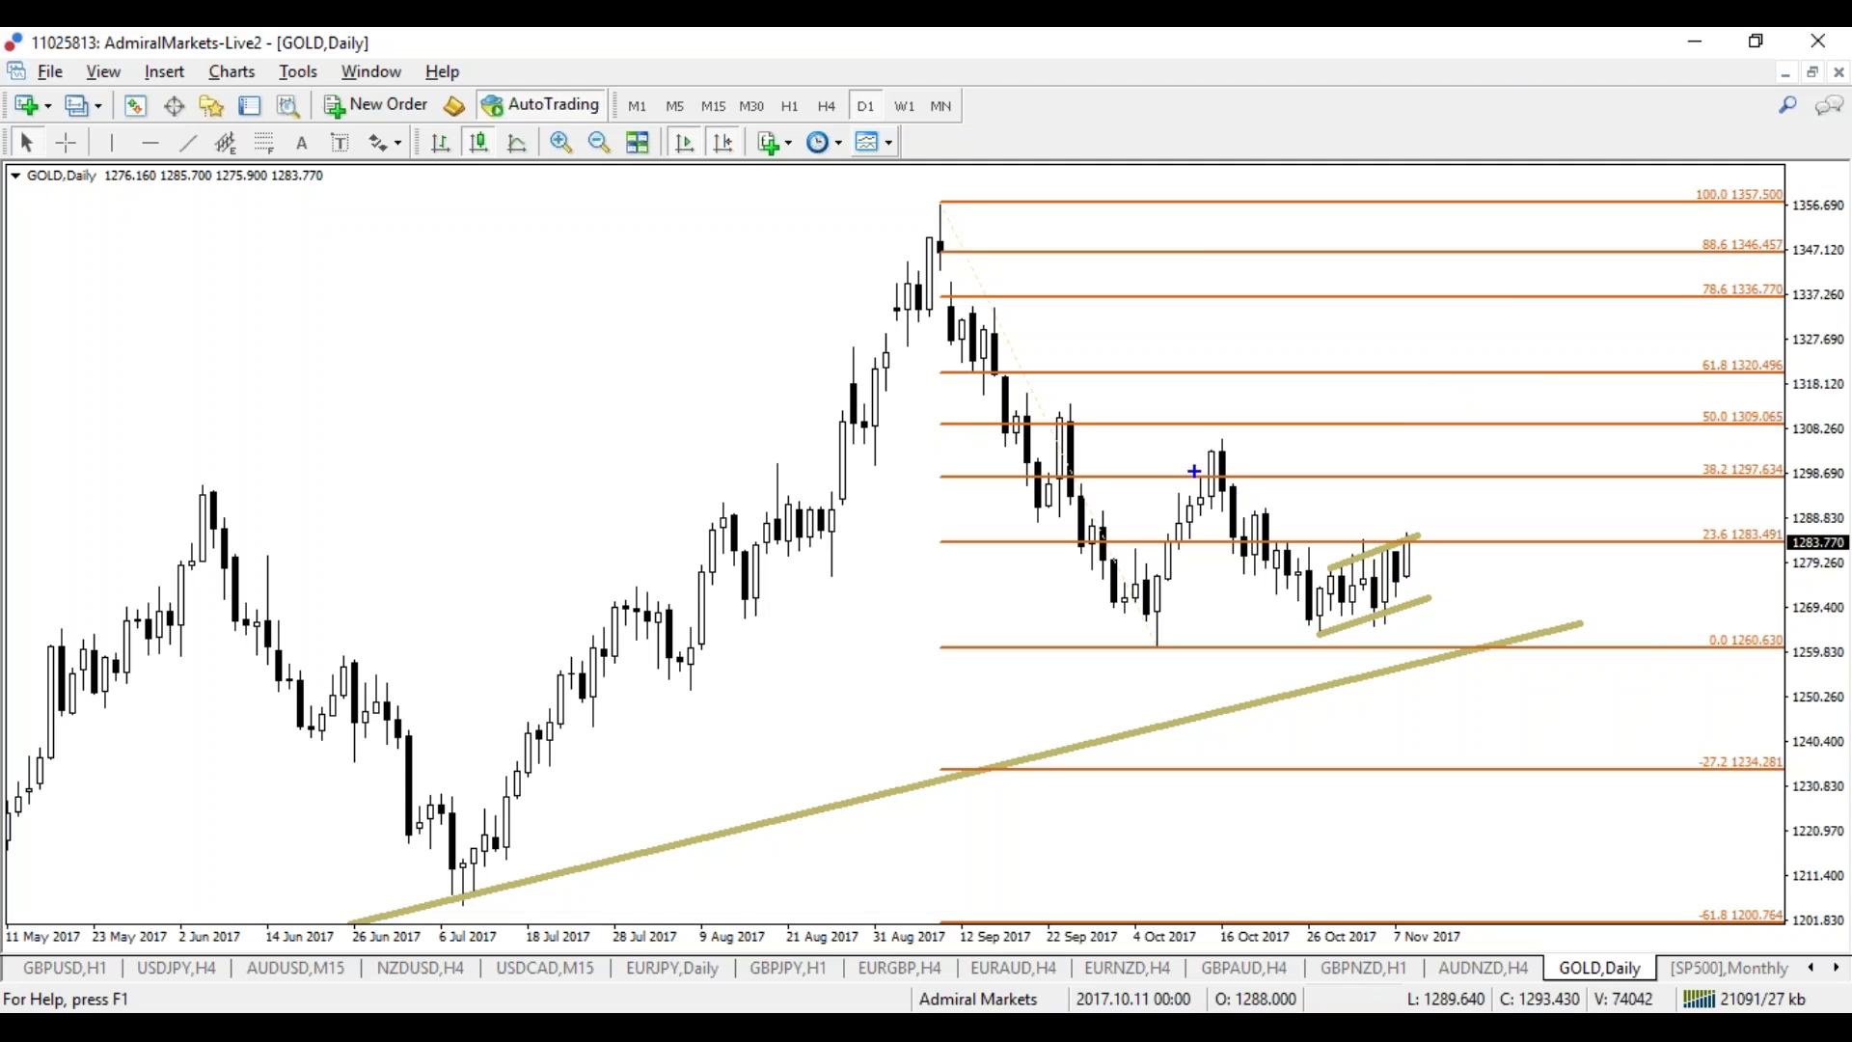
# Step: Sketch a resistance zone just above the 38.2 level, then a rise to 38.2 with an arrow falling below -27.2, clearing both
pyautogui.moveTo(1193, 471)
pyautogui.mouseDown()
pyautogui.moveTo(1469, 464)
pyautogui.moveTo(1179, 445)
pyautogui.moveTo(1441, 459)
pyautogui.mouseUp()
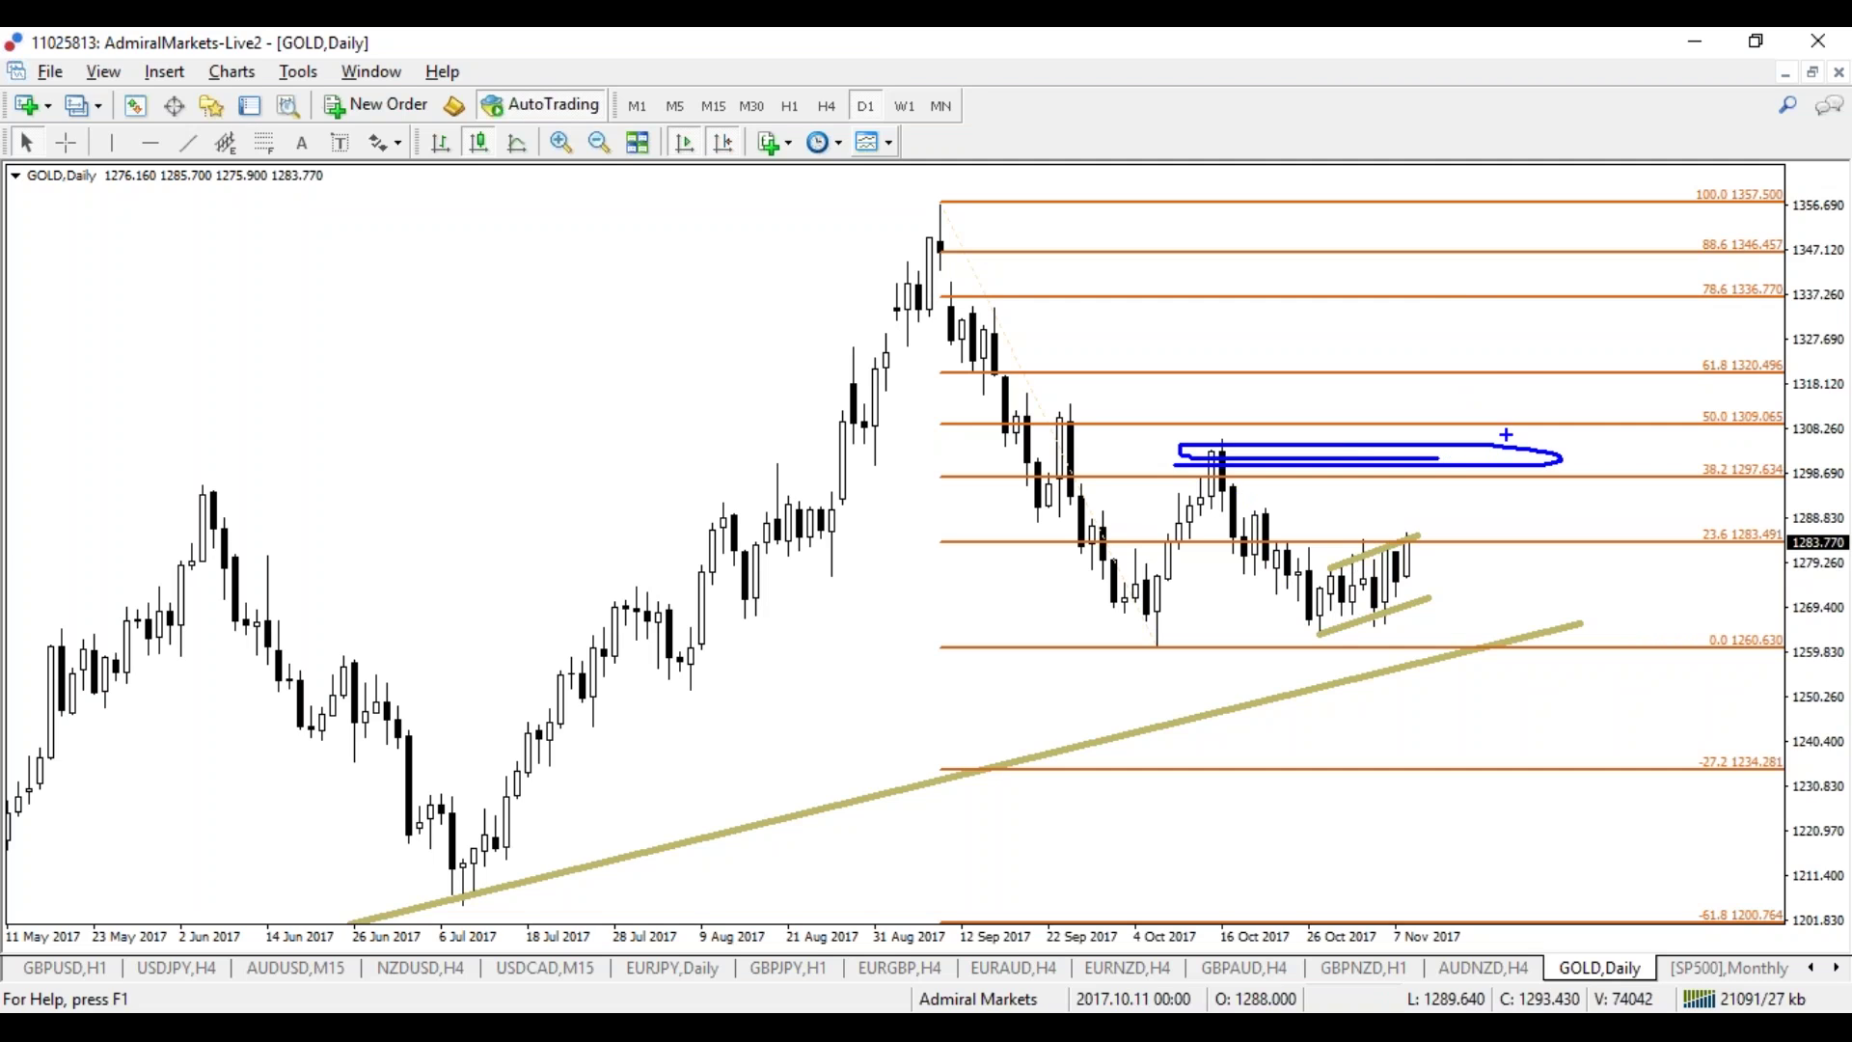
pyautogui.moveTo(1508, 385); pyautogui.dragTo(1435, 379)
pyautogui.press('e')
pyautogui.moveTo(1157, 636)
pyautogui.mouseDown()
pyautogui.moveTo(1207, 509)
pyautogui.moveTo(1345, 587)
pyautogui.moveTo(1438, 504)
pyautogui.moveTo(1558, 794)
pyautogui.moveTo(1493, 798)
pyautogui.mouseUp()
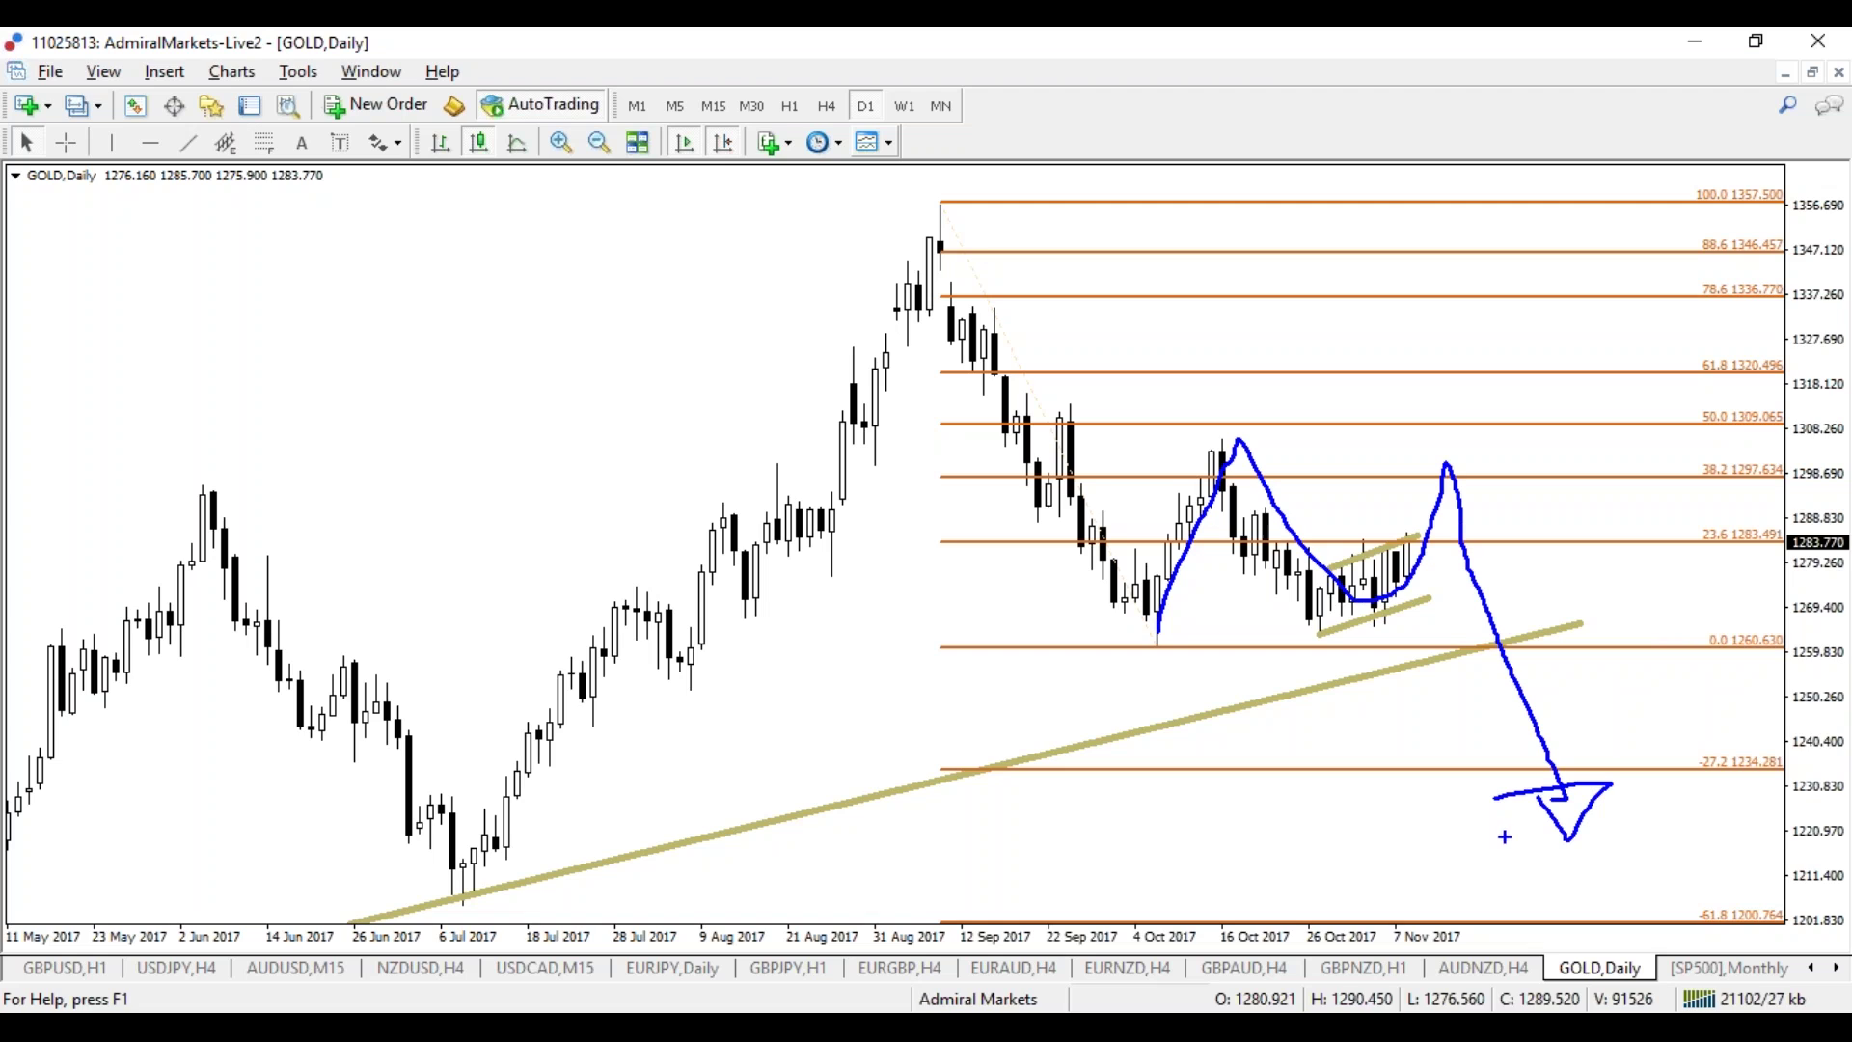
pyautogui.press('Escape')
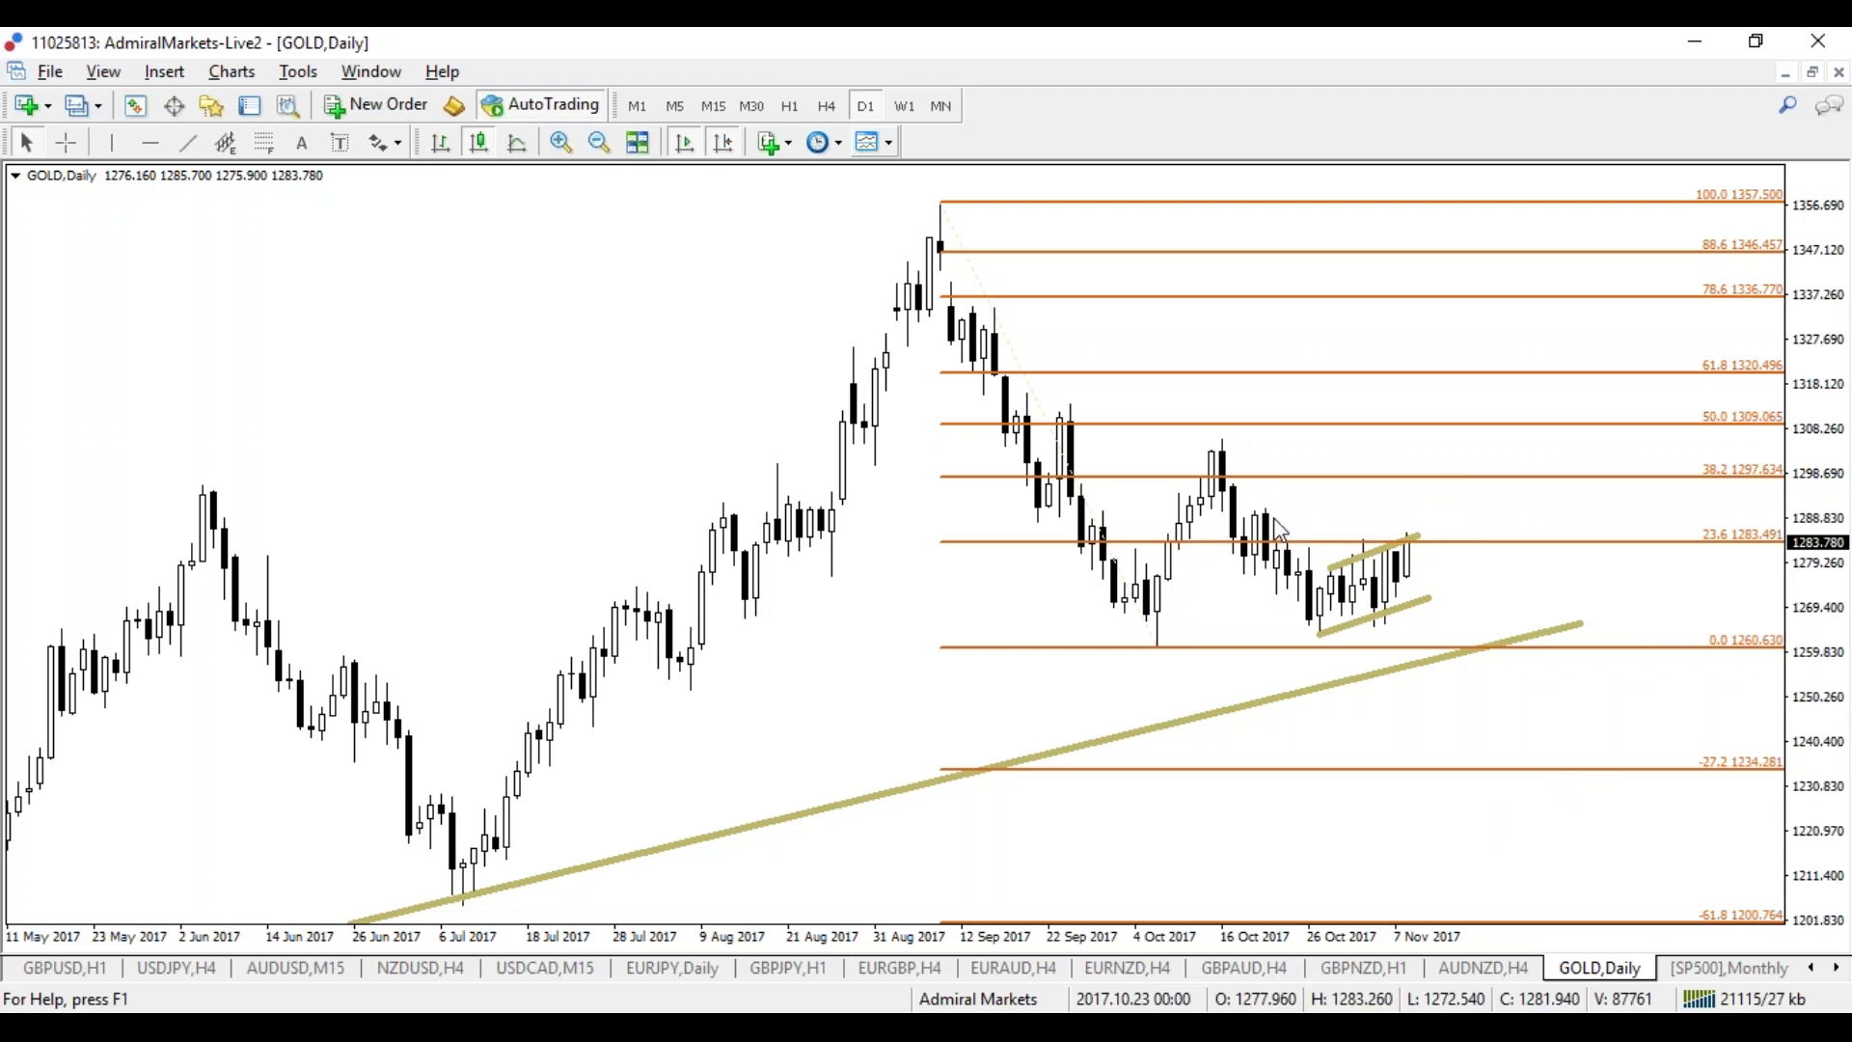
# Step: Compare GOLD on H4 and Daily, circle the small channel on Daily, trace the swing from the early October low, and clear both sketches
pyautogui.click(827, 107)
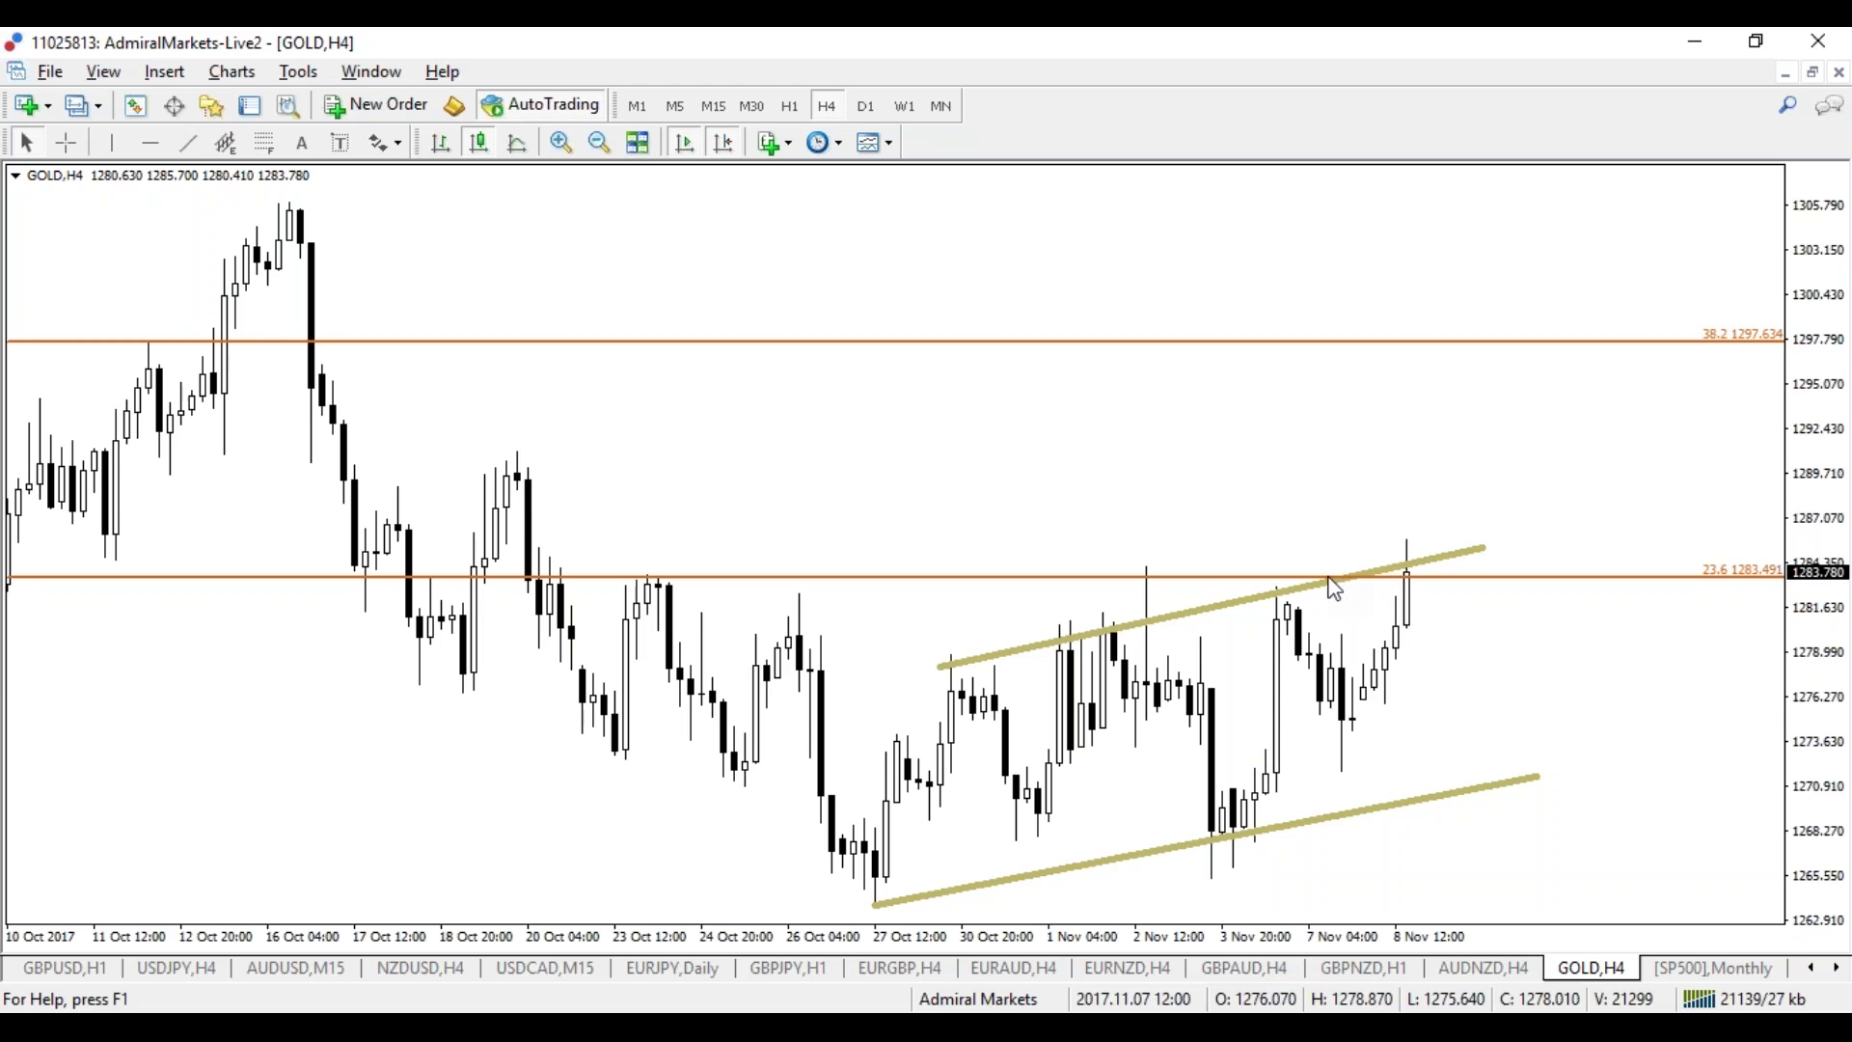
pyautogui.click(866, 106)
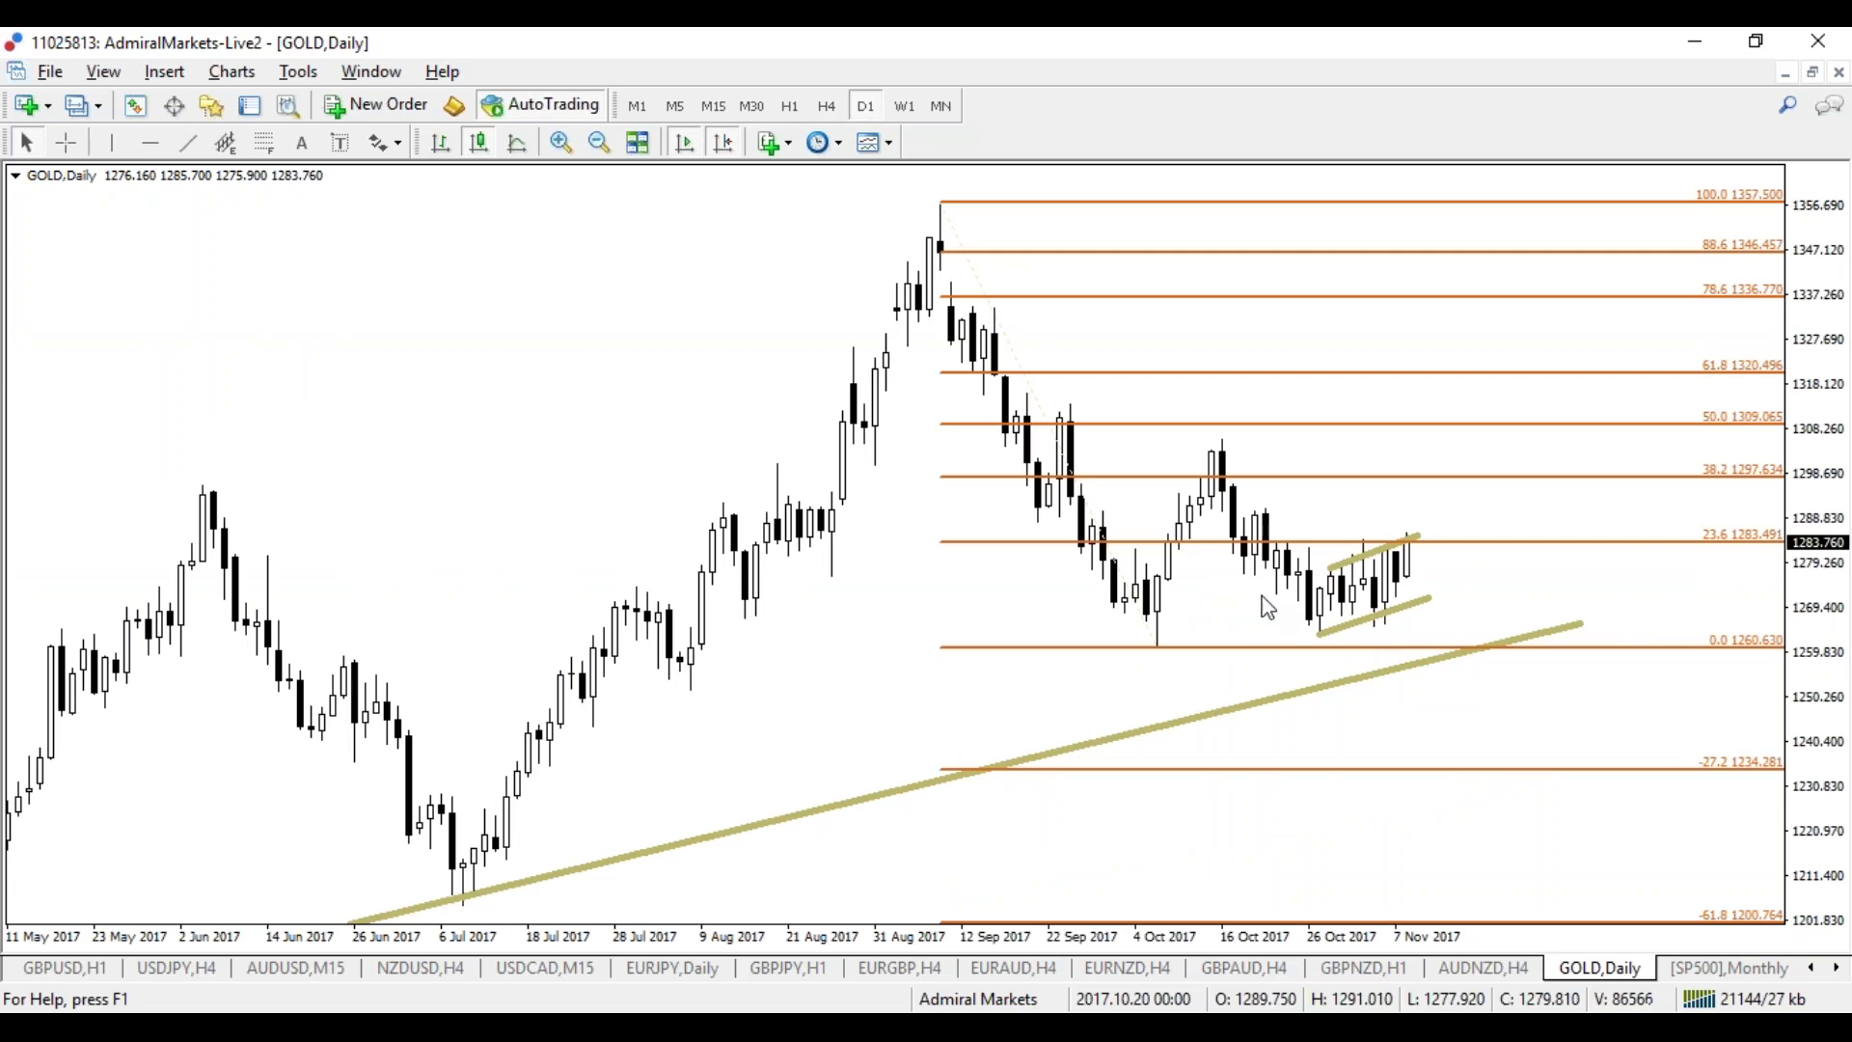
pyautogui.moveTo(1423, 540)
pyautogui.mouseDown()
pyautogui.moveTo(1376, 537)
pyautogui.moveTo(1435, 532)
pyautogui.mouseUp()
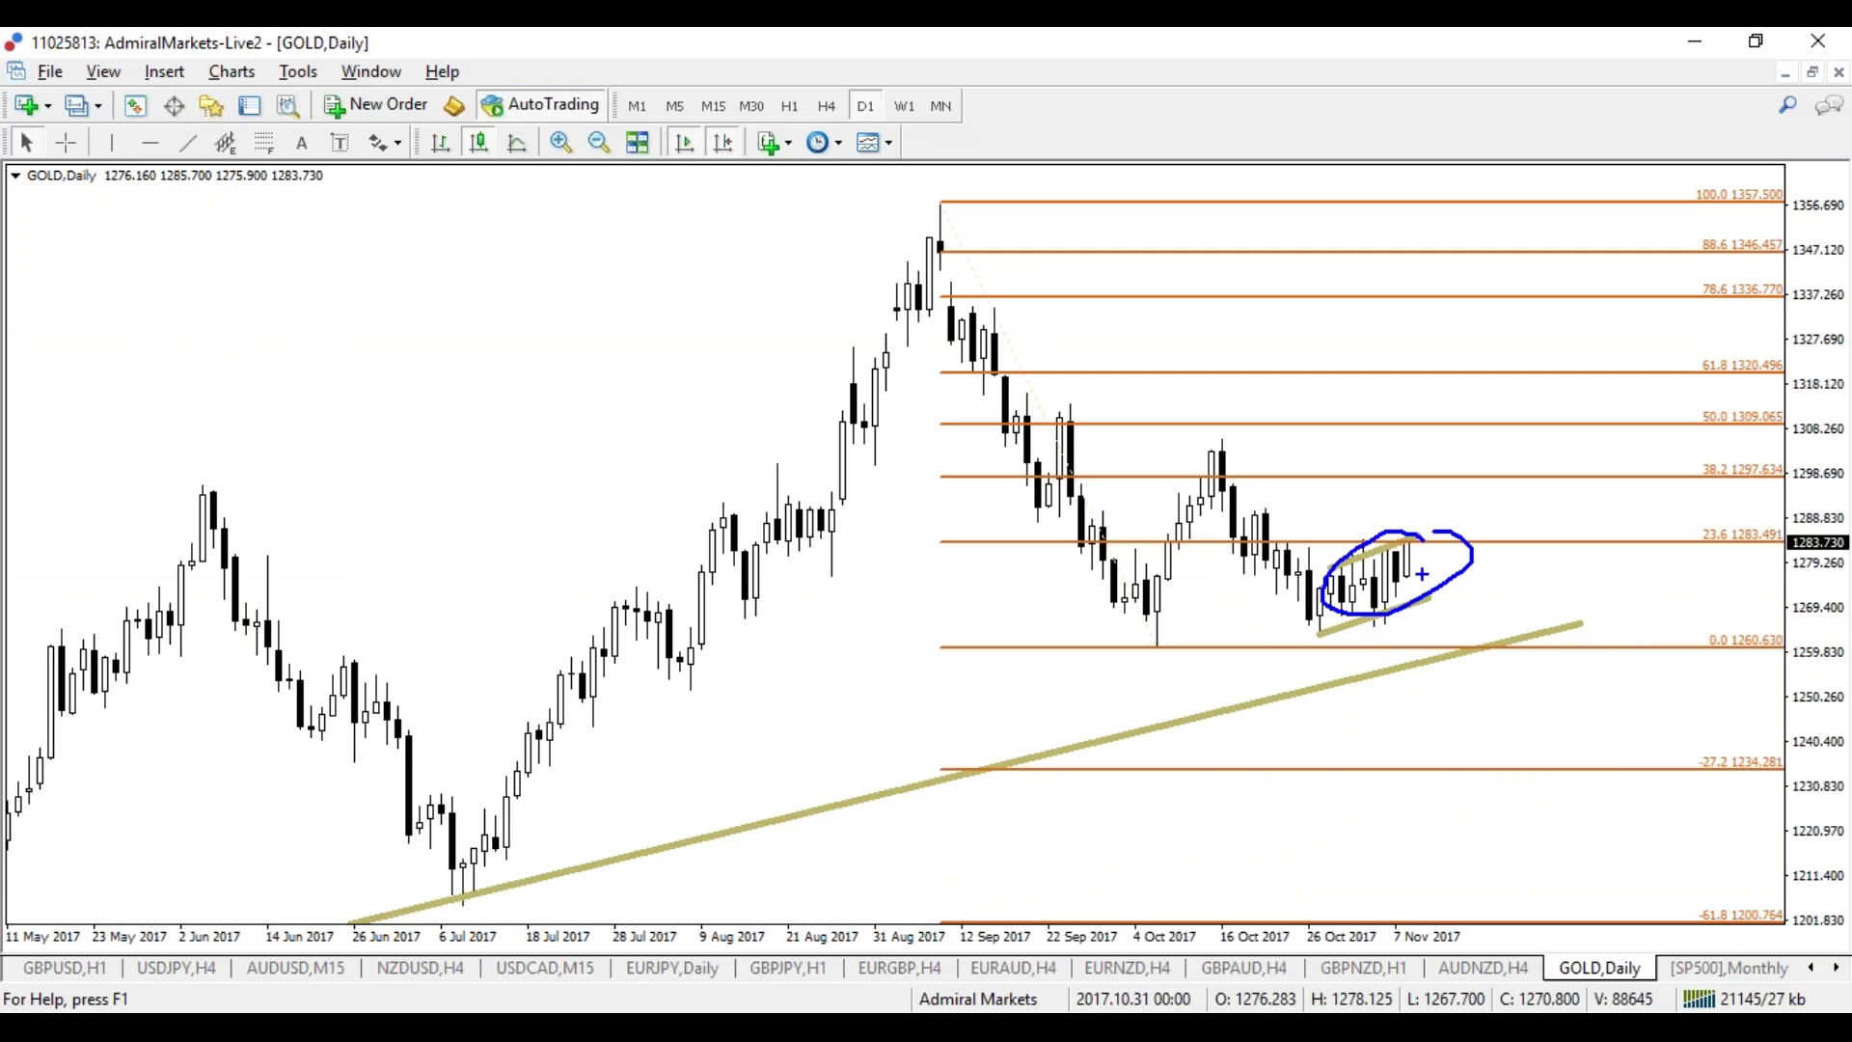
pyautogui.press('e')
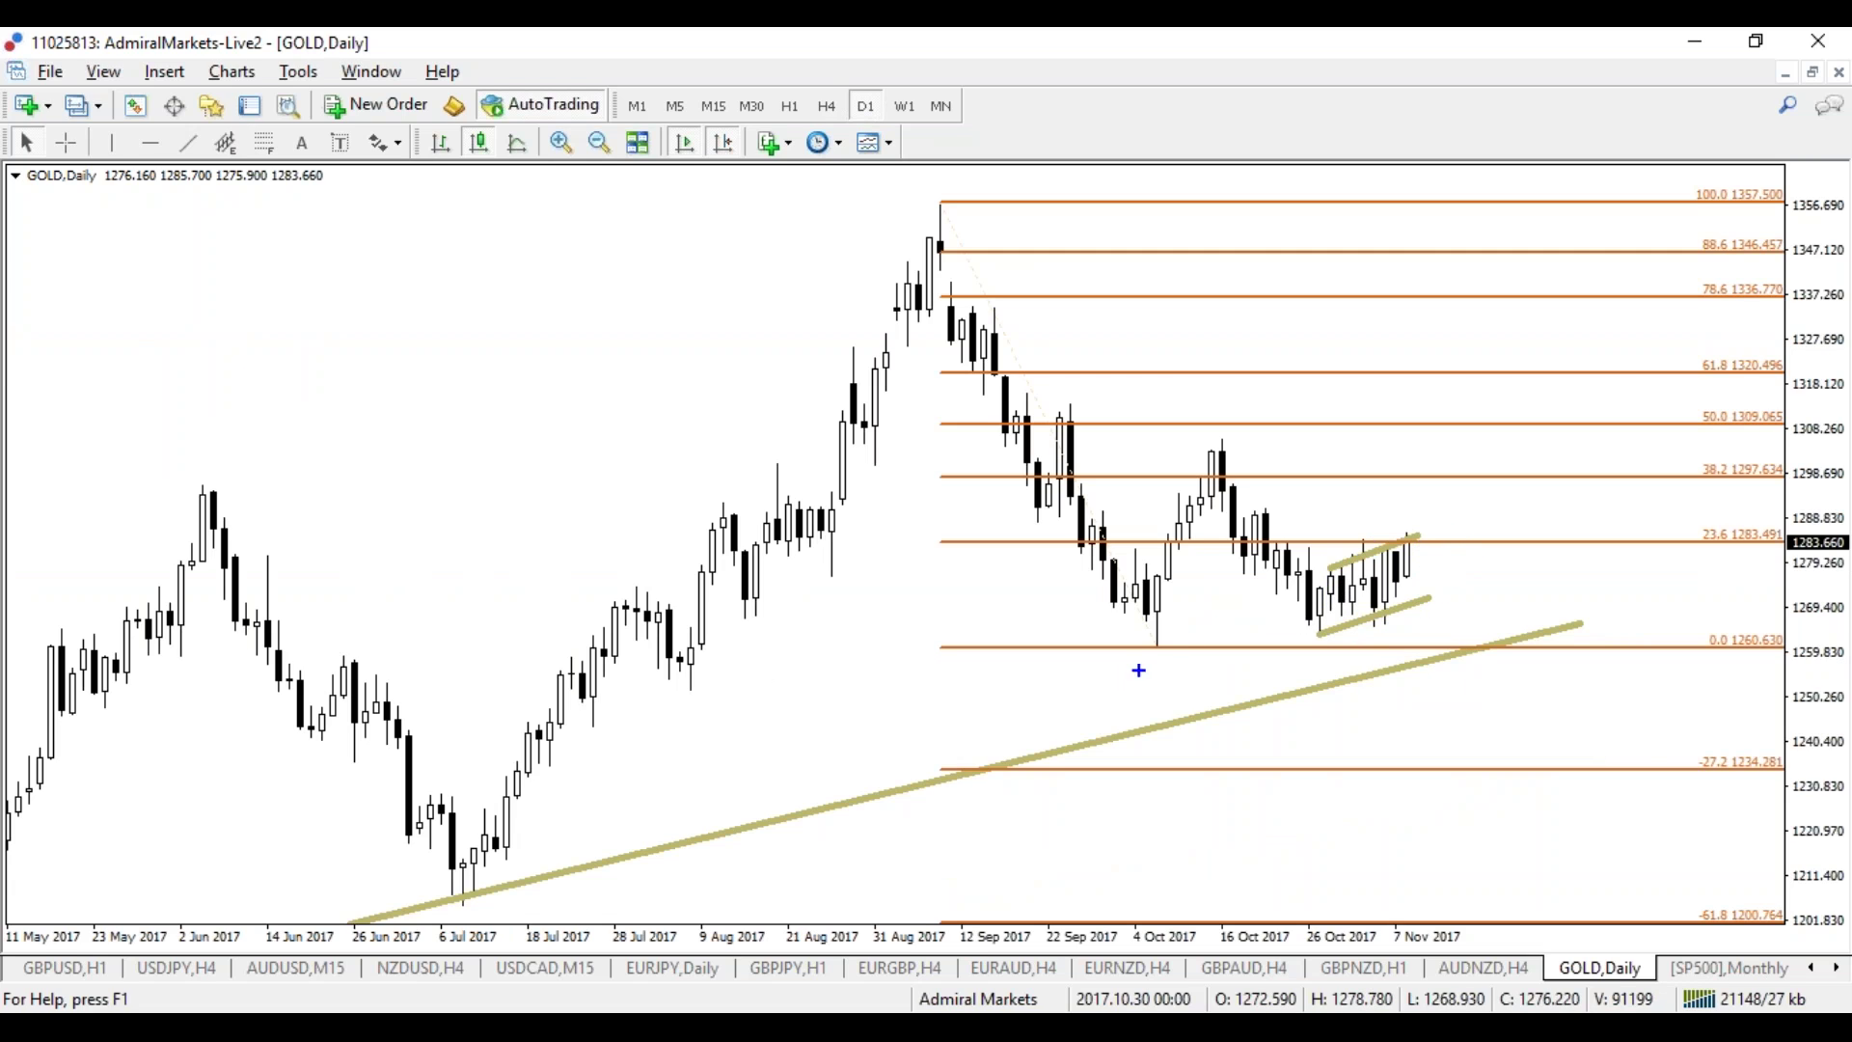
pyautogui.moveTo(1148, 613)
pyautogui.mouseDown()
pyautogui.moveTo(1186, 515)
pyautogui.moveTo(1306, 622)
pyautogui.moveTo(1416, 483)
pyautogui.mouseUp()
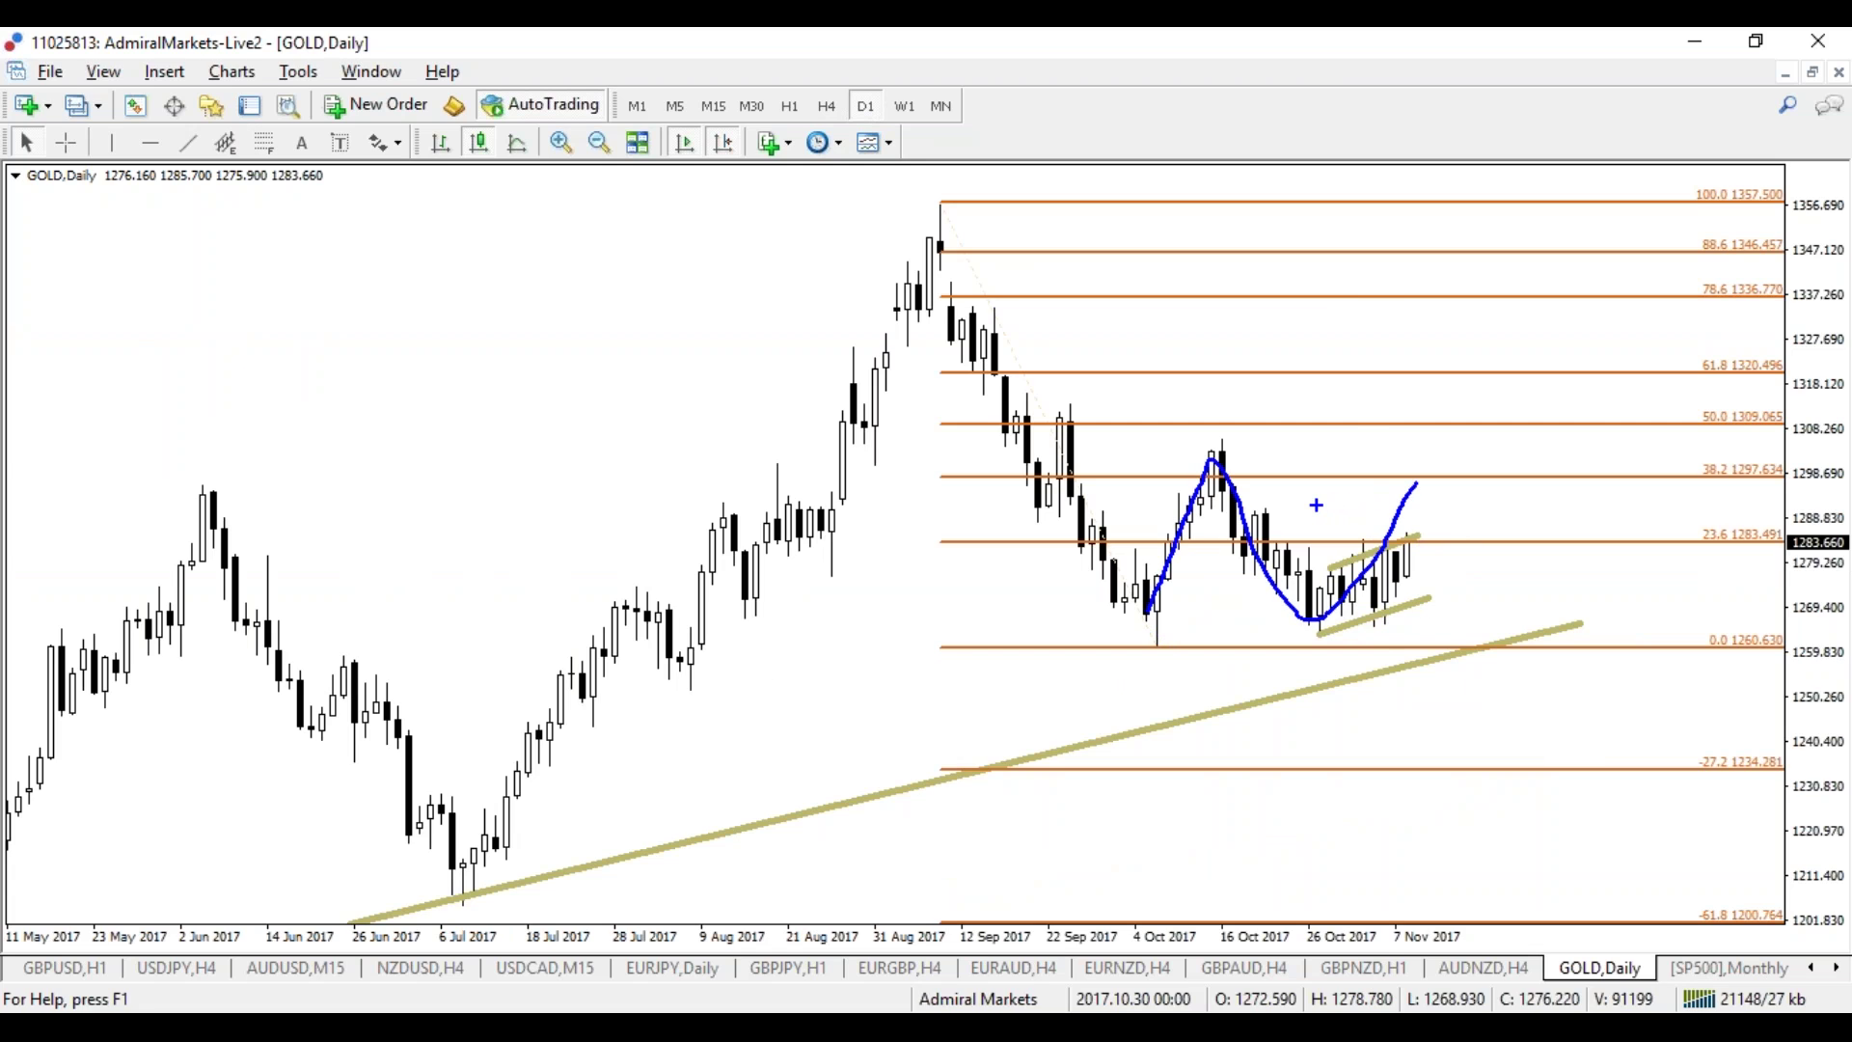
pyautogui.press('e')
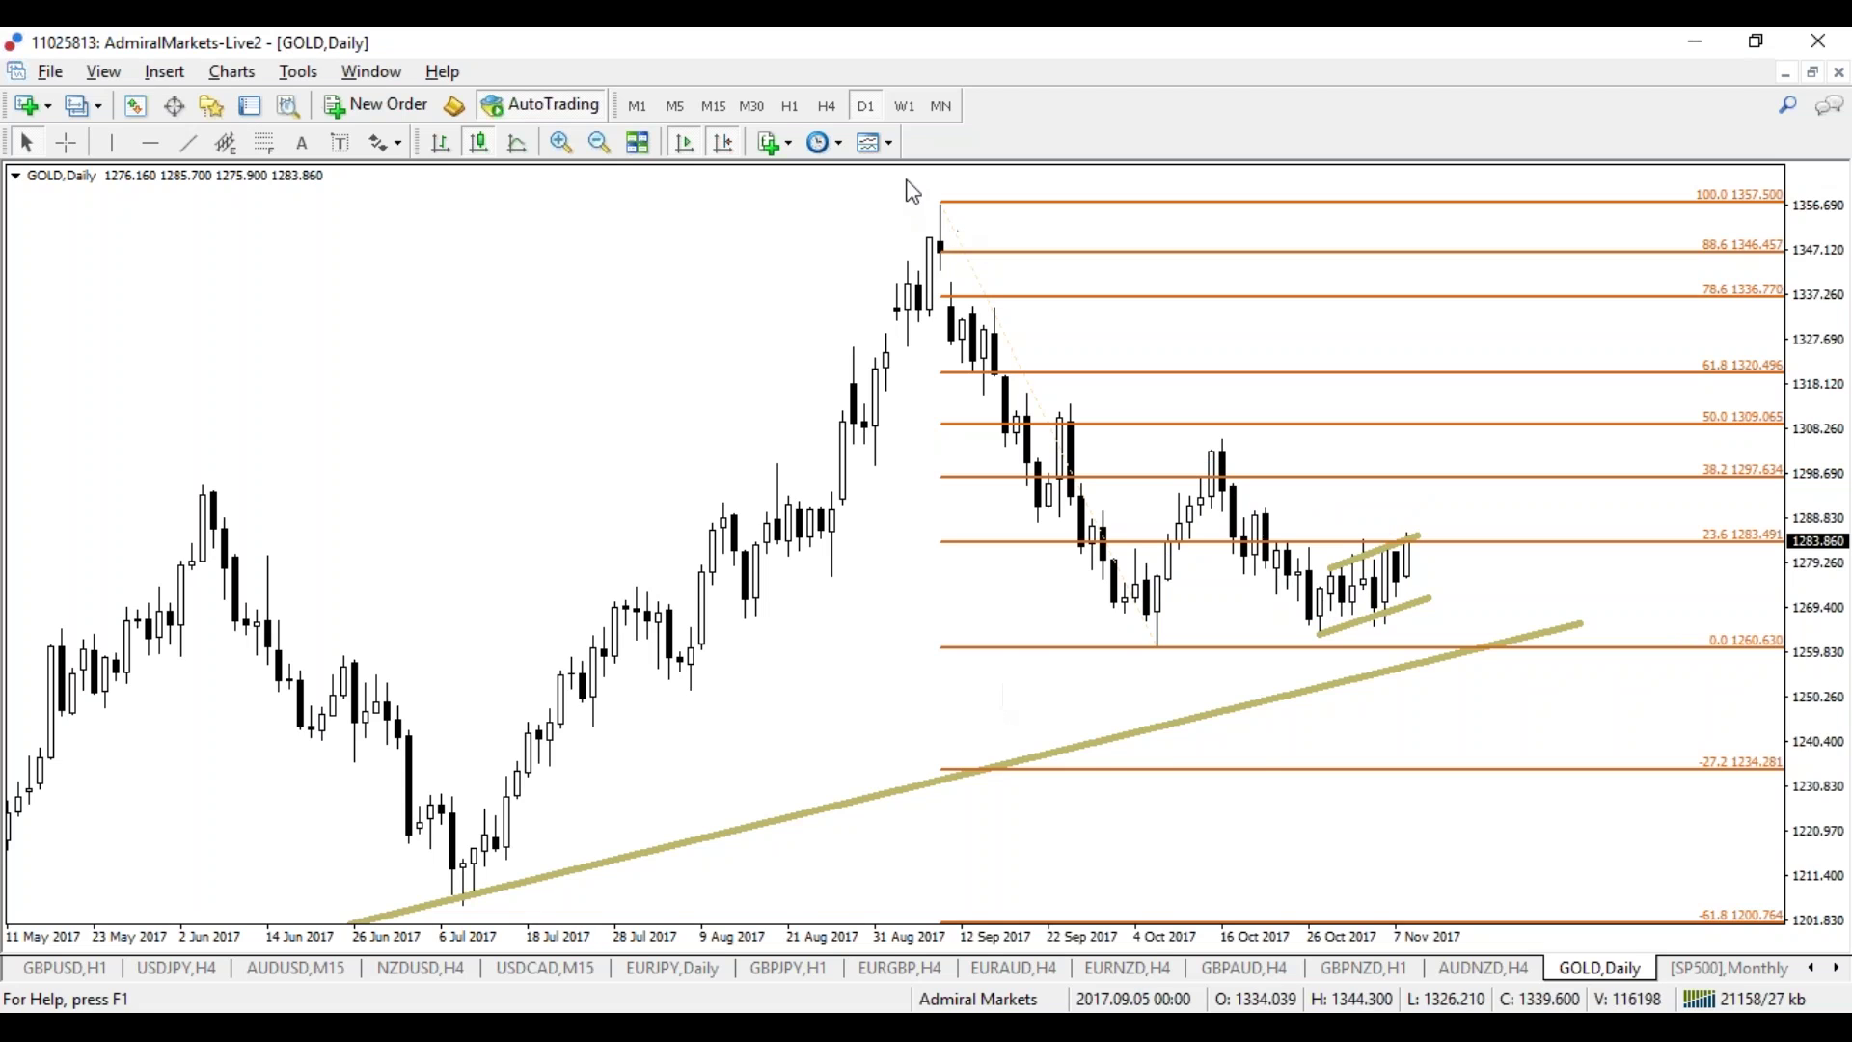
# Step: Switch GOLD to H4, show candles back to 8 September, underline the 27 October and 3 November lows in blue, and clear the strokes
pyautogui.click(847, 103)
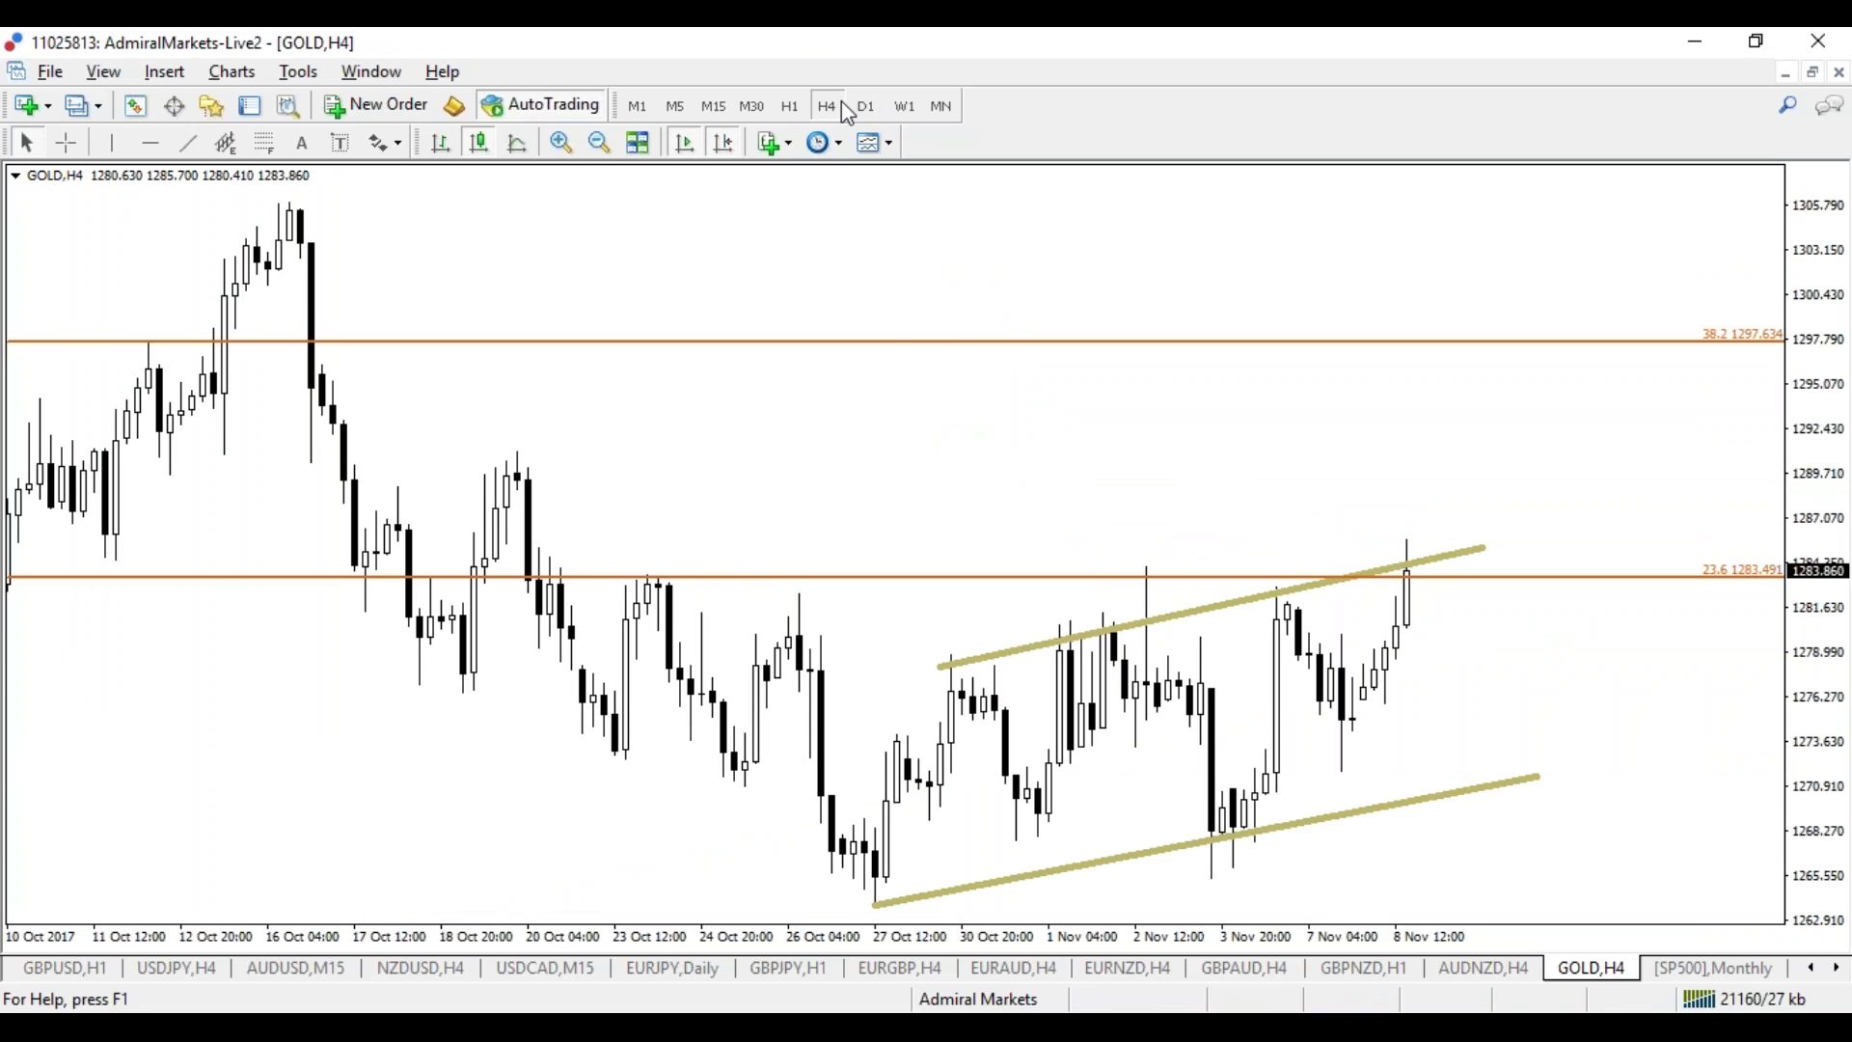
pyautogui.moveTo(1228, 938); pyautogui.dragTo(1198, 934)
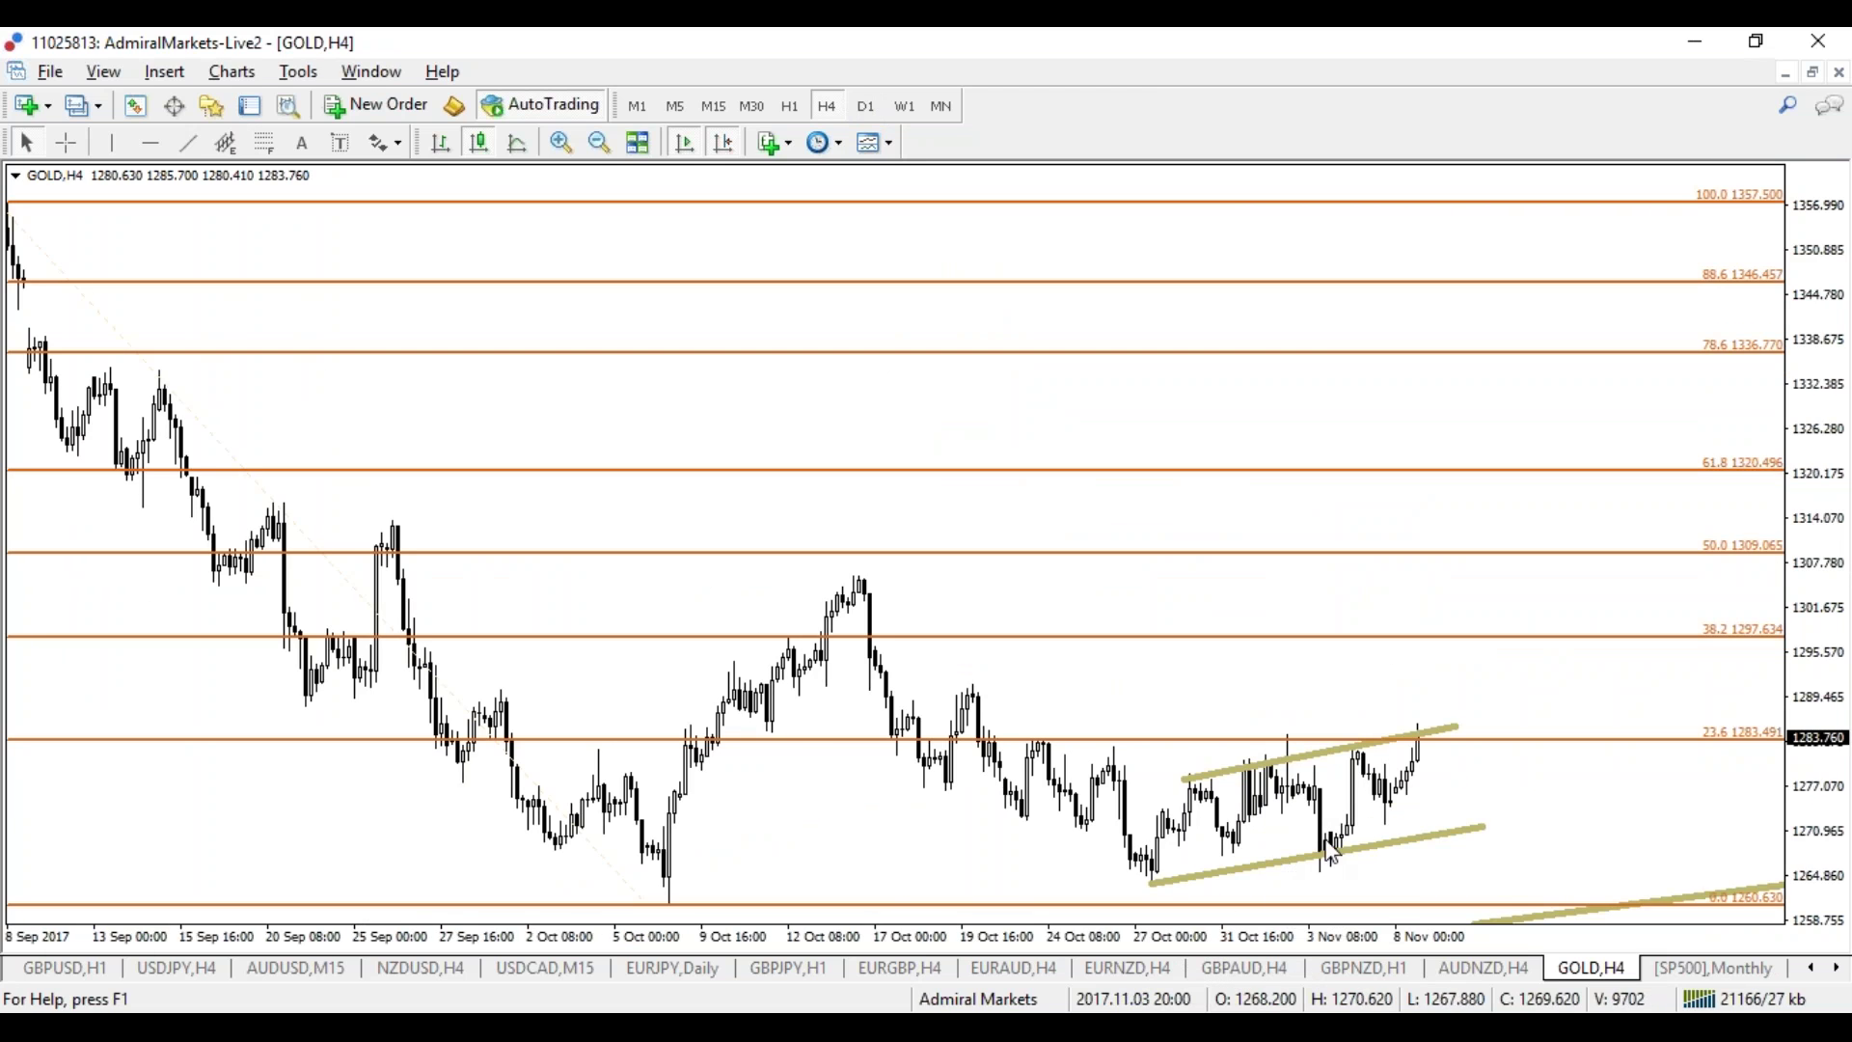
pyautogui.moveTo(1122, 866); pyautogui.dragTo(1383, 874)
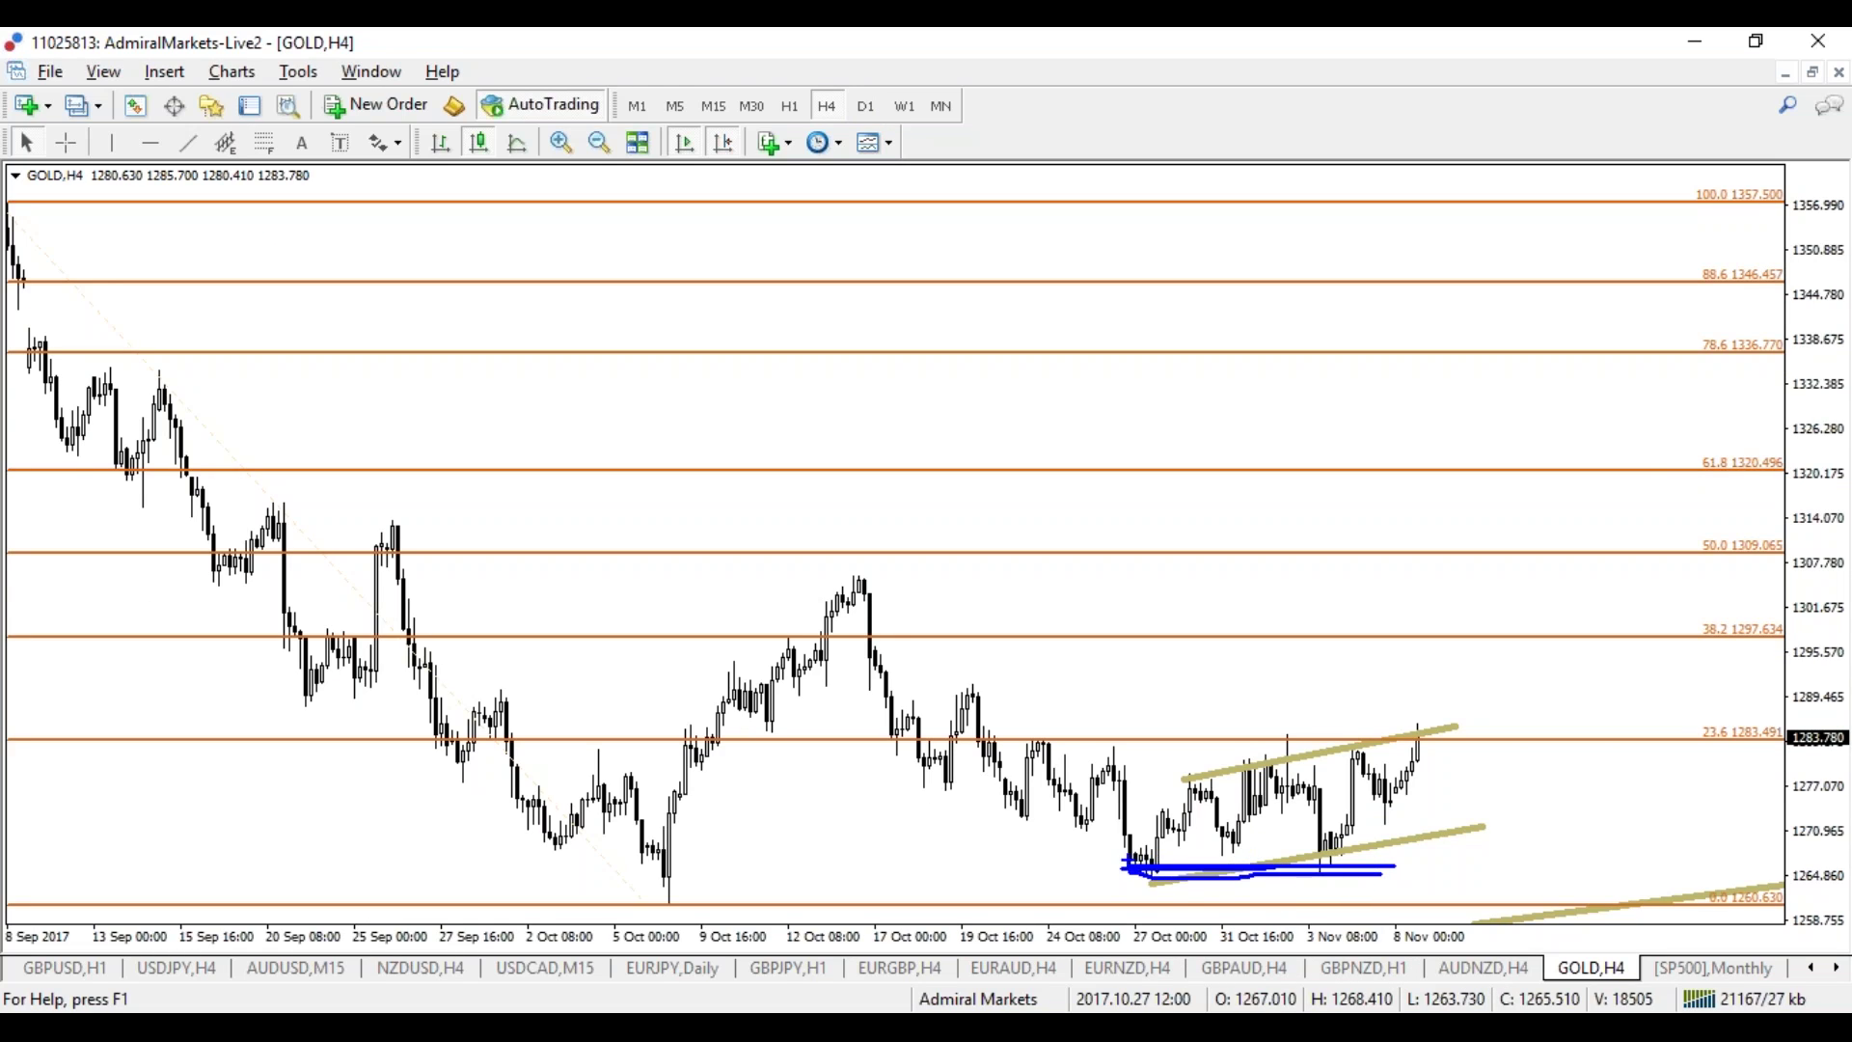
pyautogui.press('e')
# Step: Sketch two inverted head-and-shoulders outlines under the October to November lows, the second ending in a breakout arrow above 23.6, and clear them
pyautogui.moveTo(907, 771)
pyautogui.mouseDown()
pyautogui.moveTo(947, 806)
pyautogui.moveTo(1114, 818)
pyautogui.moveTo(1160, 889)
pyautogui.moveTo(1292, 886)
pyautogui.mouseUp()
pyautogui.moveTo(1357, 830); pyautogui.dragTo(1524, 701)
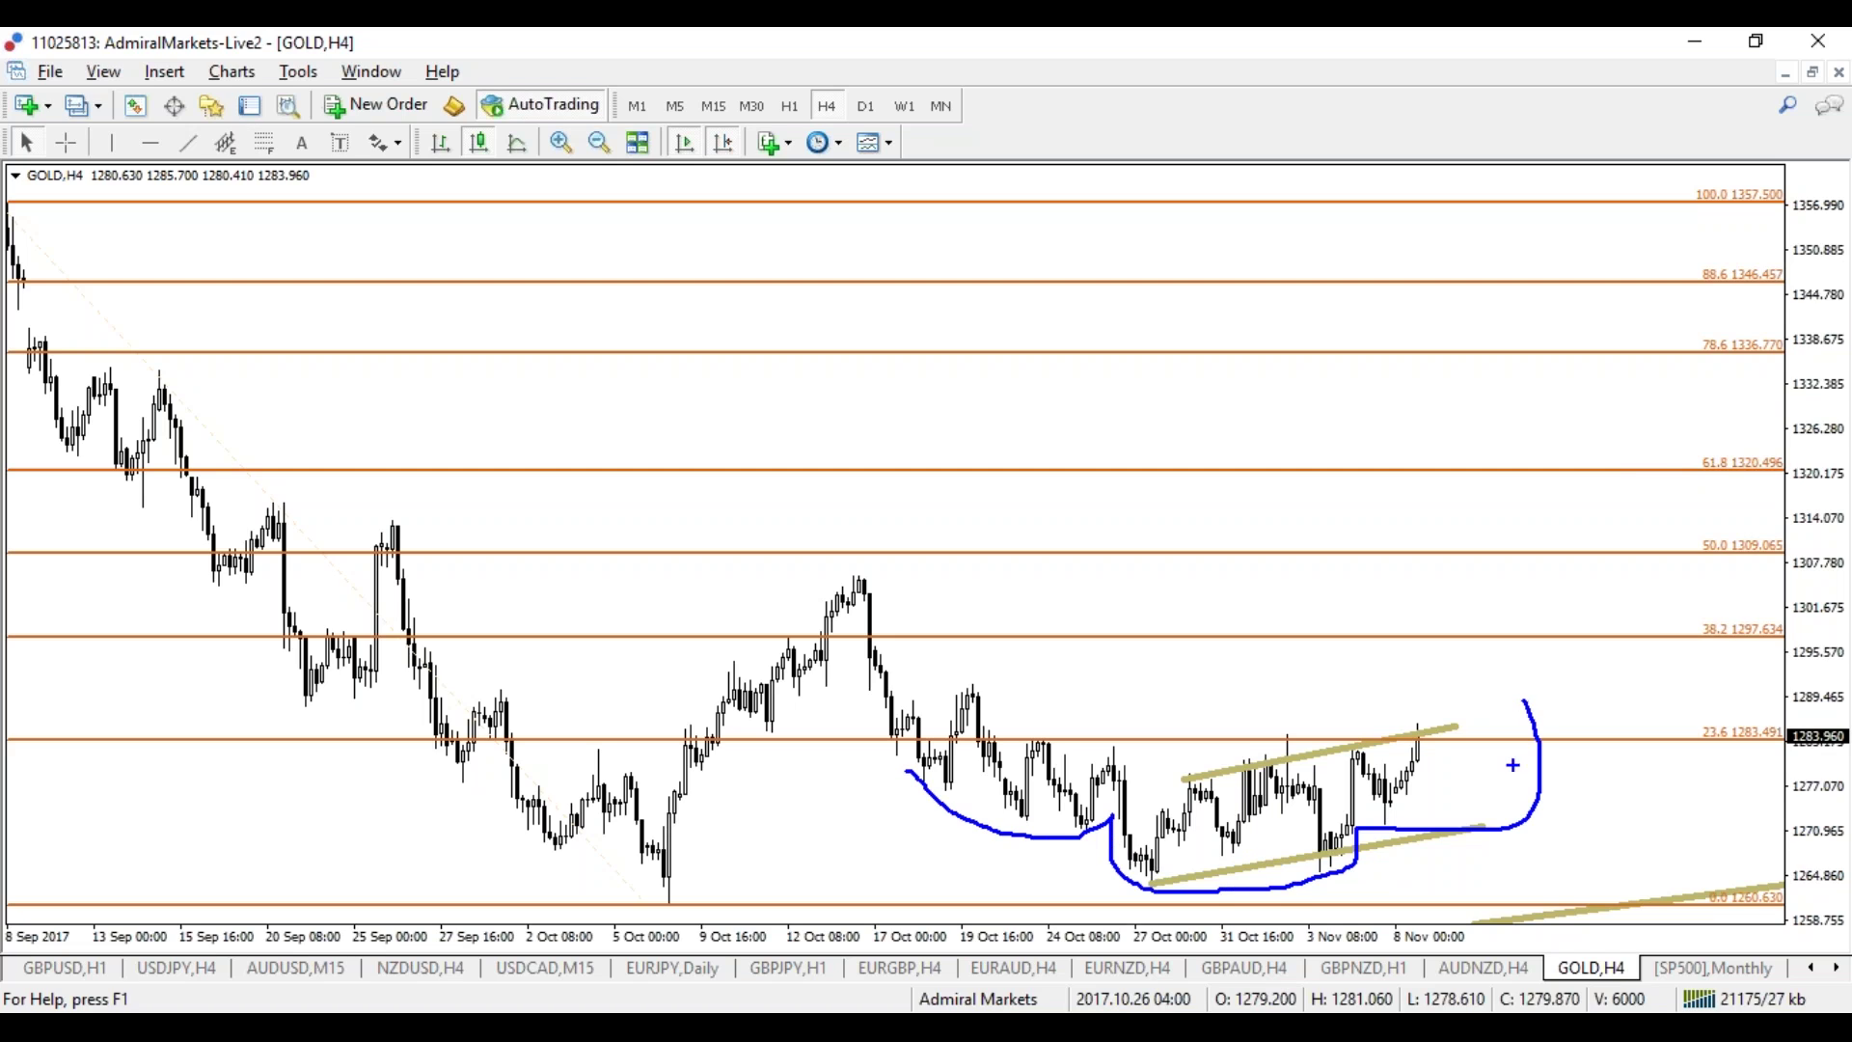
pyautogui.press('e')
pyautogui.moveTo(911, 758)
pyautogui.mouseDown()
pyautogui.moveTo(1121, 835)
pyautogui.moveTo(1164, 889)
pyautogui.mouseUp()
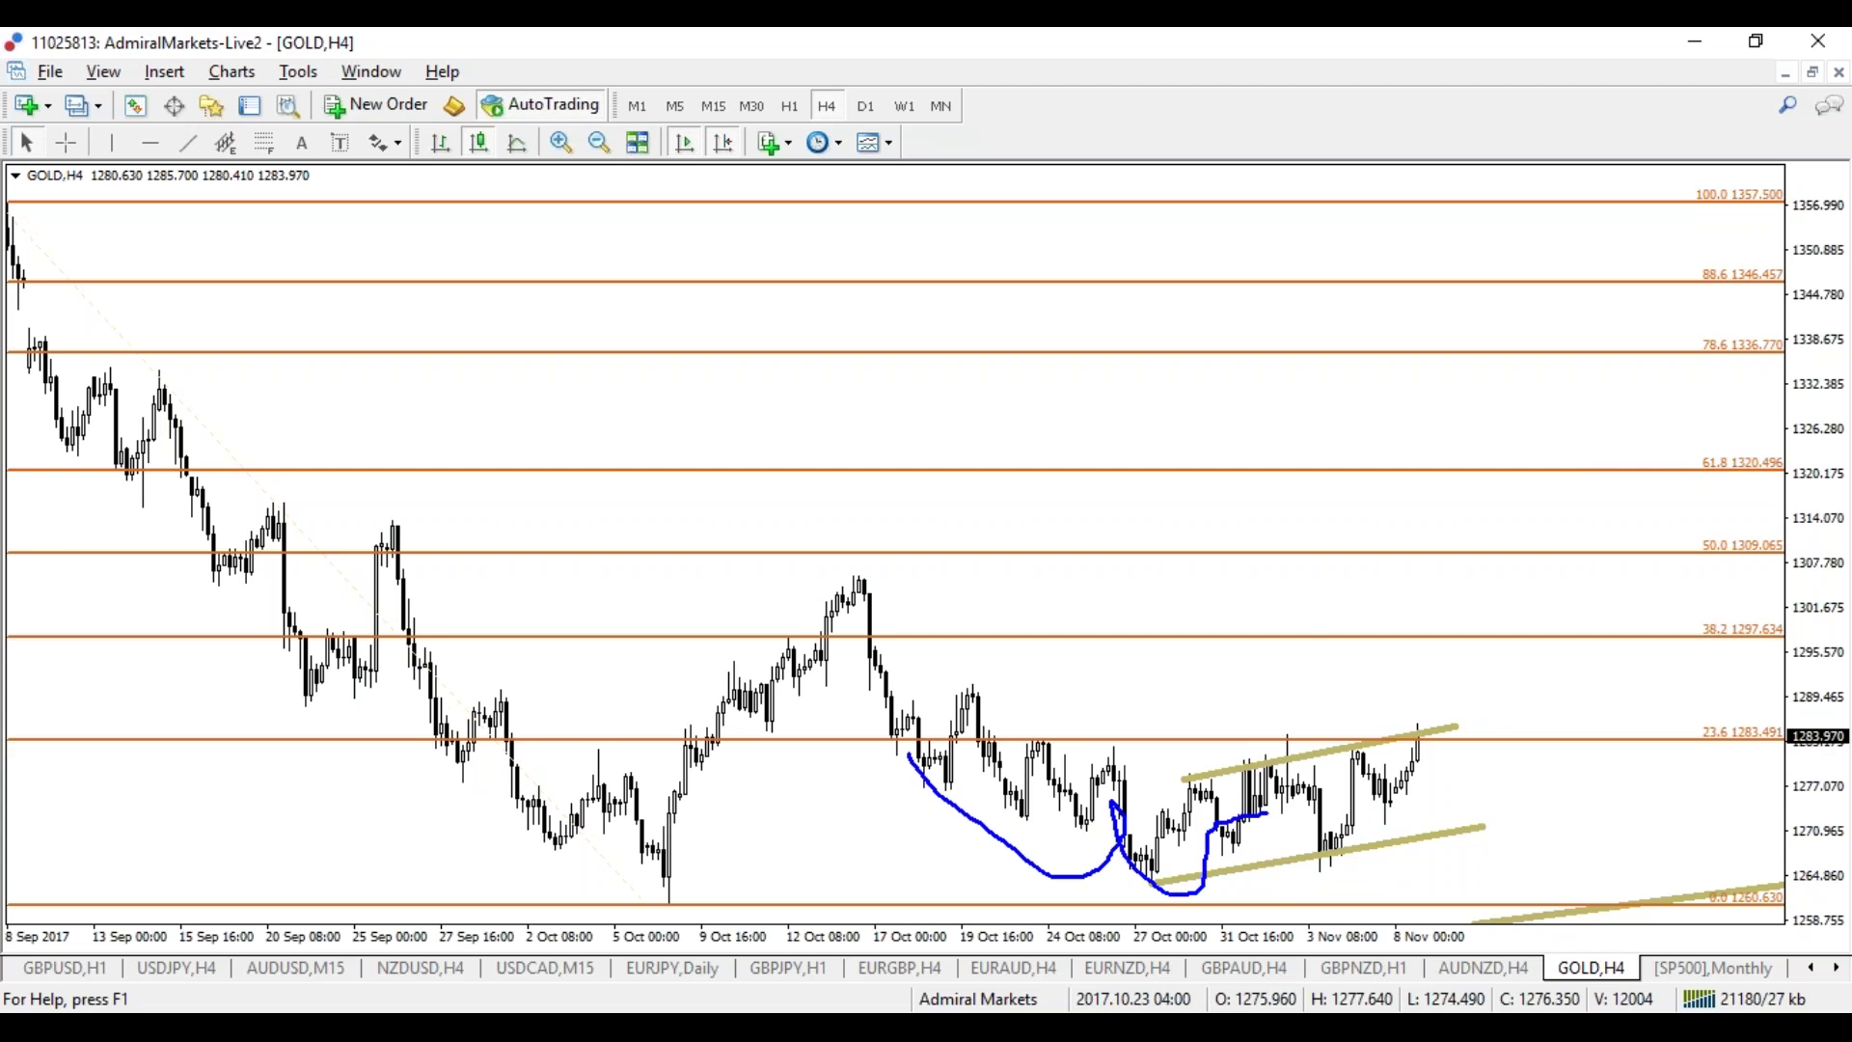
pyautogui.moveTo(1372, 830)
pyautogui.mouseDown()
pyautogui.moveTo(1496, 709)
pyautogui.moveTo(1570, 739)
pyautogui.mouseUp()
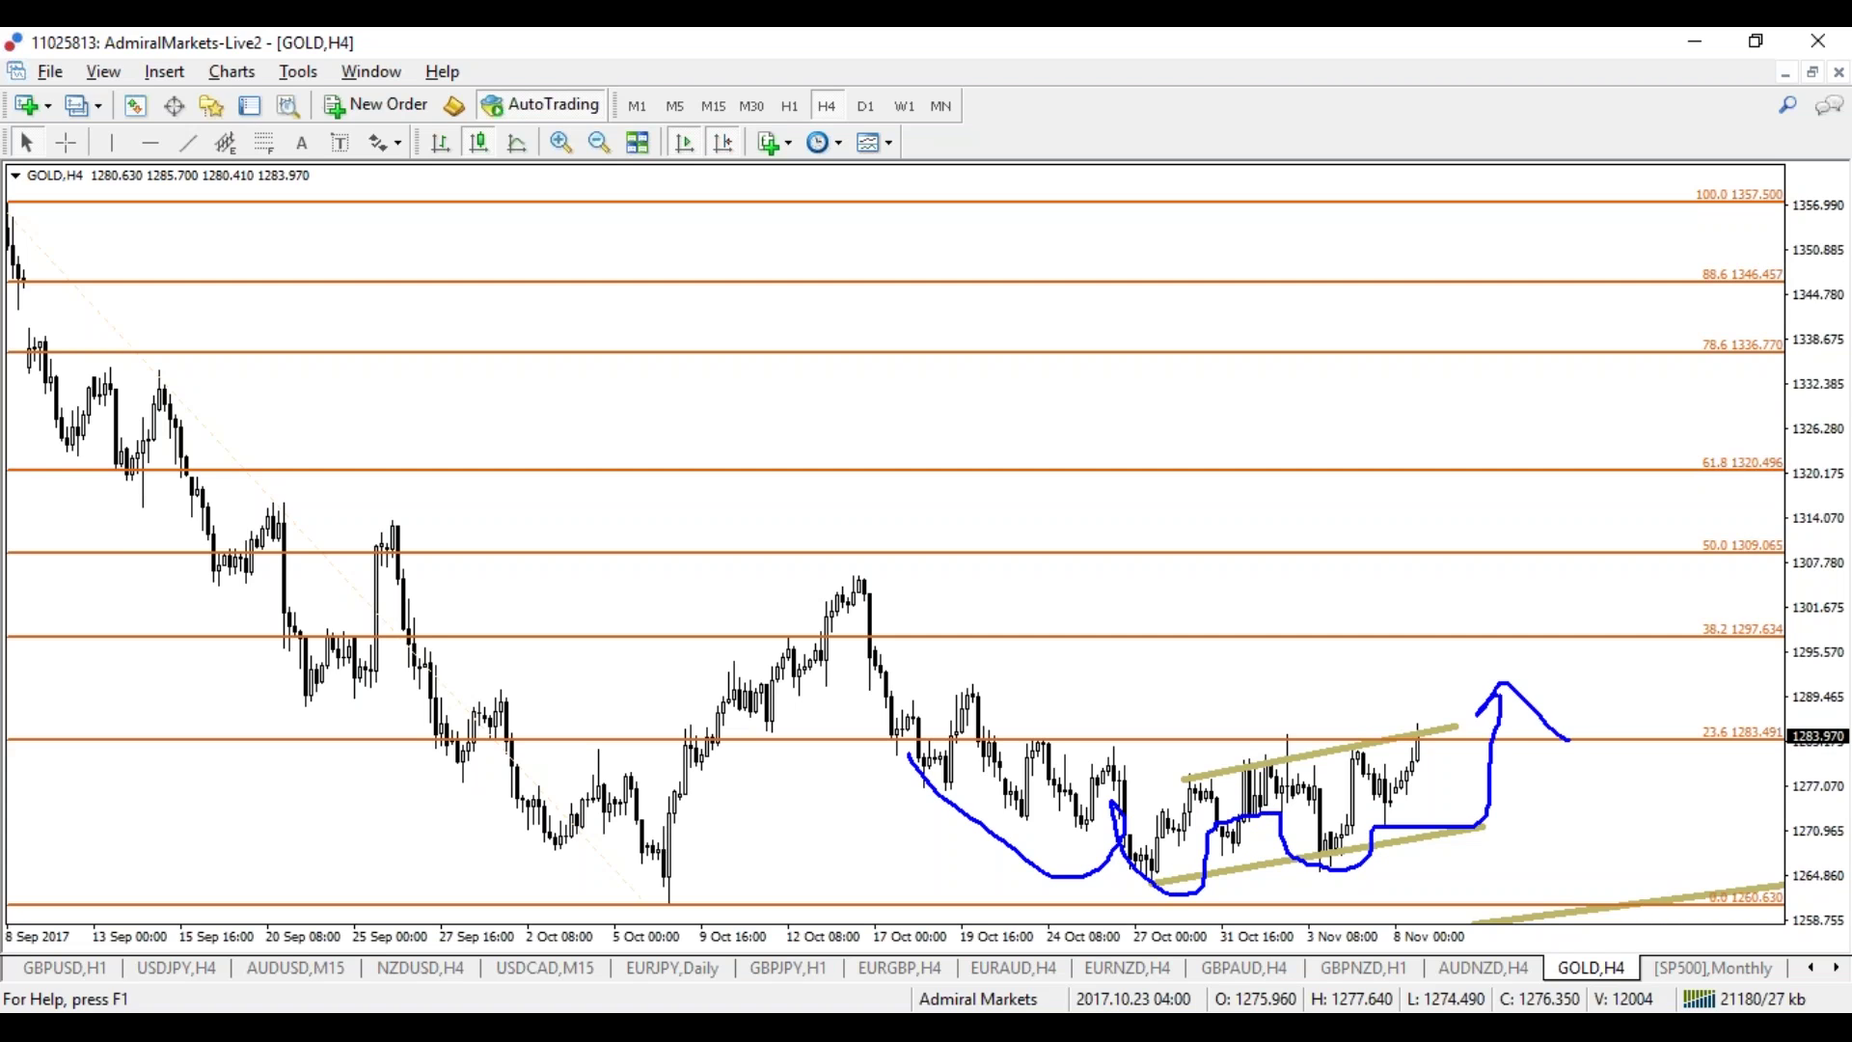
pyautogui.press('Escape')
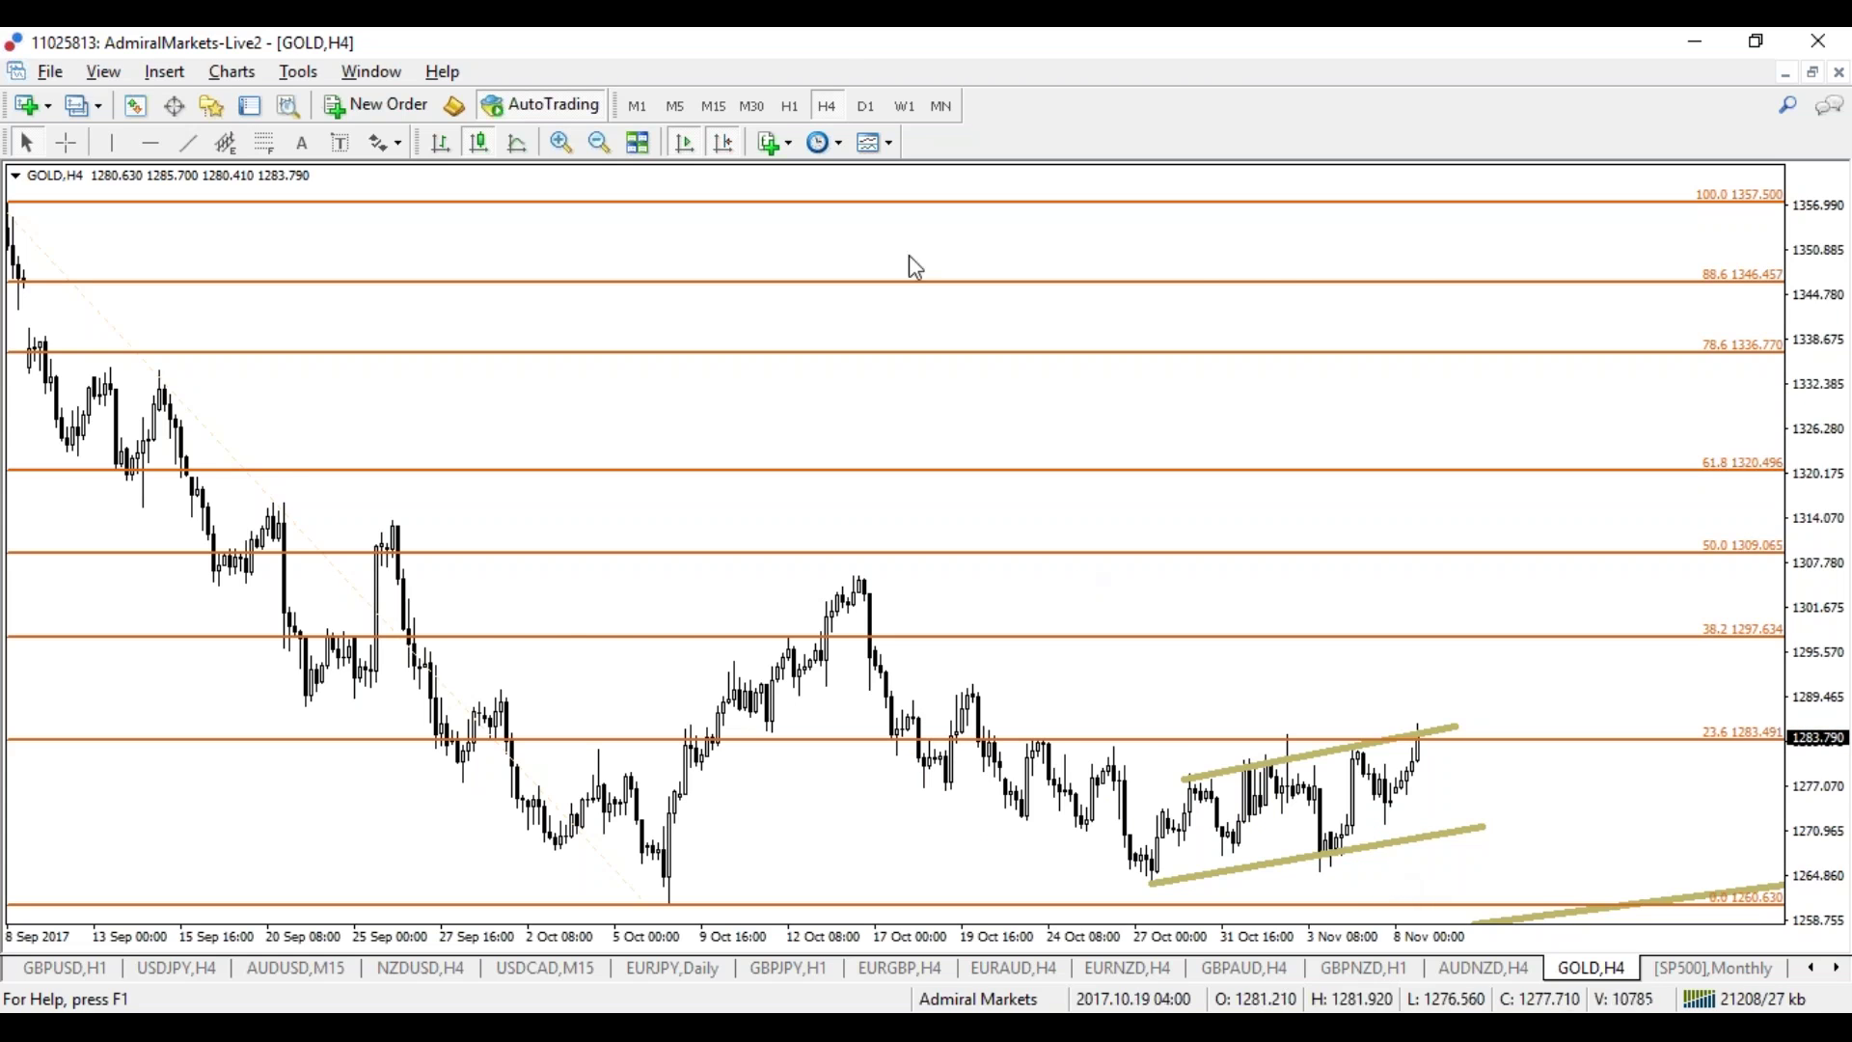
# Step: Switch GOLD to H1, show candles back to 6 October, circle the head and both shoulders of the inverted pattern, and clear the sketches
pyautogui.click(803, 102)
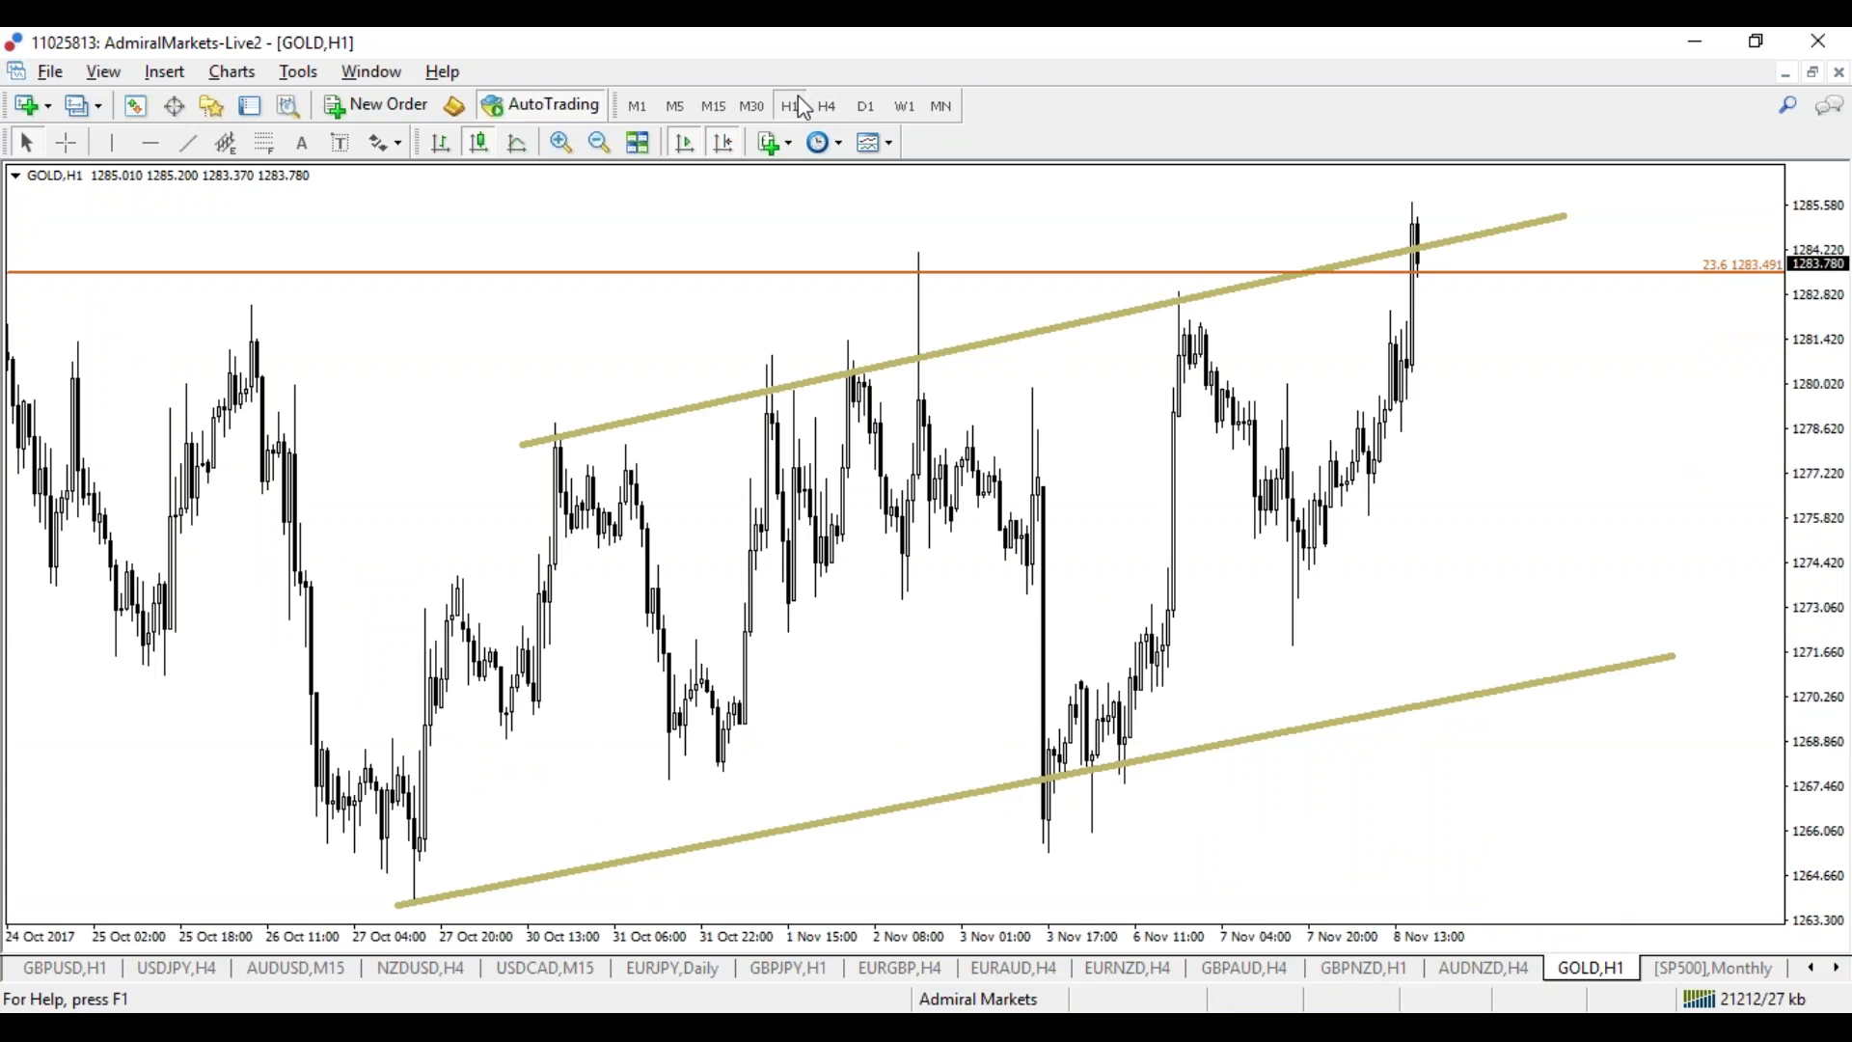
pyautogui.moveTo(1070, 945); pyautogui.dragTo(1030, 947)
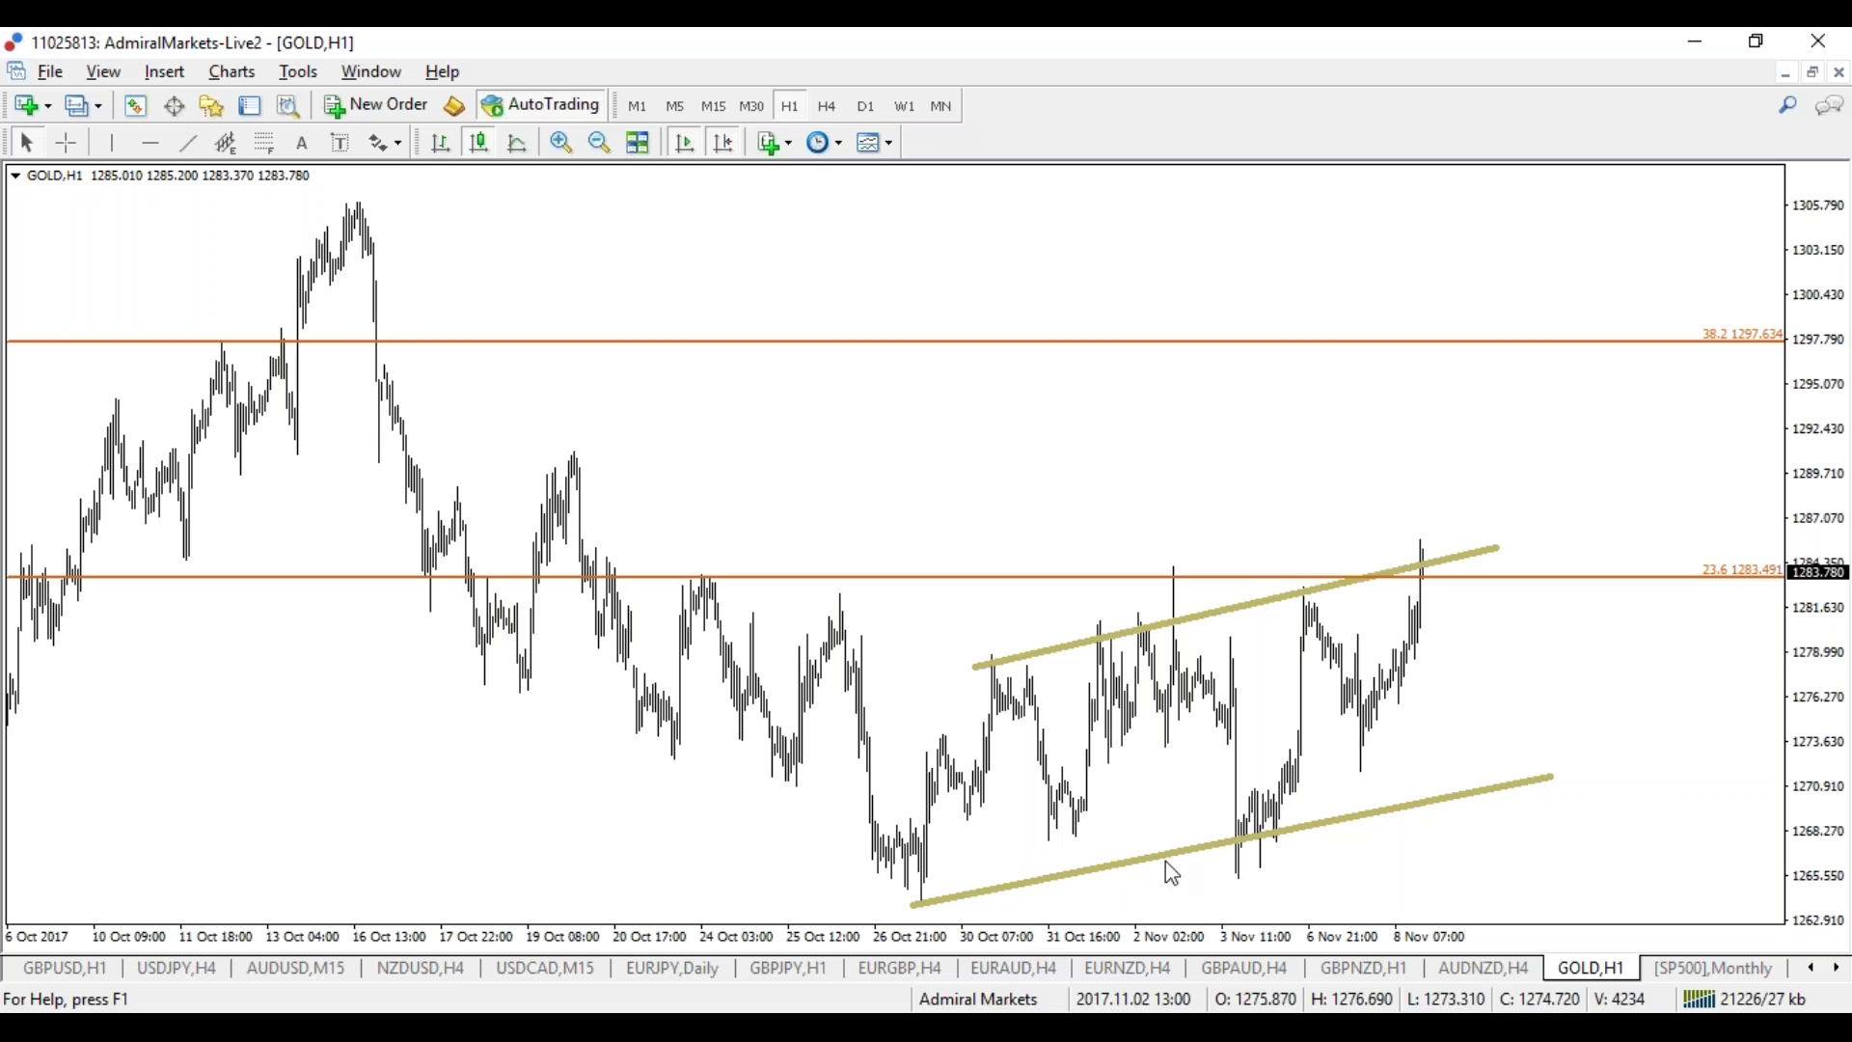
pyautogui.moveTo(482, 636)
pyautogui.mouseDown()
pyautogui.moveTo(917, 846)
pyautogui.moveTo(1450, 772)
pyautogui.moveTo(1587, 669)
pyautogui.mouseUp()
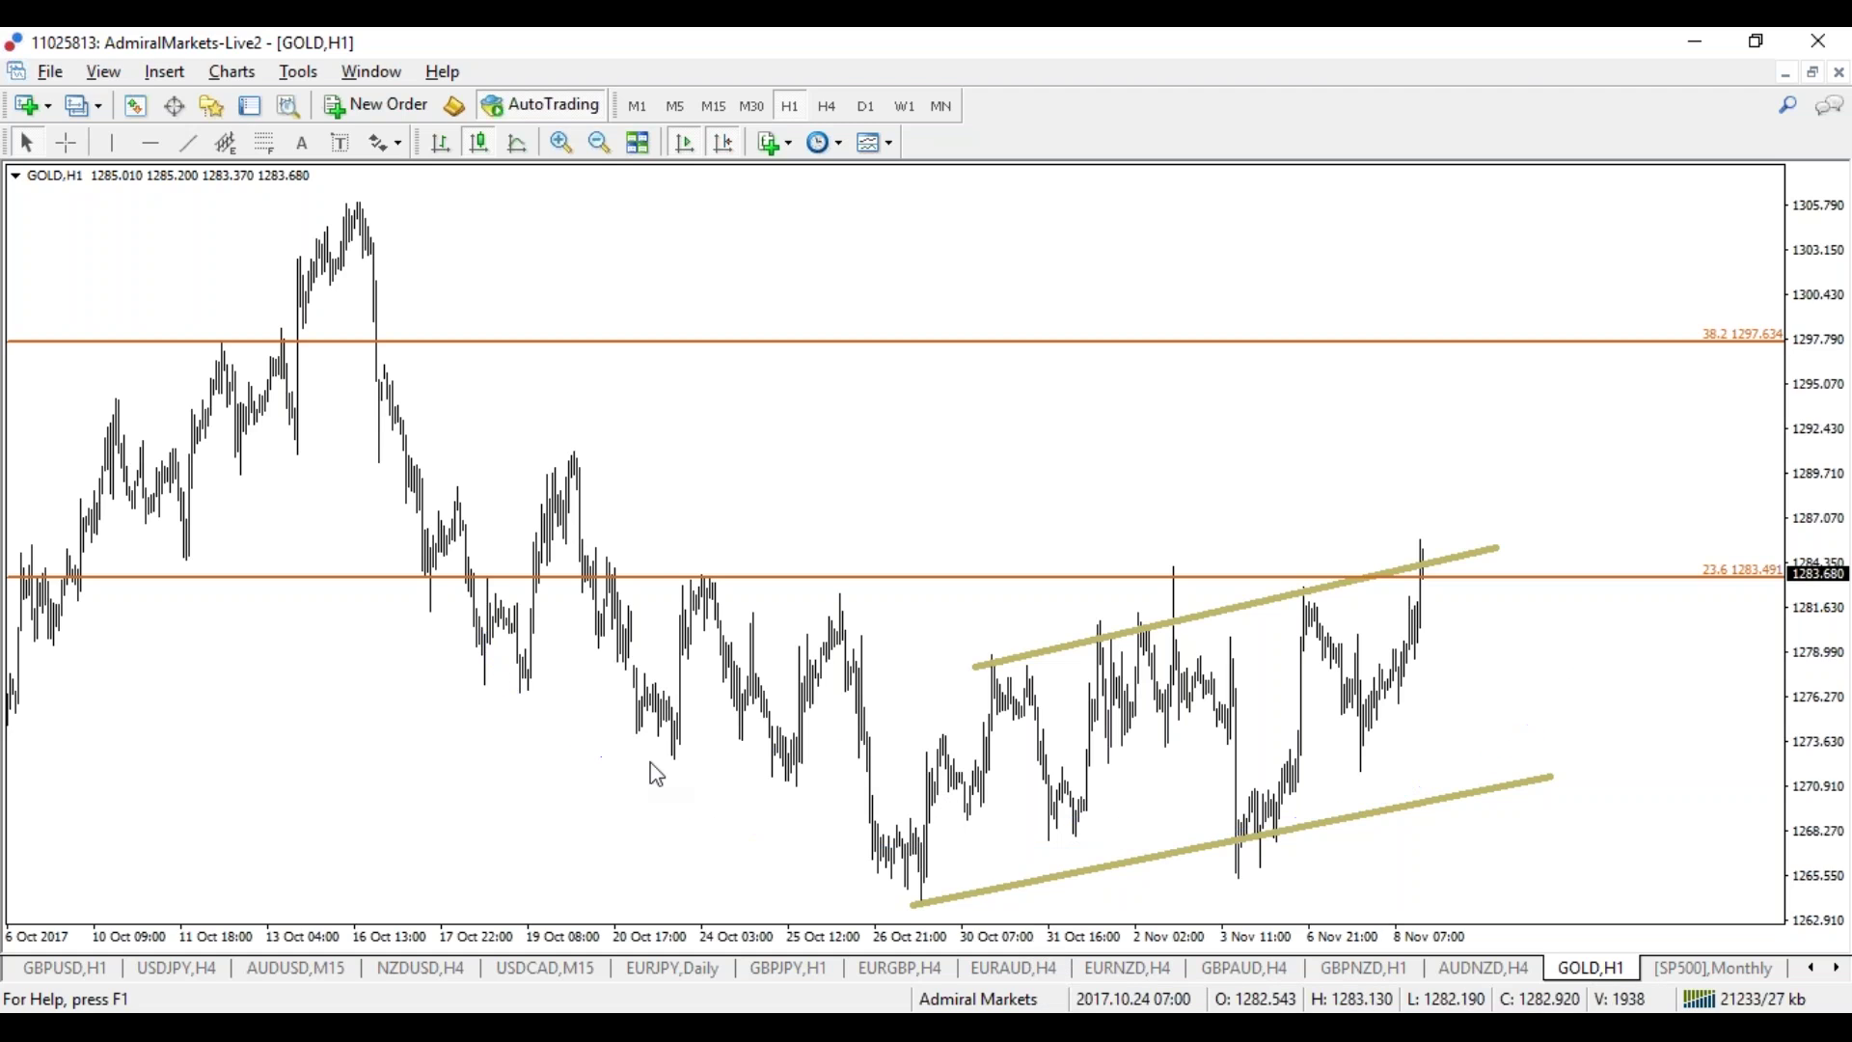
pyautogui.moveTo(765, 762); pyautogui.dragTo(754, 730)
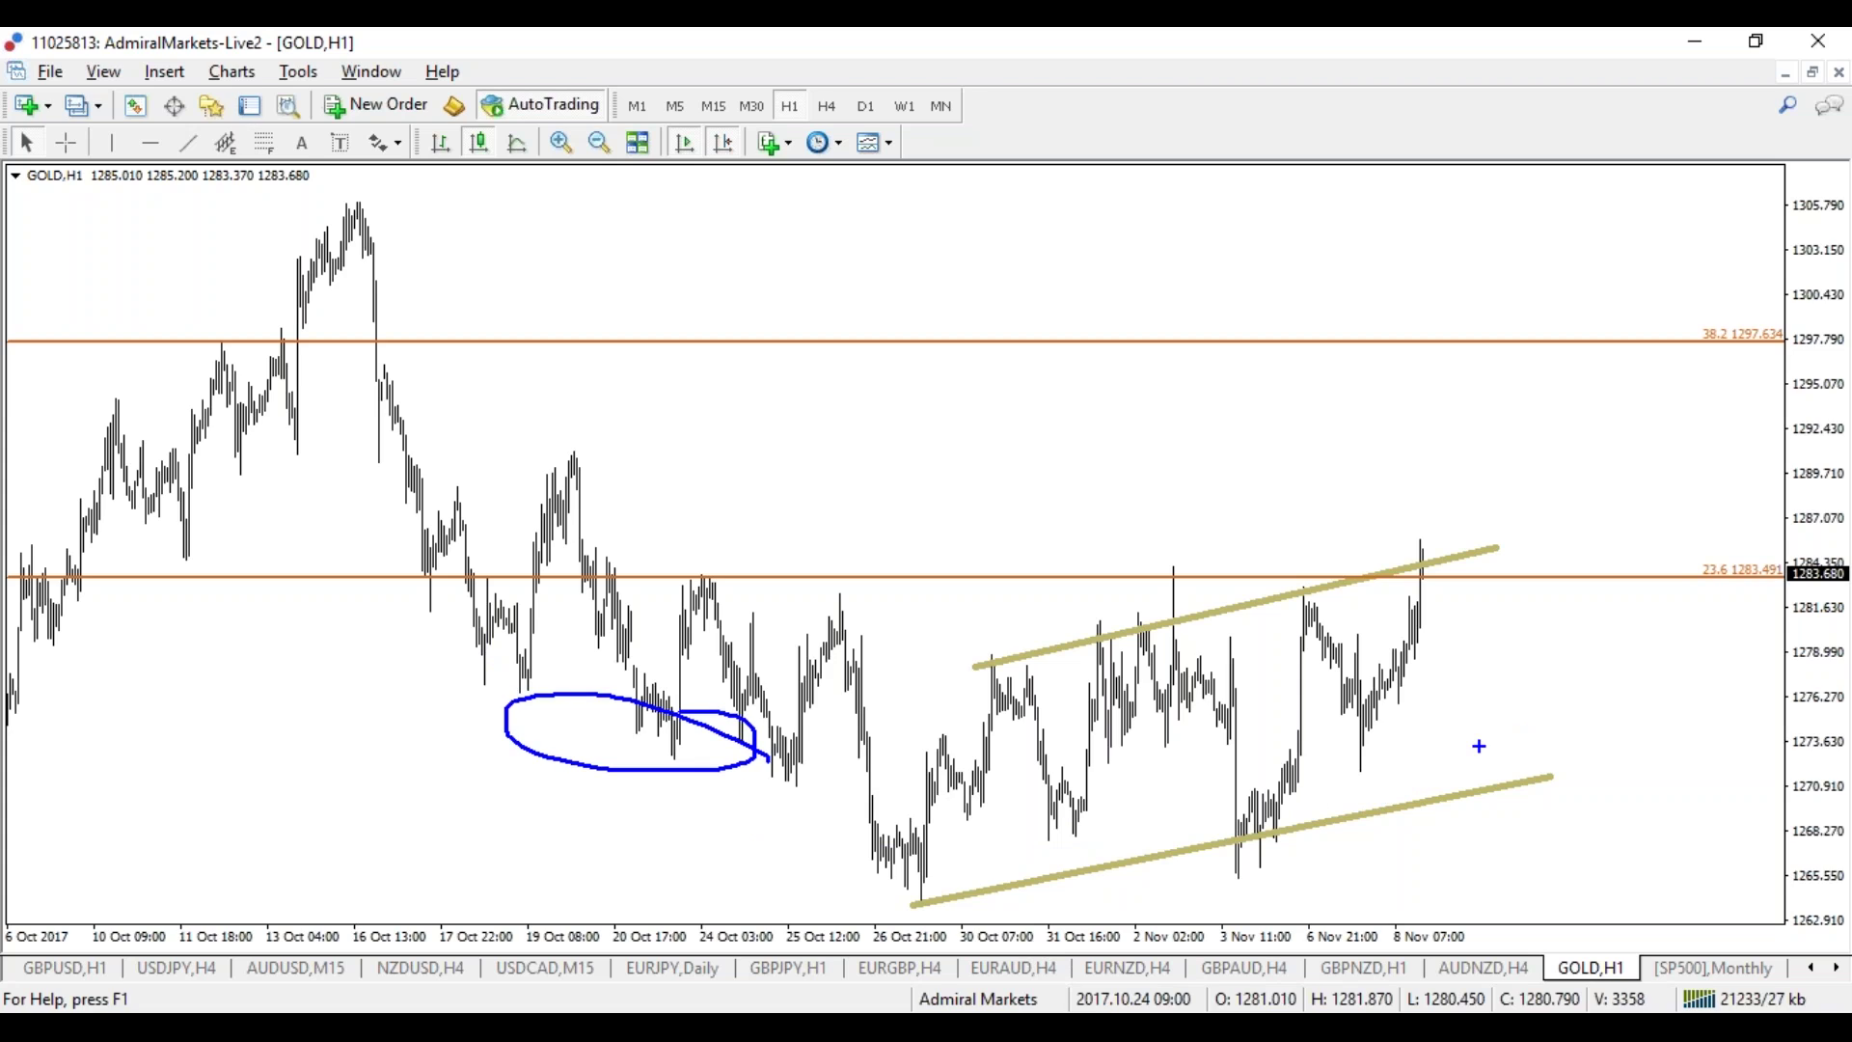
pyautogui.moveTo(1479, 745); pyautogui.dragTo(1356, 733)
pyautogui.moveTo(1288, 855); pyautogui.dragTo(999, 866)
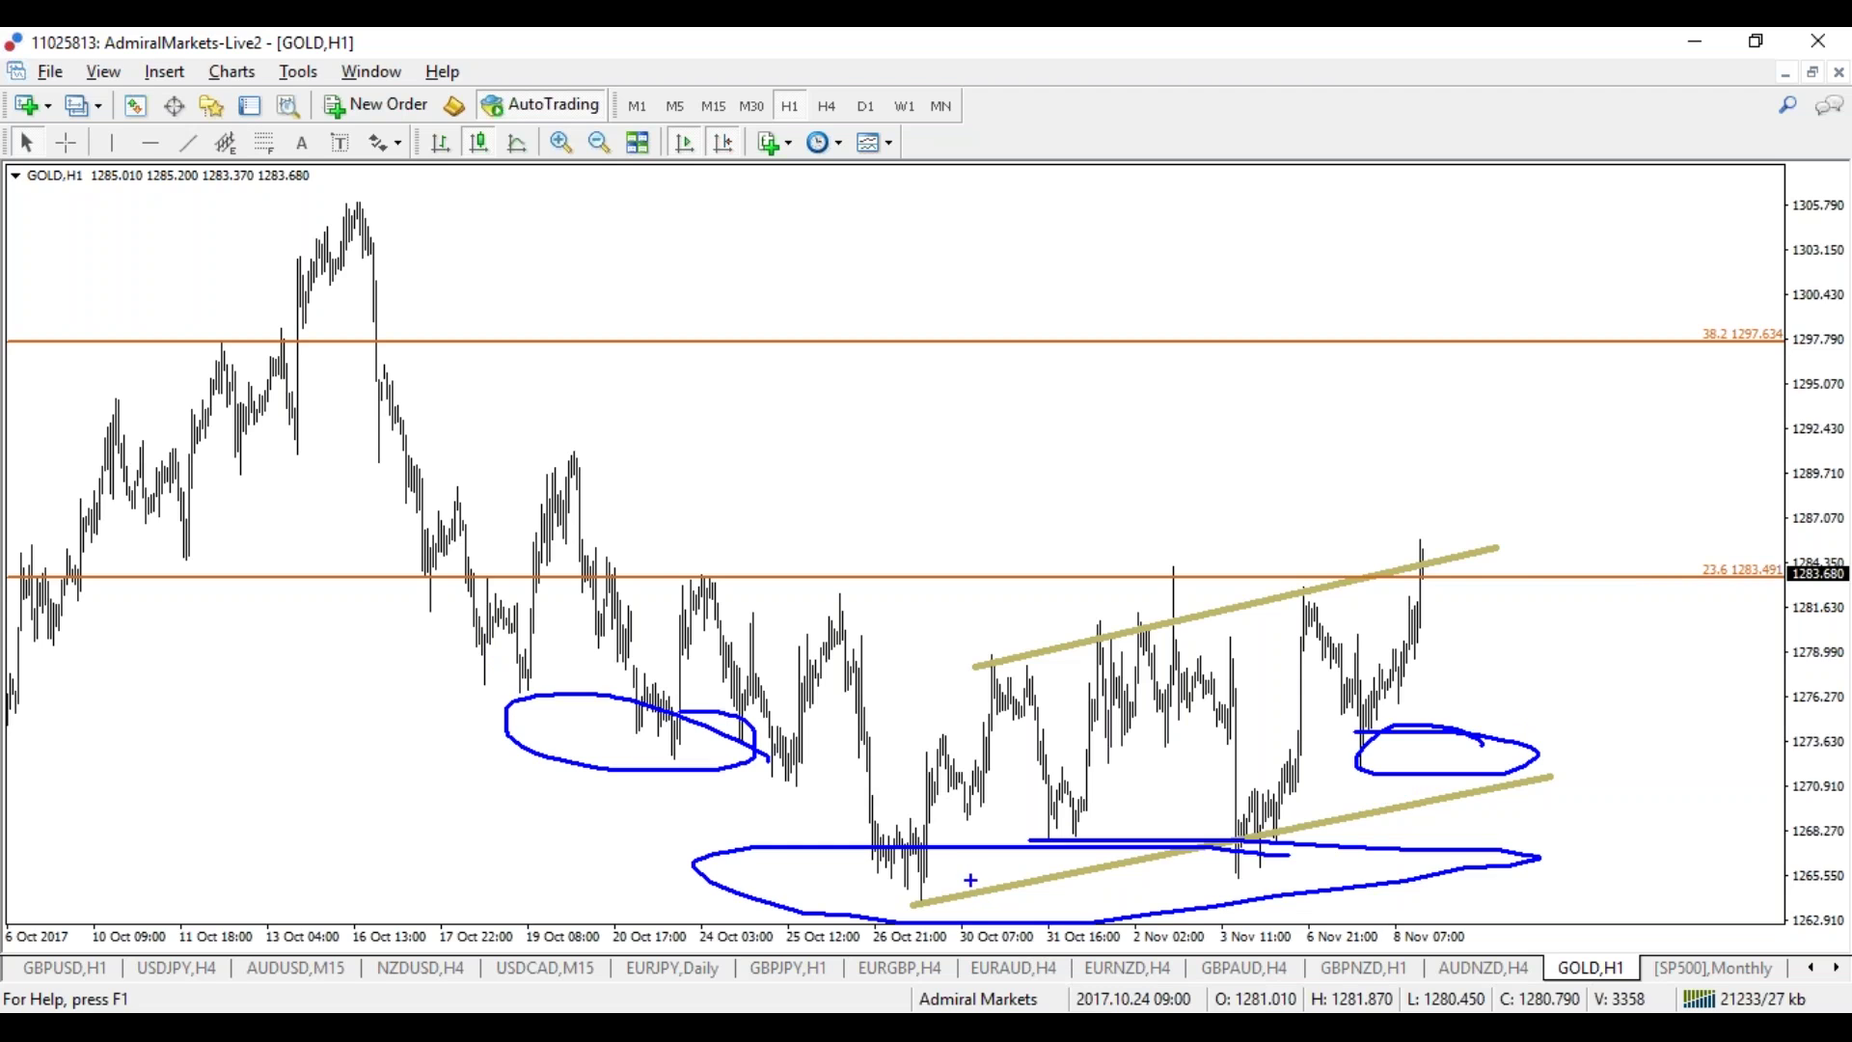
pyautogui.press('Escape')
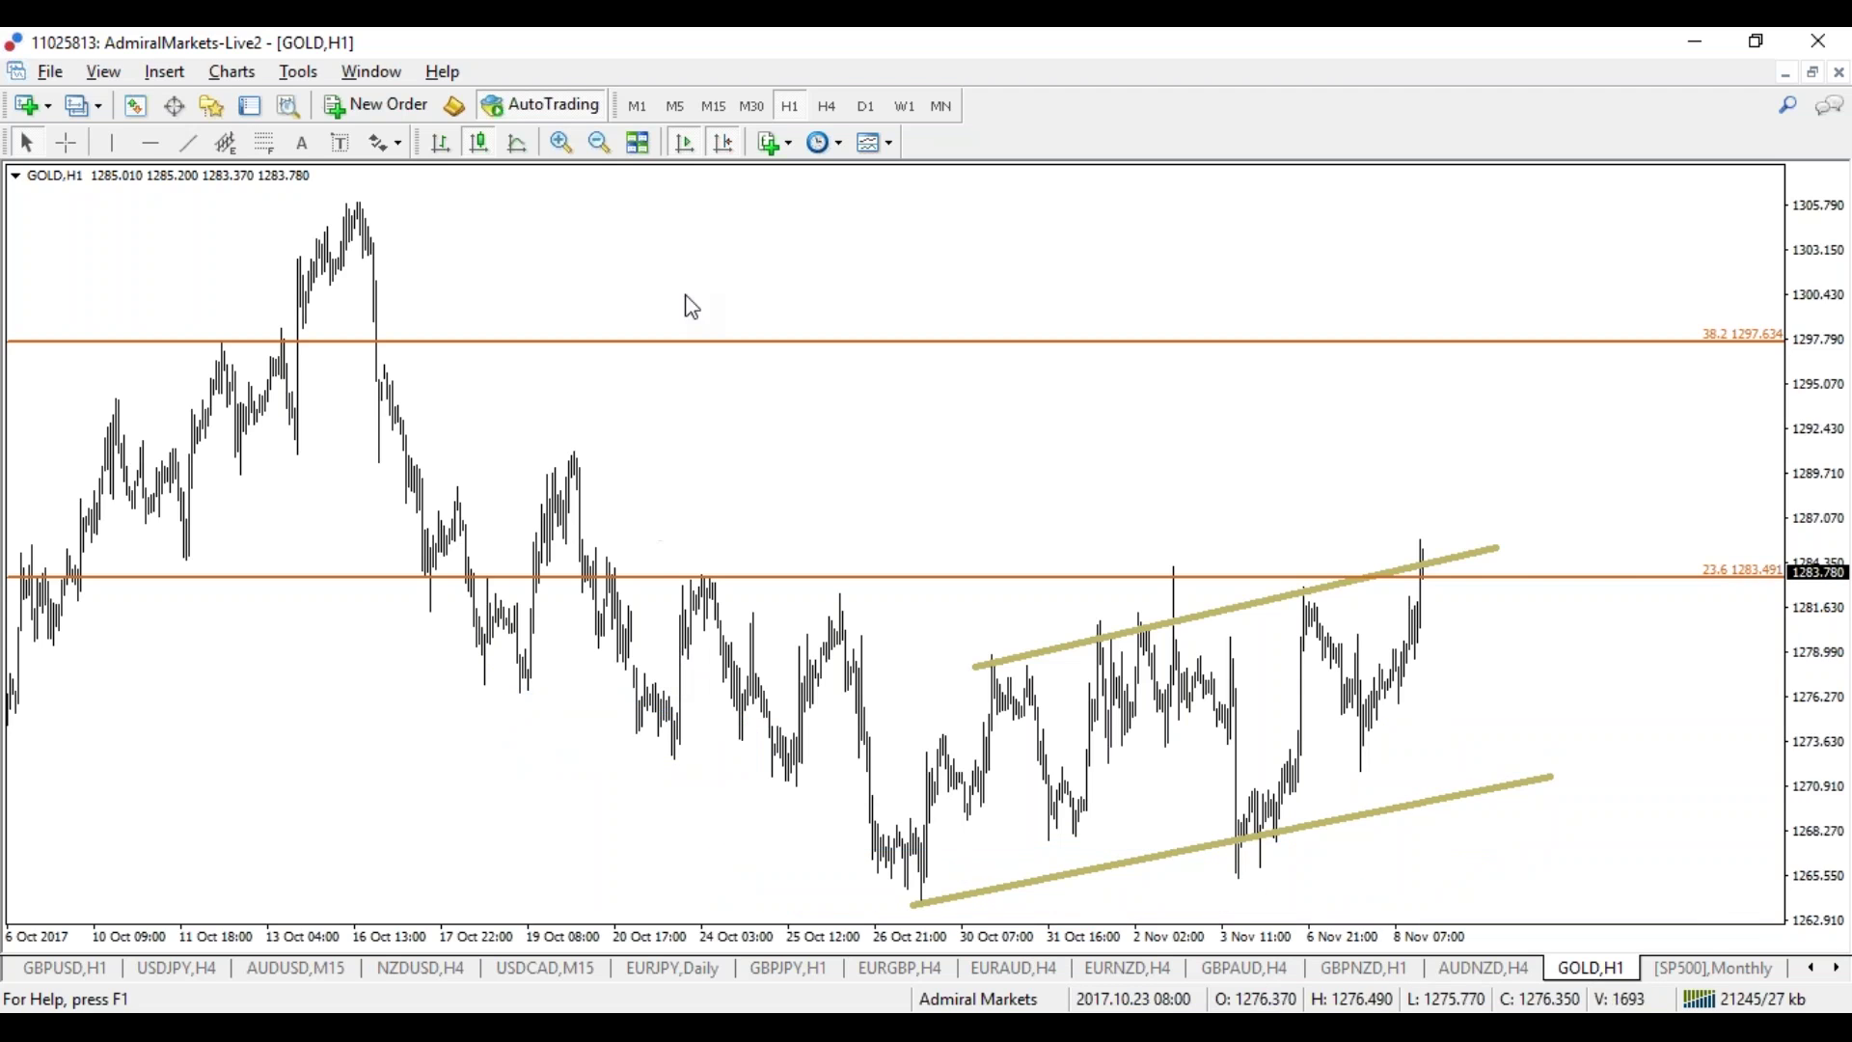
# Step: View GOLD on H4, switch it to Daily, sketch breakout strokes near the 8 November candle at the upper channel line, and clear them
pyautogui.click(827, 107)
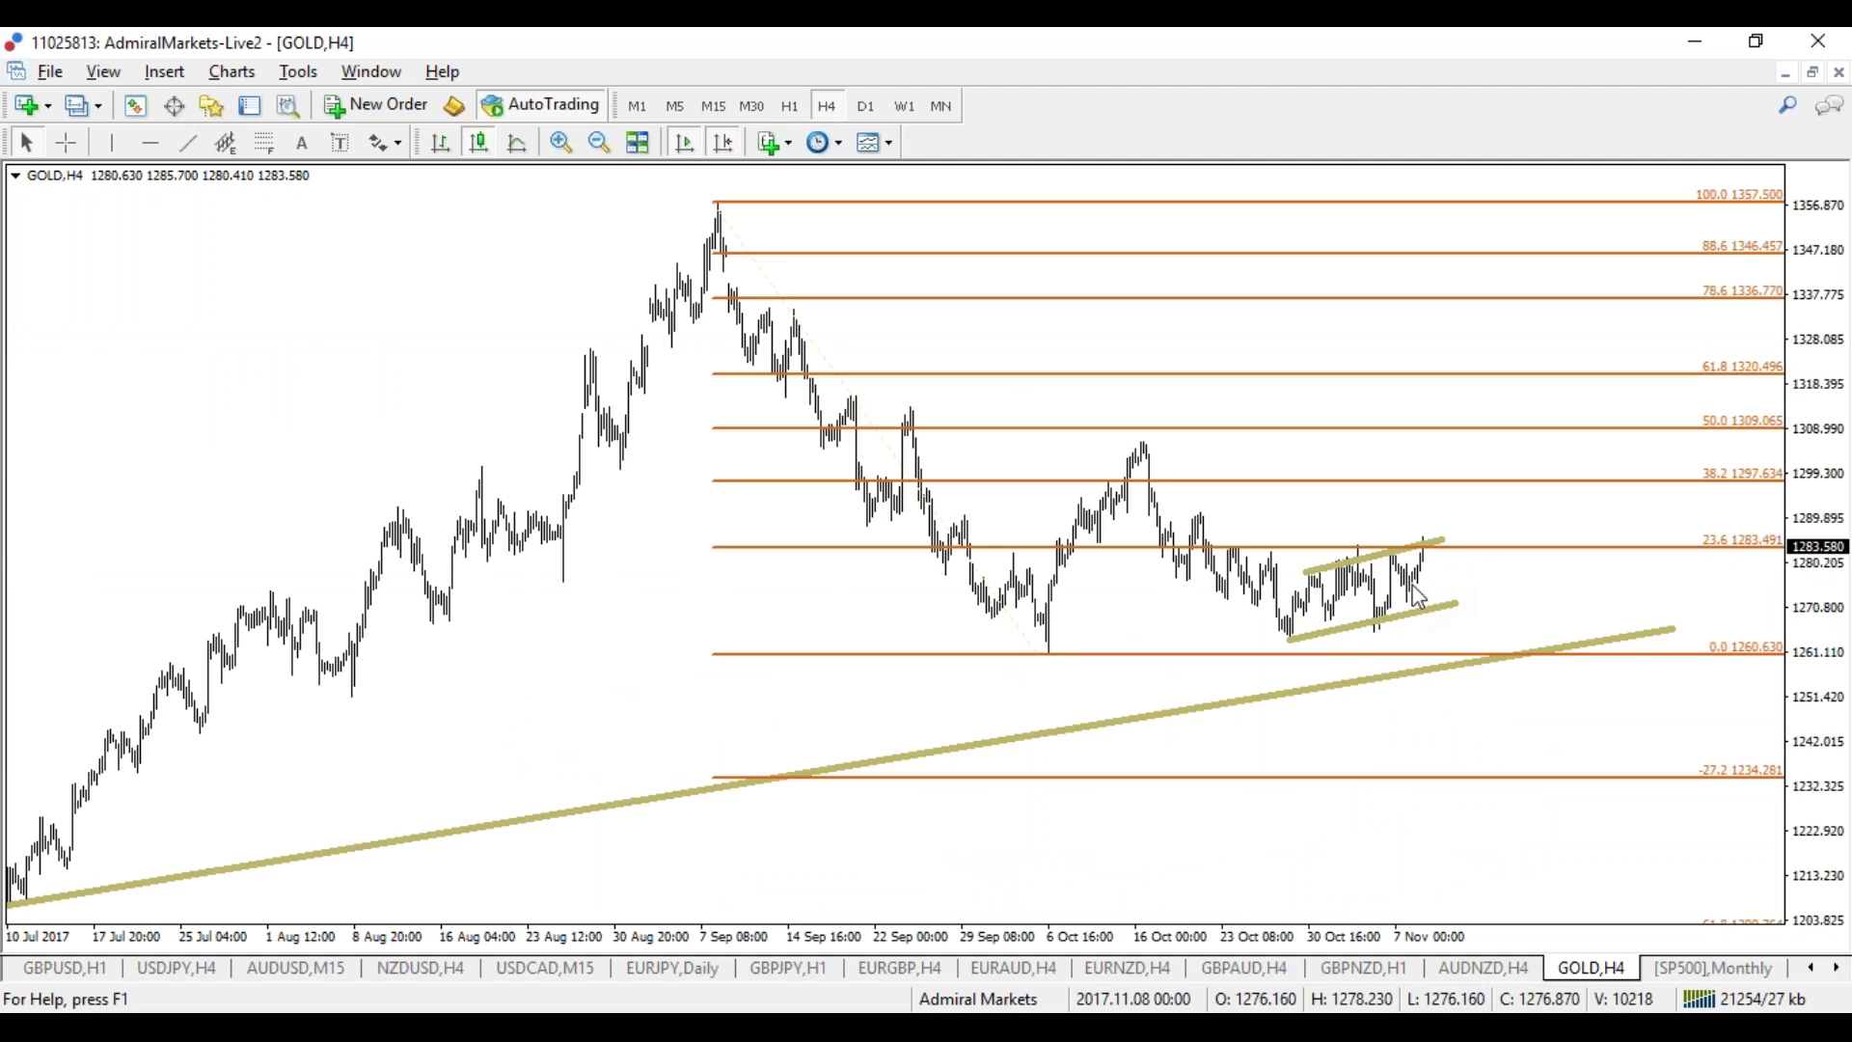
pyautogui.moveTo(1304, 955); pyautogui.dragTo(1321, 955)
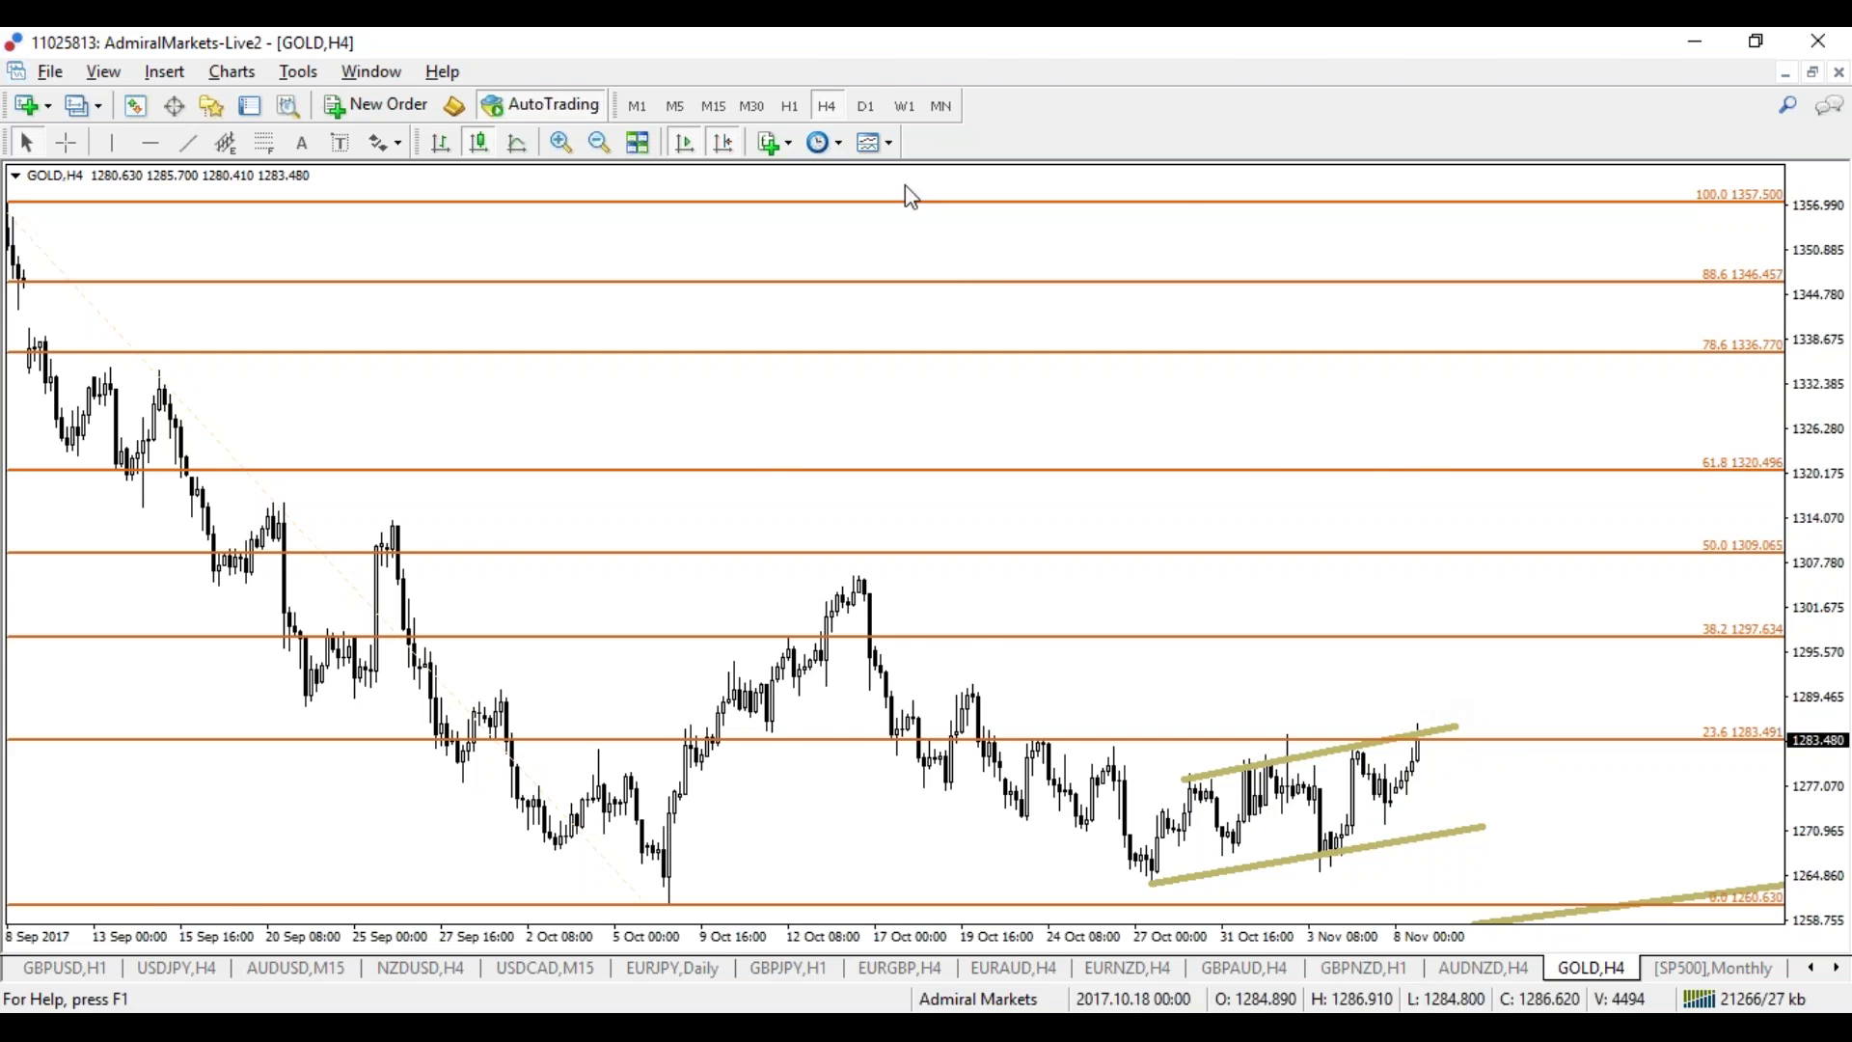
pyautogui.click(868, 107)
pyautogui.moveTo(1375, 953); pyautogui.dragTo(1422, 955)
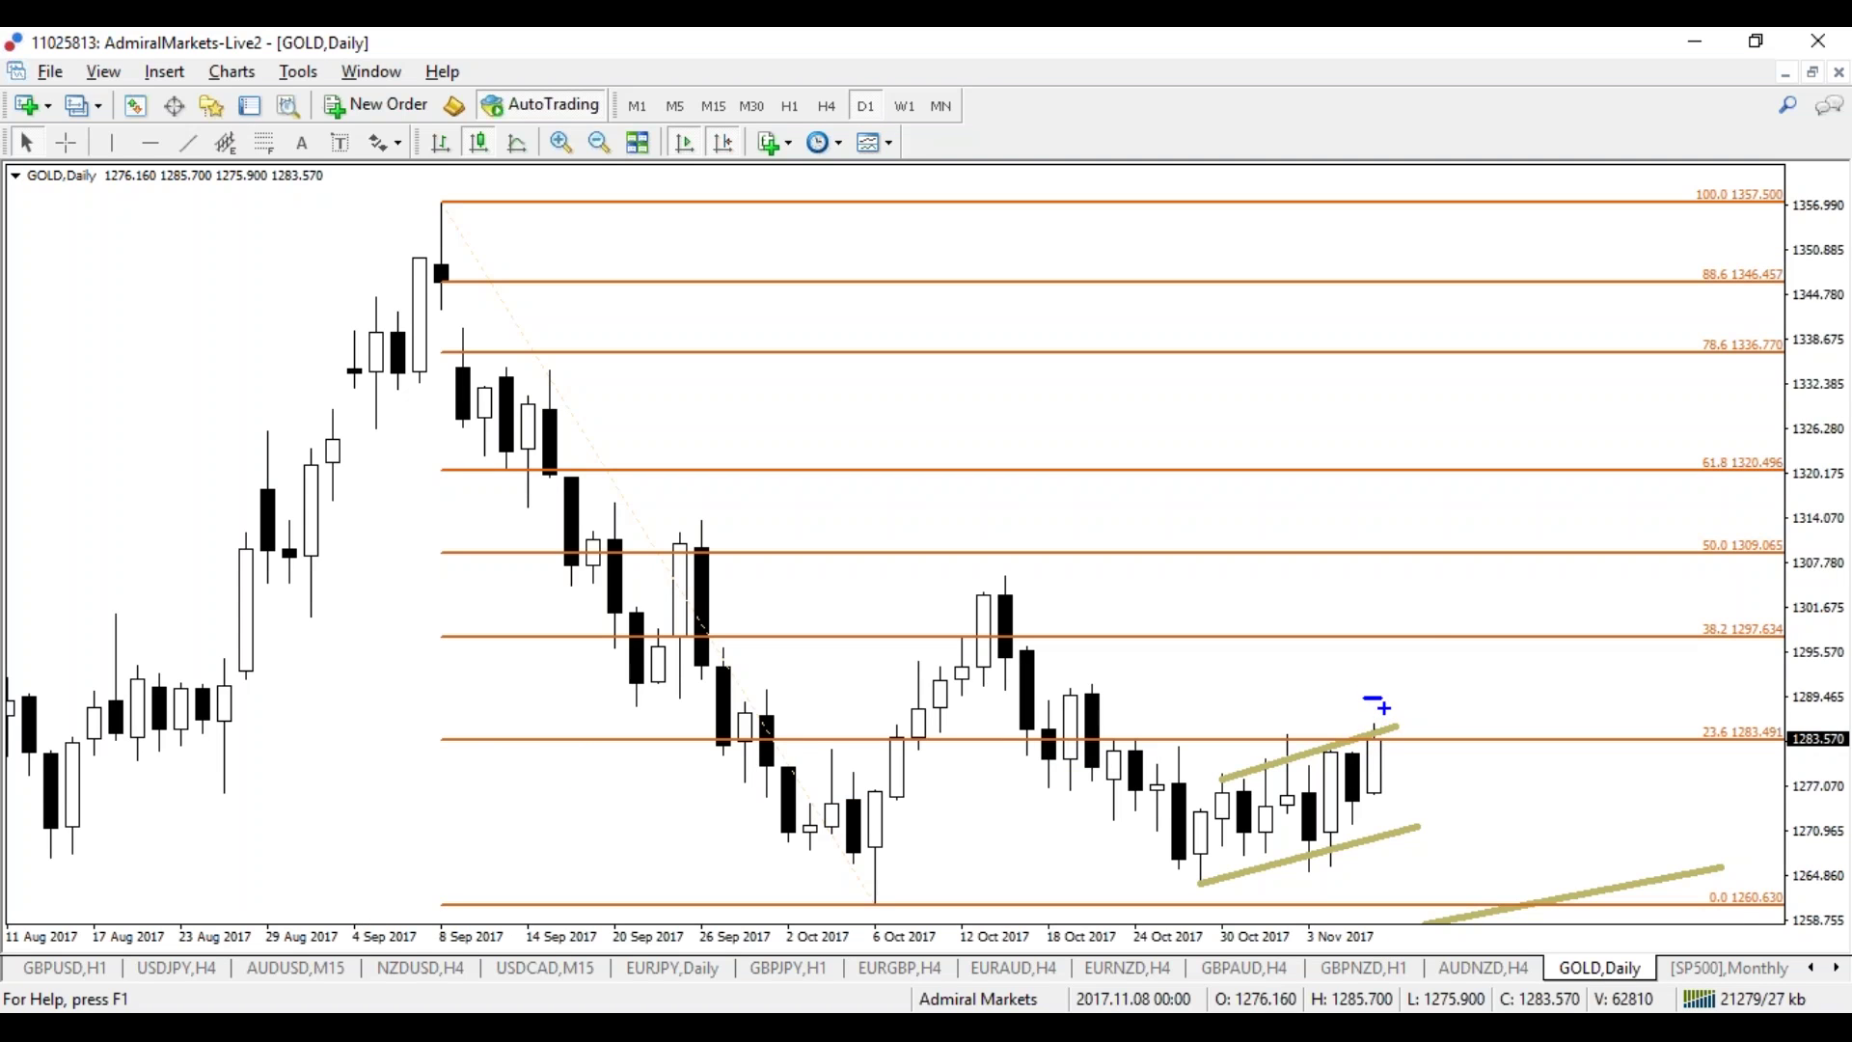
pyautogui.moveTo(1395, 748)
pyautogui.mouseDown()
pyautogui.moveTo(1437, 613)
pyautogui.moveTo(1451, 656)
pyautogui.mouseUp()
pyautogui.press('Escape')
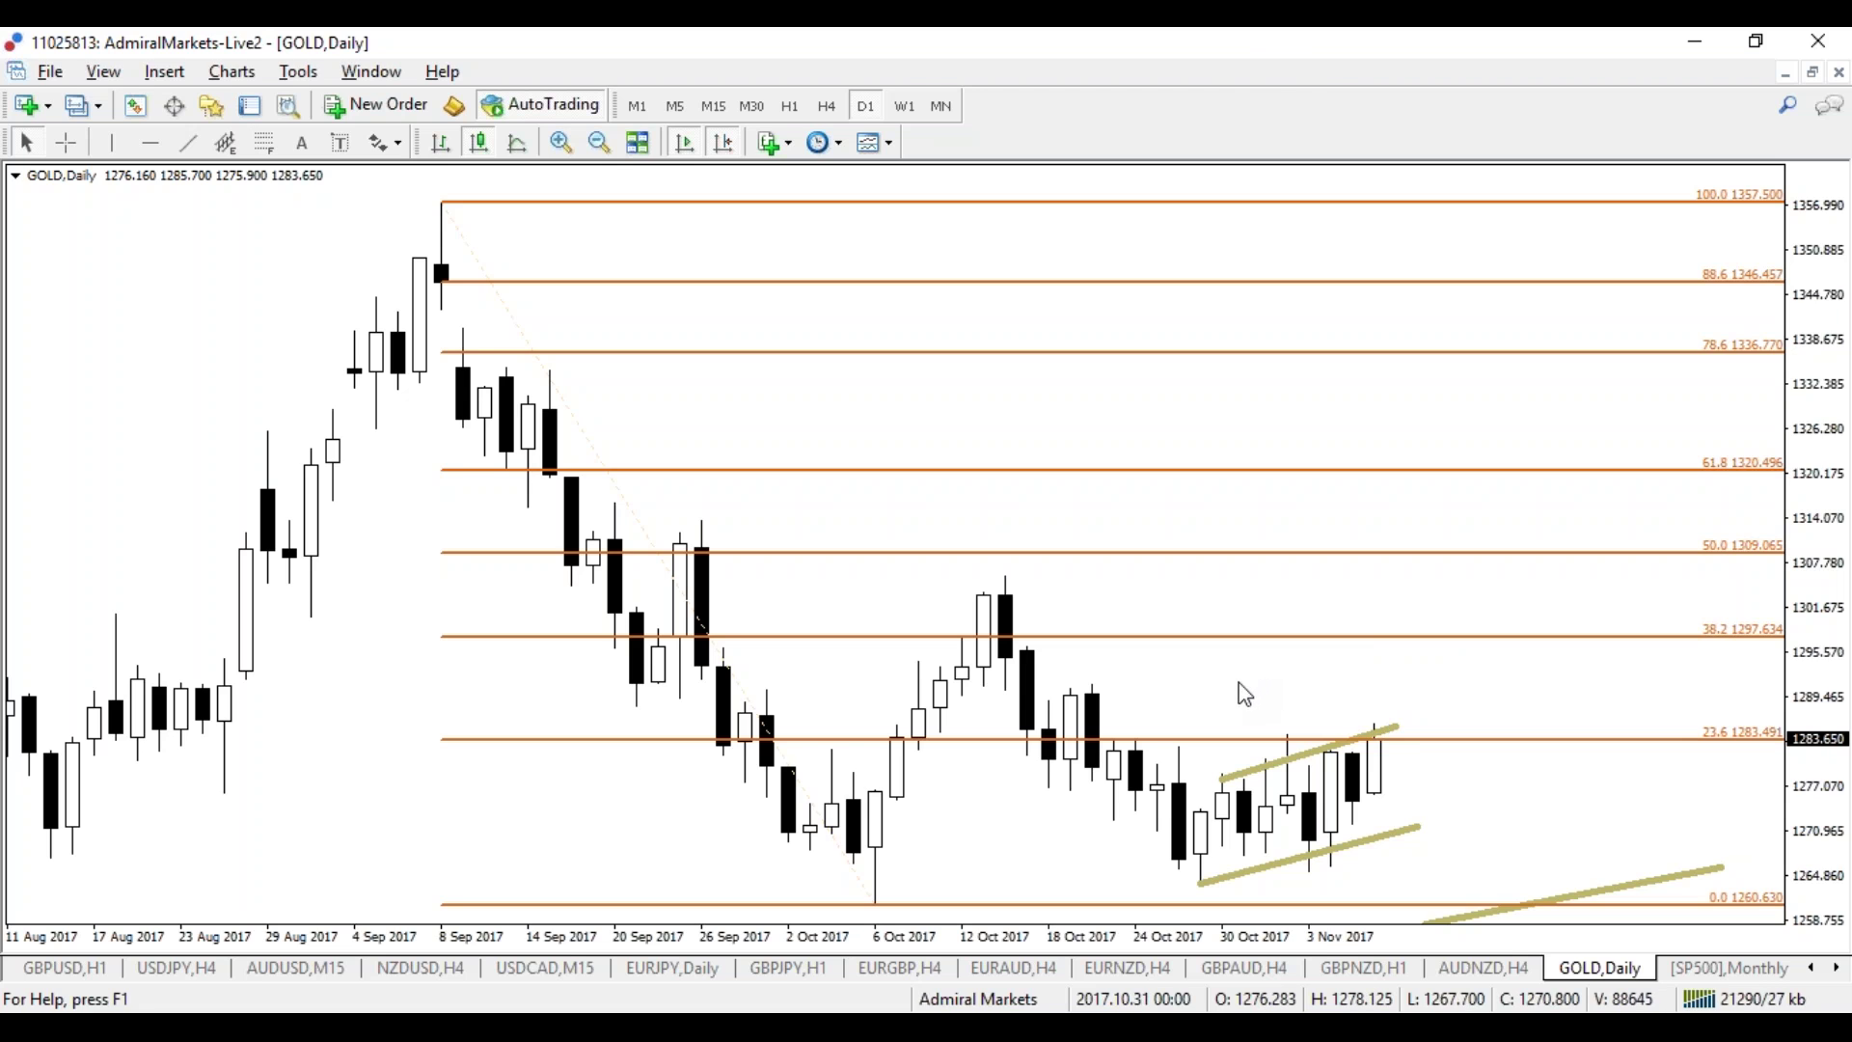
pyautogui.moveTo(1322, 939); pyautogui.dragTo(1318, 945)
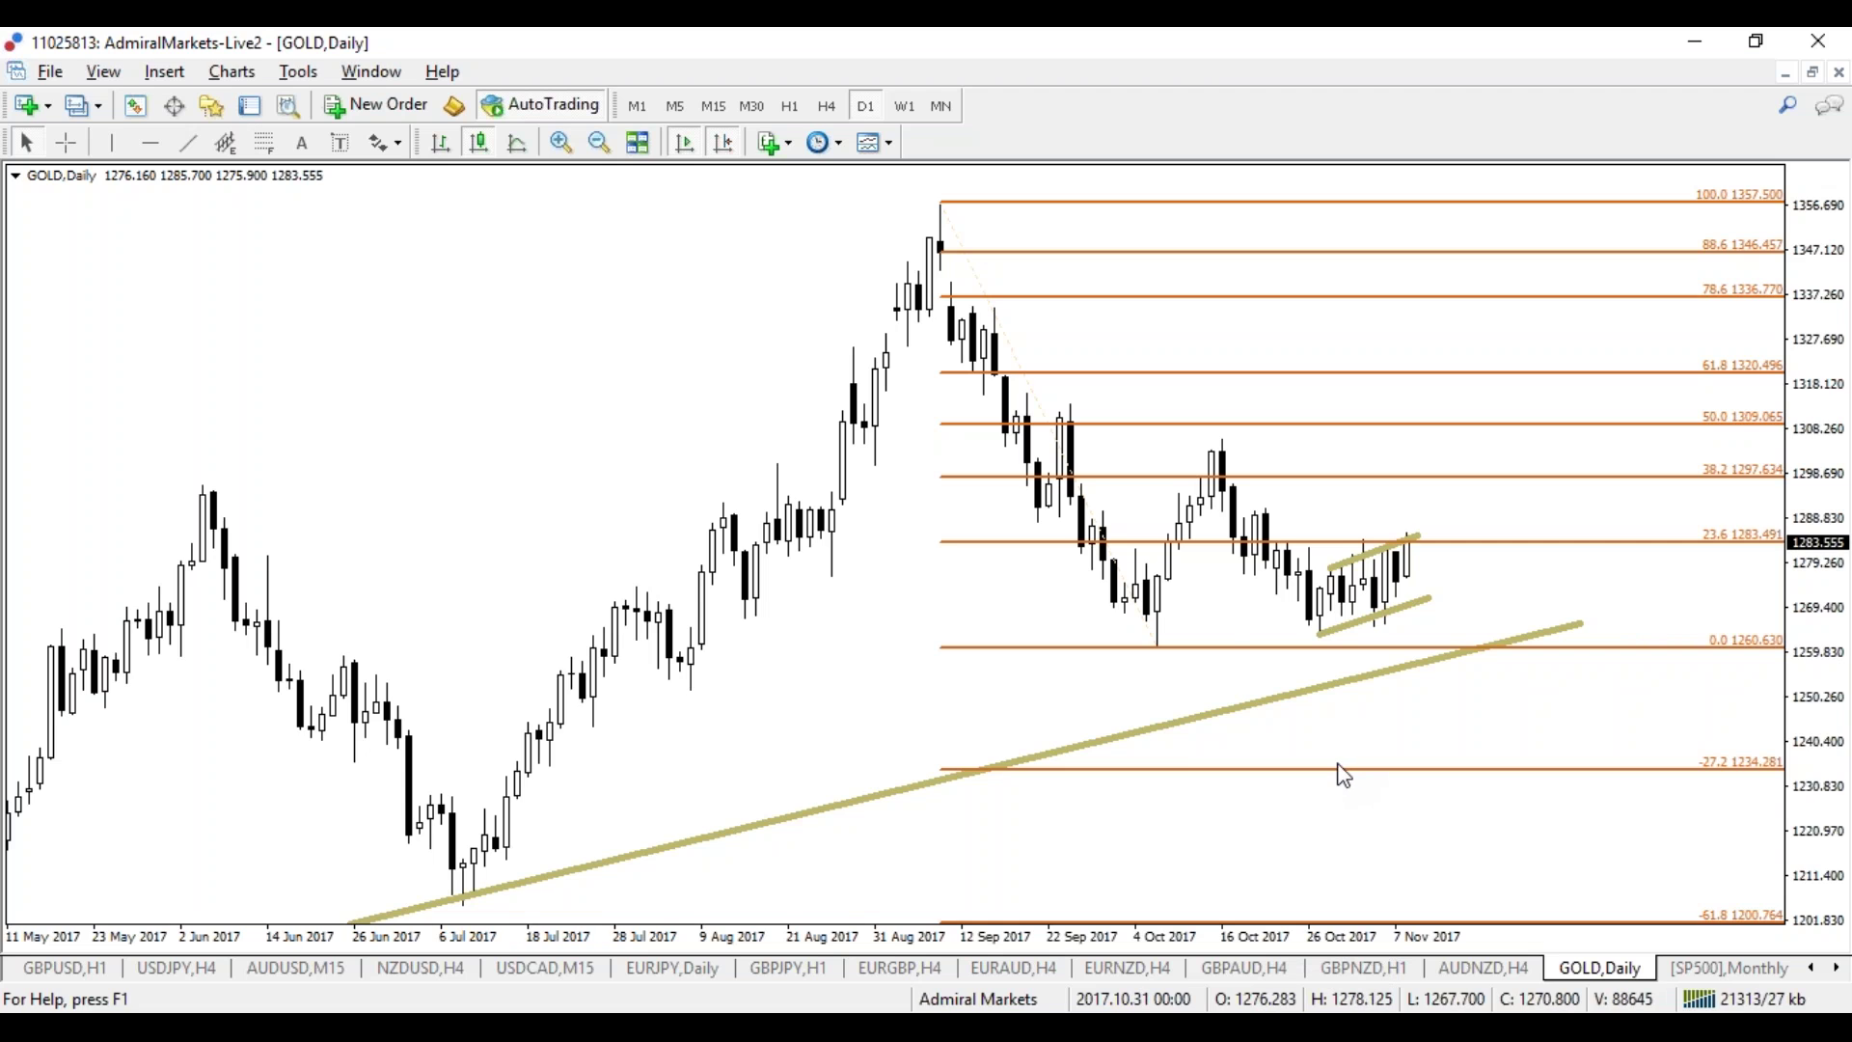
# Step: Compare GOLD on H4 and Daily, and inspect the area below the November channel with the crosshair
pyautogui.click(823, 108)
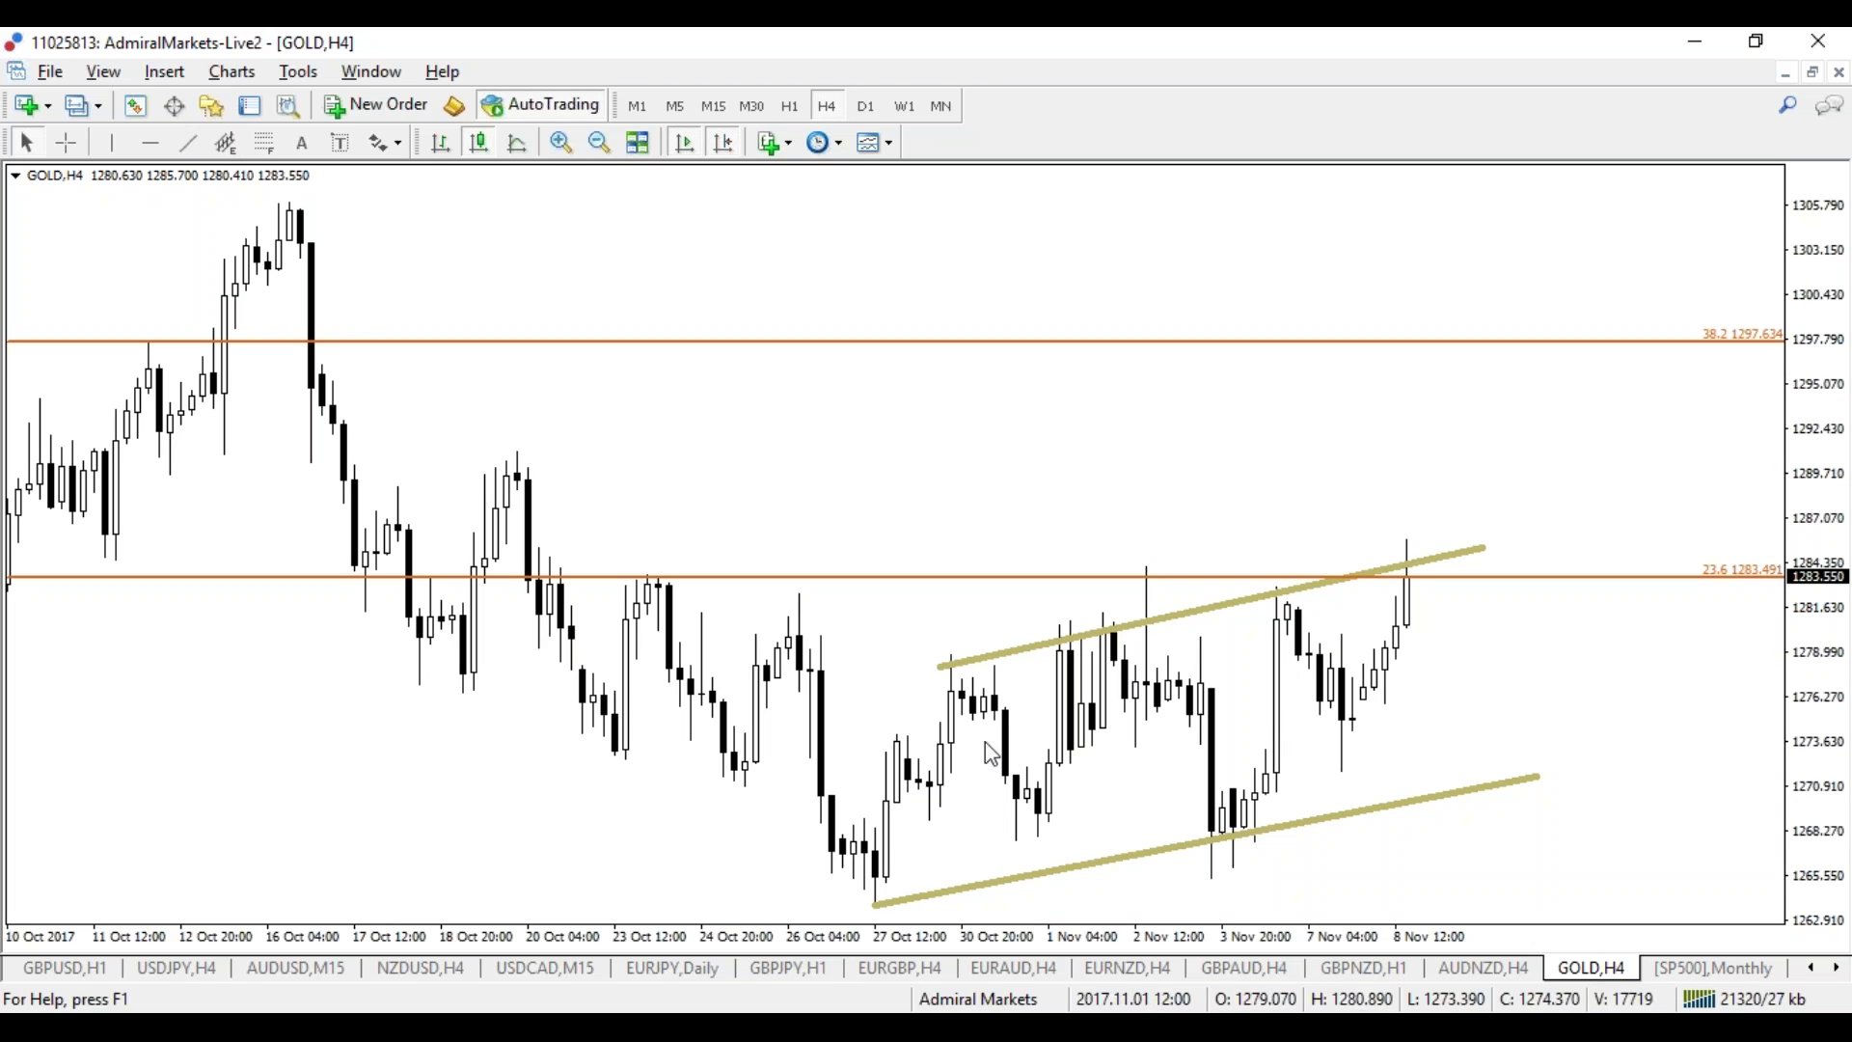
pyautogui.click(865, 107)
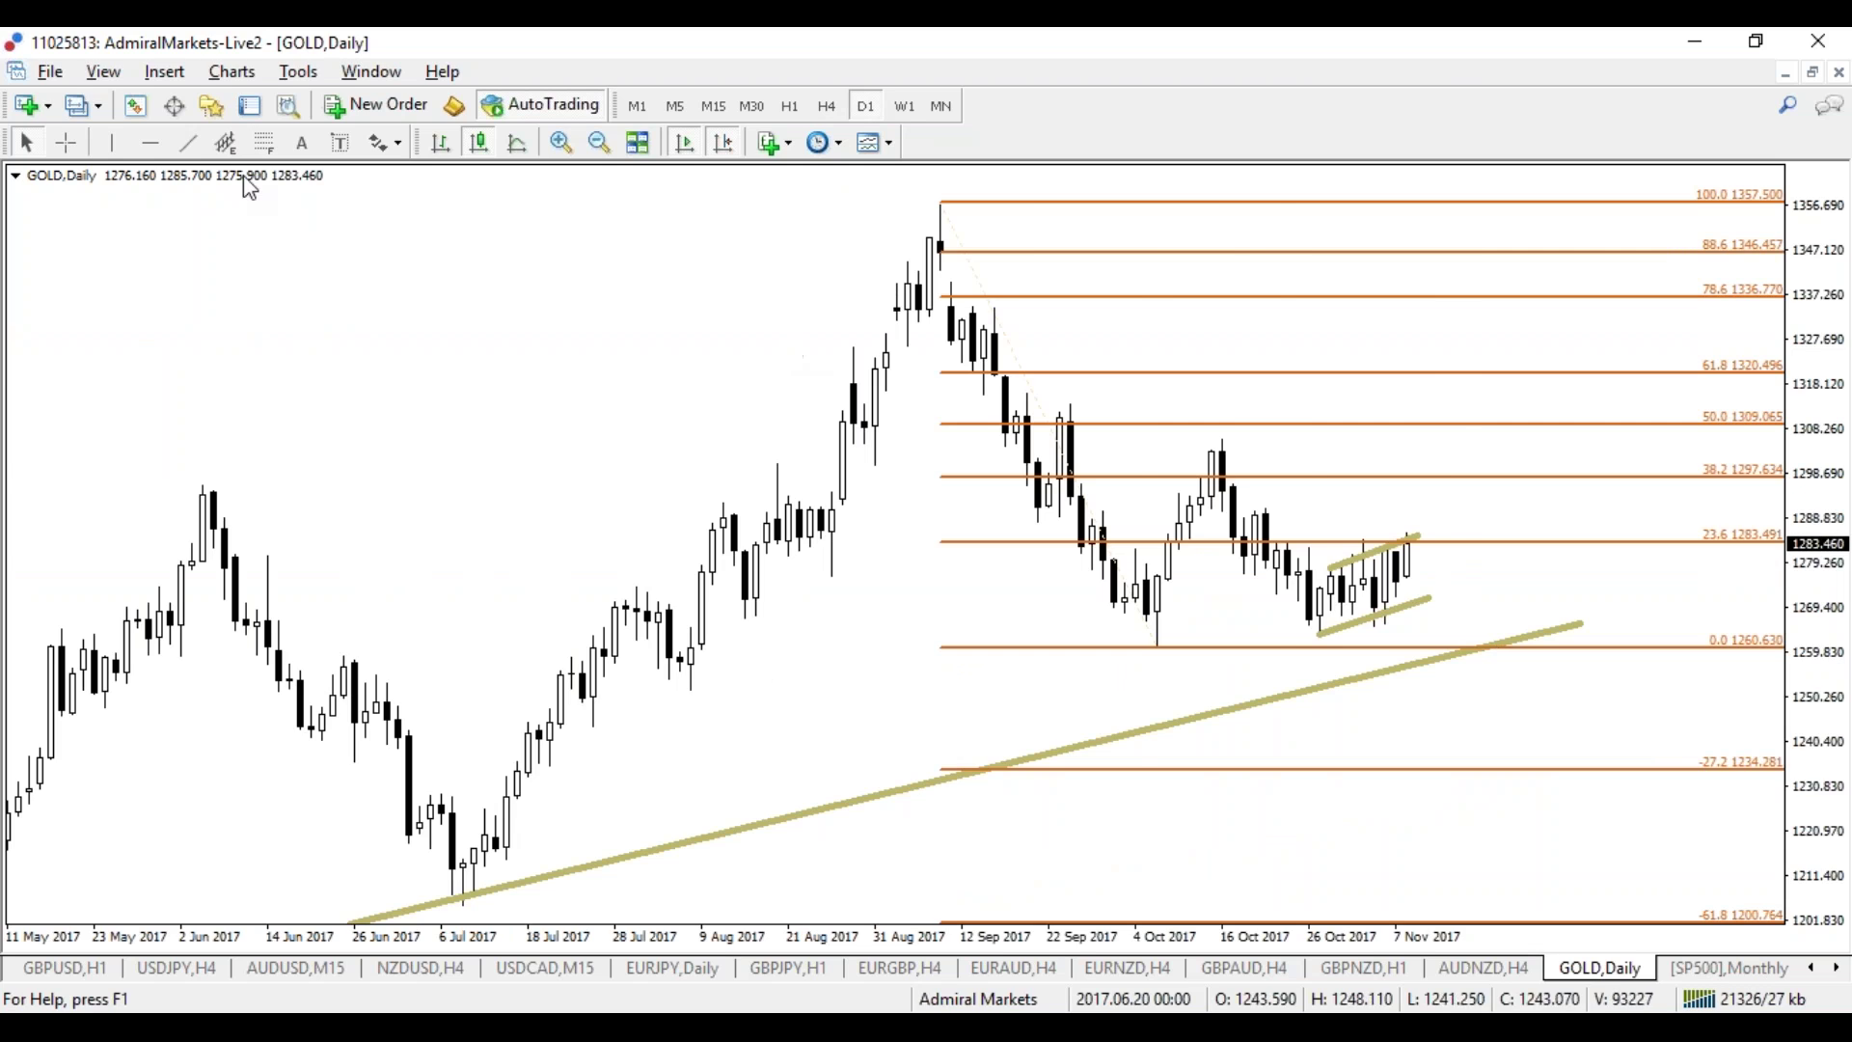
pyautogui.click(72, 143)
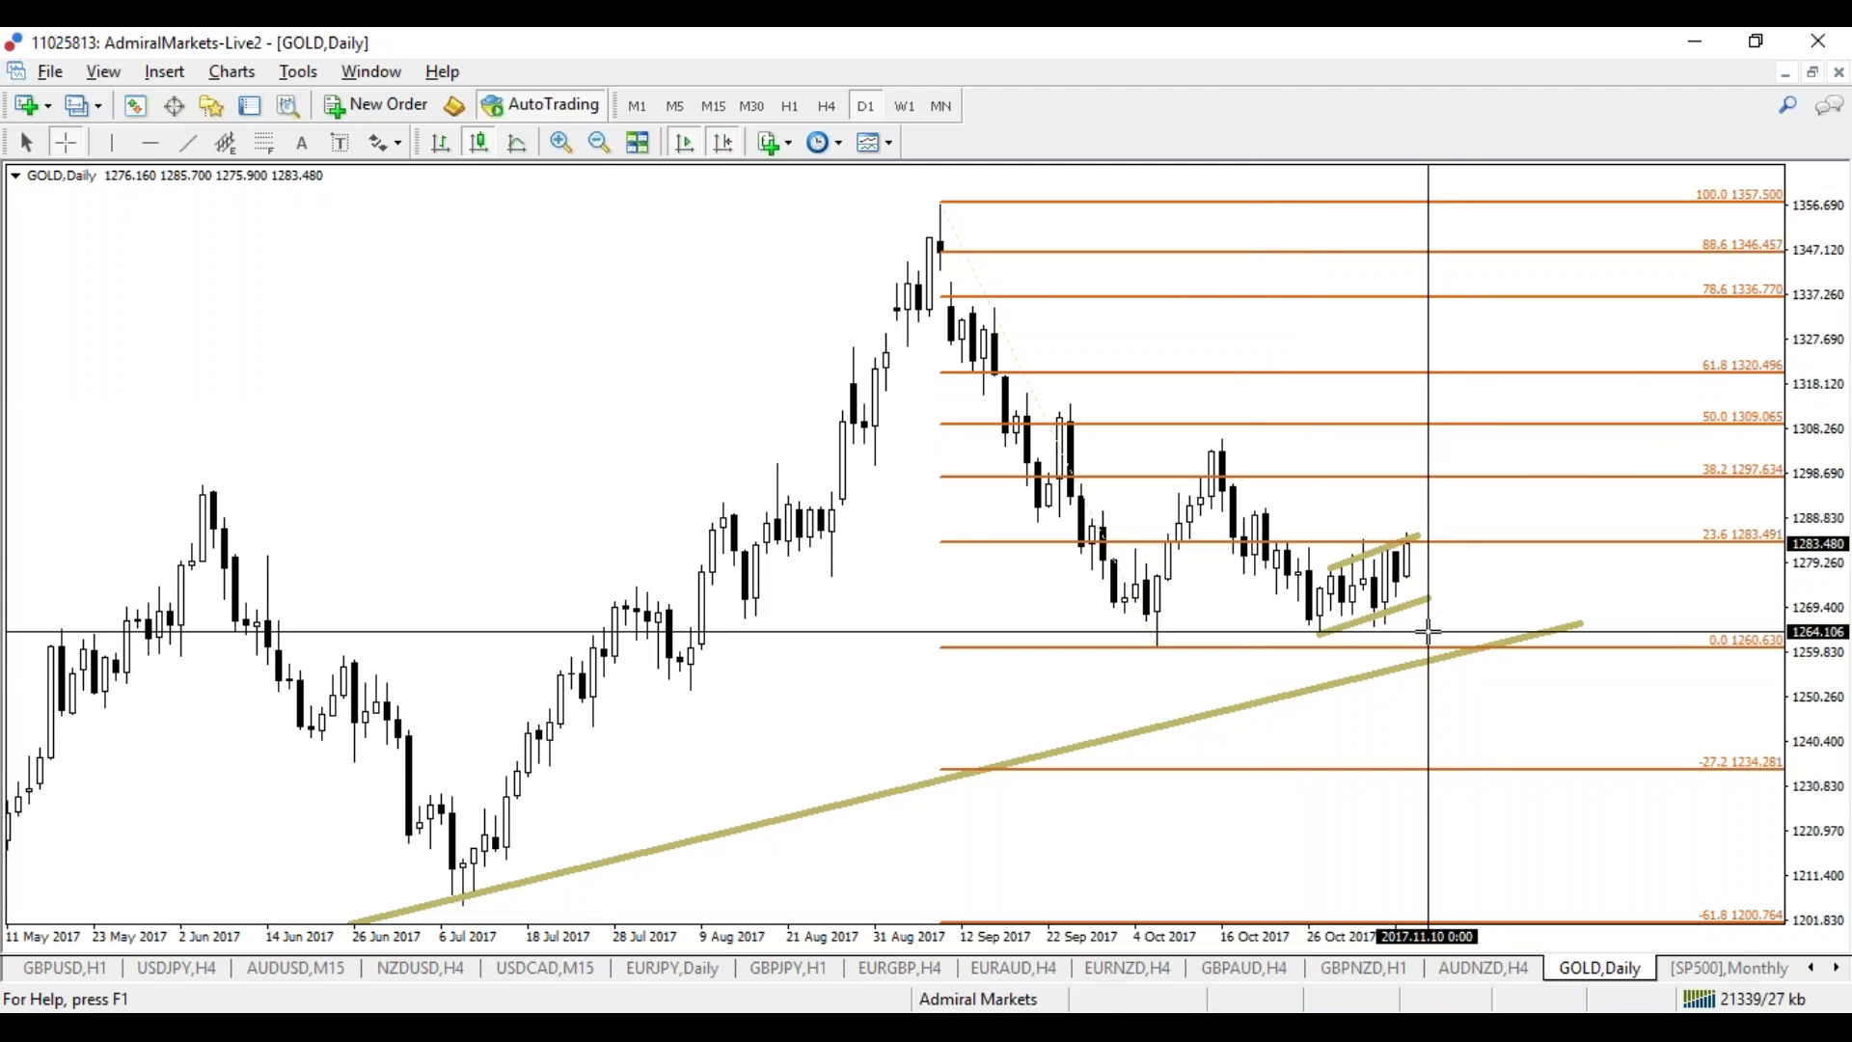
# Step: Open the AUDJPY chart and compare its price structure on the Daily and H4 timeframes
pyautogui.click(1838, 968)
pyautogui.click(1838, 968)
pyautogui.click(1839, 968)
pyautogui.click(1838, 969)
pyautogui.click(1839, 969)
pyautogui.click(1838, 969)
pyautogui.click(1838, 968)
pyautogui.click(1838, 969)
pyautogui.click(1838, 968)
pyautogui.click(1839, 968)
pyautogui.click(1839, 968)
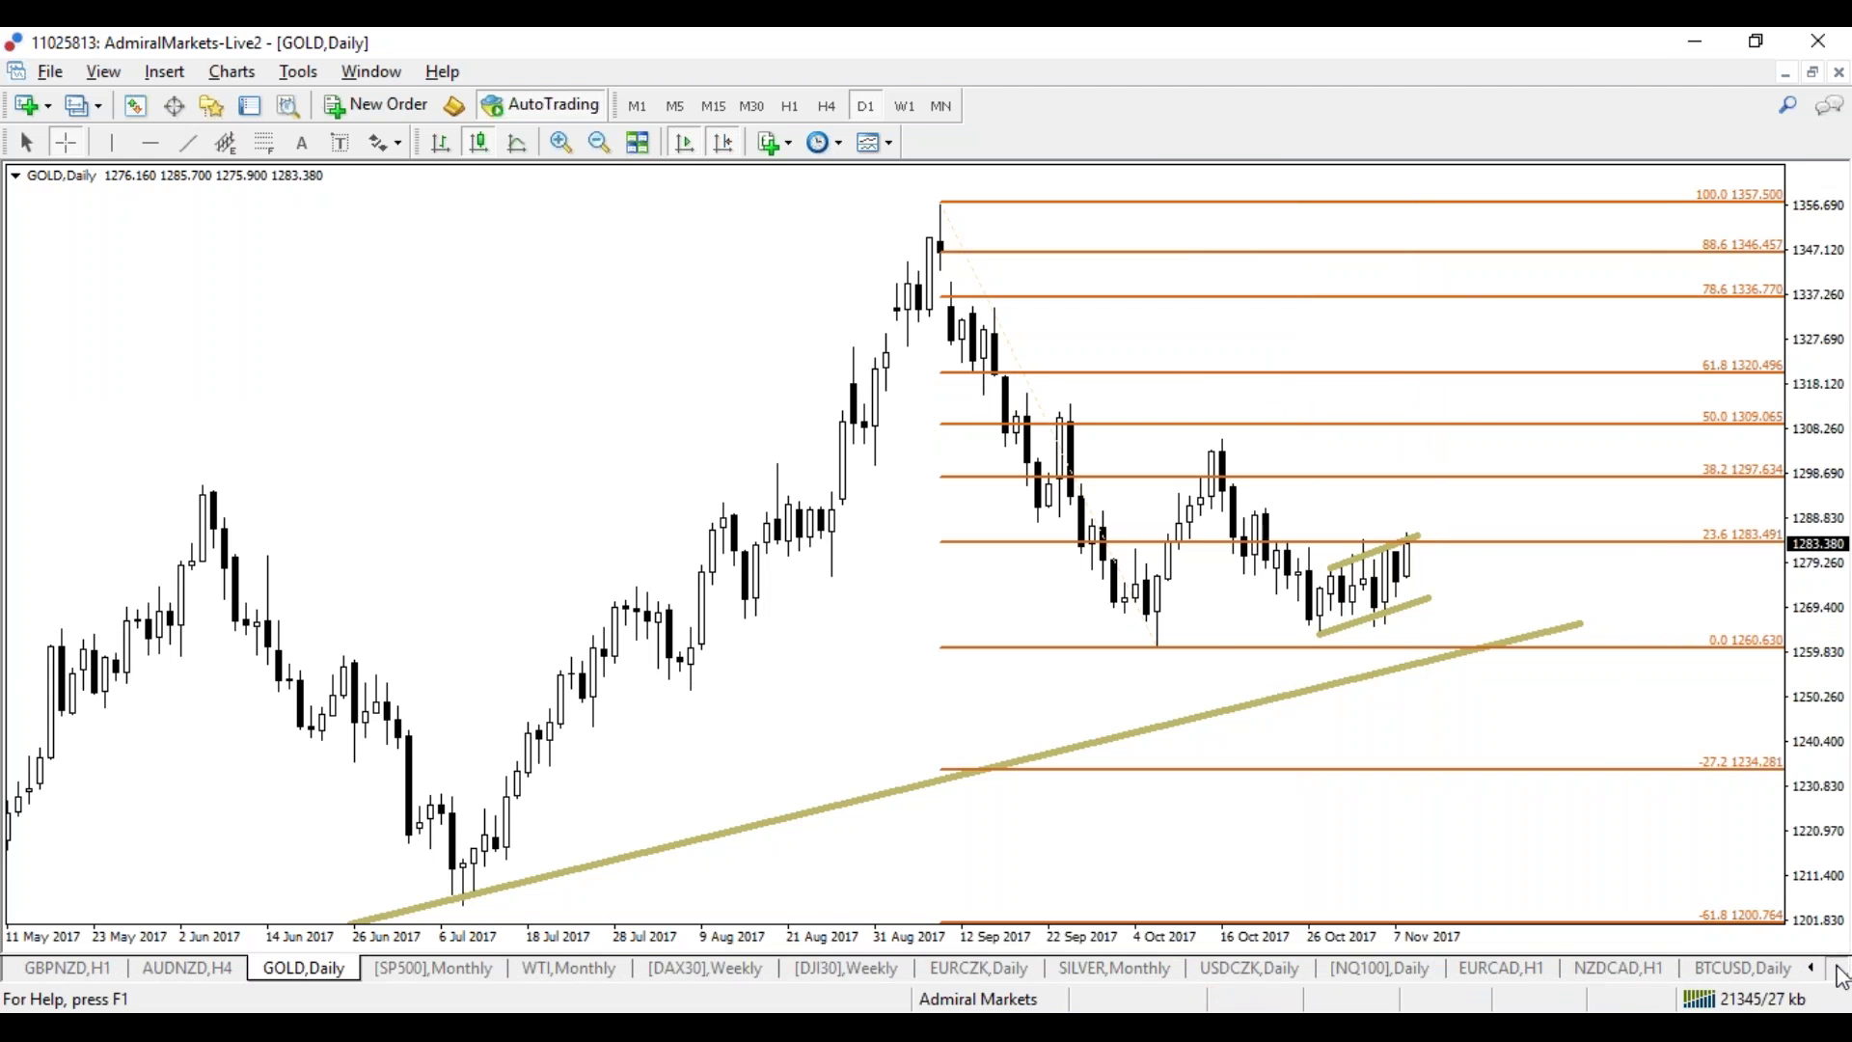
pyautogui.click(1838, 969)
pyautogui.click(1838, 968)
pyautogui.click(1630, 968)
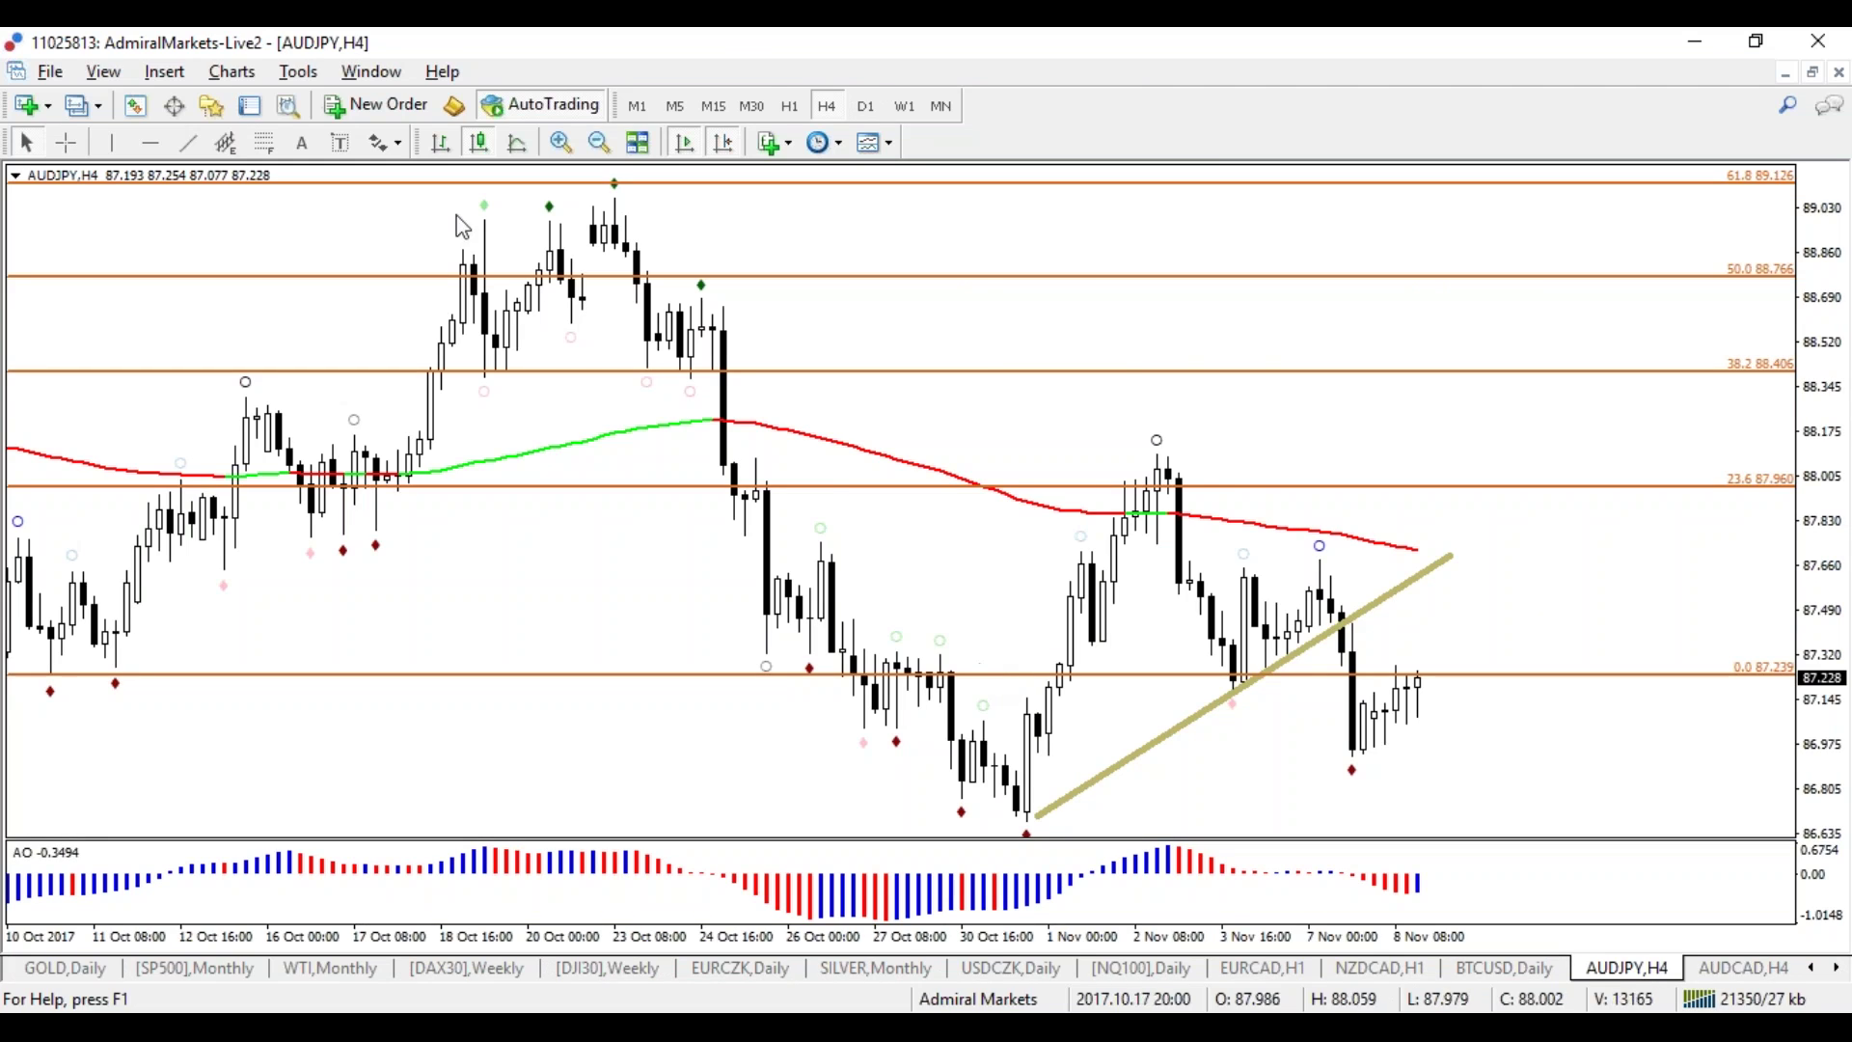
pyautogui.click(859, 110)
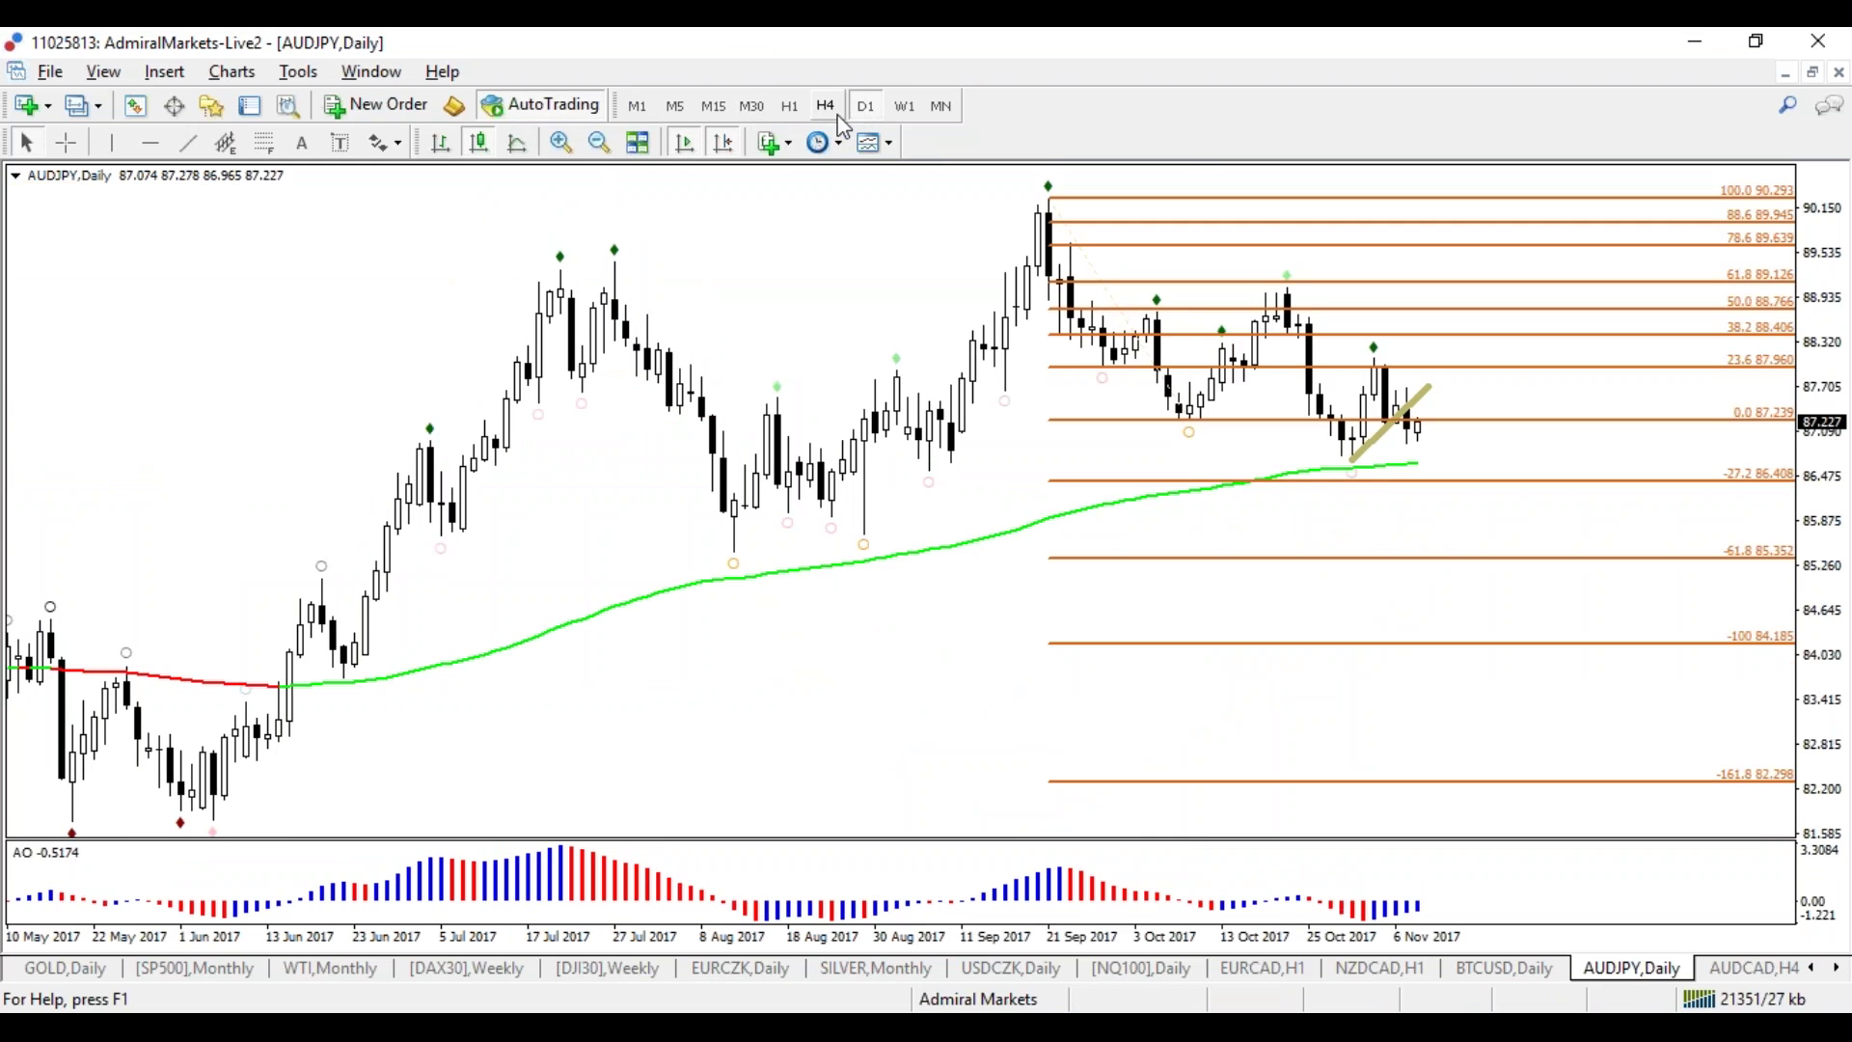
pyautogui.click(825, 114)
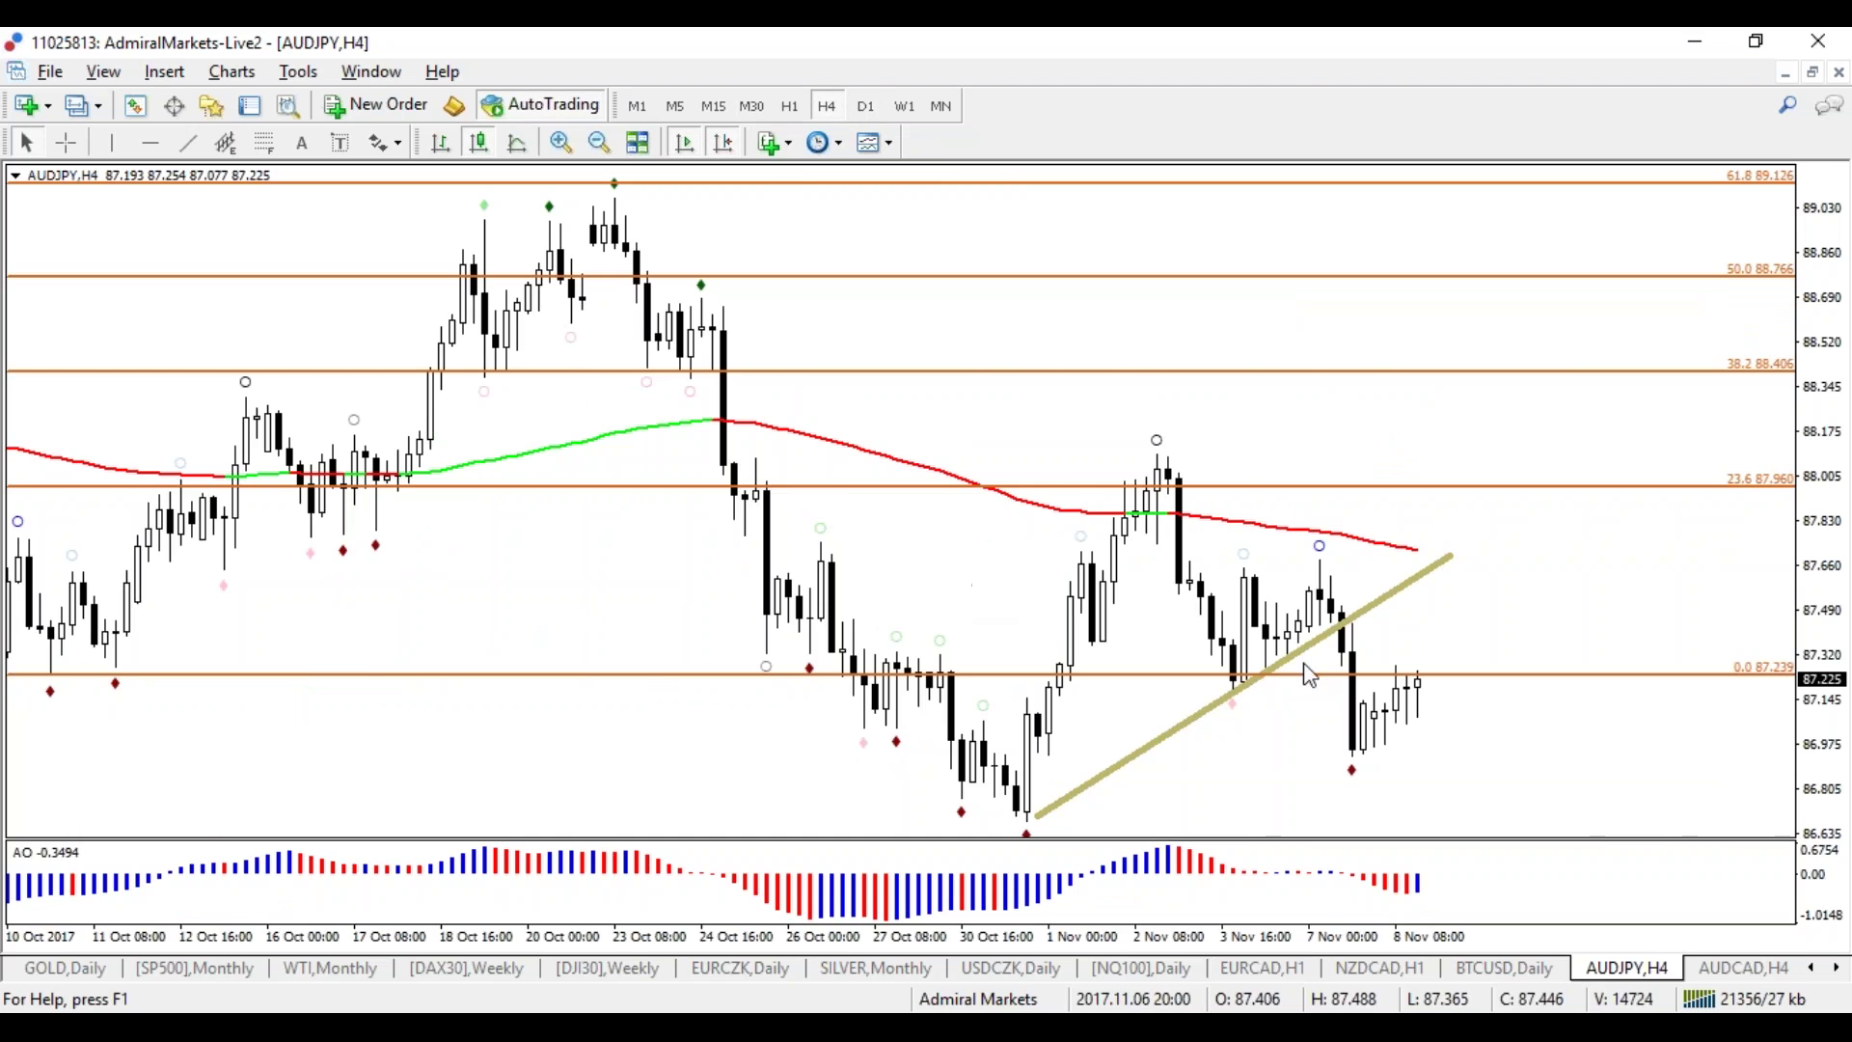
# Step: On AUDJPY Daily, draw a rising trend line from the mid-August low under the late-August and November lows
pyautogui.click(866, 112)
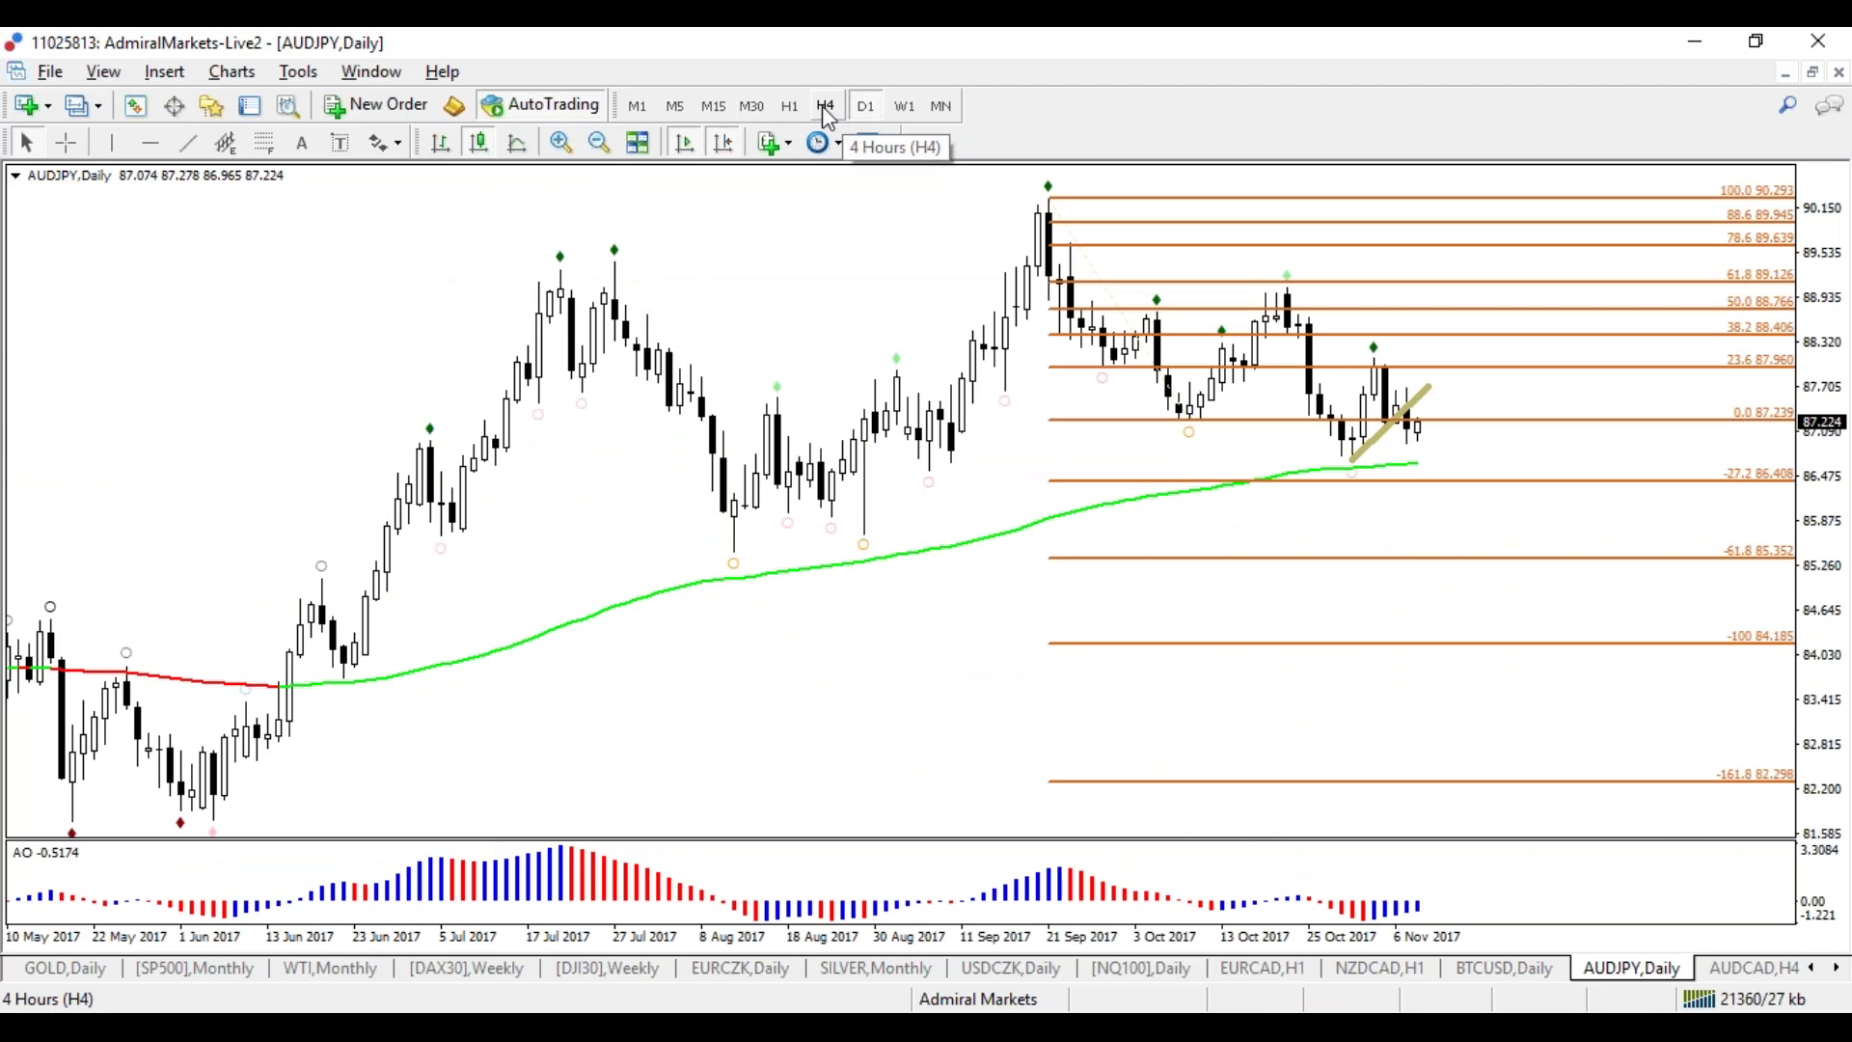
pyautogui.click(188, 143)
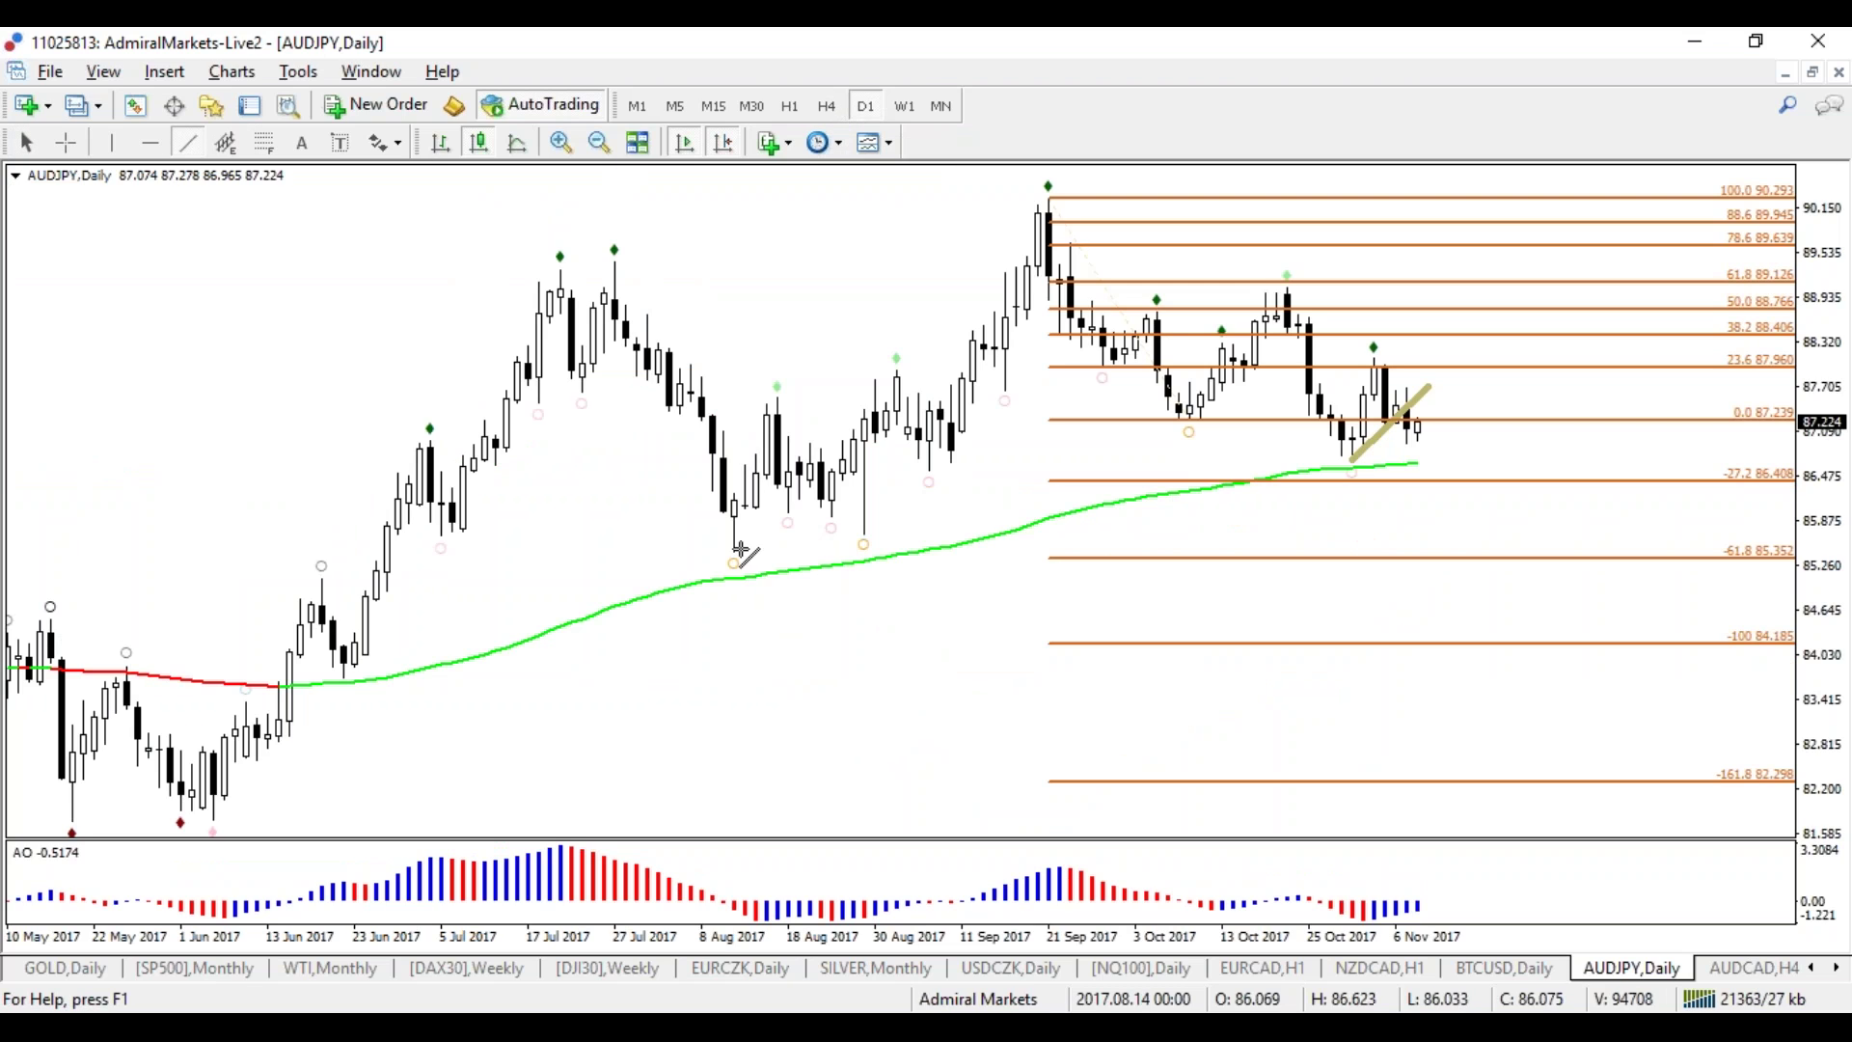
pyautogui.moveTo(718, 551); pyautogui.dragTo(1582, 417)
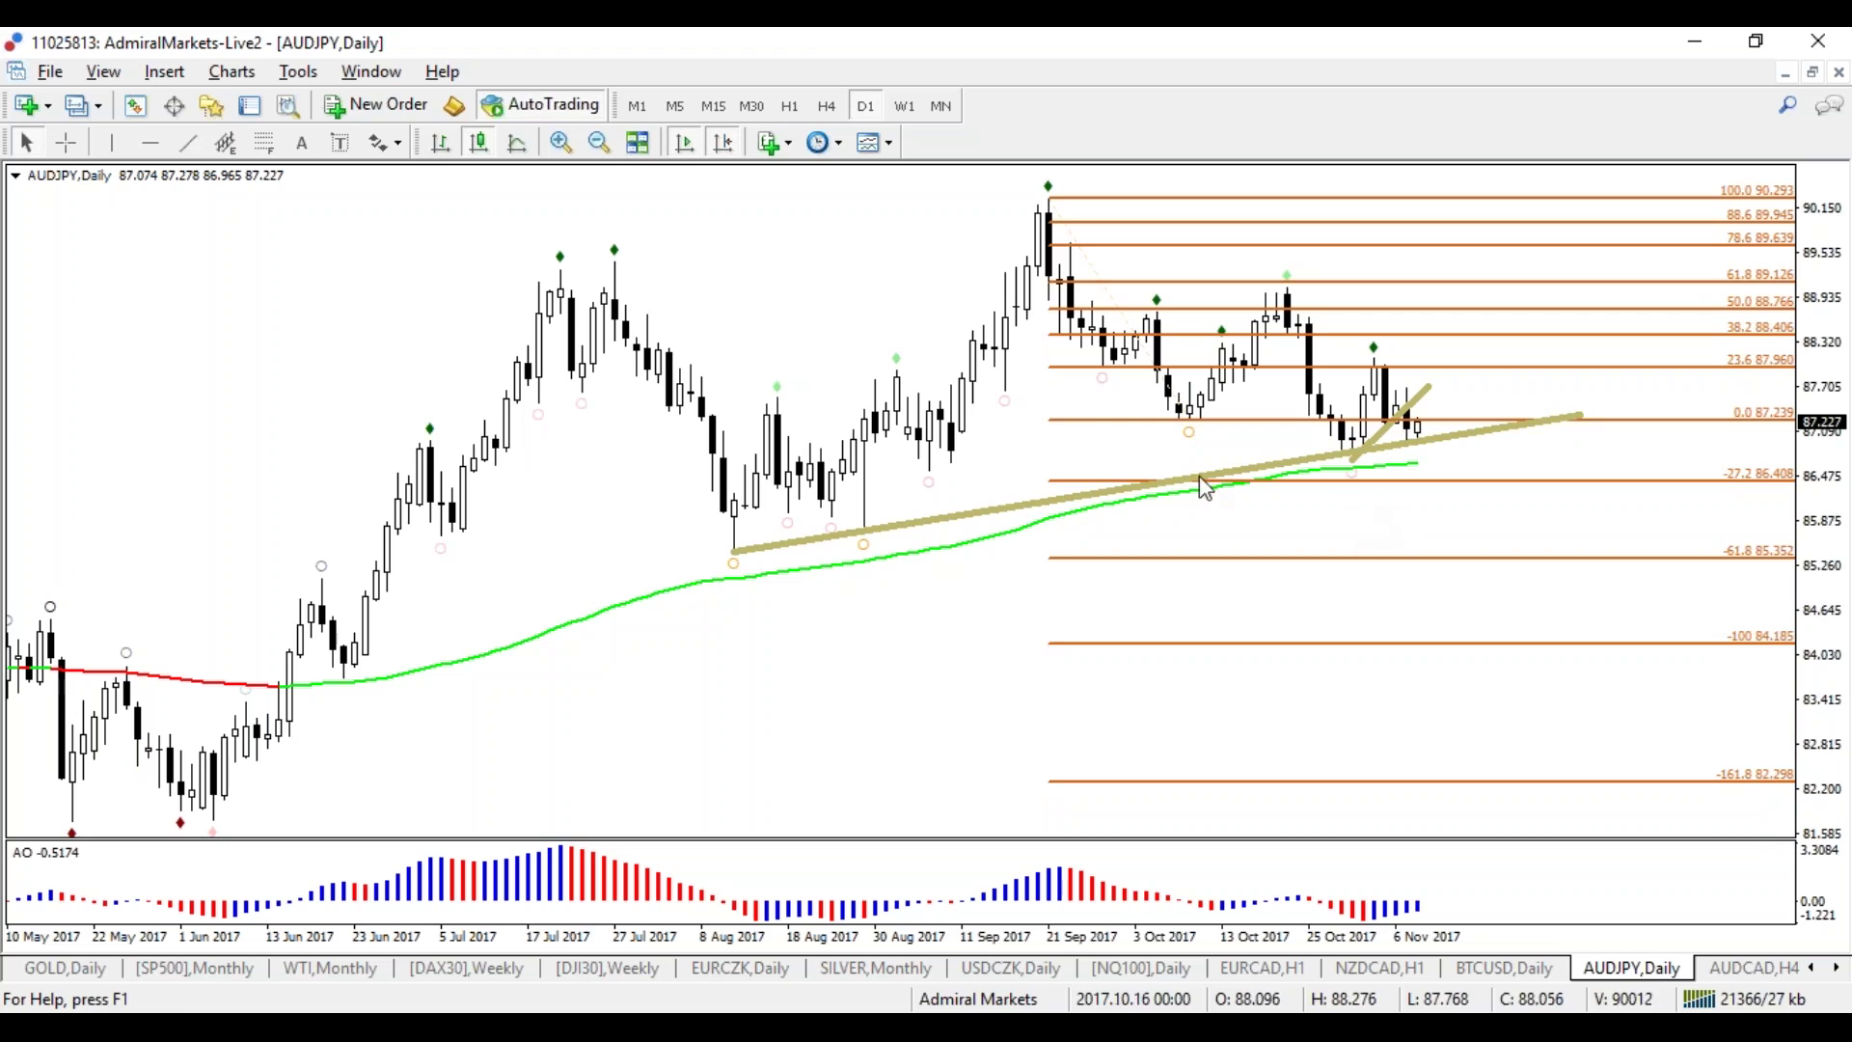
# Step: Draw a falling trend line from the September high over the late-October high, and view AUDJPY on H4 and H1
pyautogui.click(188, 142)
pyautogui.moveTo(1048, 186)
pyautogui.mouseDown()
pyautogui.moveTo(1548, 388)
pyautogui.moveTo(1577, 418)
pyautogui.moveTo(1550, 396)
pyautogui.mouseUp()
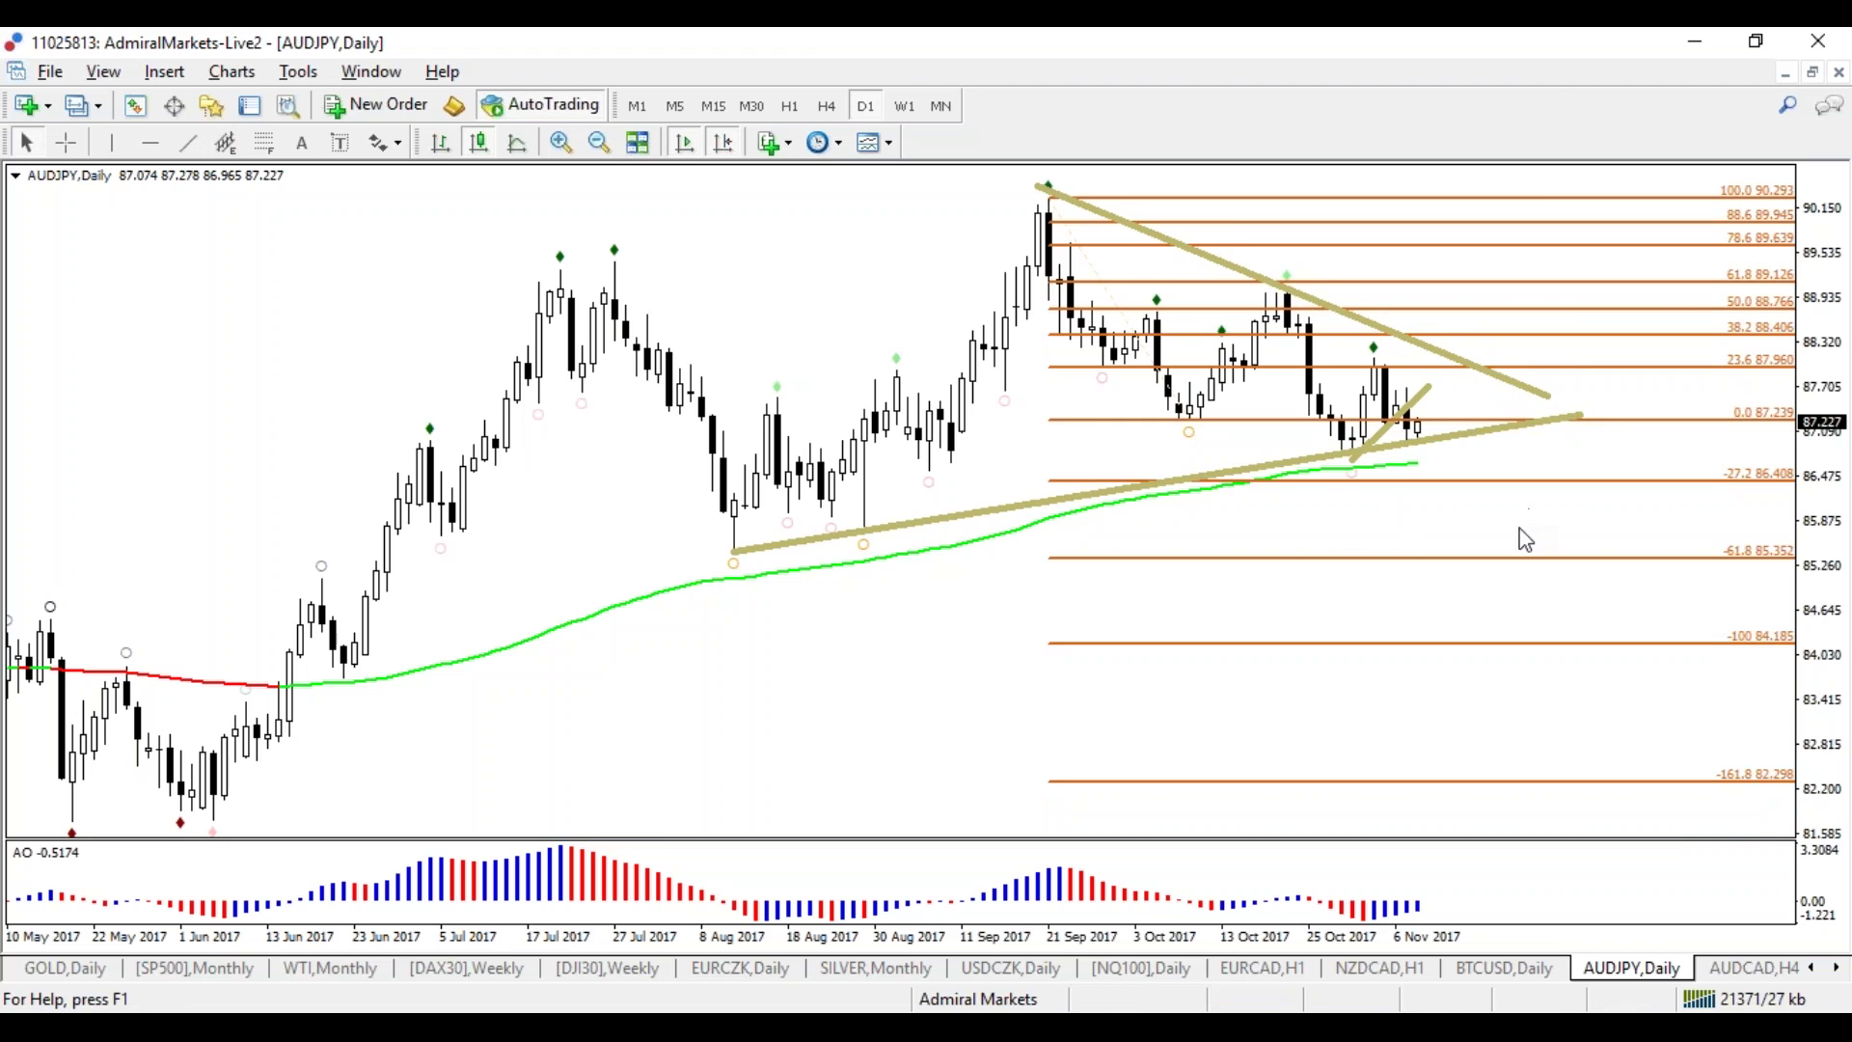
pyautogui.click(826, 106)
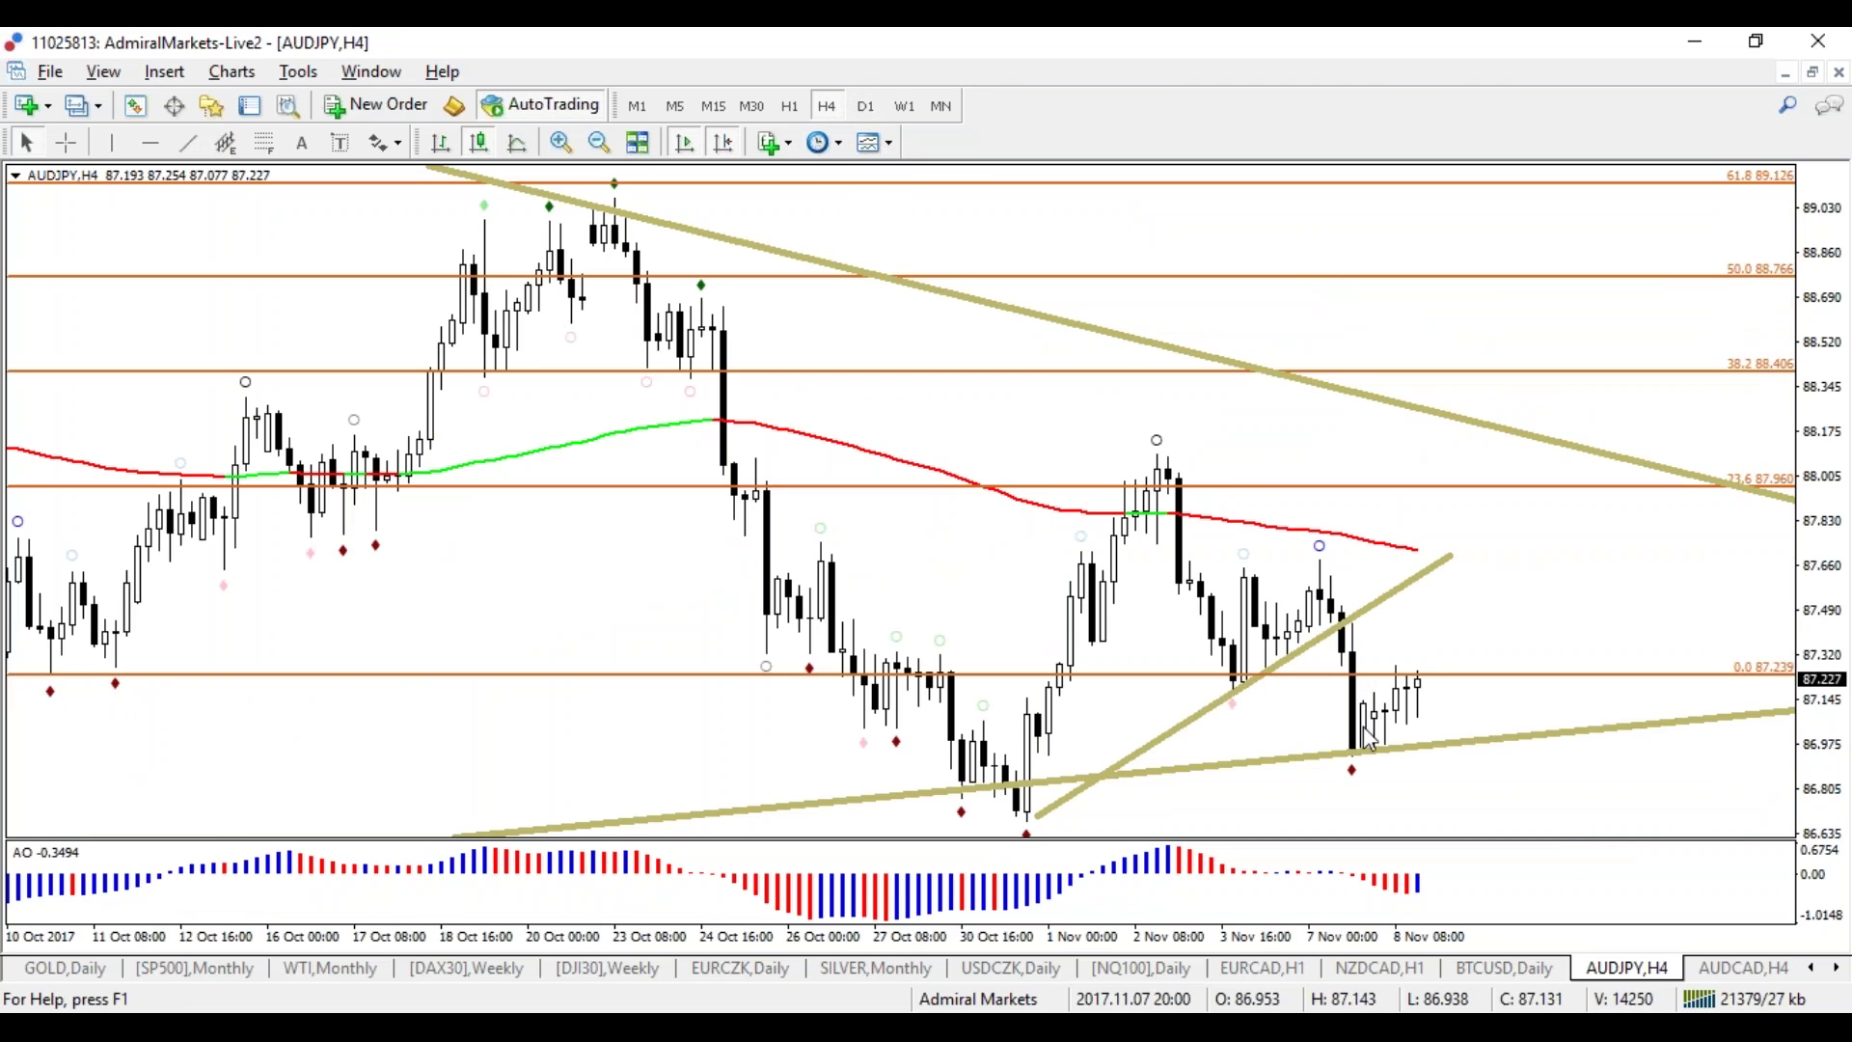
pyautogui.click(789, 110)
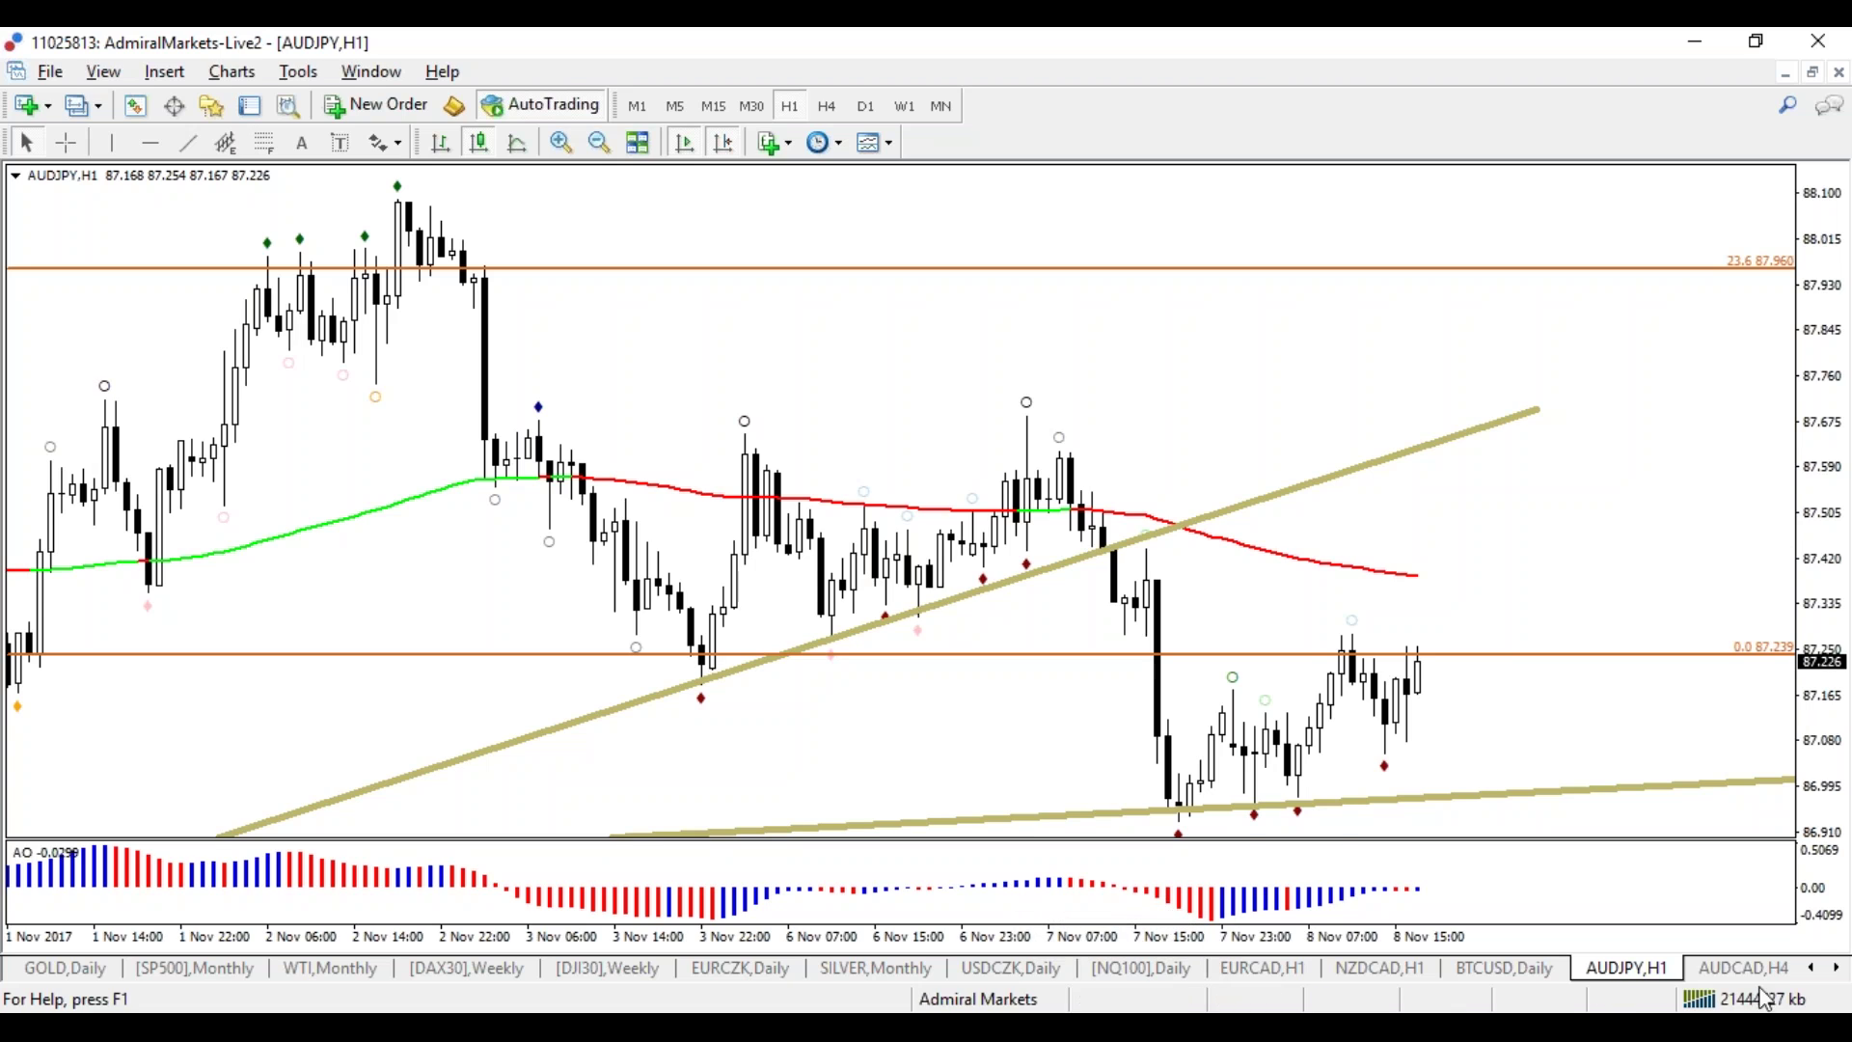
# Step: Open the GBPAUD H4 chart
pyautogui.click(1817, 968)
pyautogui.click(1817, 968)
pyautogui.click(1817, 968)
pyautogui.click(1817, 968)
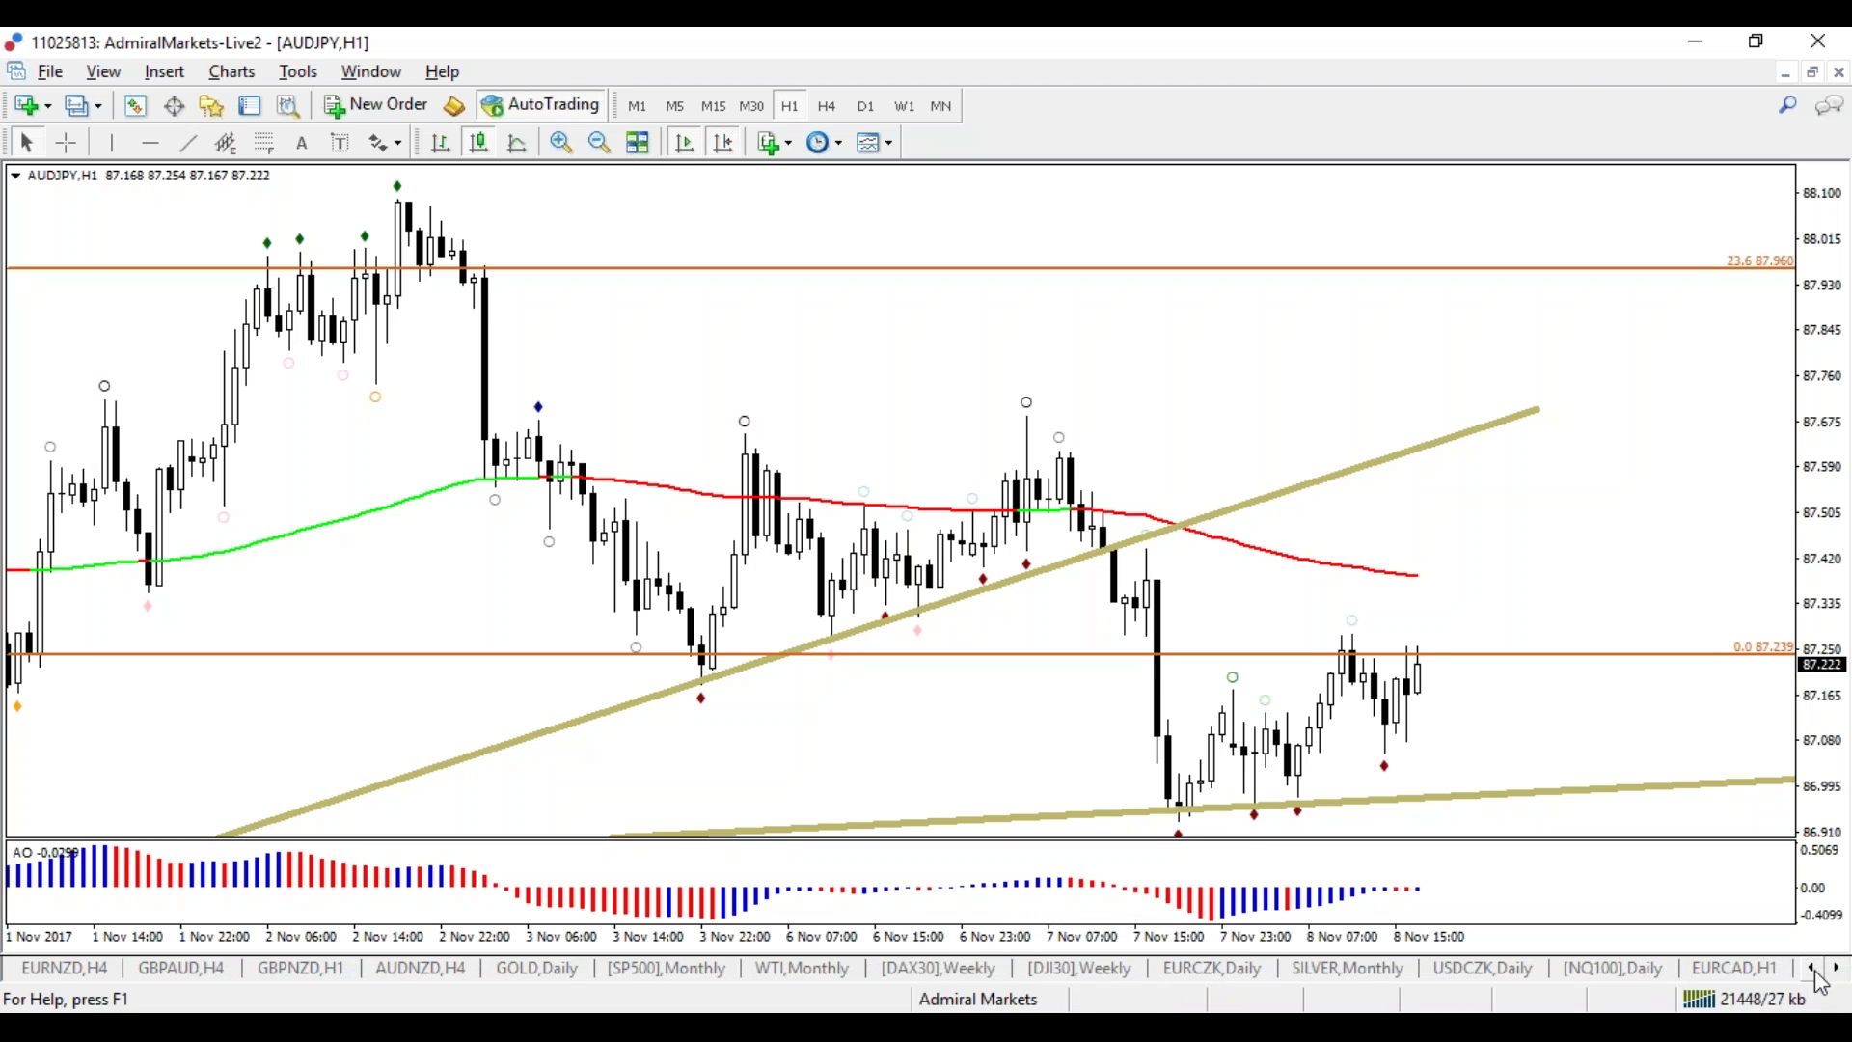
pyautogui.click(1817, 969)
pyautogui.click(1816, 969)
pyautogui.click(1817, 969)
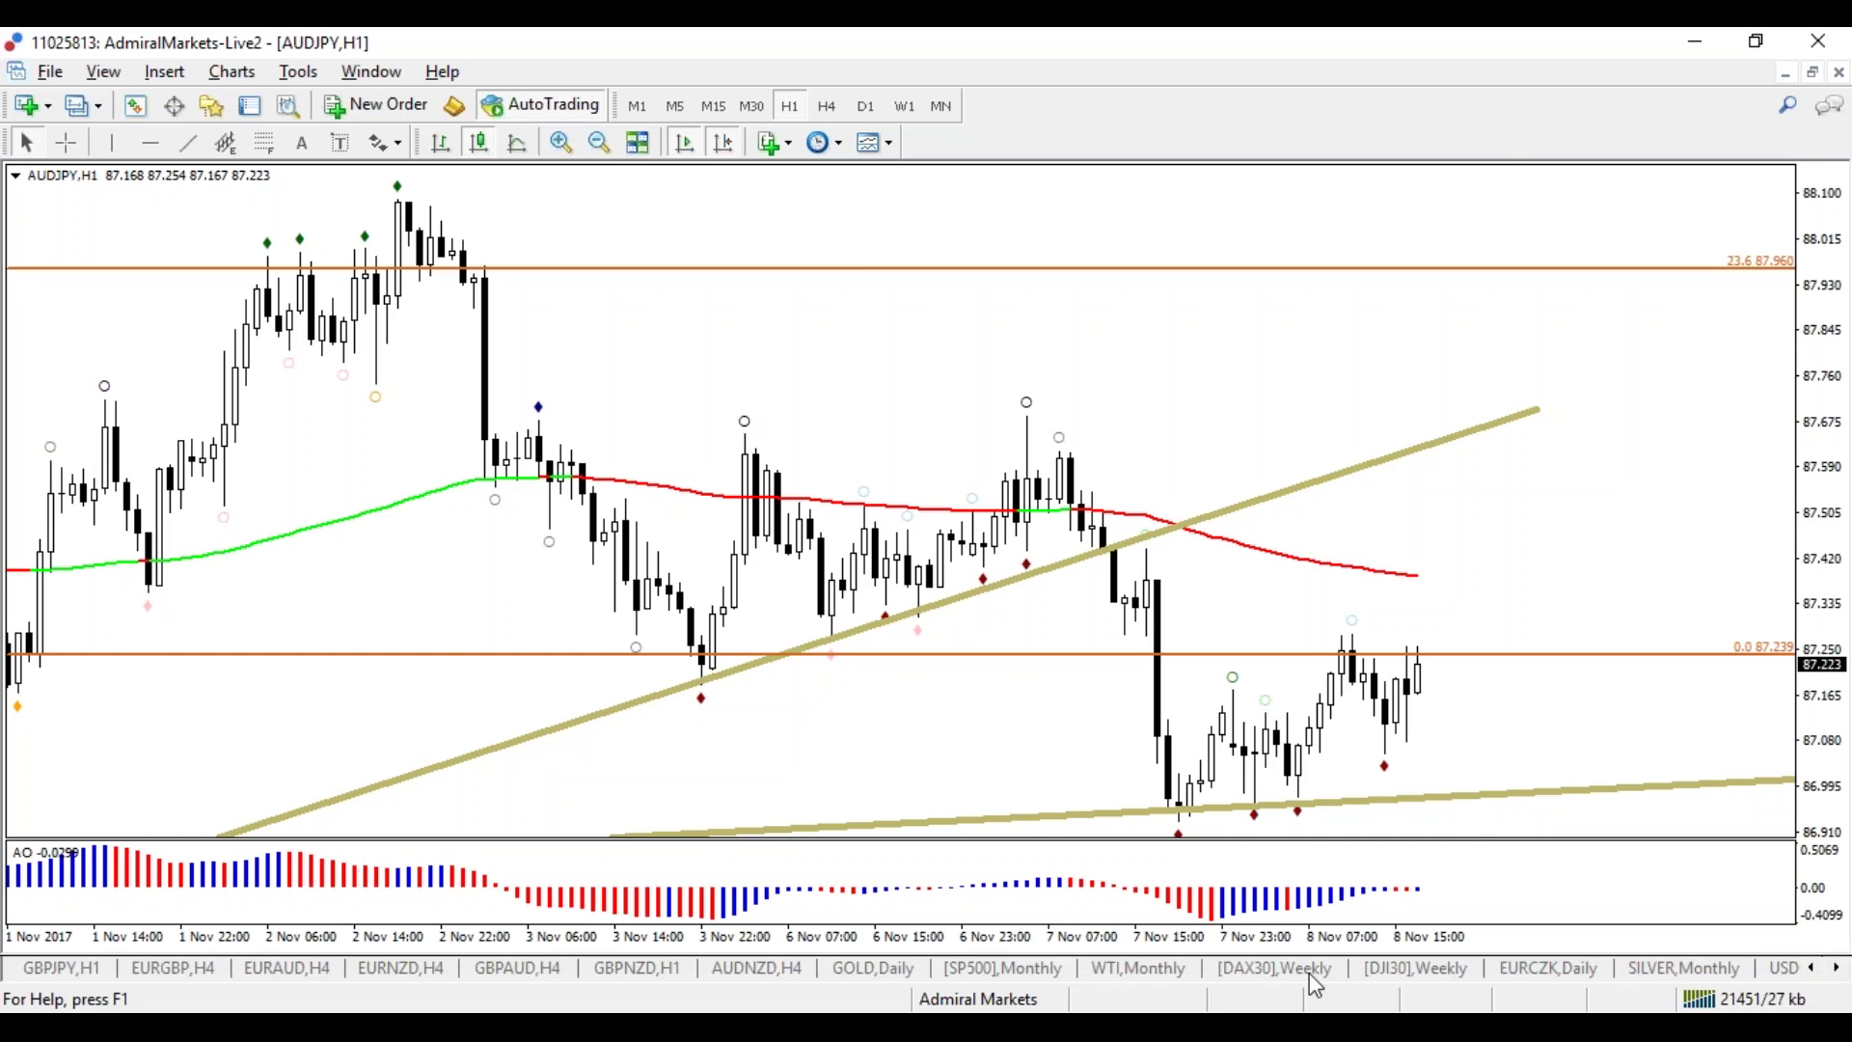
pyautogui.click(526, 968)
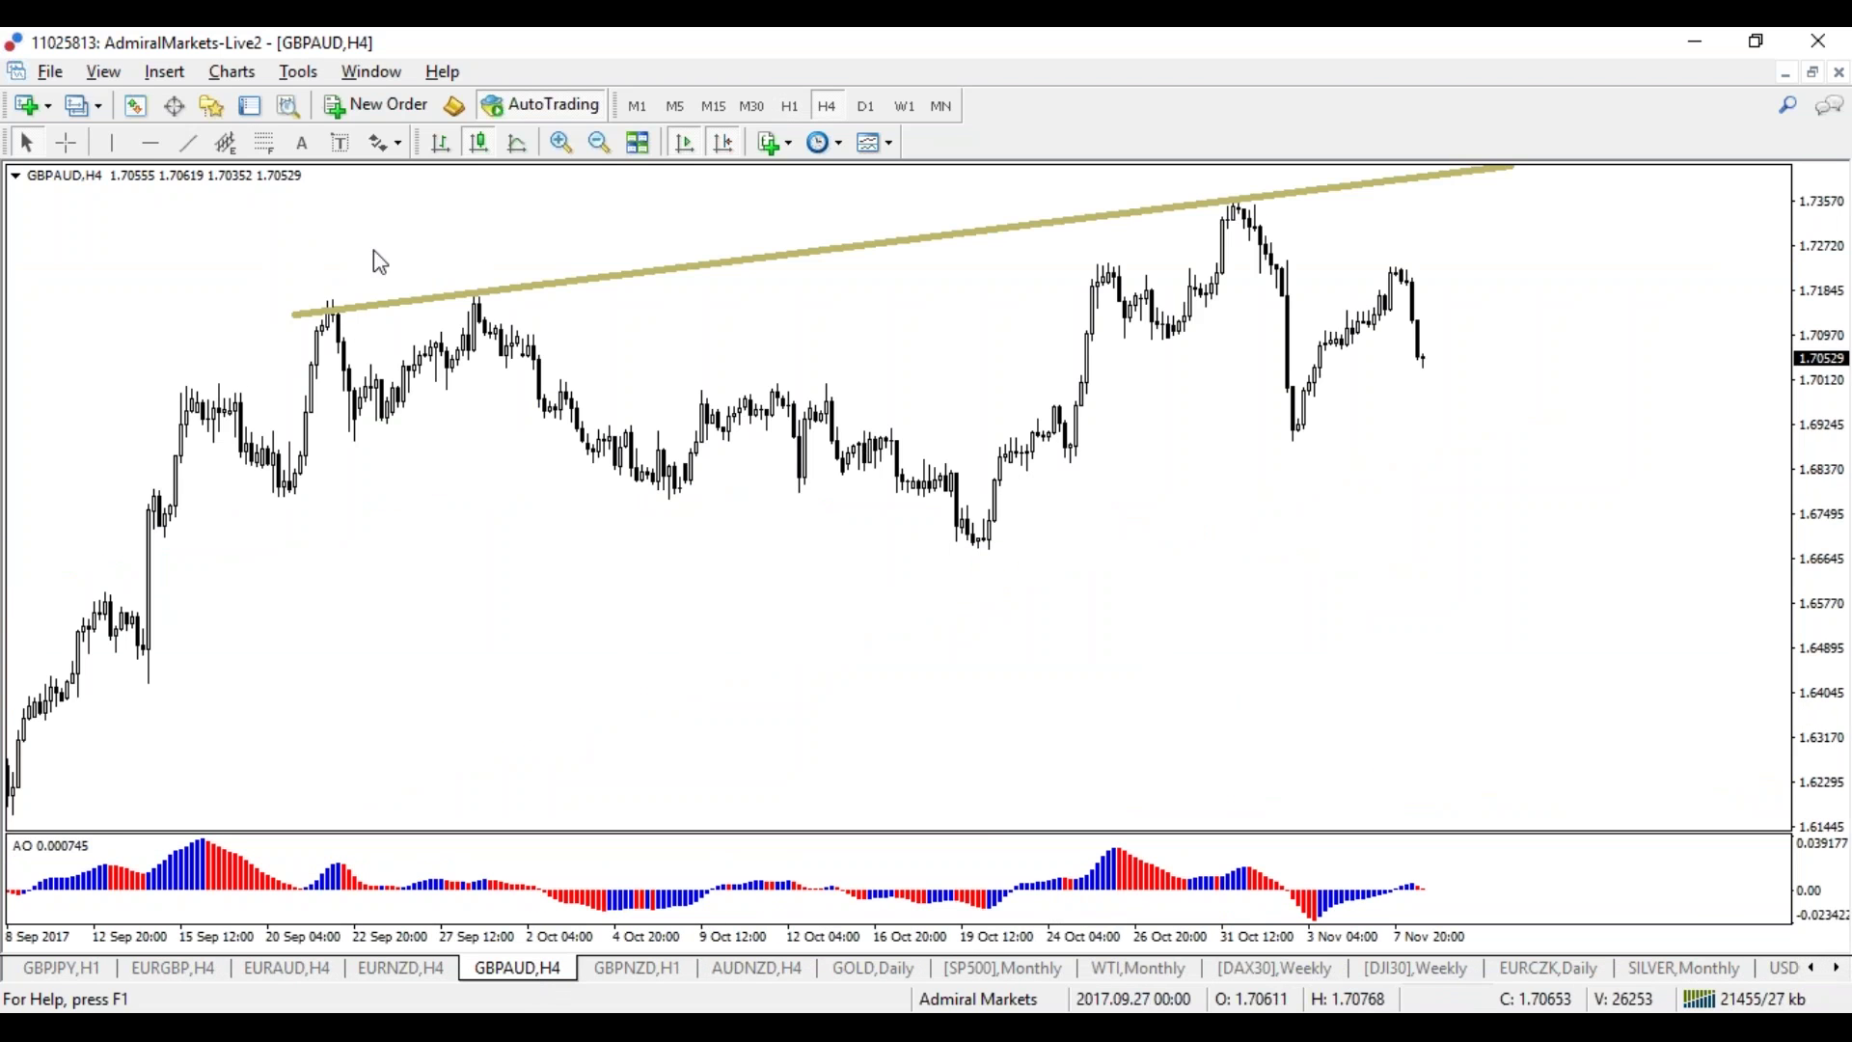
# Step: Draw a falling trend line on GBPAUD from the late-September high across the mid-October highs
pyautogui.click(66, 143)
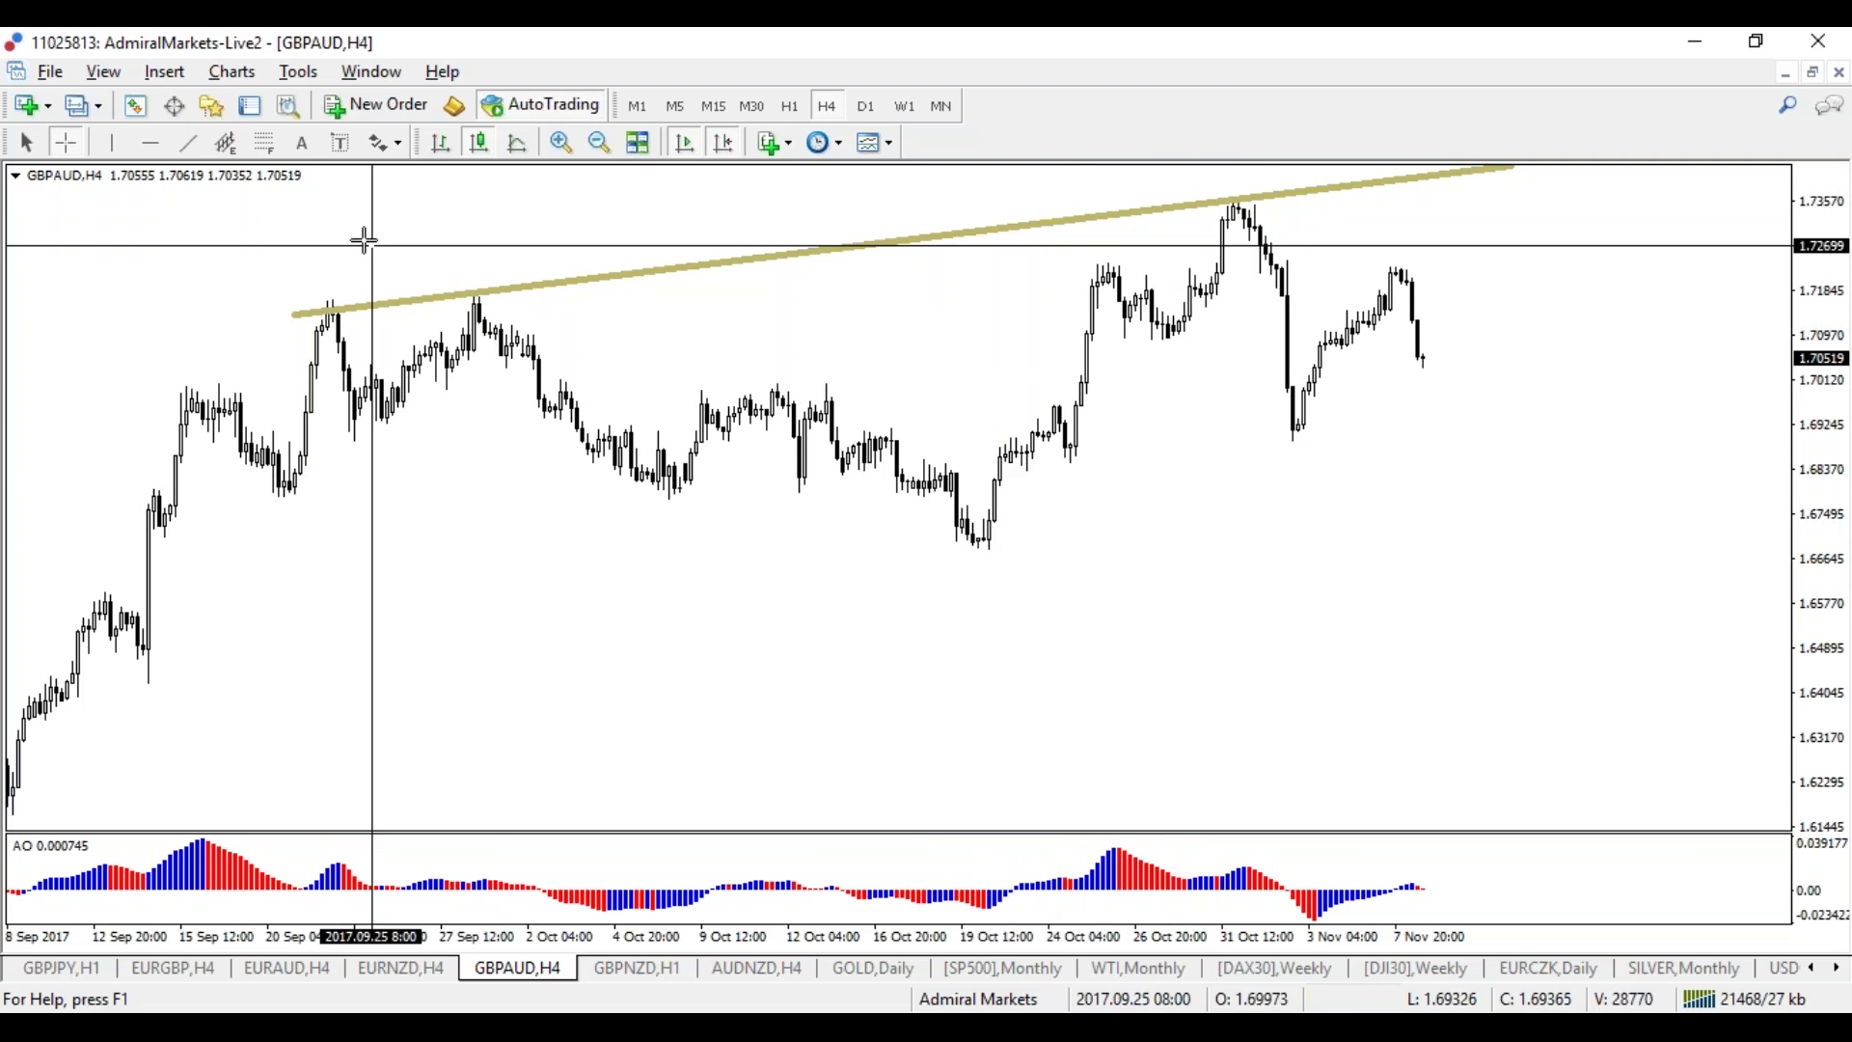
pyautogui.click(188, 143)
pyautogui.moveTo(478, 291); pyautogui.dragTo(1111, 490)
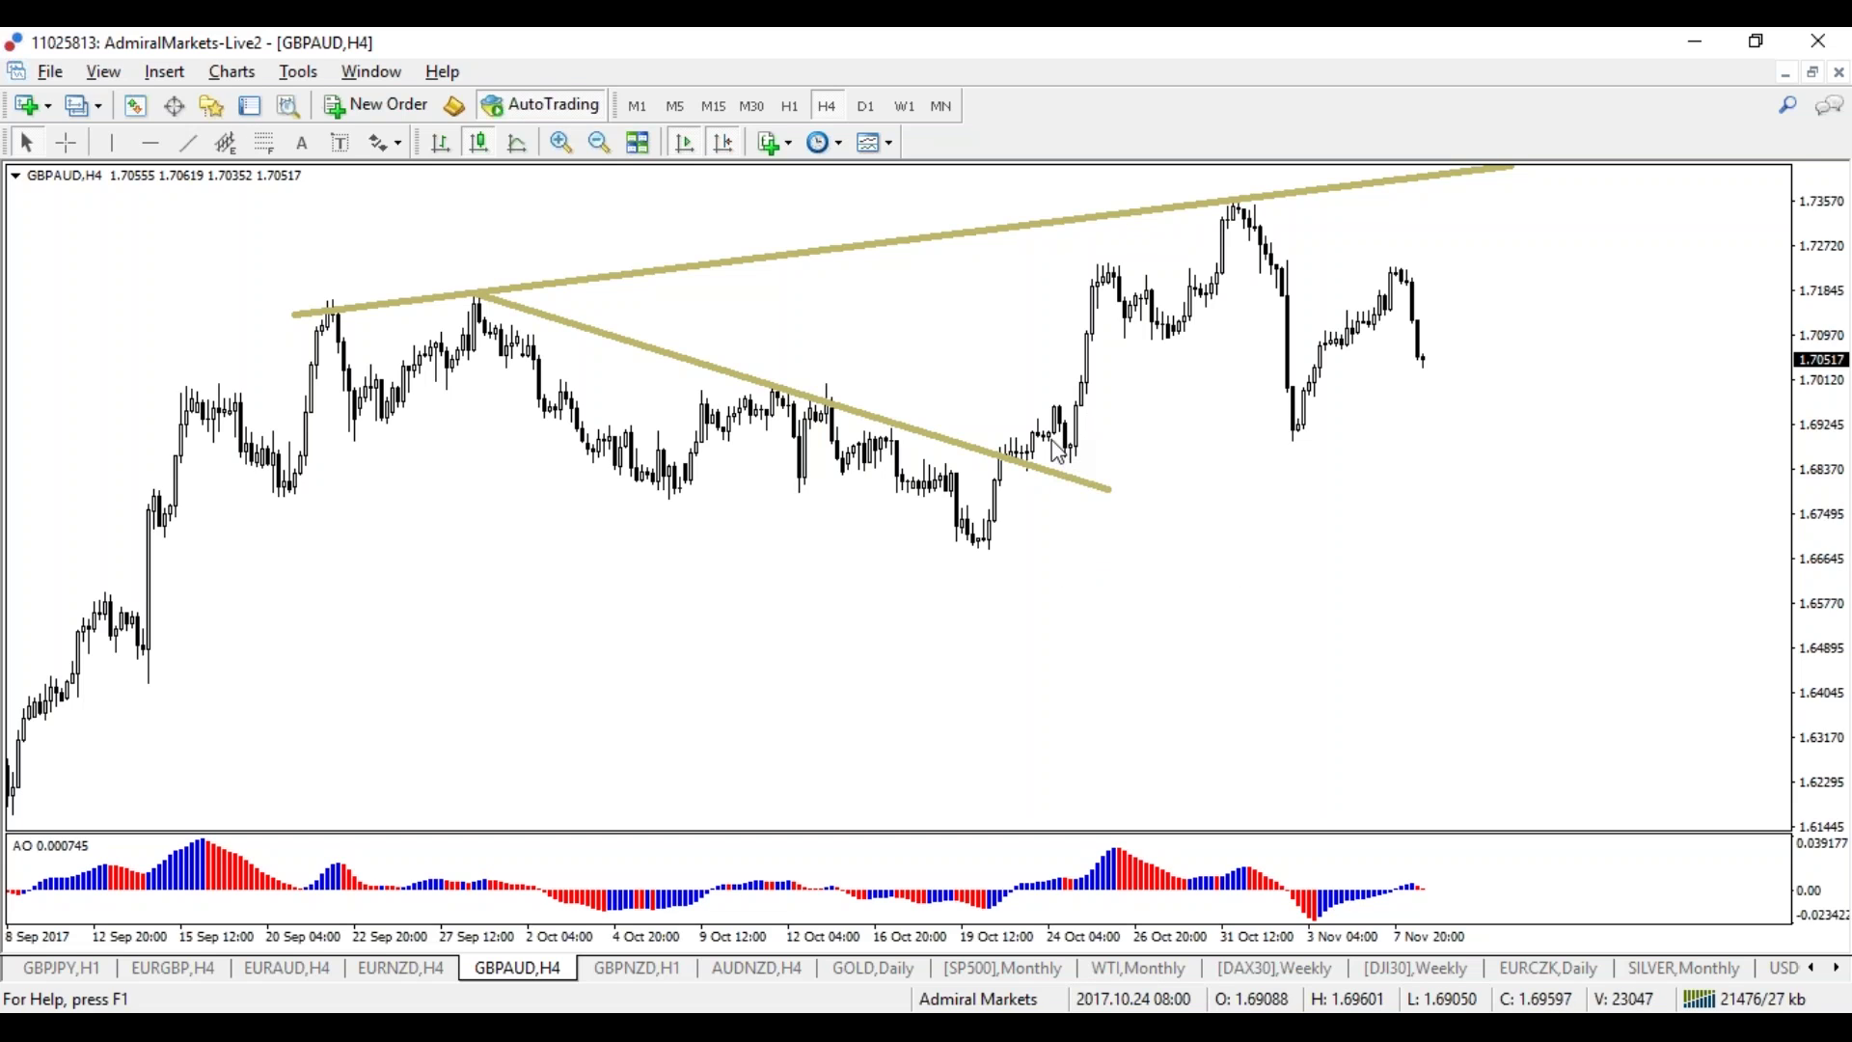
pyautogui.moveTo(1051, 446)
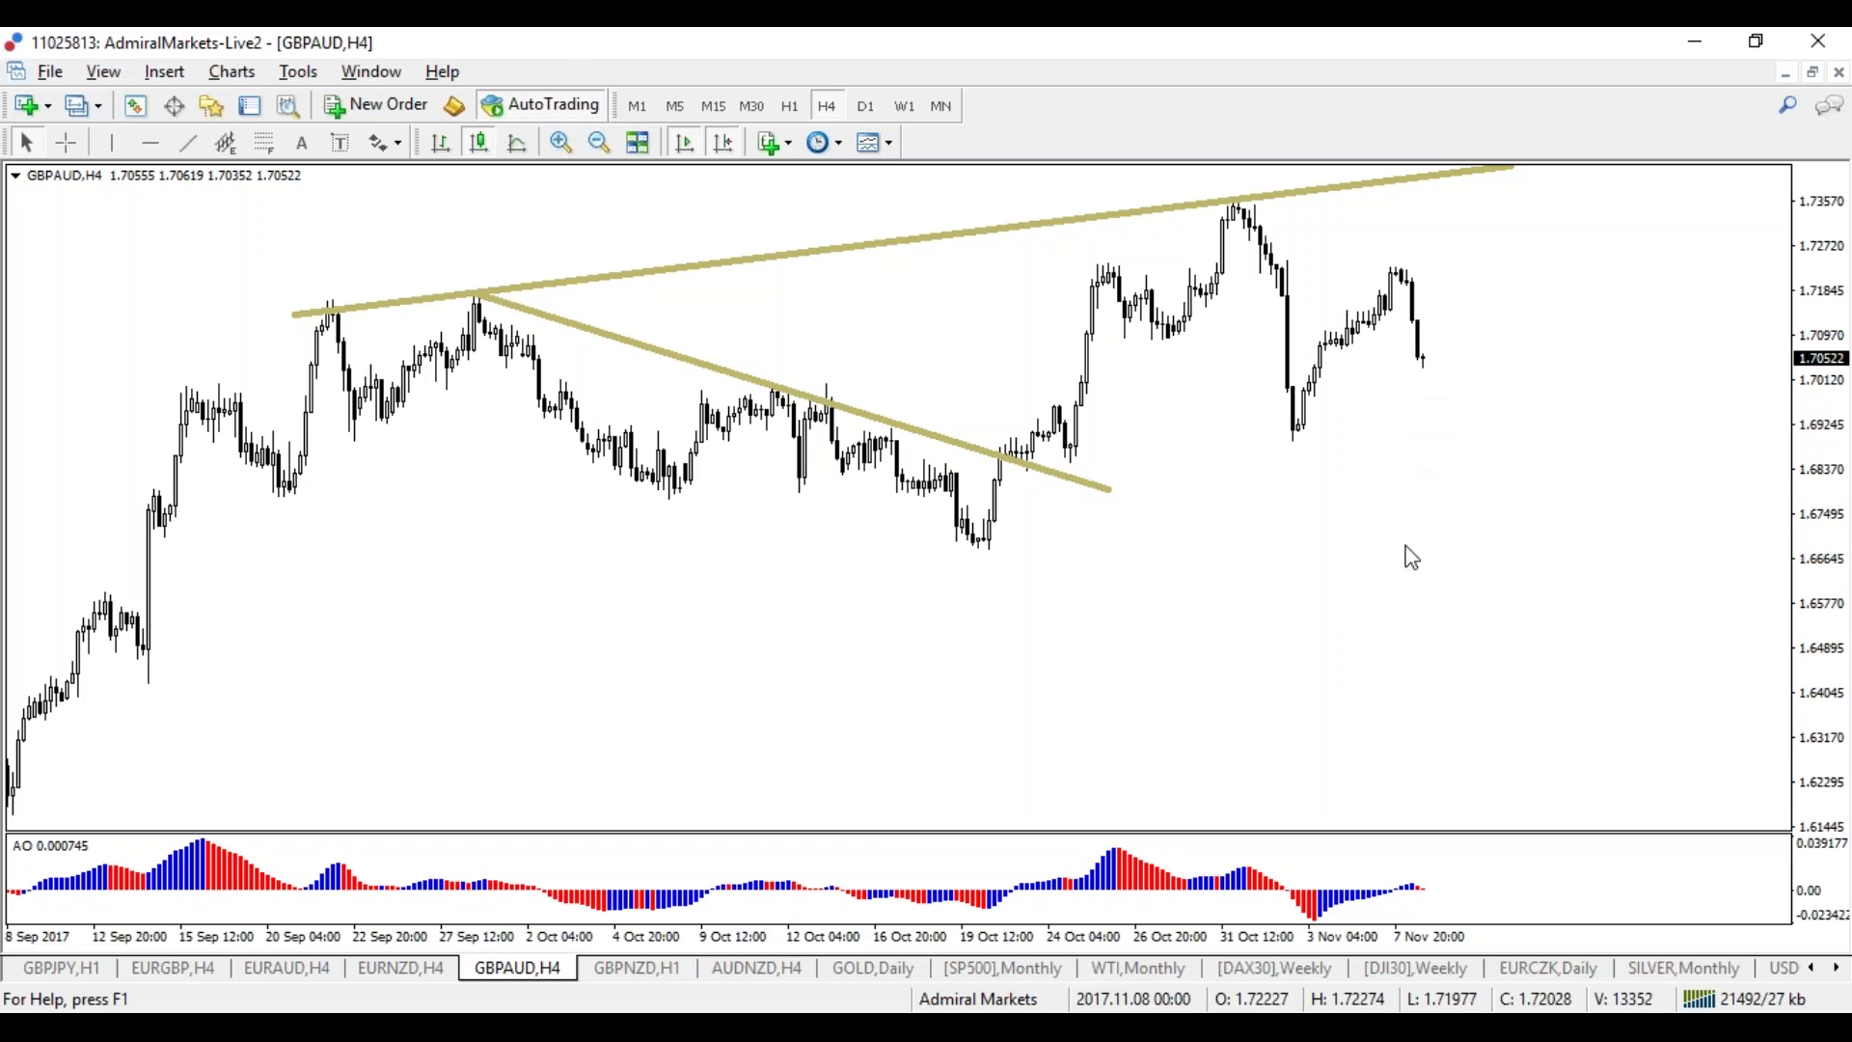
# Step: Open the EURUSD chart and switch it from M15 to H4
pyautogui.click(1814, 969)
pyautogui.click(1813, 969)
pyautogui.click(1813, 969)
pyautogui.click(1812, 969)
pyautogui.click(1813, 969)
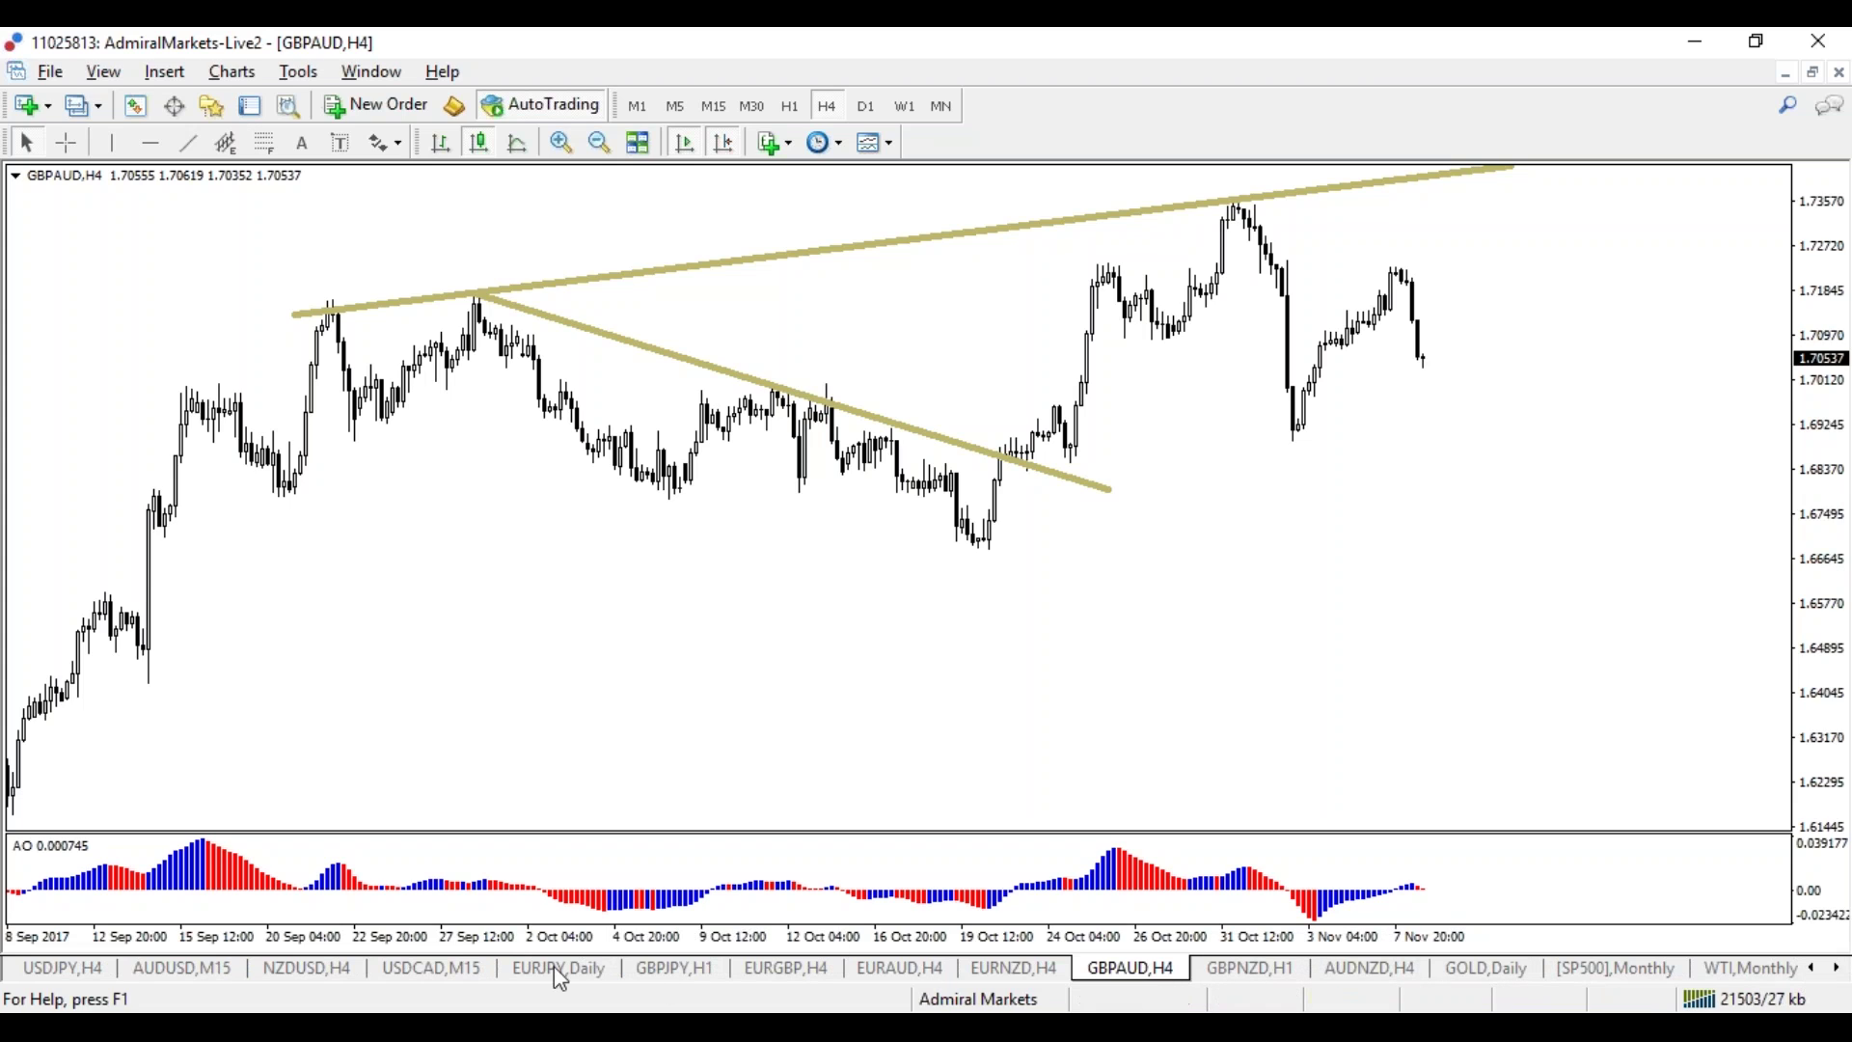
pyautogui.click(1812, 968)
pyautogui.click(1812, 967)
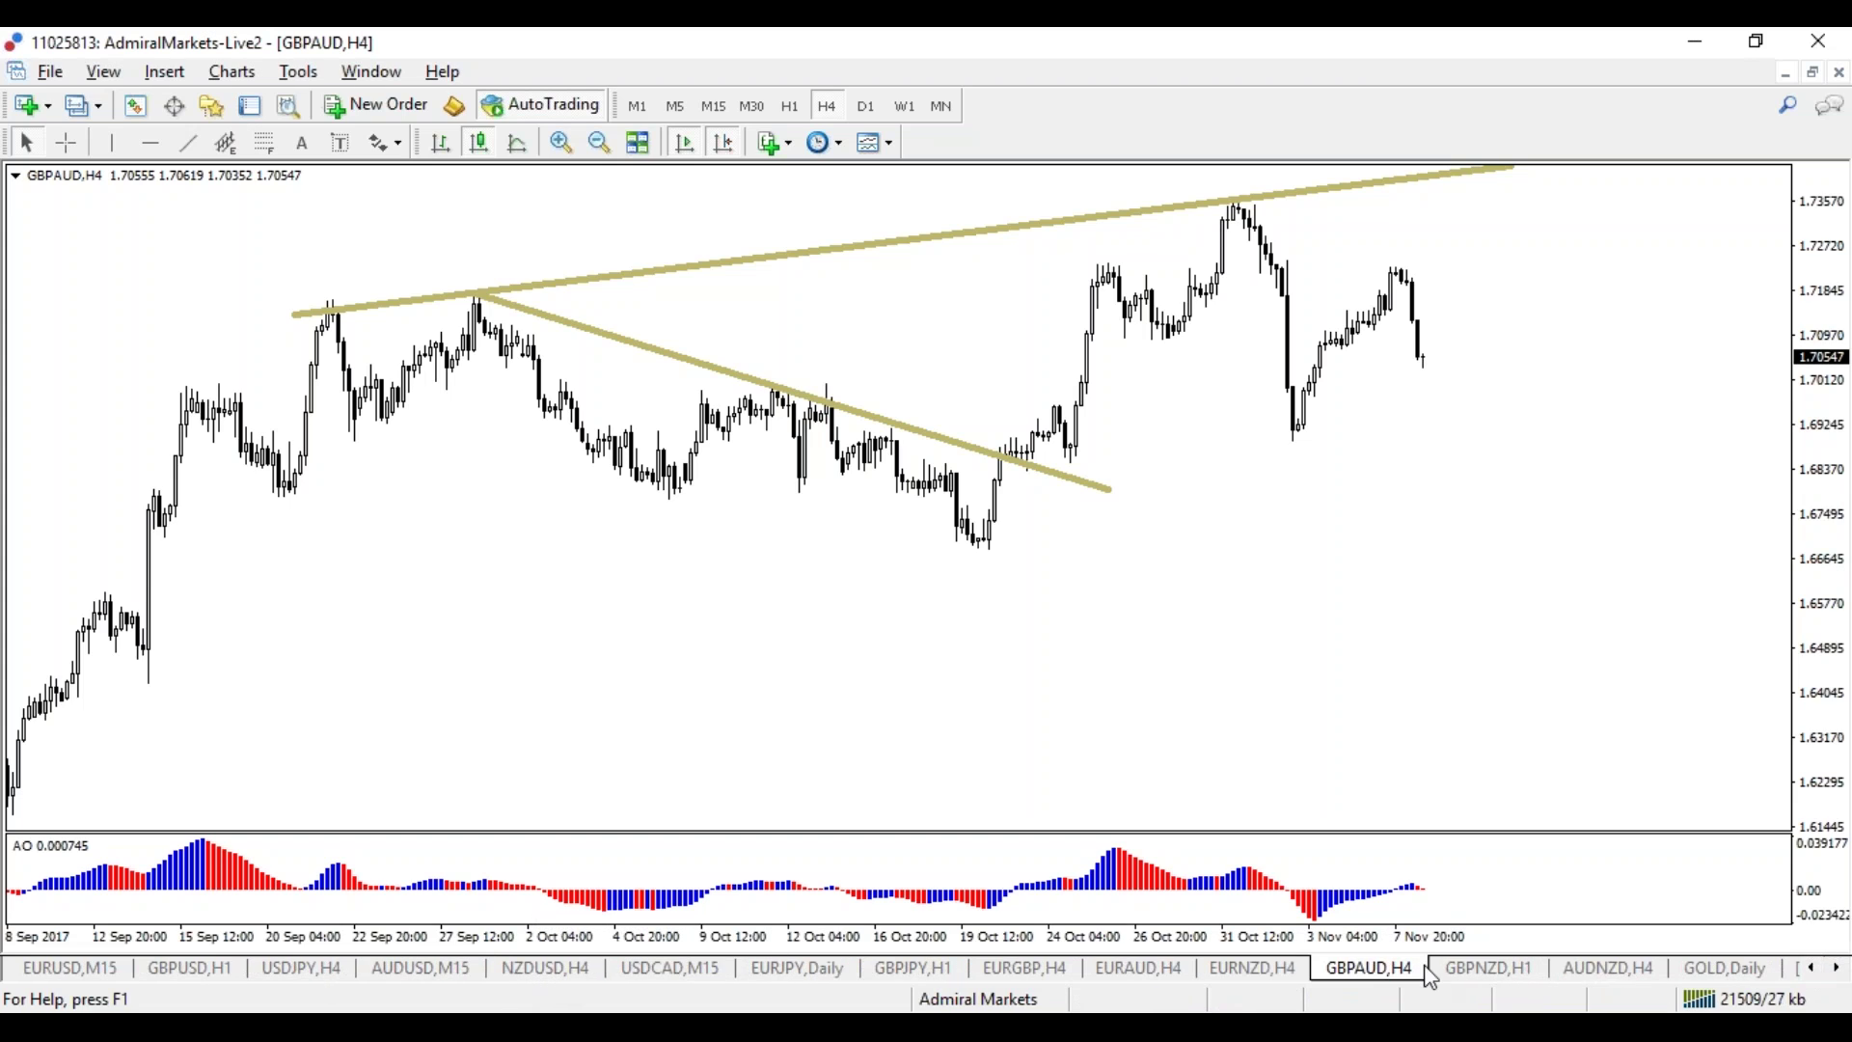
pyautogui.click(79, 974)
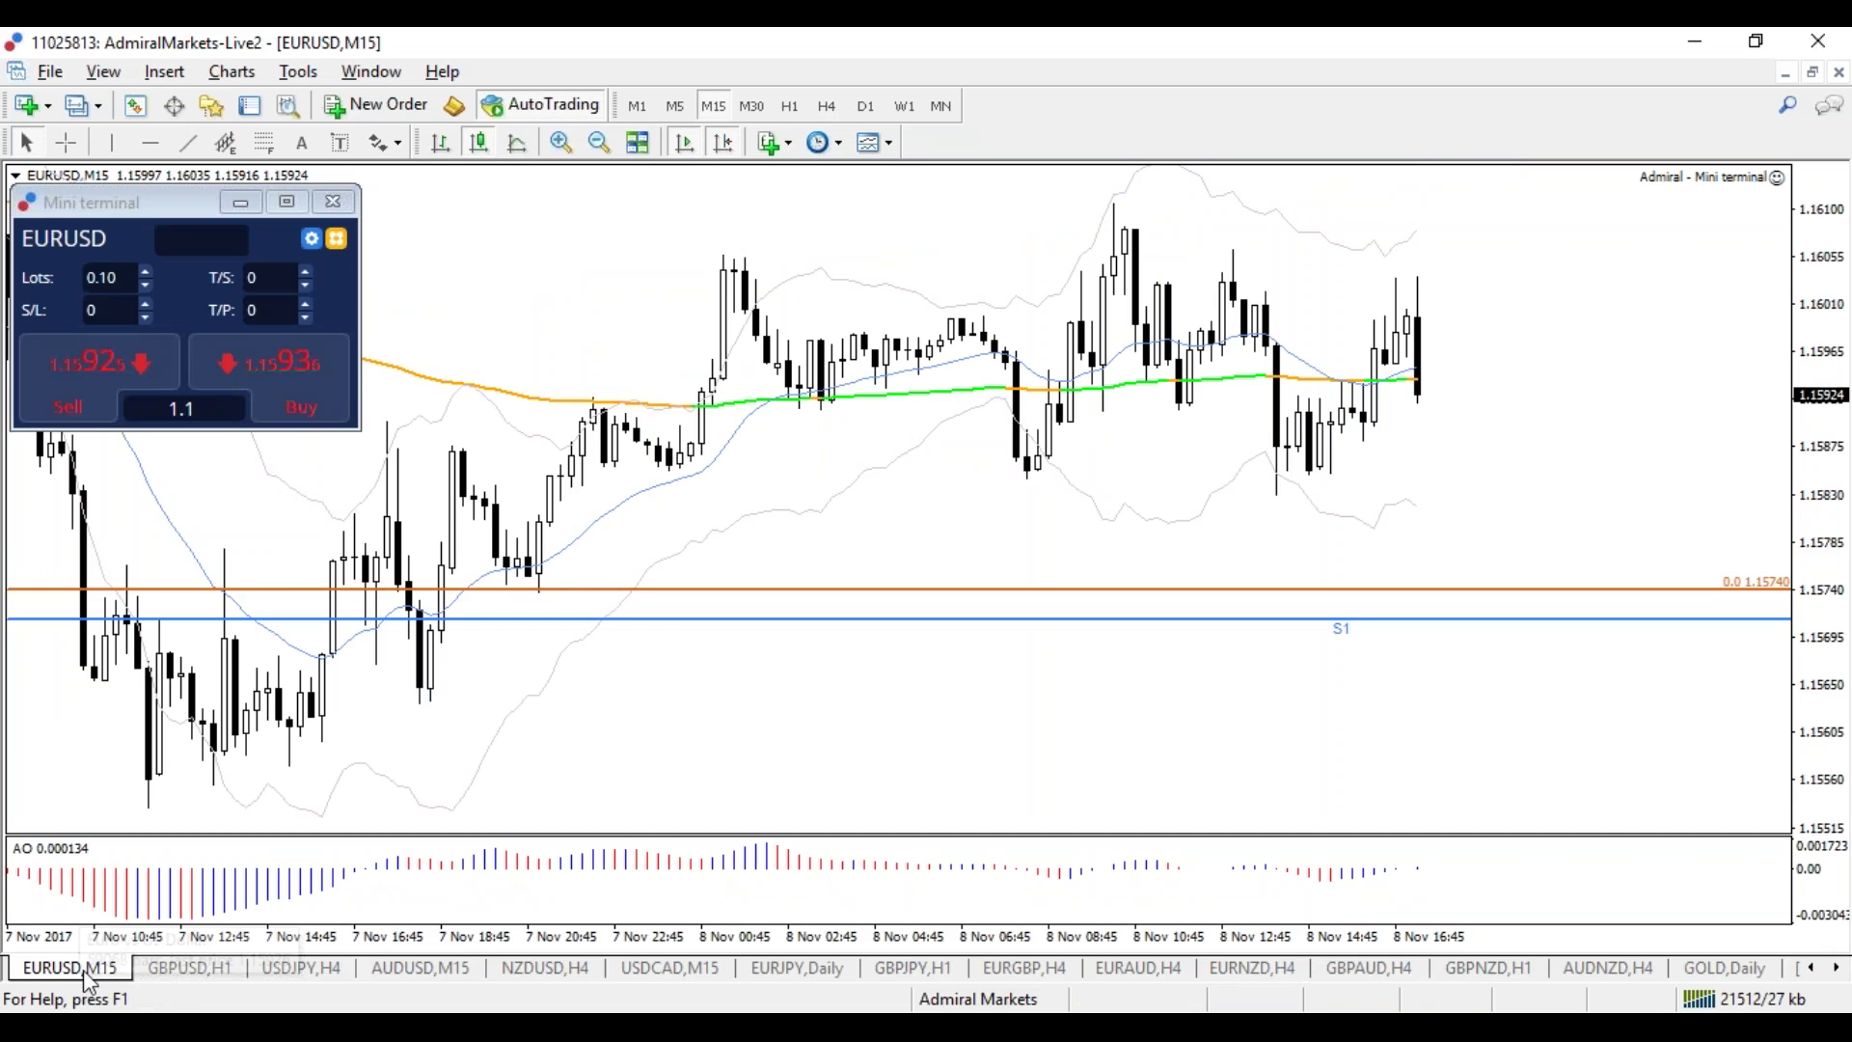
pyautogui.click(827, 106)
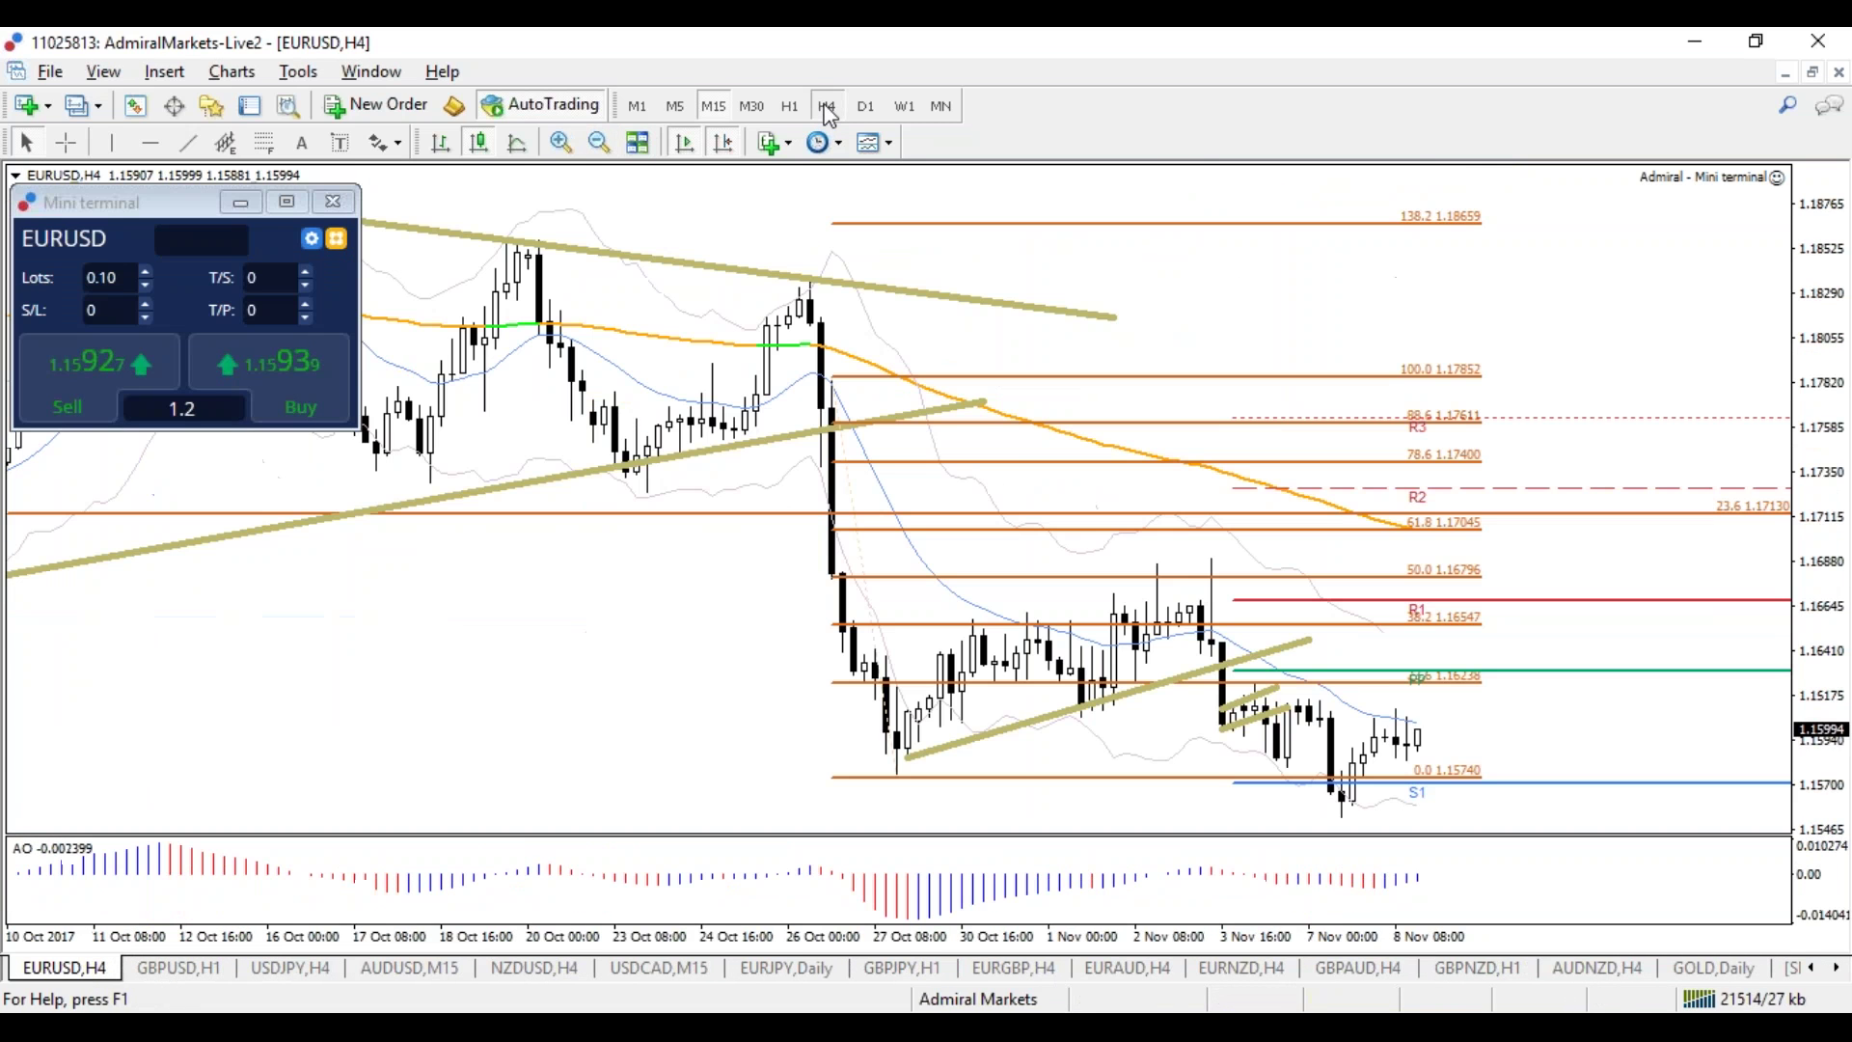
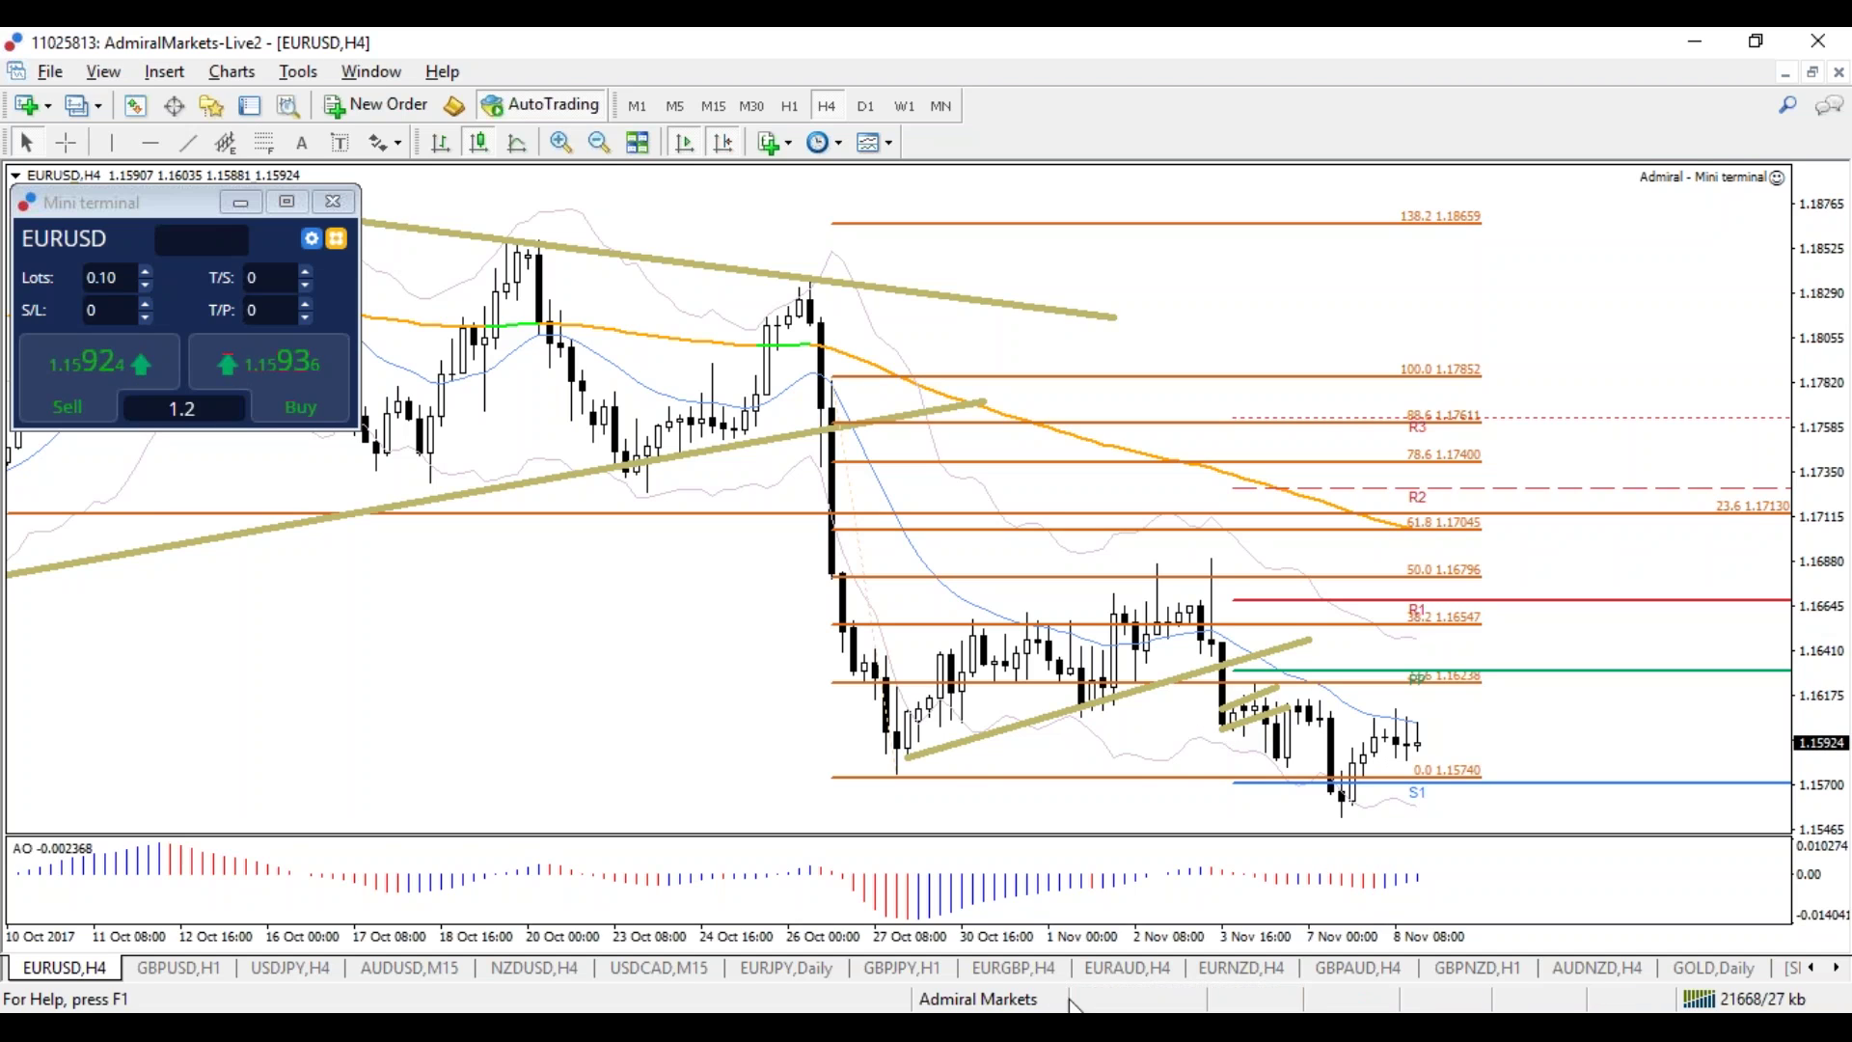
# Step: View the EURAUD H4 chart and look through the other open charts
pyautogui.click(1105, 972)
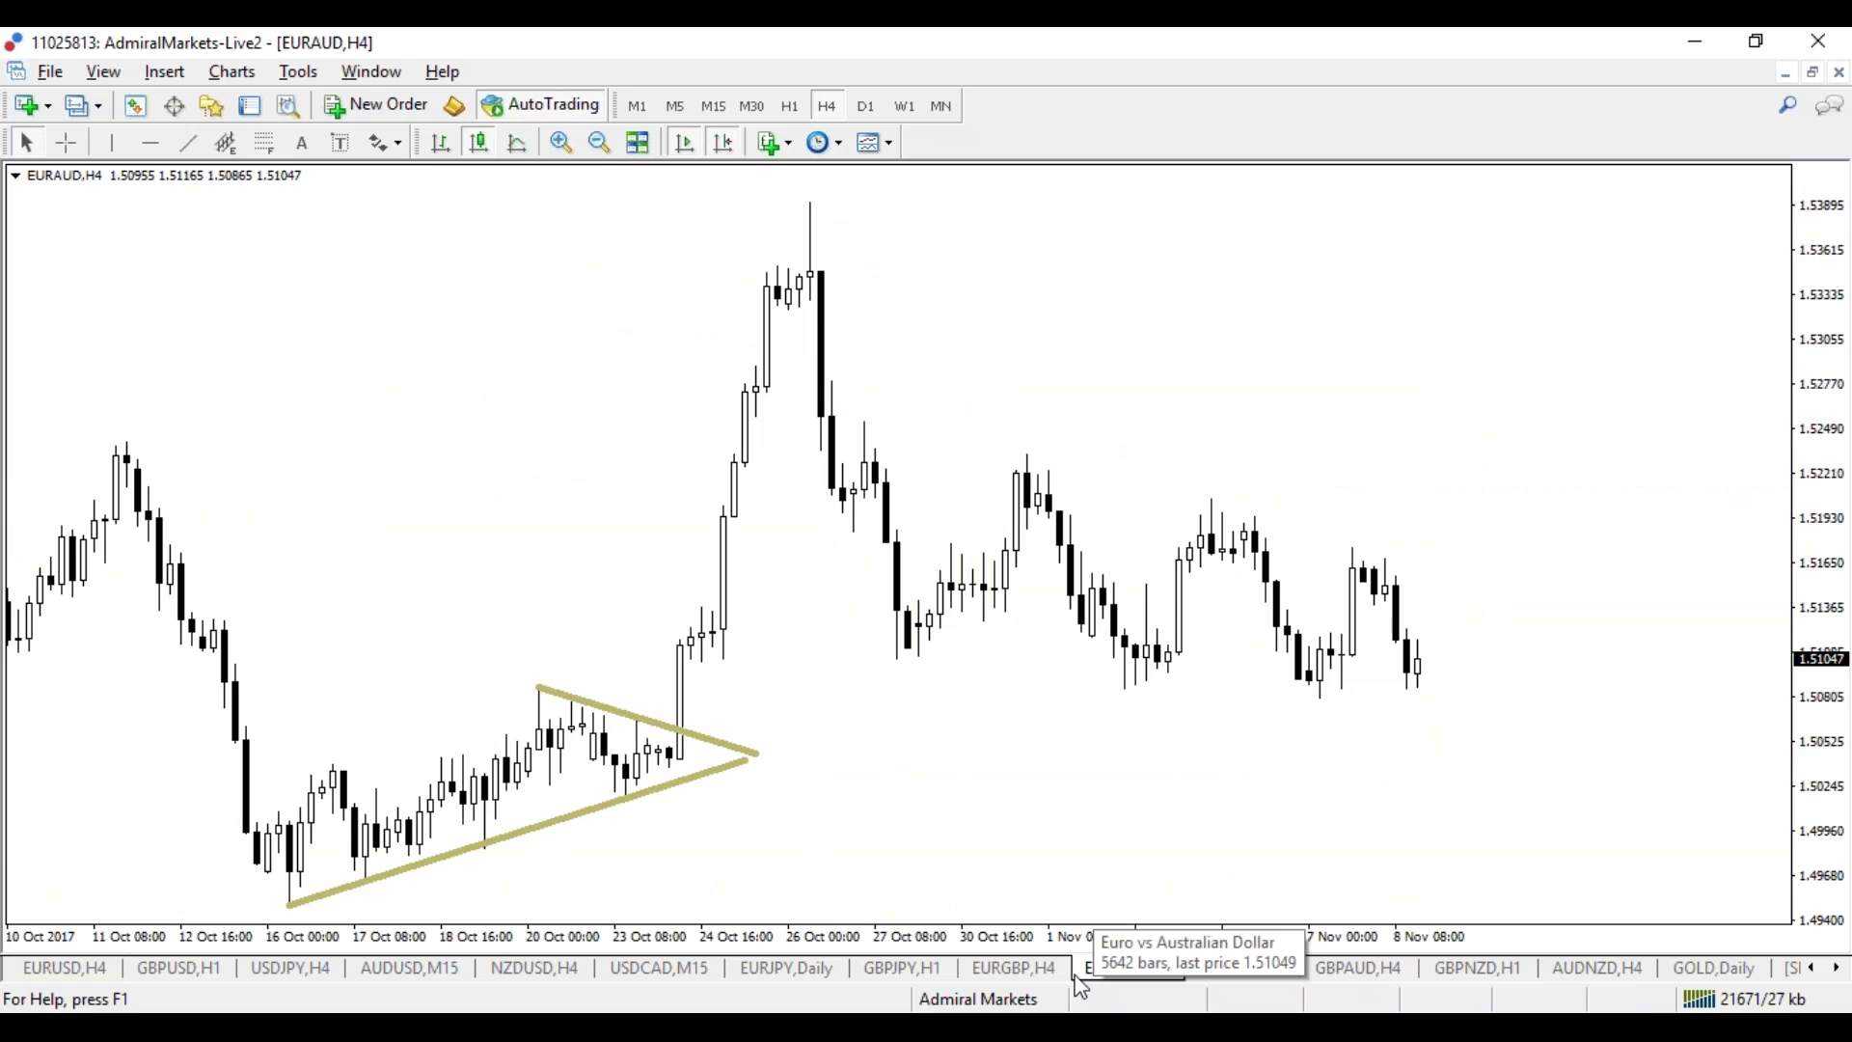
pyautogui.click(1835, 968)
pyautogui.click(1835, 968)
pyautogui.click(1833, 974)
pyautogui.click(1833, 974)
pyautogui.click(1832, 974)
pyautogui.click(1832, 974)
pyautogui.click(1833, 974)
pyautogui.click(1833, 974)
pyautogui.click(1832, 974)
pyautogui.click(1813, 969)
pyautogui.click(1813, 970)
pyautogui.click(1813, 969)
pyautogui.click(1813, 969)
pyautogui.click(1813, 969)
pyautogui.click(1813, 969)
pyautogui.click(1813, 969)
pyautogui.click(1813, 969)
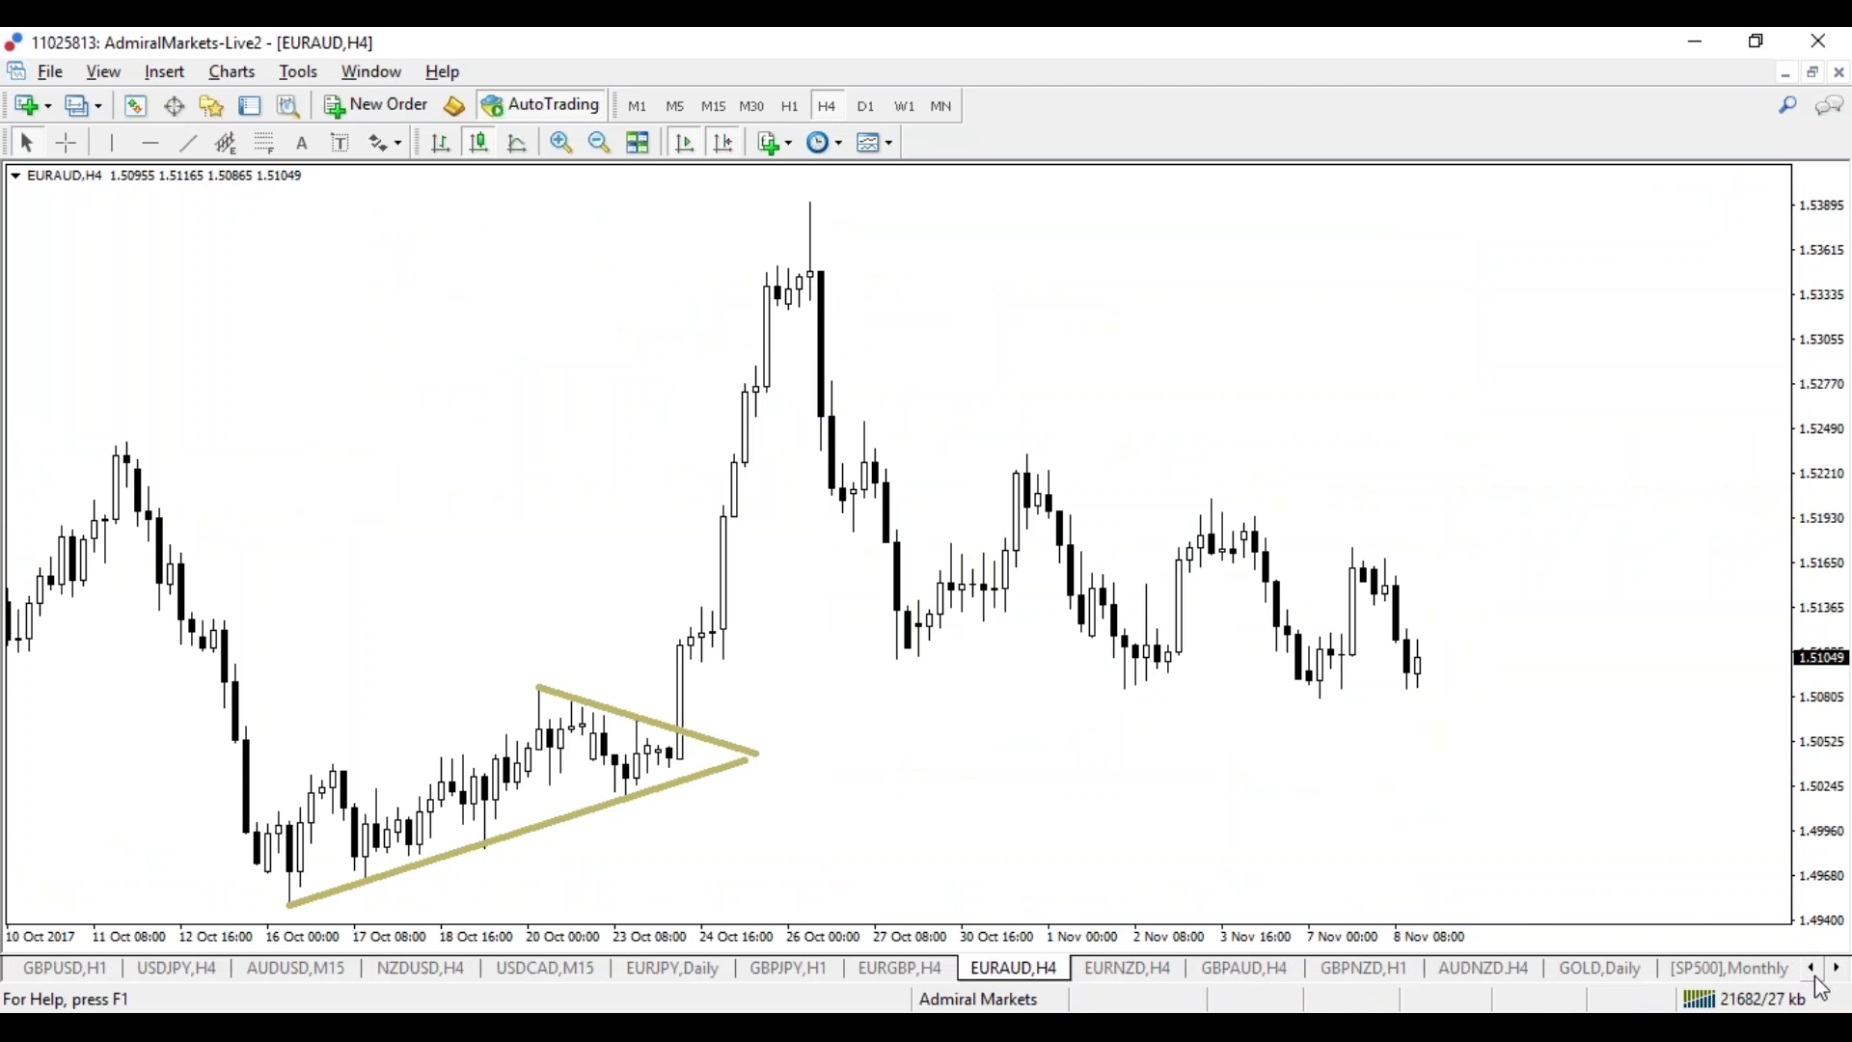
# Step: Return to the AUDJPY chart
pyautogui.click(1837, 972)
pyautogui.click(1837, 973)
pyautogui.click(1837, 972)
pyautogui.click(1837, 972)
pyautogui.click(1837, 970)
pyautogui.click(1837, 969)
pyautogui.click(1838, 969)
pyautogui.click(1837, 969)
pyautogui.click(1837, 969)
pyautogui.click(1838, 969)
pyautogui.click(1837, 969)
pyautogui.click(1837, 969)
pyautogui.click(1837, 970)
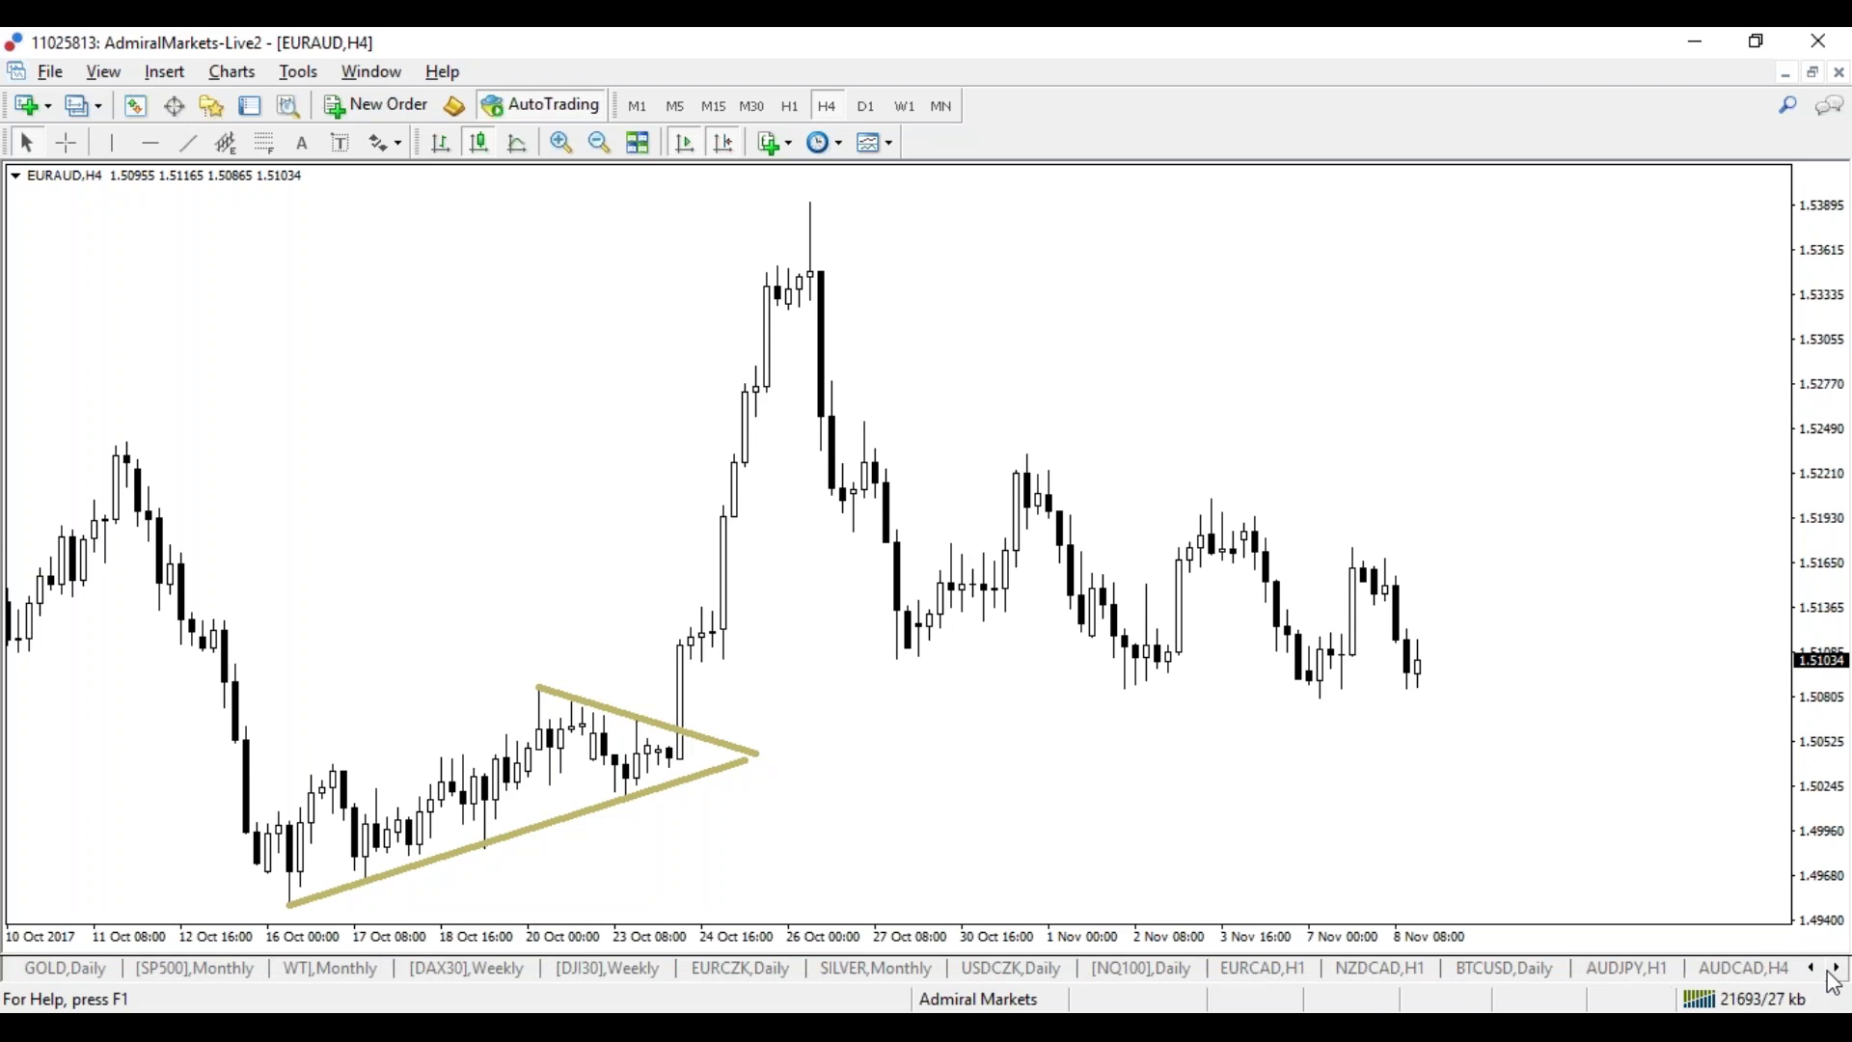
pyautogui.click(1630, 968)
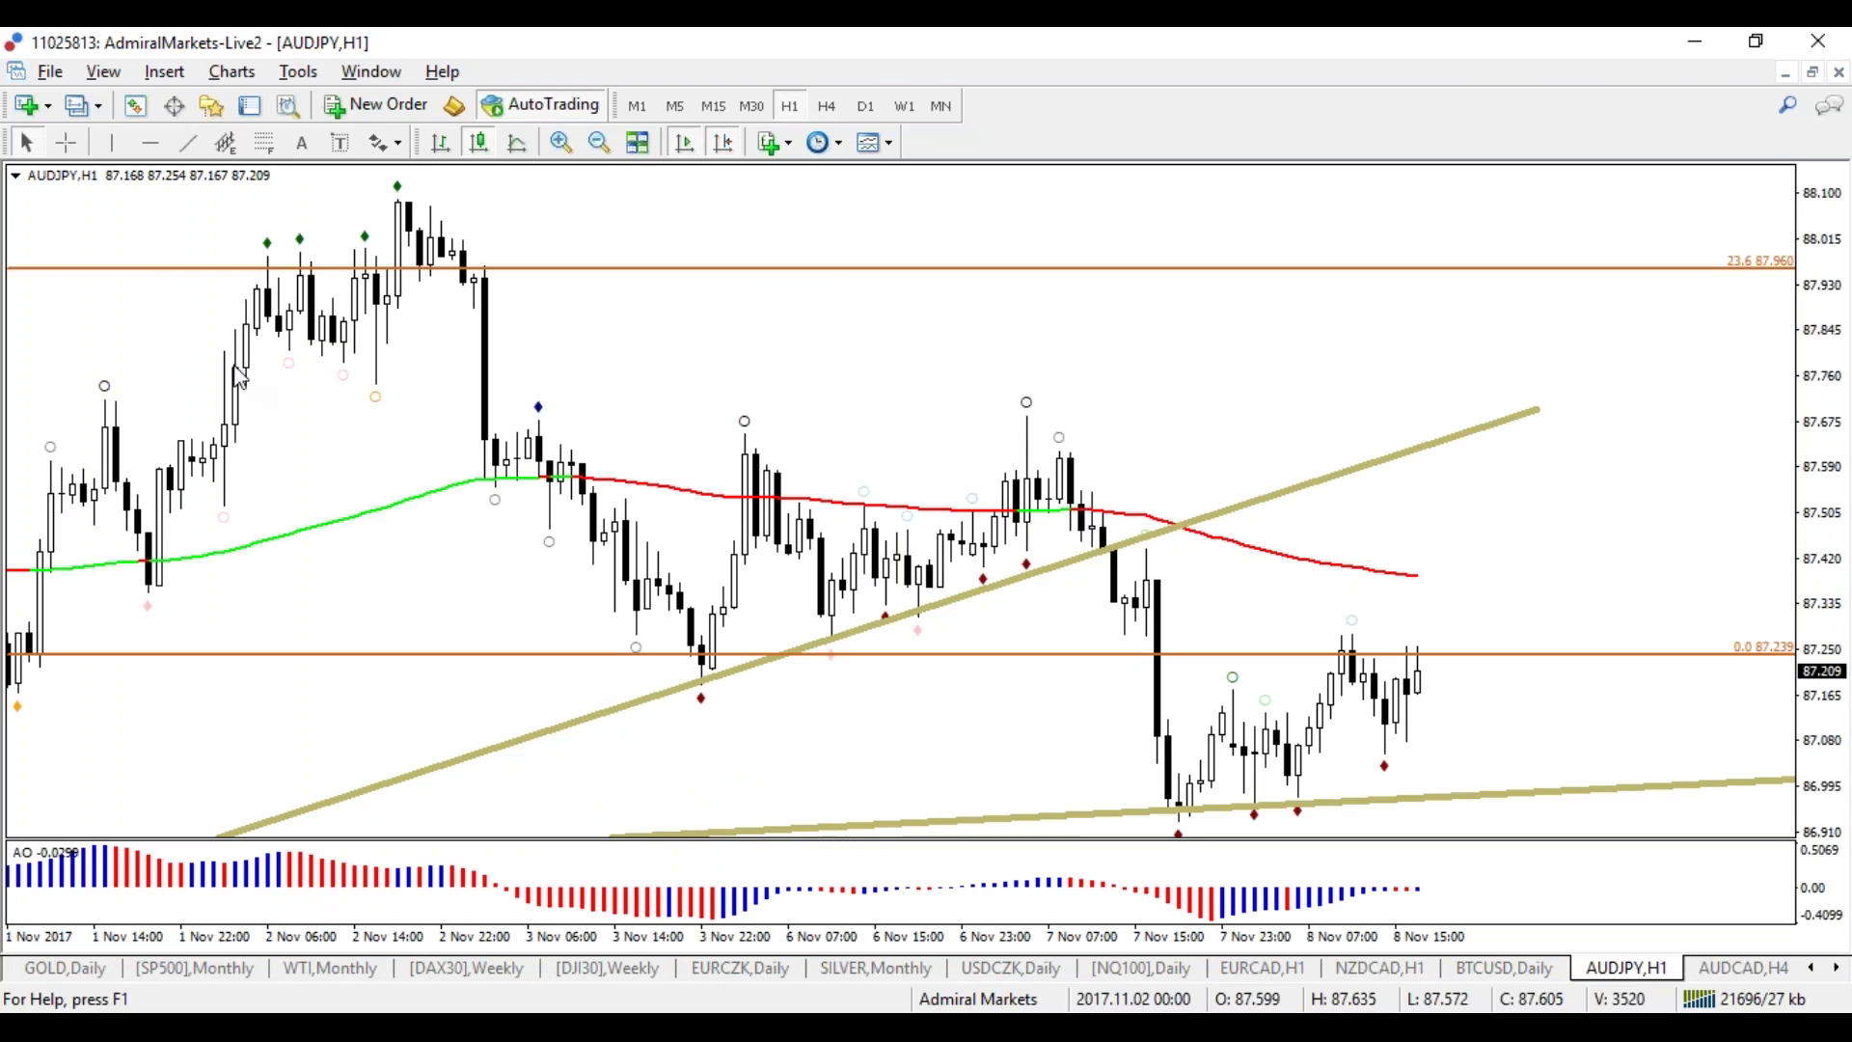
# Step: Examine the 7 and 8 November AUDJPY lows against the rising trend line on H4 and H1 with the crosshair
pyautogui.click(827, 107)
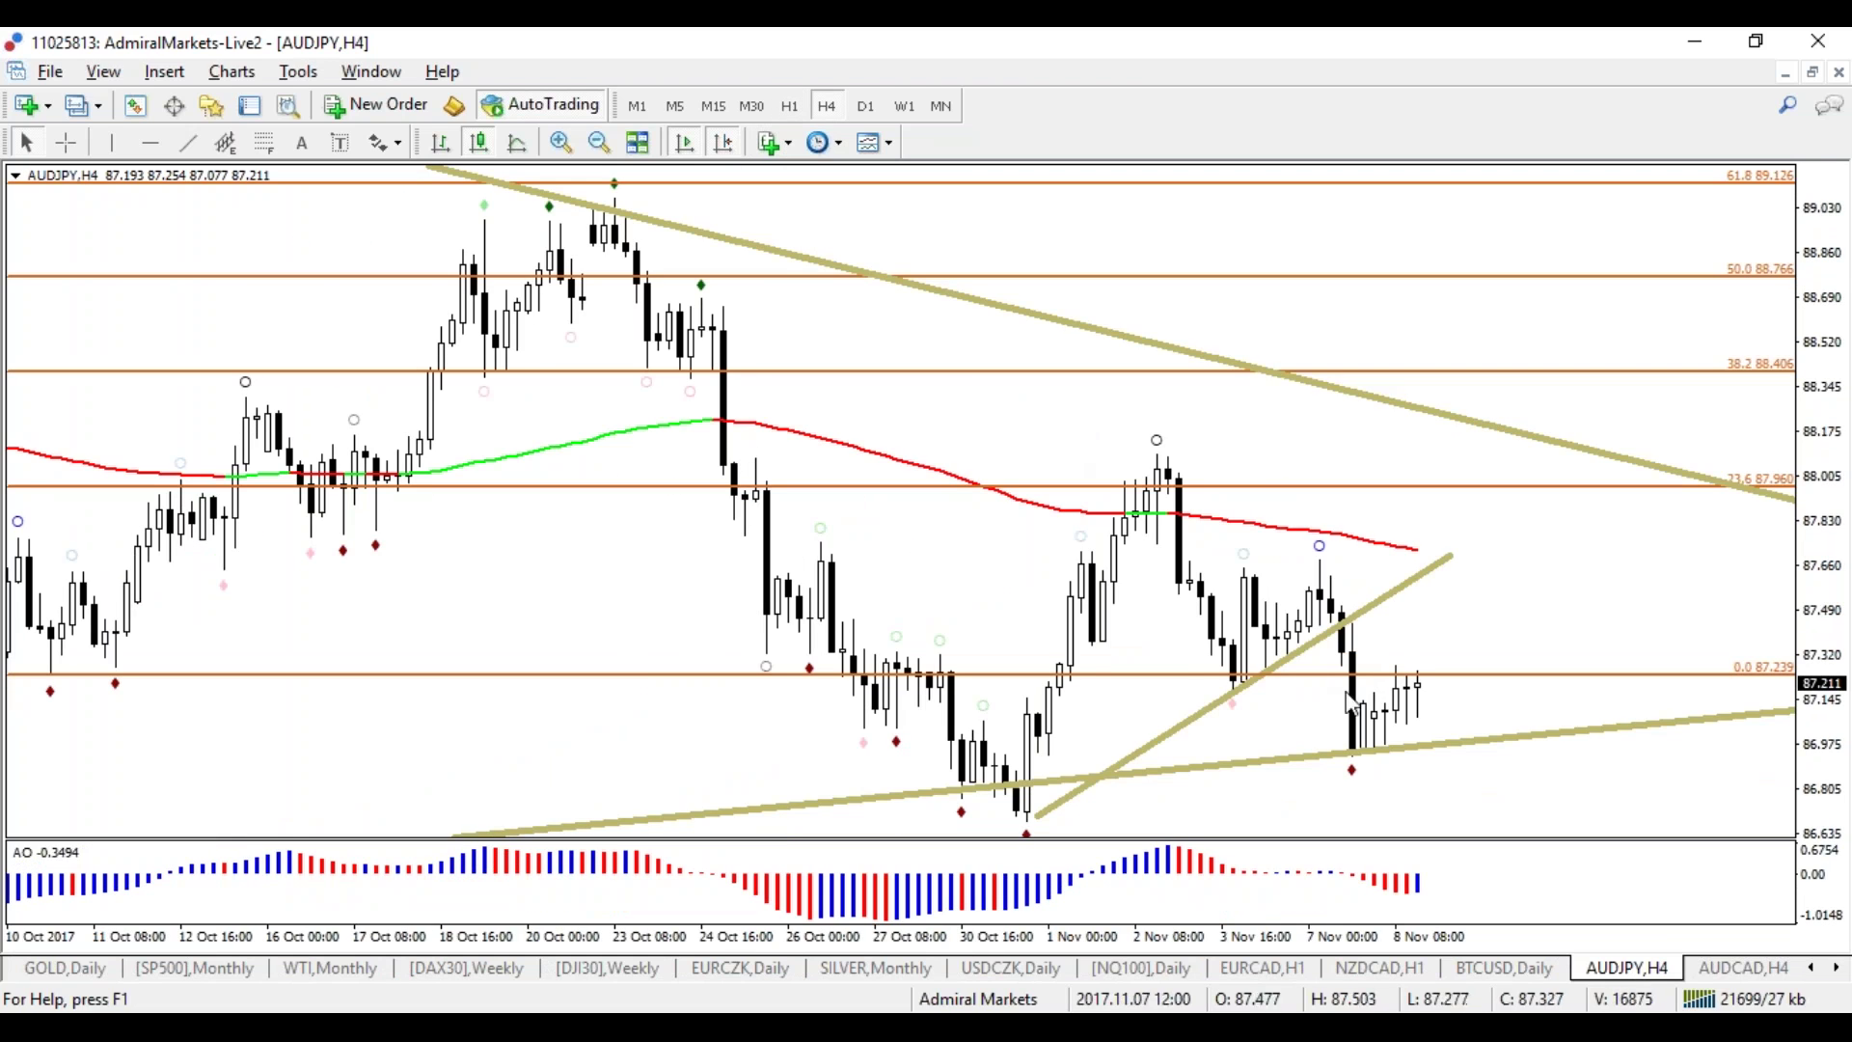
pyautogui.click(65, 142)
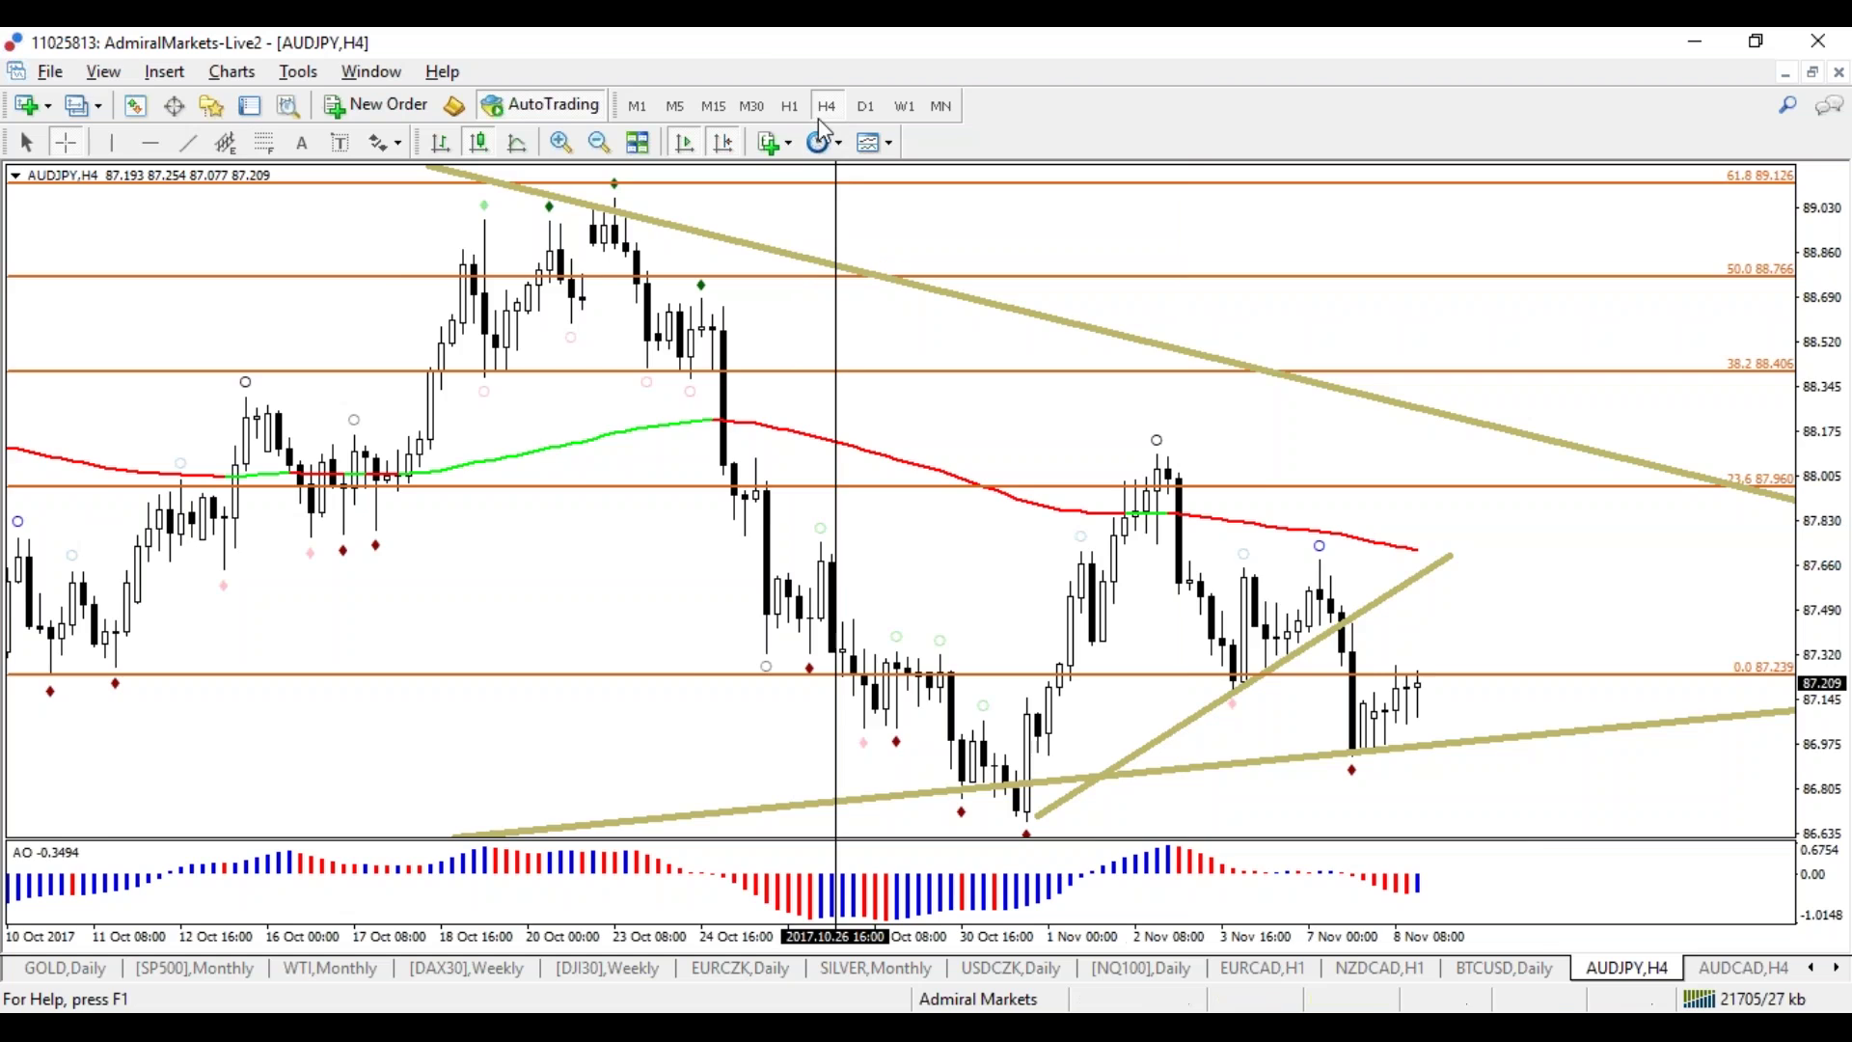
pyautogui.click(790, 106)
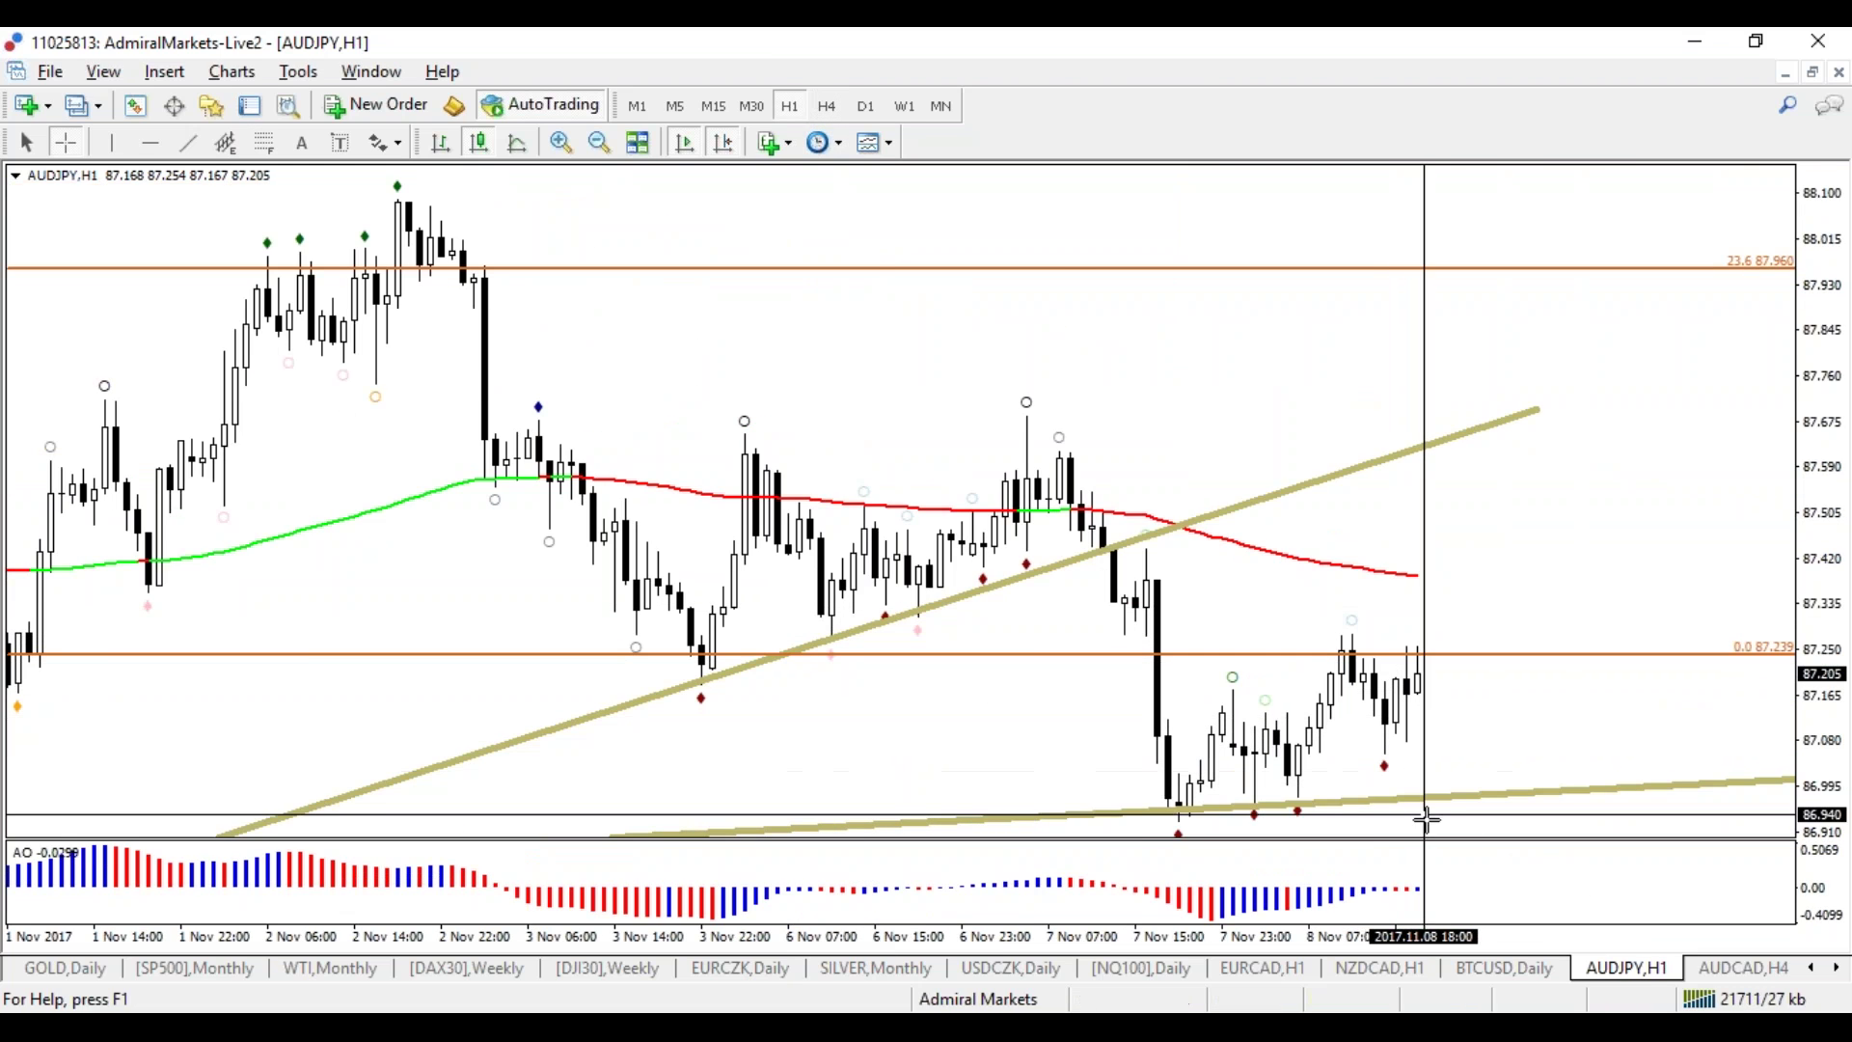
# Step: Switch AUDJPY to Daily and enlarge the candles so the chart reaches back to 10 August
pyautogui.click(865, 106)
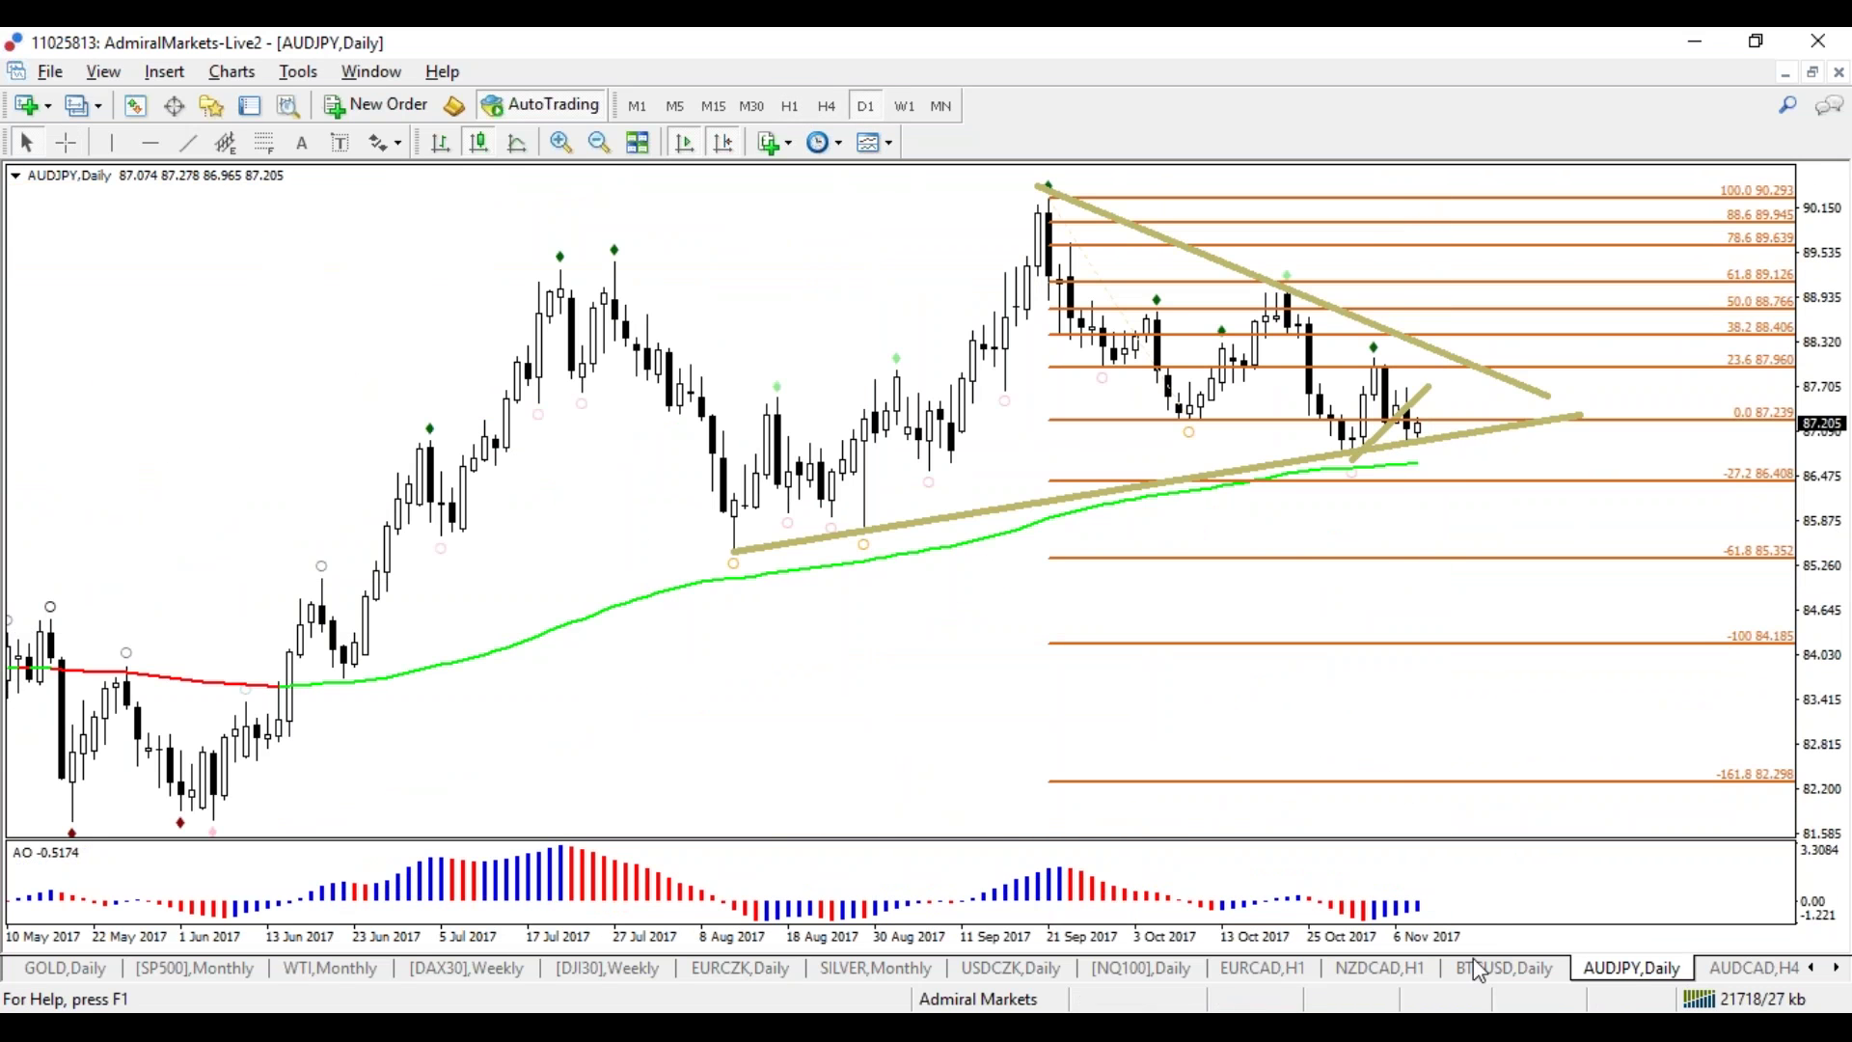
pyautogui.press('+')
pyautogui.press('+')
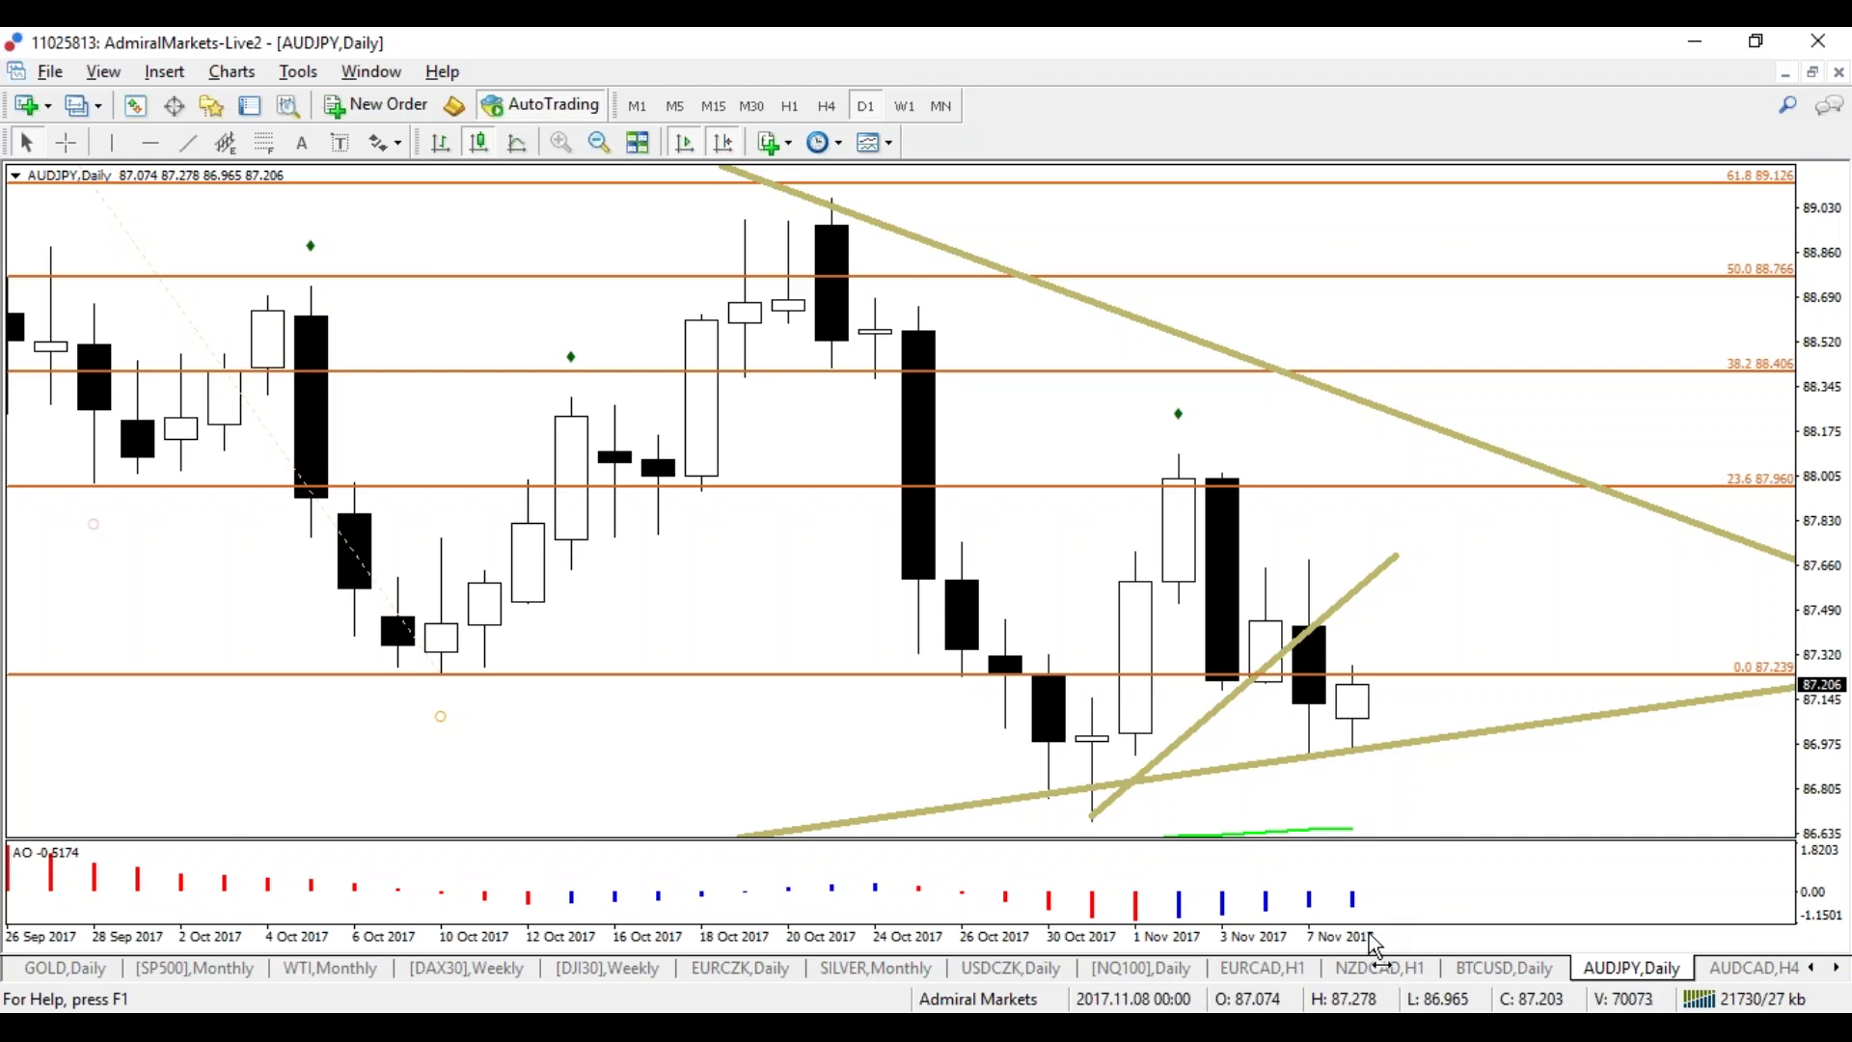
pyautogui.moveTo(1364, 938); pyautogui.dragTo(1355, 940)
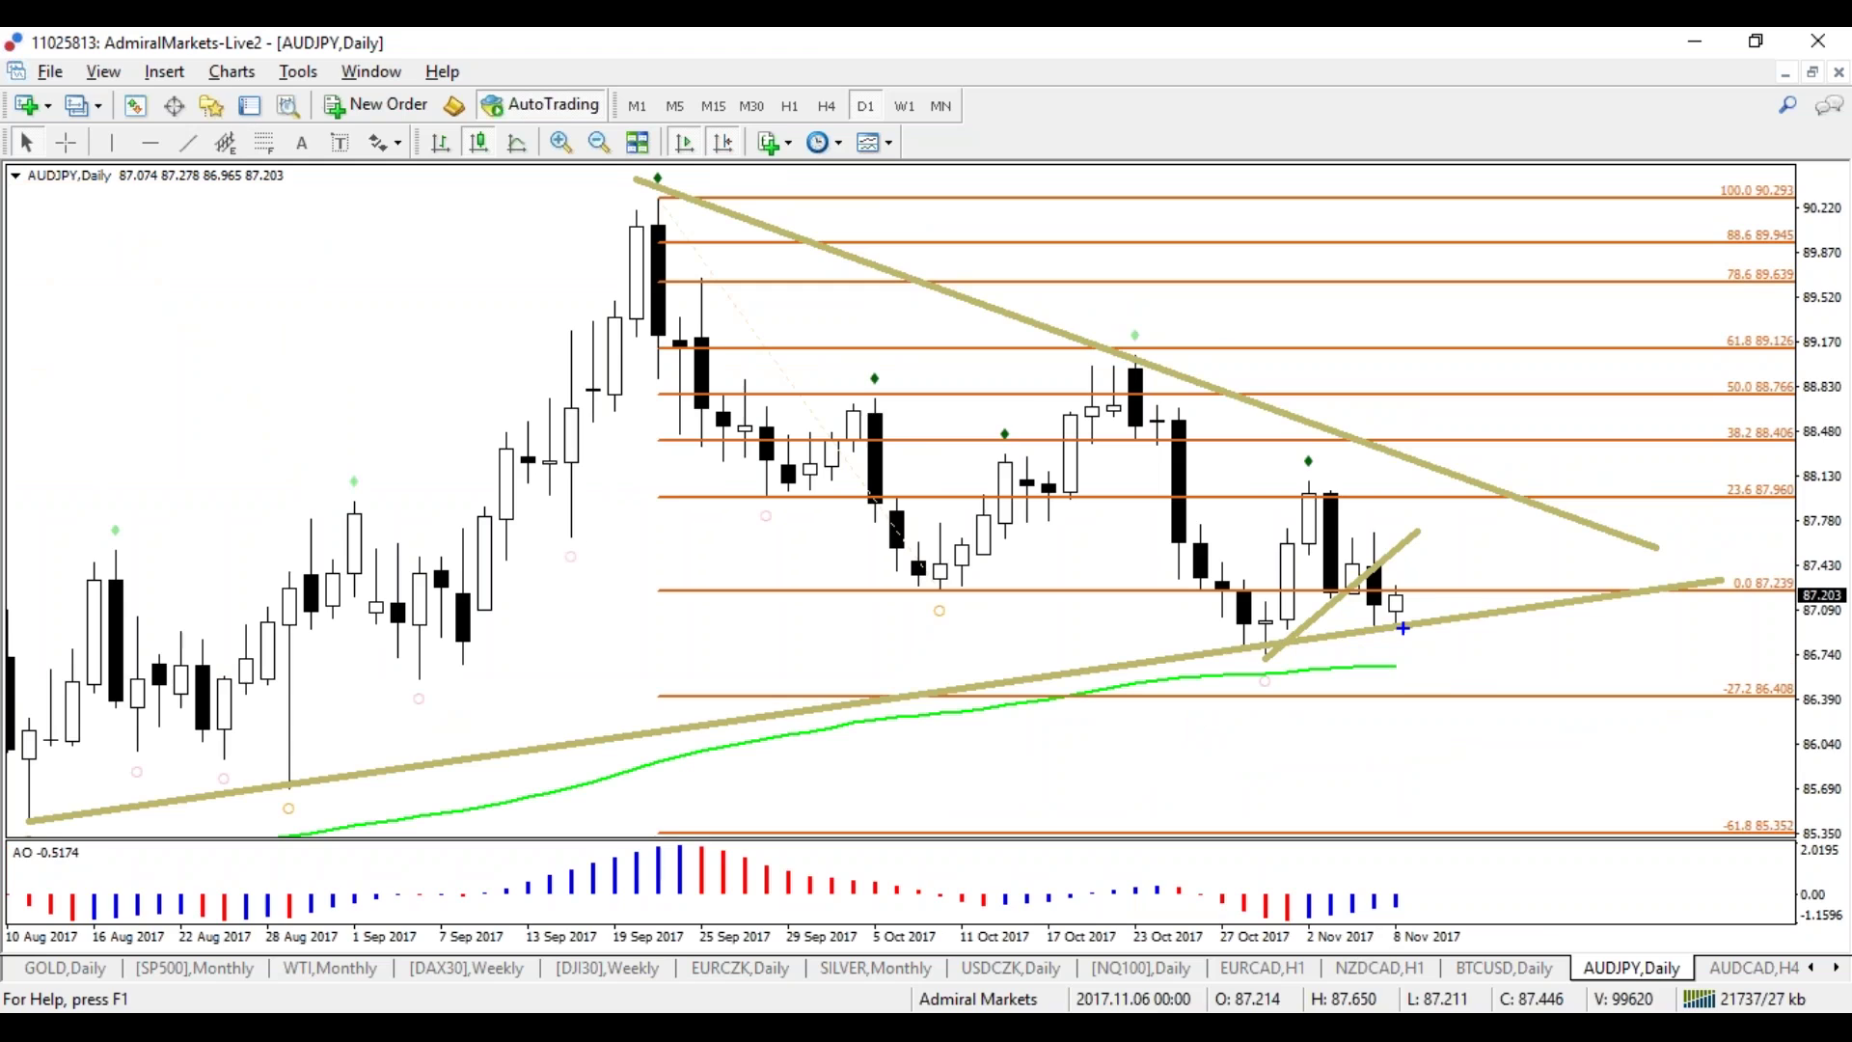
# Step: Sketch a blue bounce from the AUDJPY rising trend line, circle the 23.6 resistance, sketch a red downward breakout arrow, and clear the sketches
pyautogui.moveTo(1402, 610); pyautogui.dragTo(1477, 522)
pyautogui.moveTo(1268, 495)
pyautogui.mouseDown()
pyautogui.moveTo(1495, 470)
pyautogui.moveTo(1283, 476)
pyautogui.moveTo(1543, 488)
pyautogui.mouseUp()
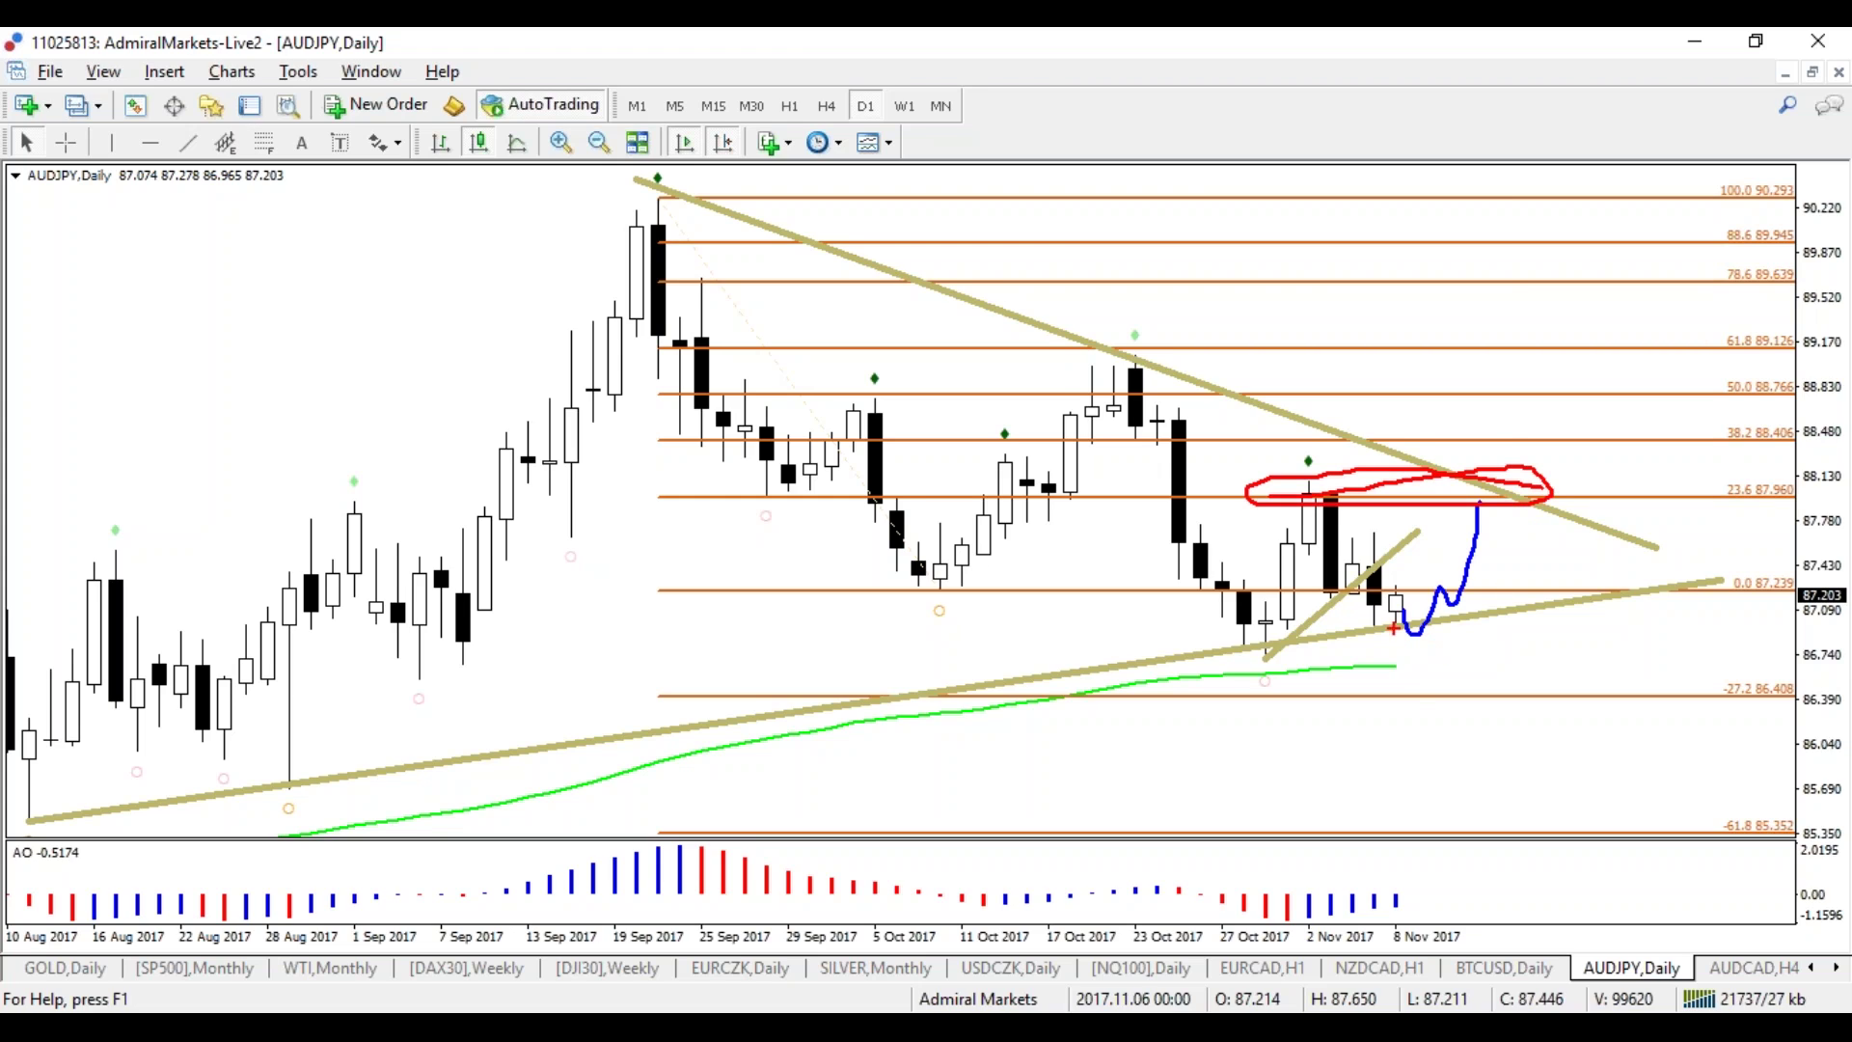
pyautogui.moveTo(1397, 621)
pyautogui.mouseDown()
pyautogui.moveTo(1450, 784)
pyautogui.moveTo(1362, 777)
pyautogui.mouseUp()
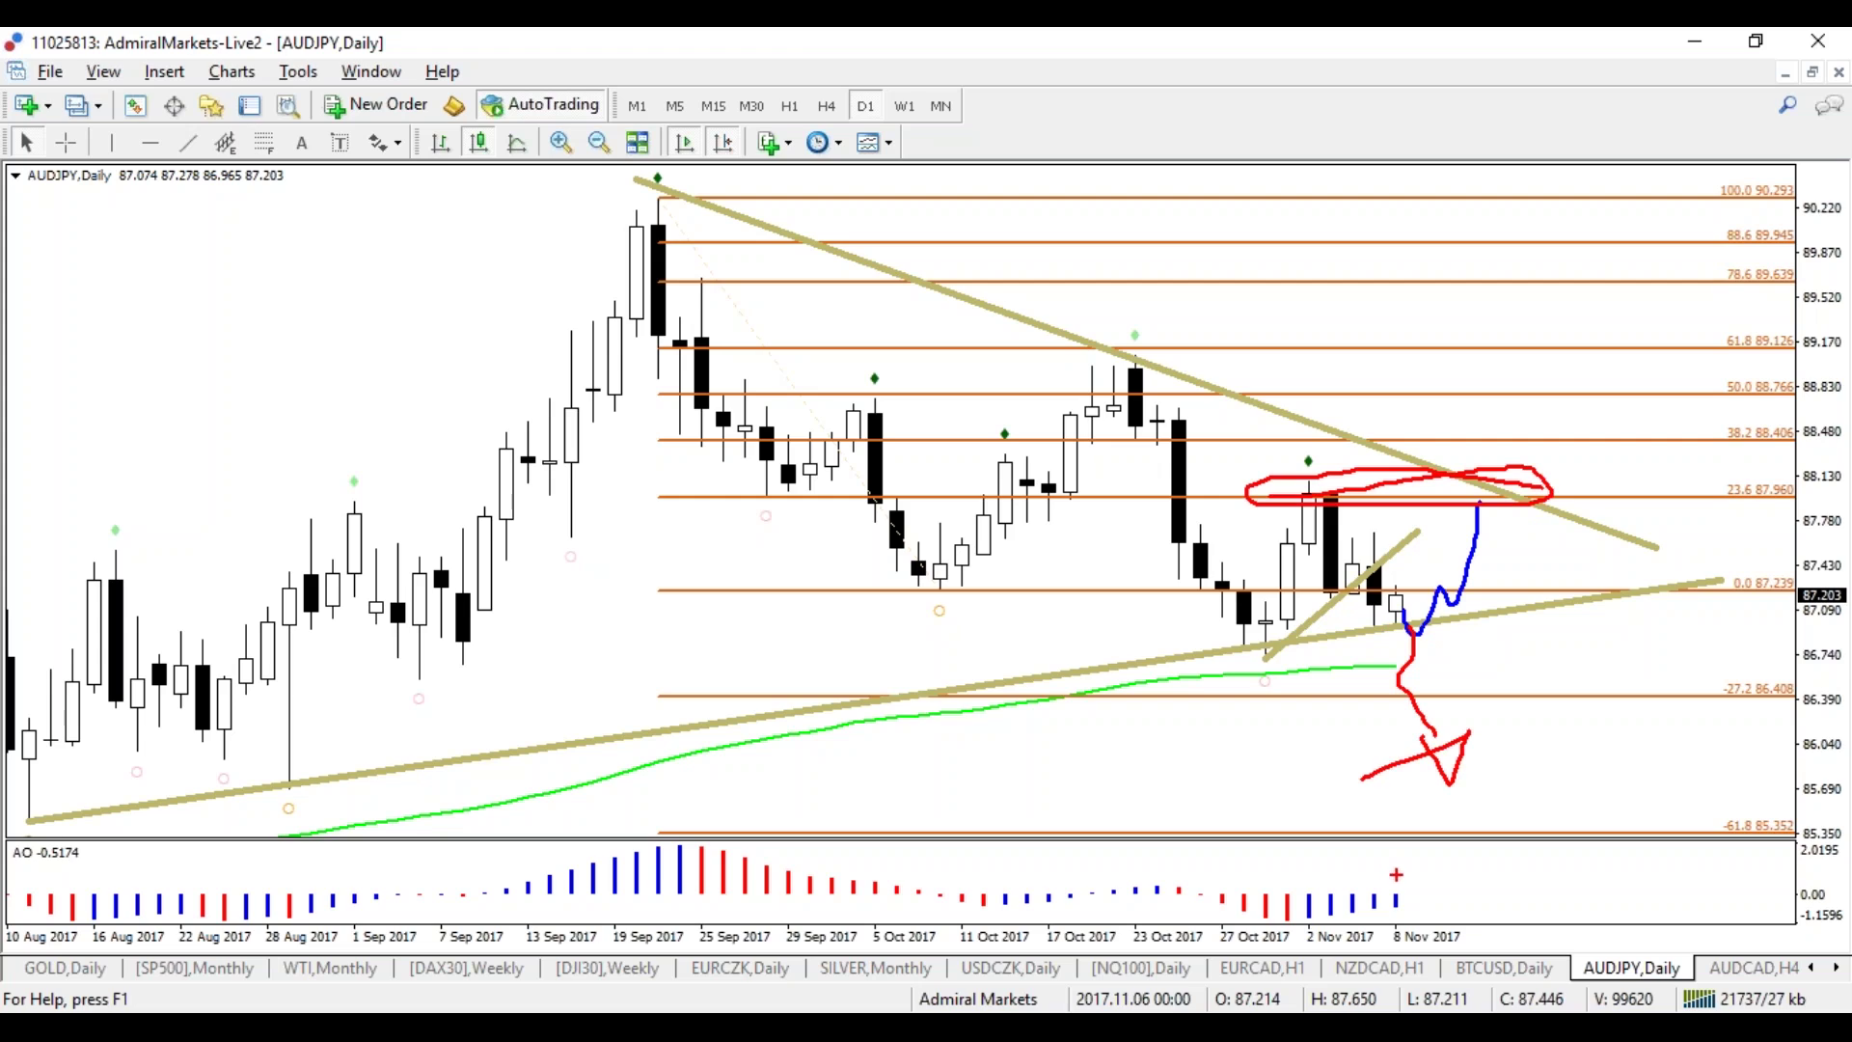
pyautogui.press('Escape')
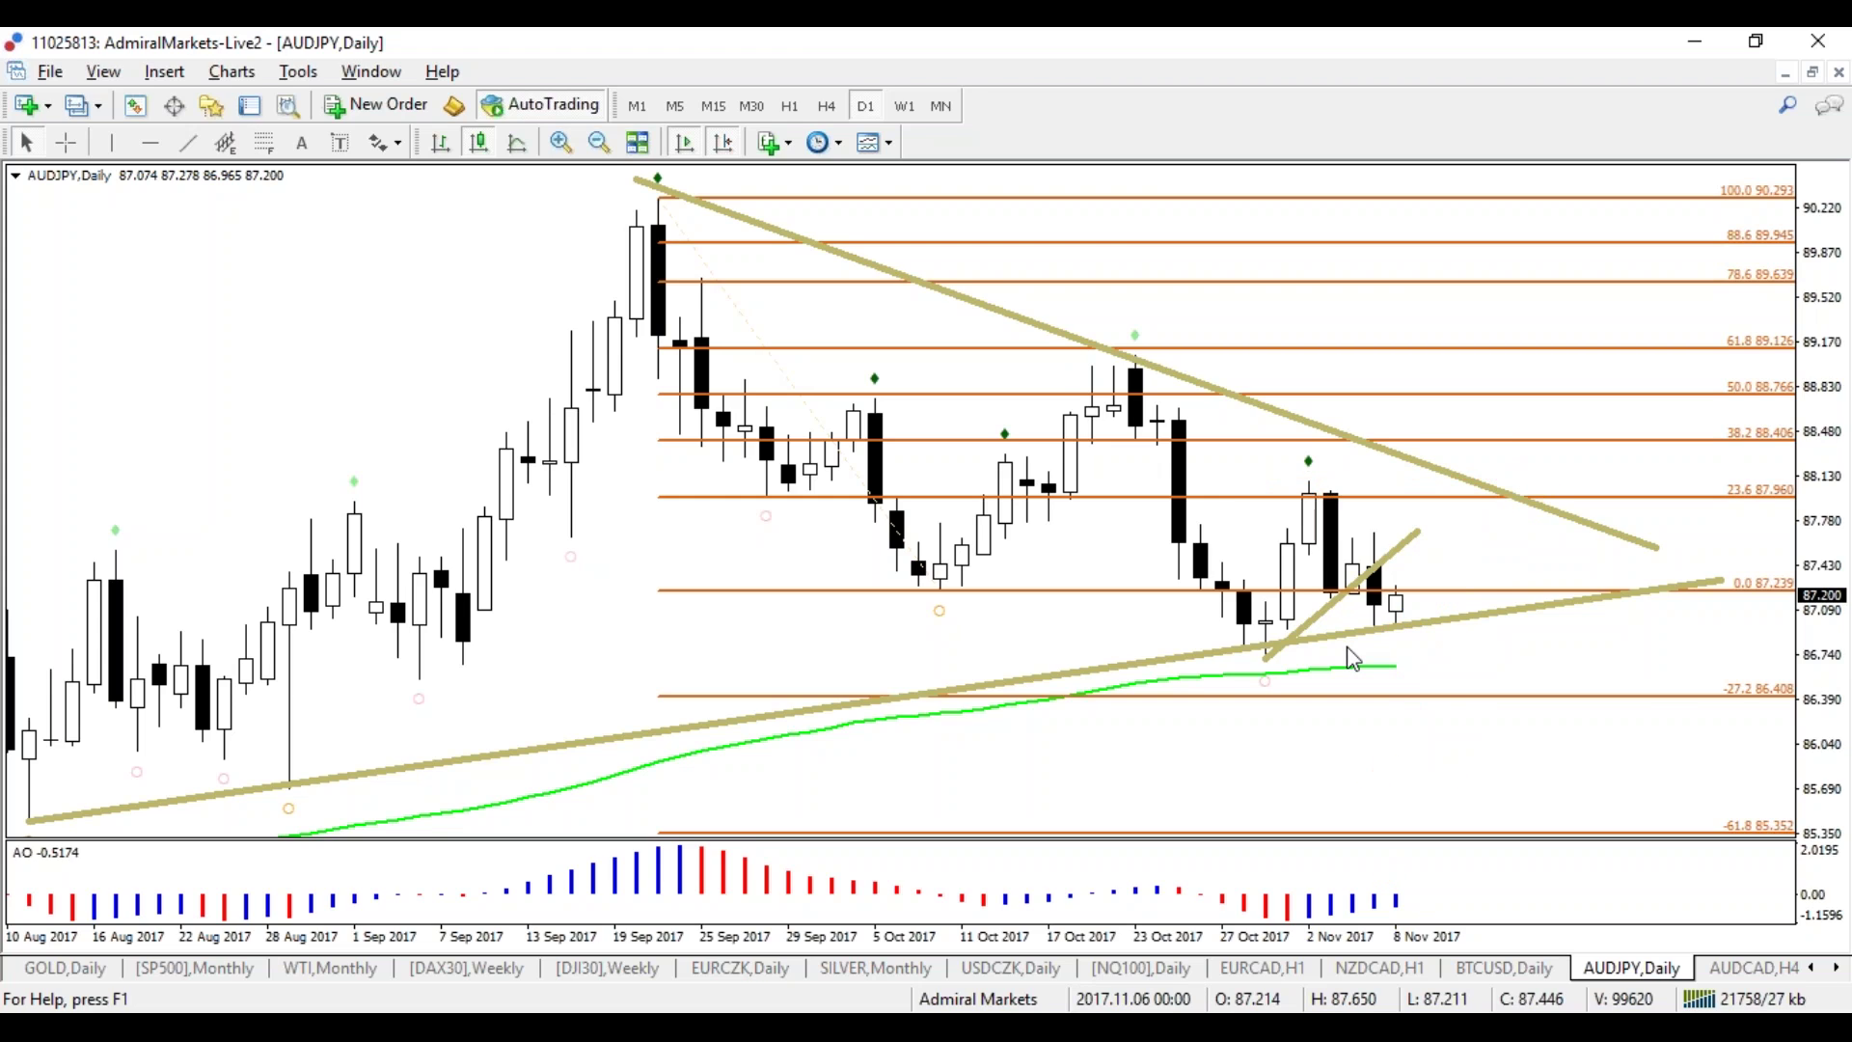
# Step: Return to the EURAUD H4 chart
pyautogui.click(1815, 969)
pyautogui.click(1815, 968)
pyautogui.click(1815, 968)
pyautogui.click(1815, 968)
pyautogui.click(1815, 968)
pyautogui.click(1815, 969)
pyautogui.click(1815, 968)
pyautogui.click(1815, 968)
pyautogui.click(1815, 968)
pyautogui.click(1815, 968)
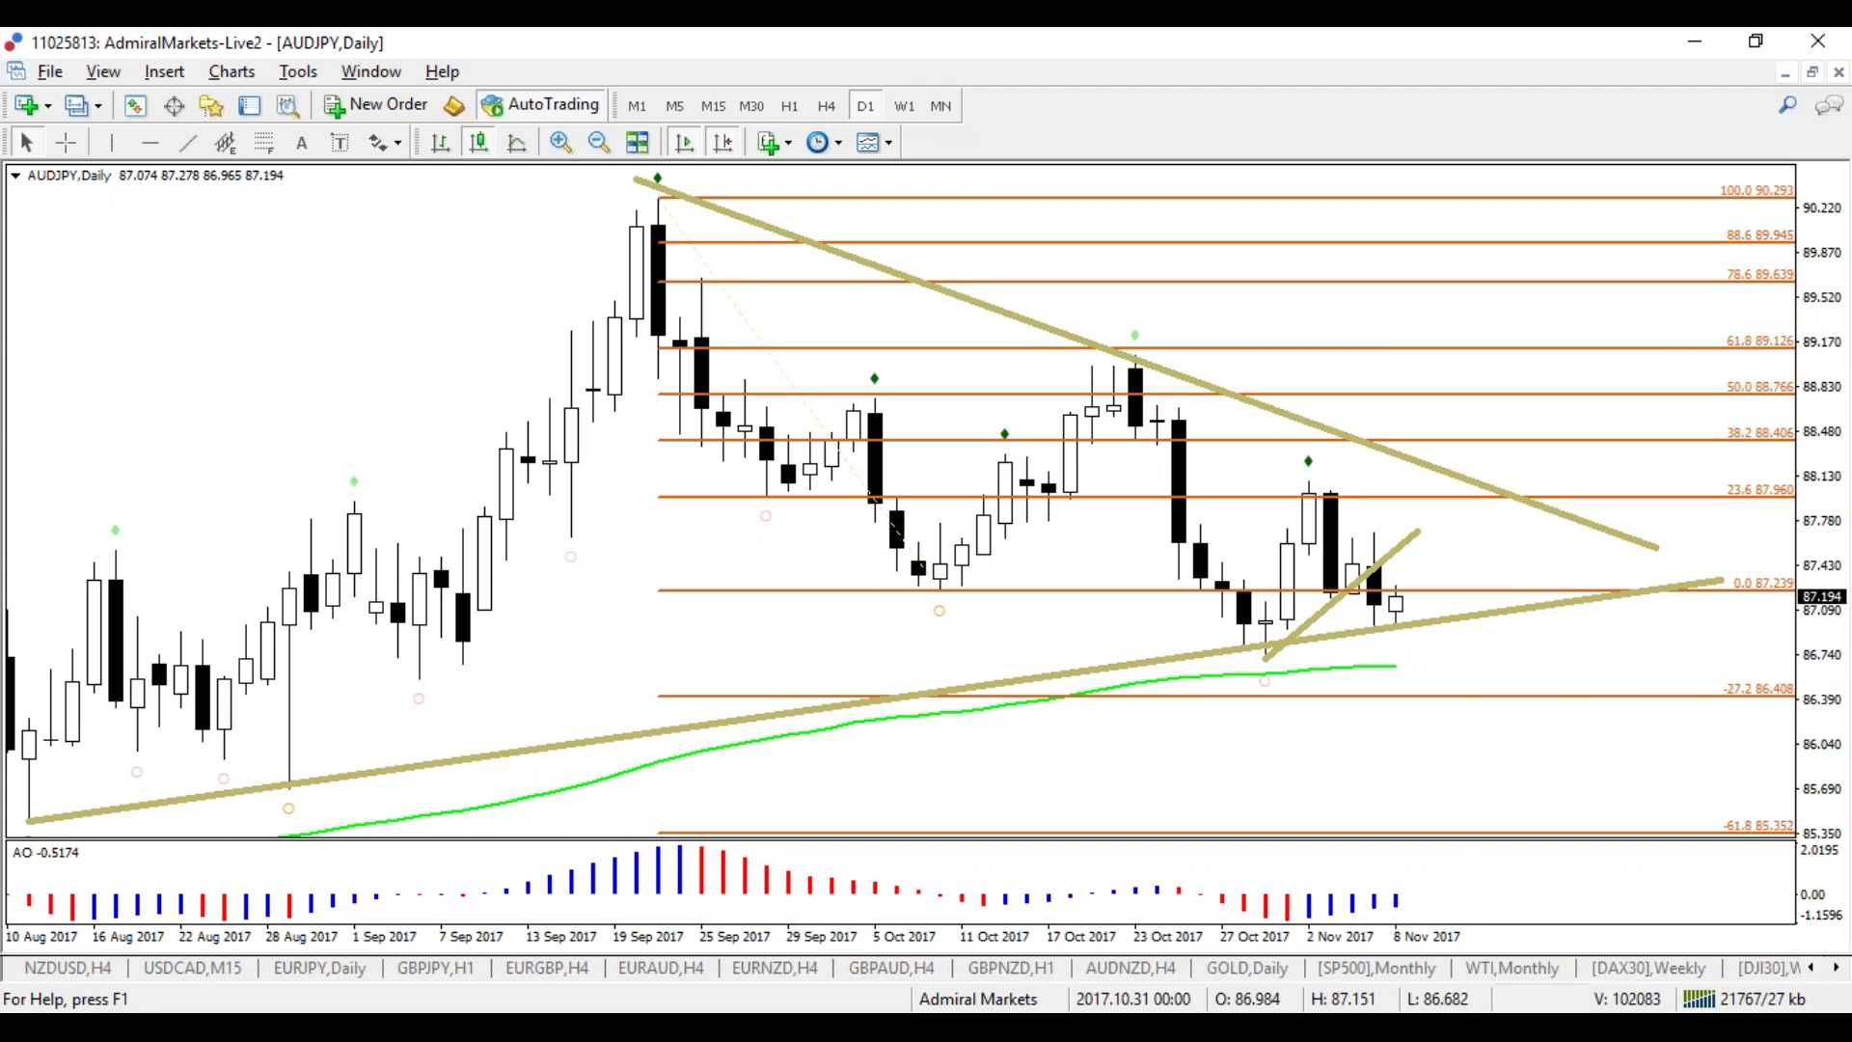
pyautogui.click(661, 969)
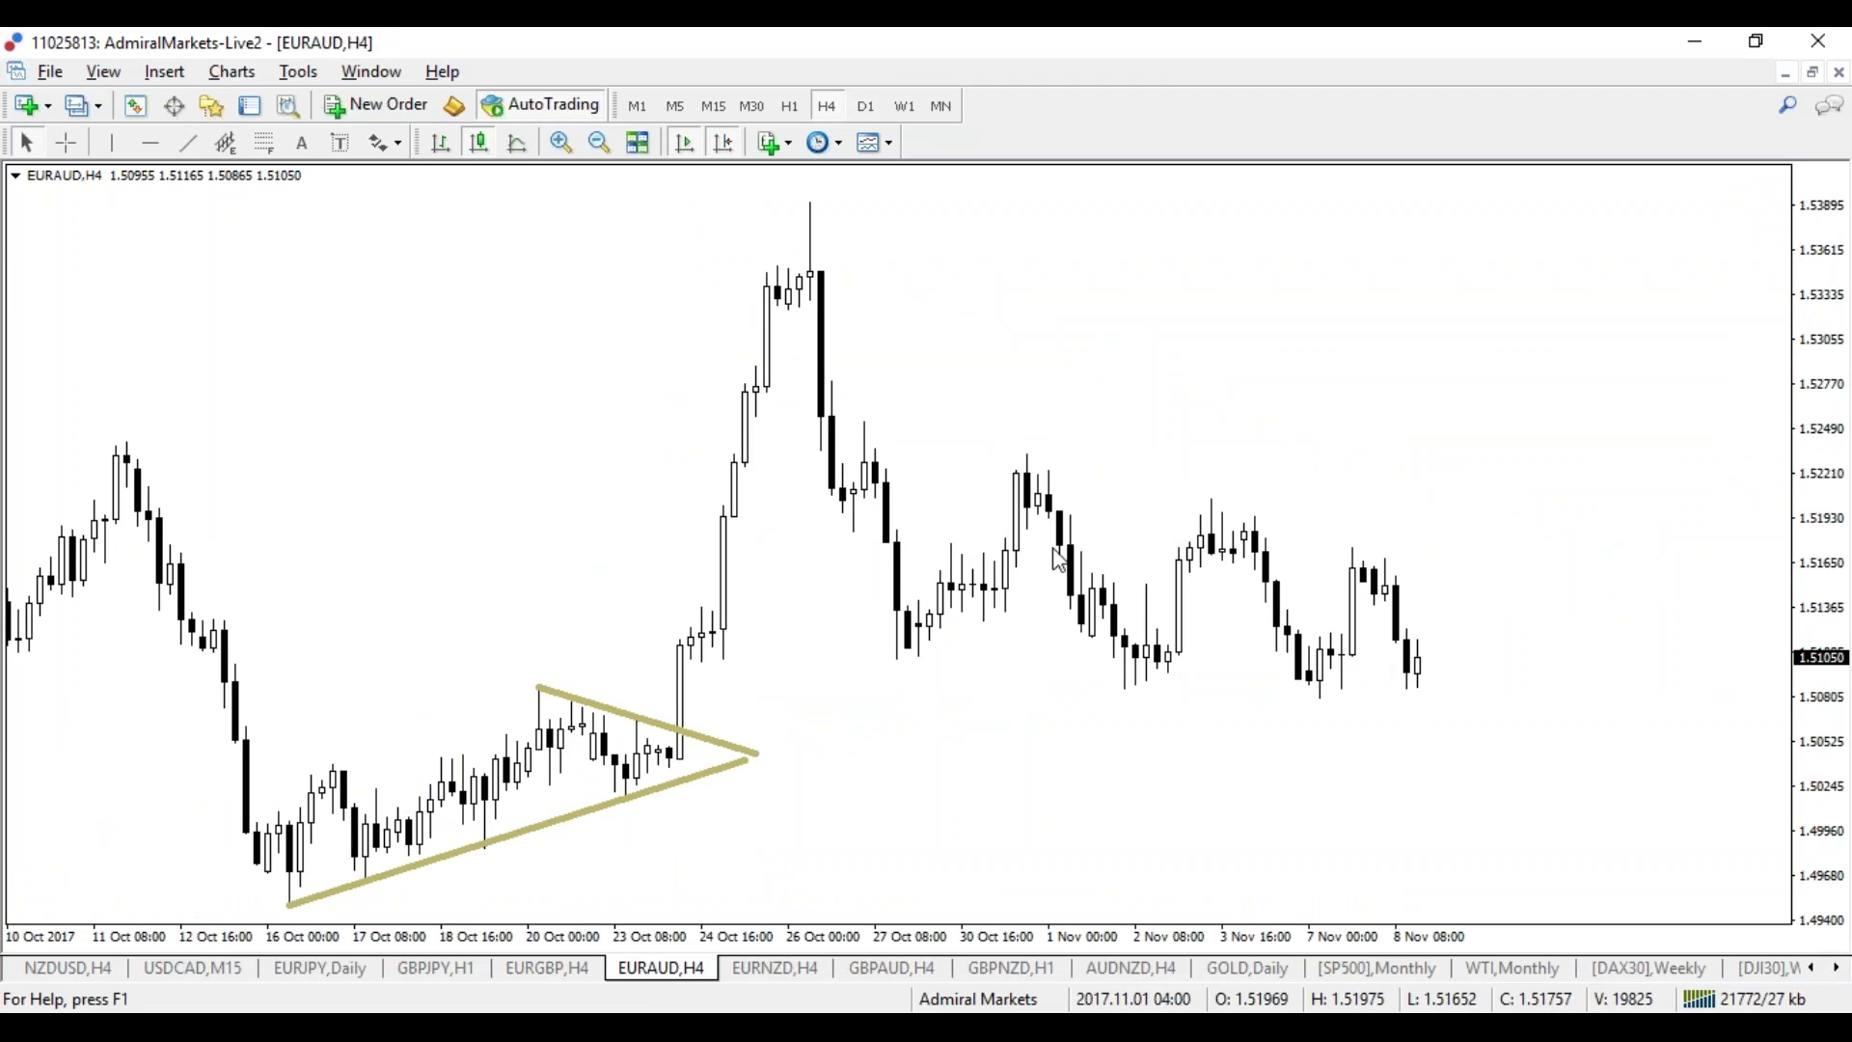
# Step: Draw a falling wedge on EURAUD H4, with trend lines over the highs from 31 October and under the lows from 27 October
pyautogui.click(188, 143)
pyautogui.moveTo(1030, 452); pyautogui.dragTo(1582, 617)
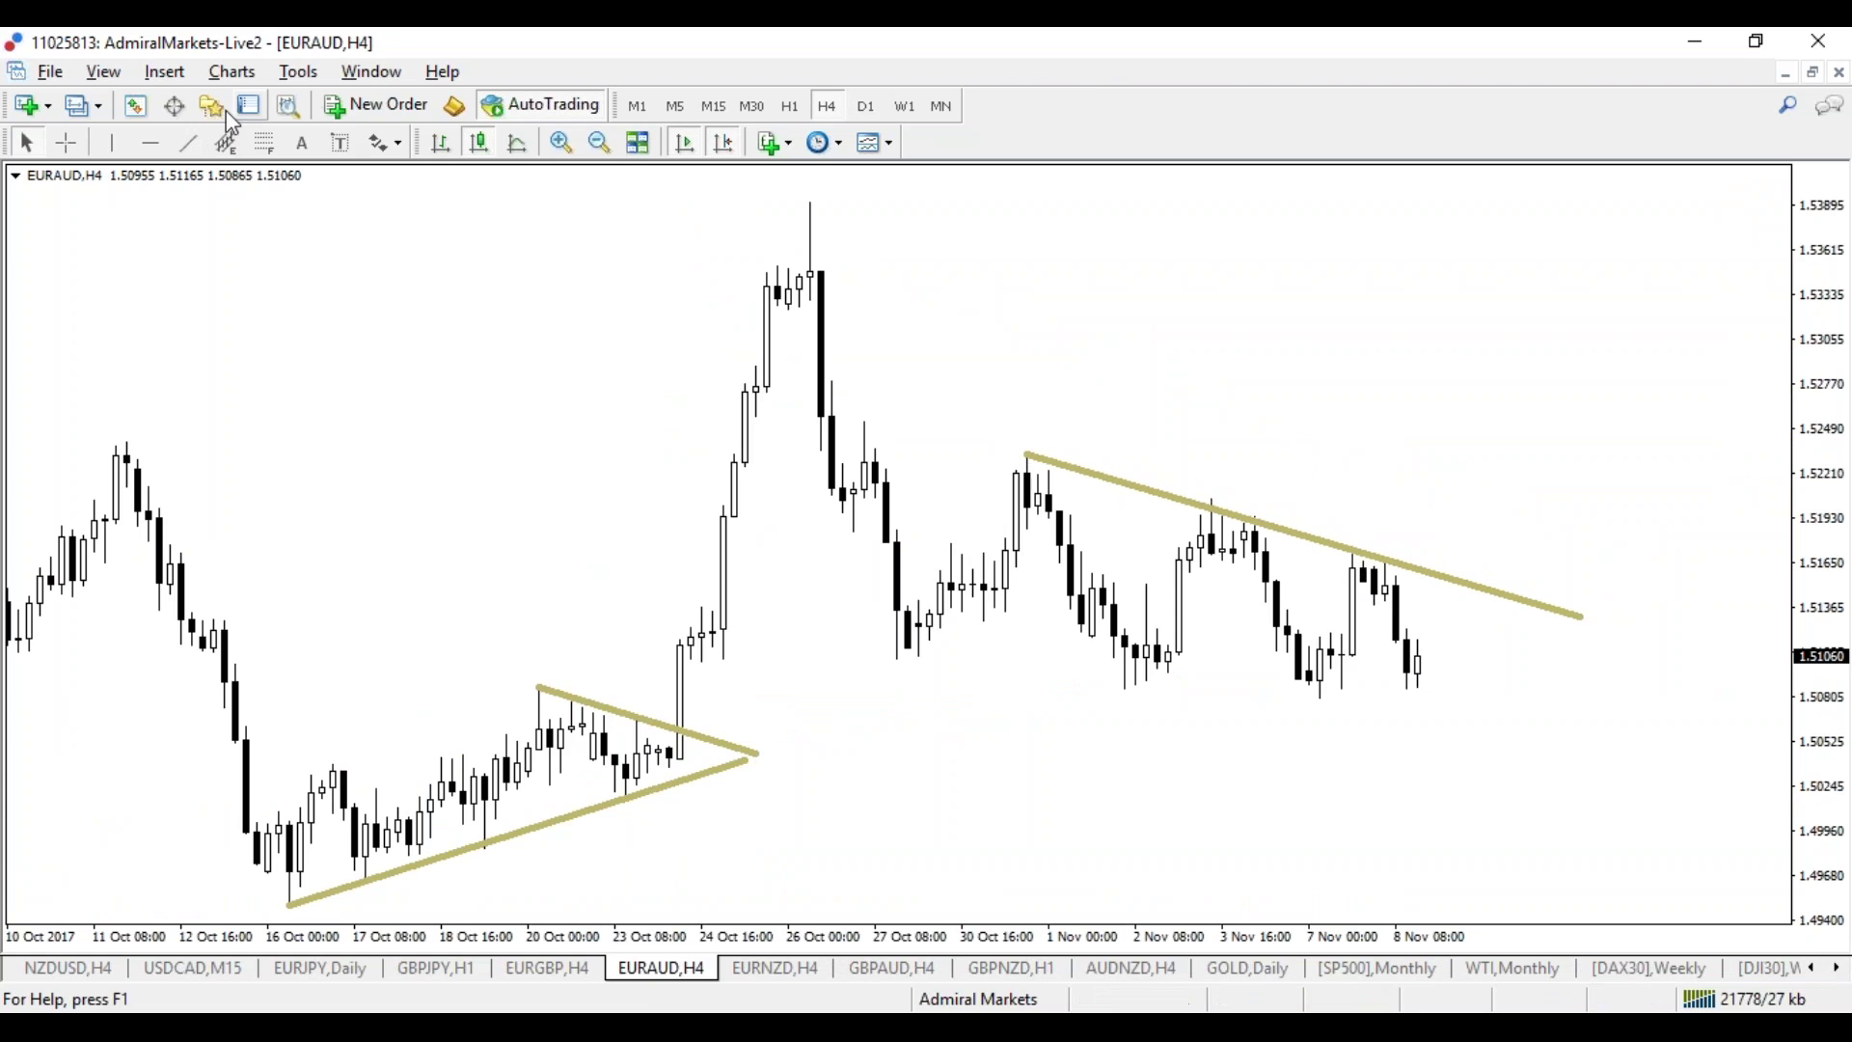
pyautogui.click(189, 143)
pyautogui.moveTo(897, 665); pyautogui.dragTo(1595, 716)
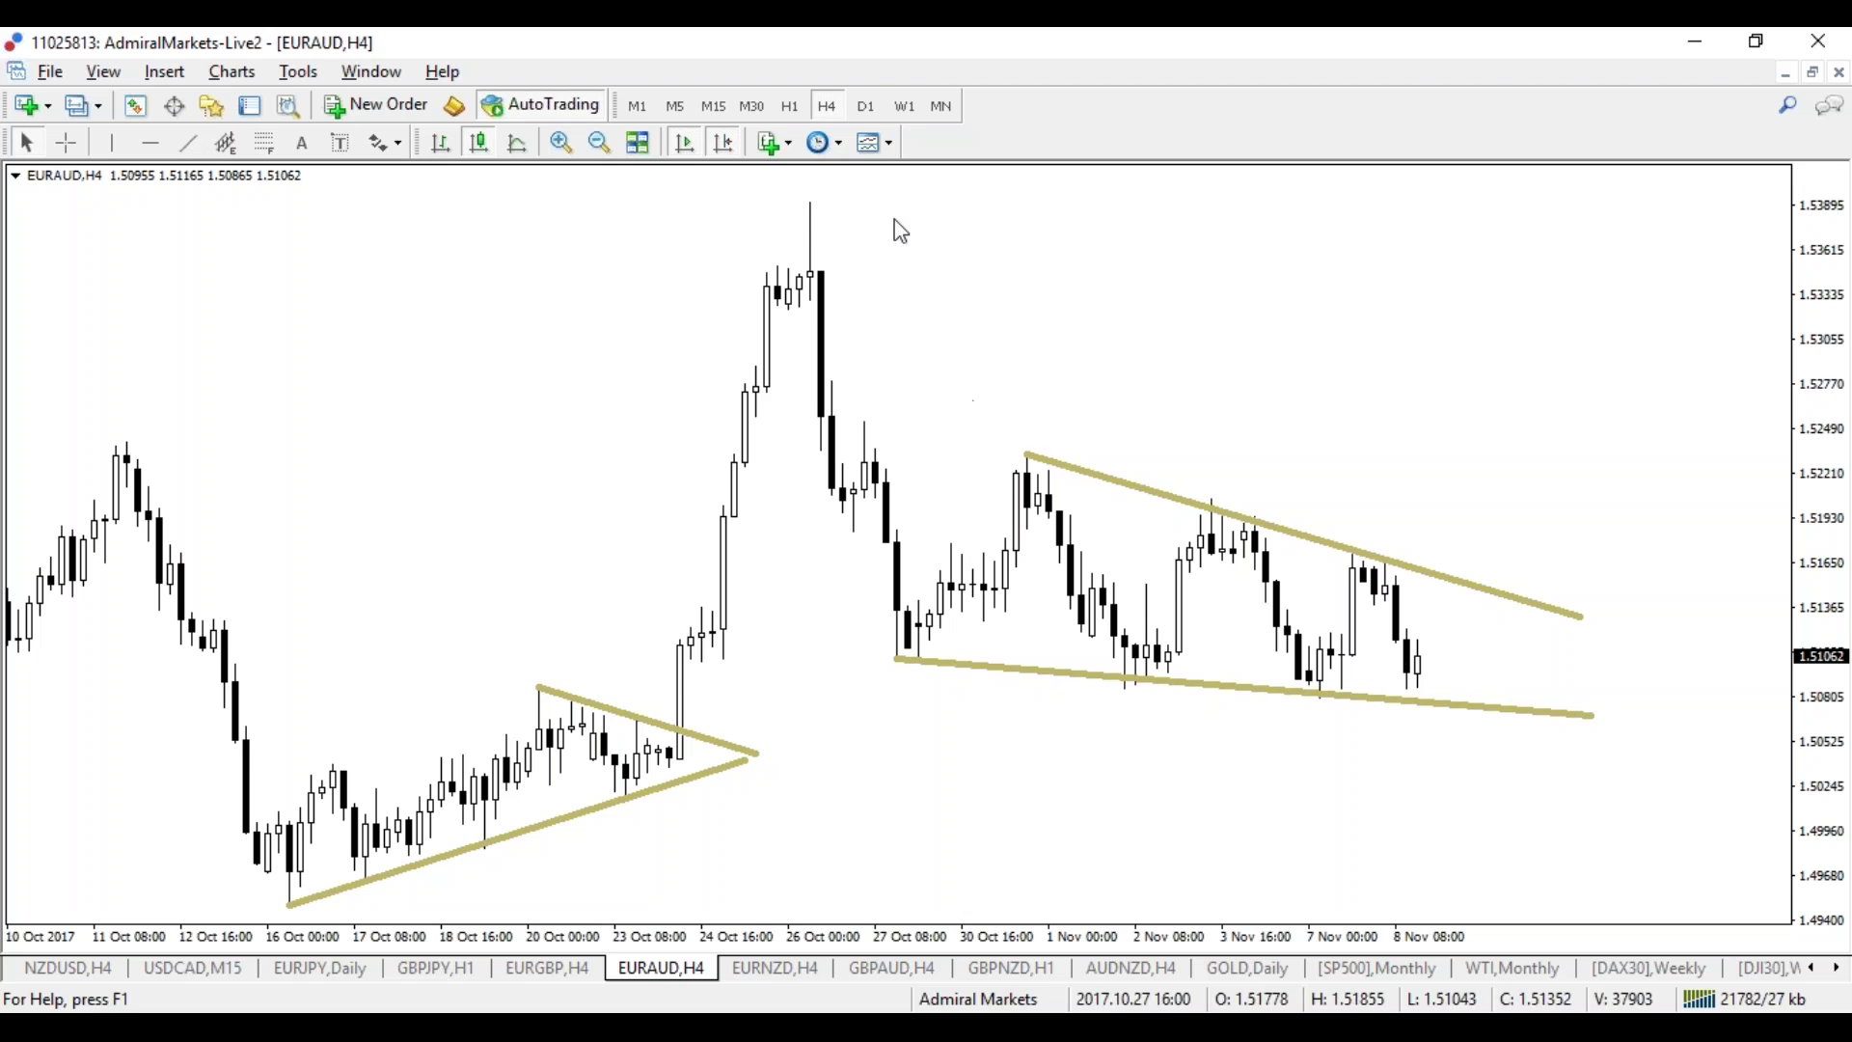
# Step: Switch EURAUD to Daily and draw a rising trend line from the 22 September high across the October highs
pyautogui.click(866, 107)
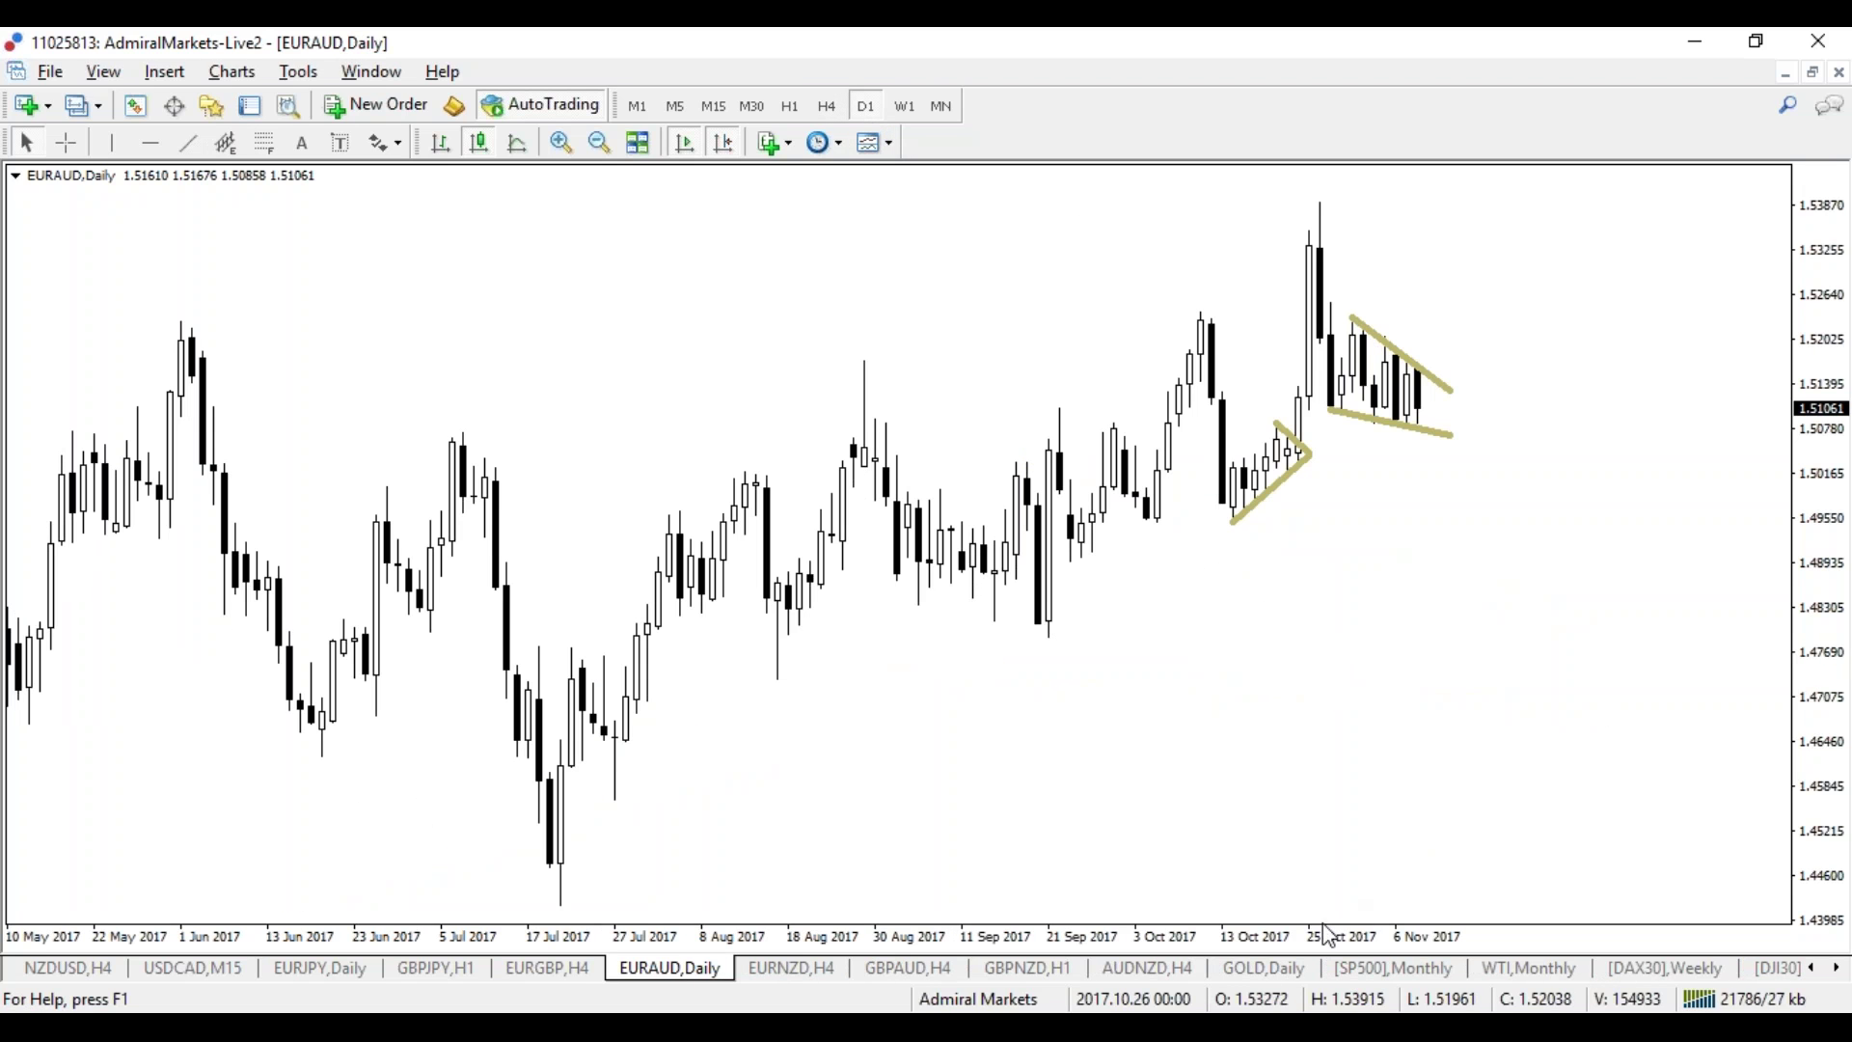
pyautogui.press('-')
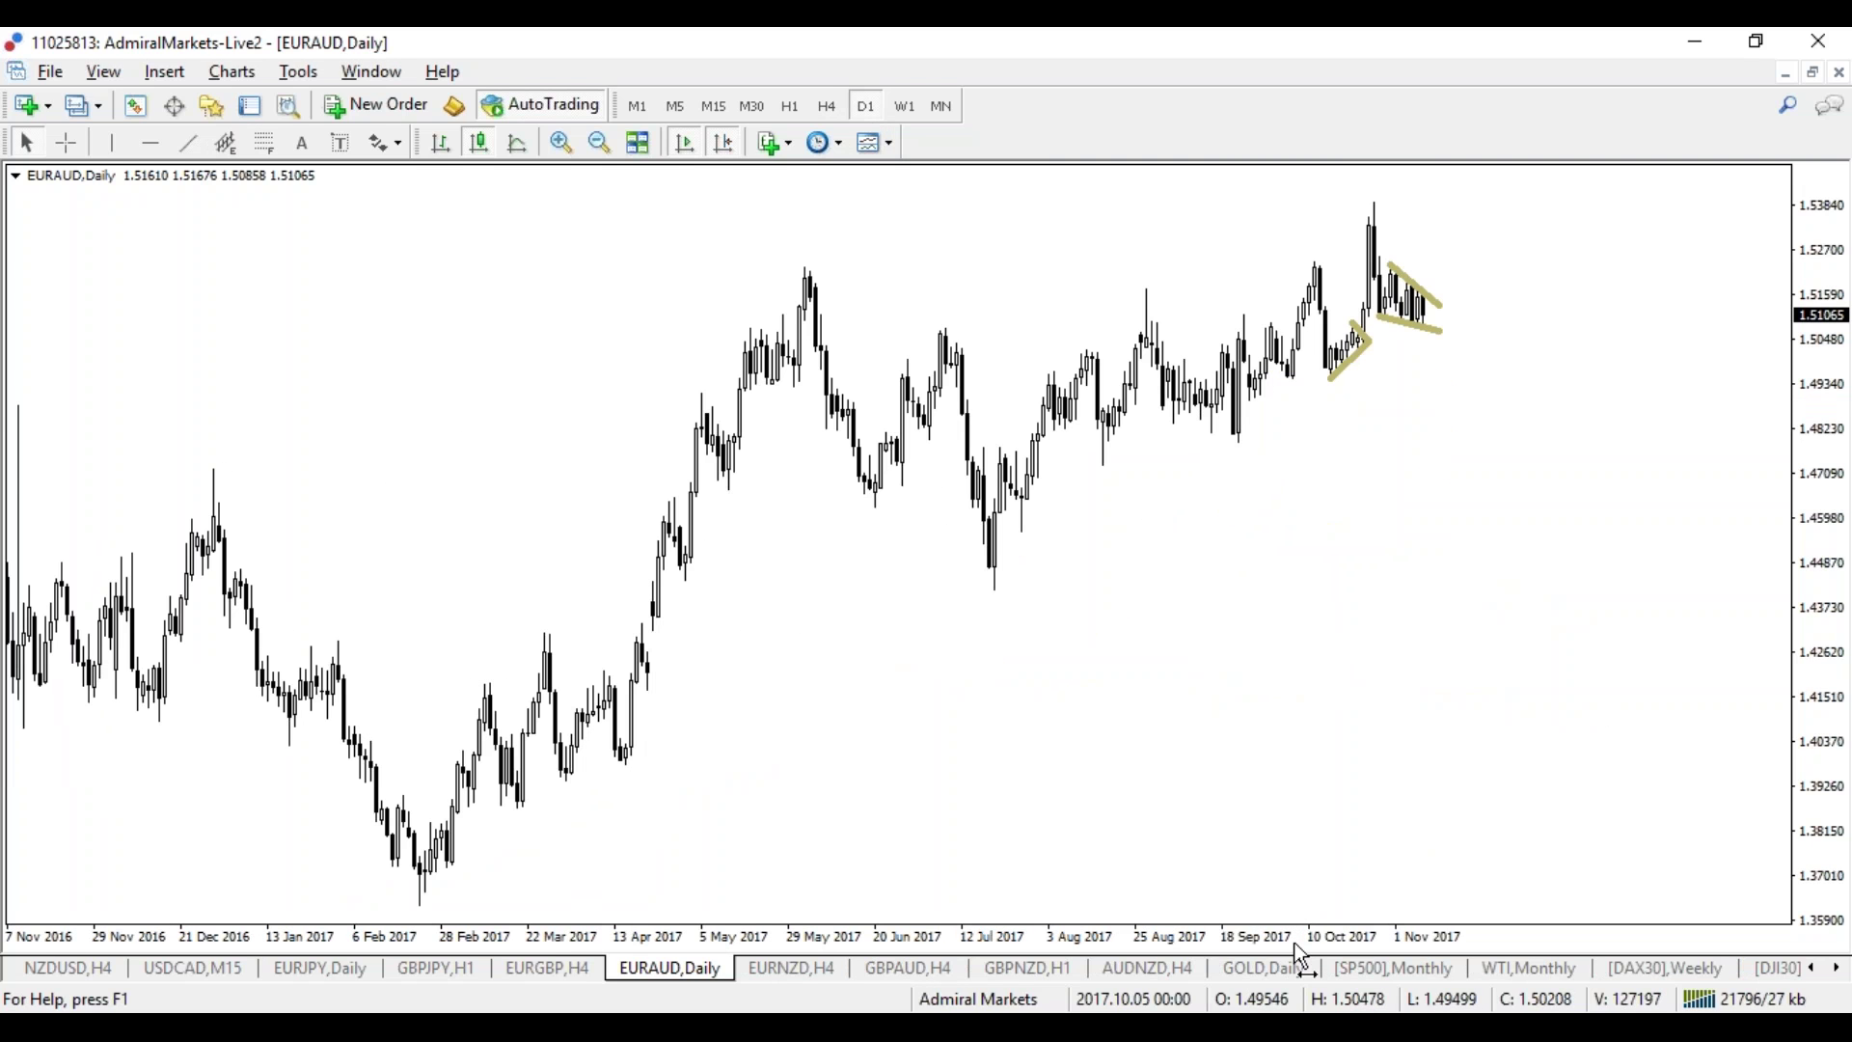
pyautogui.press('+')
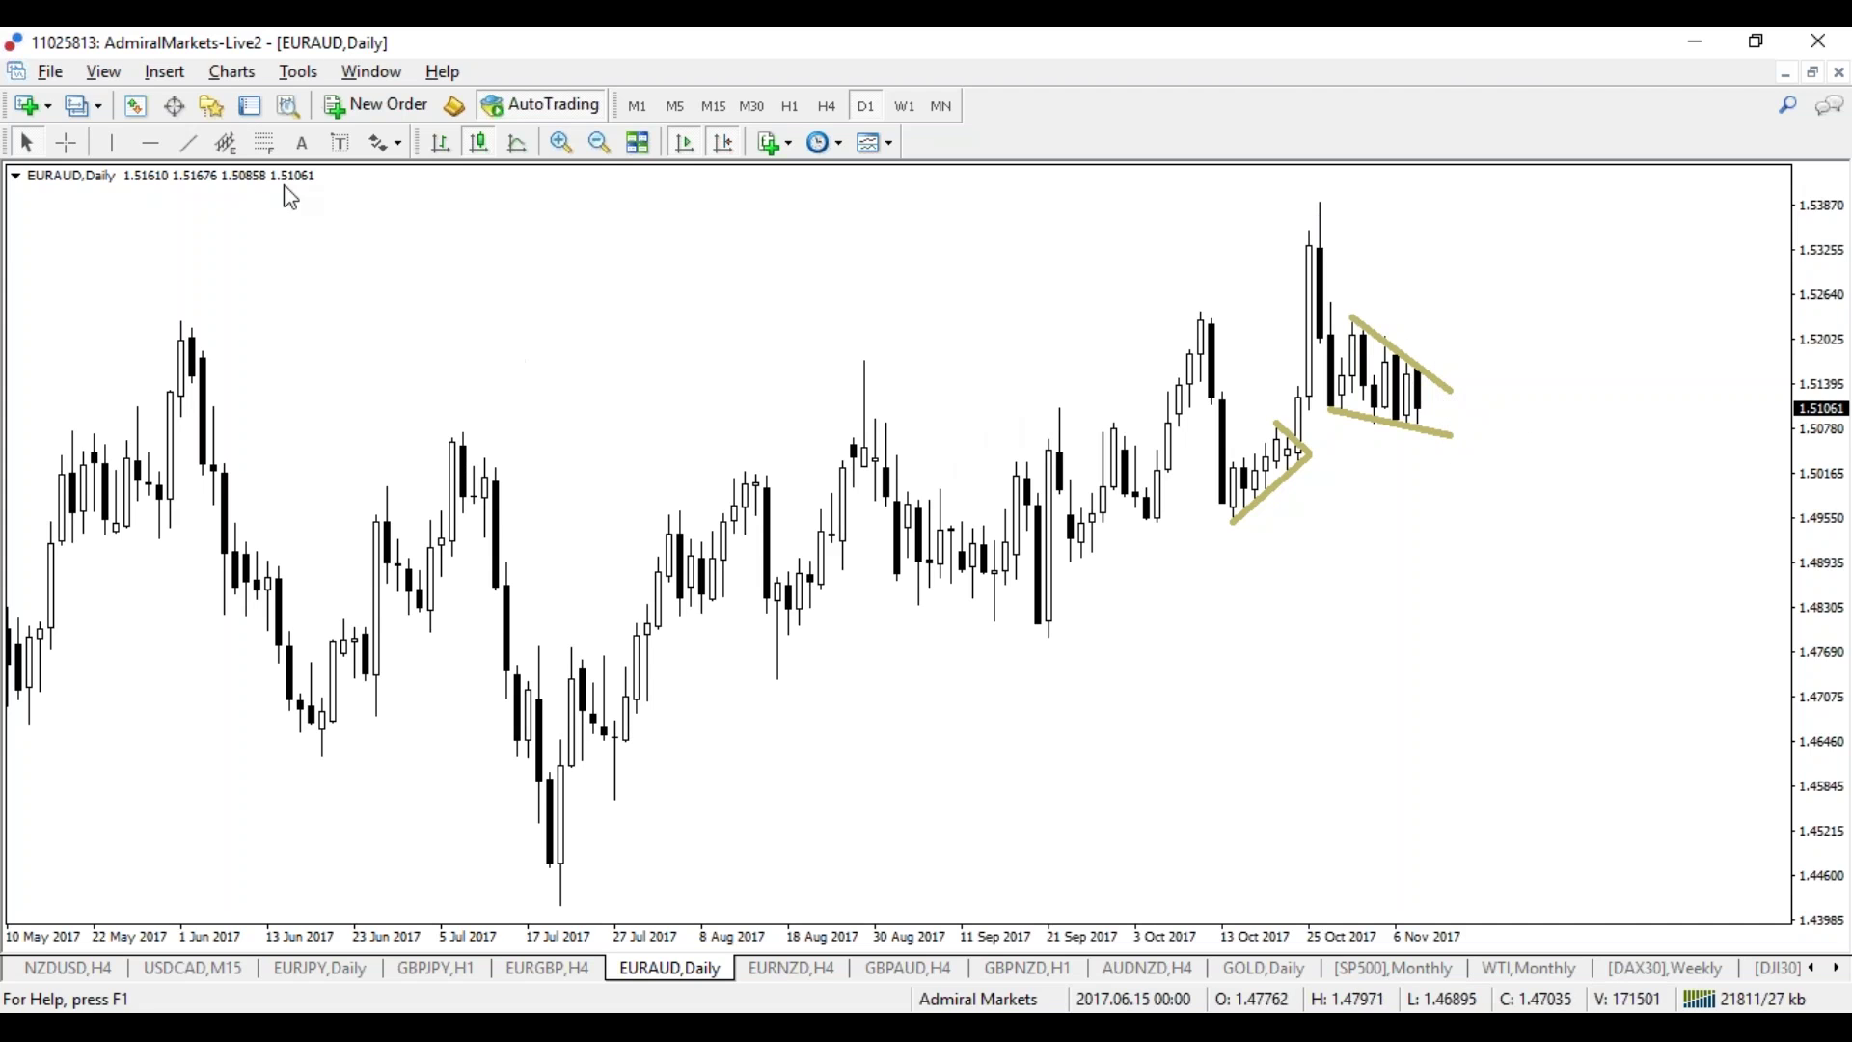
pyautogui.click(188, 143)
pyautogui.moveTo(1061, 410)
pyautogui.mouseDown()
pyautogui.moveTo(1196, 390)
pyautogui.moveTo(1479, 145)
pyautogui.moveTo(1376, 180)
pyautogui.mouseUp()
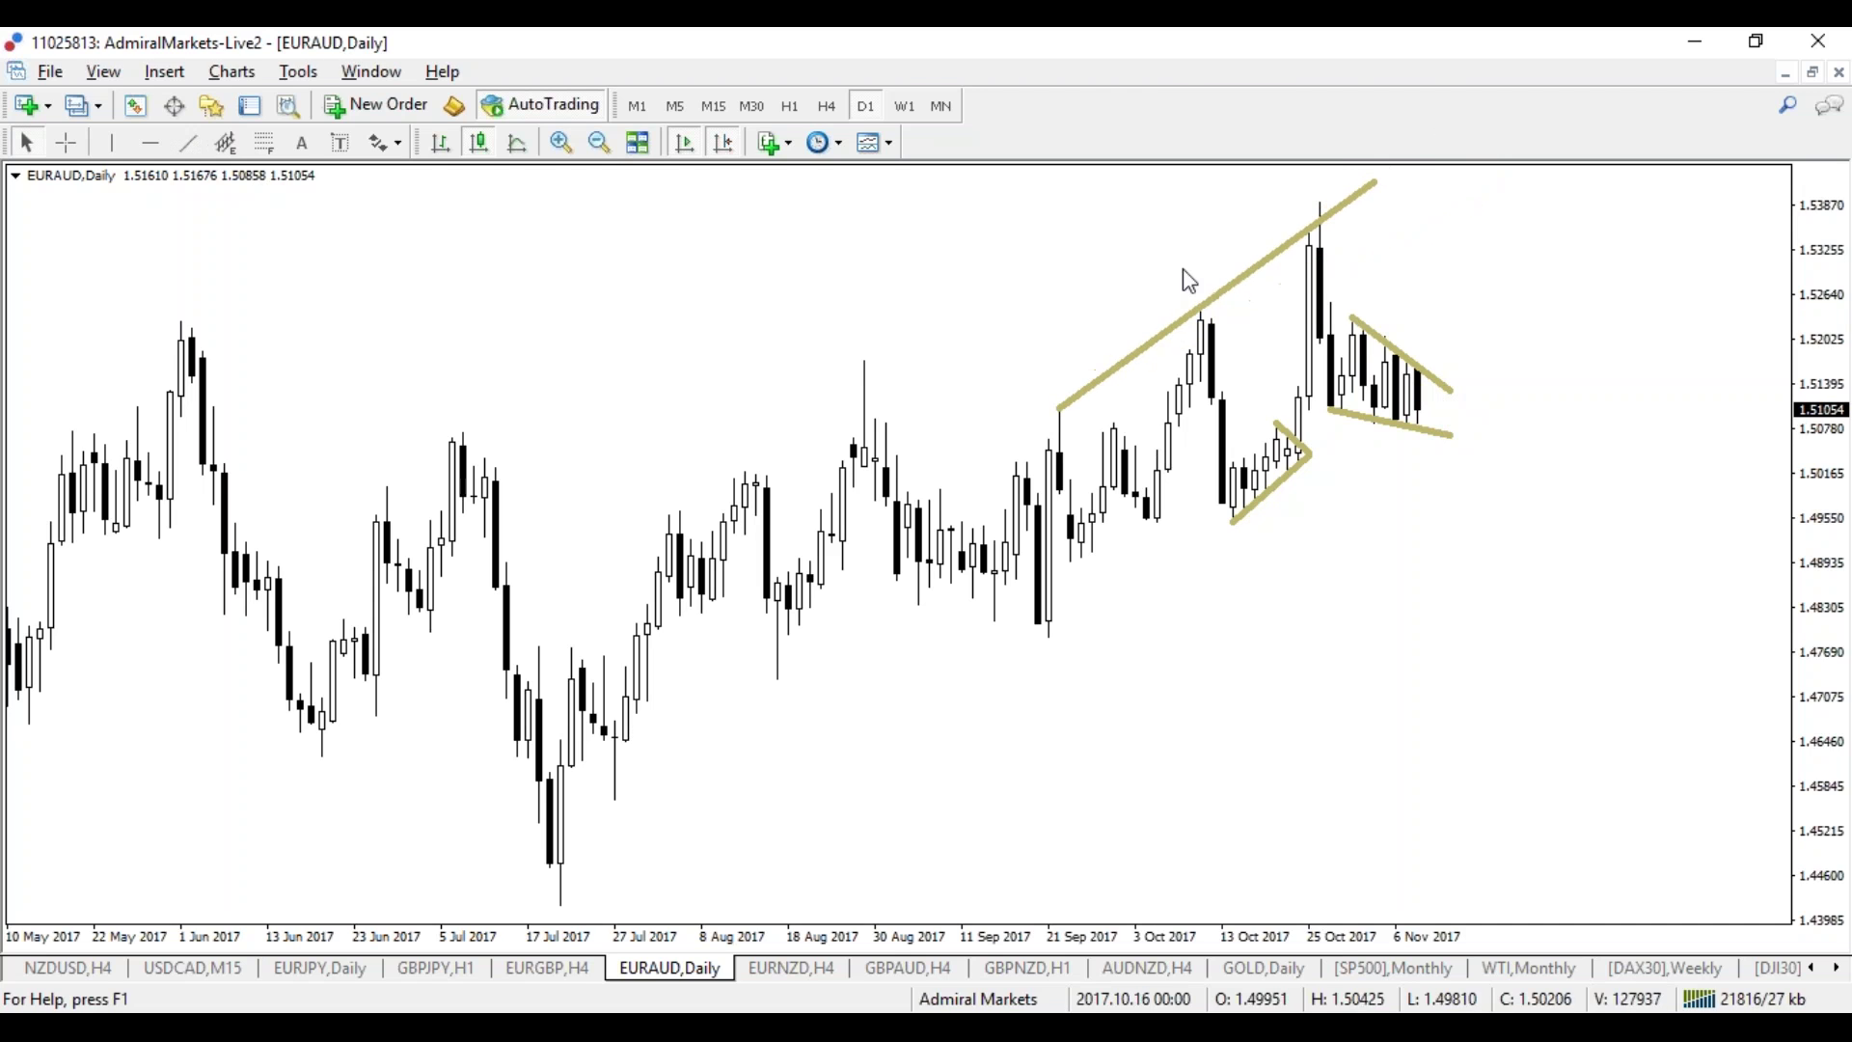
# Step: Add the Awesome Oscillator to the EURAUD Daily chart with its default colors
pyautogui.click(164, 72)
pyautogui.moveTo(186, 117)
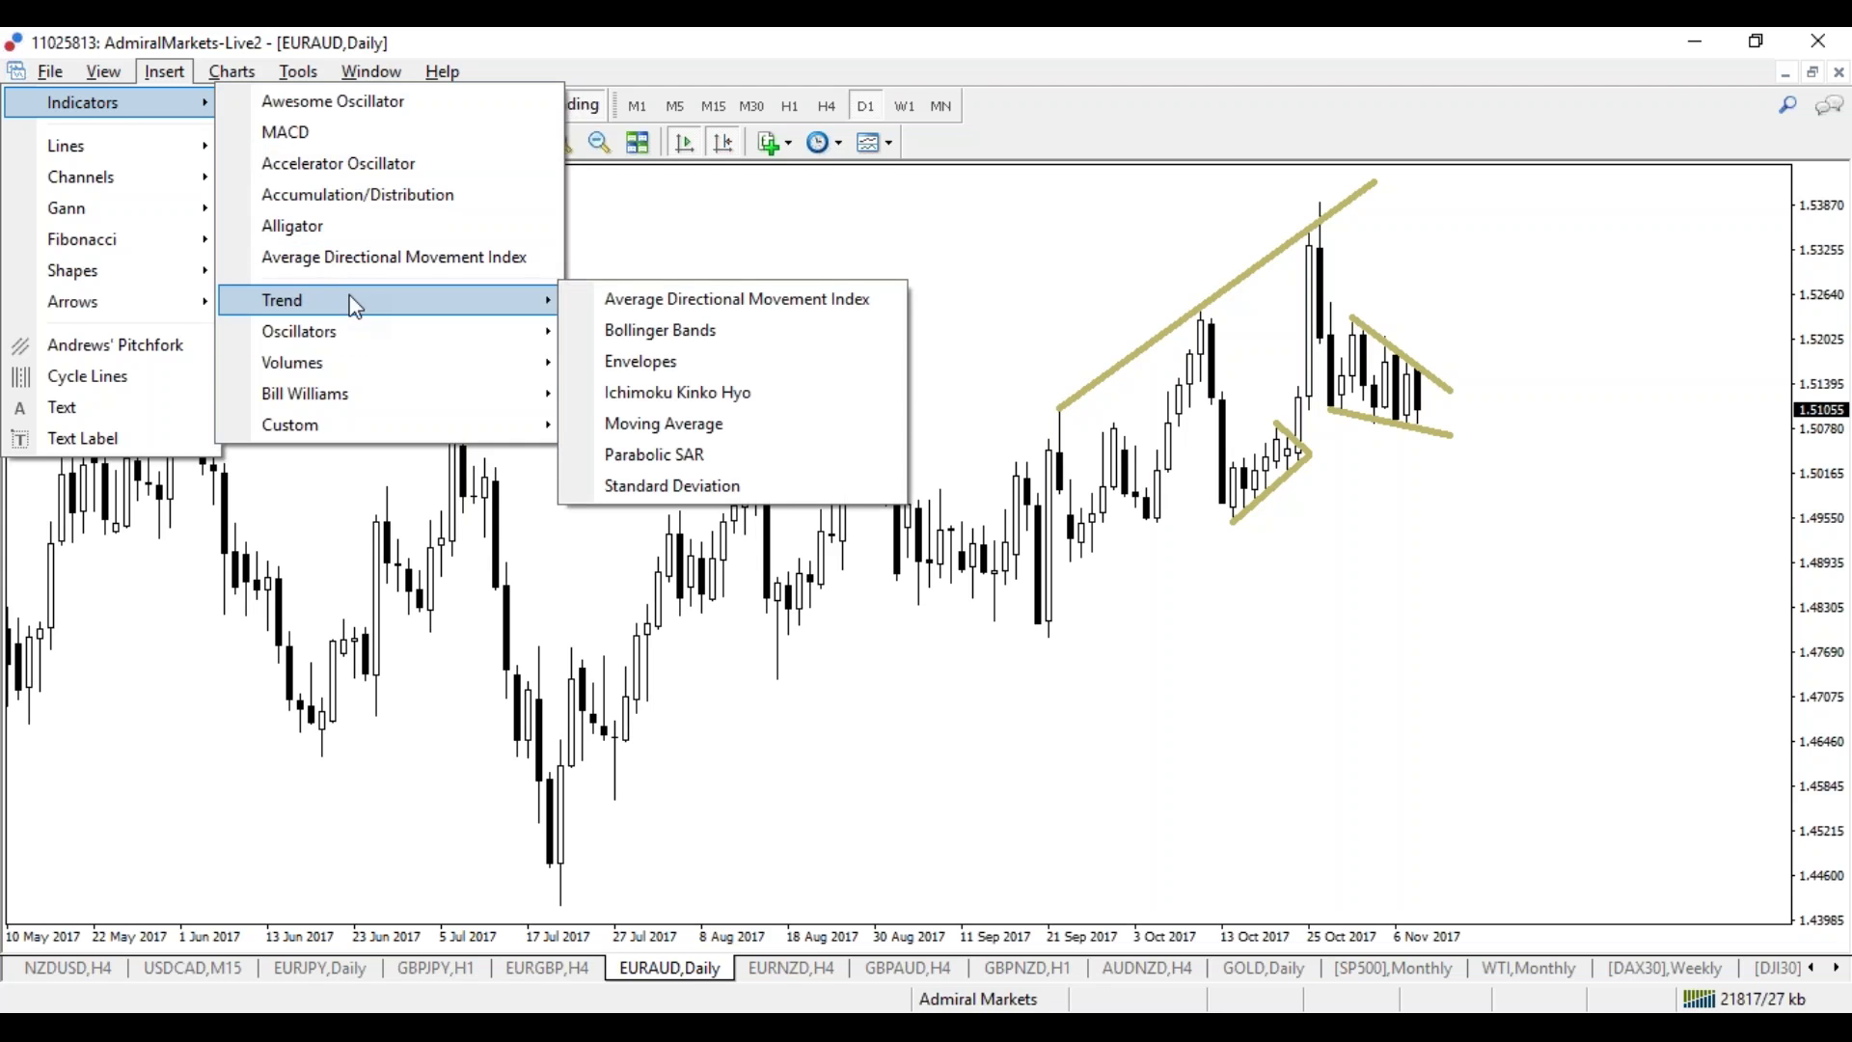
pyautogui.moveTo(372, 403)
pyautogui.click(665, 395)
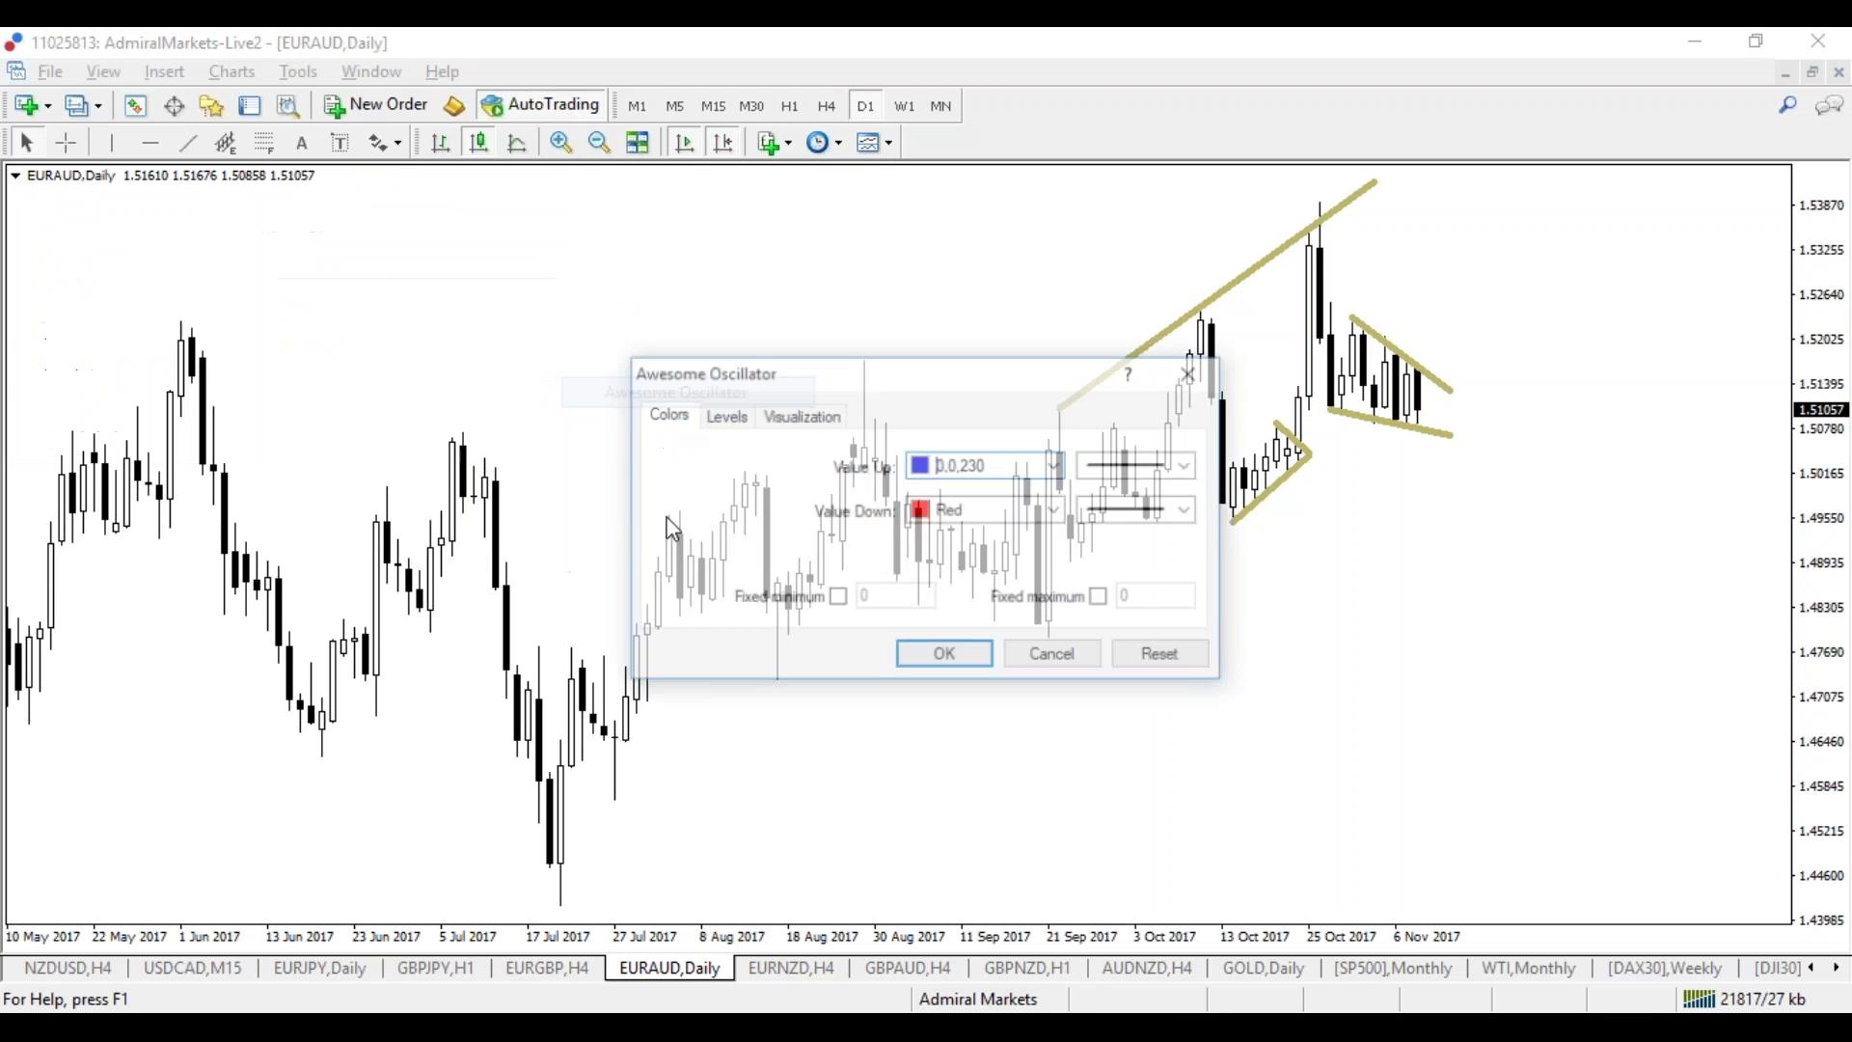
pyautogui.click(946, 656)
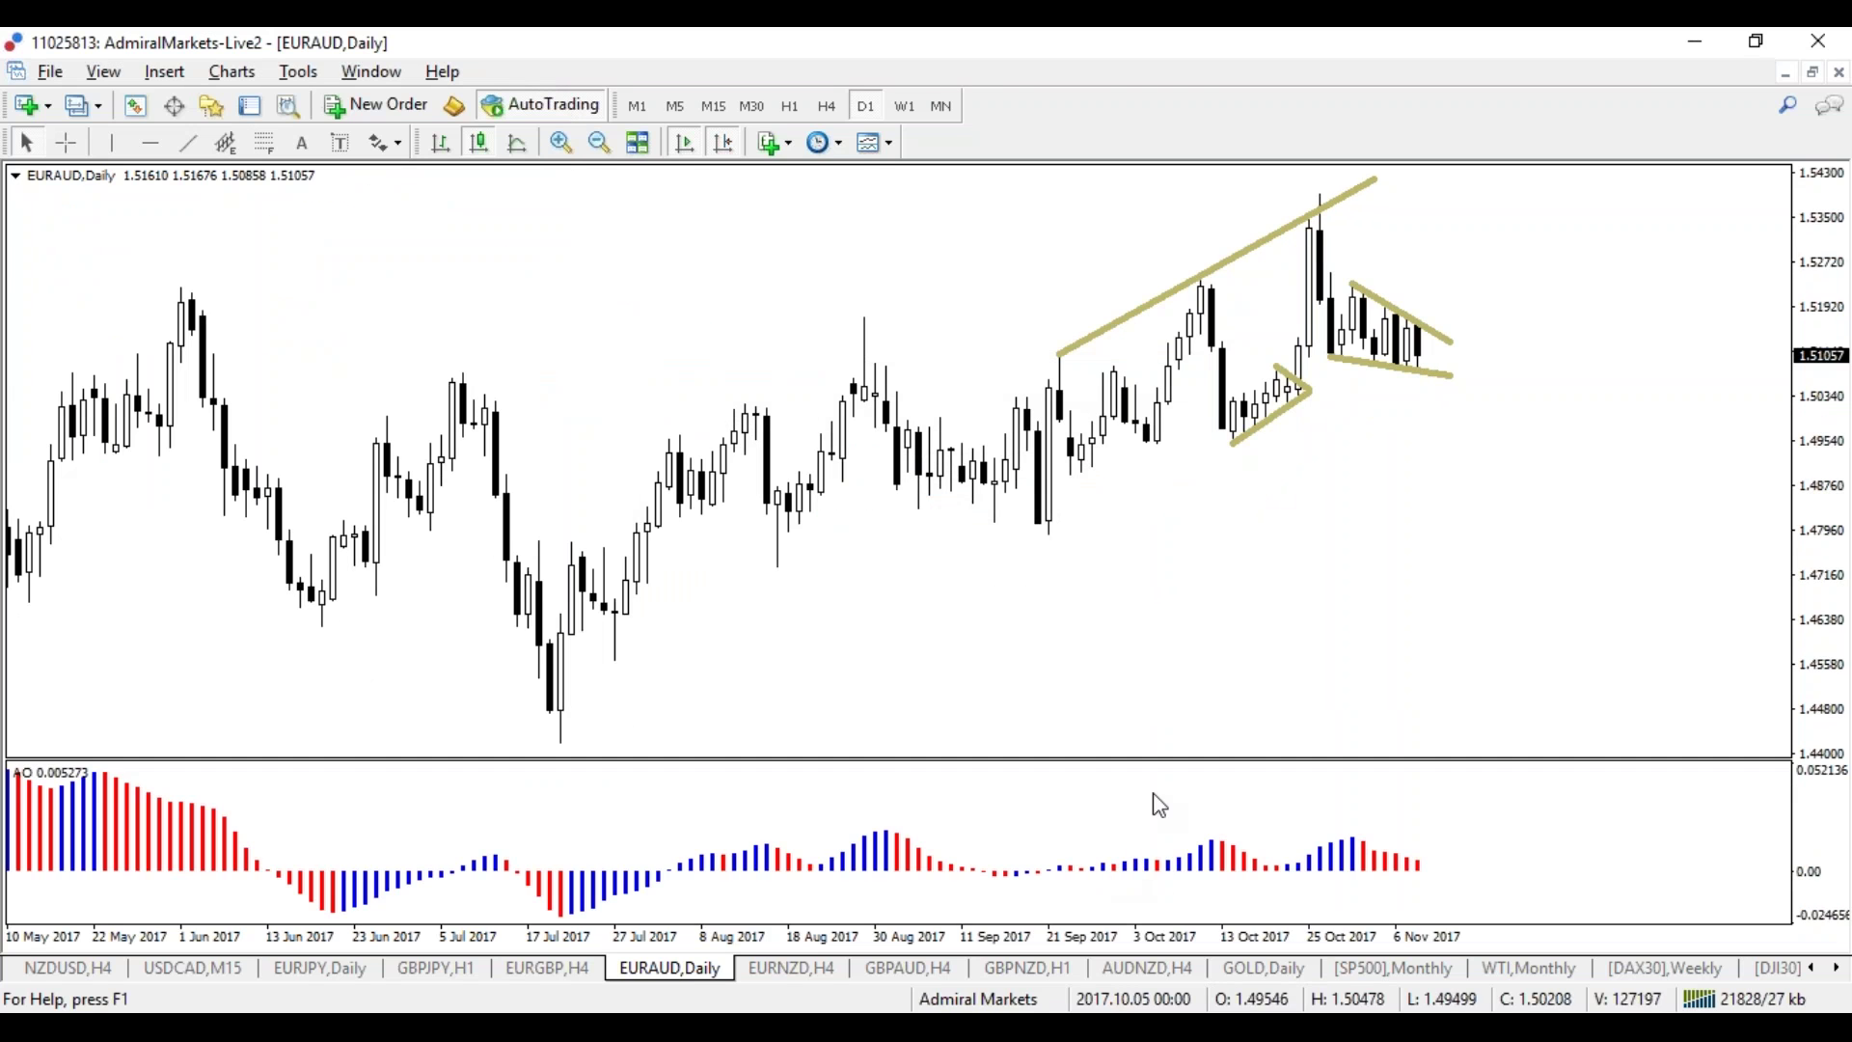
# Step: Enlarge the oscillator pane and draw a falling trend line across its peaks from late May past the most recent peak
pyautogui.moveTo(1153, 759); pyautogui.dragTo(1188, 568)
pyautogui.click(188, 143)
pyautogui.moveTo(97, 605); pyautogui.dragTo(1540, 749)
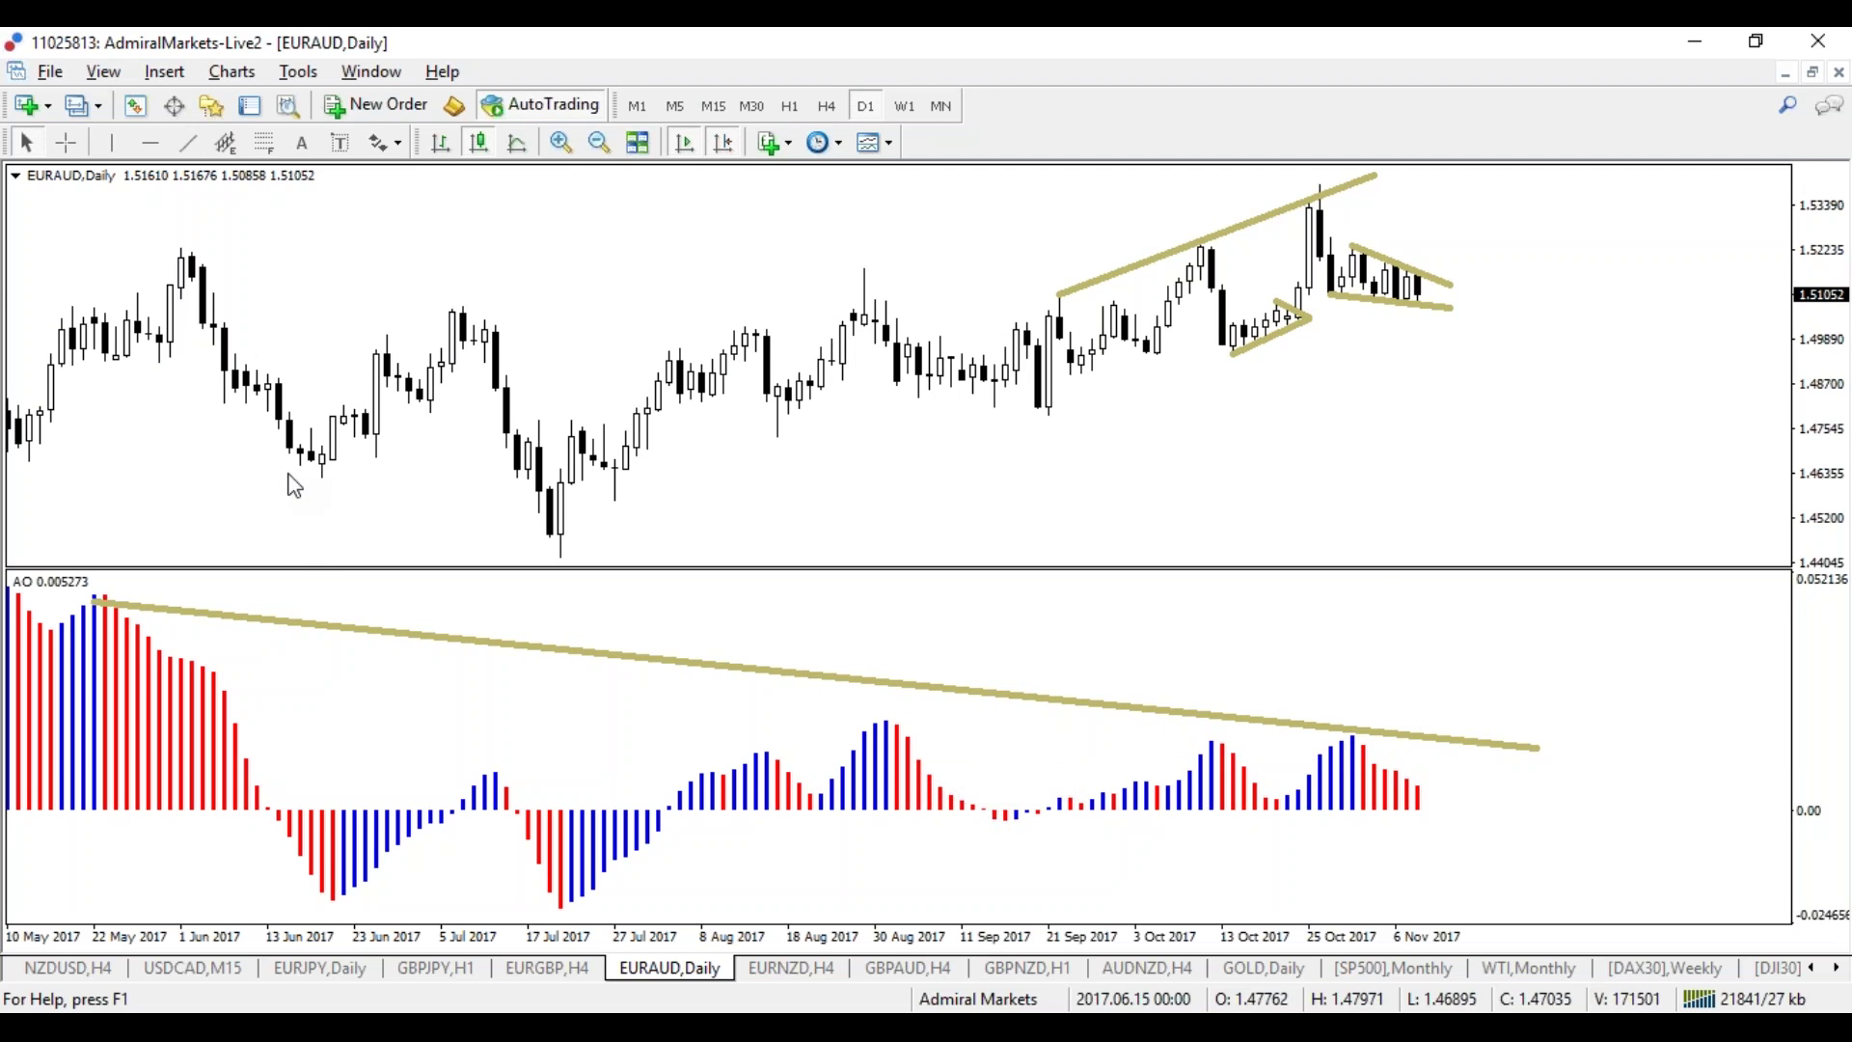
# Step: Examine the EURAUD price highs against the oscillator peaks on the Daily, Weekly and H4 timeframes
pyautogui.press('-')
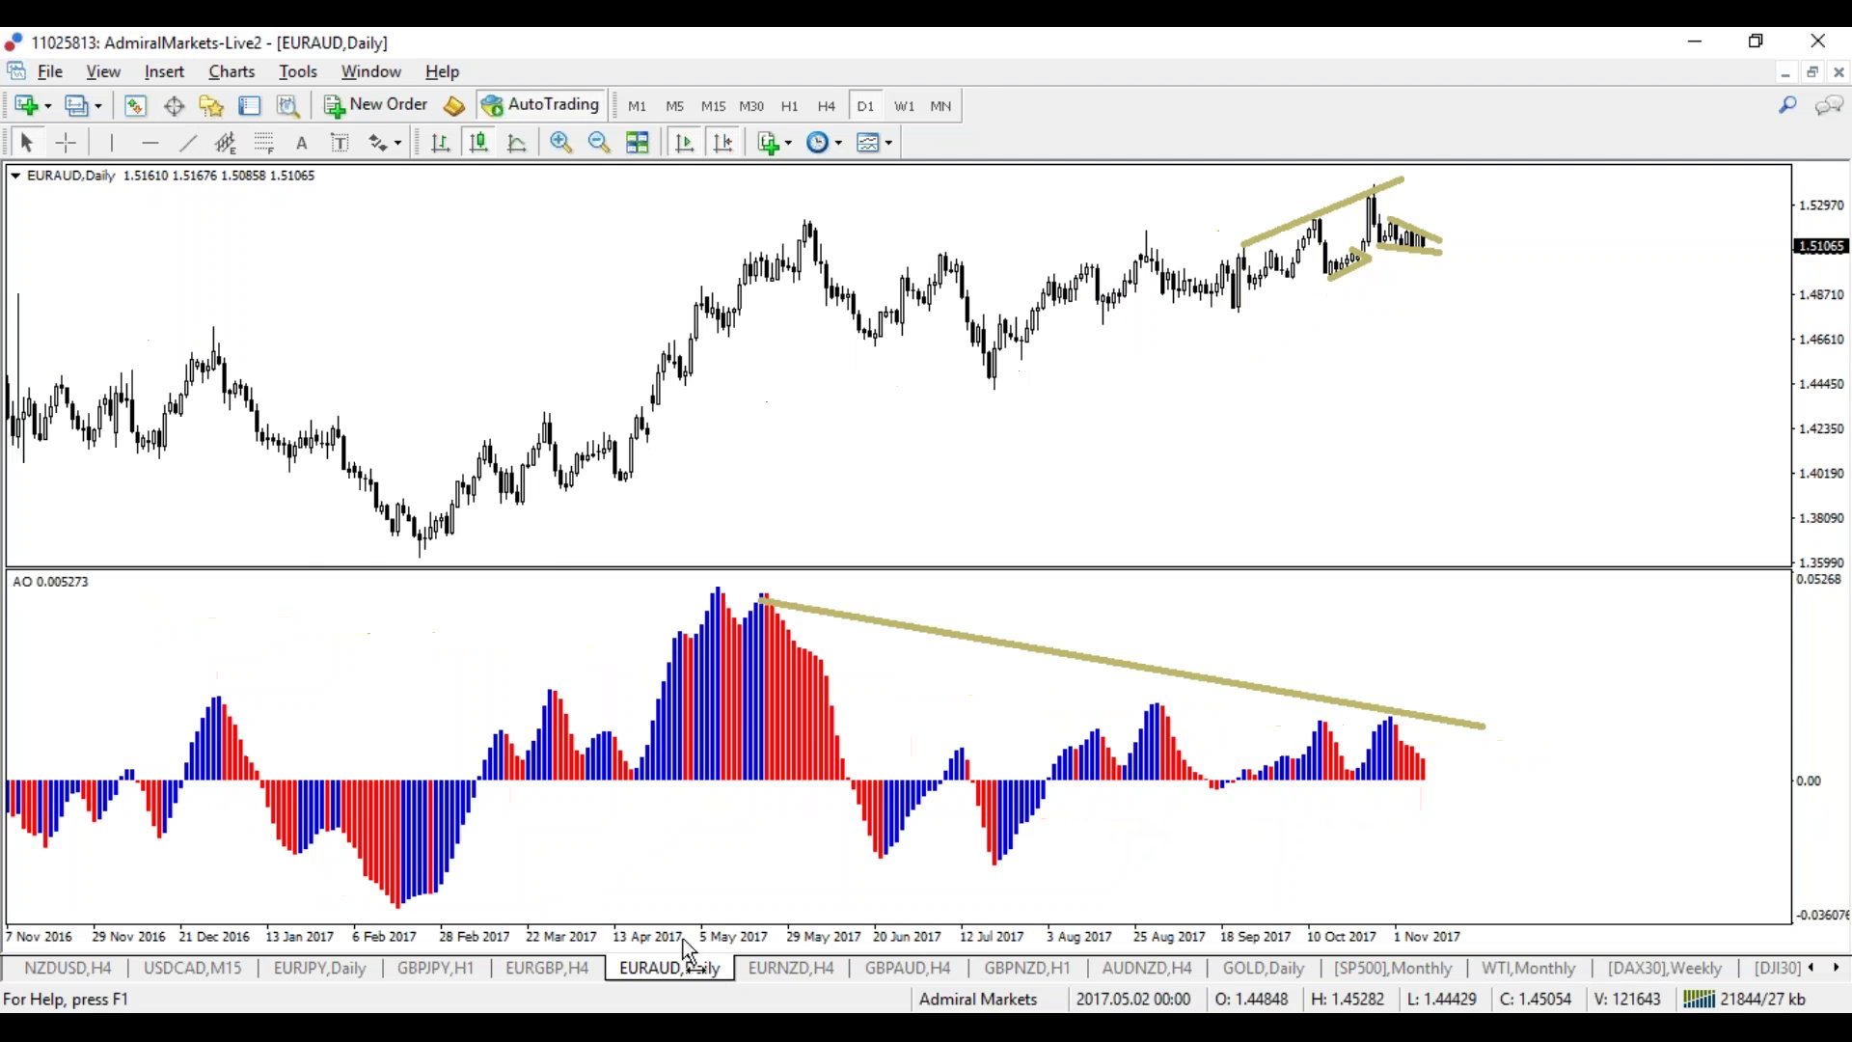
pyautogui.moveTo(683, 939); pyautogui.dragTo(711, 943)
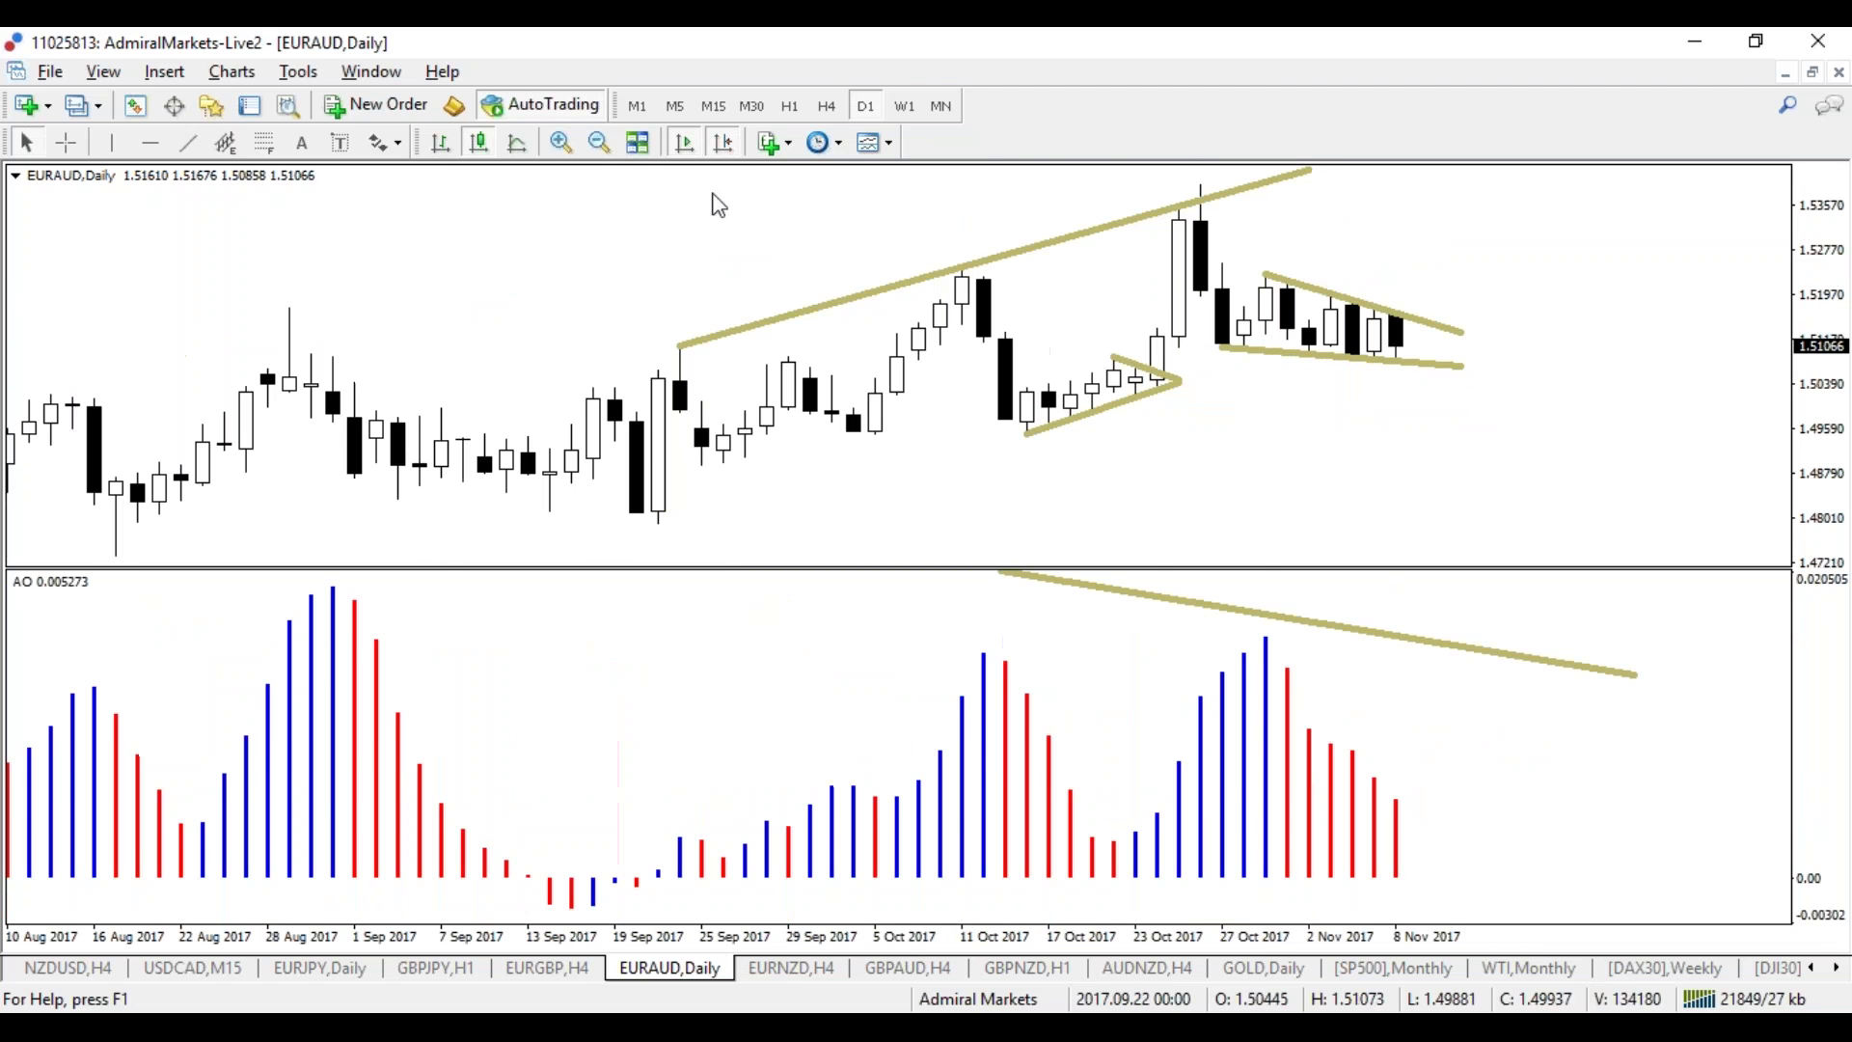
pyautogui.click(902, 108)
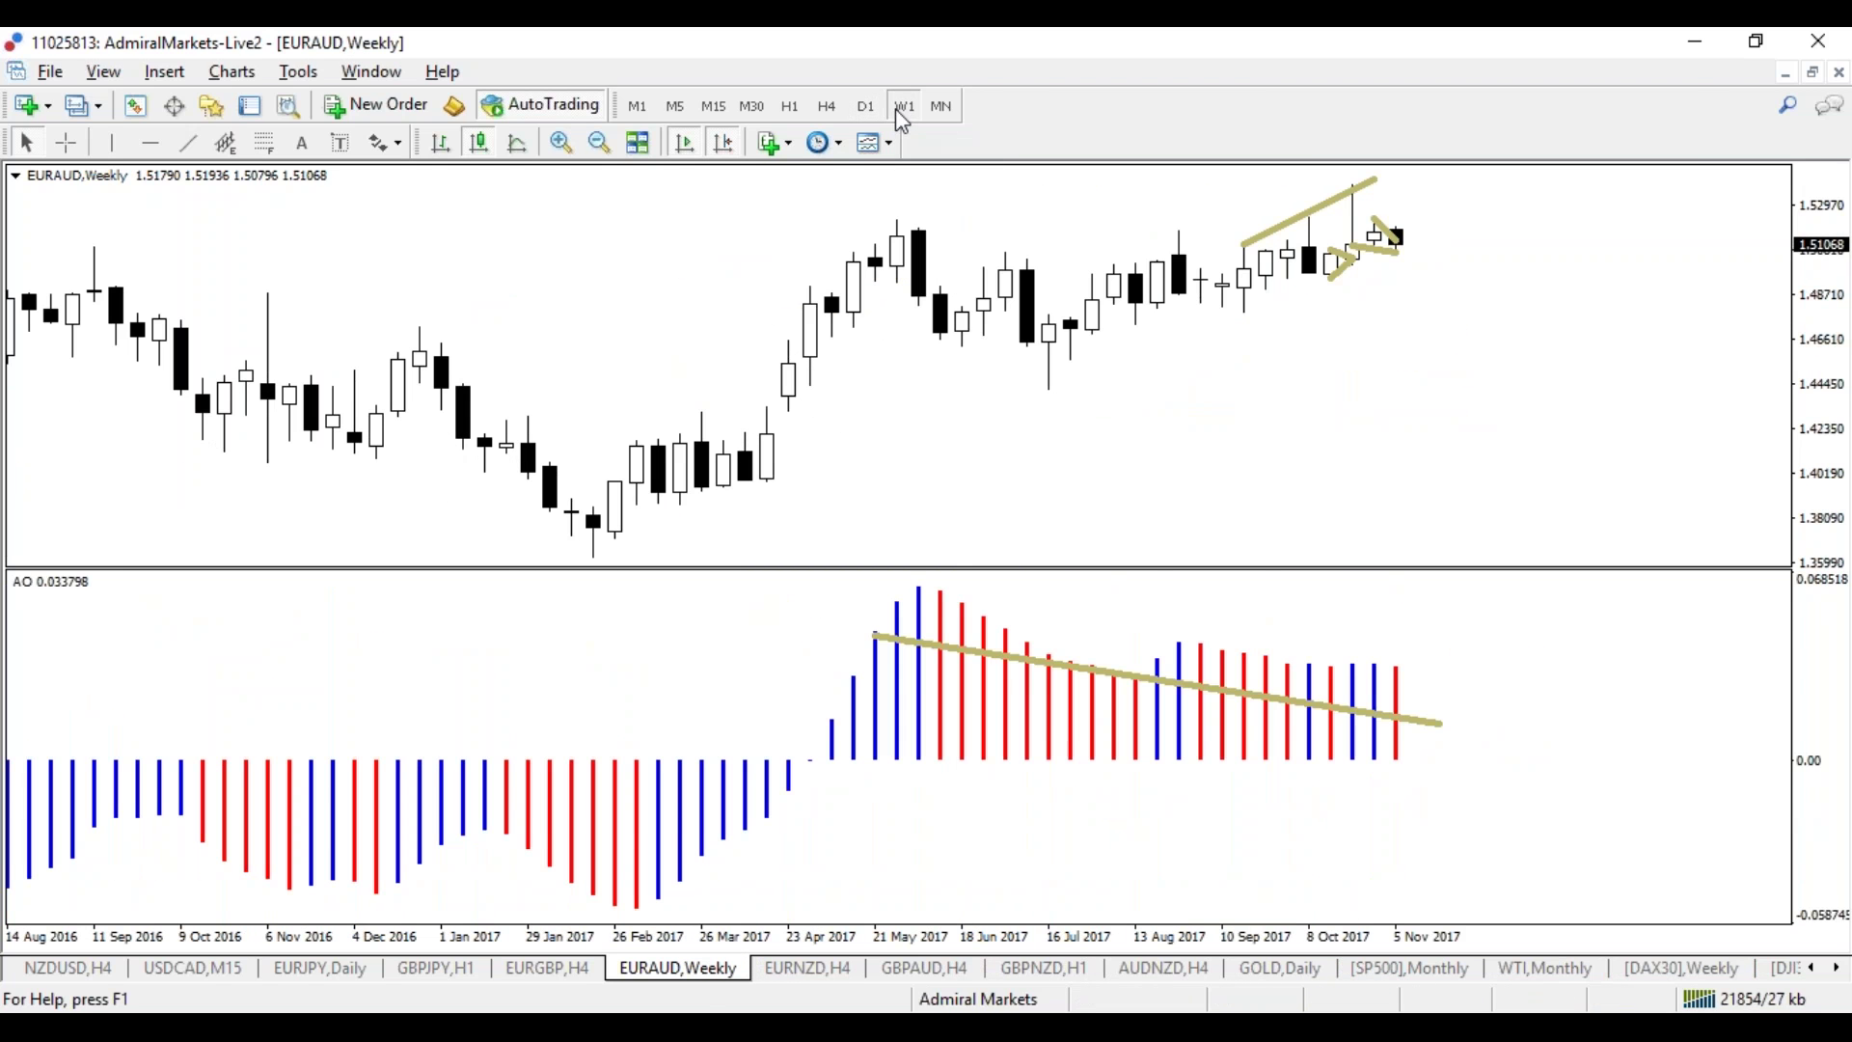
pyautogui.click(865, 106)
pyautogui.click(826, 106)
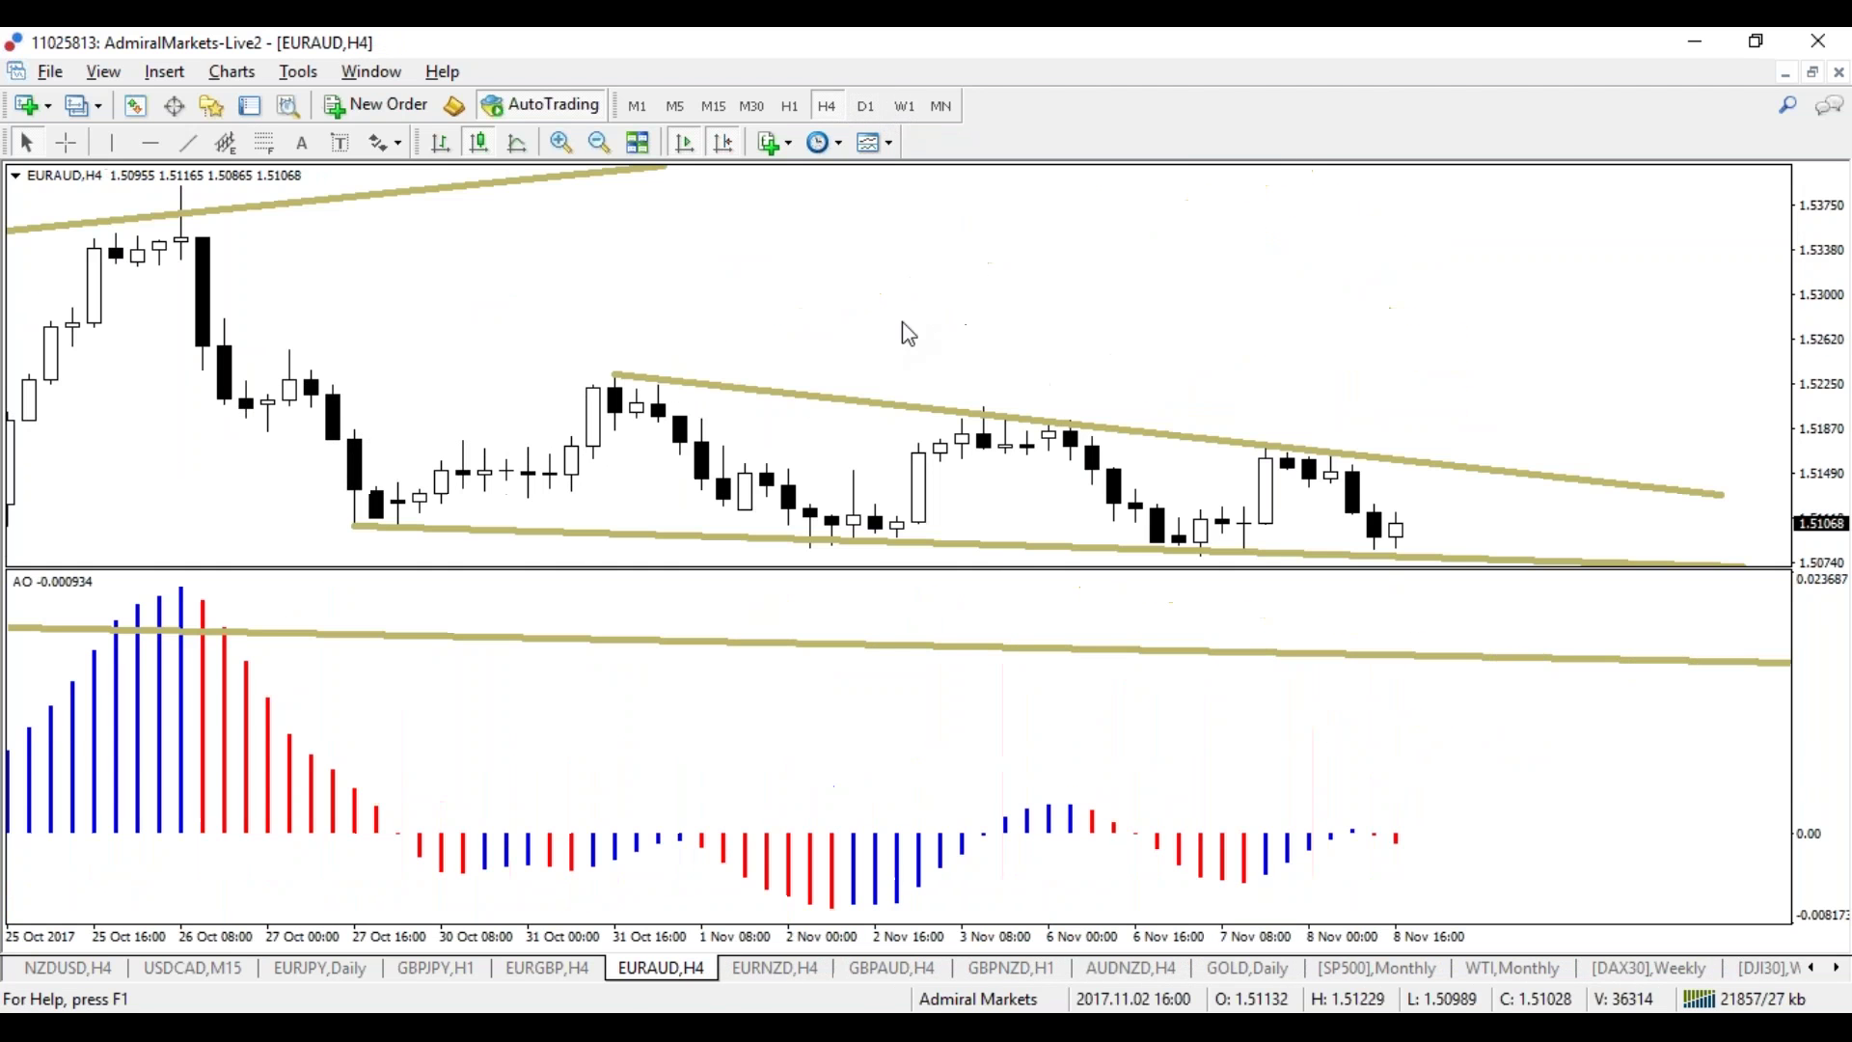
pyautogui.moveTo(1242, 944)
pyautogui.mouseDown()
pyautogui.moveTo(1202, 943)
pyautogui.moveTo(1238, 955)
pyautogui.mouseUp()
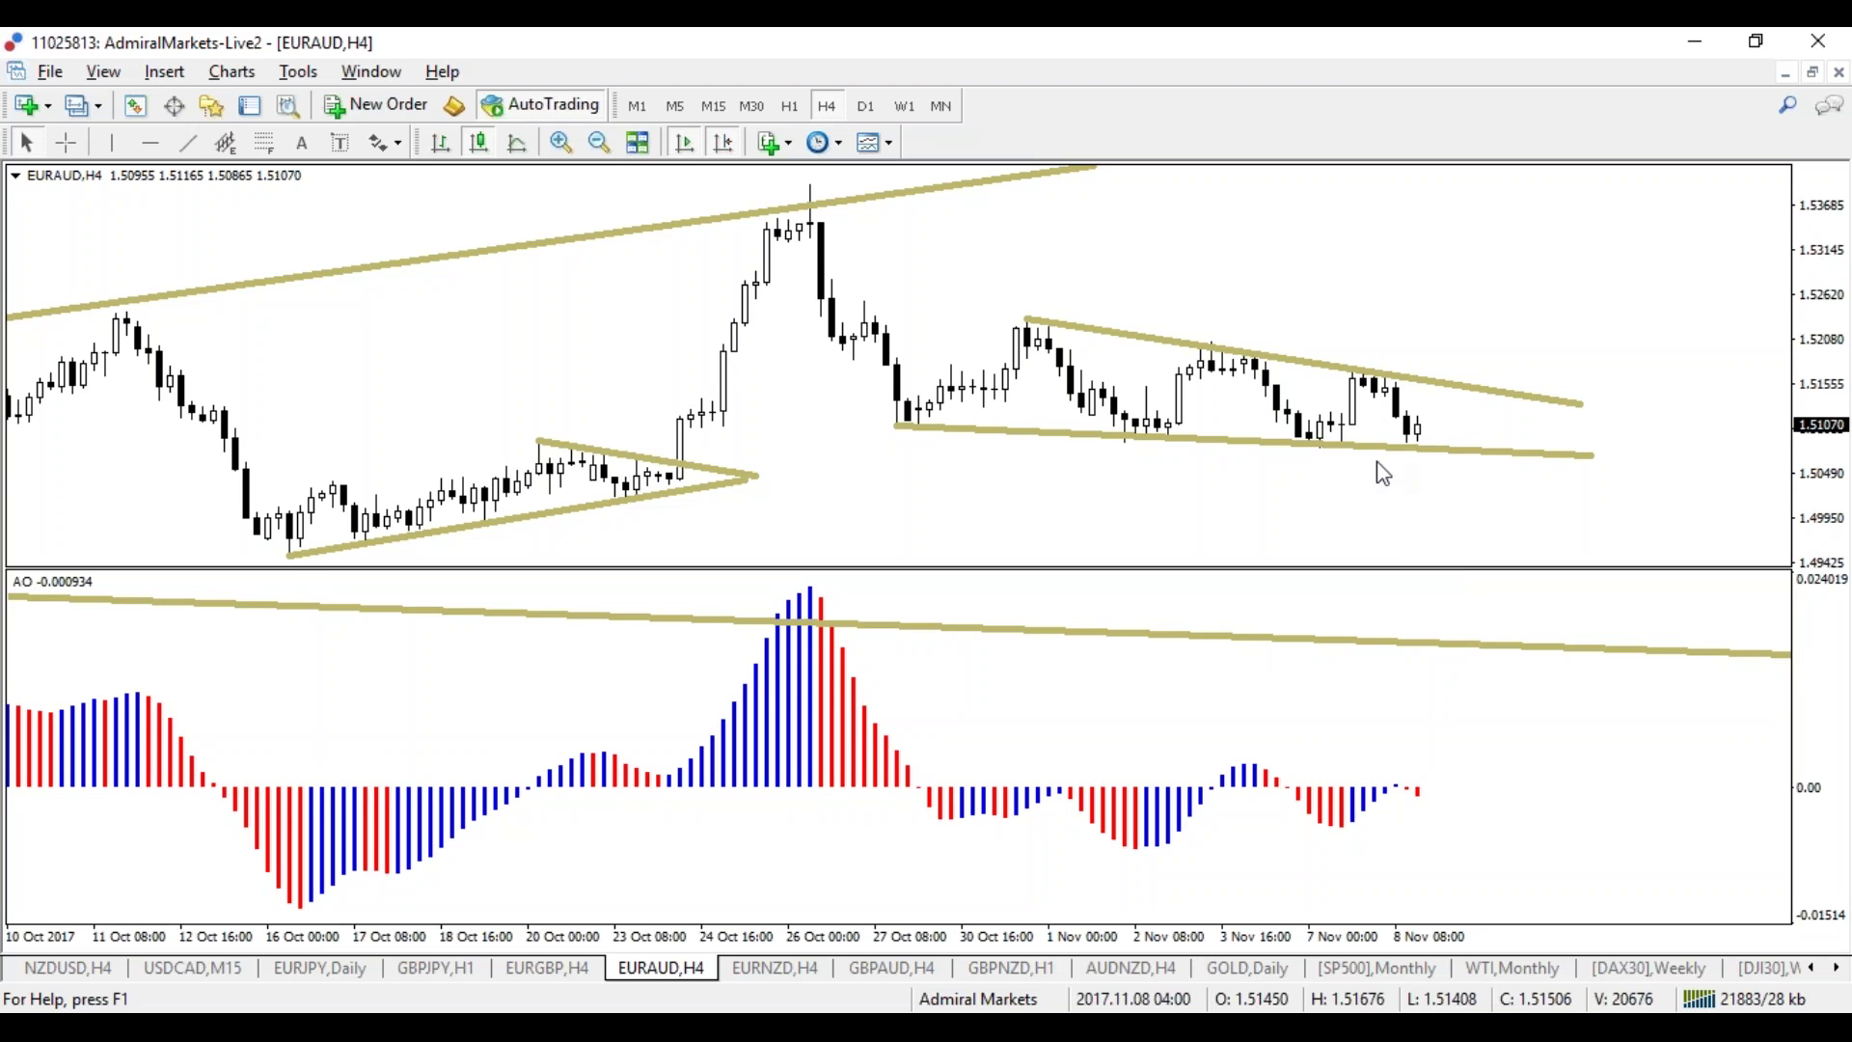
# Step: Compare EURAUD on Daily and H4, sketch a blue breakout path above the H4 wedge with a red down arrow, and clear the sketch
pyautogui.click(871, 106)
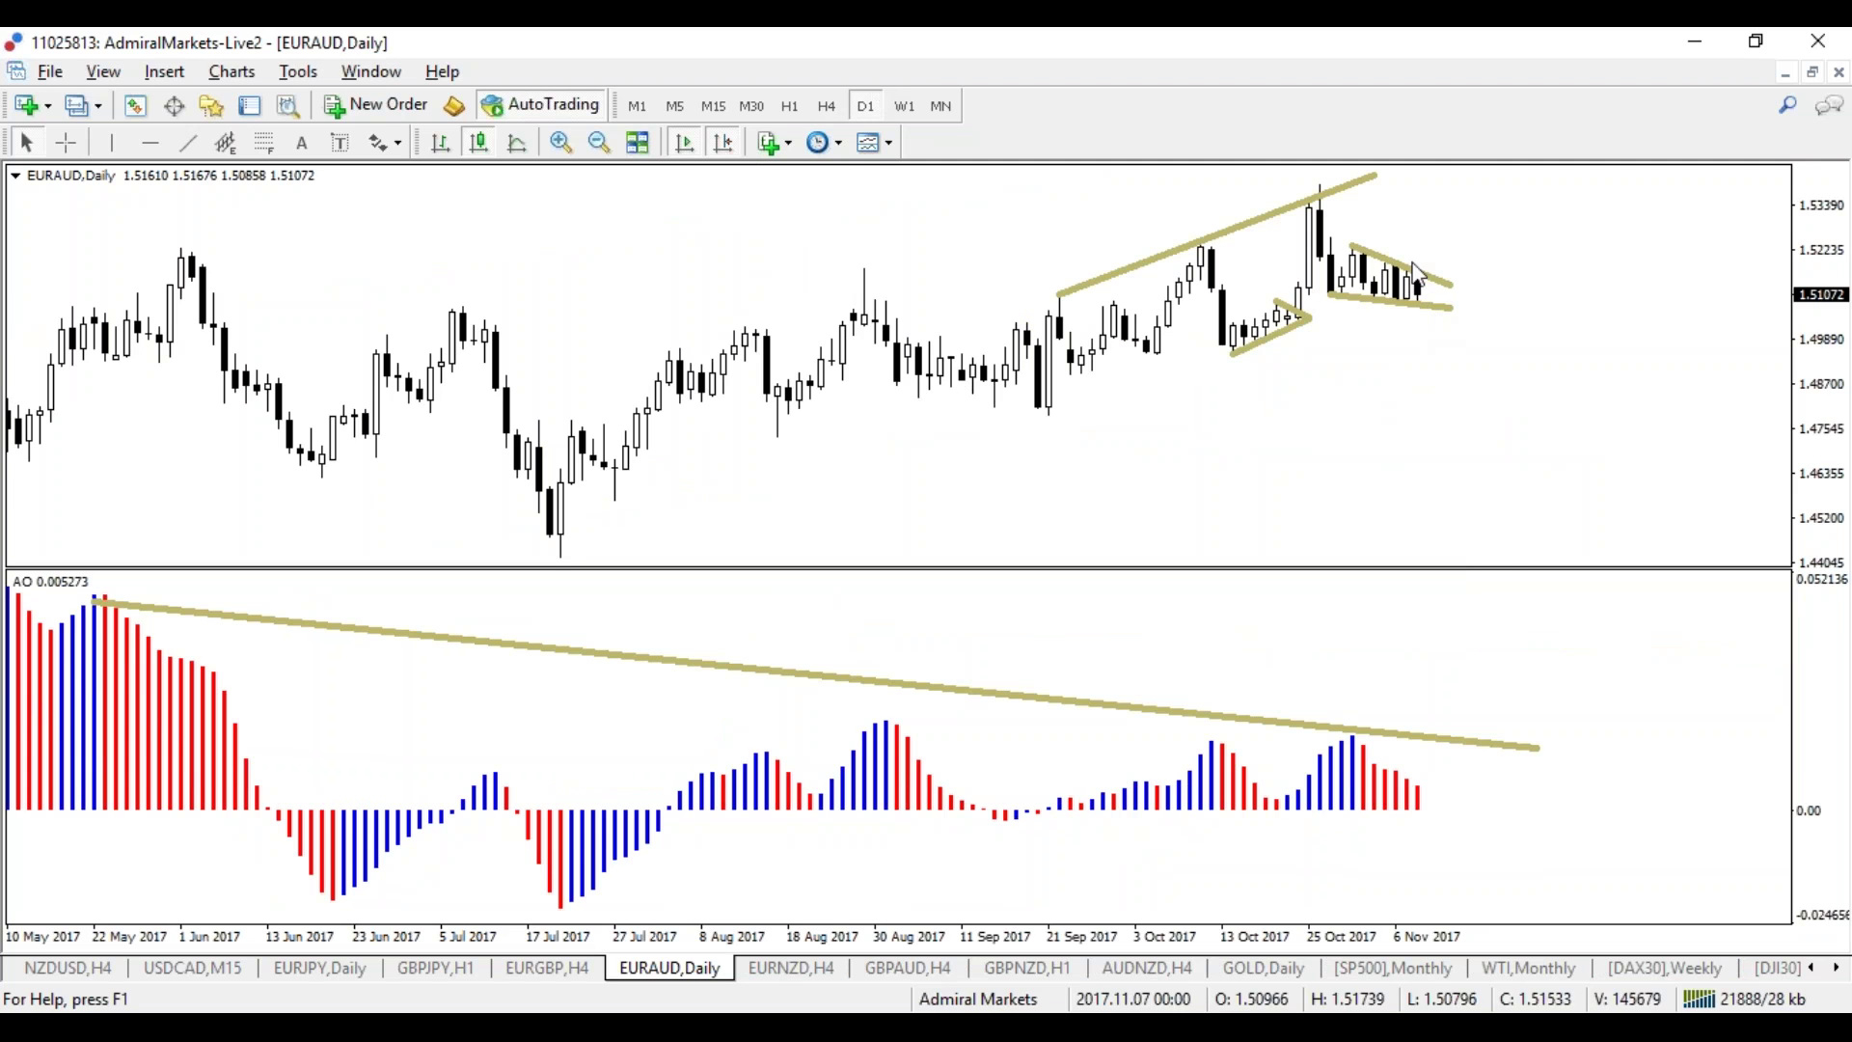
pyautogui.click(832, 106)
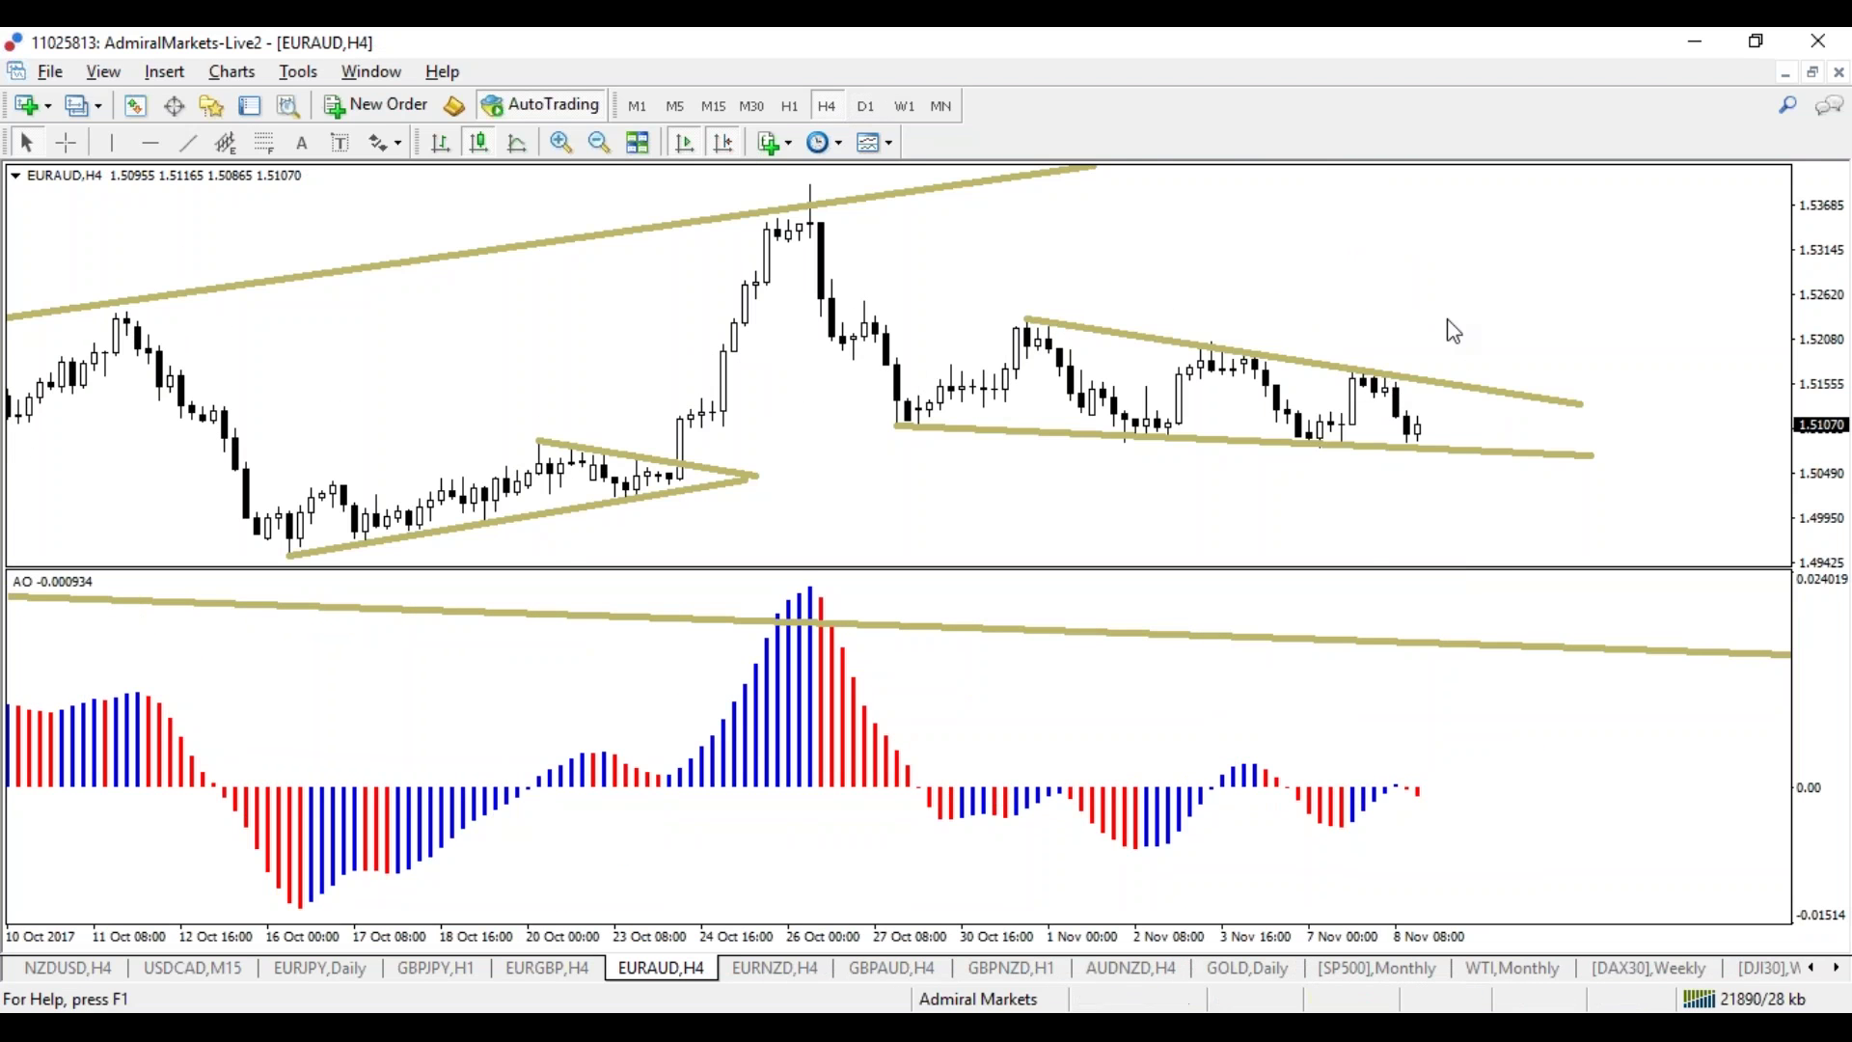
pyautogui.moveTo(1465, 261); pyautogui.dragTo(1418, 221)
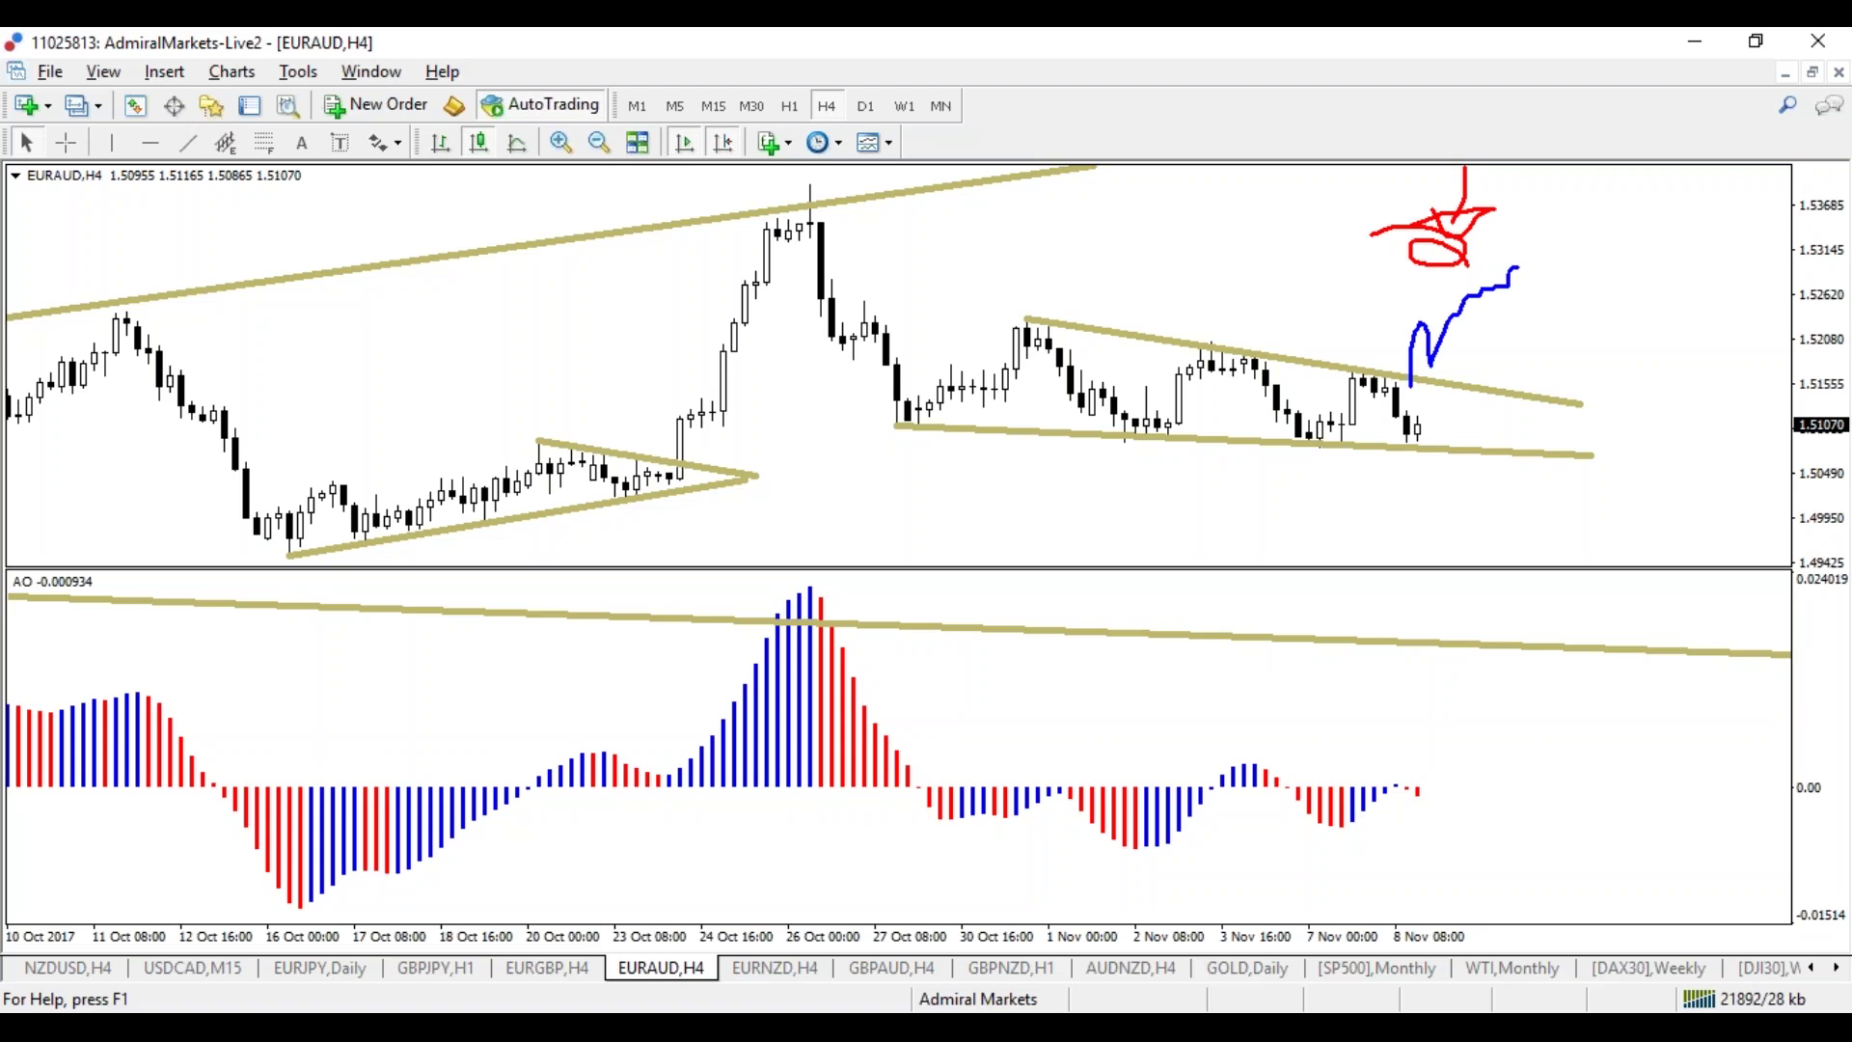
pyautogui.press('Escape')
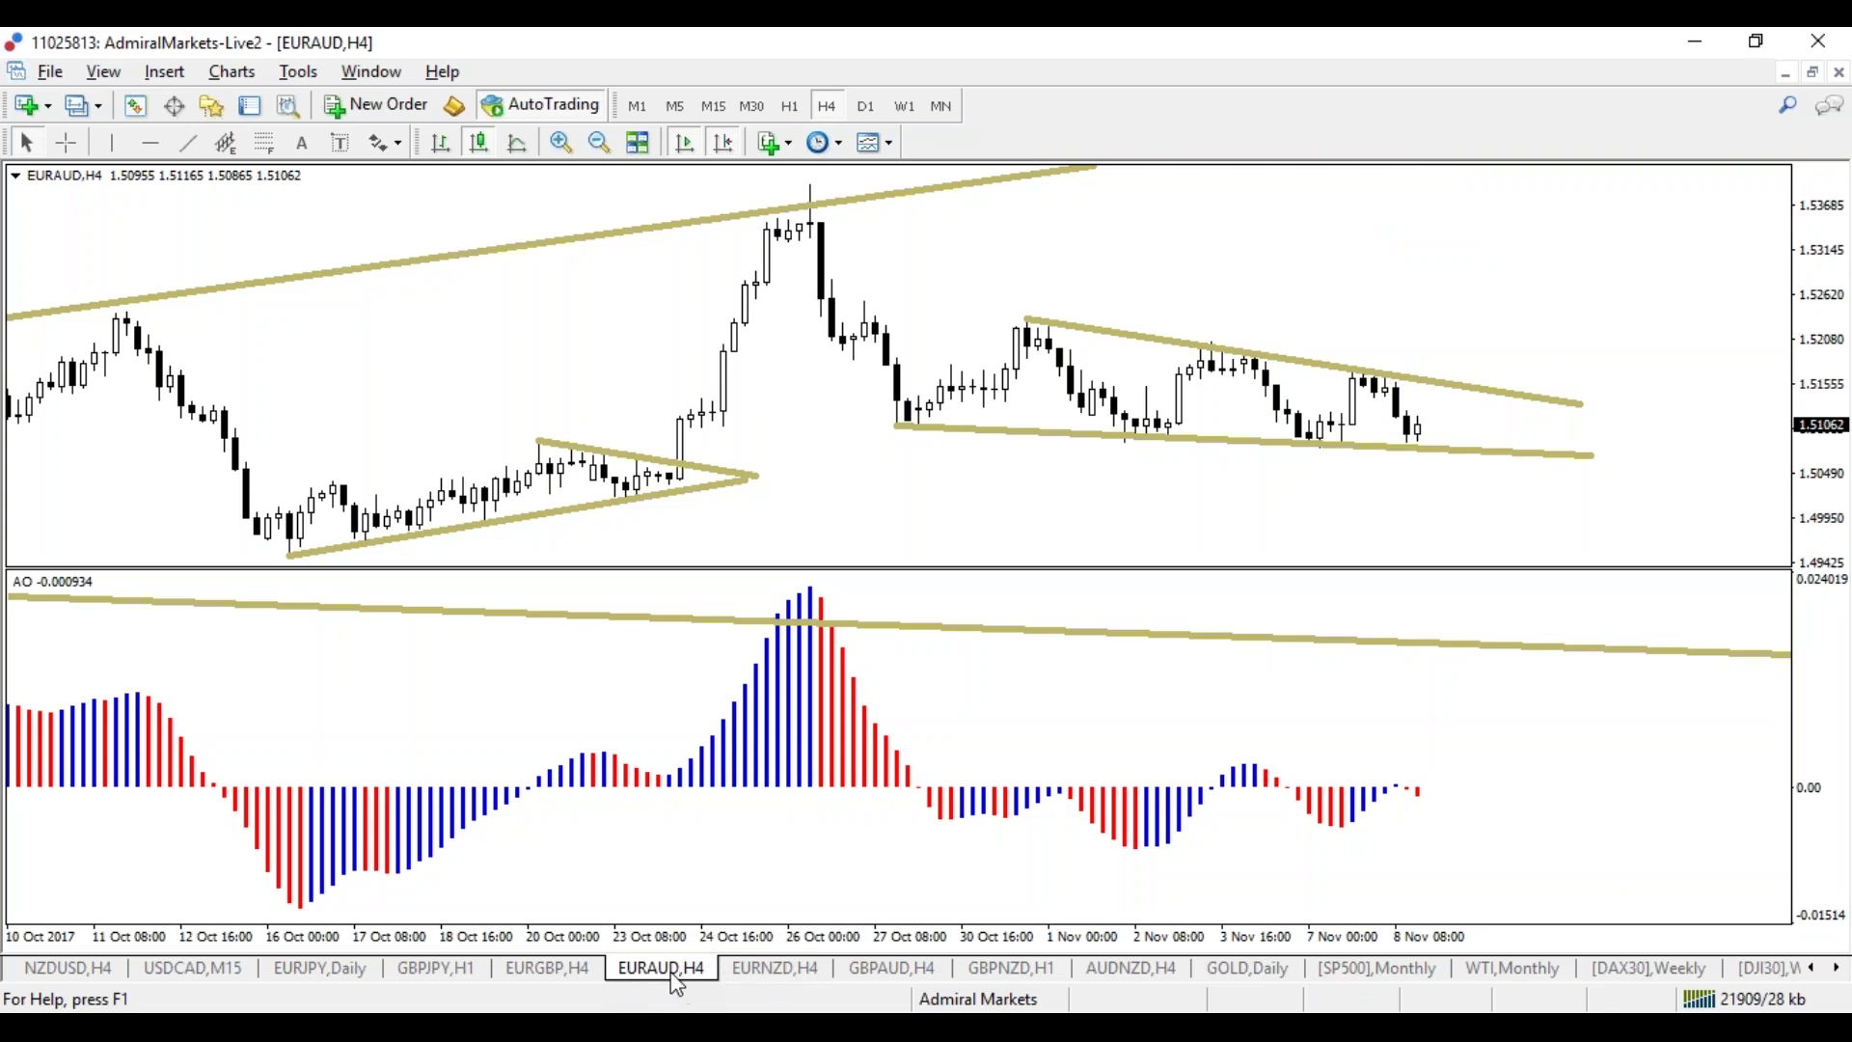
# Step: Open the AUDUSD M15 chart, turn off auto scroll and go back to the 3 November candles
pyautogui.click(1813, 967)
pyautogui.click(1813, 967)
pyautogui.click(1813, 967)
pyautogui.click(1813, 967)
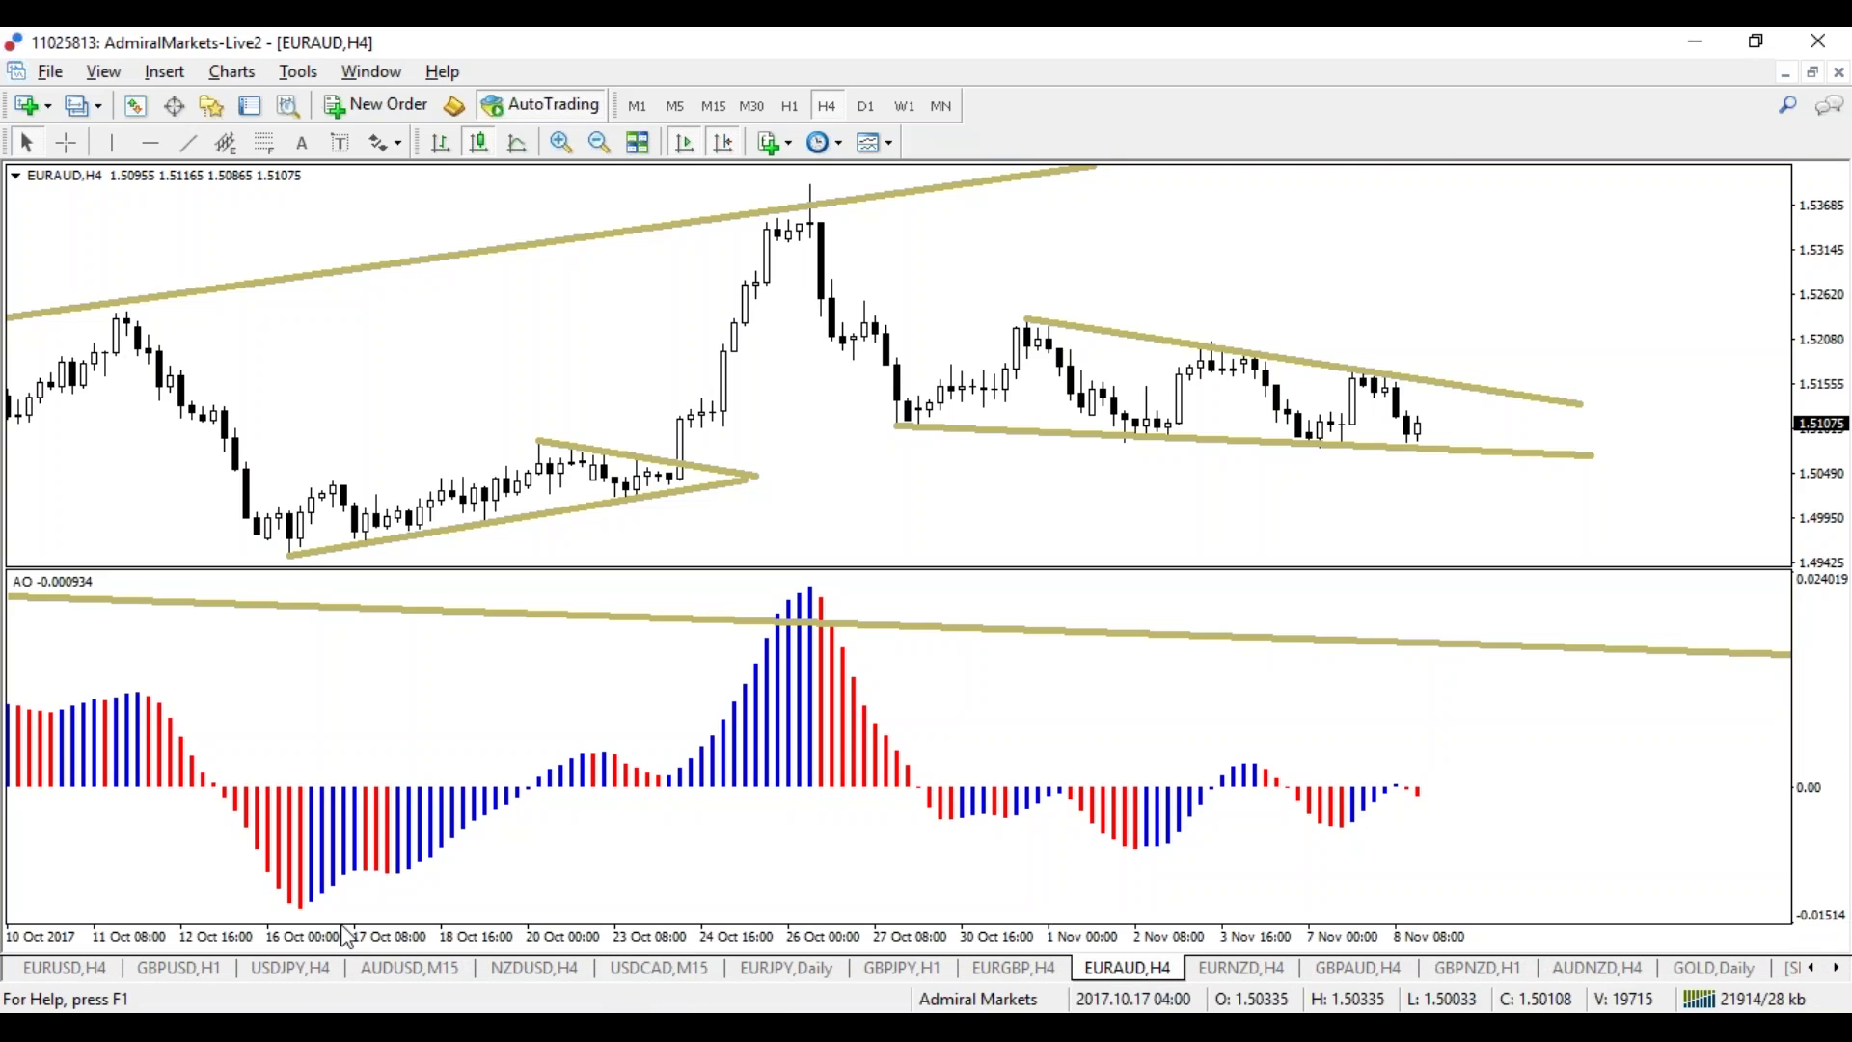
pyautogui.click(405, 972)
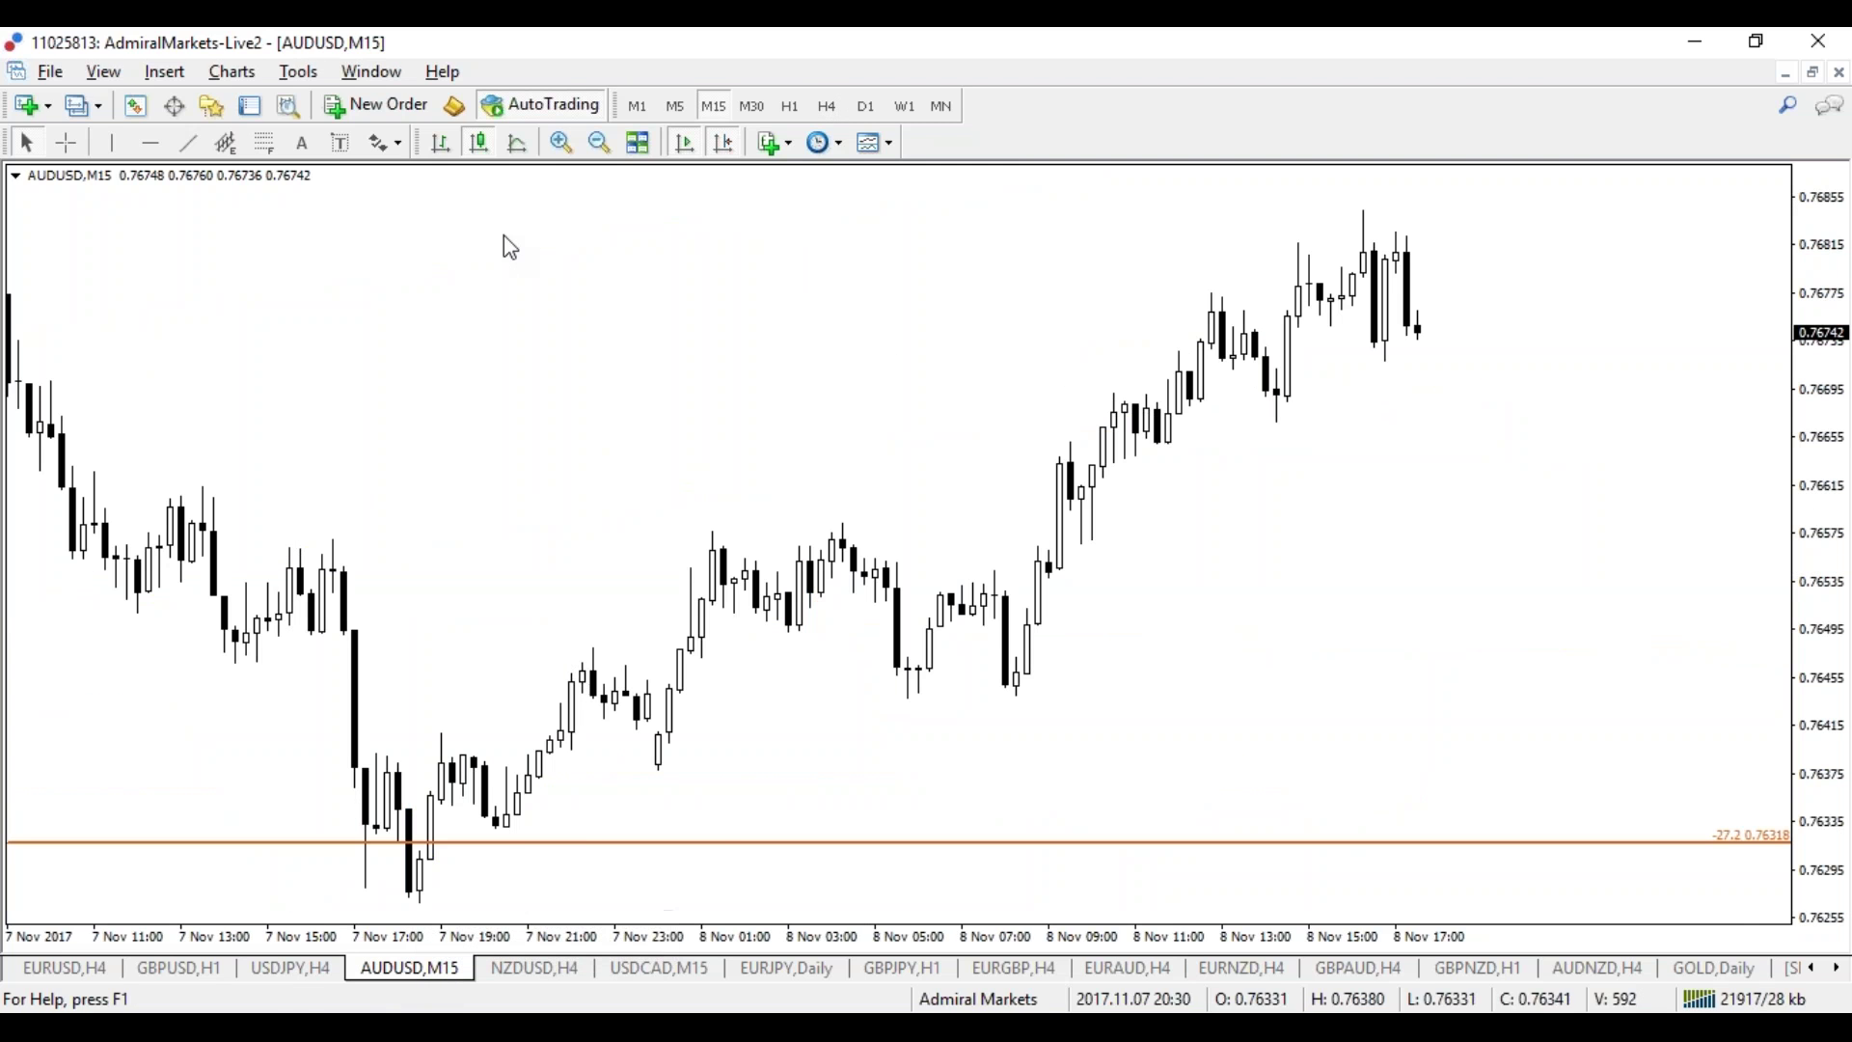
pyautogui.click(685, 143)
pyautogui.scroll(3, 476, 460)
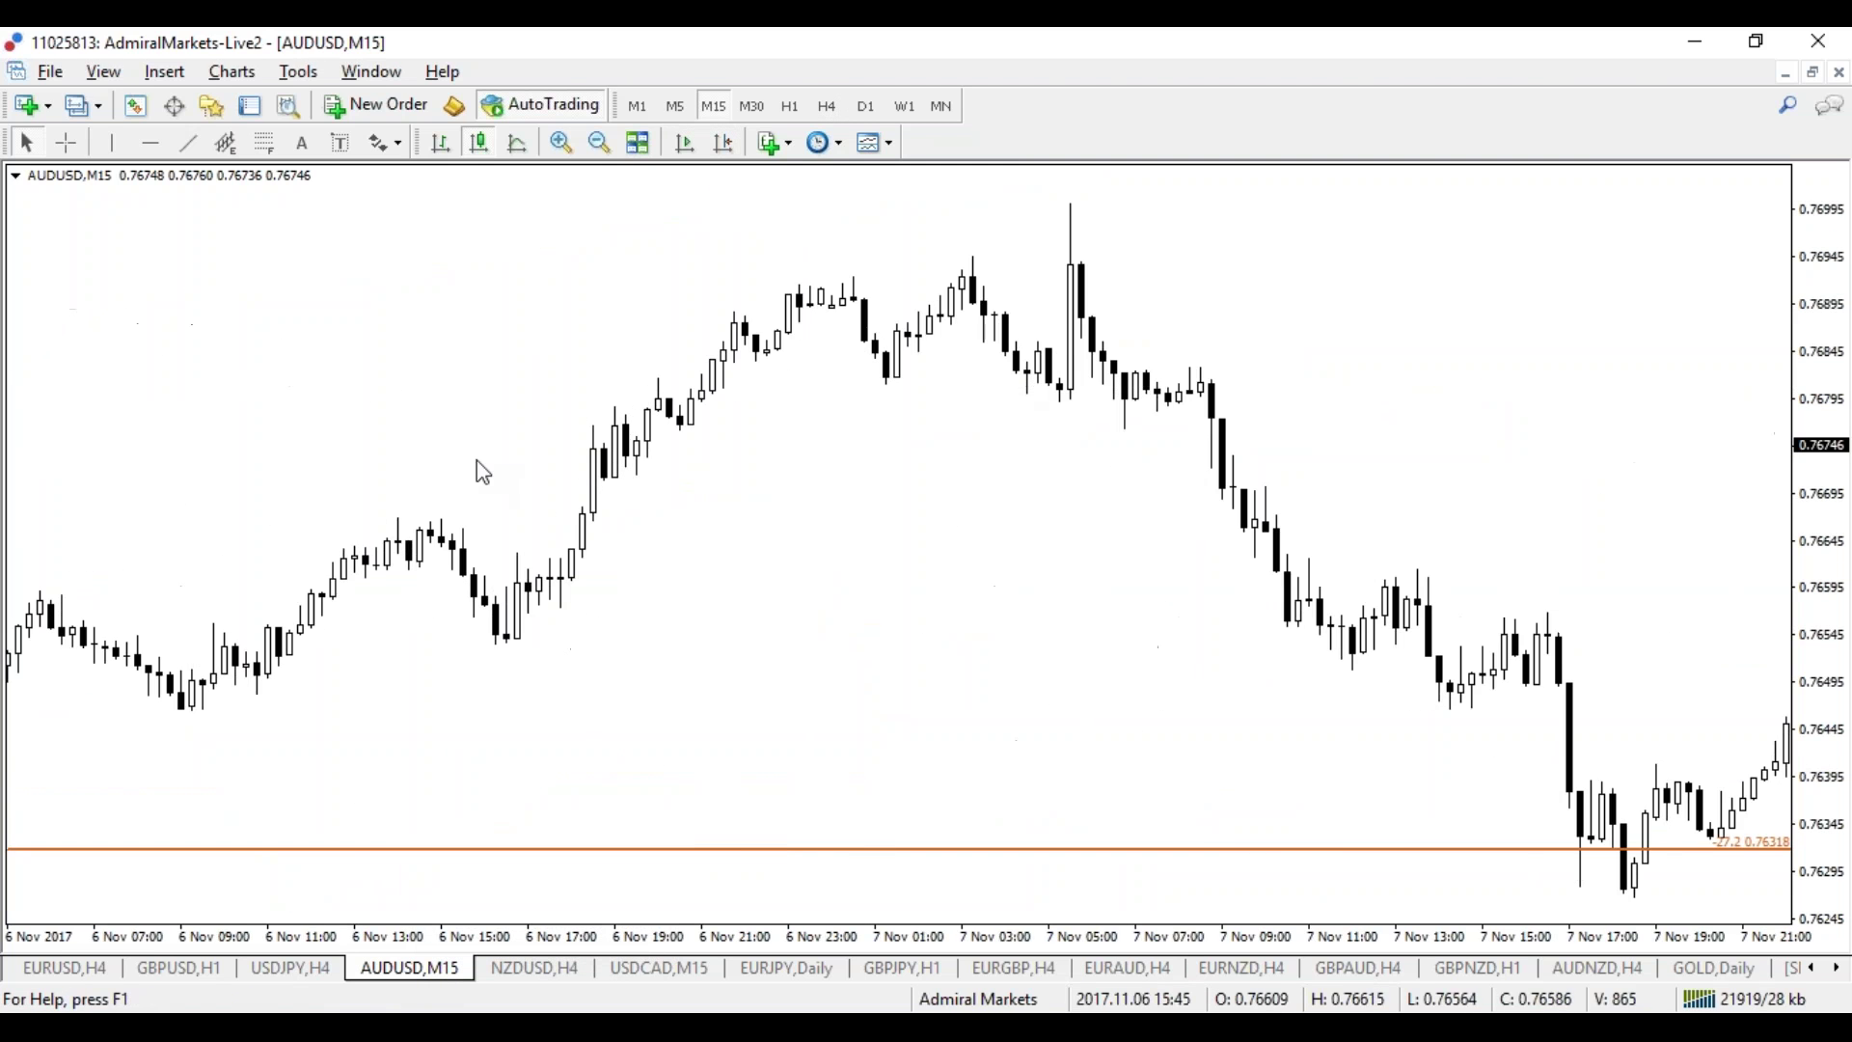
pyautogui.scroll(3, 467, 438)
pyautogui.scroll(3, 873, 477)
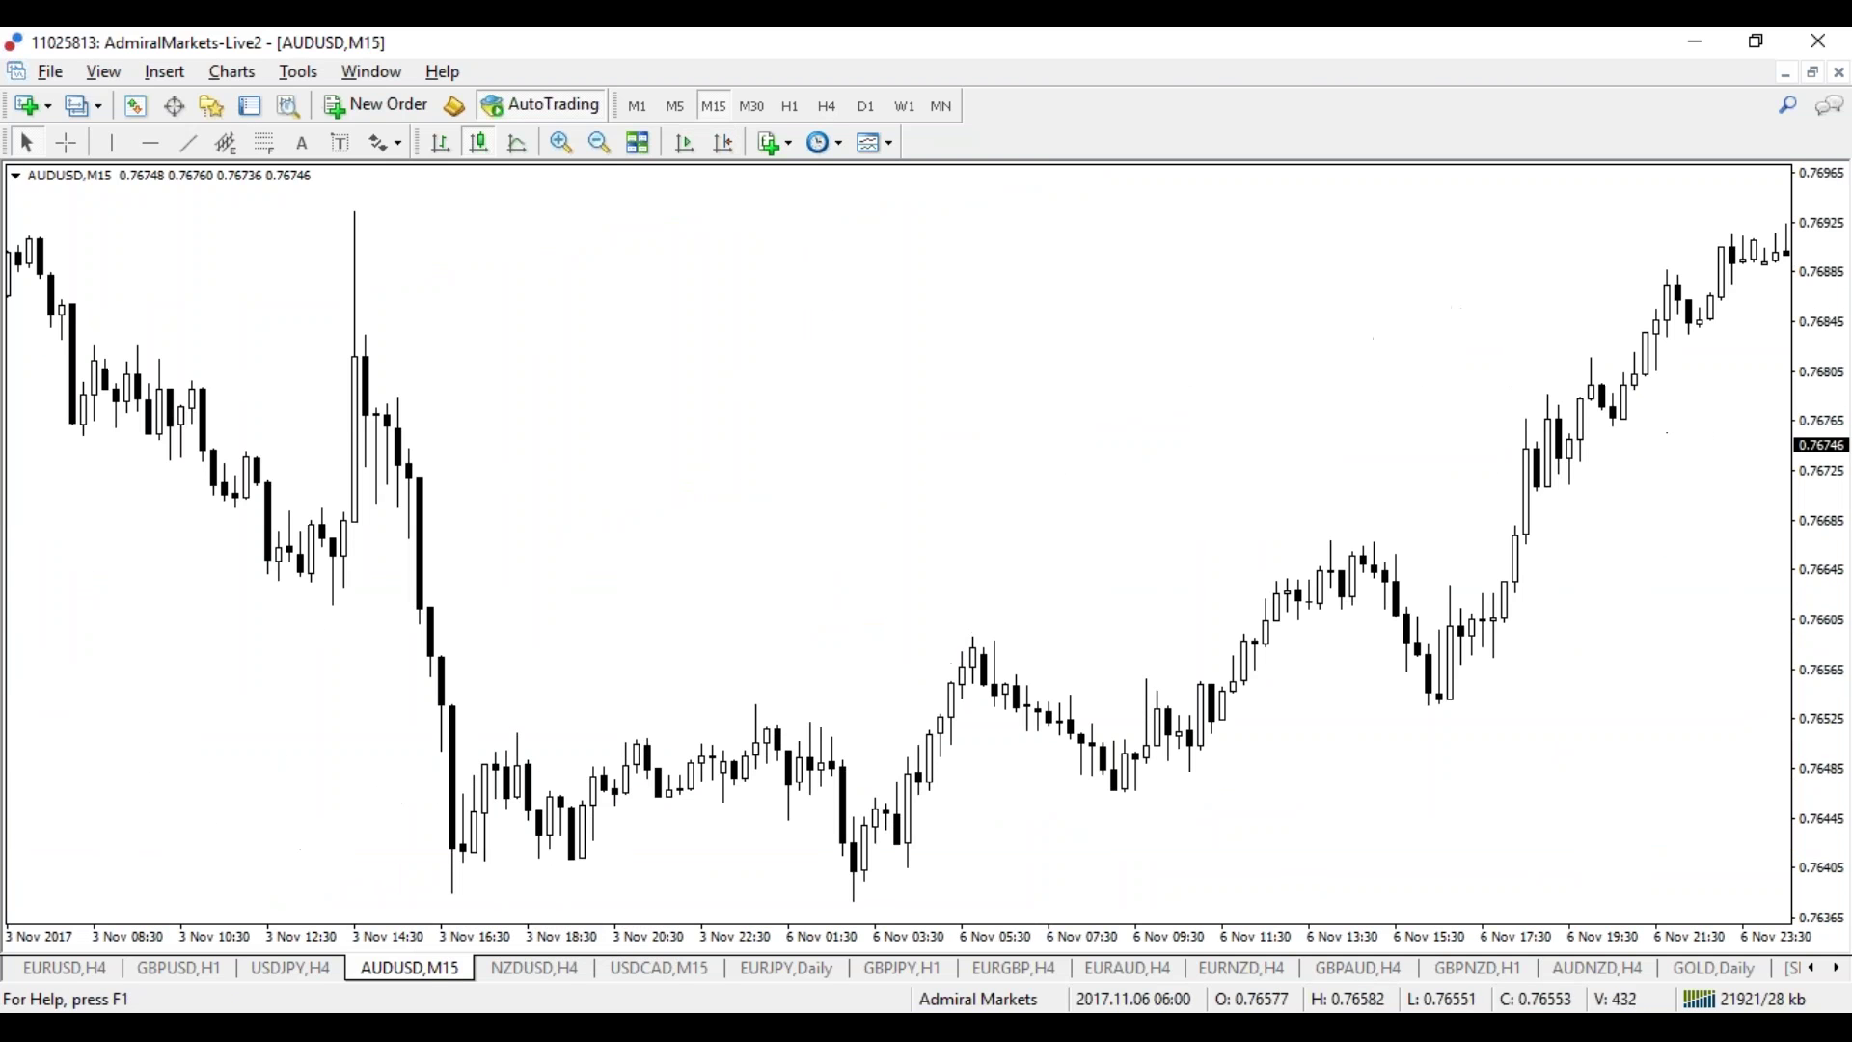
# Step: Draw falling trend lines over the two 6 November AUDUSD pullbacks that begin around 05:30 and 14:00
pyautogui.click(189, 142)
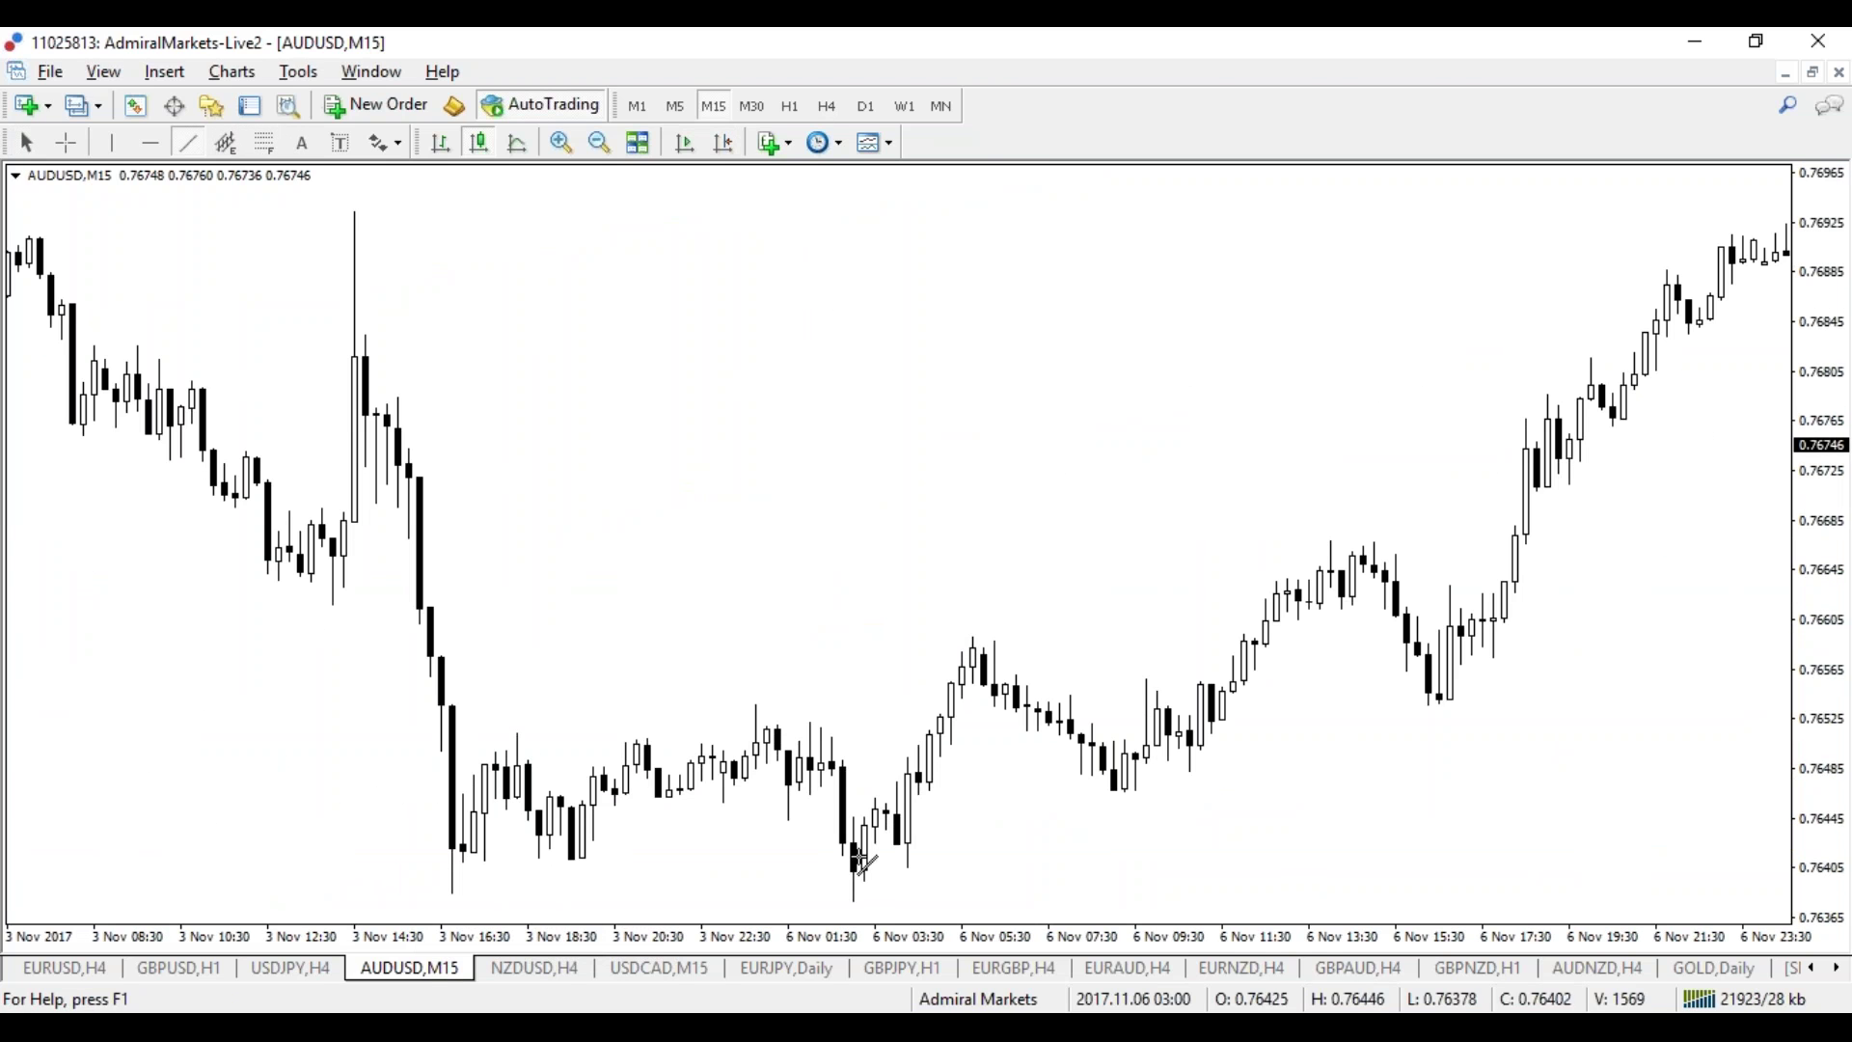
pyautogui.moveTo(983, 651)
pyautogui.mouseDown()
pyautogui.moveTo(1253, 780)
pyautogui.moveTo(1225, 799)
pyautogui.mouseUp()
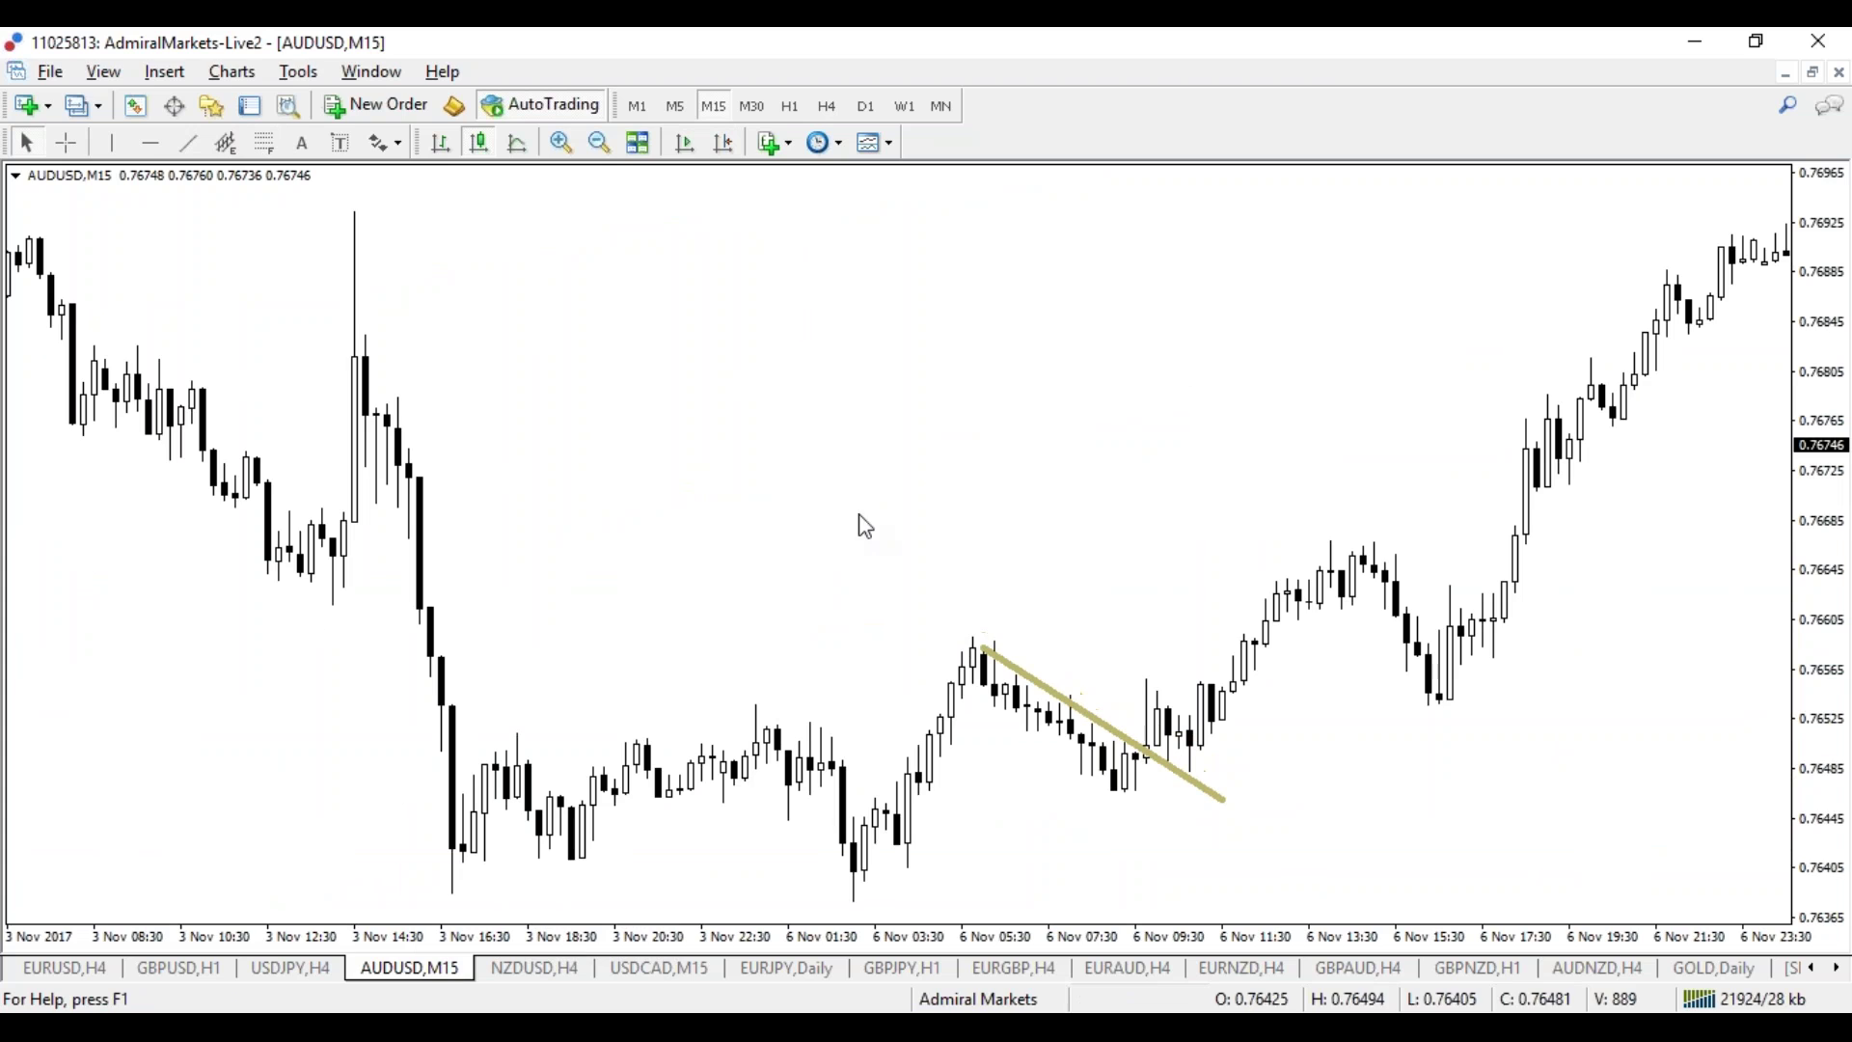
pyautogui.click(189, 143)
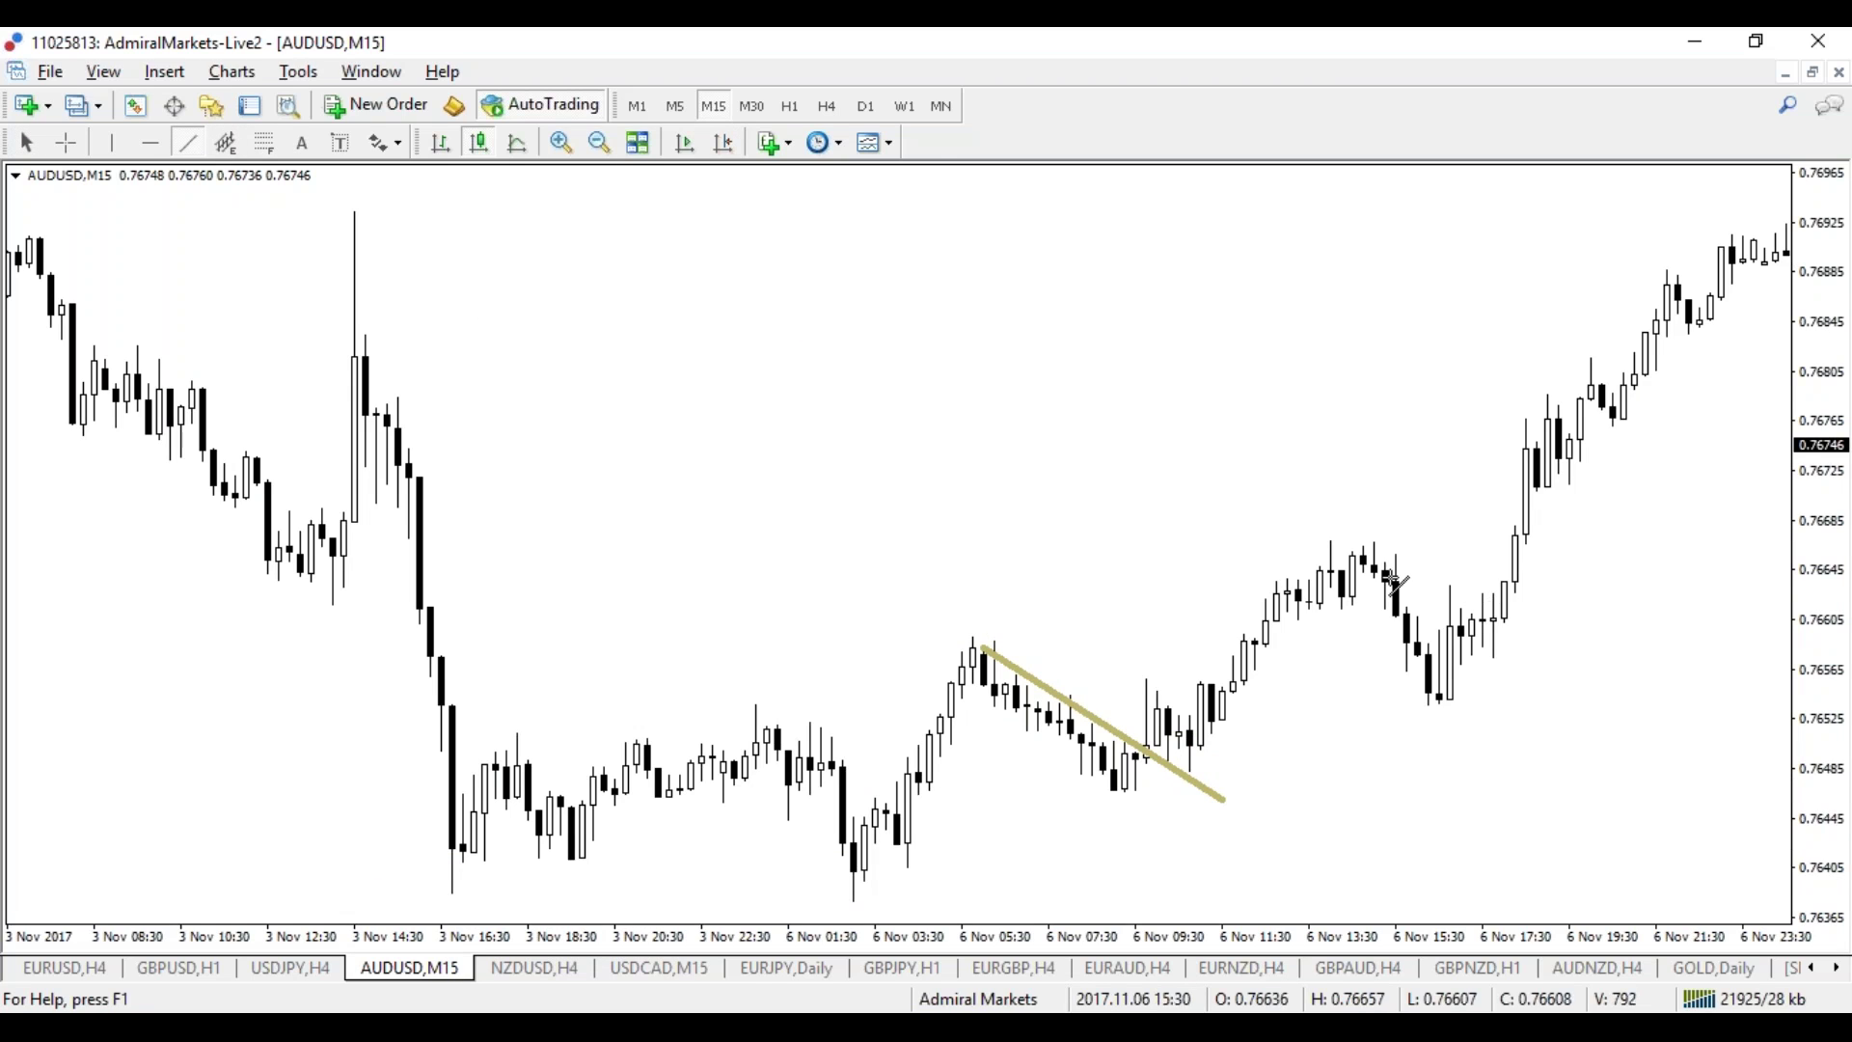
pyautogui.moveTo(1363, 540); pyautogui.dragTo(1611, 662)
# Step: Draw rising trend lines under the AUDUSD corrections that follow the early 3 November drop and the late 3 November low
pyautogui.moveTo(813, 535); pyautogui.dragTo(1307, 529)
pyautogui.click(188, 142)
pyautogui.moveTo(560, 510); pyautogui.dragTo(617, 466)
pyautogui.click(188, 142)
pyautogui.moveTo(996, 538)
pyautogui.mouseDown()
pyautogui.moveTo(771, 469)
pyautogui.moveTo(942, 766)
pyautogui.moveTo(962, 892)
pyautogui.mouseUp()
pyautogui.moveTo(1003, 569); pyautogui.dragTo(1377, 845)
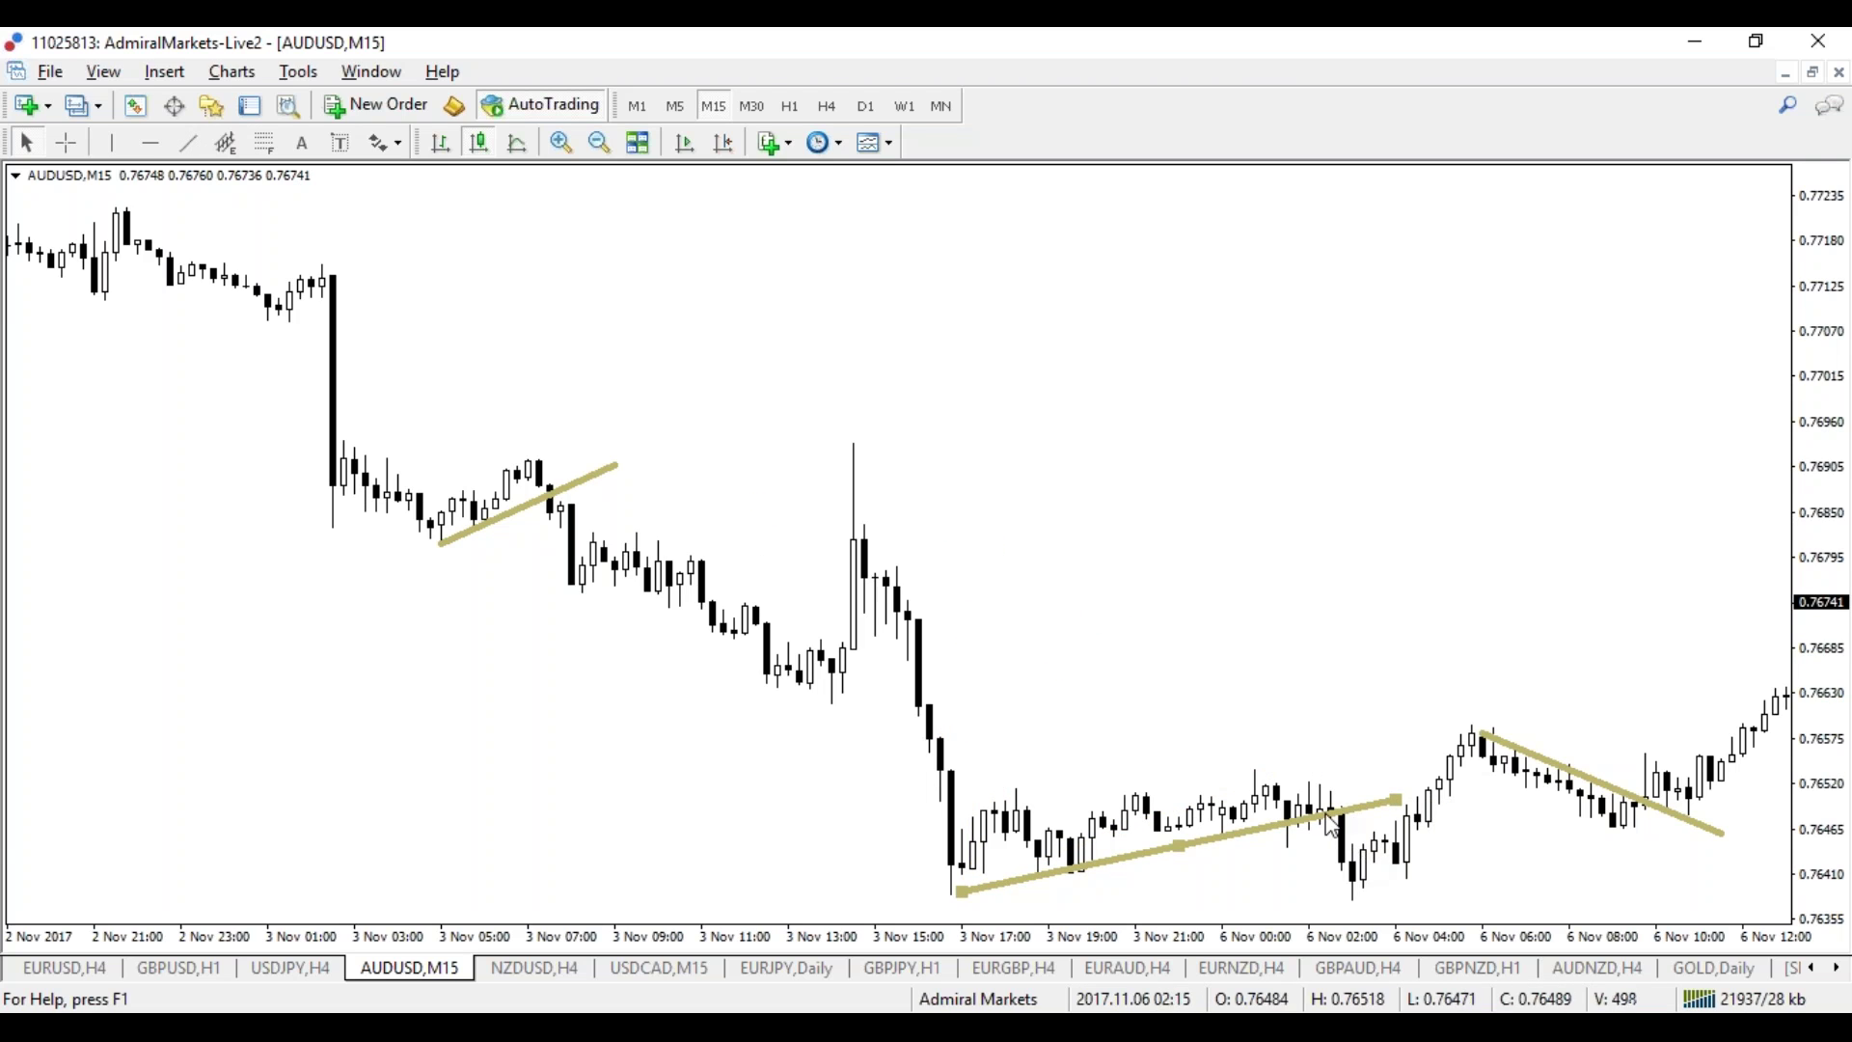
# Step: Draw a slightly falling trend line under the 7 November AUDUSD top, from the low around 01:00 to about 10:00
pyautogui.scroll(-15, 774, 574)
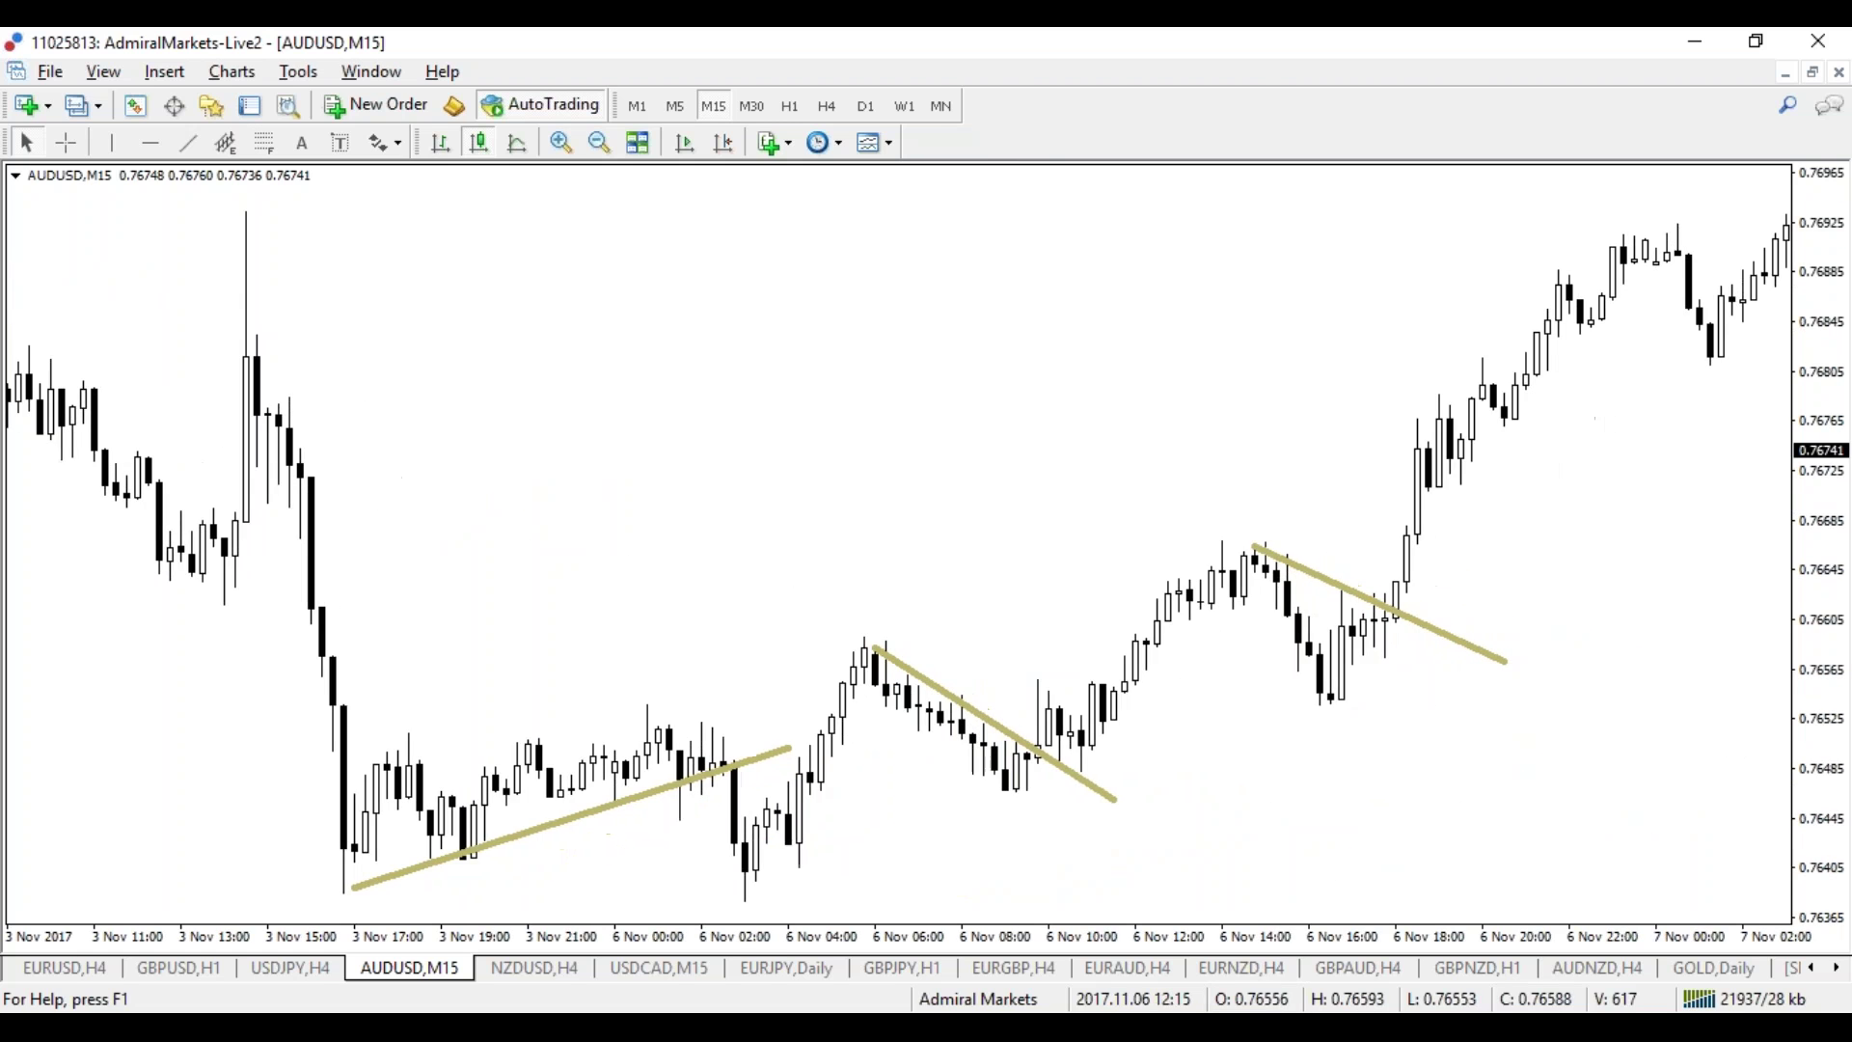
pyautogui.moveTo(997, 354); pyautogui.dragTo(838, 354)
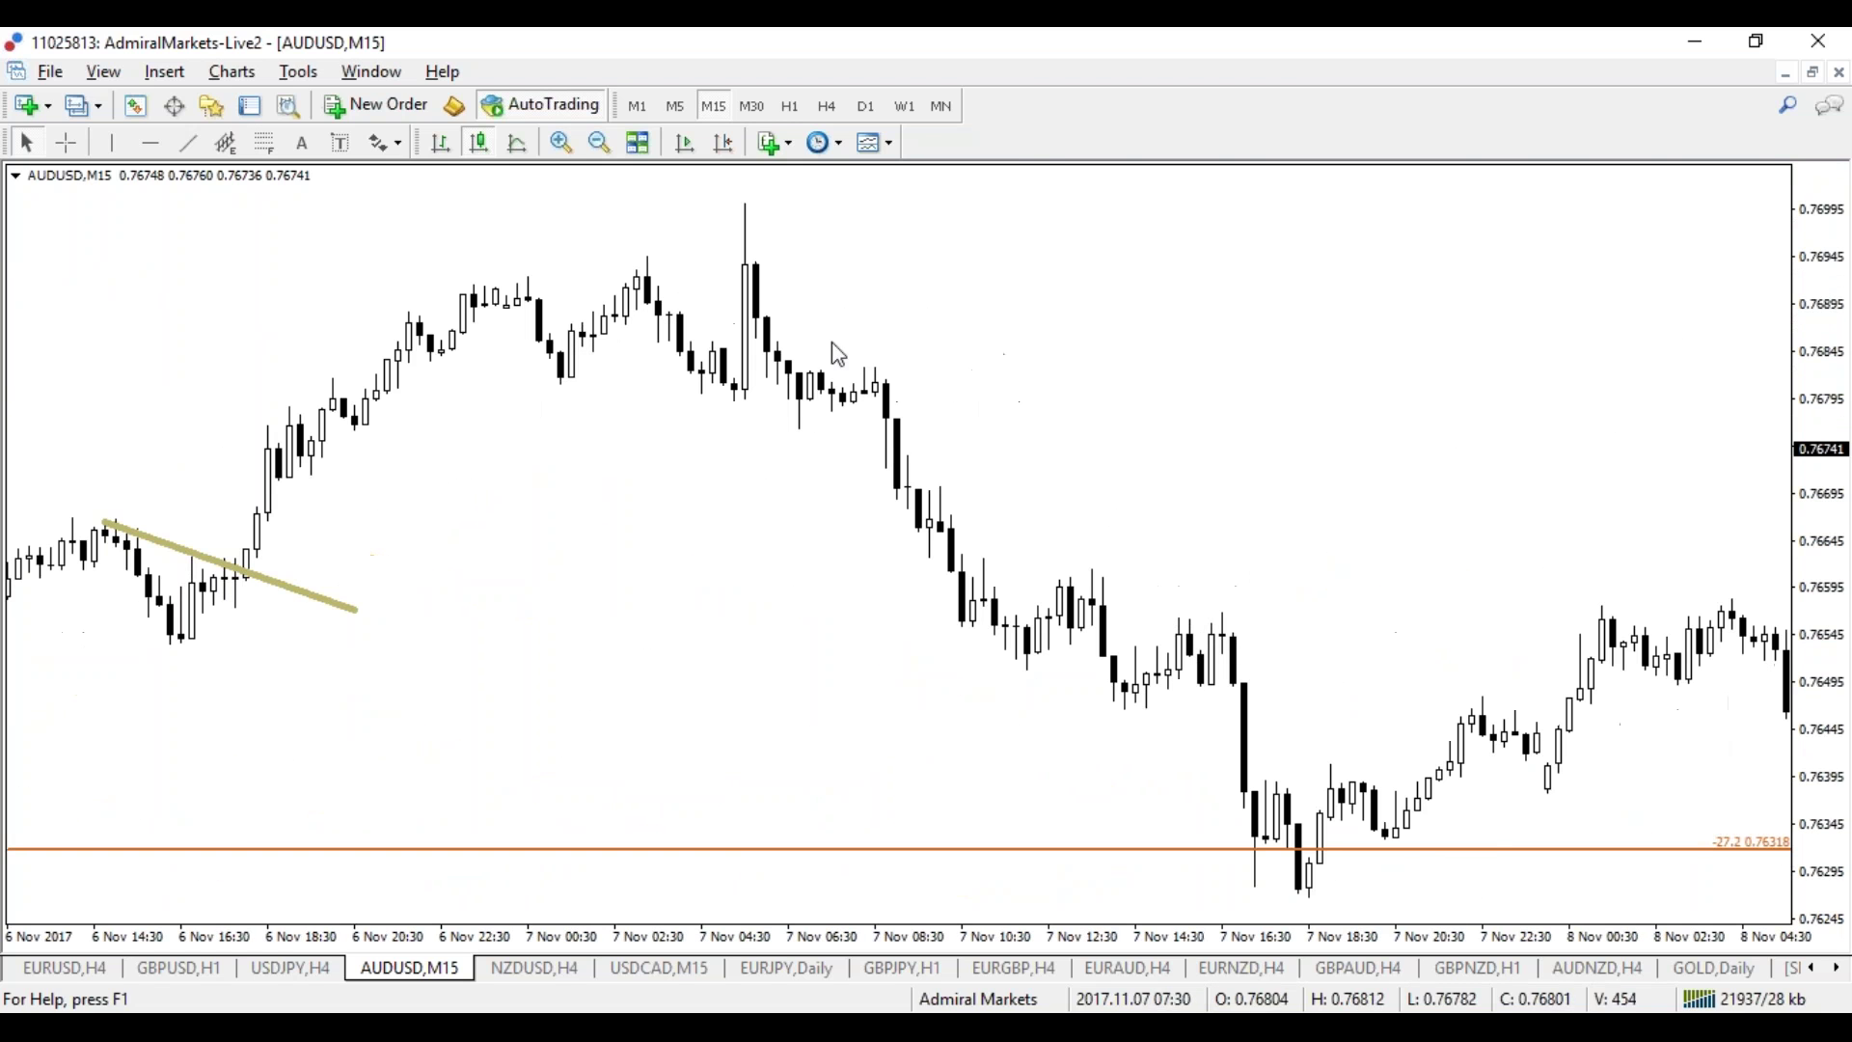
pyautogui.click(188, 143)
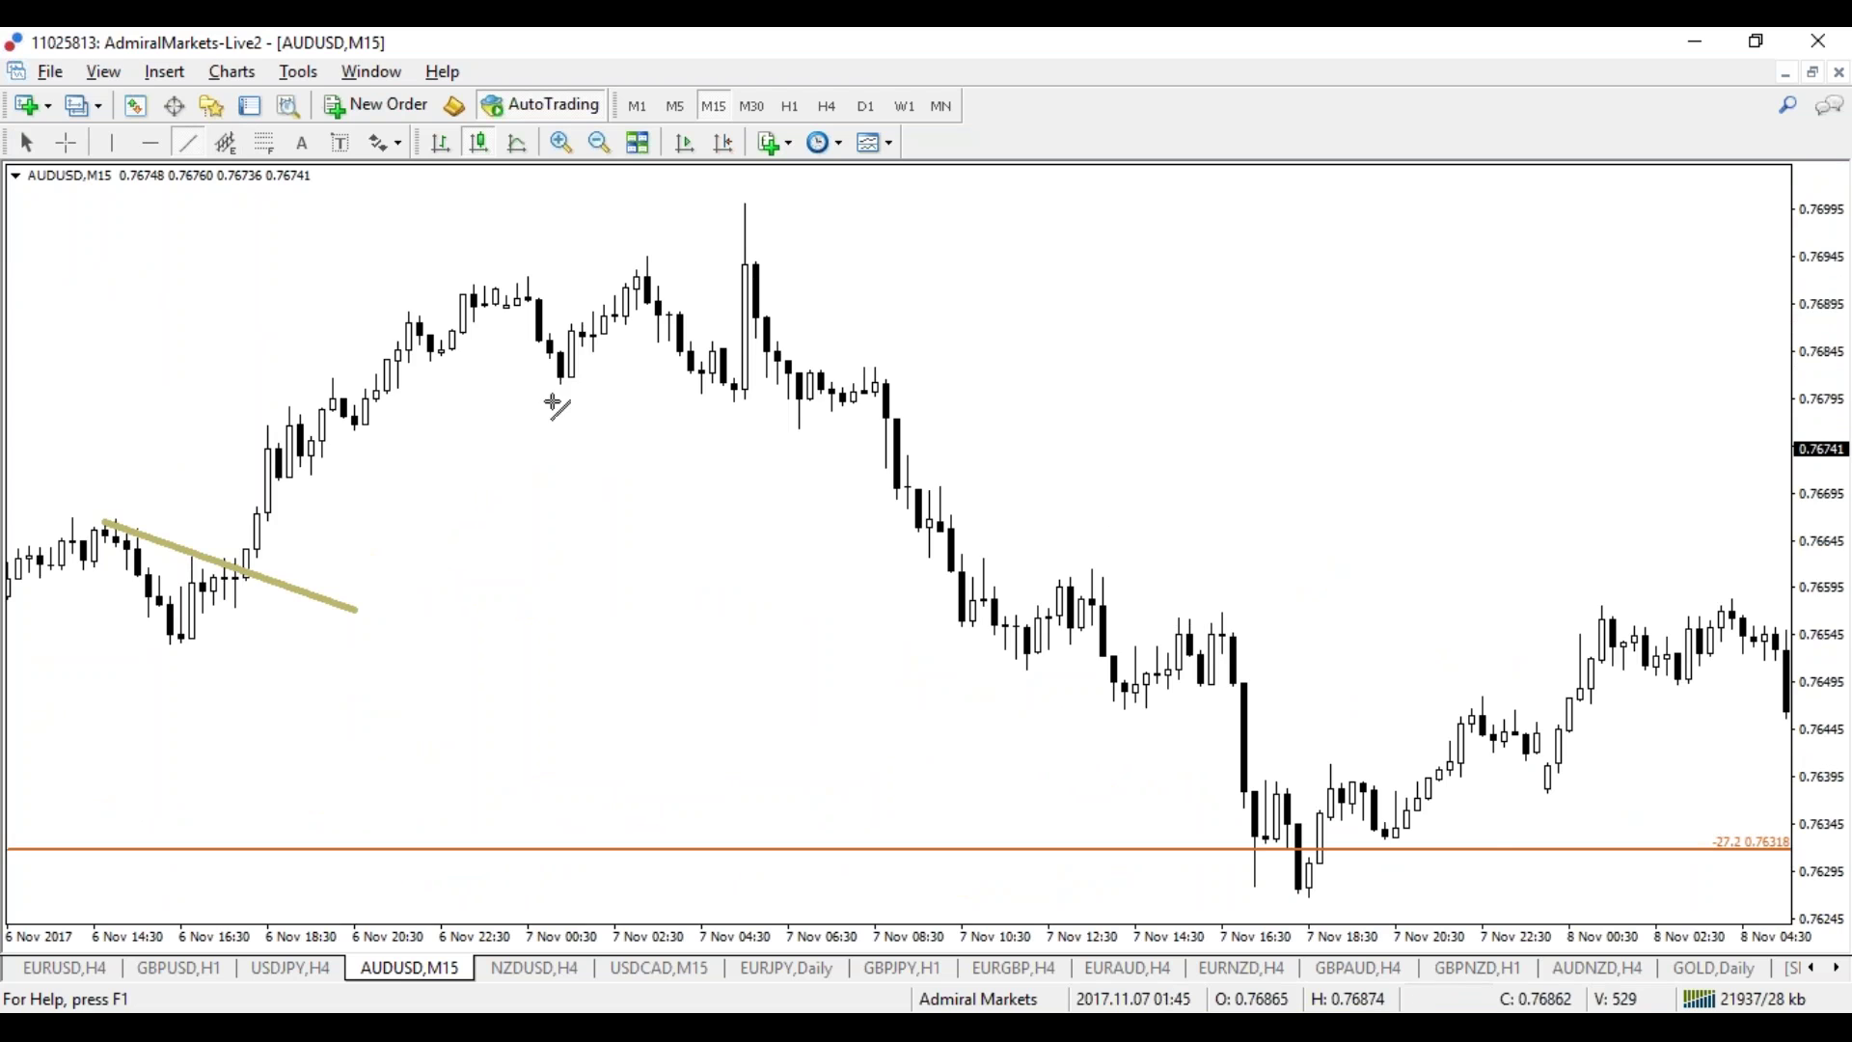
pyautogui.moveTo(551, 379); pyautogui.dragTo(942, 399)
# Step: Draw short rising trend lines under the two 7 November AUDUSD corrections that start around 11:00 and 14:00
pyautogui.scroll(-6, 764, 392)
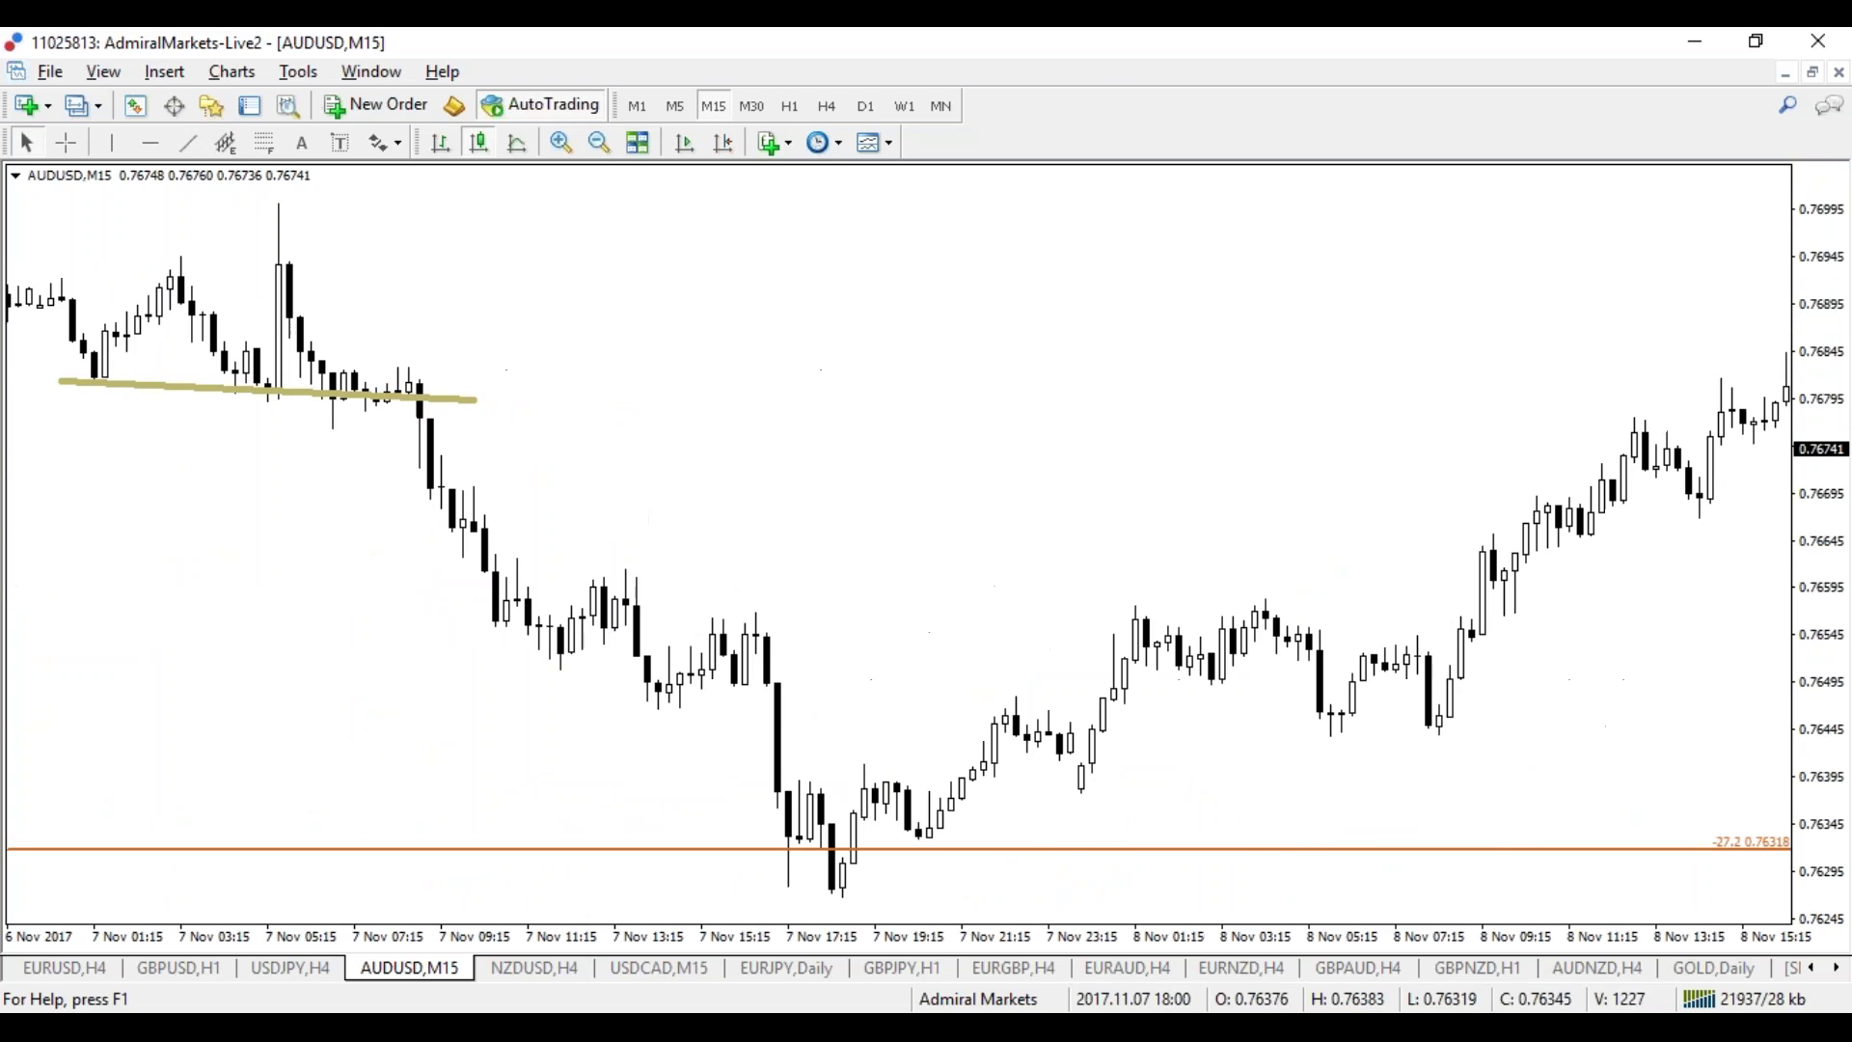
pyautogui.click(188, 145)
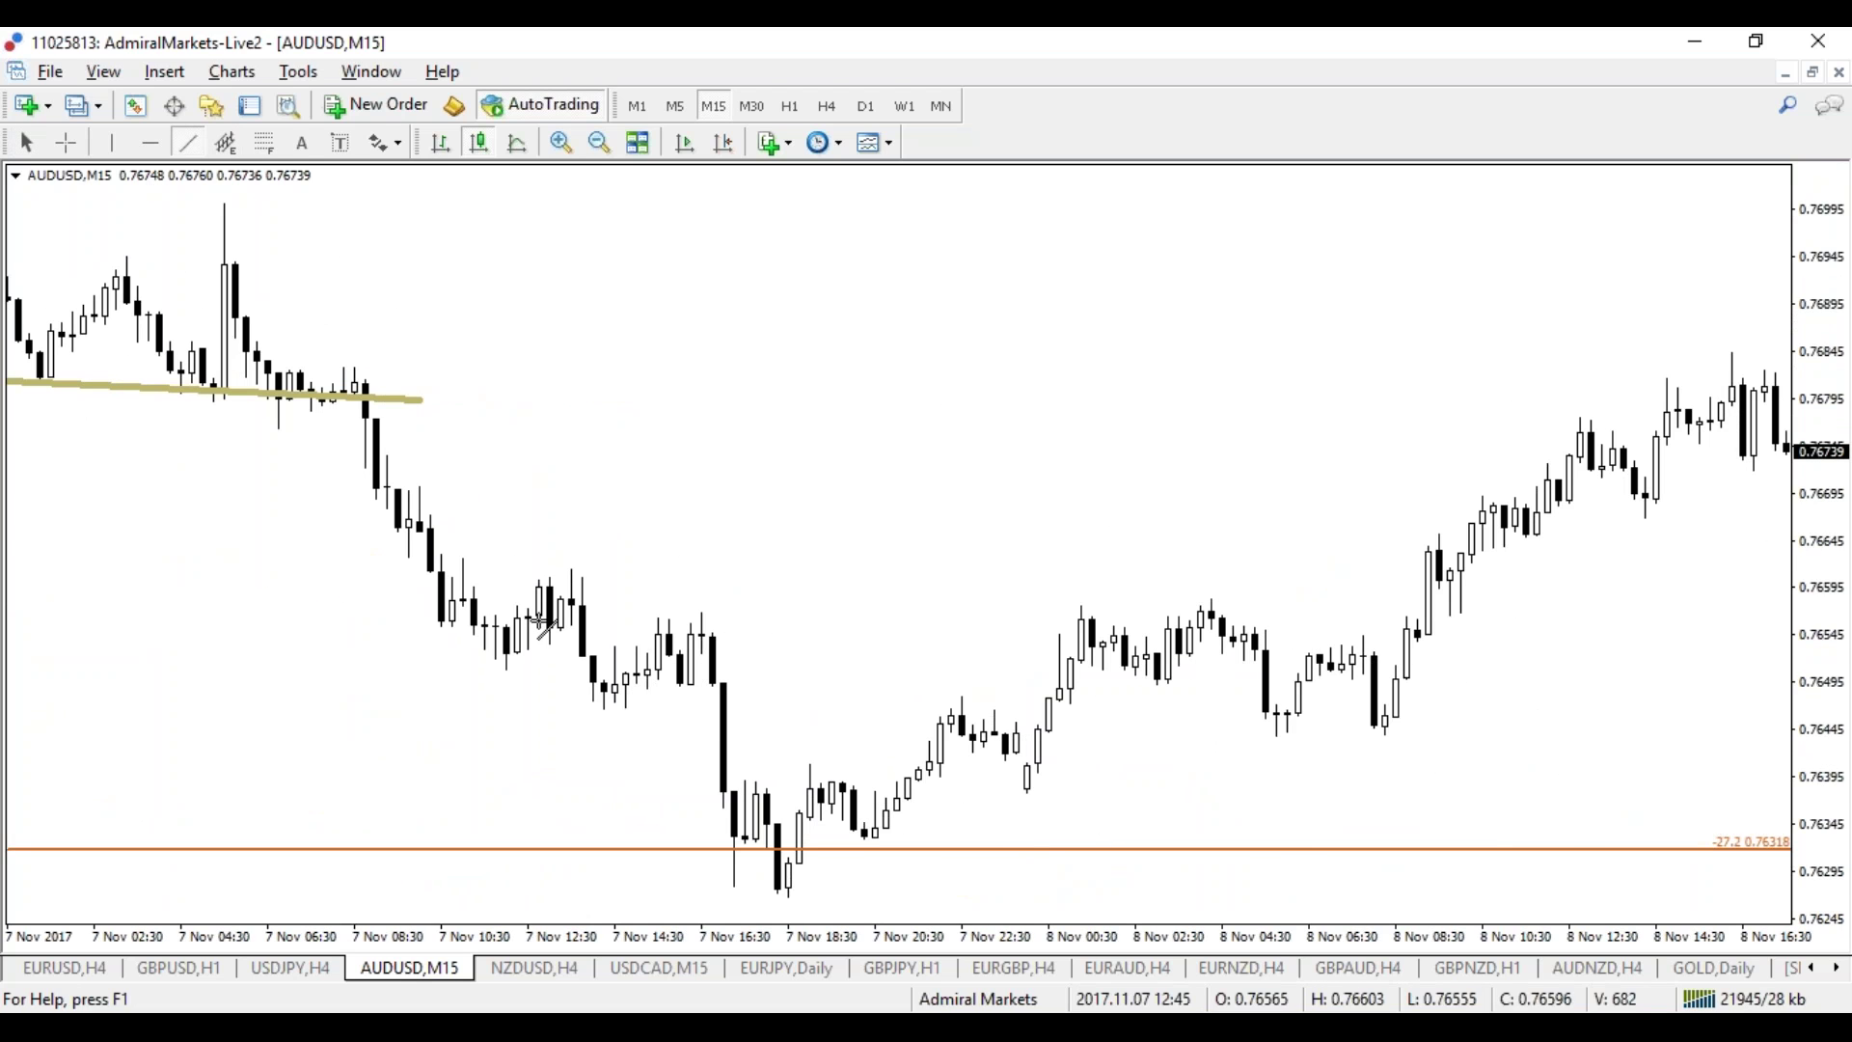
pyautogui.moveTo(495, 660); pyautogui.dragTo(595, 622)
pyautogui.click(192, 150)
pyautogui.moveTo(613, 705); pyautogui.dragTo(758, 656)
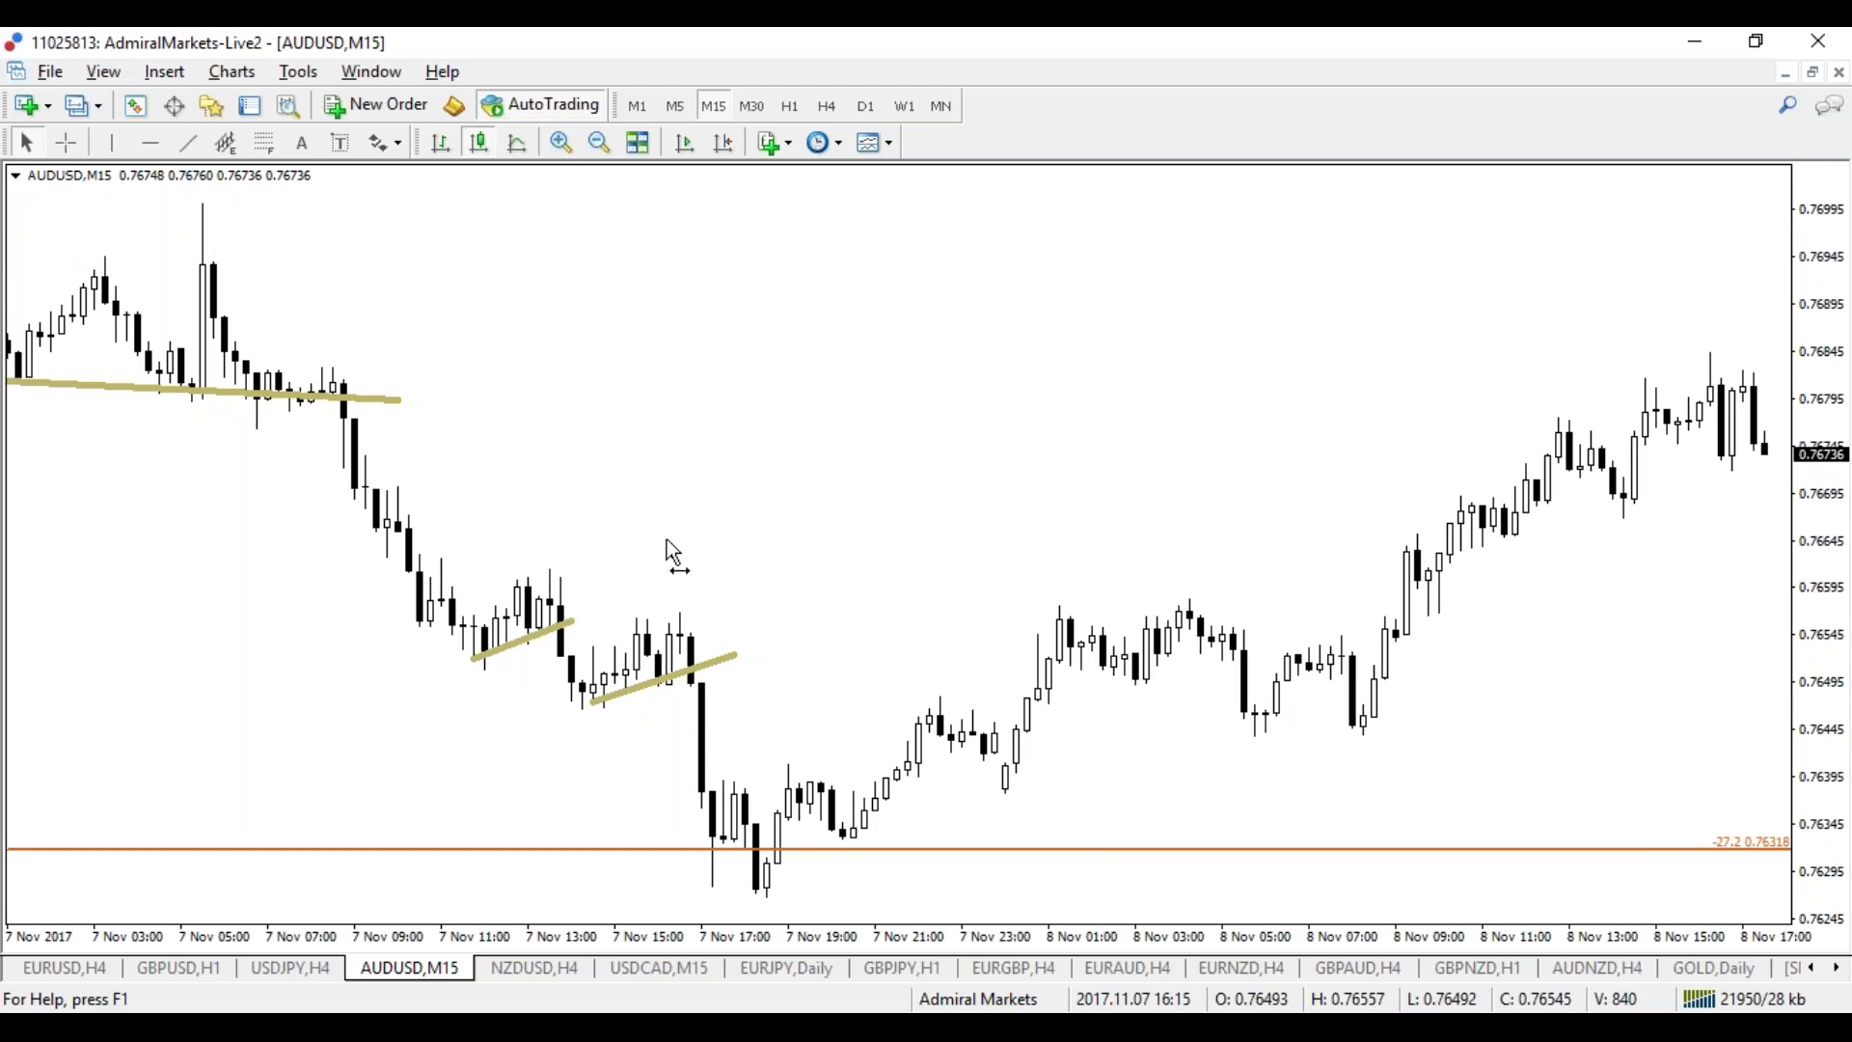
# Step: Draw two falling trend lines as a channel over and under the early 8 November AUDUSD pullback
pyautogui.click(188, 143)
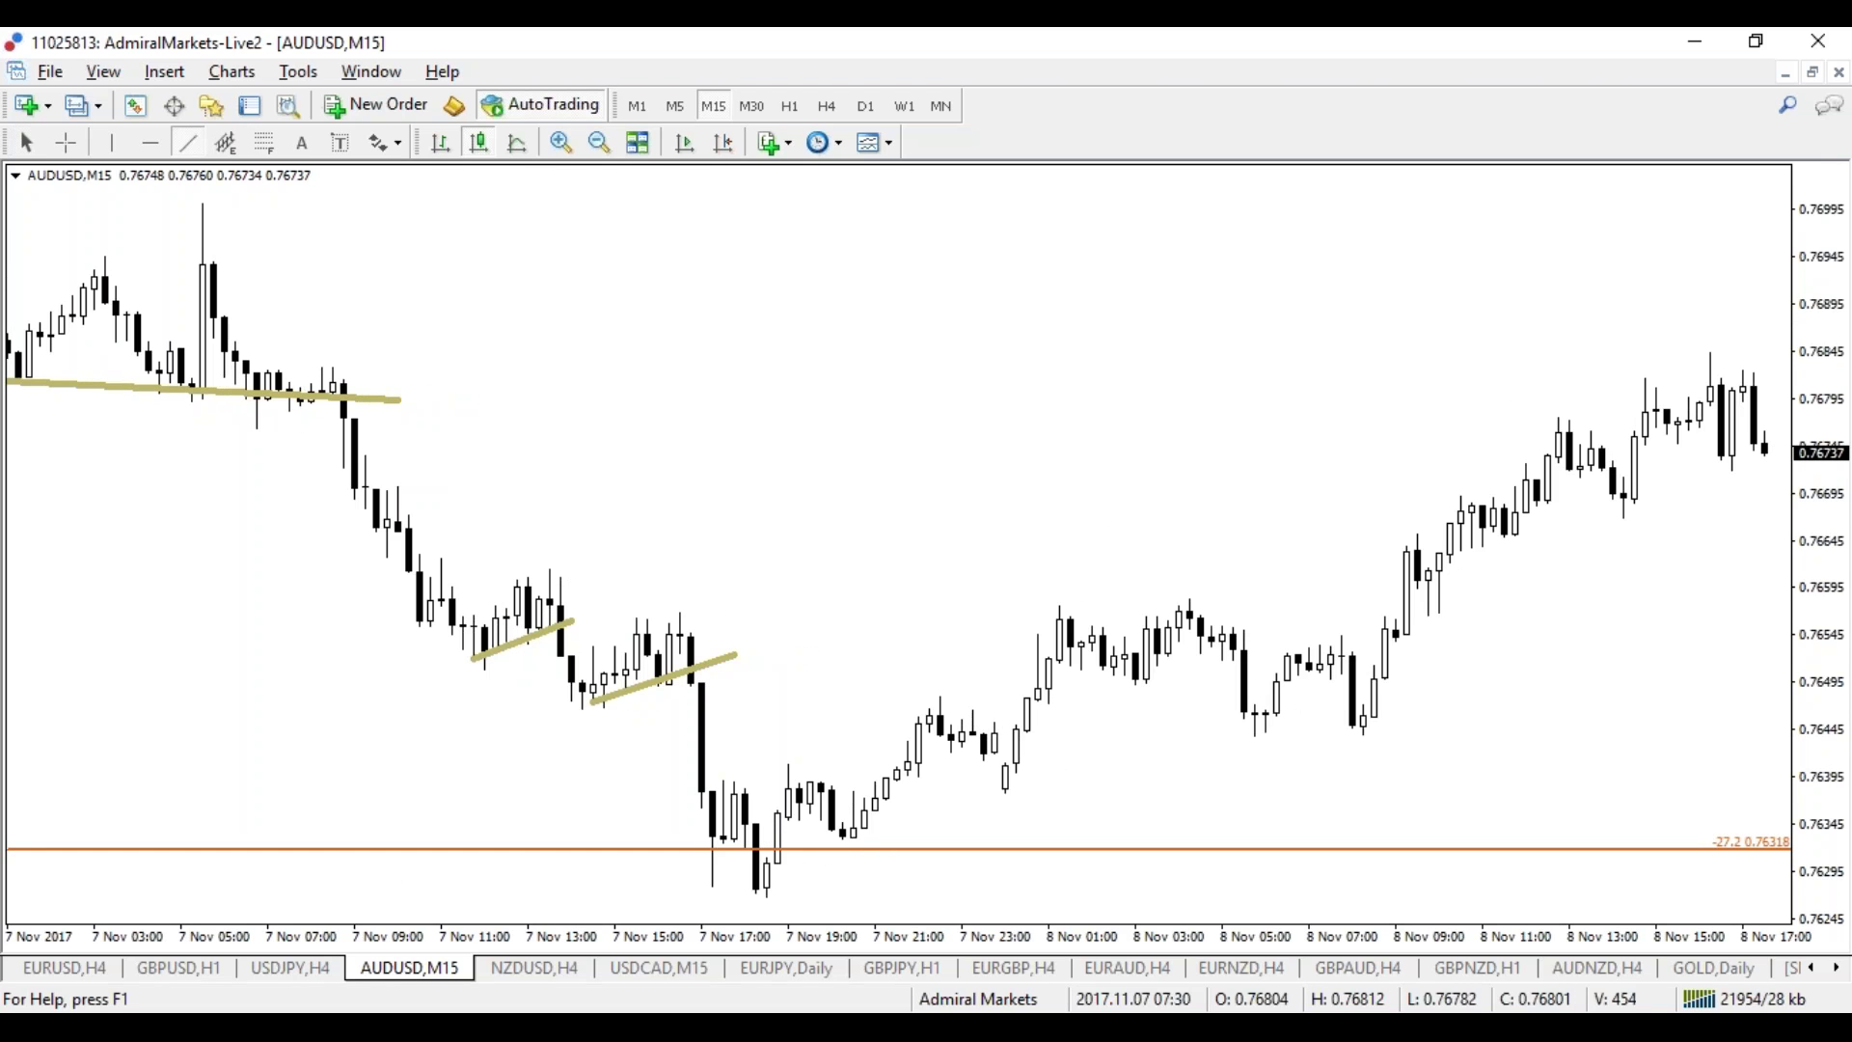
pyautogui.moveTo(1203, 603); pyautogui.dragTo(1465, 695)
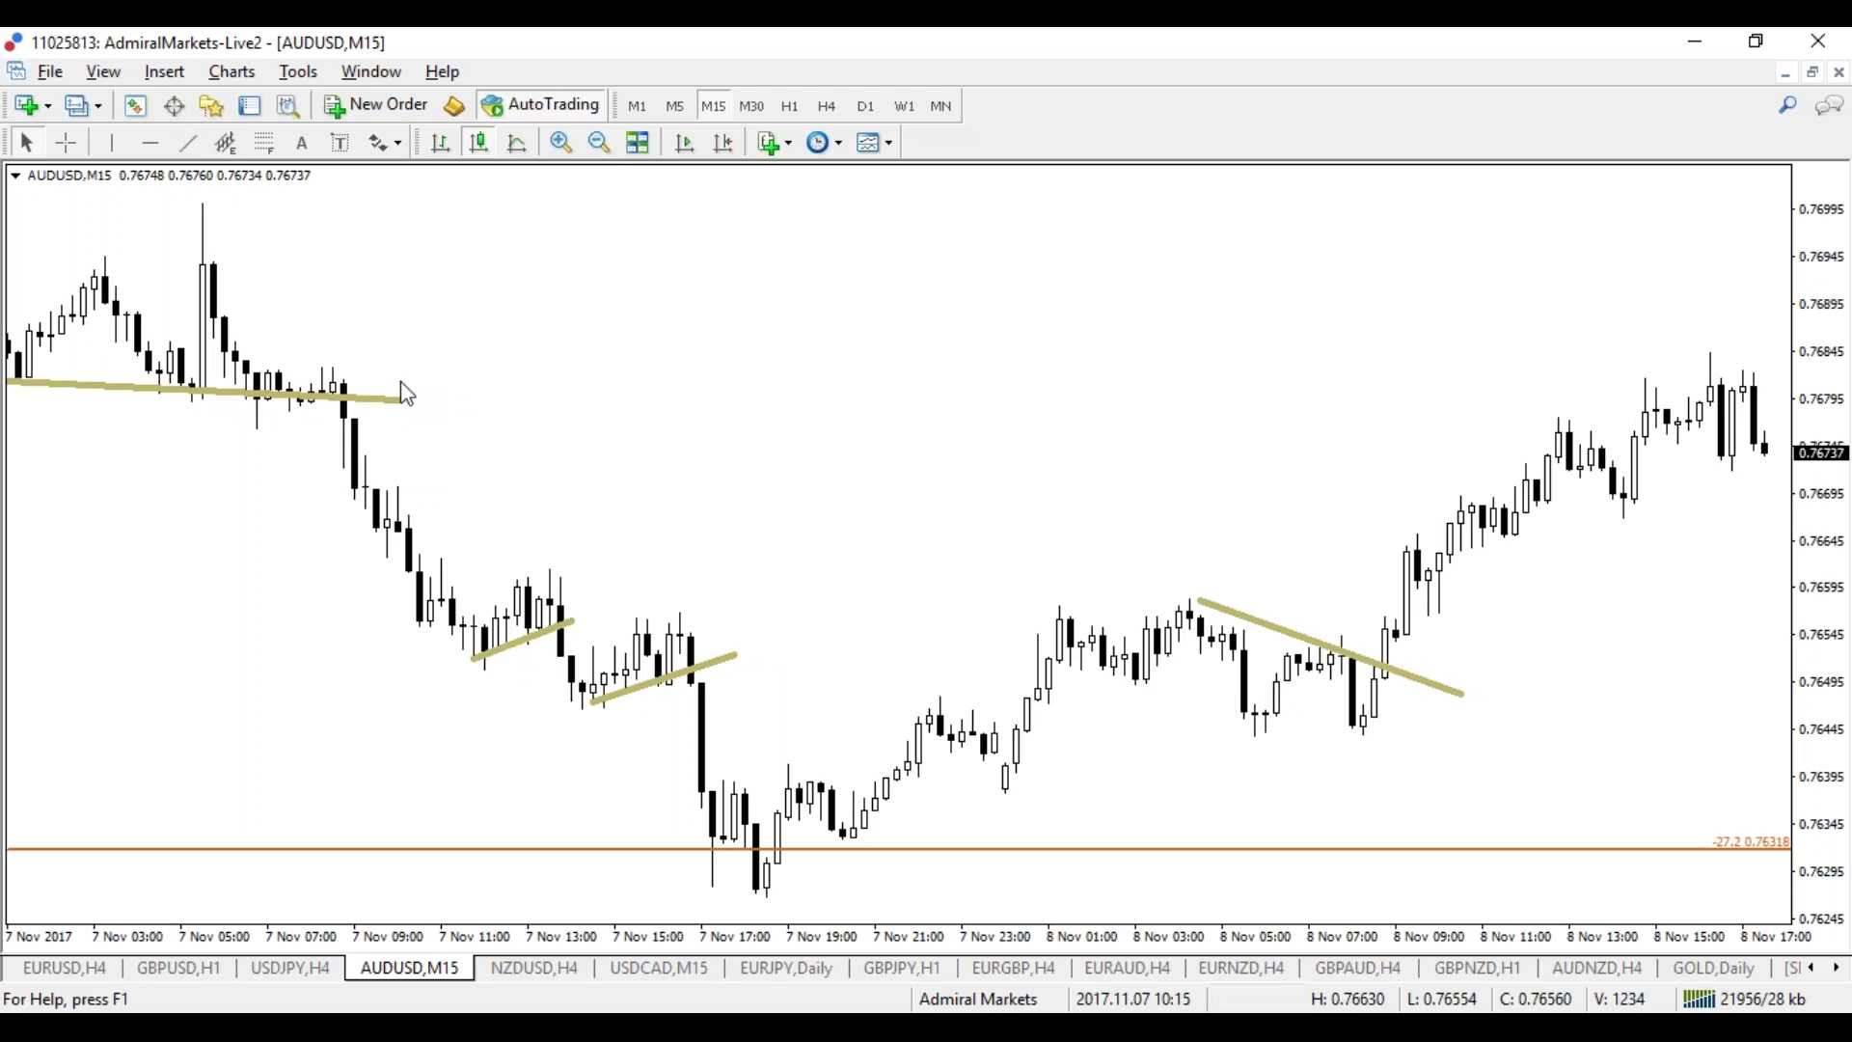
pyautogui.moveTo(1101, 667); pyautogui.dragTo(1453, 768)
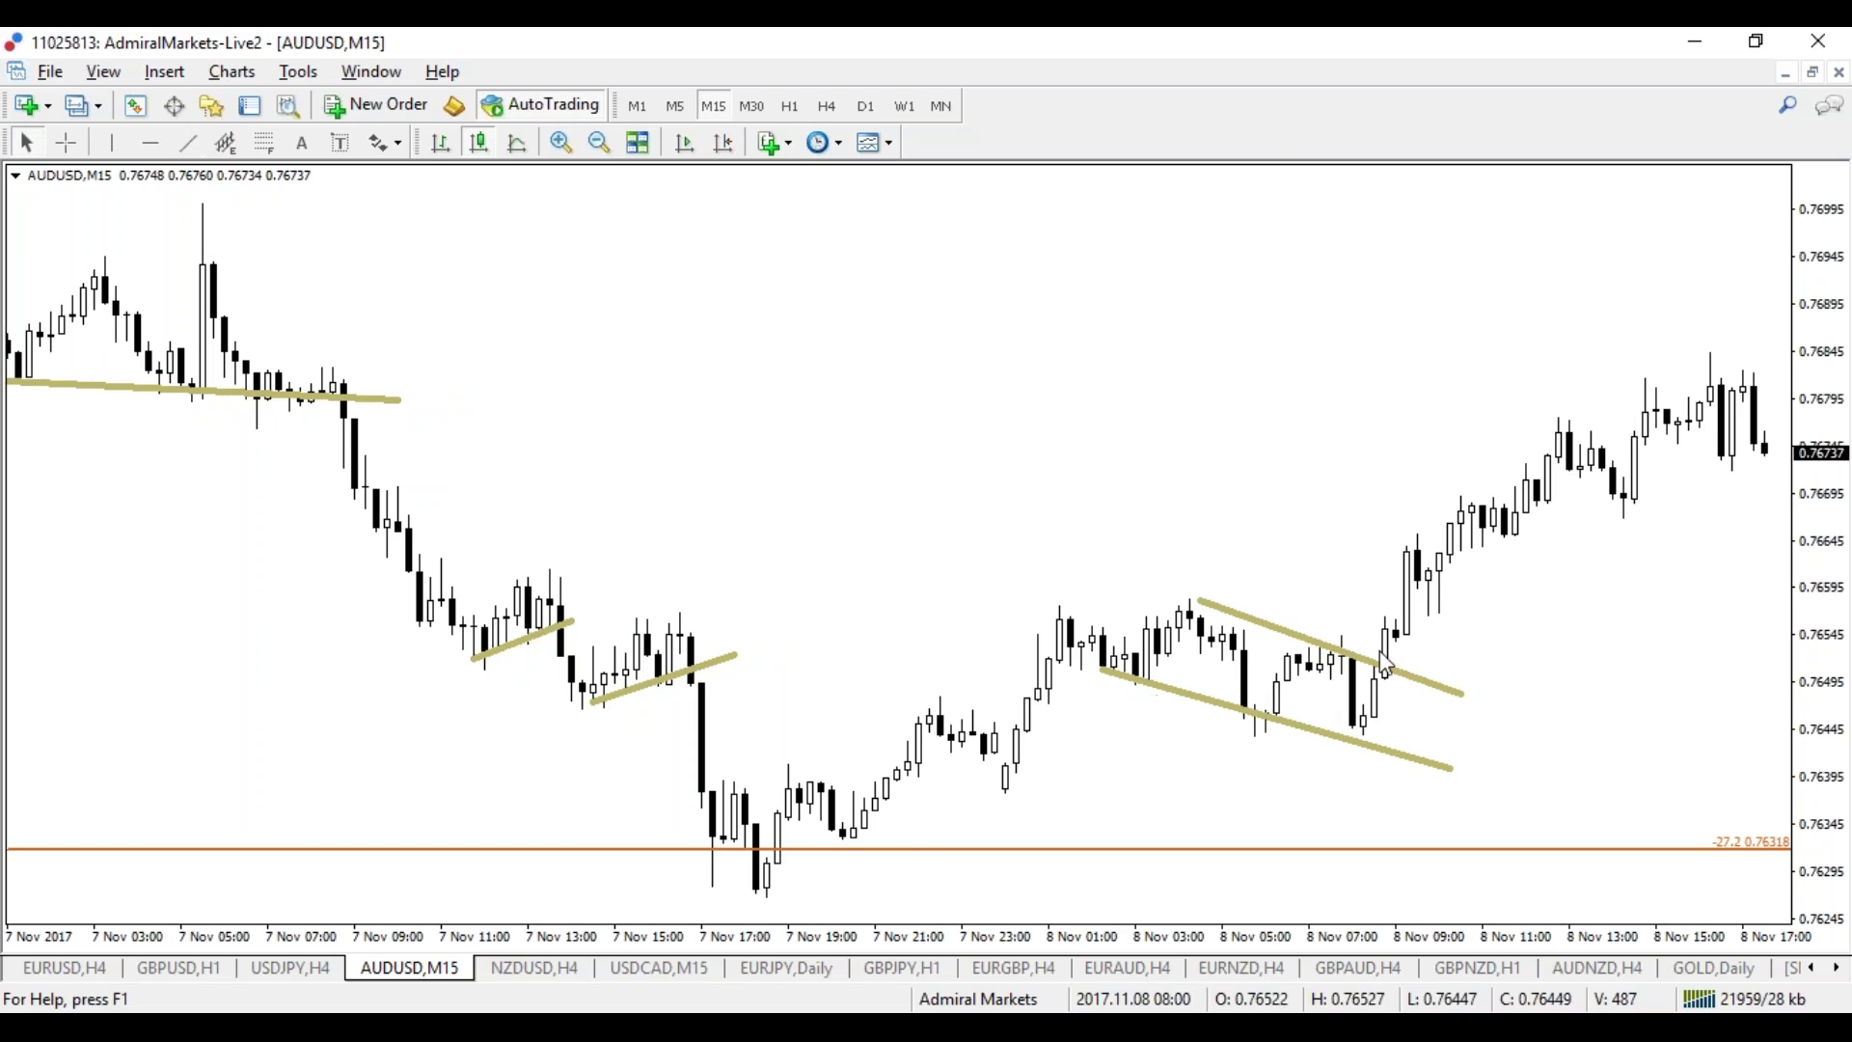
# Step: Draw a falling trend line over the AUDUSD pullback from the 1 November 15:15 spike high into early 2 November
pyautogui.hscroll(-10, 1075, 531)
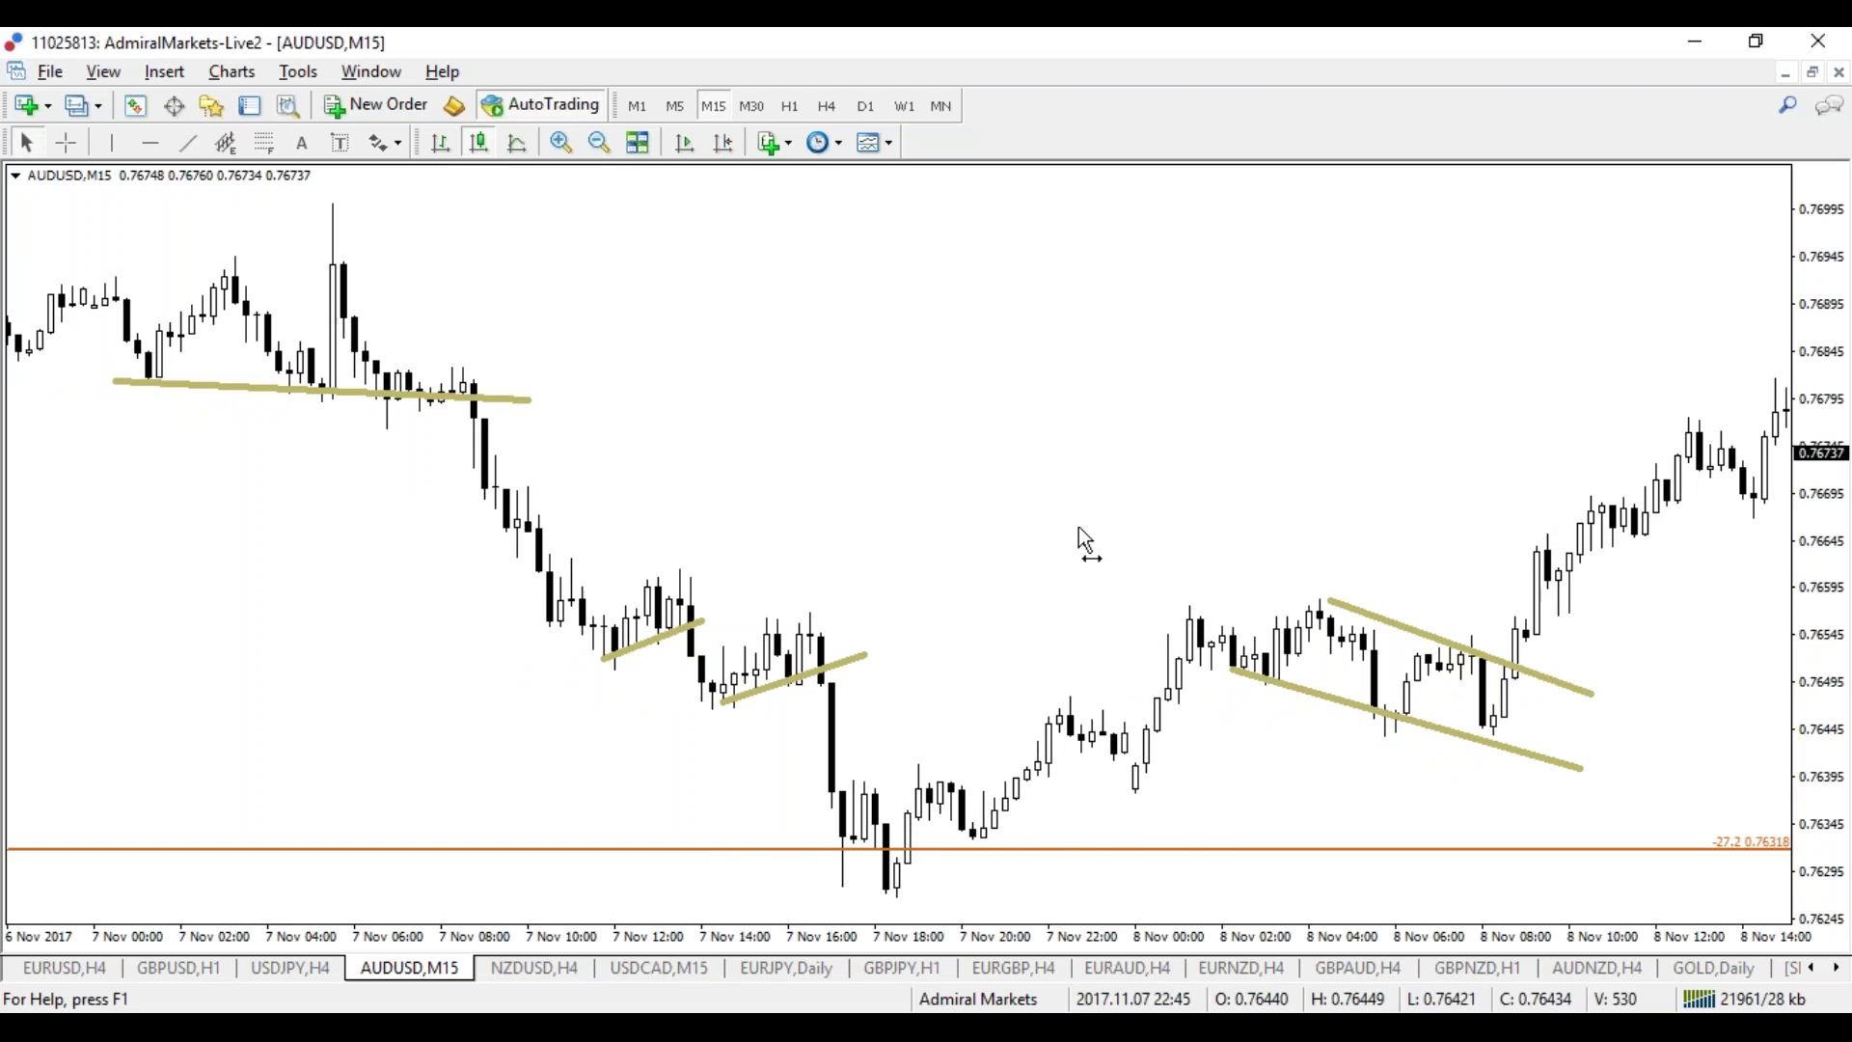
pyautogui.hscroll(-15, 623, 540)
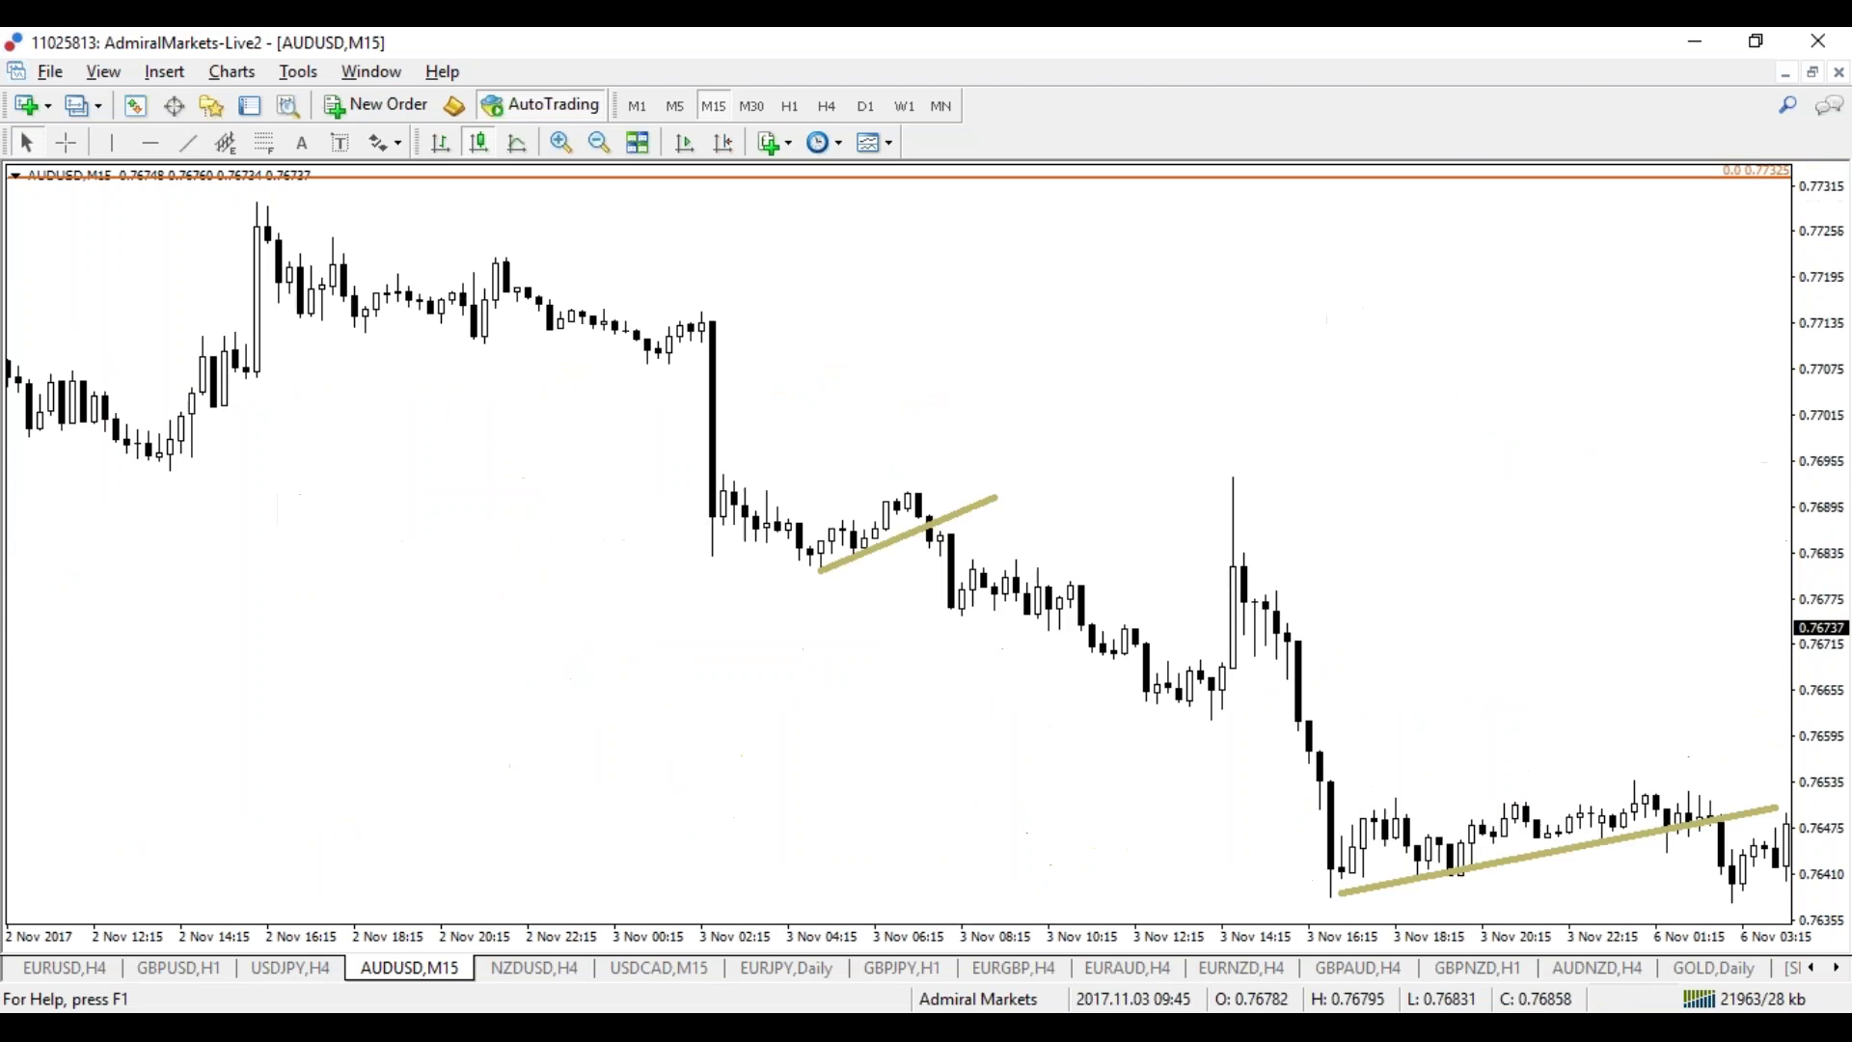
pyautogui.hscroll(-4, 1138, 521)
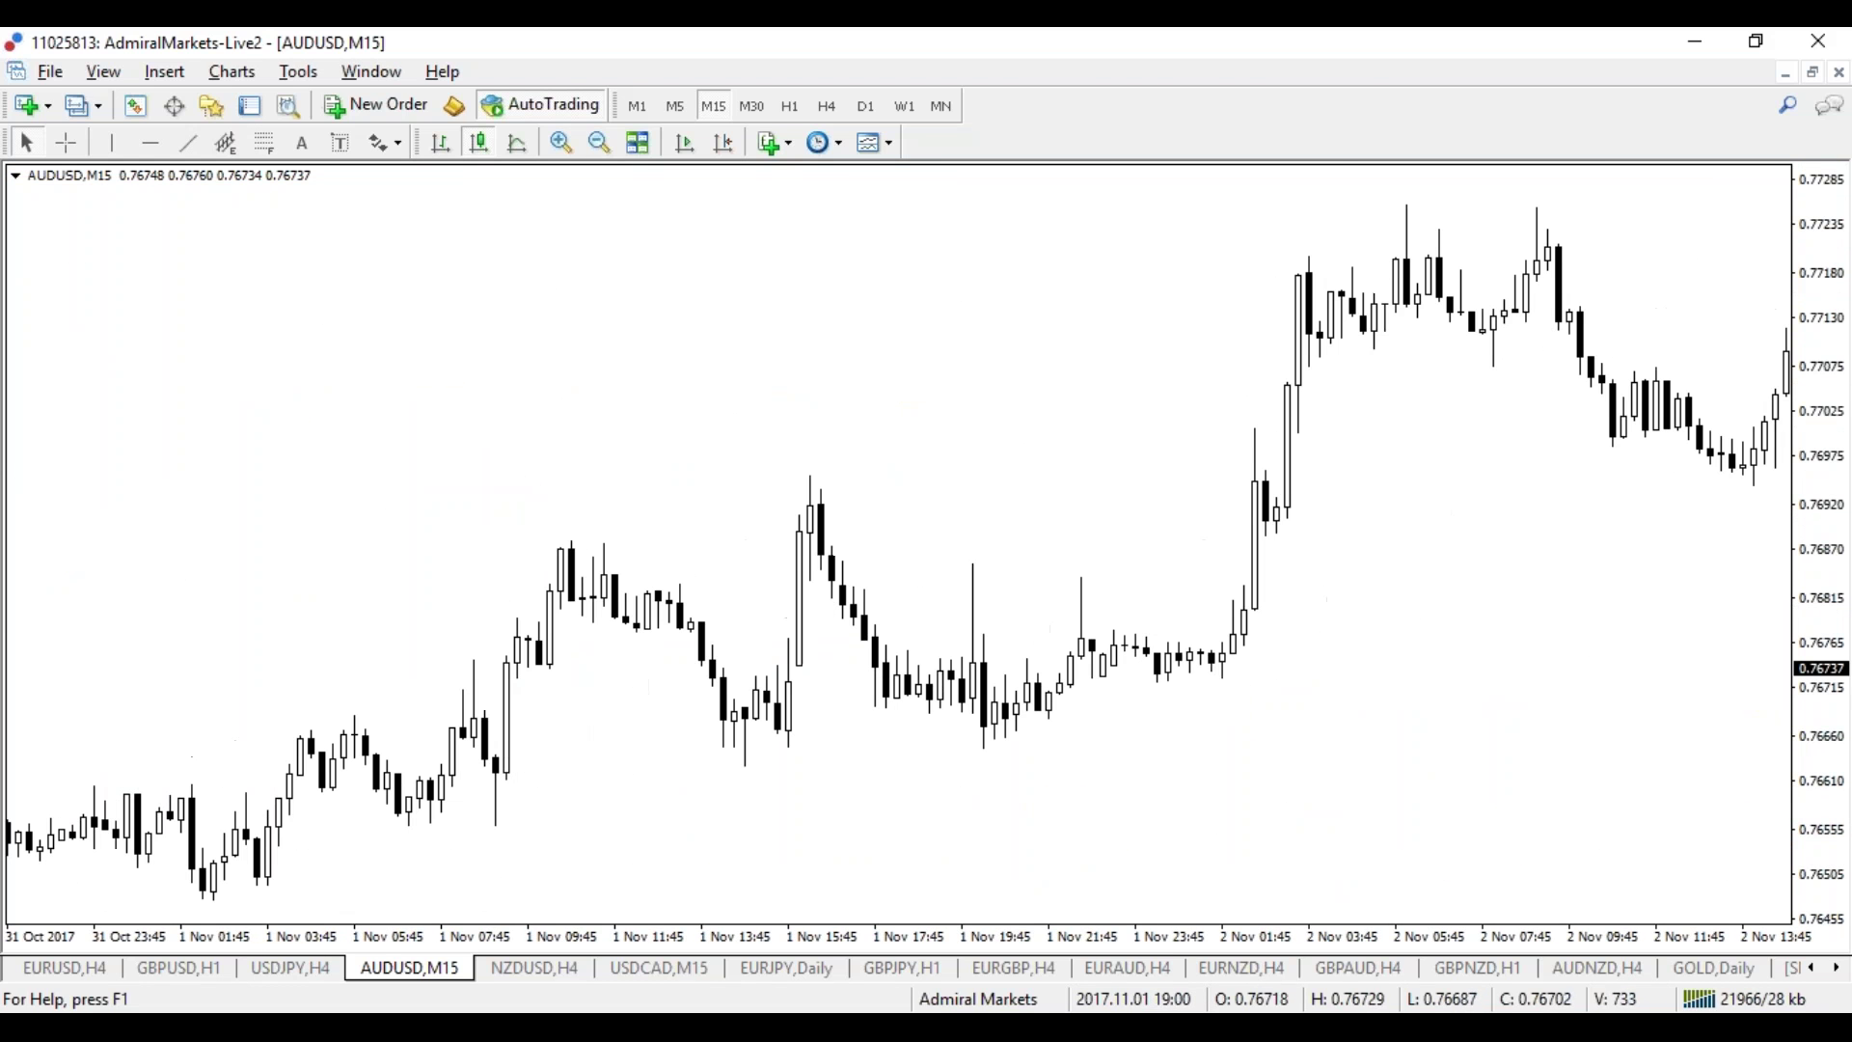
pyautogui.click(189, 142)
pyautogui.moveTo(800, 484); pyautogui.dragTo(1321, 703)
pyautogui.hscroll(-7, 1202, 777)
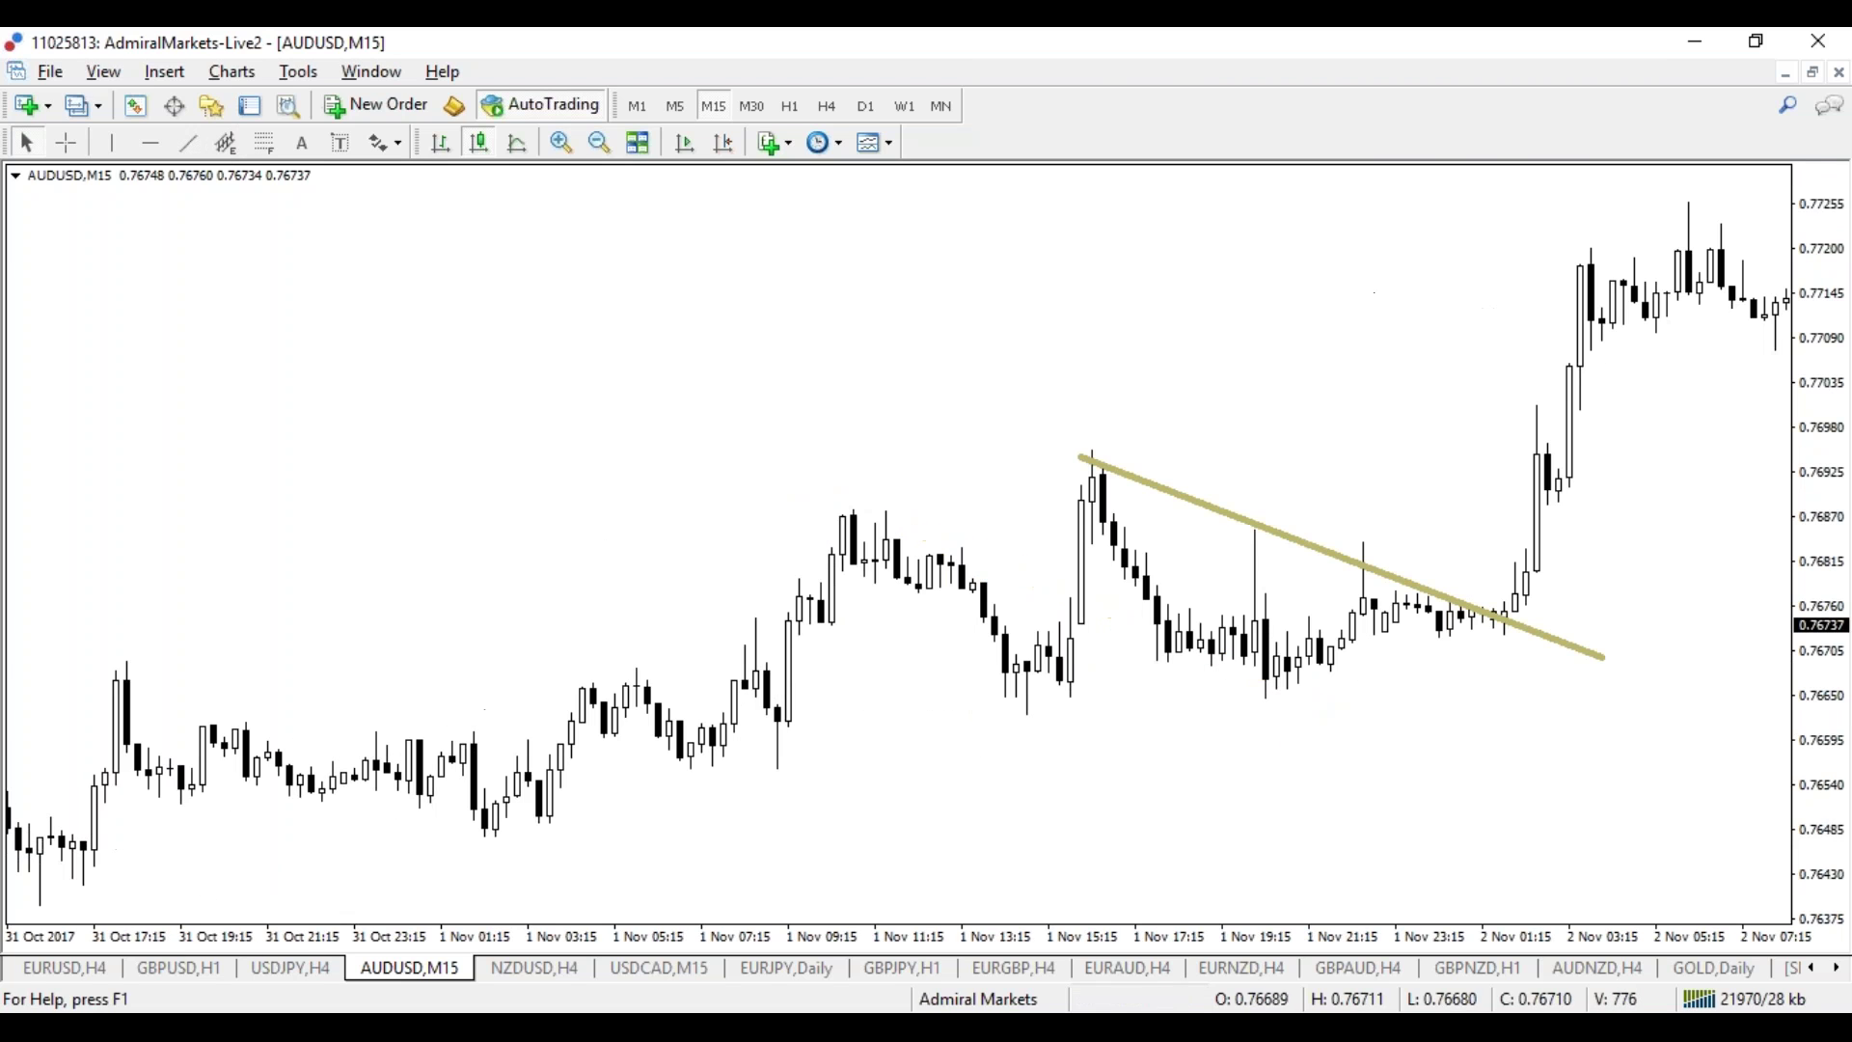
pyautogui.moveTo(1275, 700); pyautogui.dragTo(1507, 611)
# Step: Draw near-horizontal trend lines under and over the AUDUSD sideways range between the 24 October drop and the early 25 October drop
pyautogui.hscroll(-20, 1327, 698)
pyautogui.hscroll(-20, 899, 545)
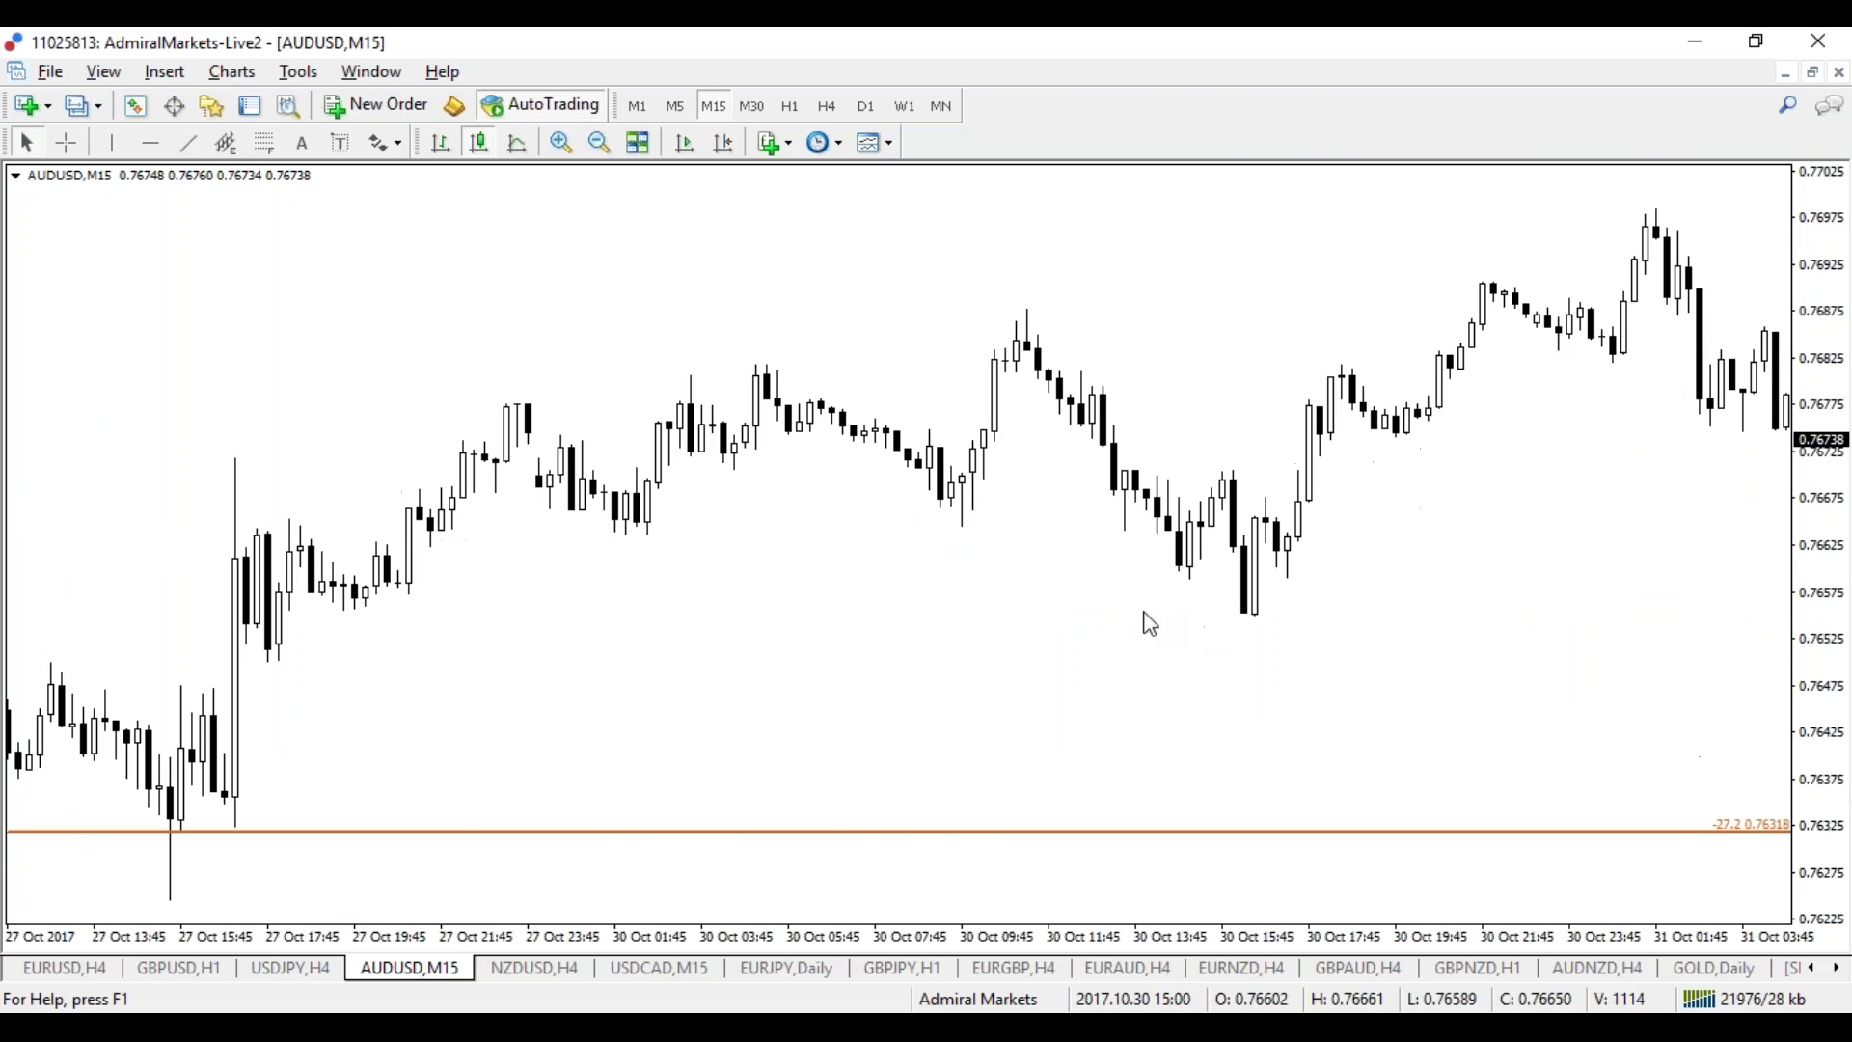
pyautogui.hscroll(-20, 1151, 624)
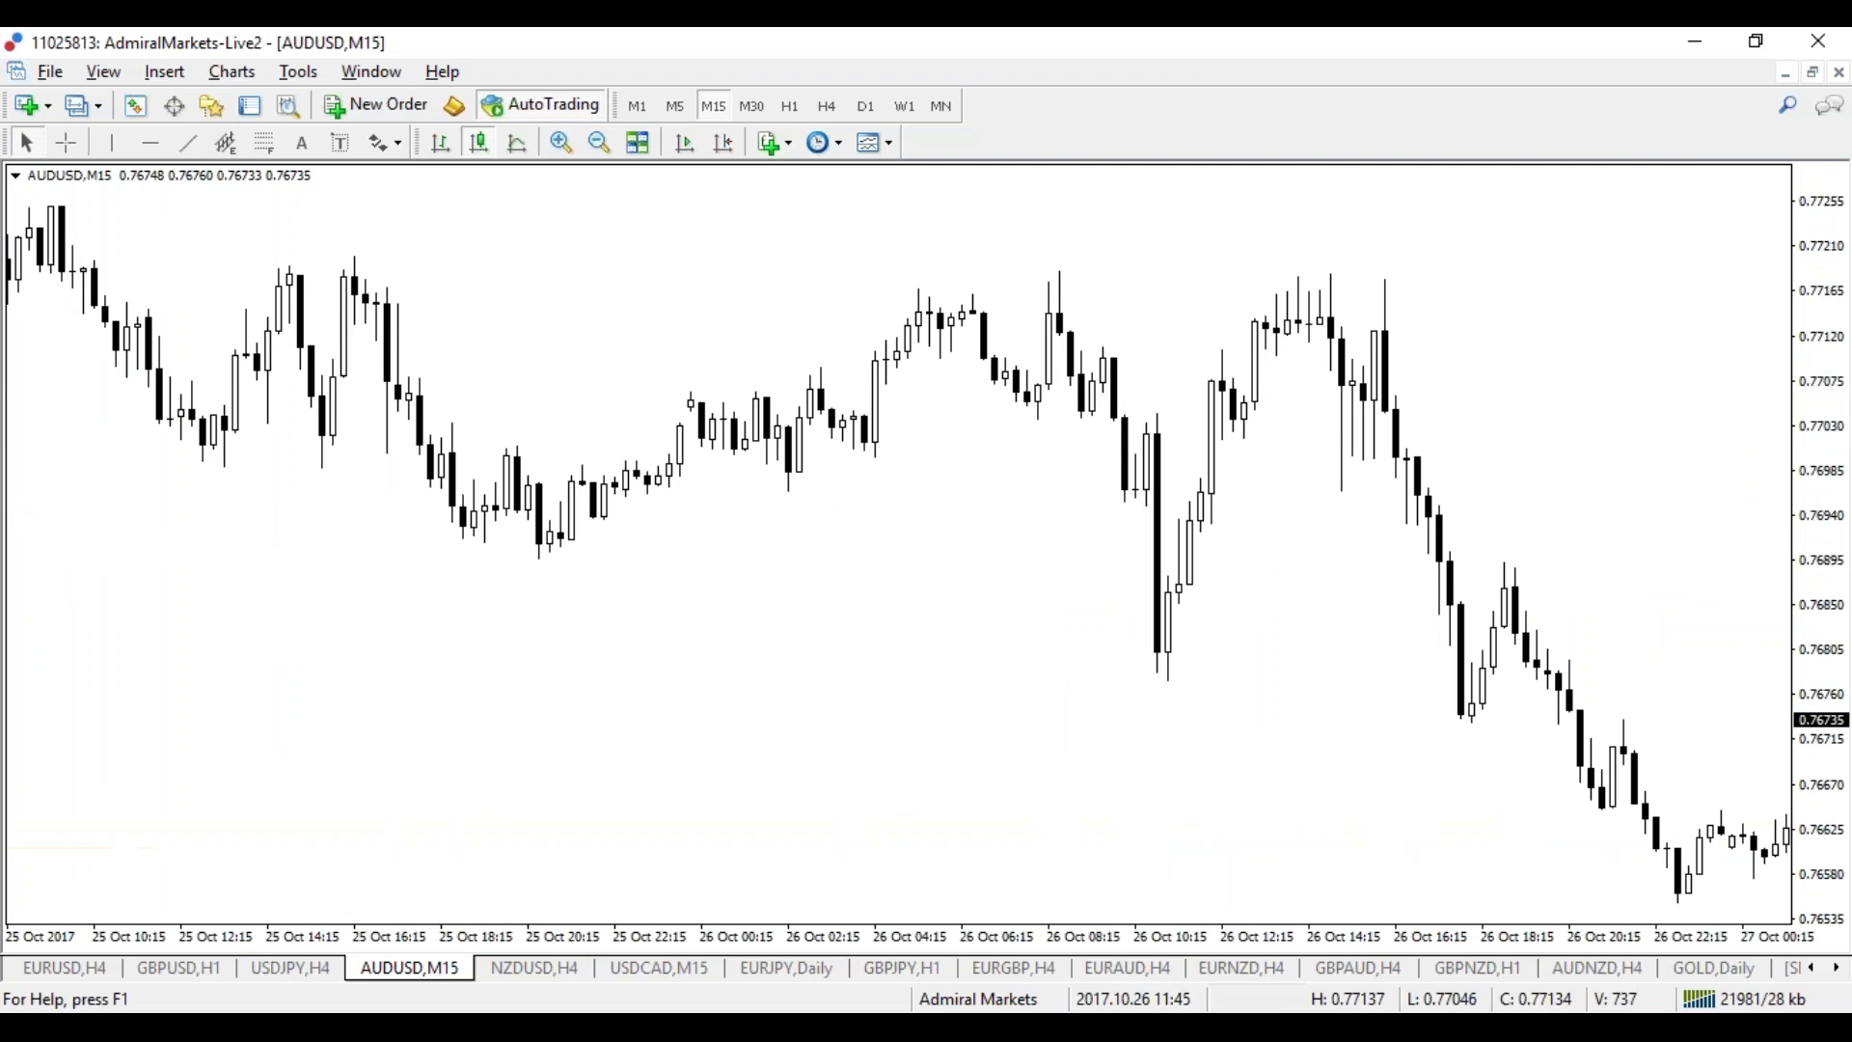
pyautogui.hscroll(-5, 1111, 493)
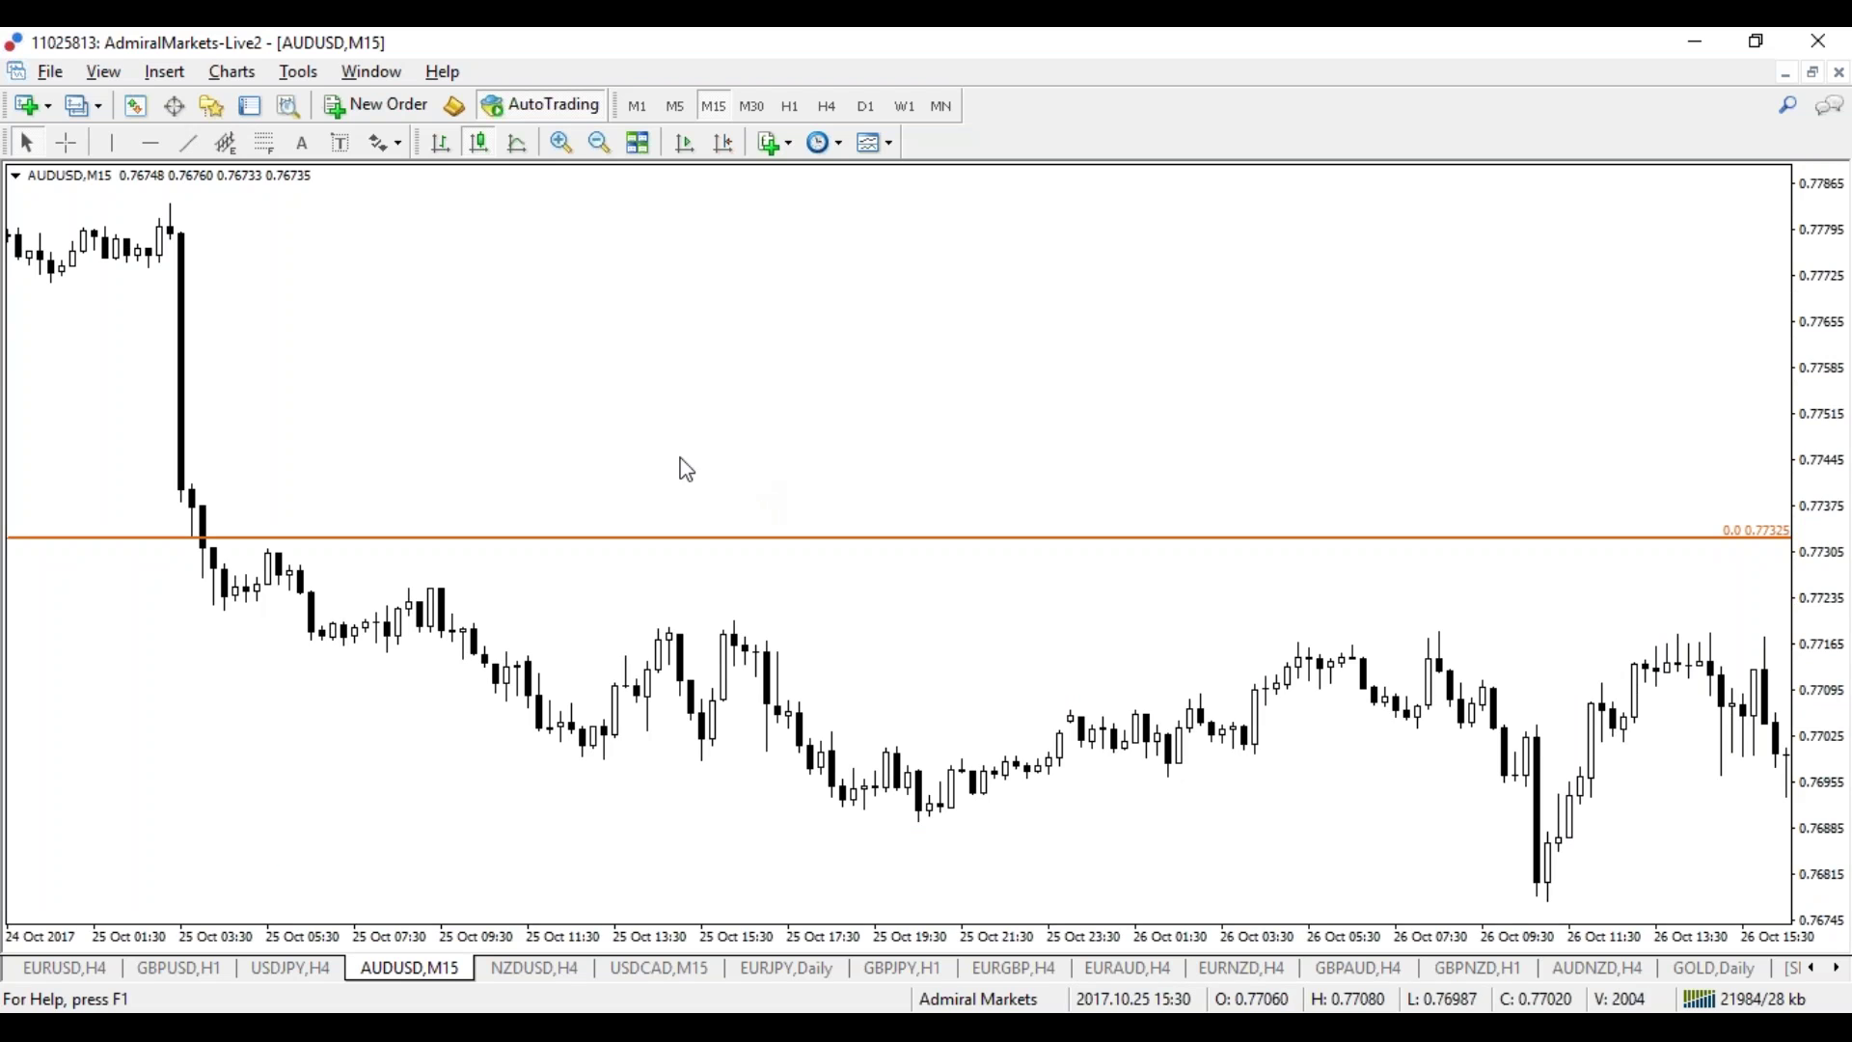
pyautogui.hscroll(-12, 687, 470)
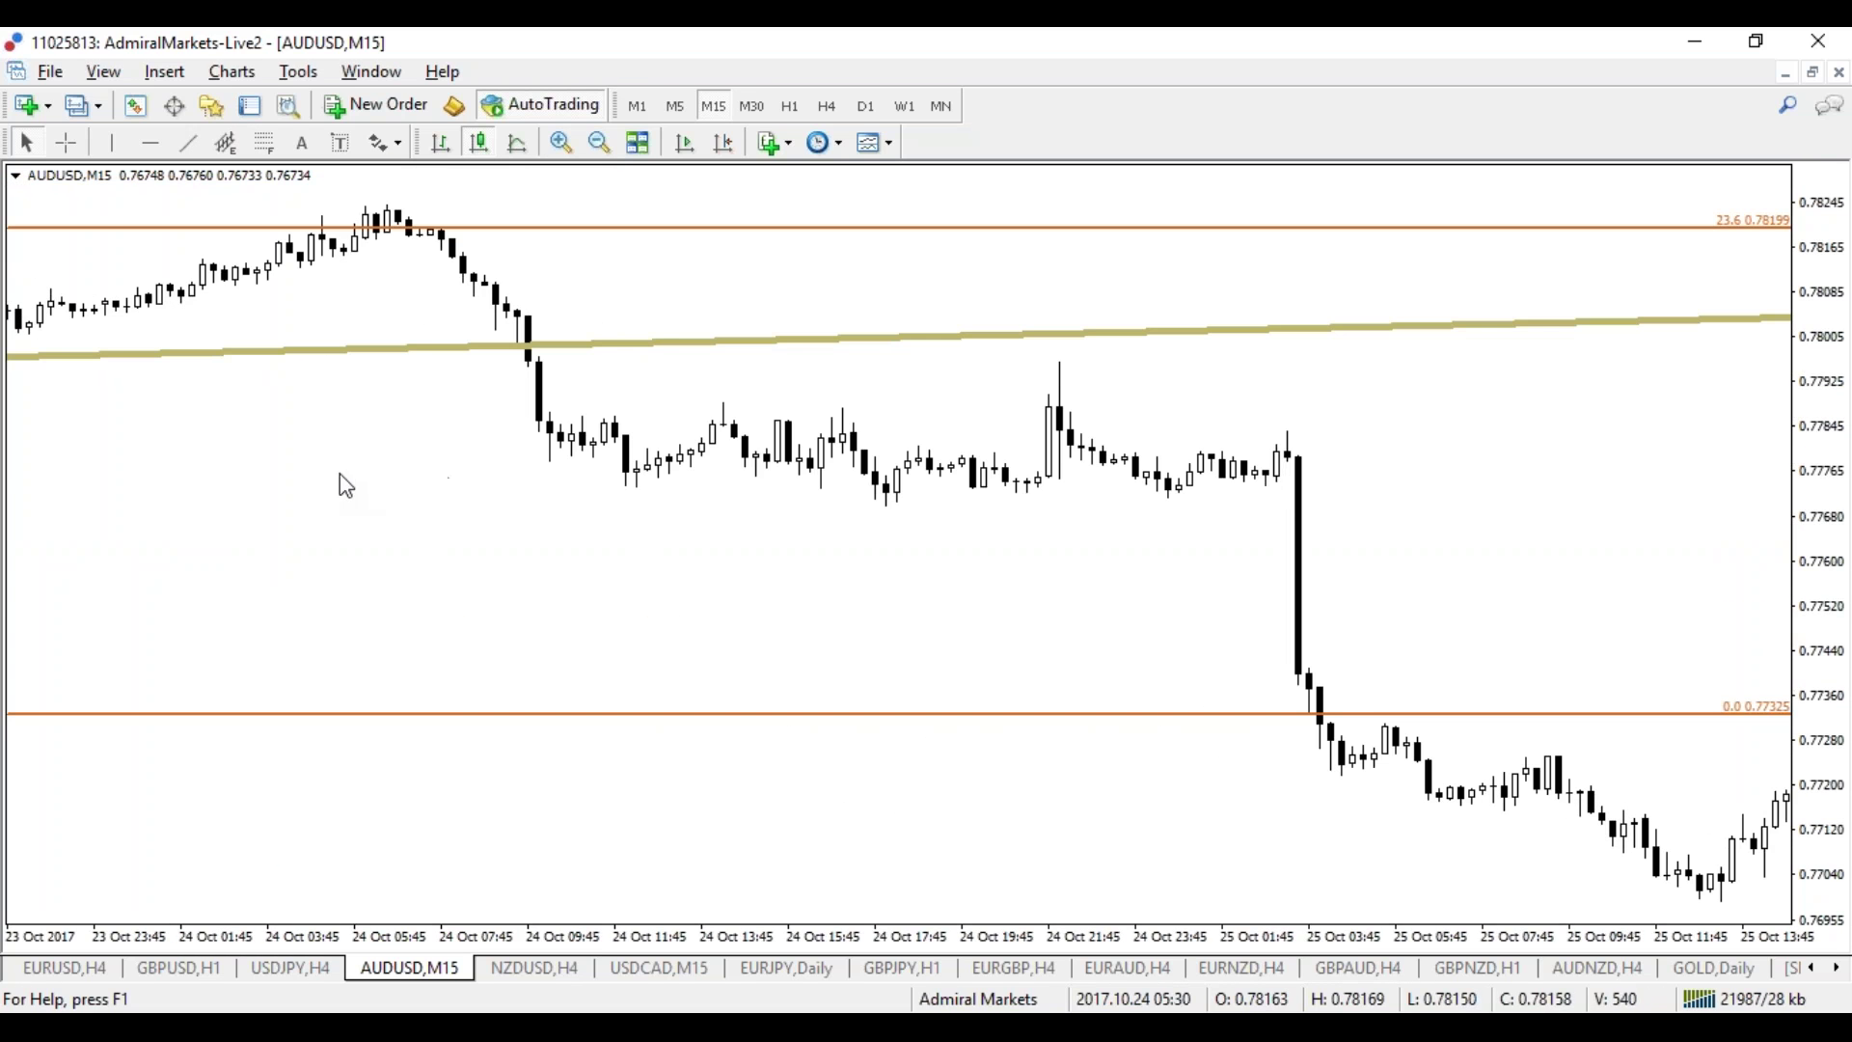
pyautogui.click(188, 143)
pyautogui.moveTo(602, 492)
pyautogui.mouseDown()
pyautogui.moveTo(1414, 448)
pyautogui.moveTo(1413, 499)
pyautogui.mouseUp()
pyautogui.click(188, 143)
pyautogui.moveTo(634, 403); pyautogui.dragTo(1456, 405)
# Step: Draw a rising trend line under the AUDUSD climb from the late 23 October low to the early 24 October high
pyautogui.hscroll(-12, 273, 707)
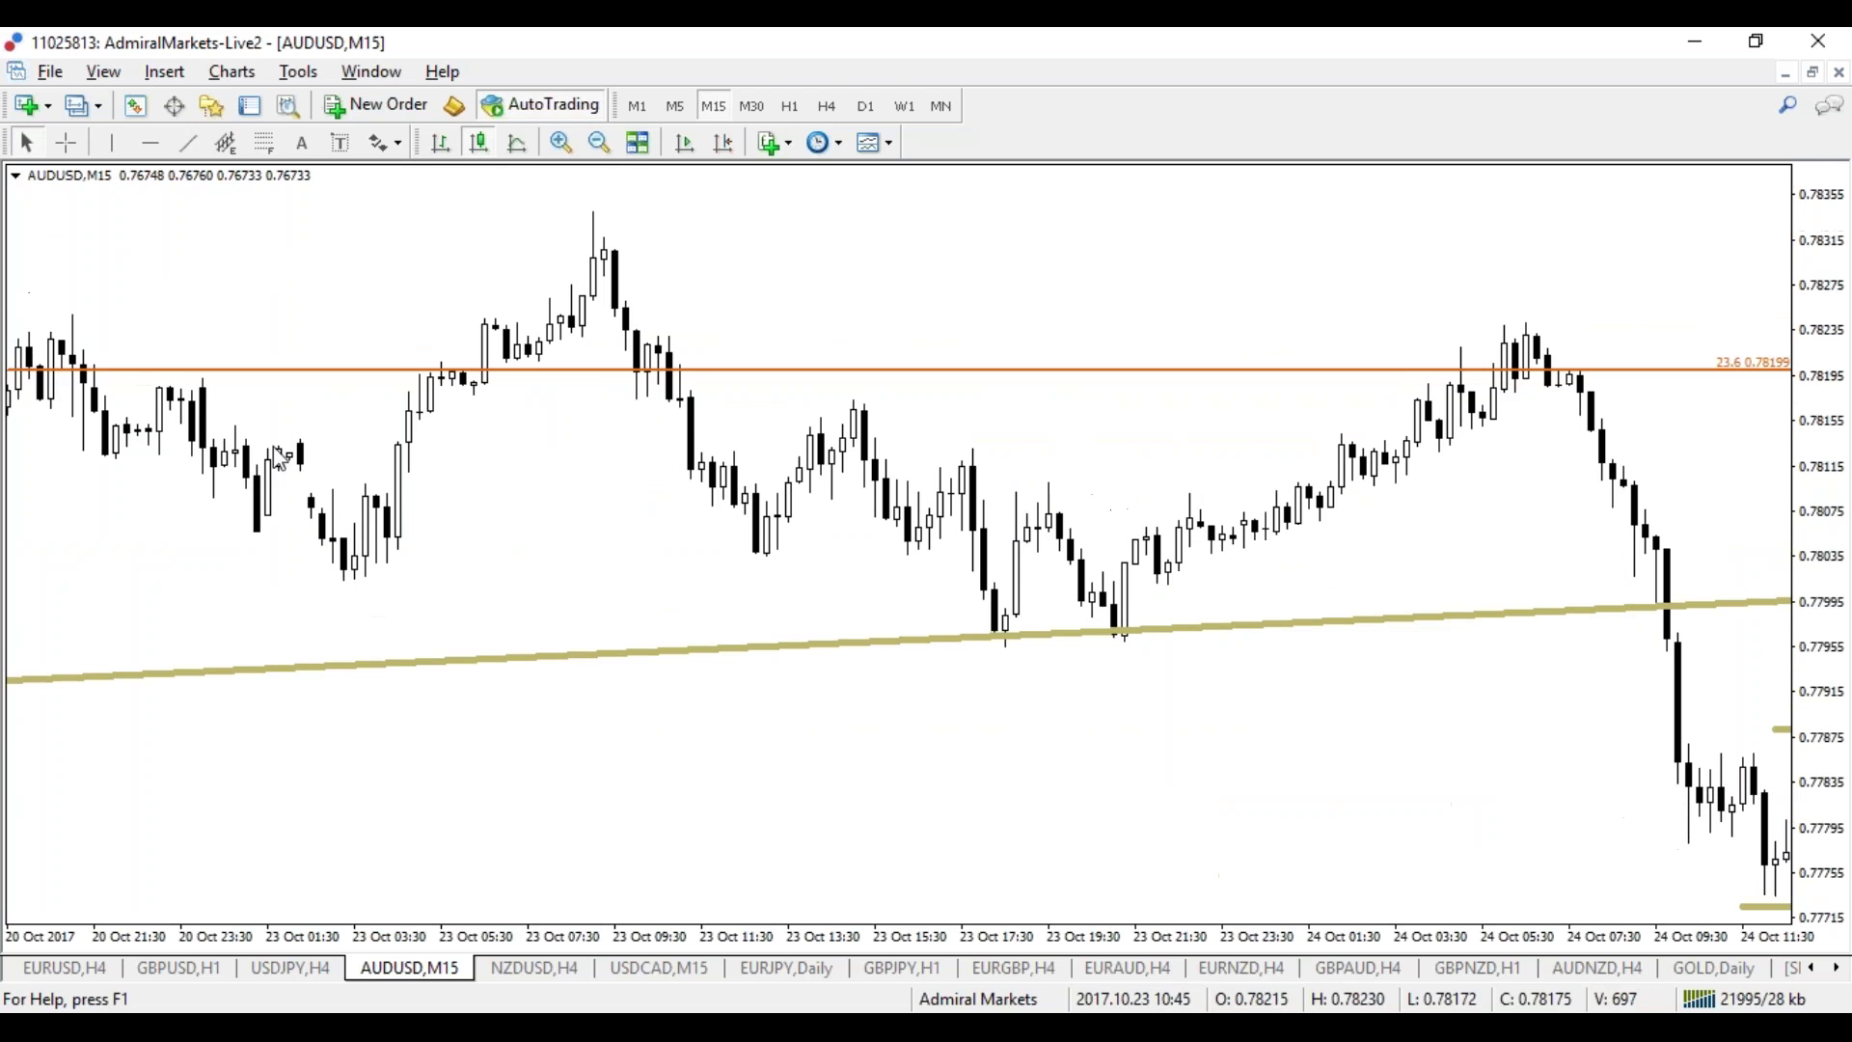
pyautogui.click(188, 142)
pyautogui.moveTo(1104, 636); pyautogui.dragTo(1660, 334)
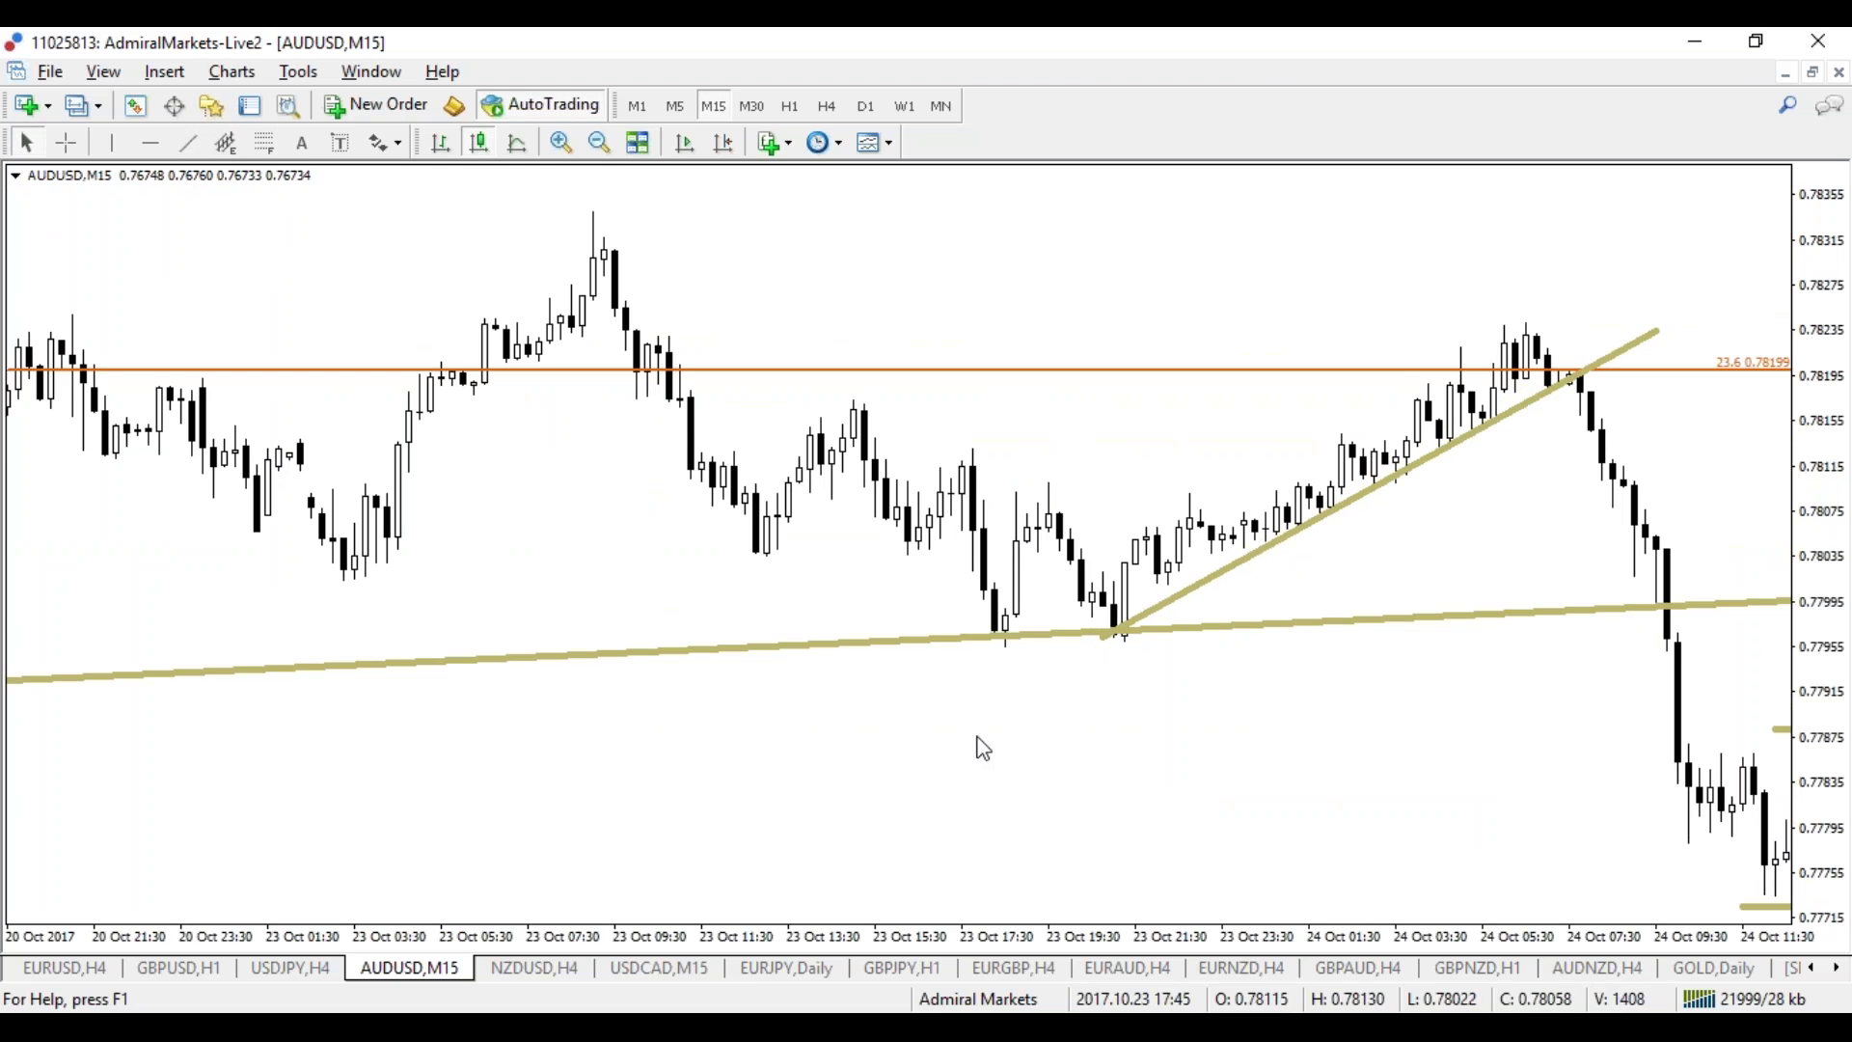
# Step: Draw a falling trend line from the 23 October 08:00 AUDUSD high over that day's descending highs to about midnight
pyautogui.hscroll(-10, 981, 750)
pyautogui.hscroll(-3, 1007, 649)
pyautogui.hscroll(12, 1042, 550)
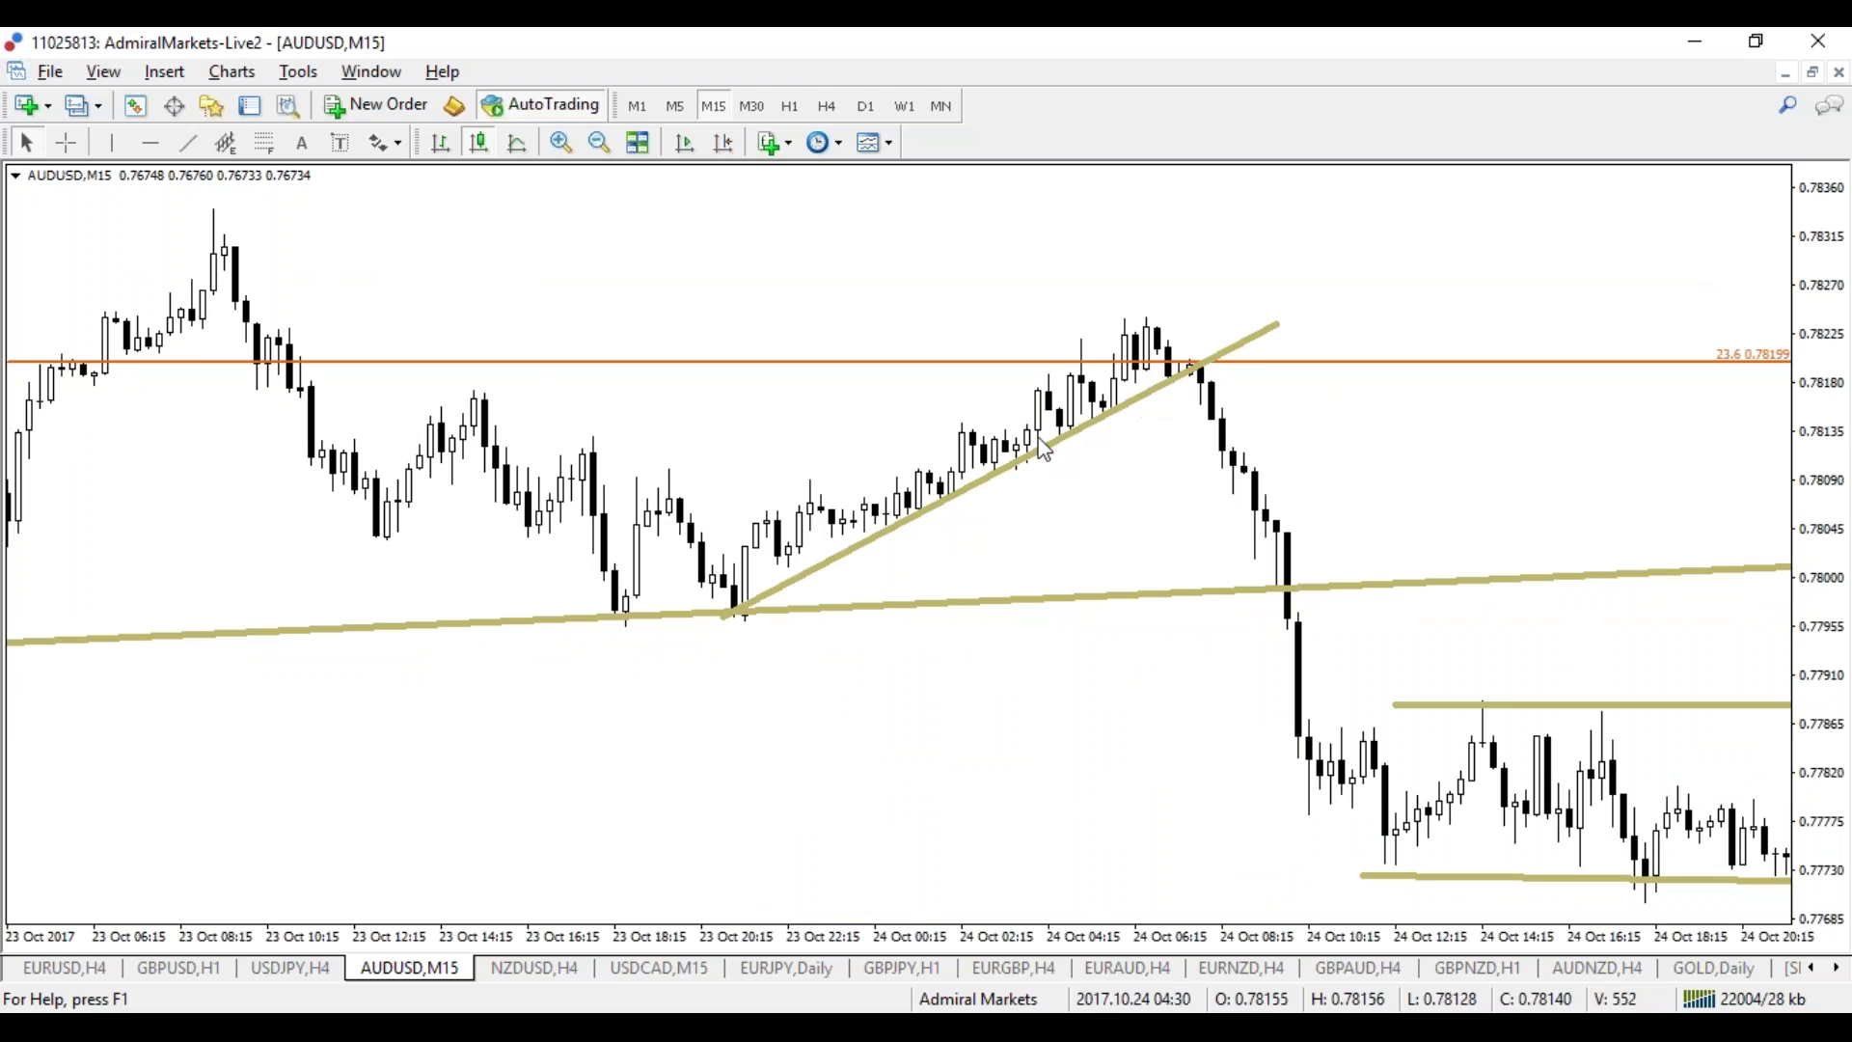
pyautogui.hscroll(-5, 1467, 318)
pyautogui.hscroll(-3, 1467, 319)
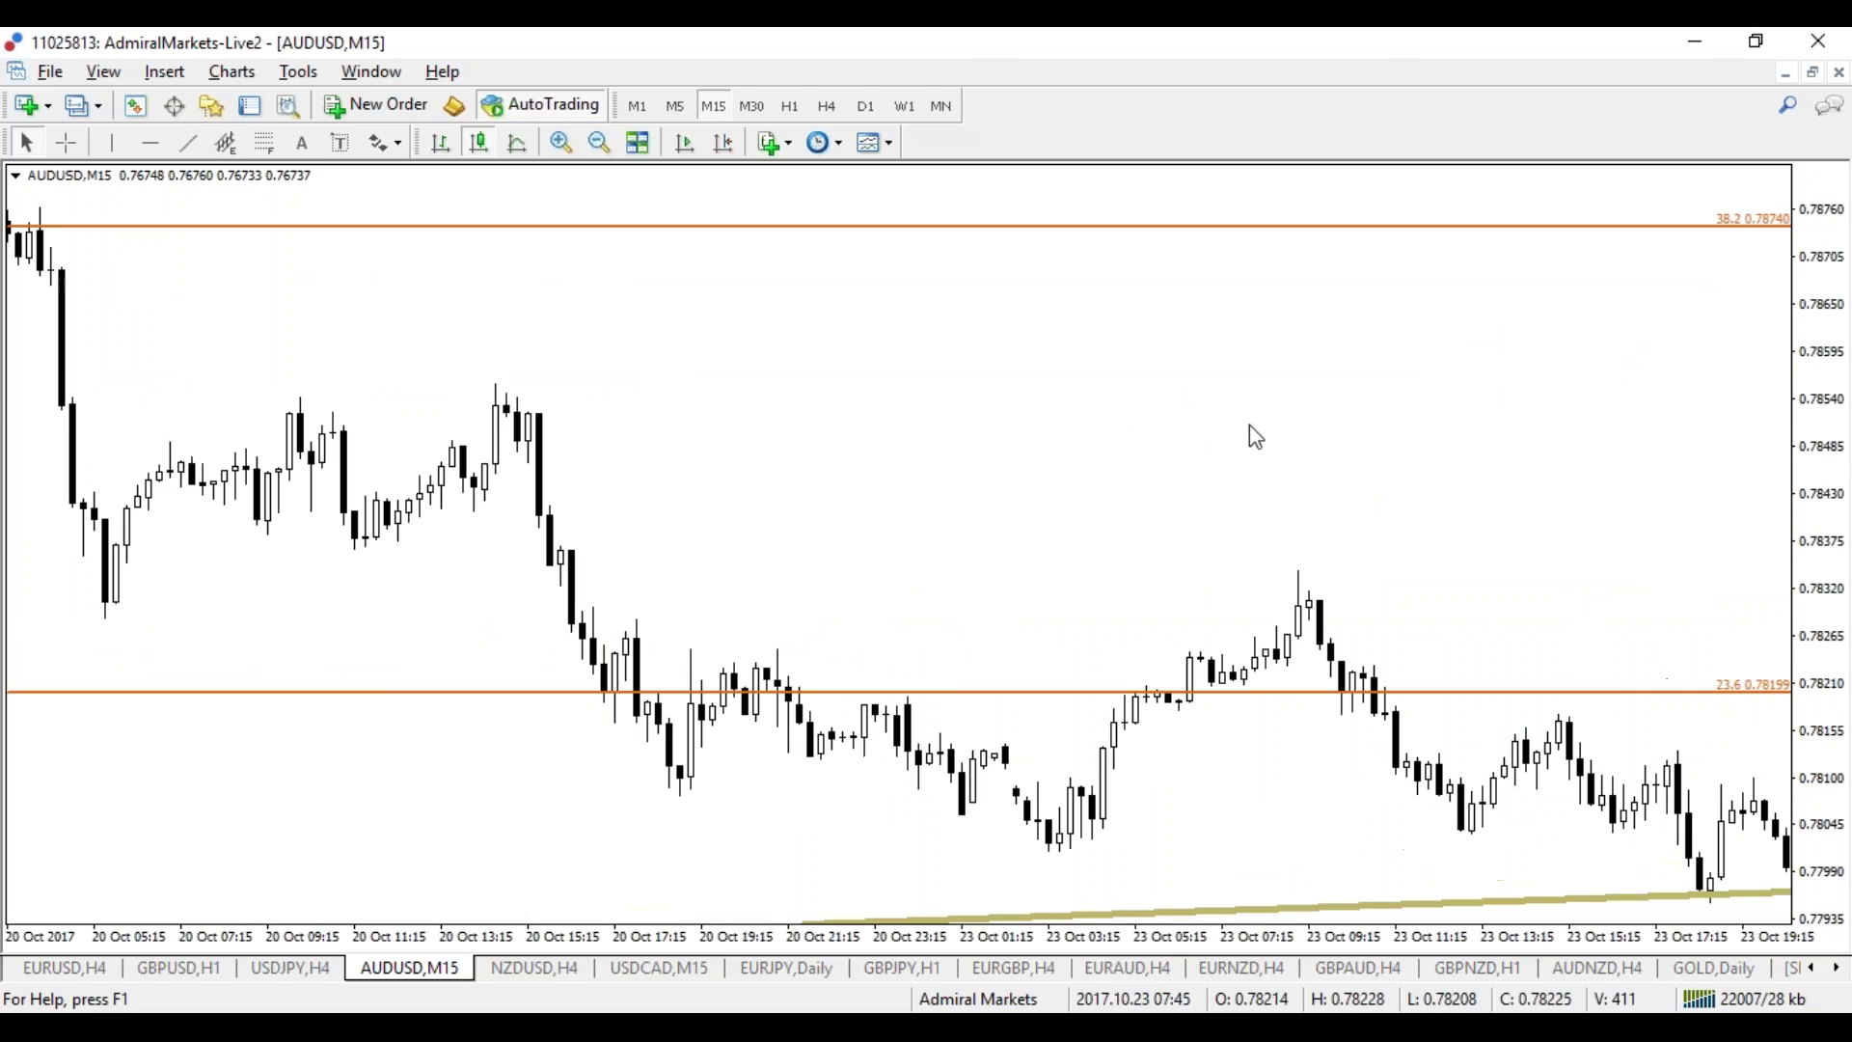
pyautogui.hscroll(4, 1247, 434)
pyautogui.click(189, 143)
pyautogui.click(188, 143)
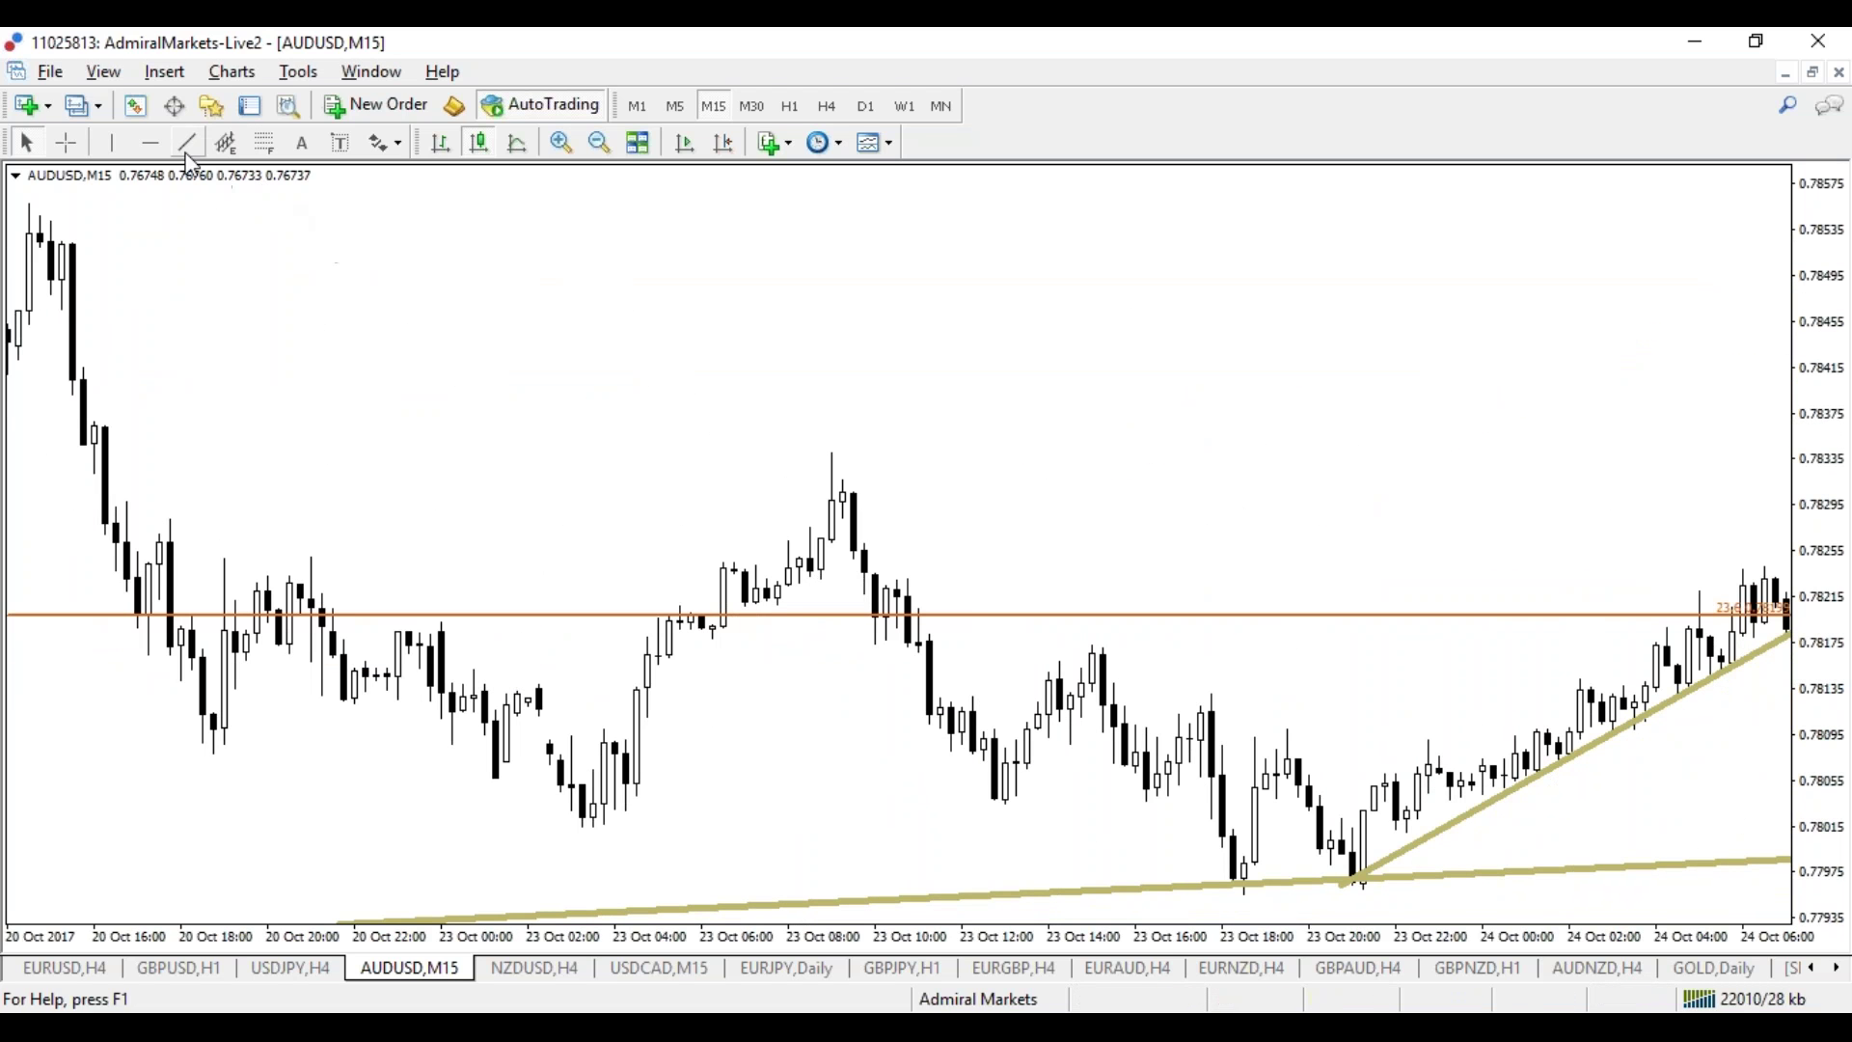
pyautogui.moveTo(831, 457); pyautogui.dragTo(1462, 841)
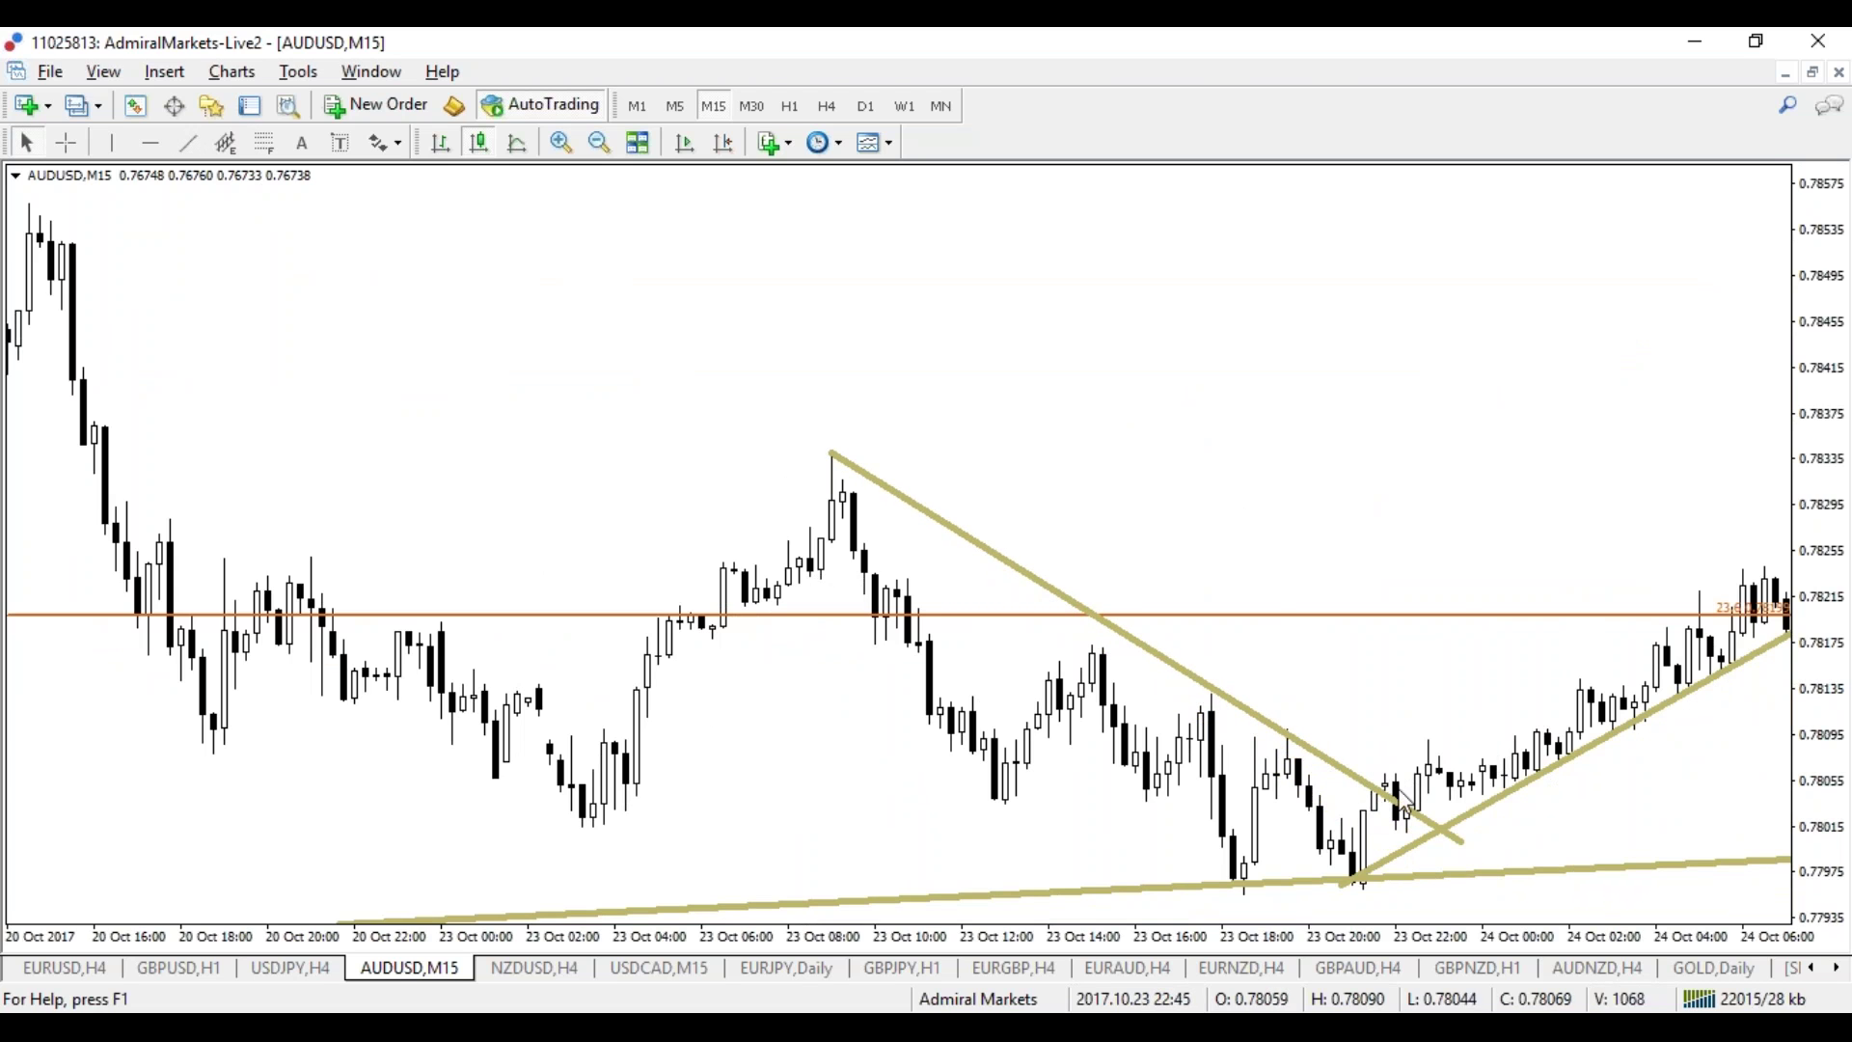
# Step: Draw rising trend lines under three 20 October AUDUSD consolidations: the one before the early drop and the two following it
pyautogui.hscroll(-5, 1161, 801)
pyautogui.hscroll(-4, 648, 685)
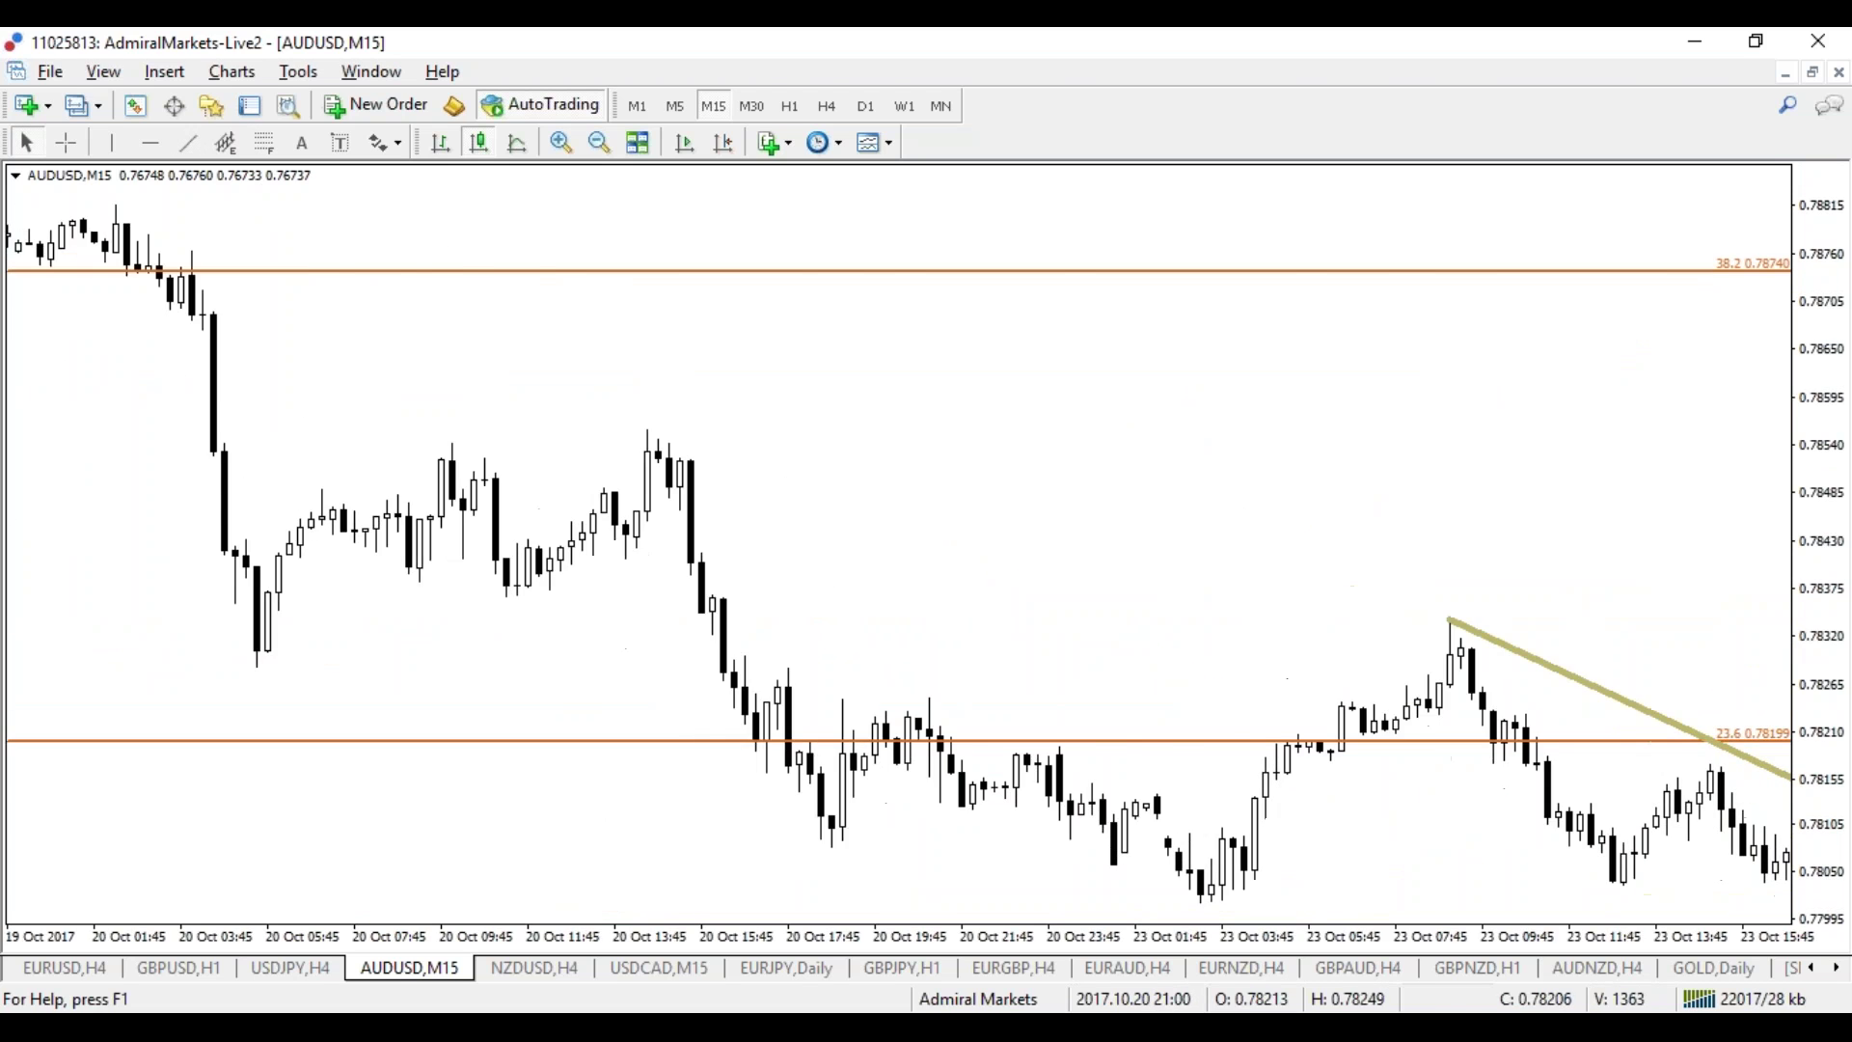
pyautogui.click(189, 143)
pyautogui.moveTo(863, 602); pyautogui.dragTo(1127, 509)
pyautogui.click(189, 143)
pyautogui.moveTo(615, 671); pyautogui.dragTo(931, 510)
pyautogui.click(189, 142)
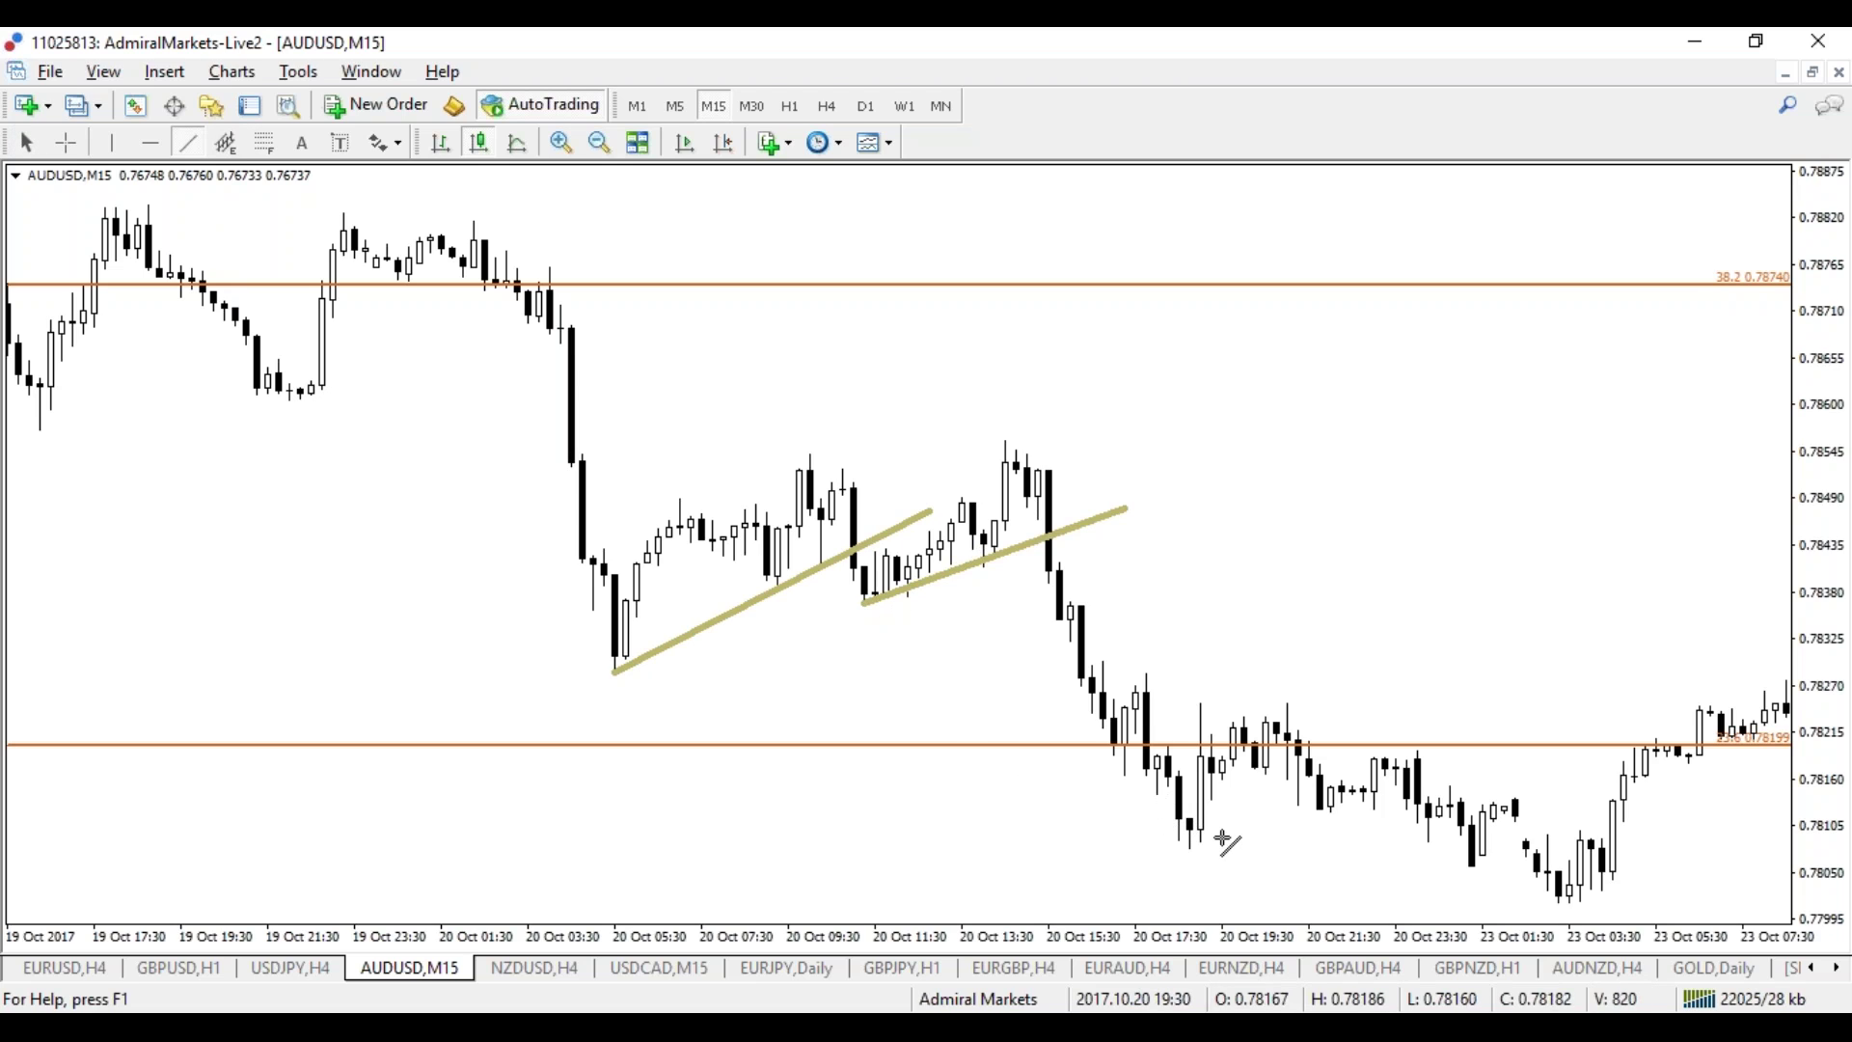
pyautogui.moveTo(353, 306); pyautogui.dragTo(574, 267)
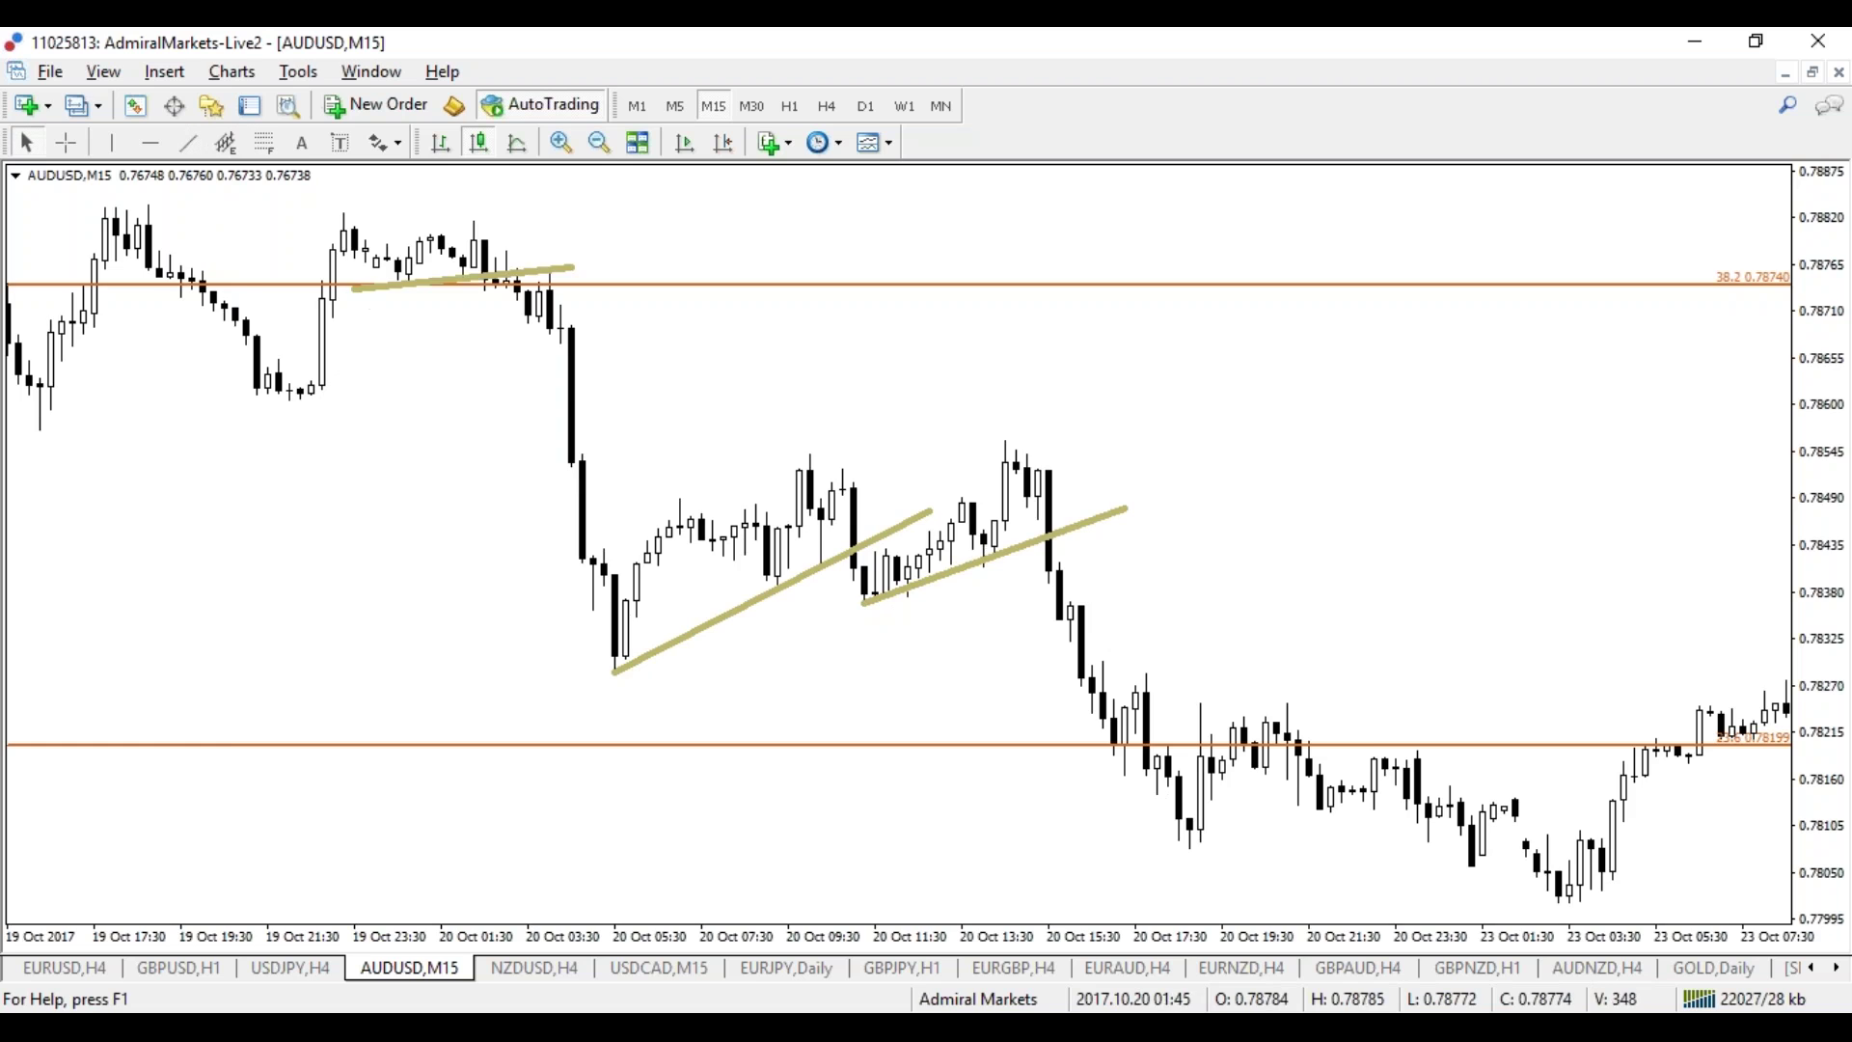
# Step: Examine the earlier AUDUSD M15 price swings back to 16 October for further correction patterns
pyautogui.scroll(10, 574, 267)
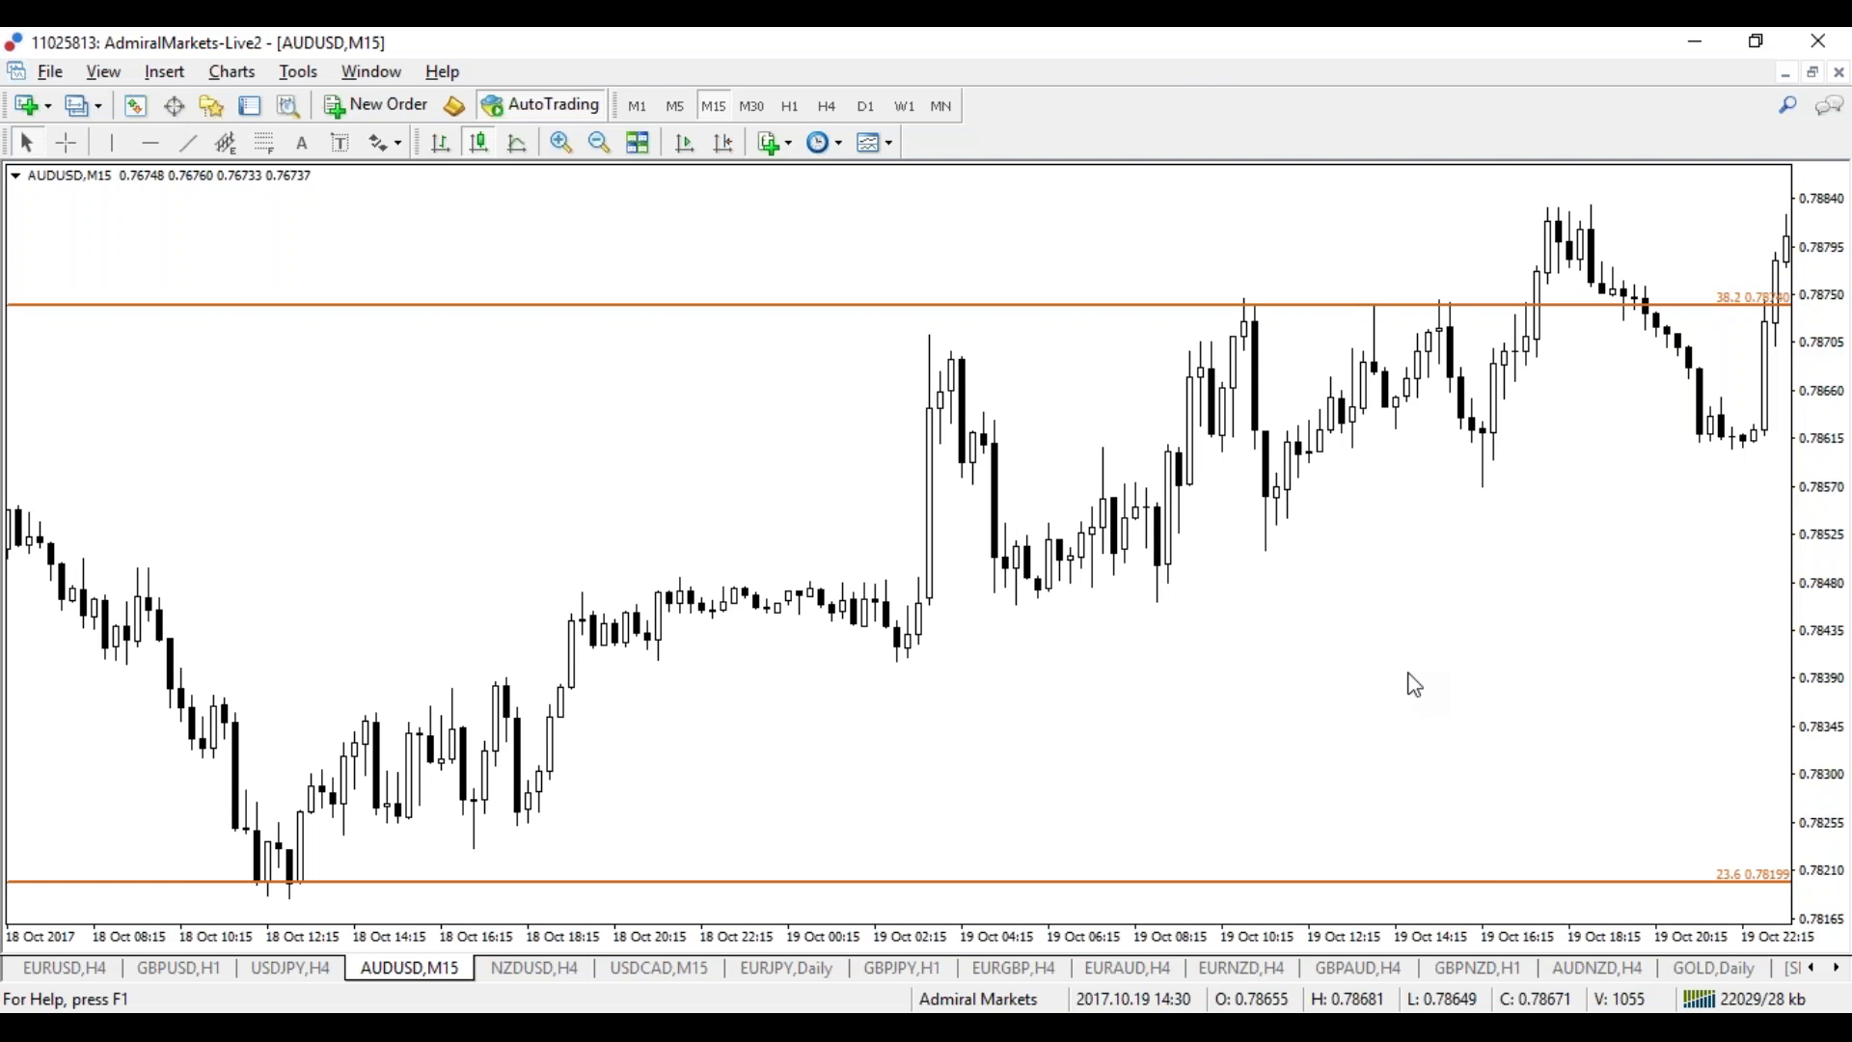
pyautogui.moveTo(1376, 682); pyautogui.dragTo(1443, 707)
pyautogui.scroll(5, 888, 662)
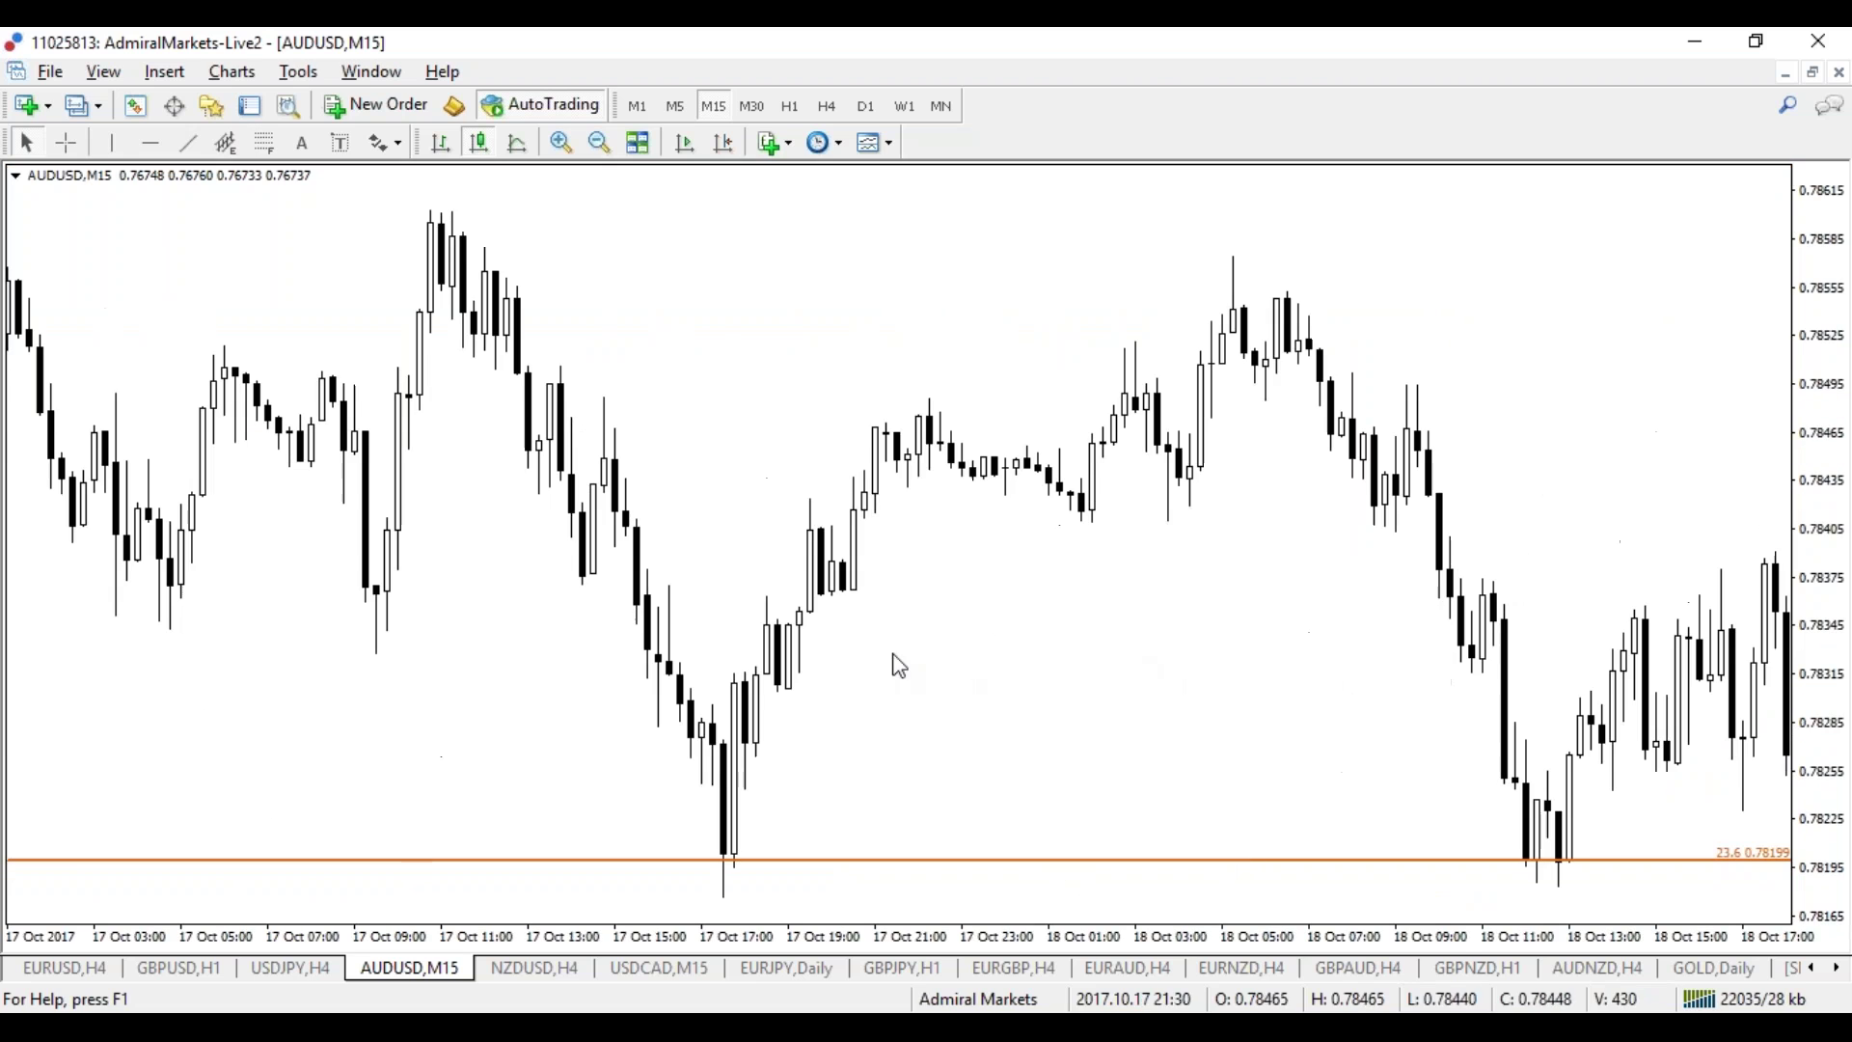
pyautogui.scroll(8, 1237, 363)
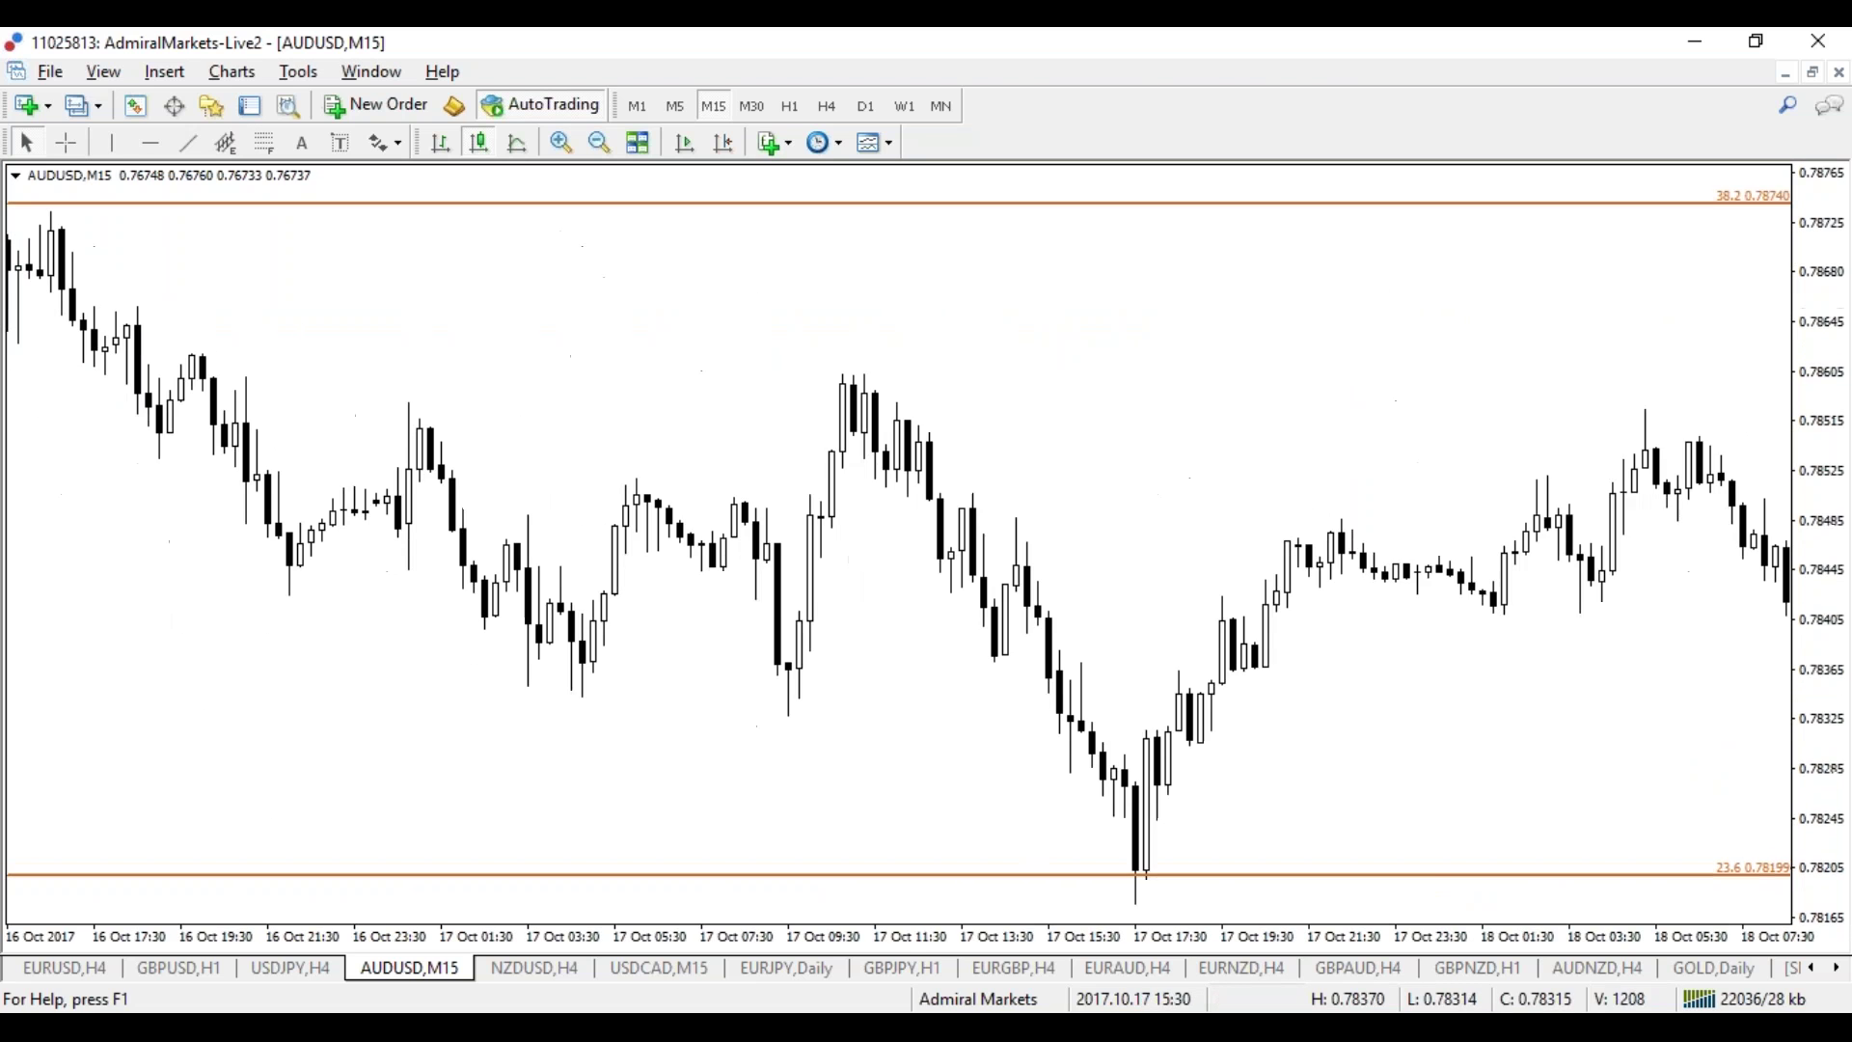
pyautogui.scroll(-8, 1332, 361)
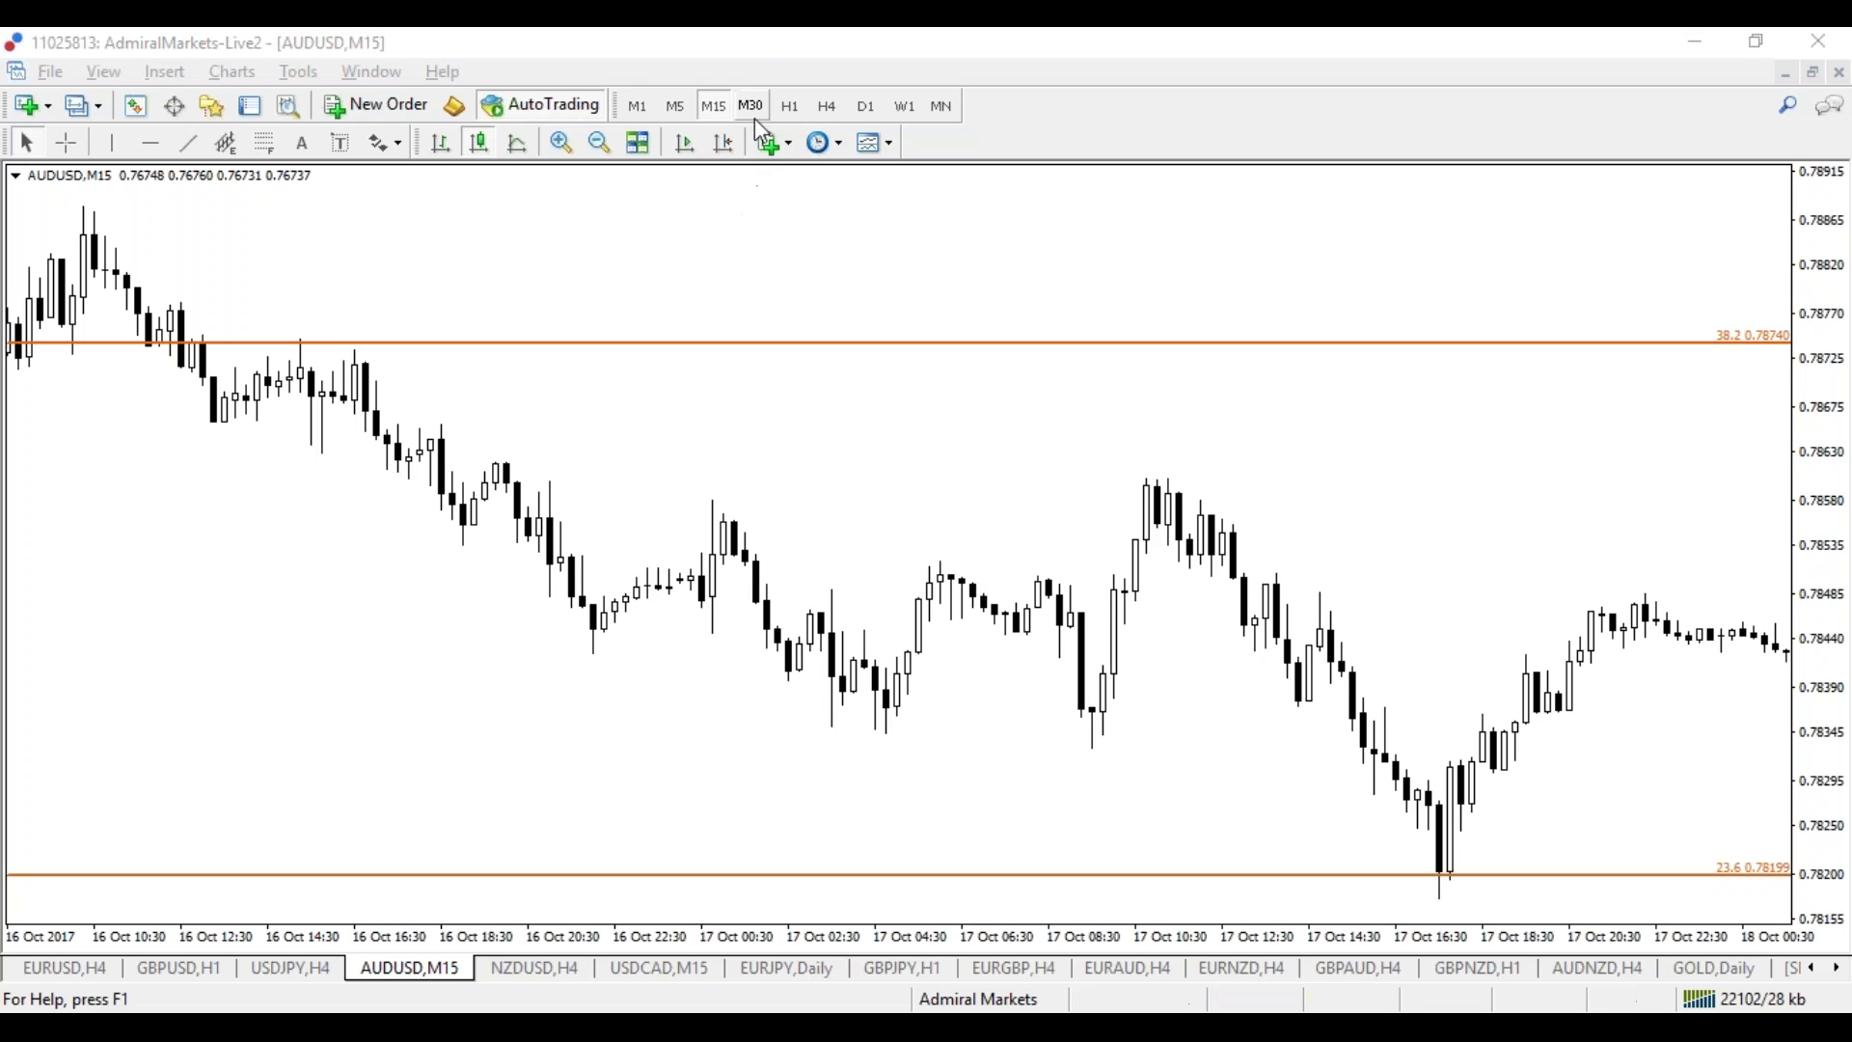
# Step: Return to 20 October and sketch a red rectangle beside the drop, a correction wave, a circled trend line break and a down arrow
pyautogui.scroll(-6, 855, 313)
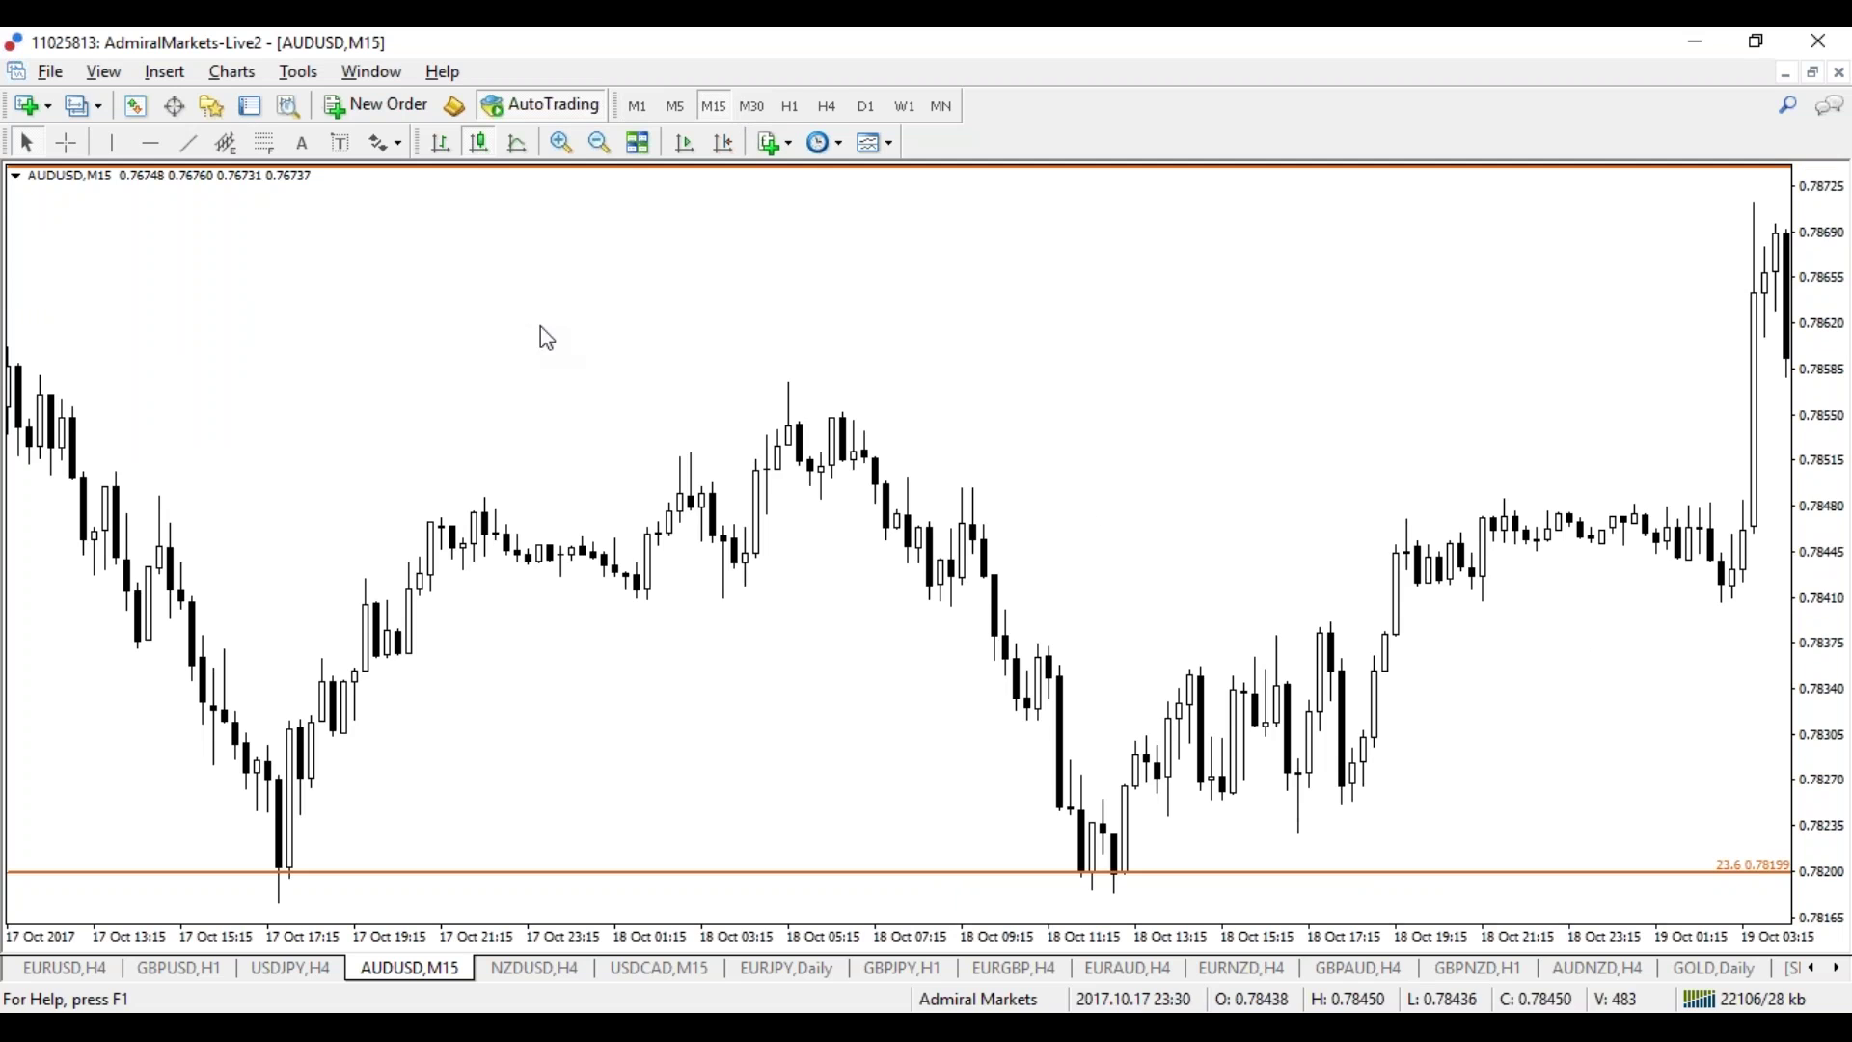
pyautogui.scroll(-3, 289, 380)
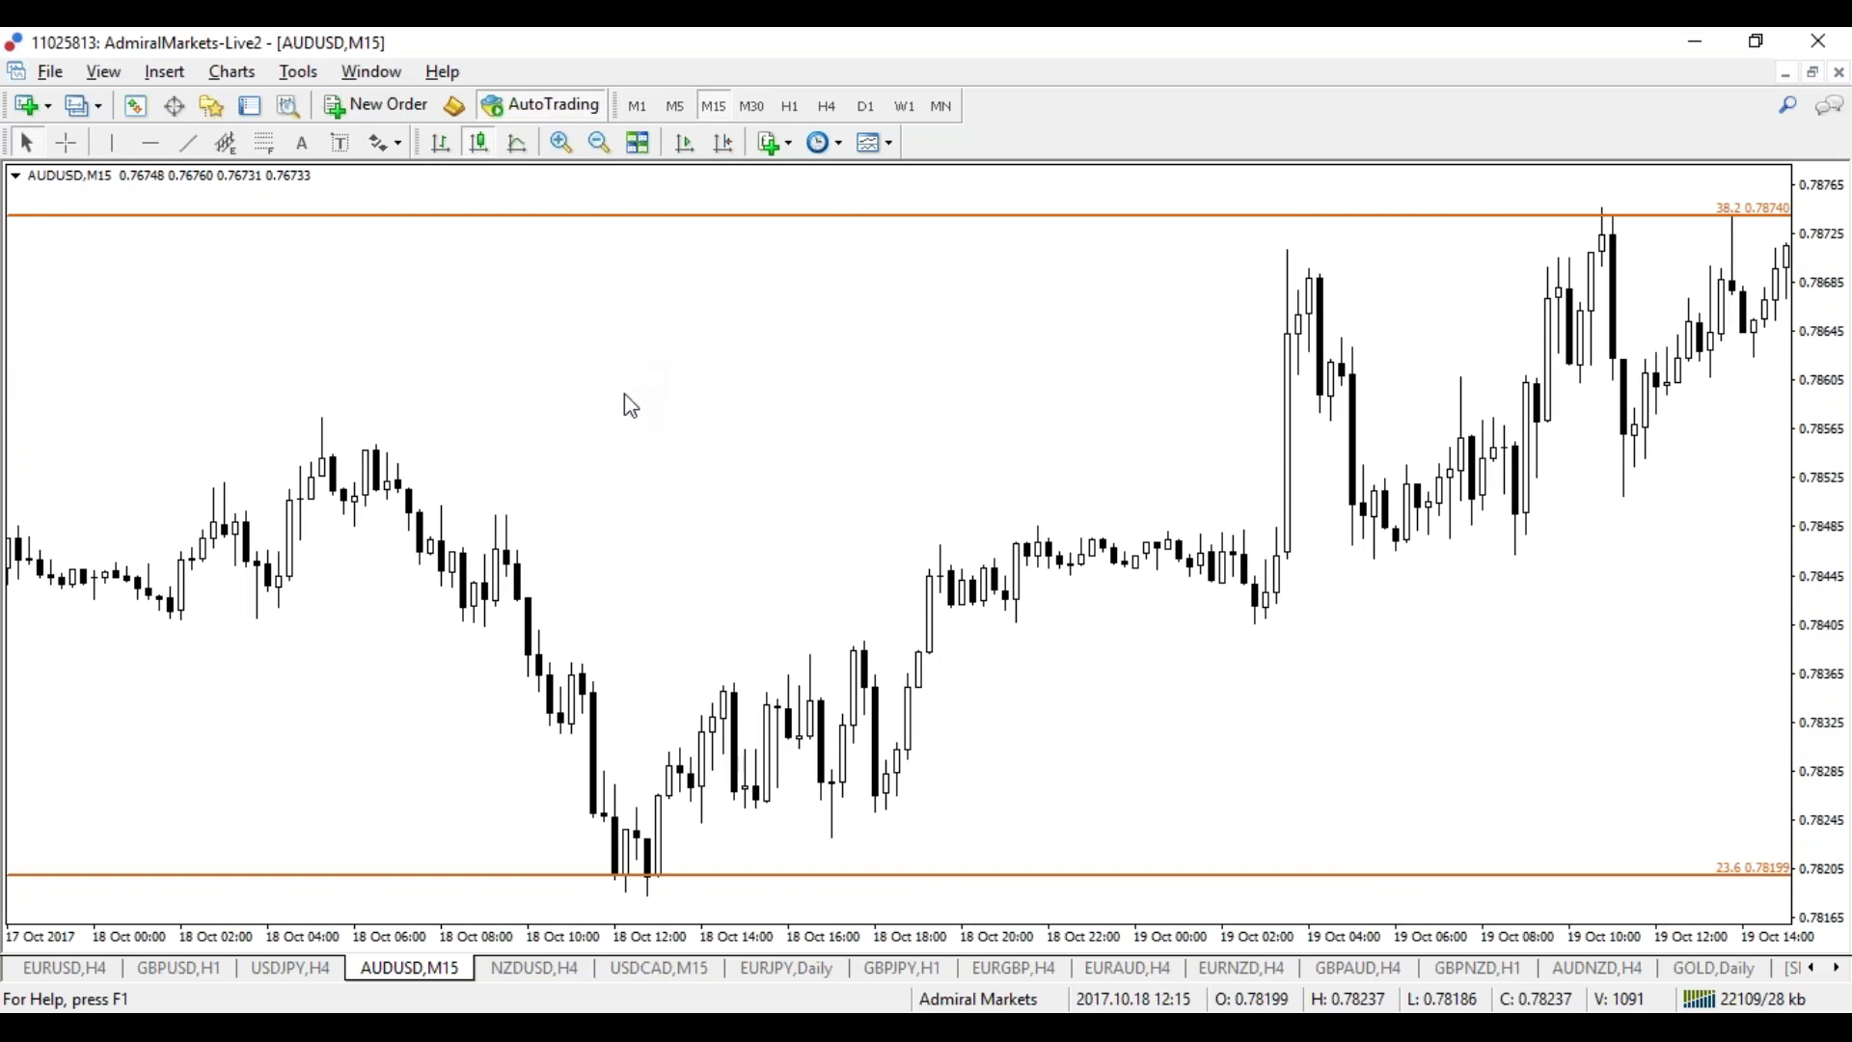
pyautogui.scroll(-6, 941, 540)
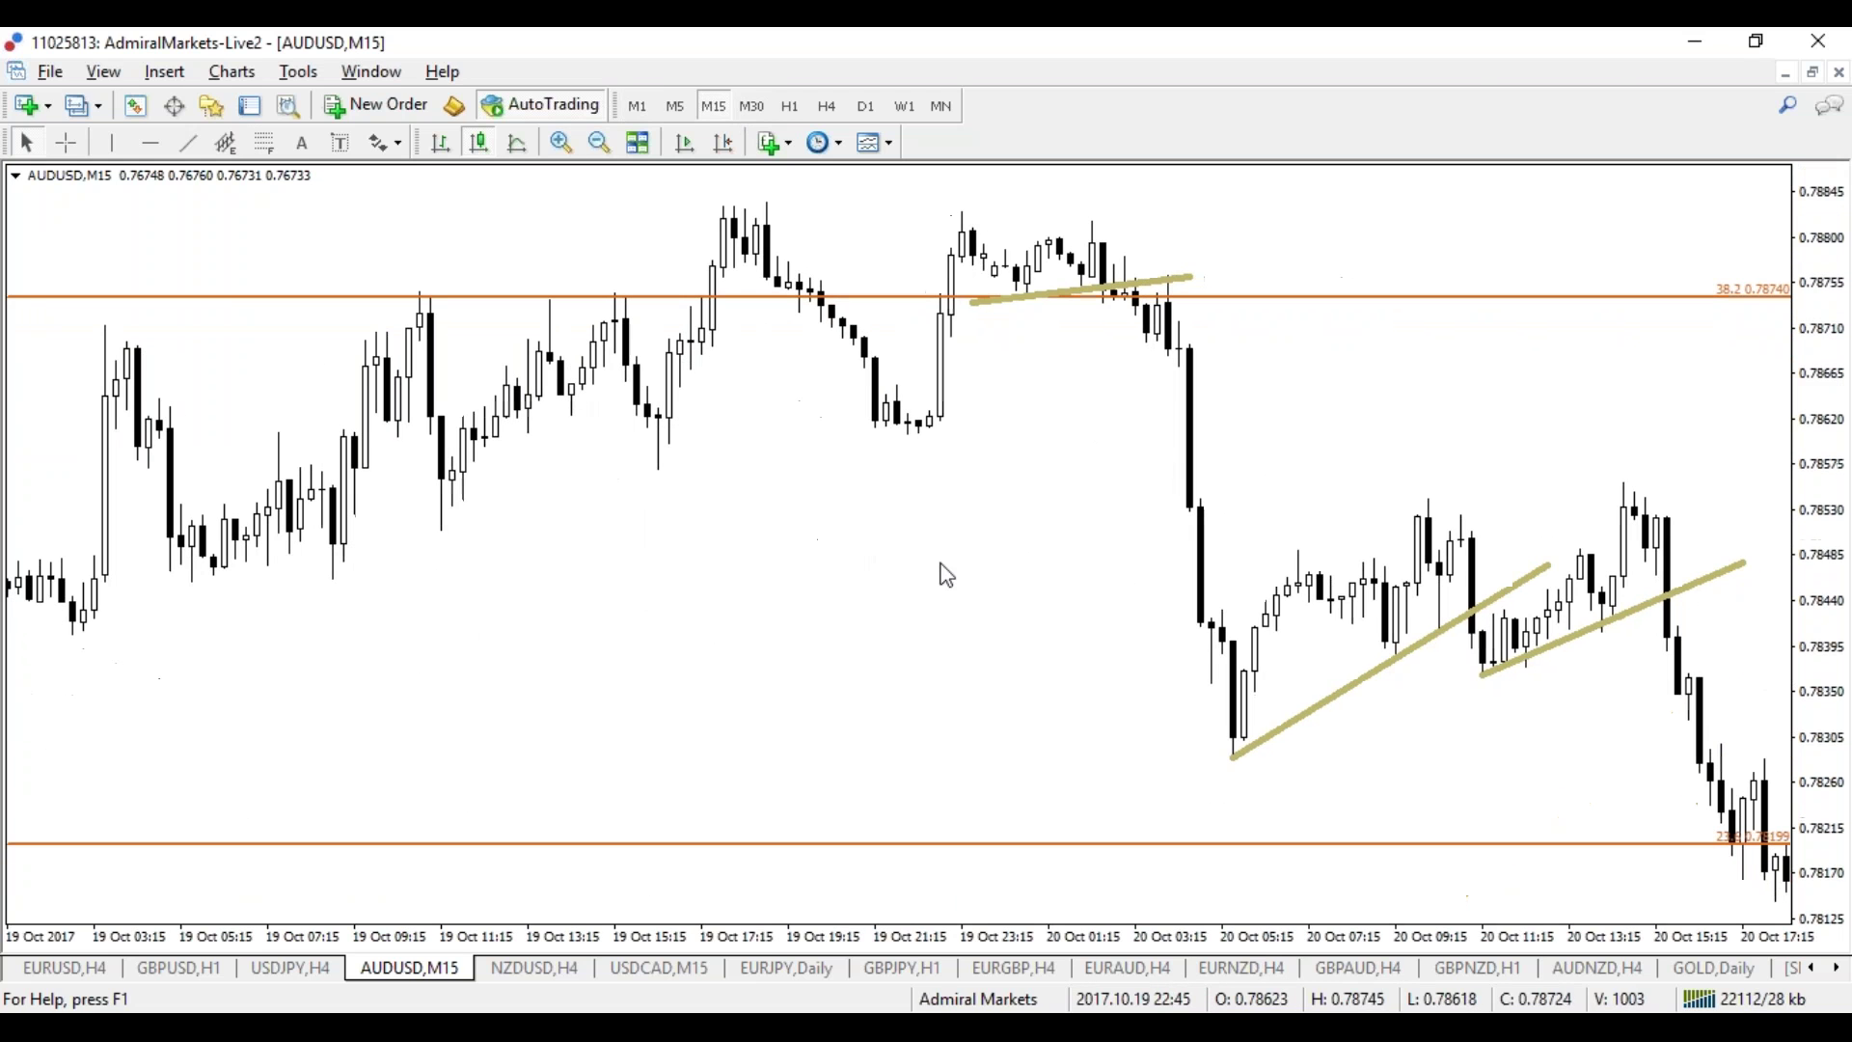
pyautogui.scroll(-4, 945, 574)
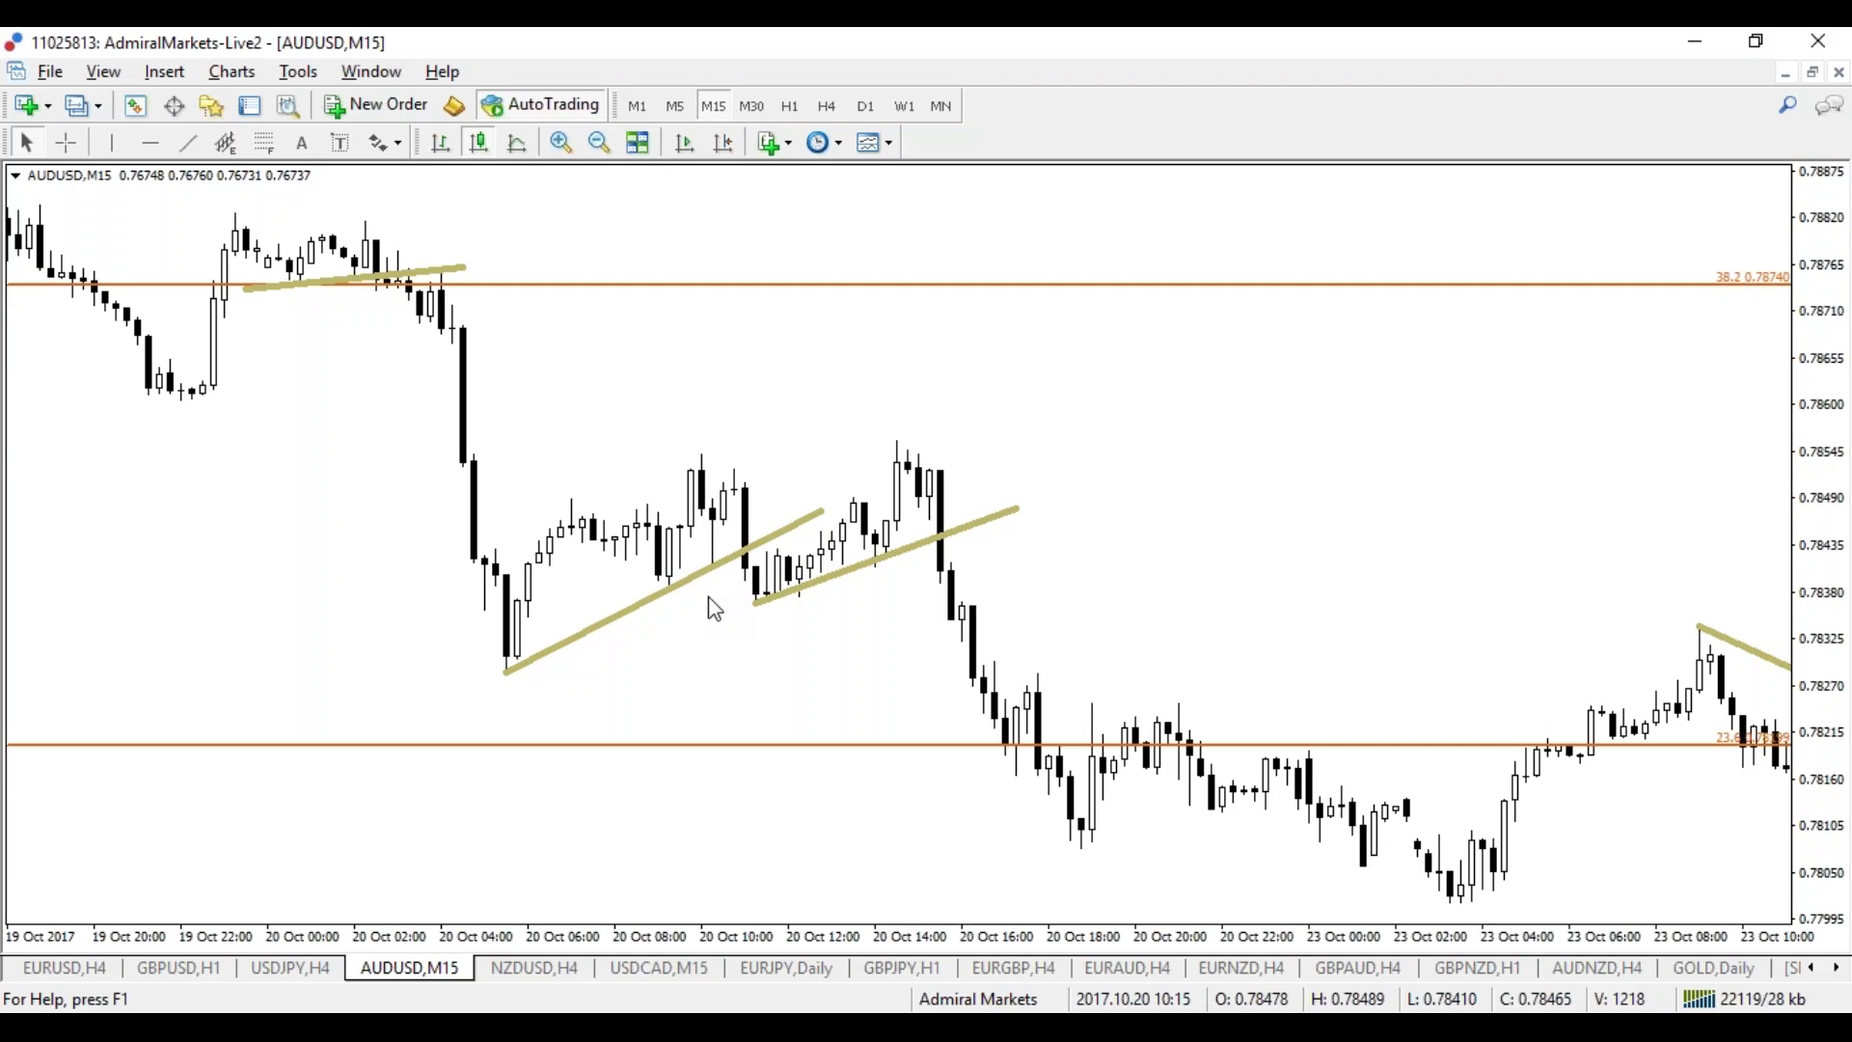
pyautogui.moveTo(362, 328)
pyautogui.mouseDown()
pyautogui.moveTo(456, 425)
pyautogui.moveTo(494, 629)
pyautogui.moveTo(675, 584)
pyautogui.moveTo(712, 511)
pyautogui.mouseUp()
pyautogui.moveTo(918, 459)
pyautogui.mouseDown()
pyautogui.moveTo(950, 457)
pyautogui.moveTo(911, 540)
pyautogui.moveTo(1055, 820)
pyautogui.moveTo(959, 849)
pyautogui.mouseUp()
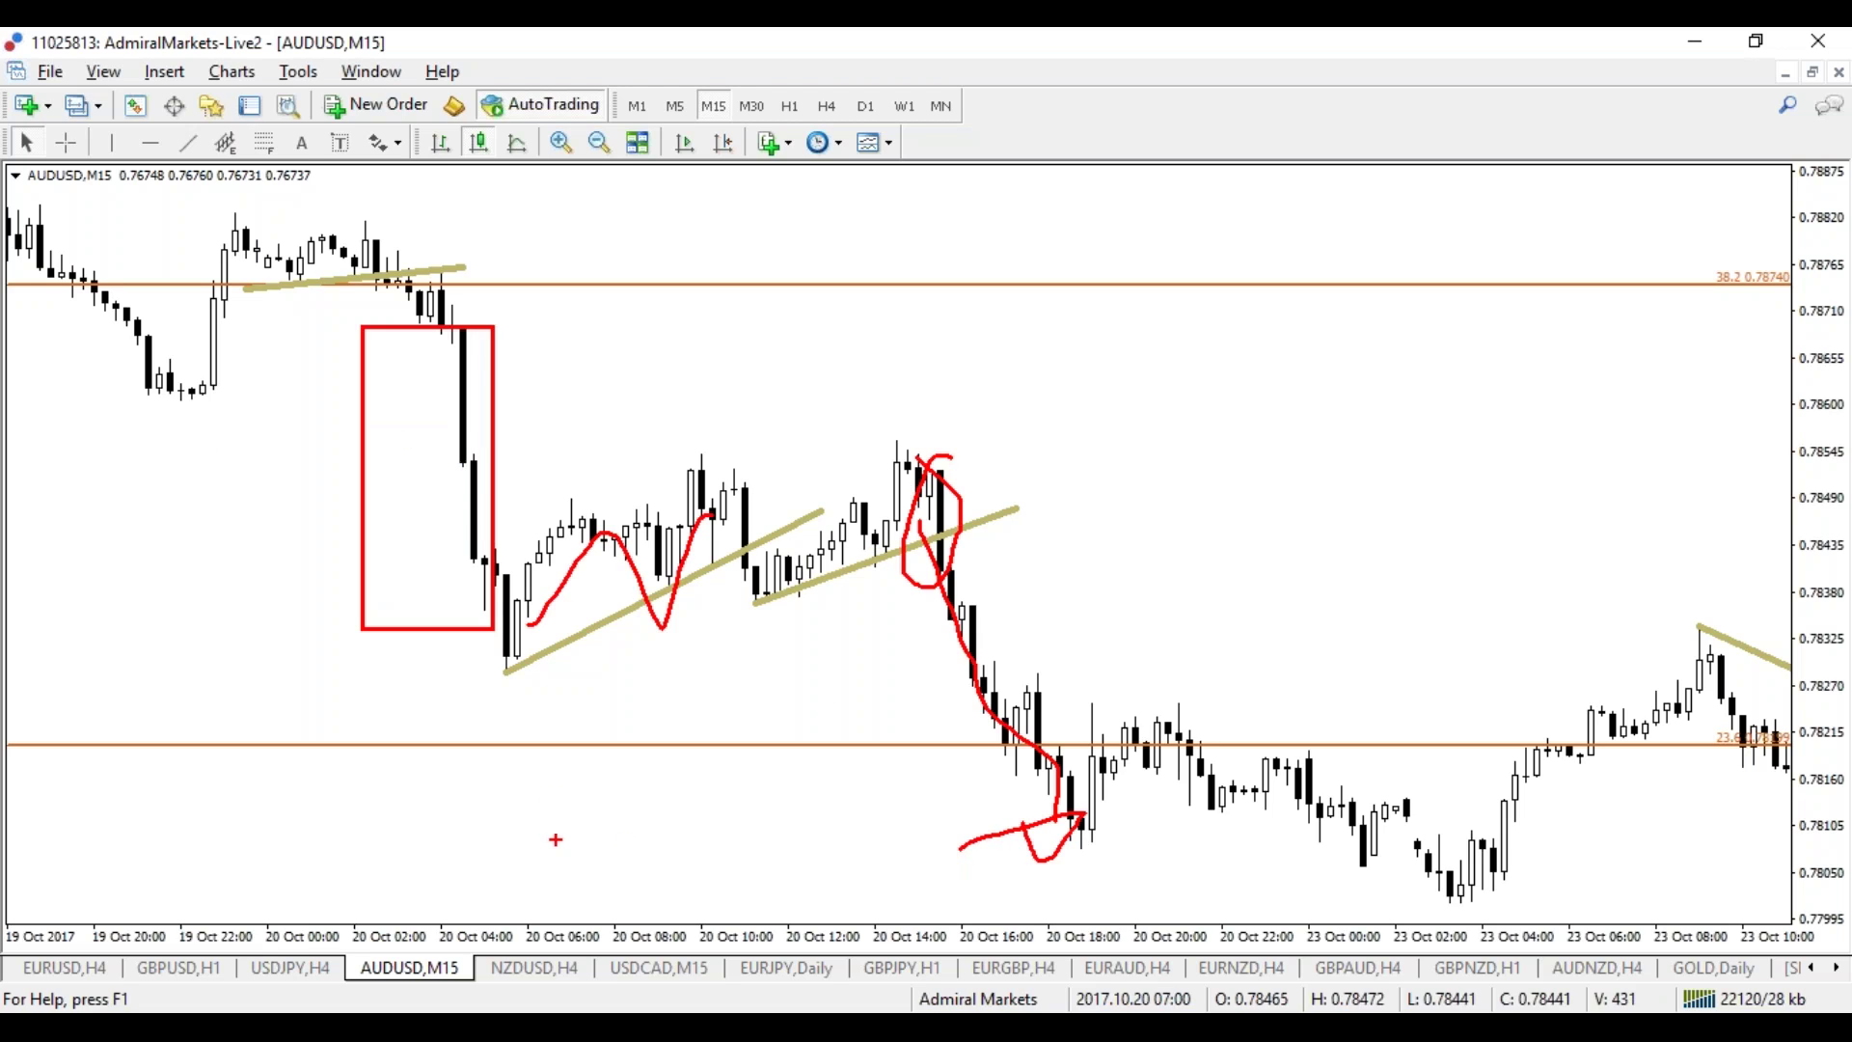
# Step: Clear the sketch and draw a falling trend line from about 0.7849 to 0.7844 over the first consolidation after the 20 October drop
pyautogui.press('Escape')
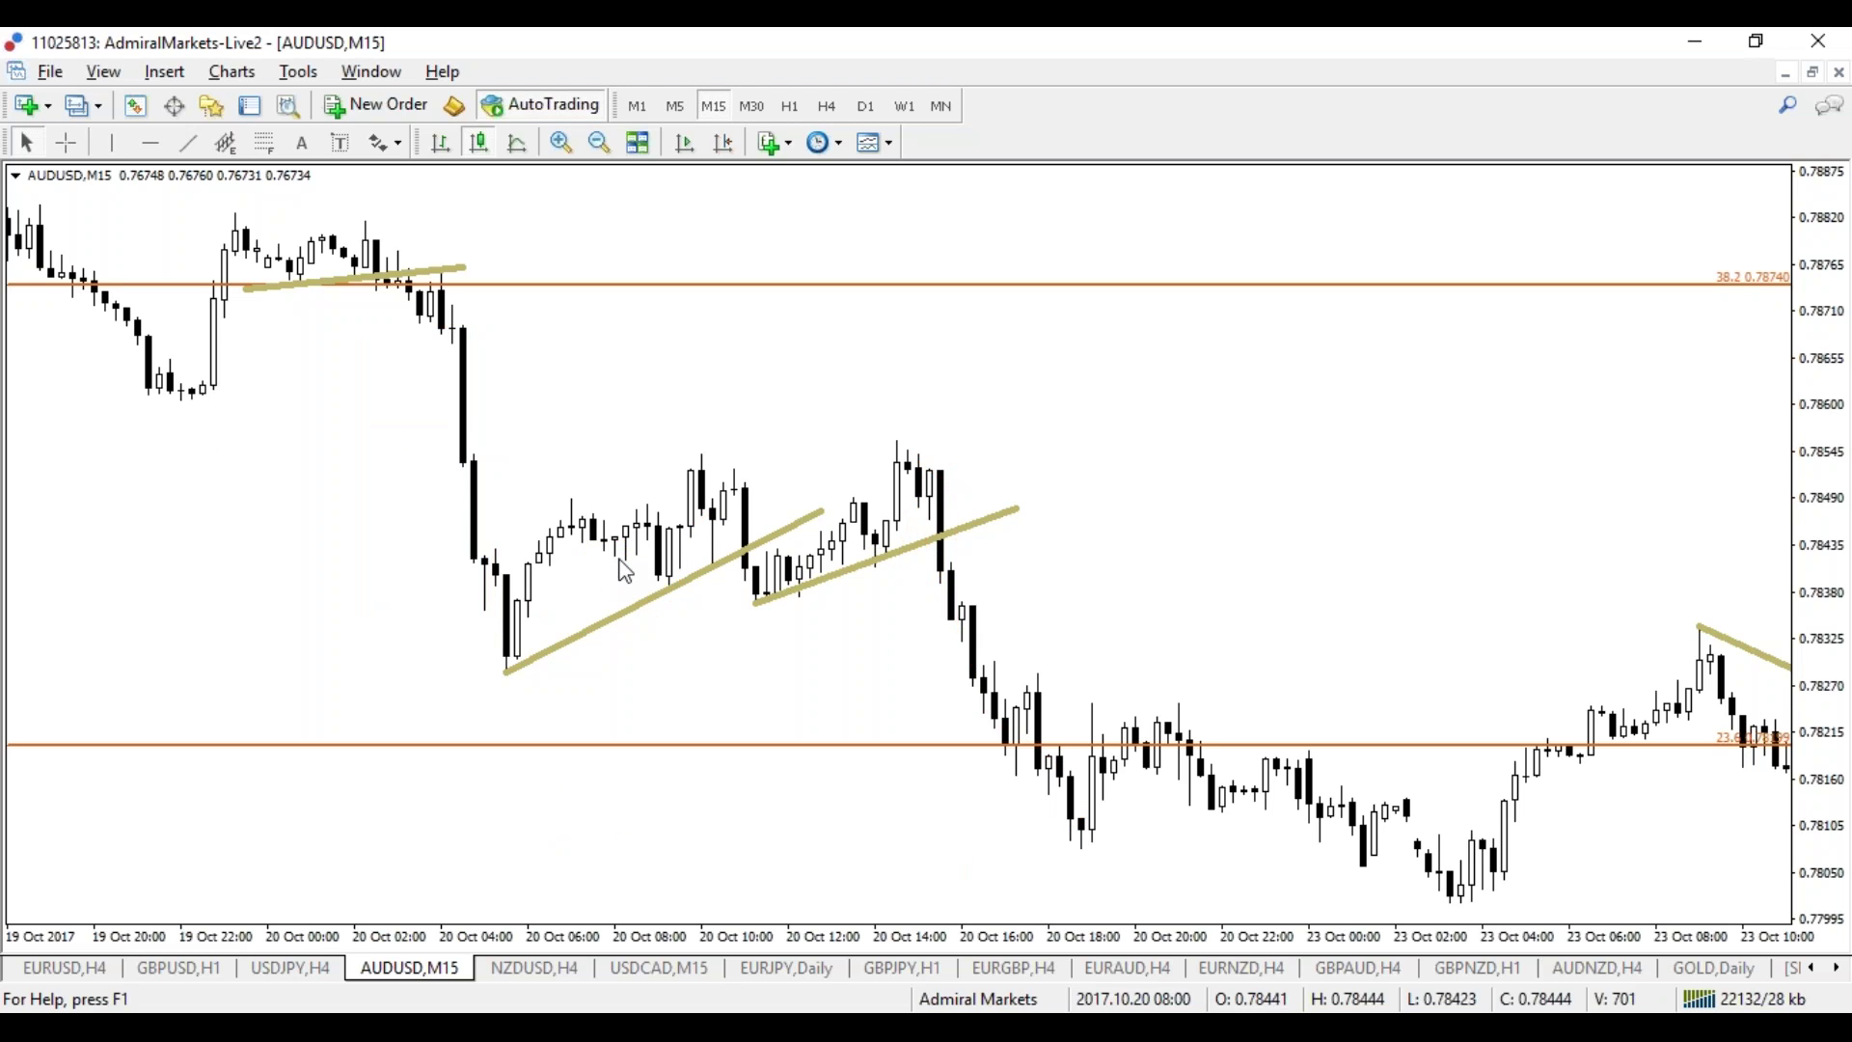
pyautogui.click(189, 142)
pyautogui.moveTo(527, 495); pyautogui.dragTo(714, 547)
# Step: Sketch a red loop at the 20 October 10:00 high and a red down arrow beside the preceding drop, and clear both
pyautogui.hotkey('ctrl', '2')
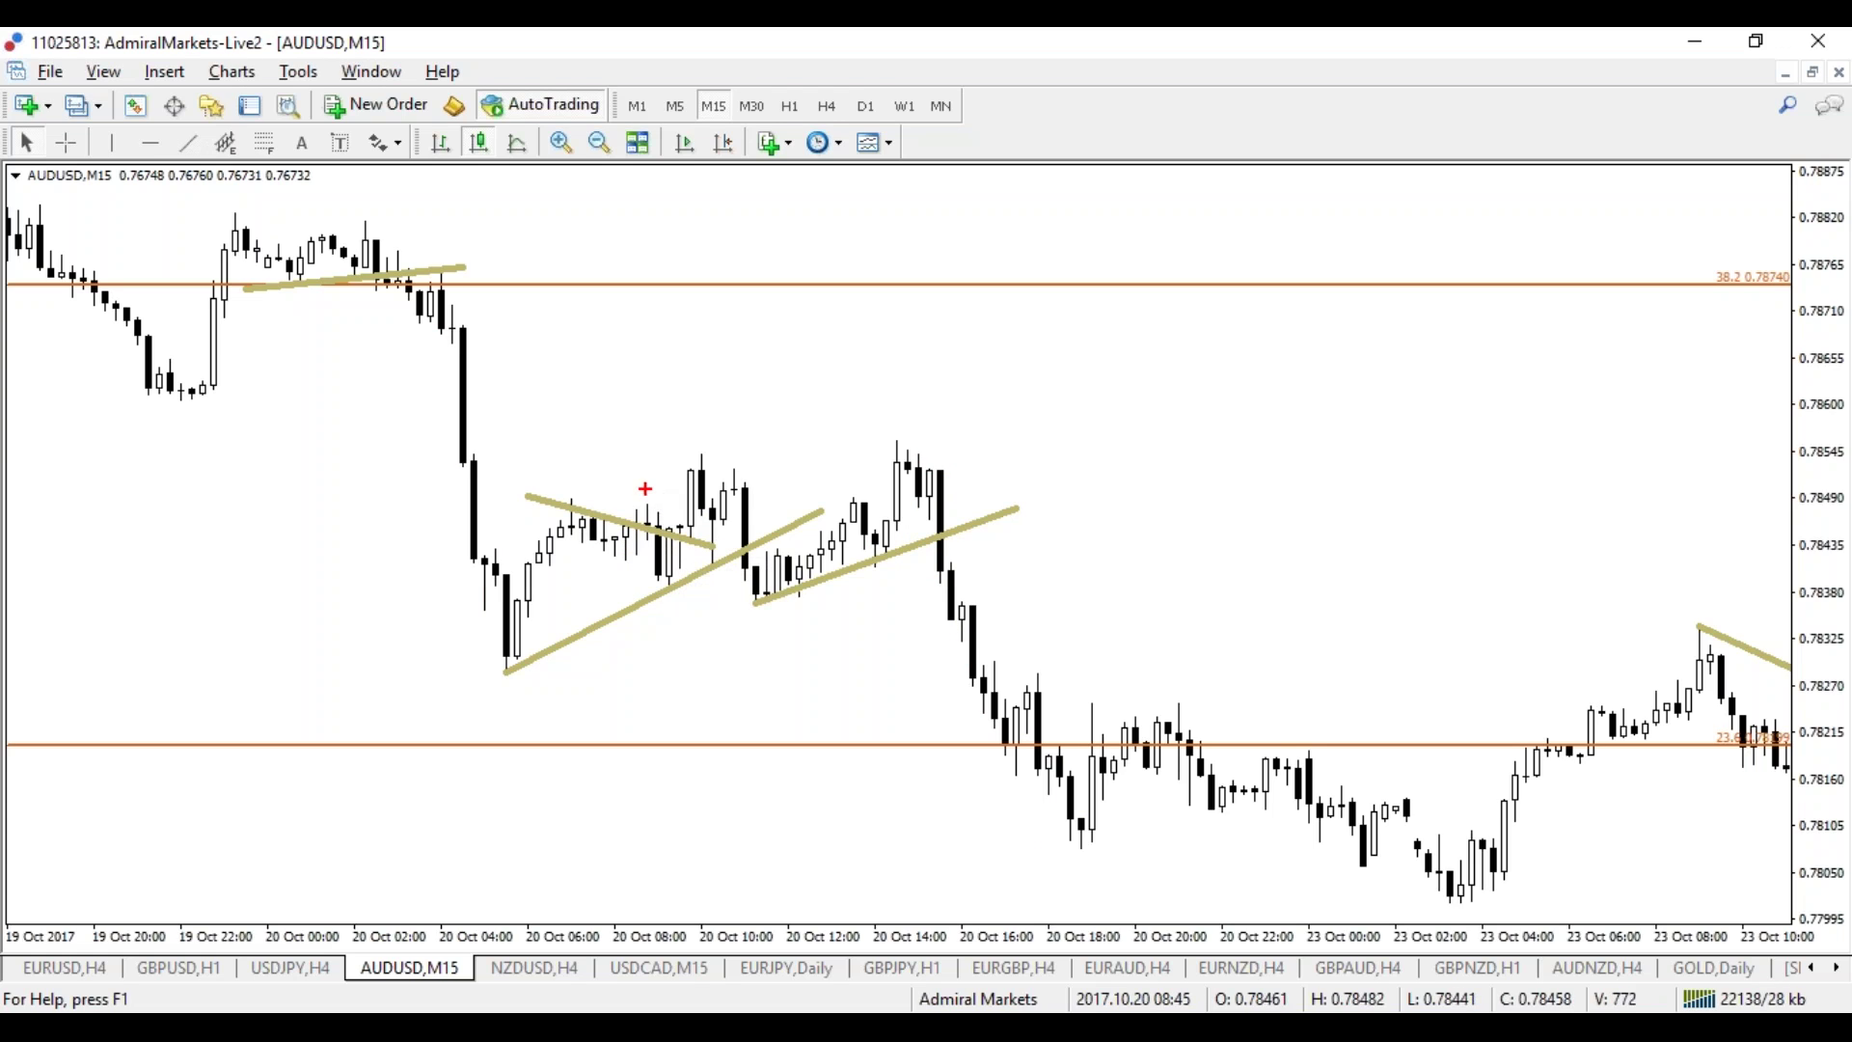
pyautogui.moveTo(714, 467)
pyautogui.mouseDown()
pyautogui.moveTo(699, 480)
pyautogui.moveTo(712, 462)
pyautogui.mouseUp()
pyautogui.moveTo(353, 295)
pyautogui.mouseDown()
pyautogui.moveTo(506, 711)
pyautogui.moveTo(379, 707)
pyautogui.mouseUp()
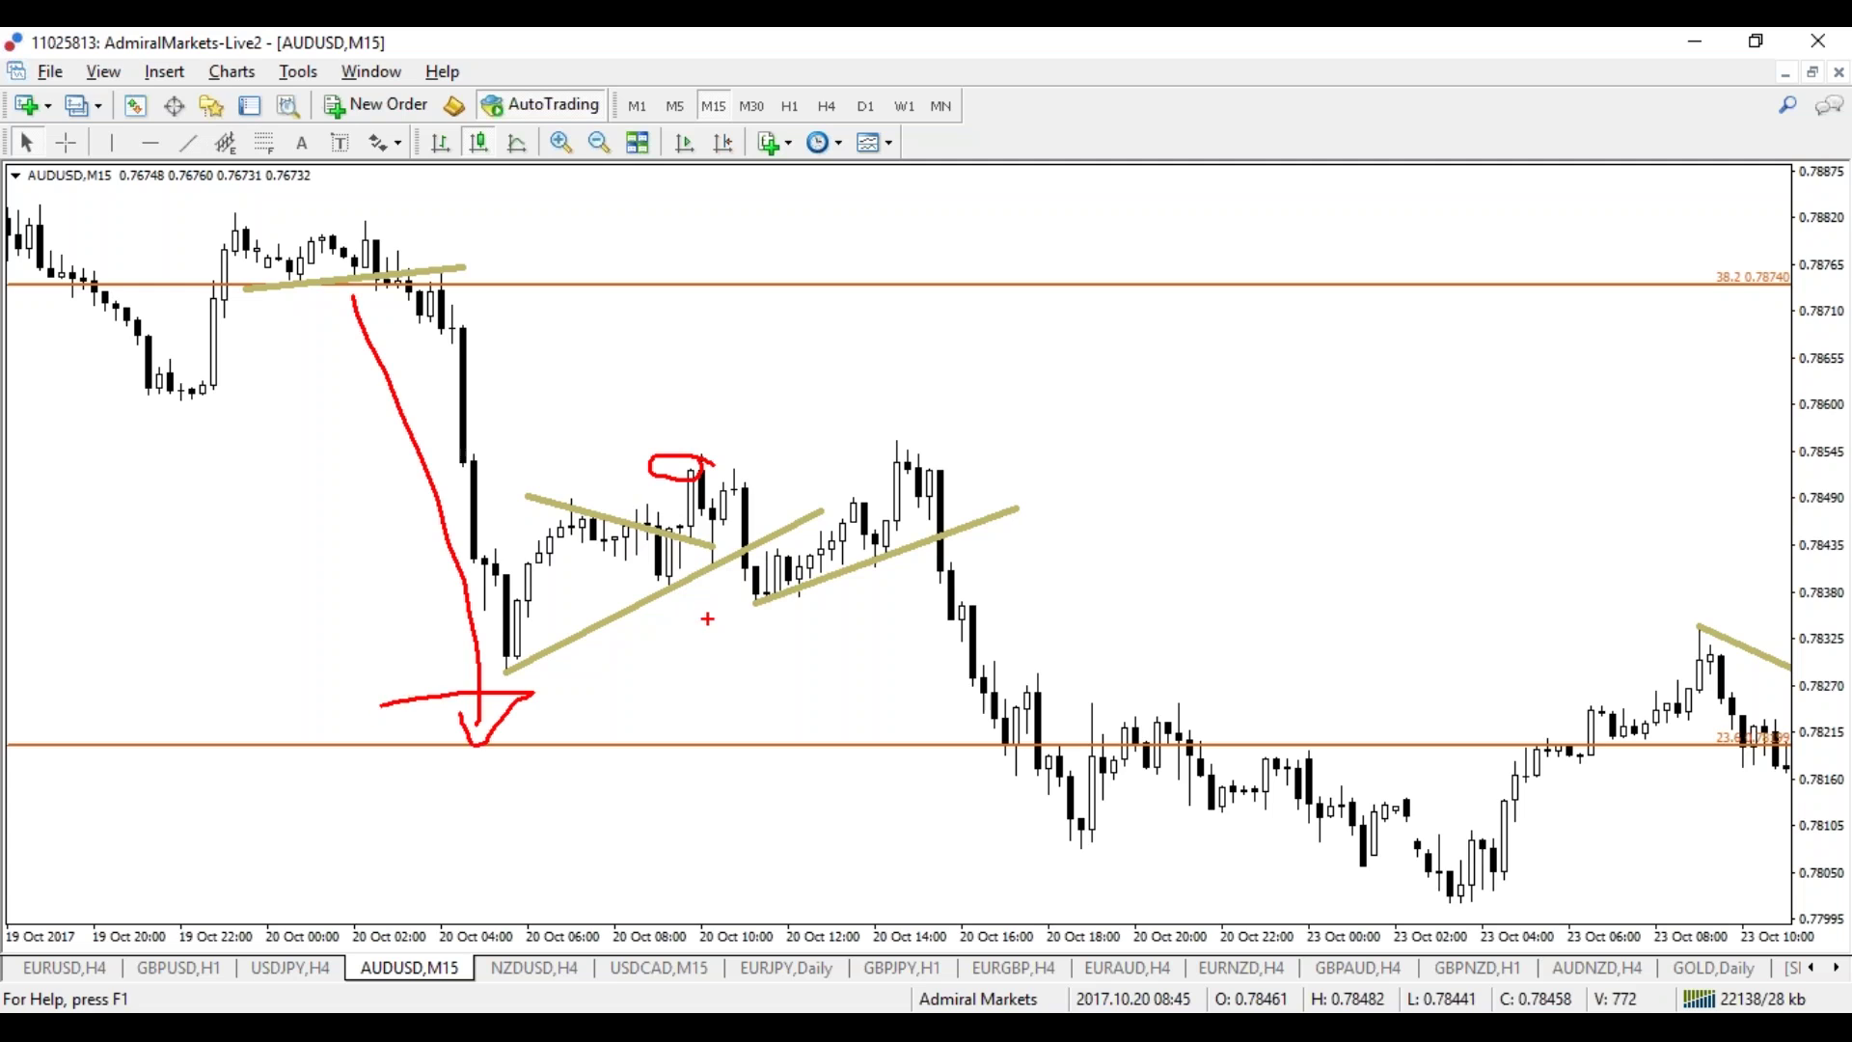
pyautogui.press('Escape')
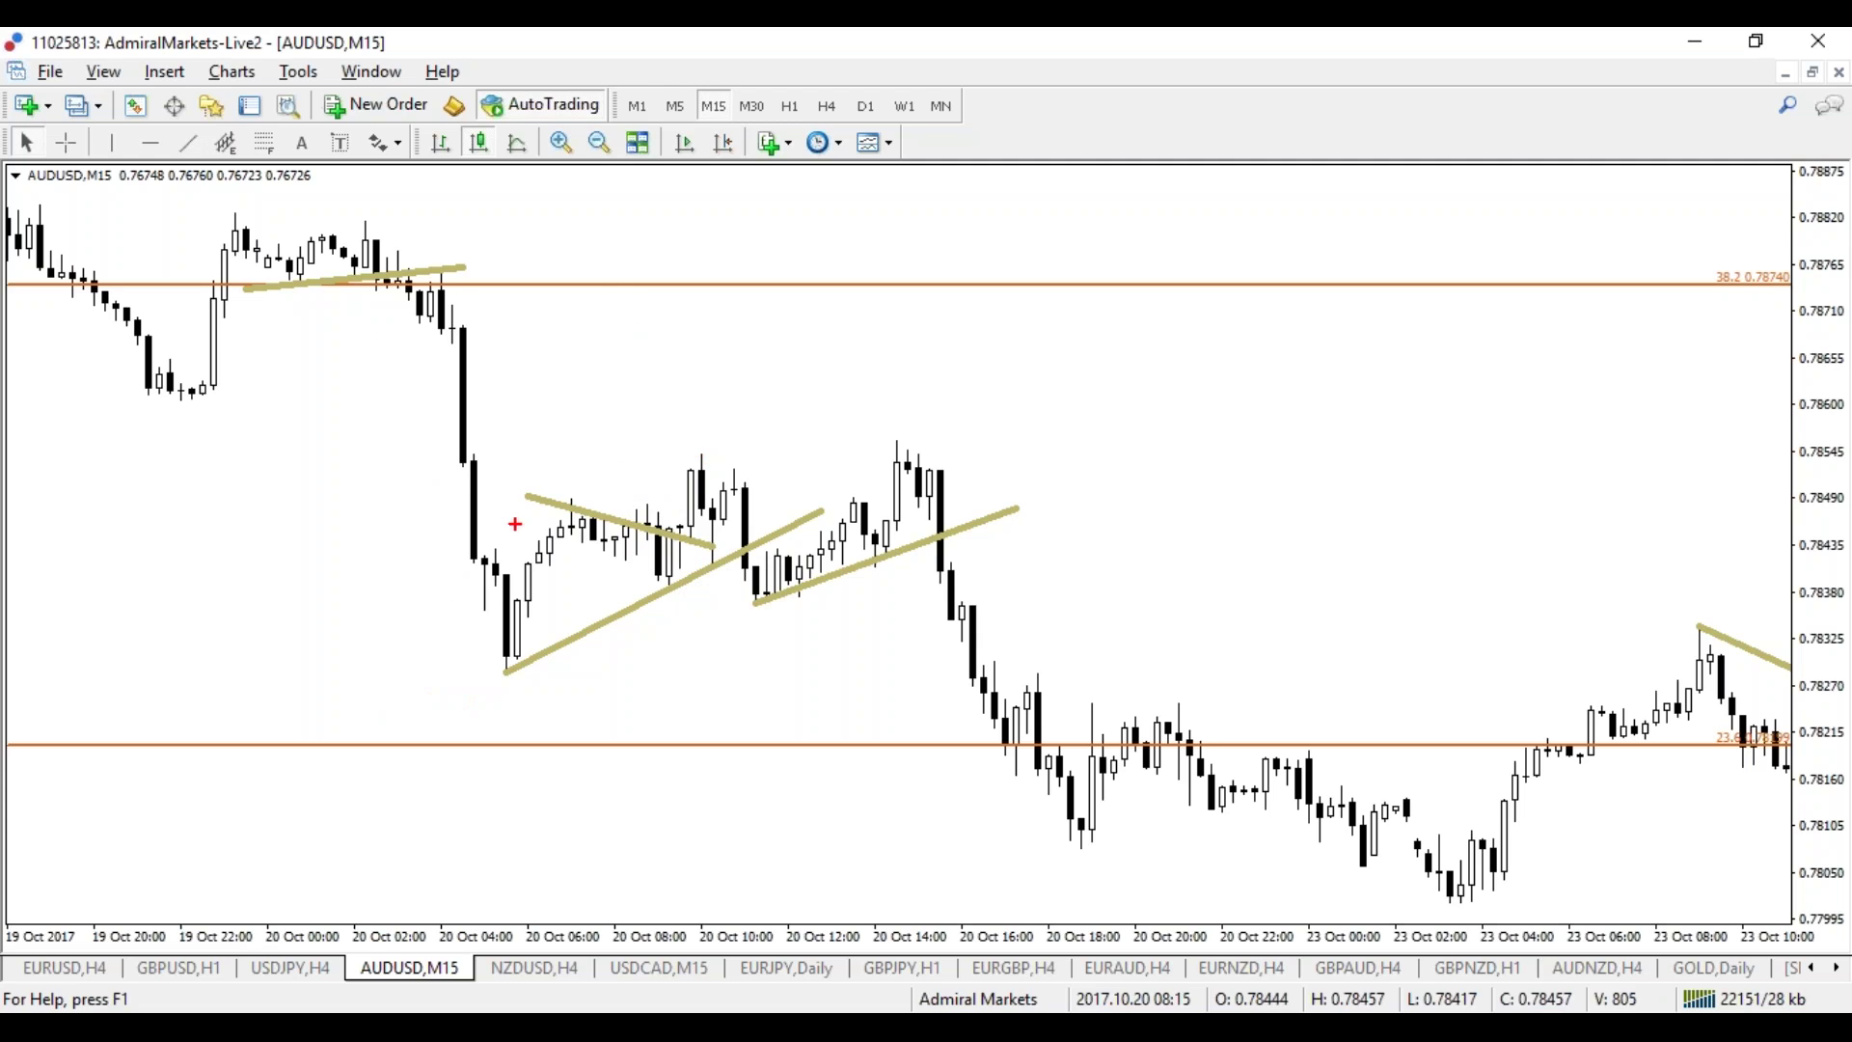
# Step: Sketch a red down-up-down wave, long rising red and blue lines, and a blue circled breakout with an up arrow, and clear them
pyautogui.moveTo(19, 193)
pyautogui.mouseDown()
pyautogui.moveTo(198, 296)
pyautogui.moveTo(441, 569)
pyautogui.mouseUp()
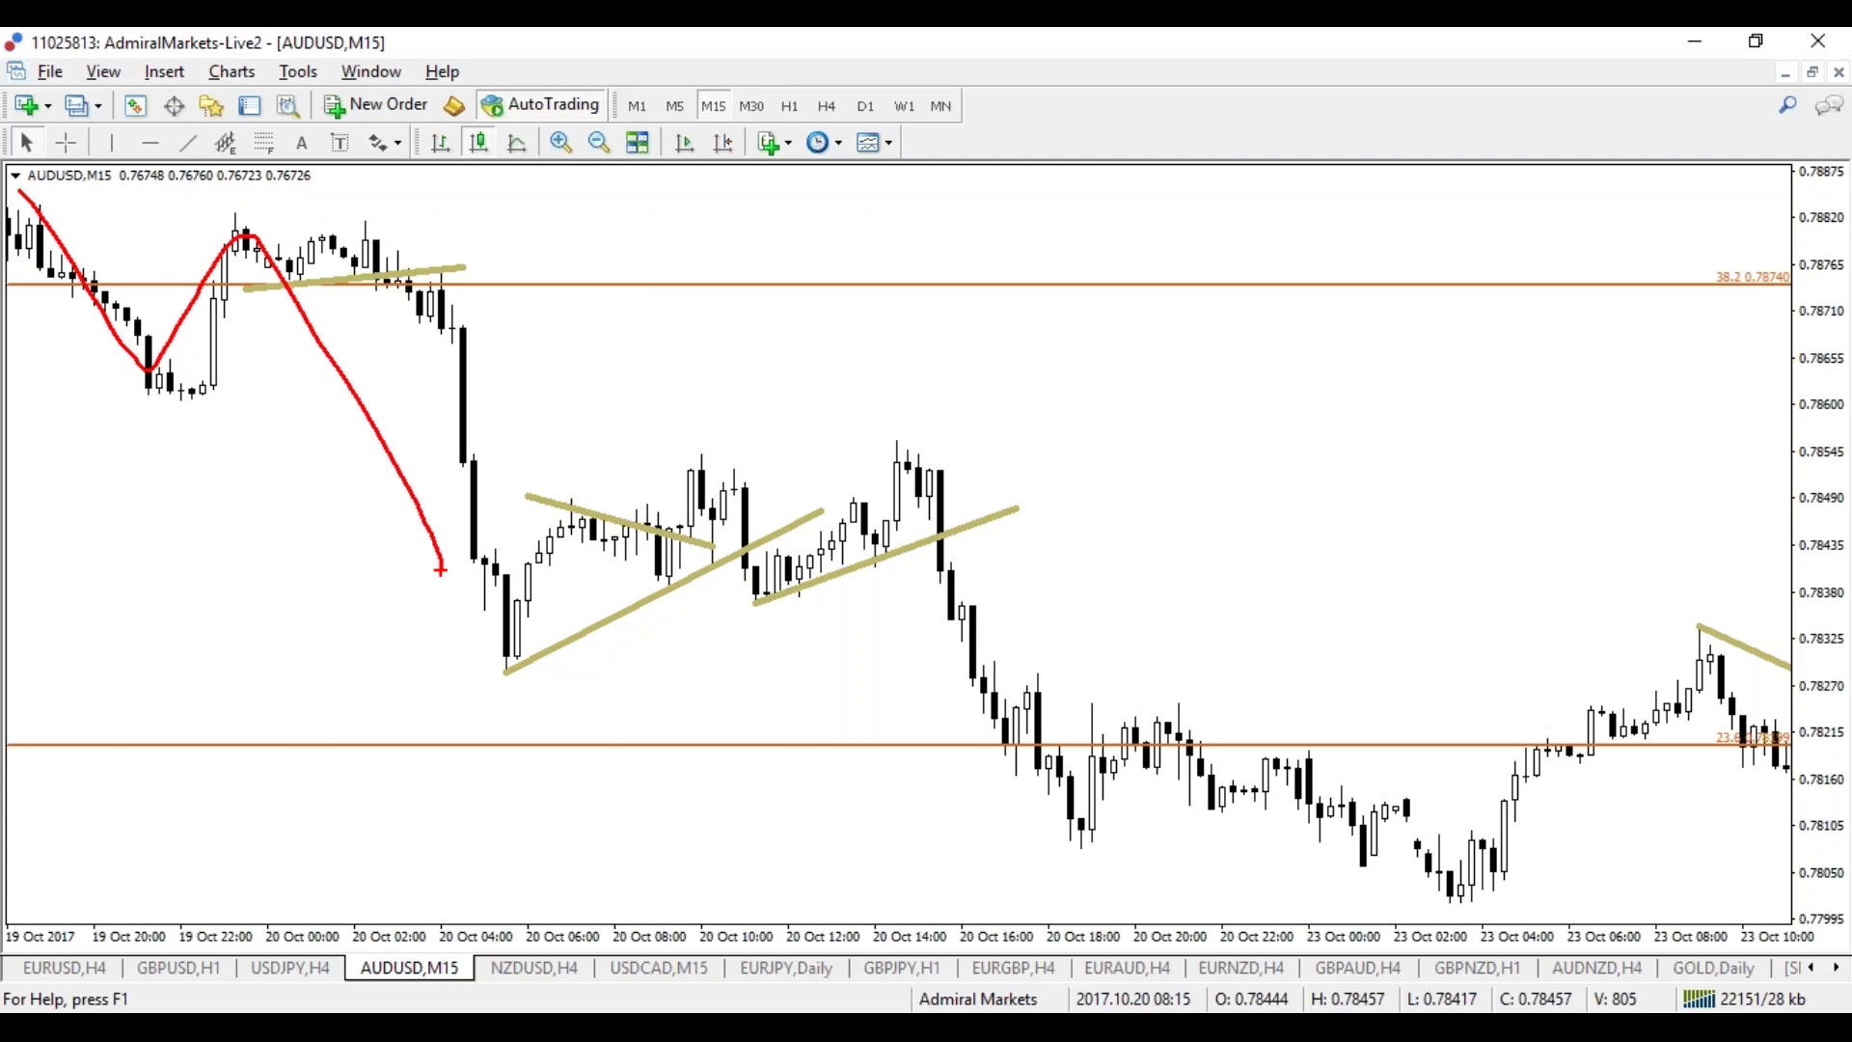
pyautogui.moveTo(1010, 398)
pyautogui.mouseDown()
pyautogui.moveTo(1293, 201)
pyautogui.moveTo(3, 1007)
pyautogui.mouseUp()
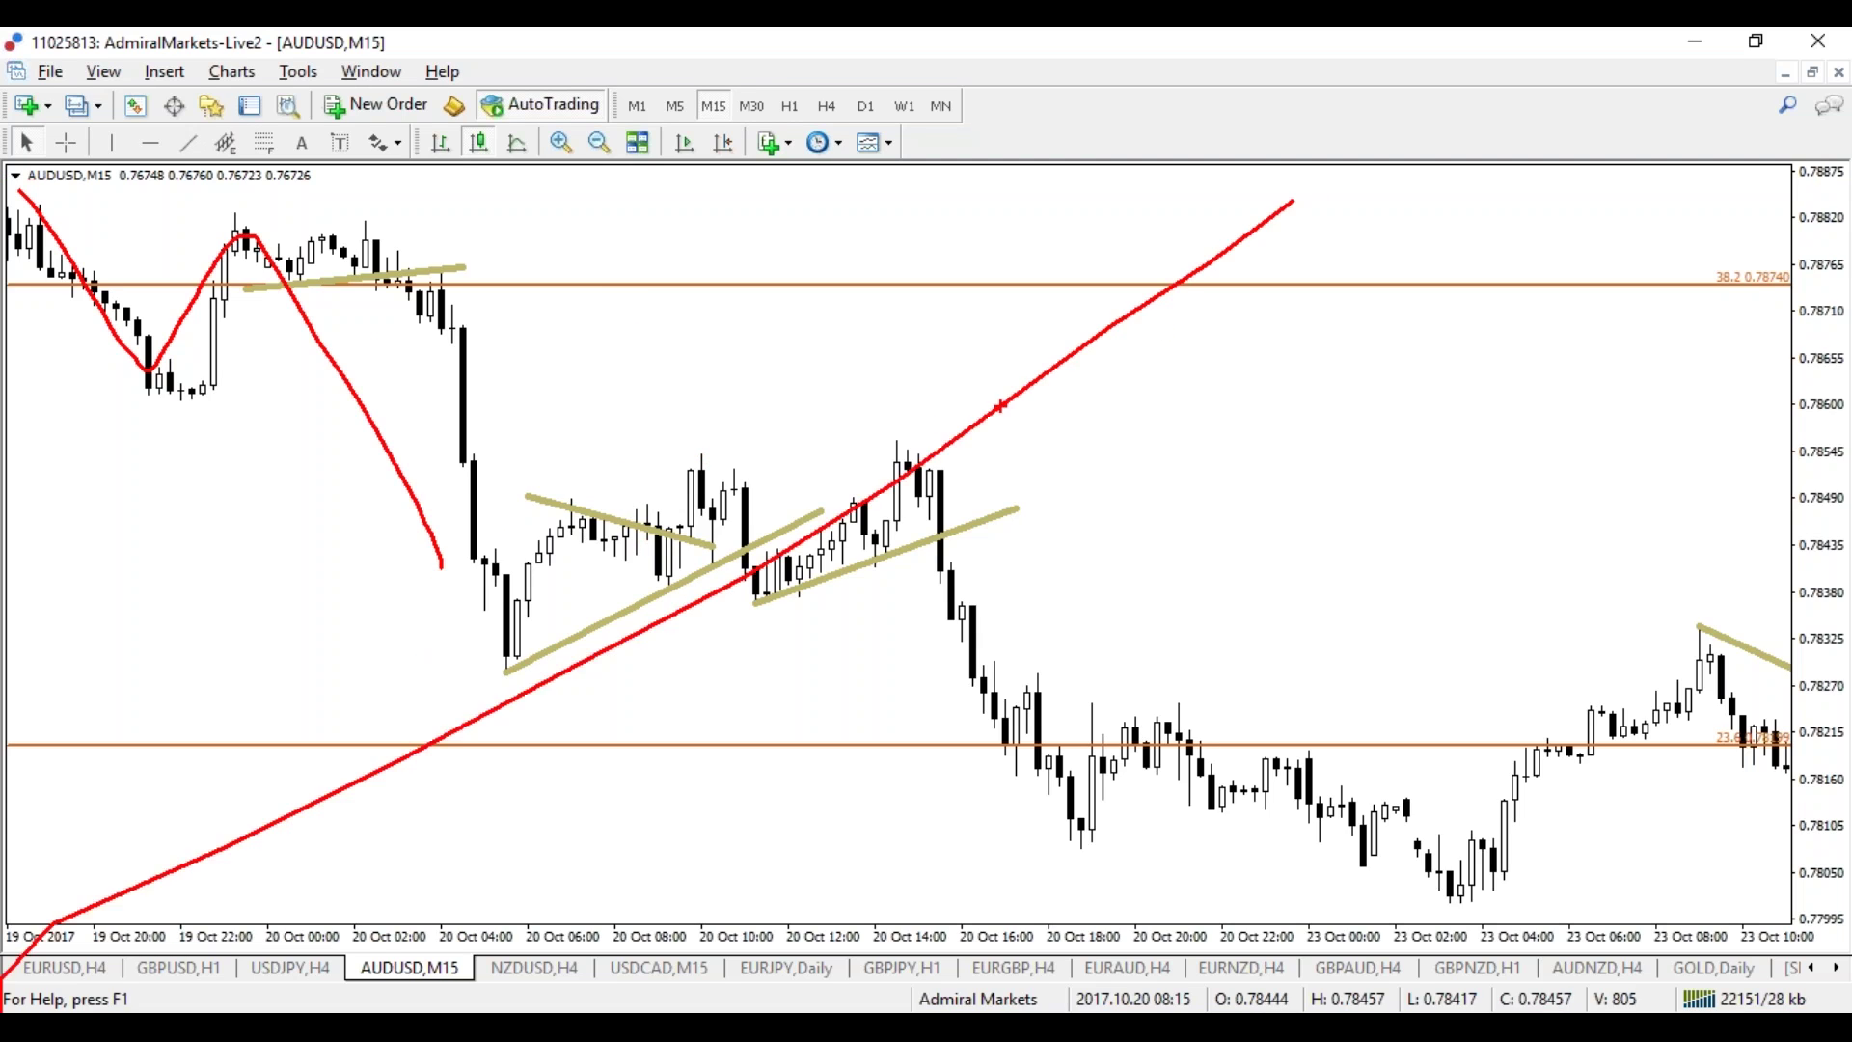
pyautogui.moveTo(1271, 173); pyautogui.dragTo(400, 1013)
pyautogui.moveTo(3, 610); pyautogui.dragTo(699, 29)
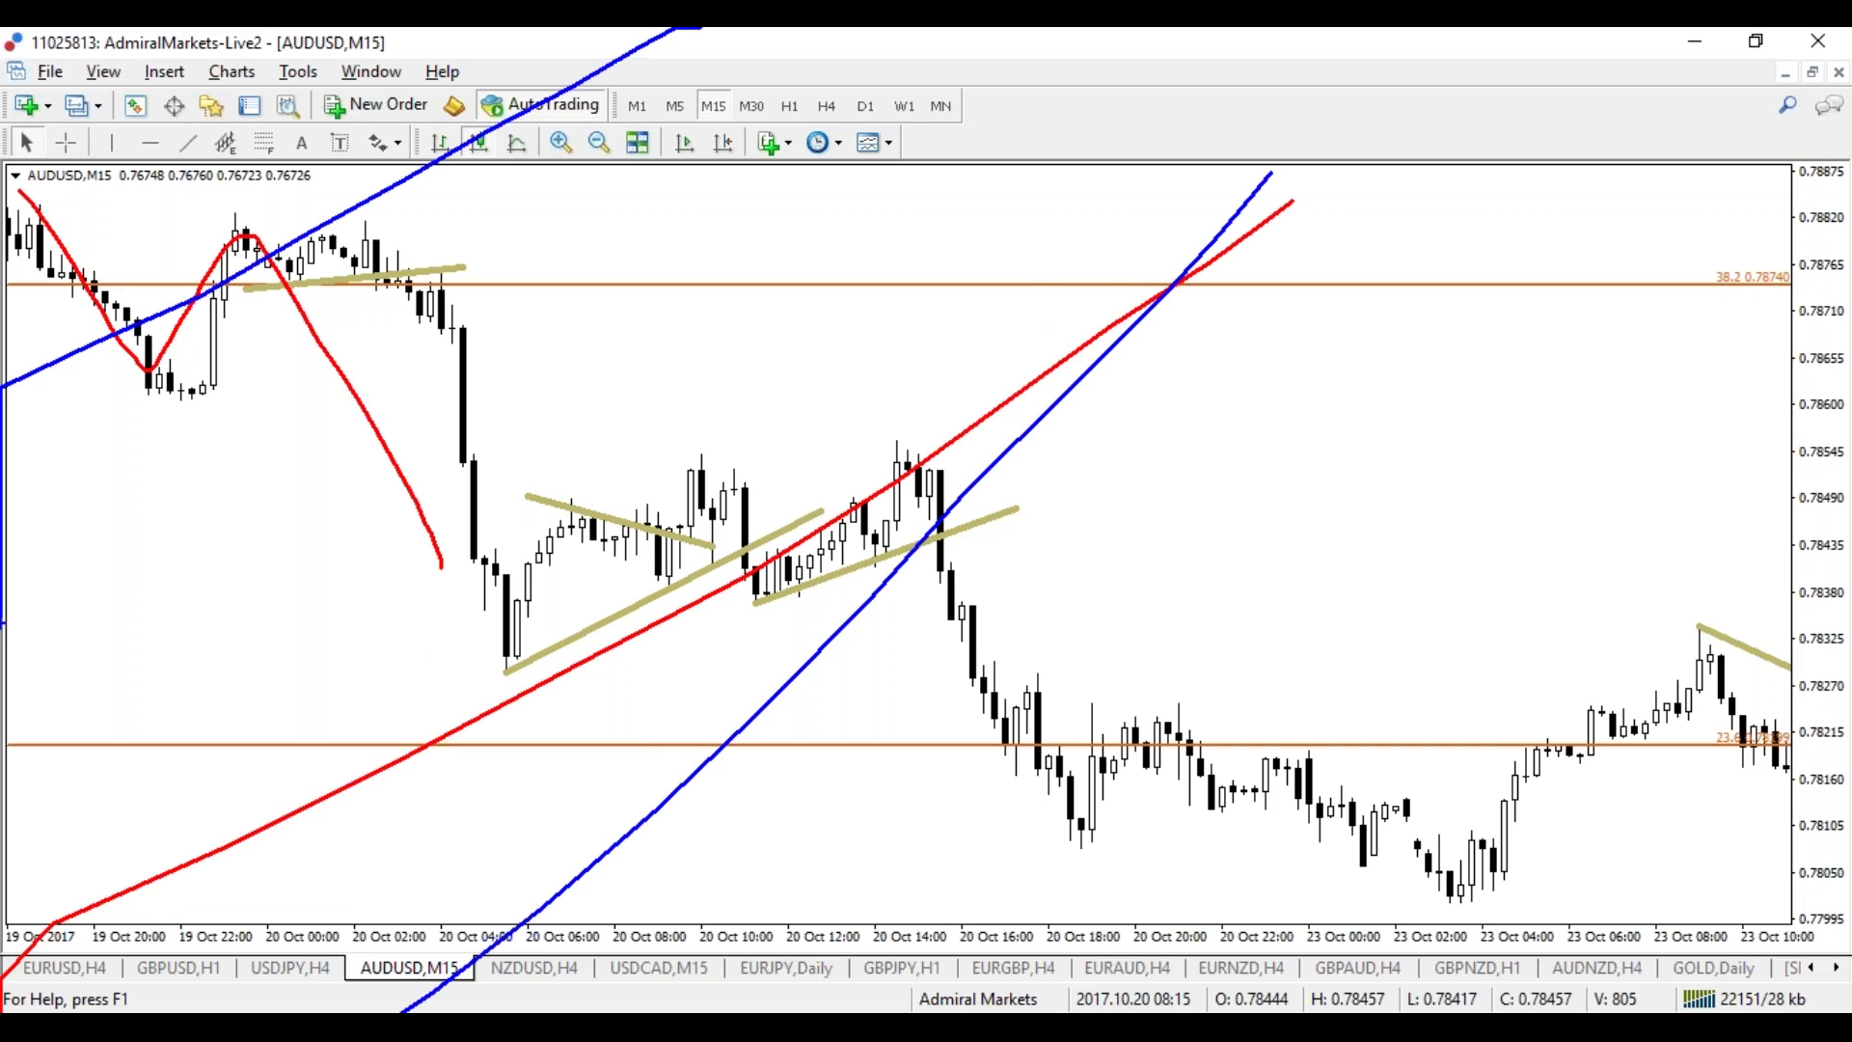
pyautogui.moveTo(695, 470); pyautogui.dragTo(803, 317)
pyautogui.moveTo(745, 319)
pyautogui.mouseDown()
pyautogui.moveTo(851, 263)
pyautogui.moveTo(416, 203)
pyautogui.mouseUp()
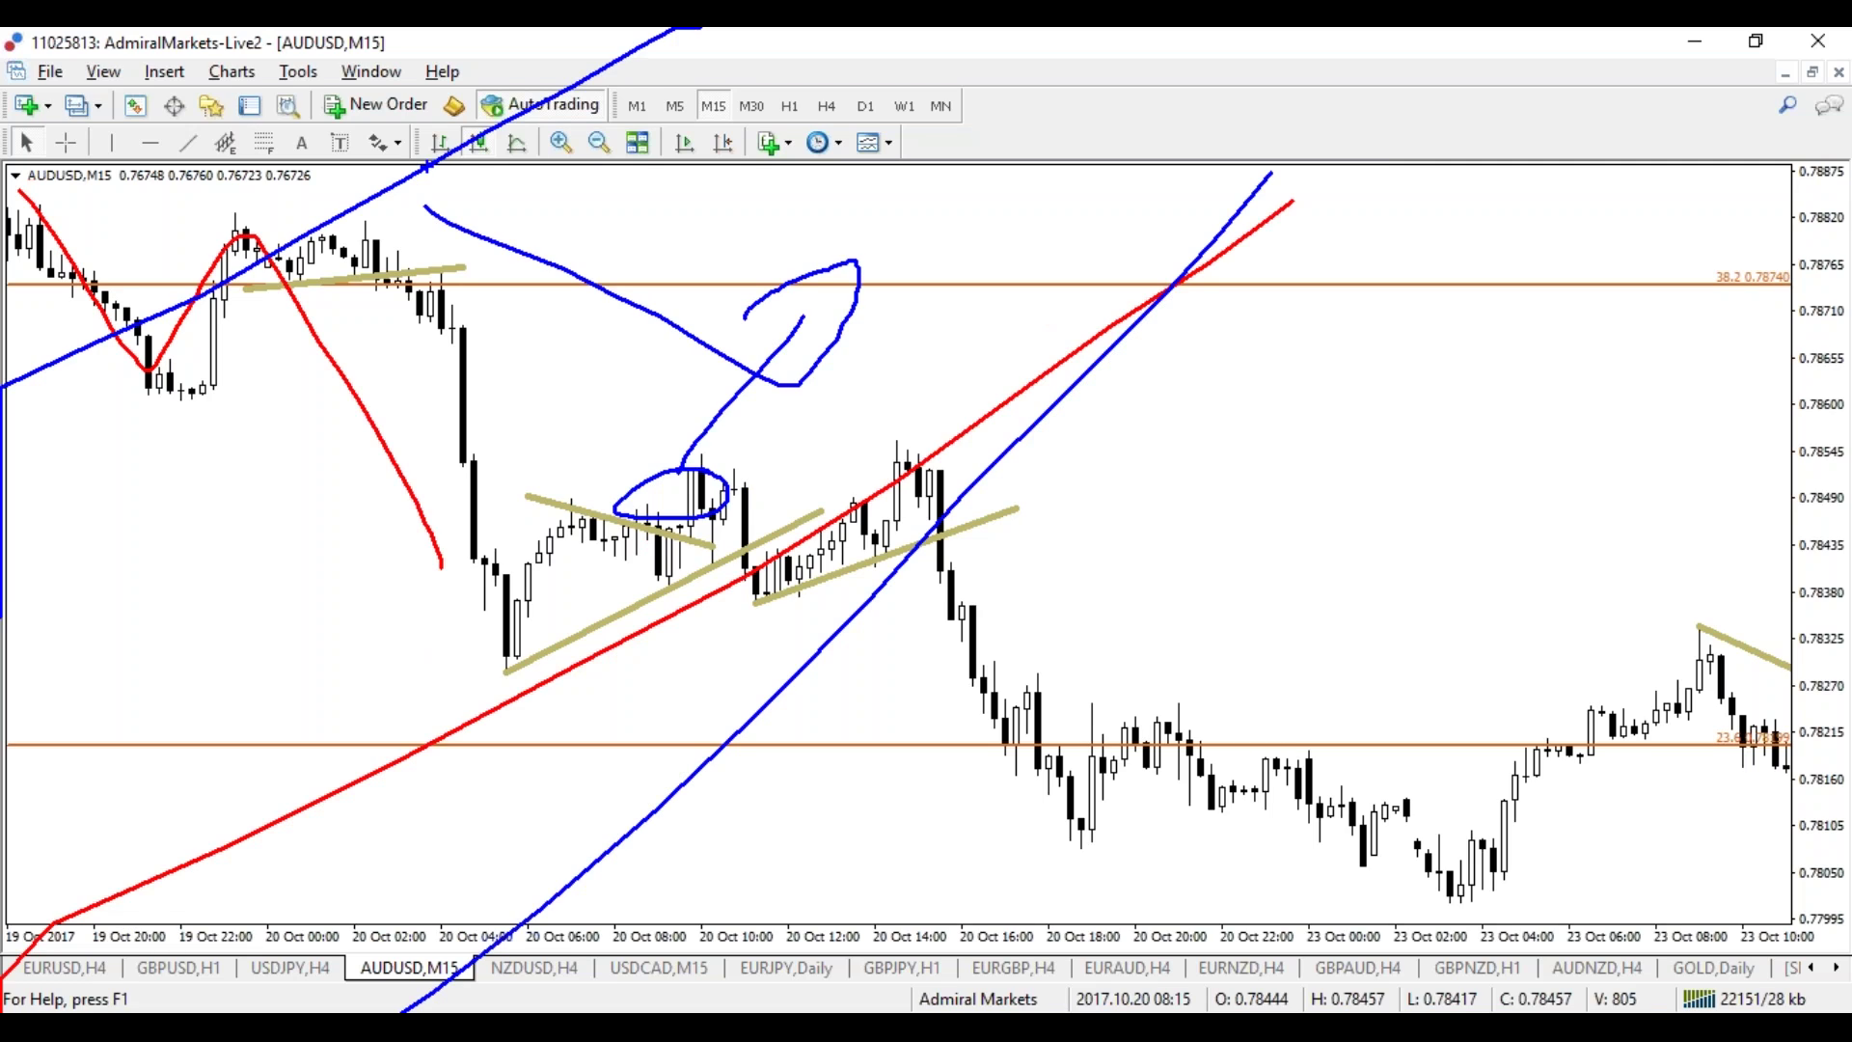
pyautogui.press('Escape')
# Step: Sketch in red a down arrow along the 20 October drop, a circle around the upward breakout and an up arrow, and clear them
pyautogui.hotkey('ctrl', '2')
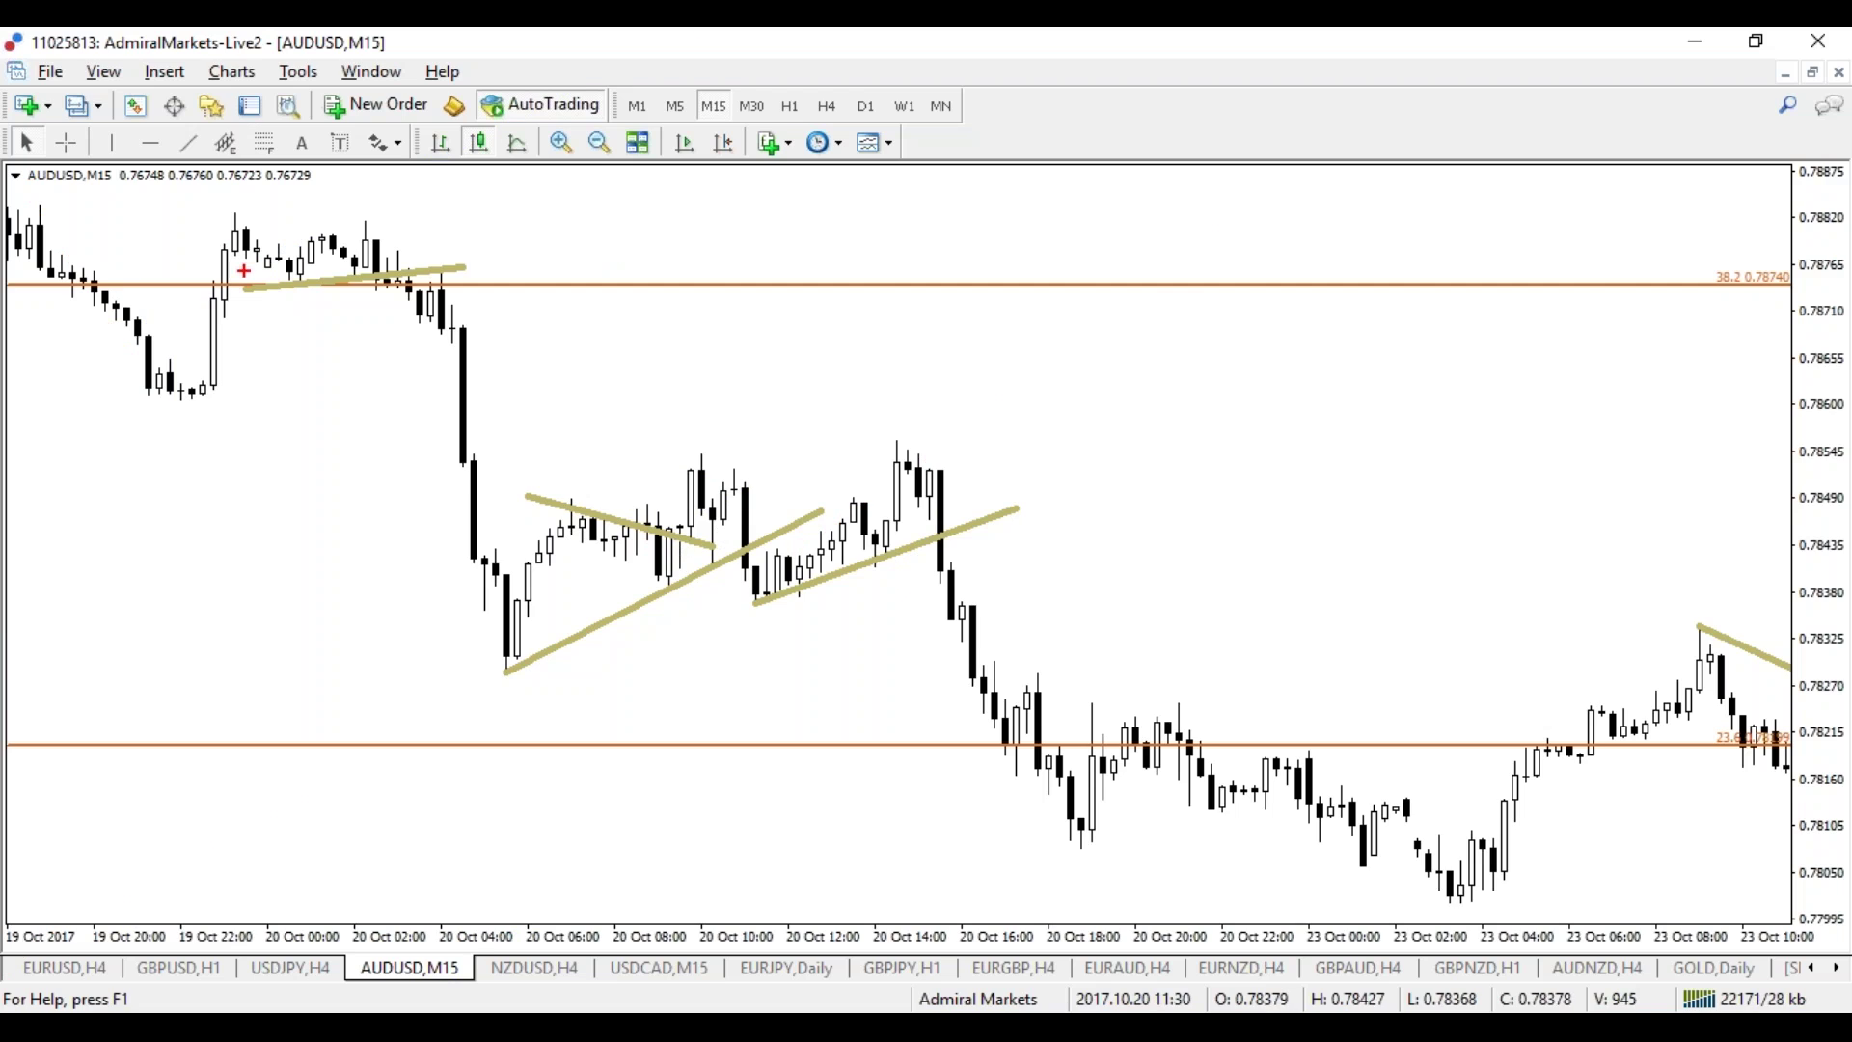
pyautogui.moveTo(319, 236); pyautogui.dragTo(479, 576)
pyautogui.moveTo(759, 477)
pyautogui.mouseDown()
pyautogui.moveTo(797, 522)
pyautogui.moveTo(759, 477)
pyautogui.mouseUp()
pyautogui.moveTo(742, 398); pyautogui.dragTo(761, 390)
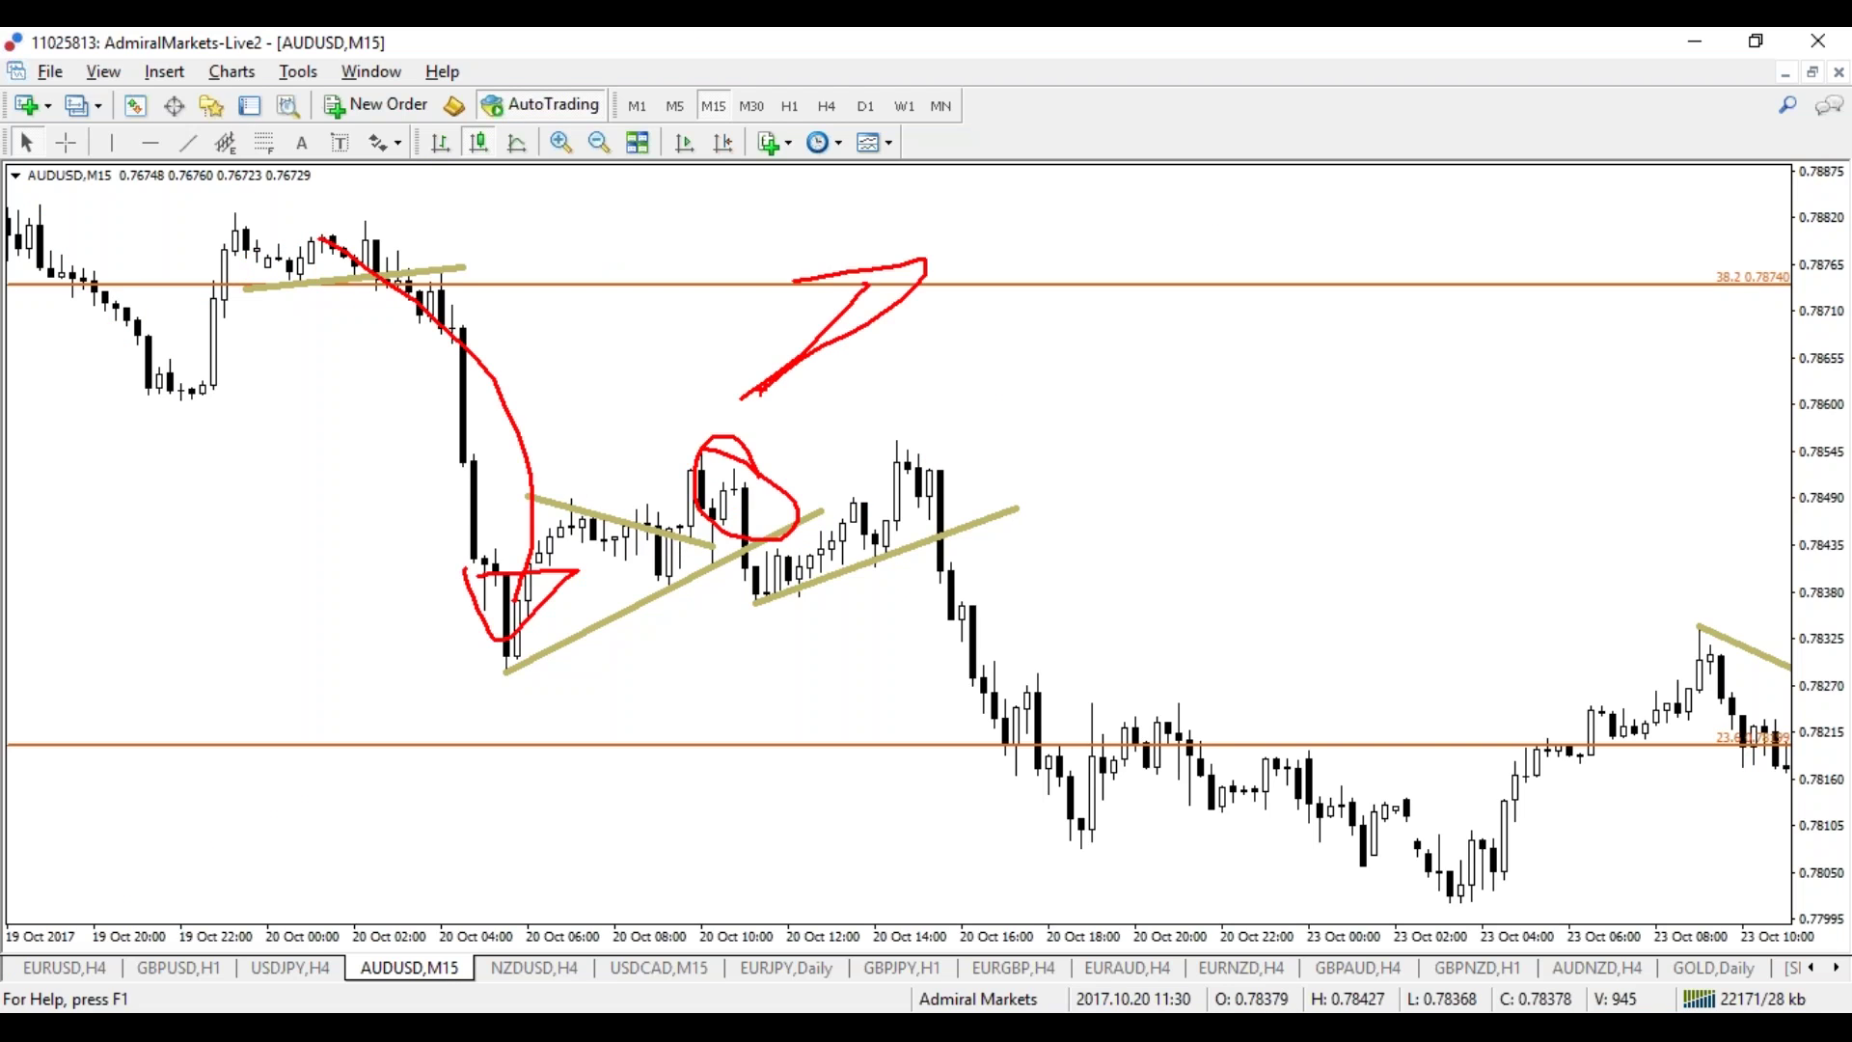
pyautogui.press('Escape')
# Step: Underscore the 20 October 10:00 highs with a short red line, circle the consolidation before them, and clear the sketch
pyautogui.hotkey('ctrl', '2')
pyautogui.moveTo(664, 465)
pyautogui.mouseDown()
pyautogui.moveTo(745, 464)
pyautogui.moveTo(576, 461)
pyautogui.moveTo(567, 488)
pyautogui.mouseUp()
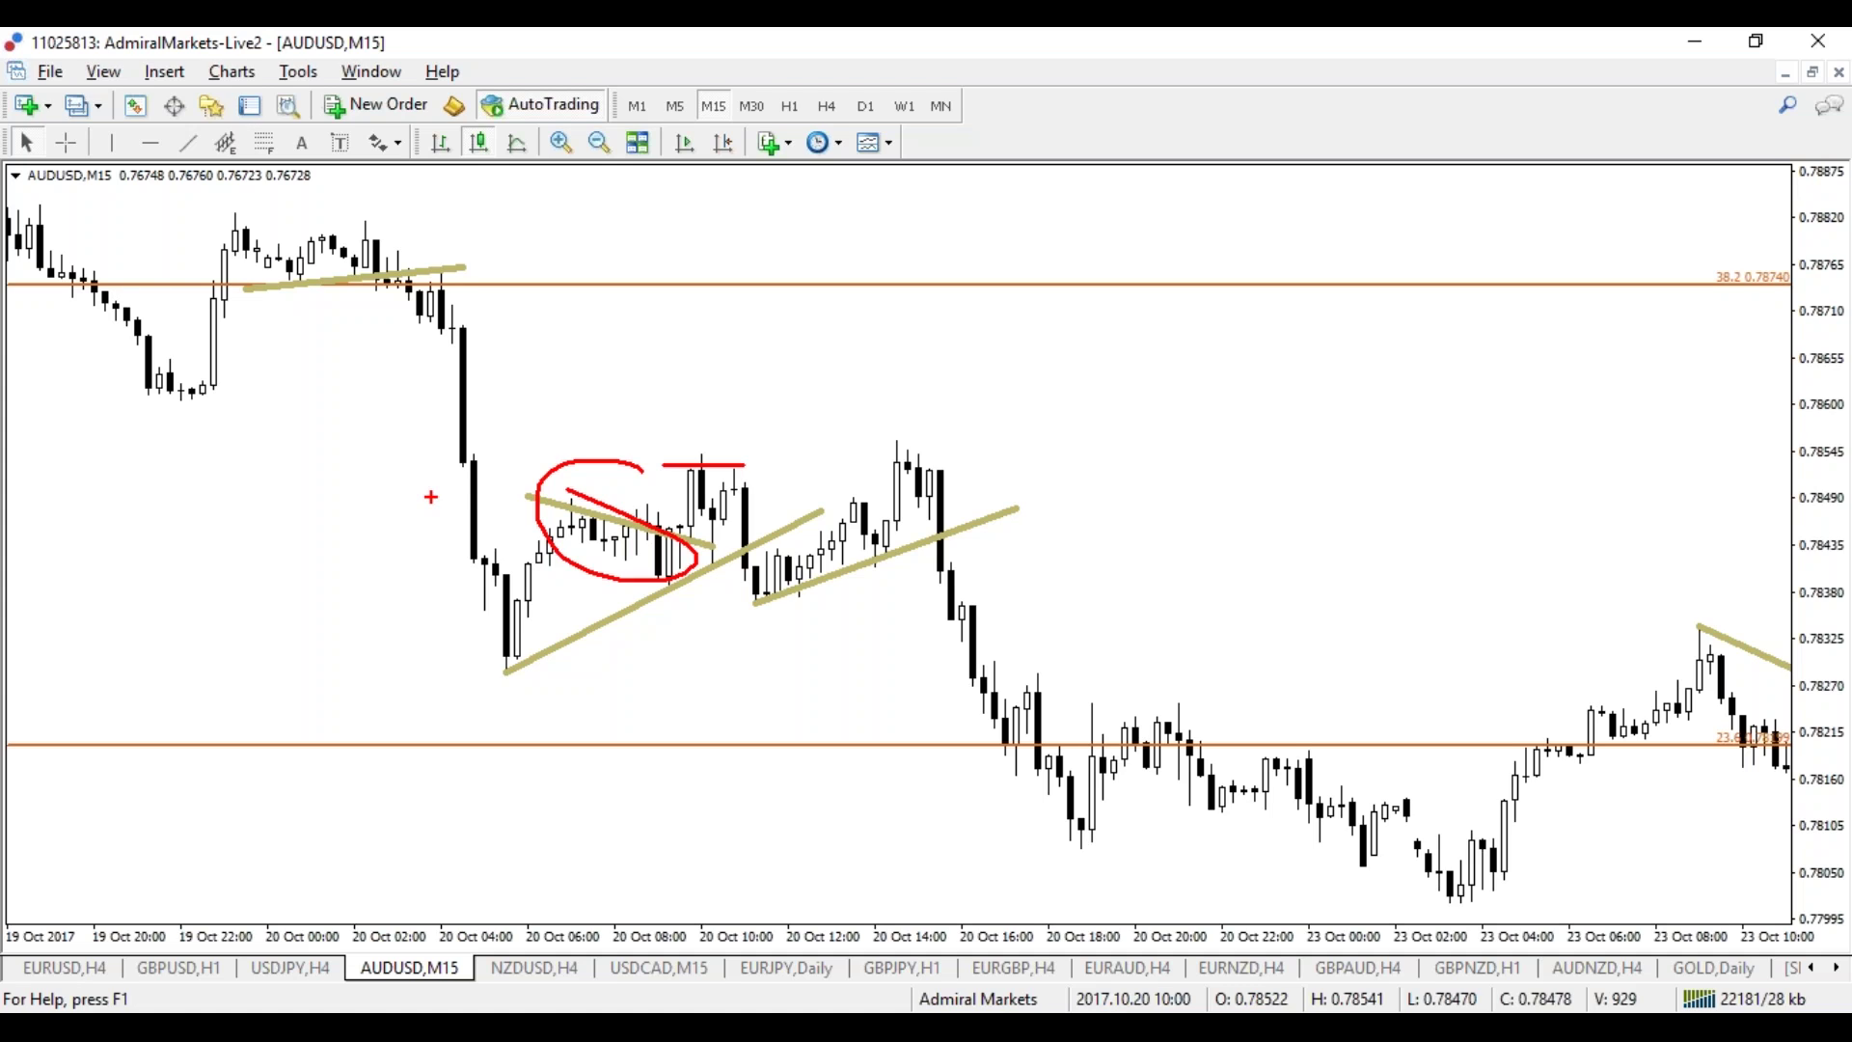
pyautogui.press('Escape')
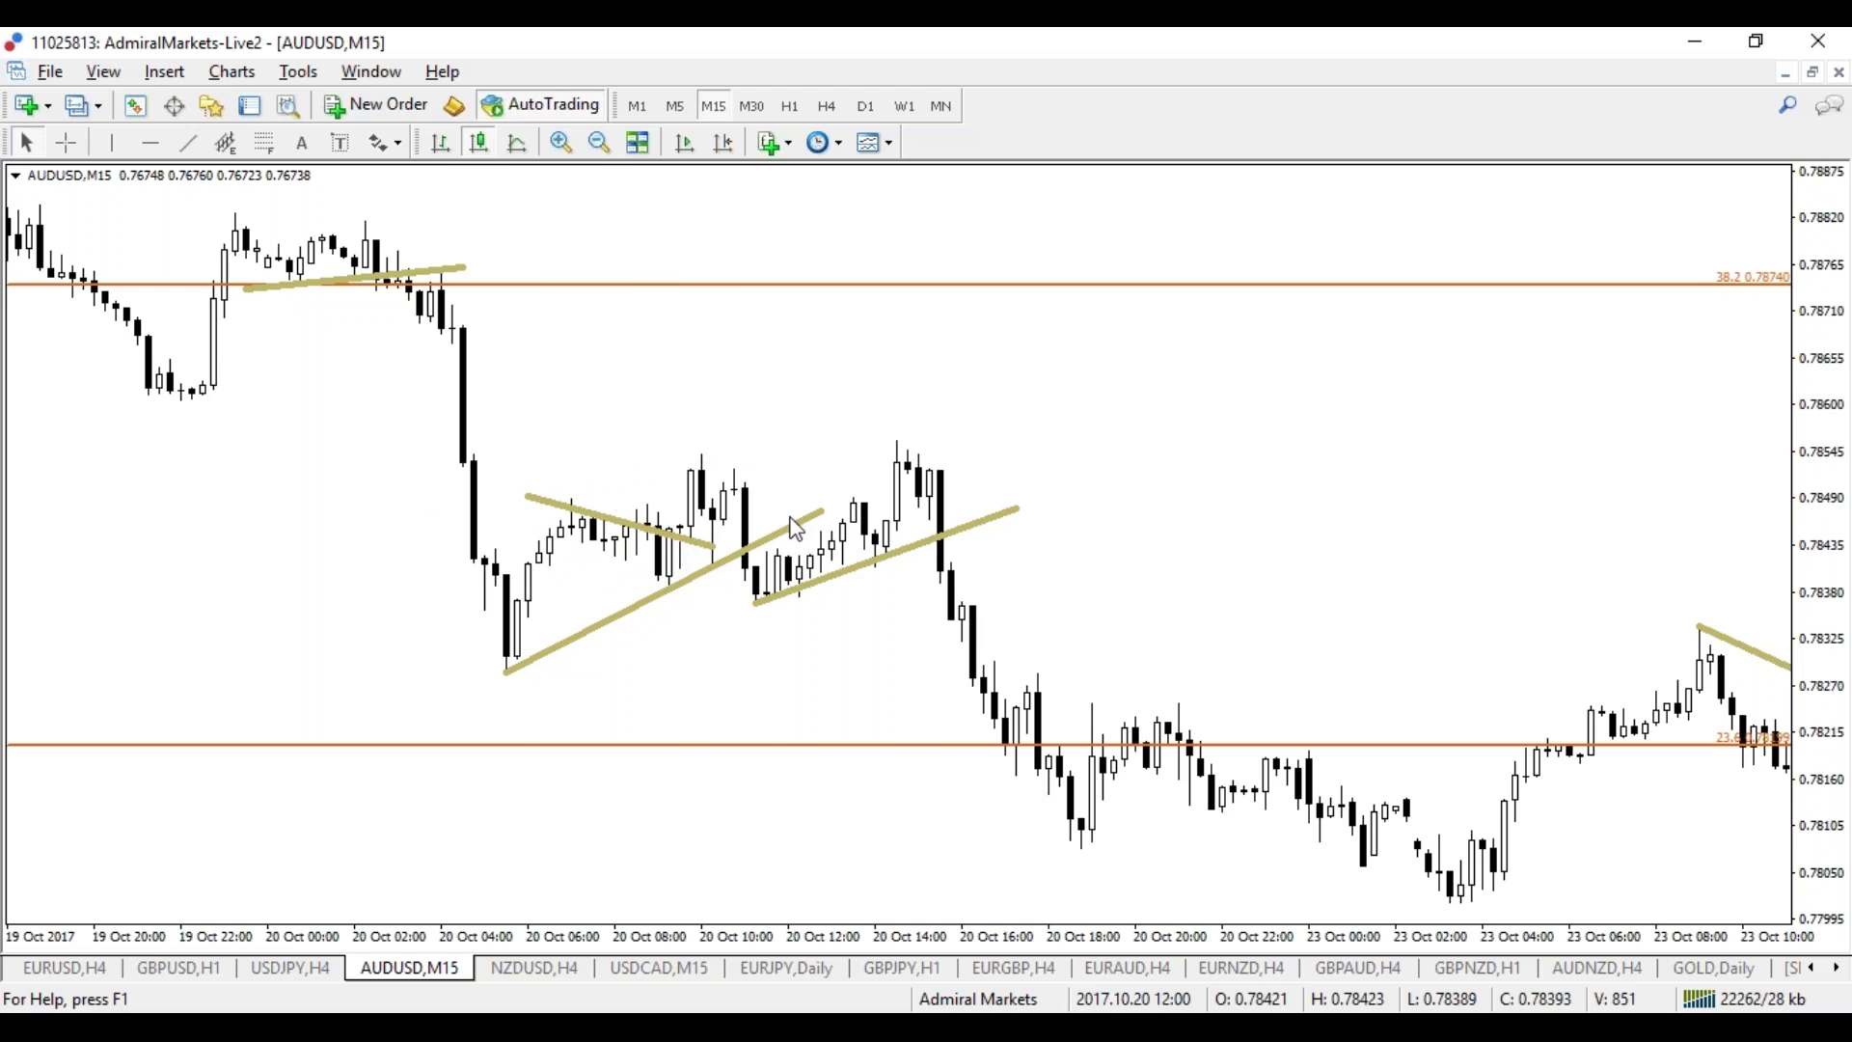
# Step: Switch to the GBPUSD H1 chart and bring up the forex and CFD trading website in the browser
pyautogui.click(160, 974)
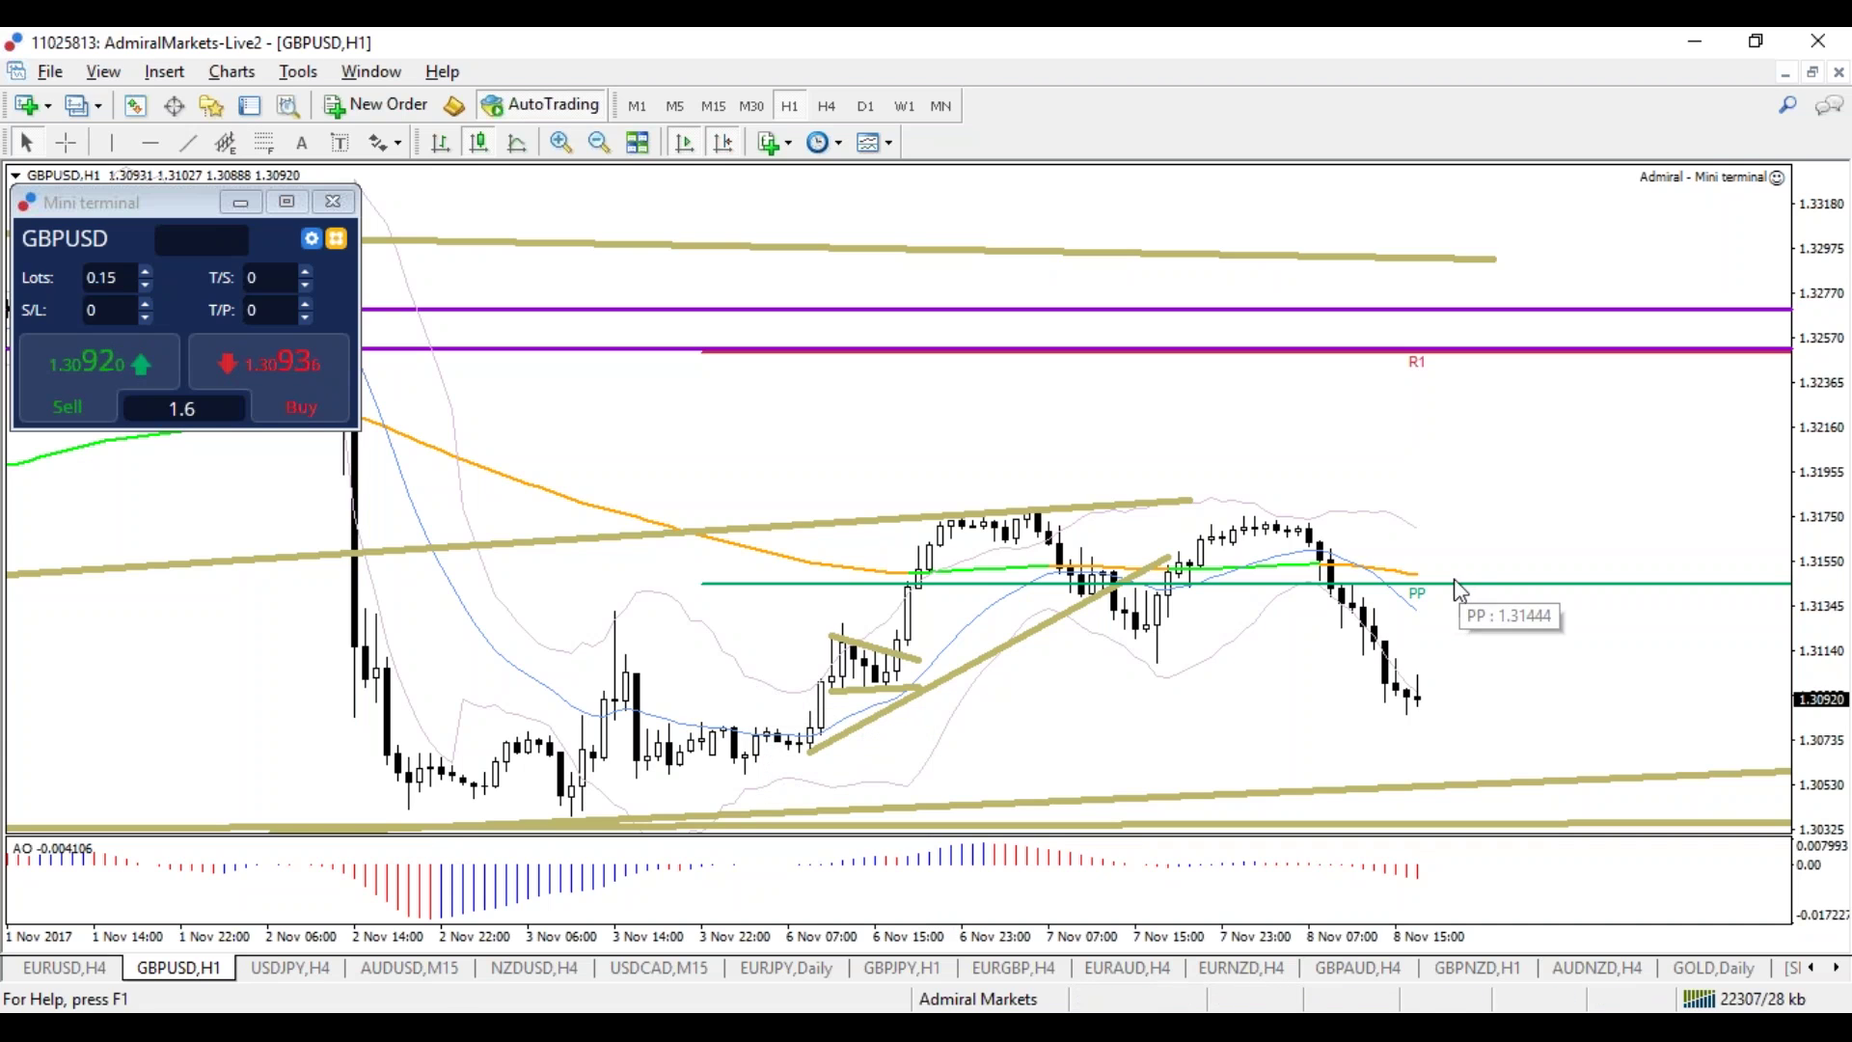
pyautogui.moveTo(497, 1027)
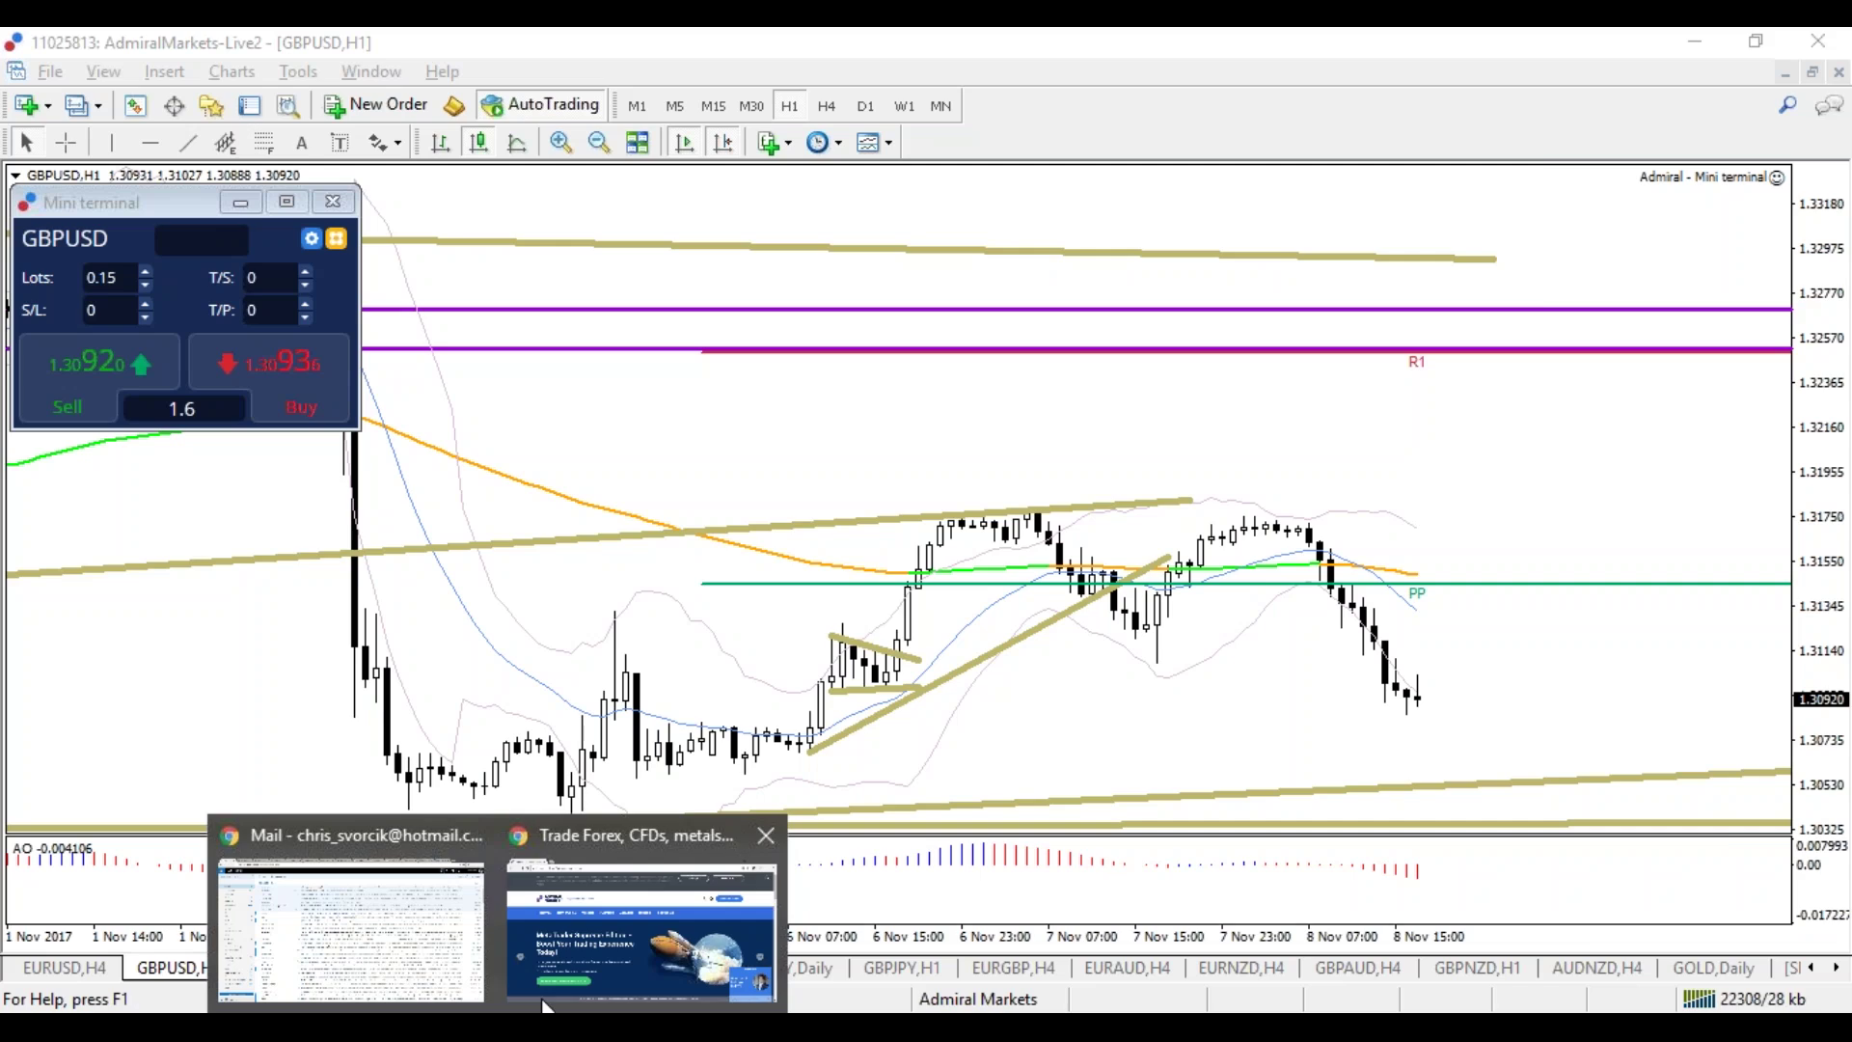
pyautogui.click(570, 935)
pyautogui.moveTo(687, 418)
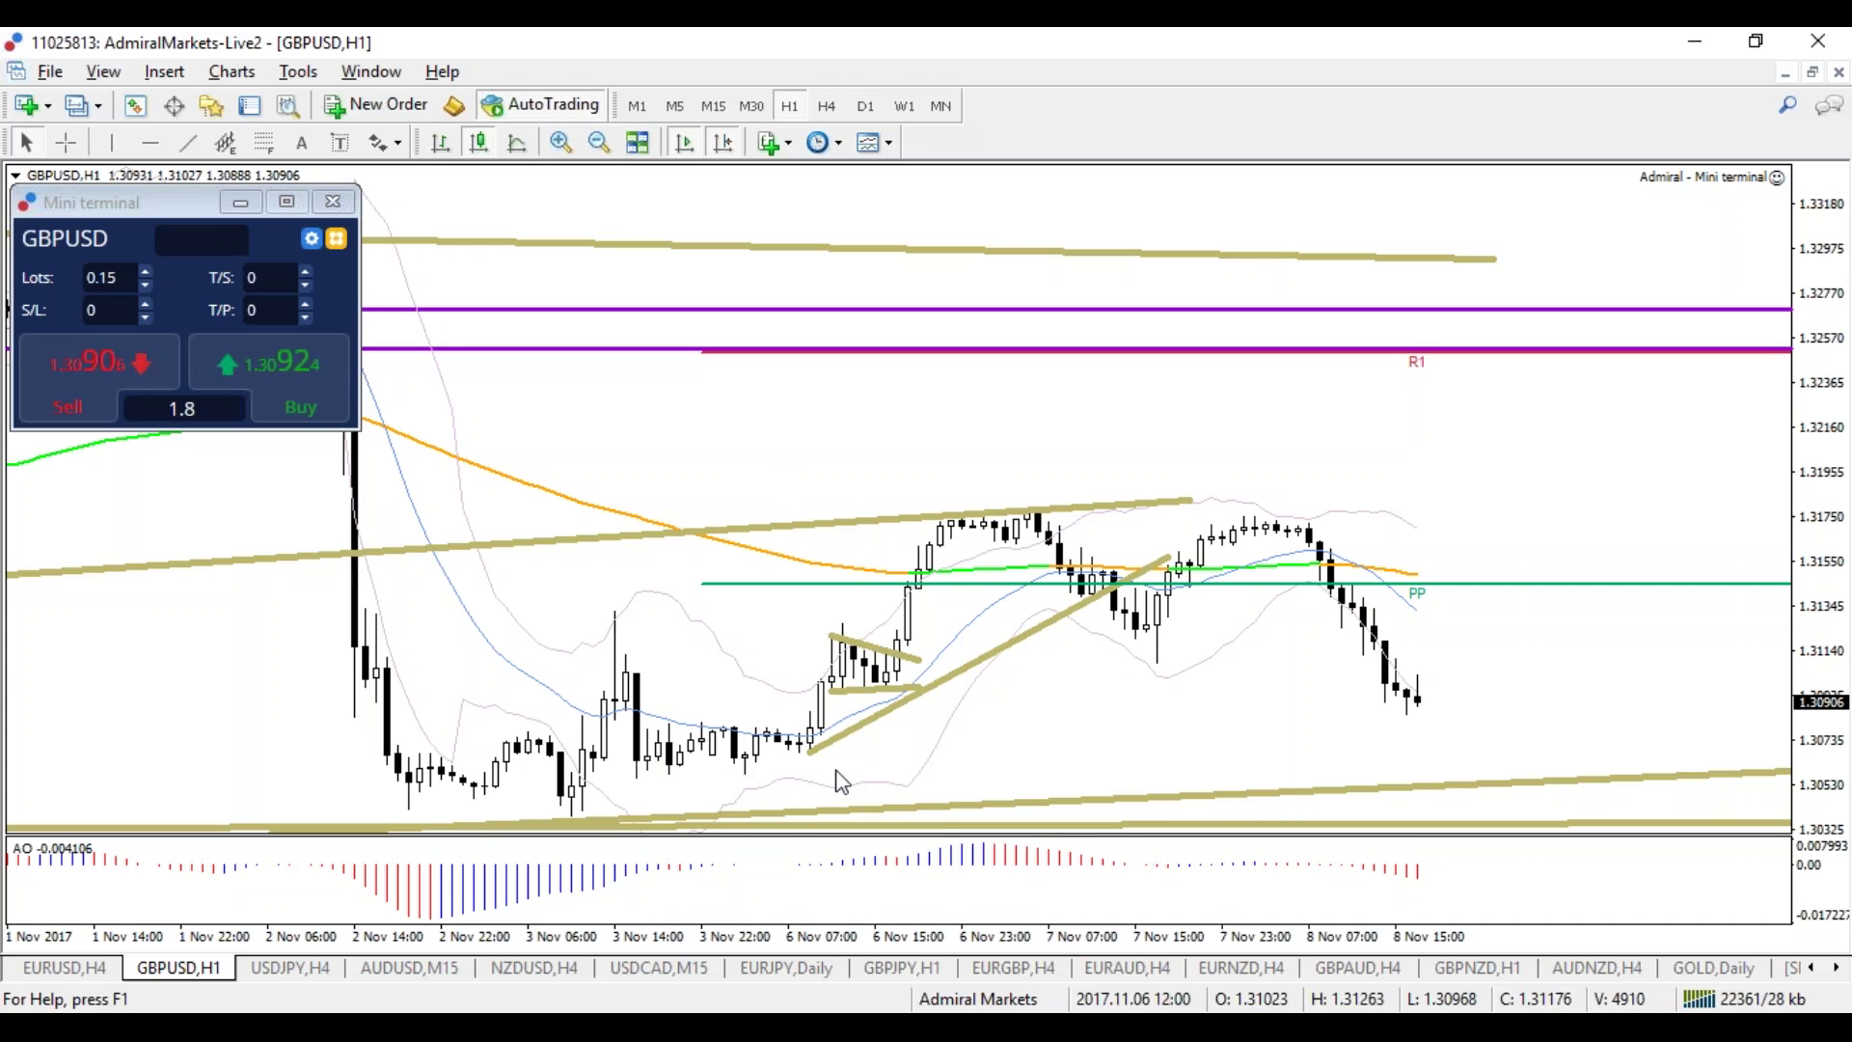
pyautogui.moveTo(786, 747)
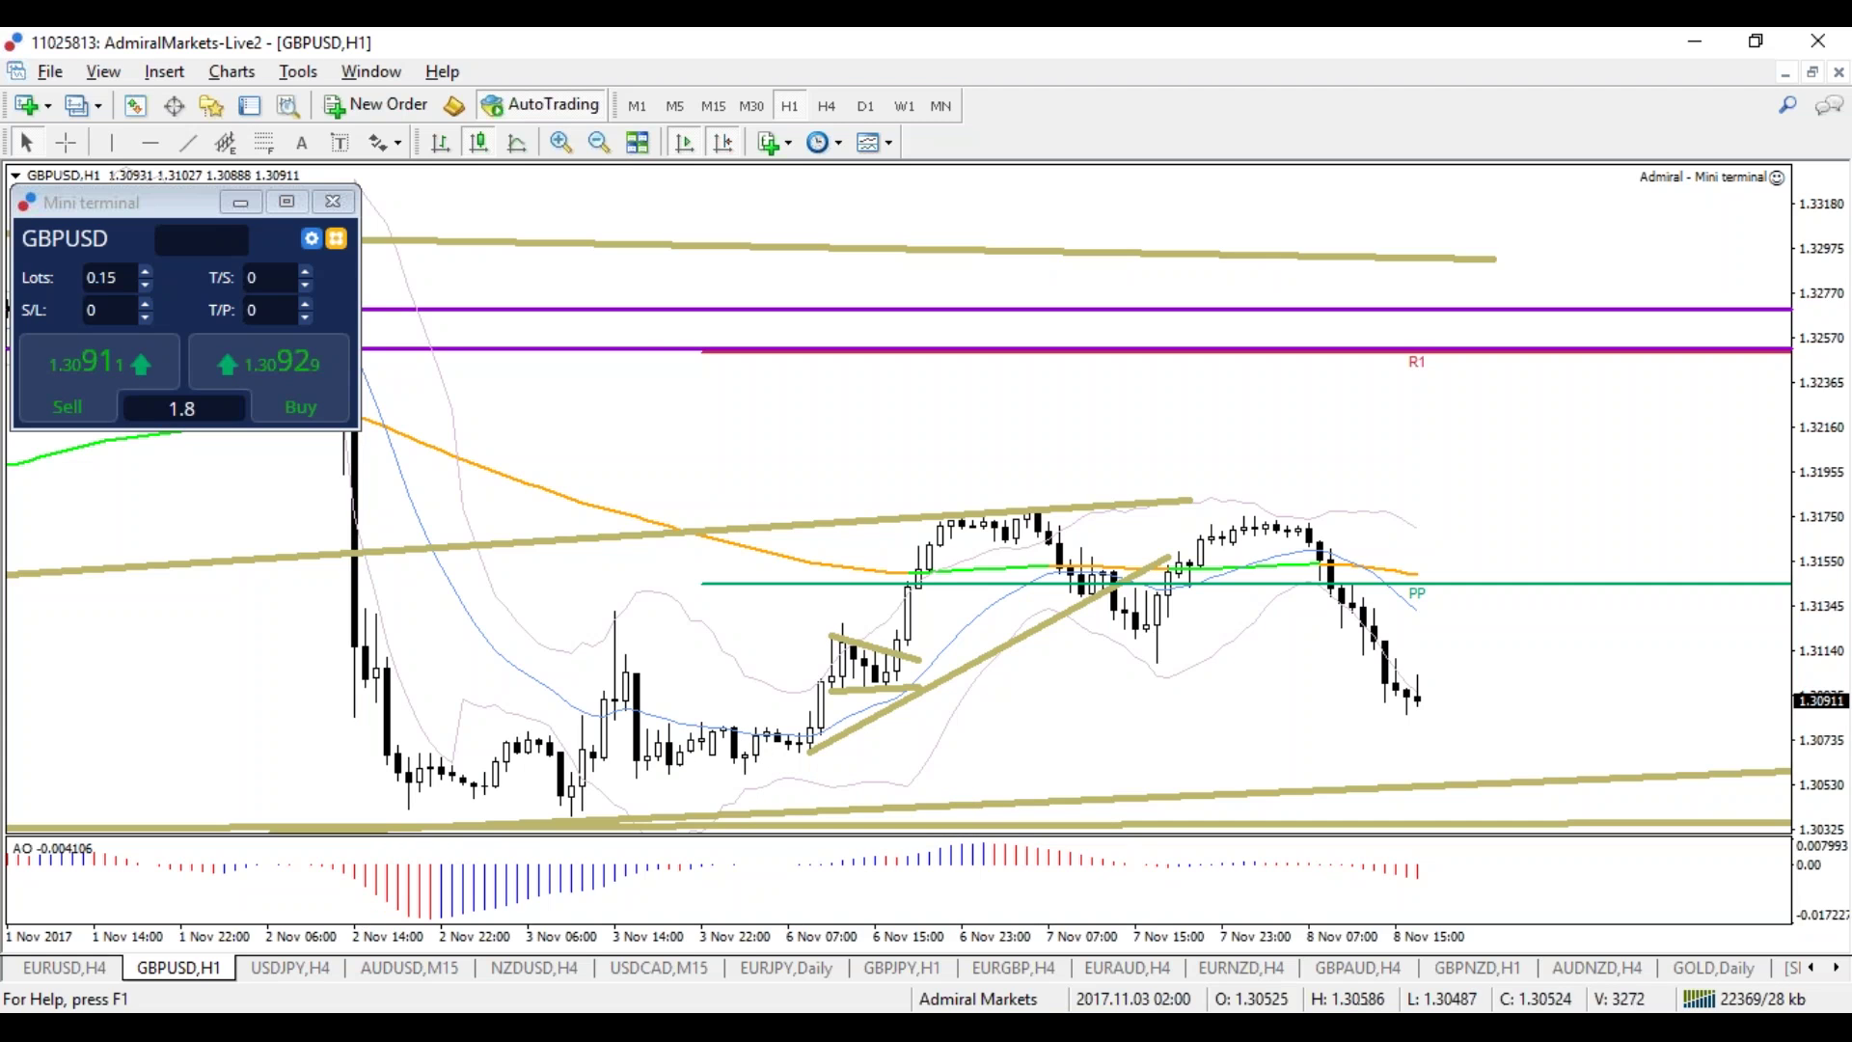
# Step: Check NZDUSD H4 briefly and return to AUDUSD M15 to review the latest price swings of 7 and 8 November
pyautogui.click(514, 972)
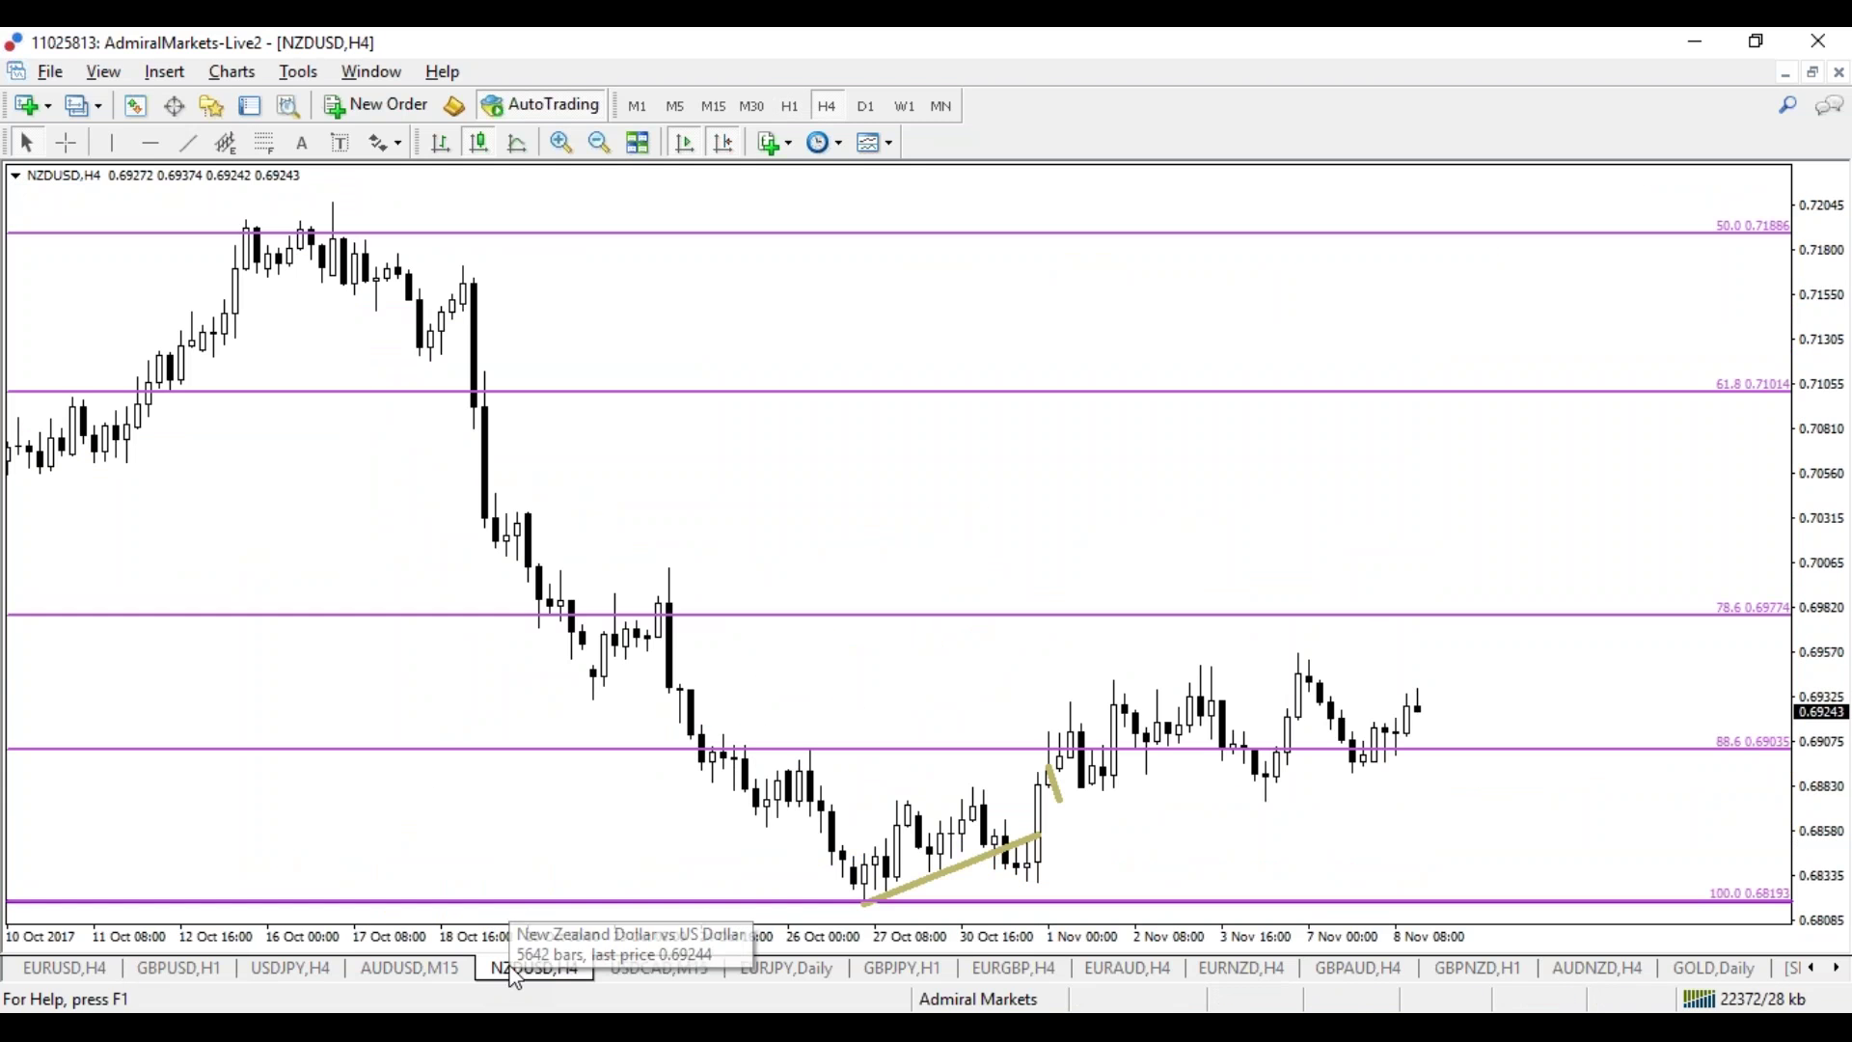
pyautogui.click(450, 965)
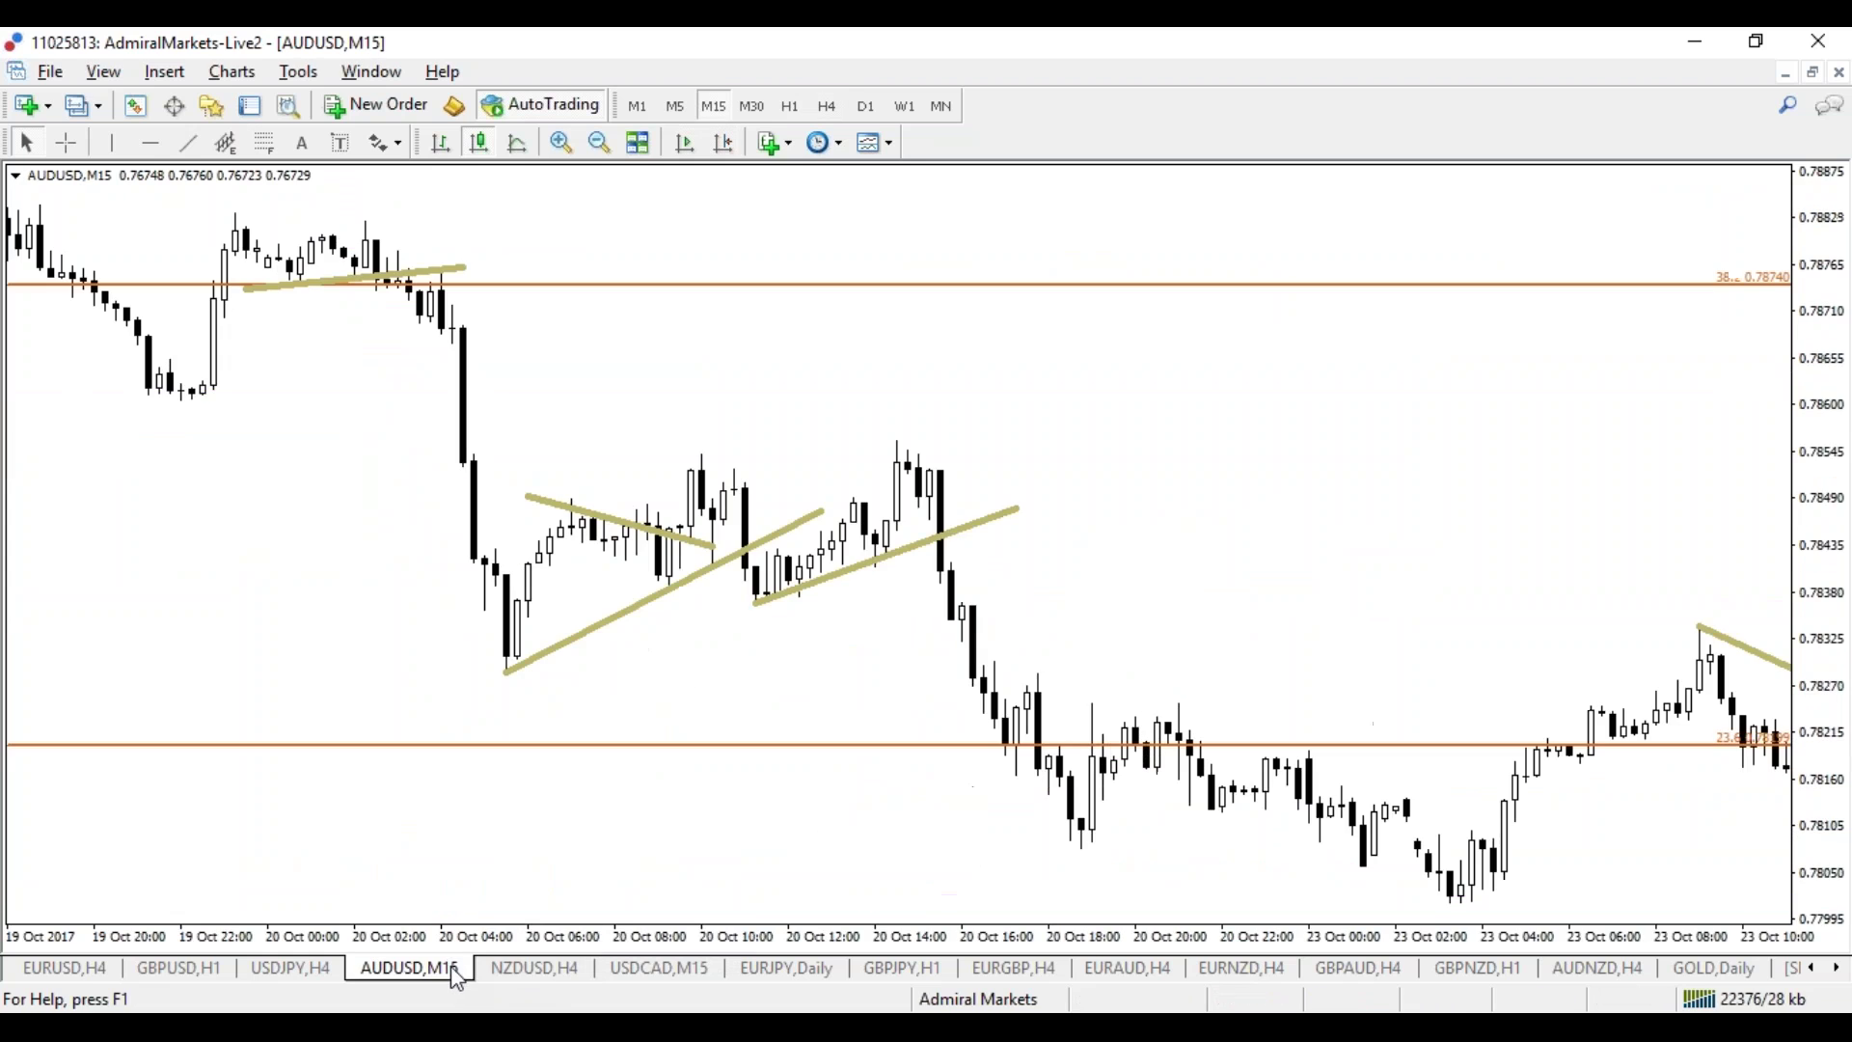
pyautogui.click(725, 152)
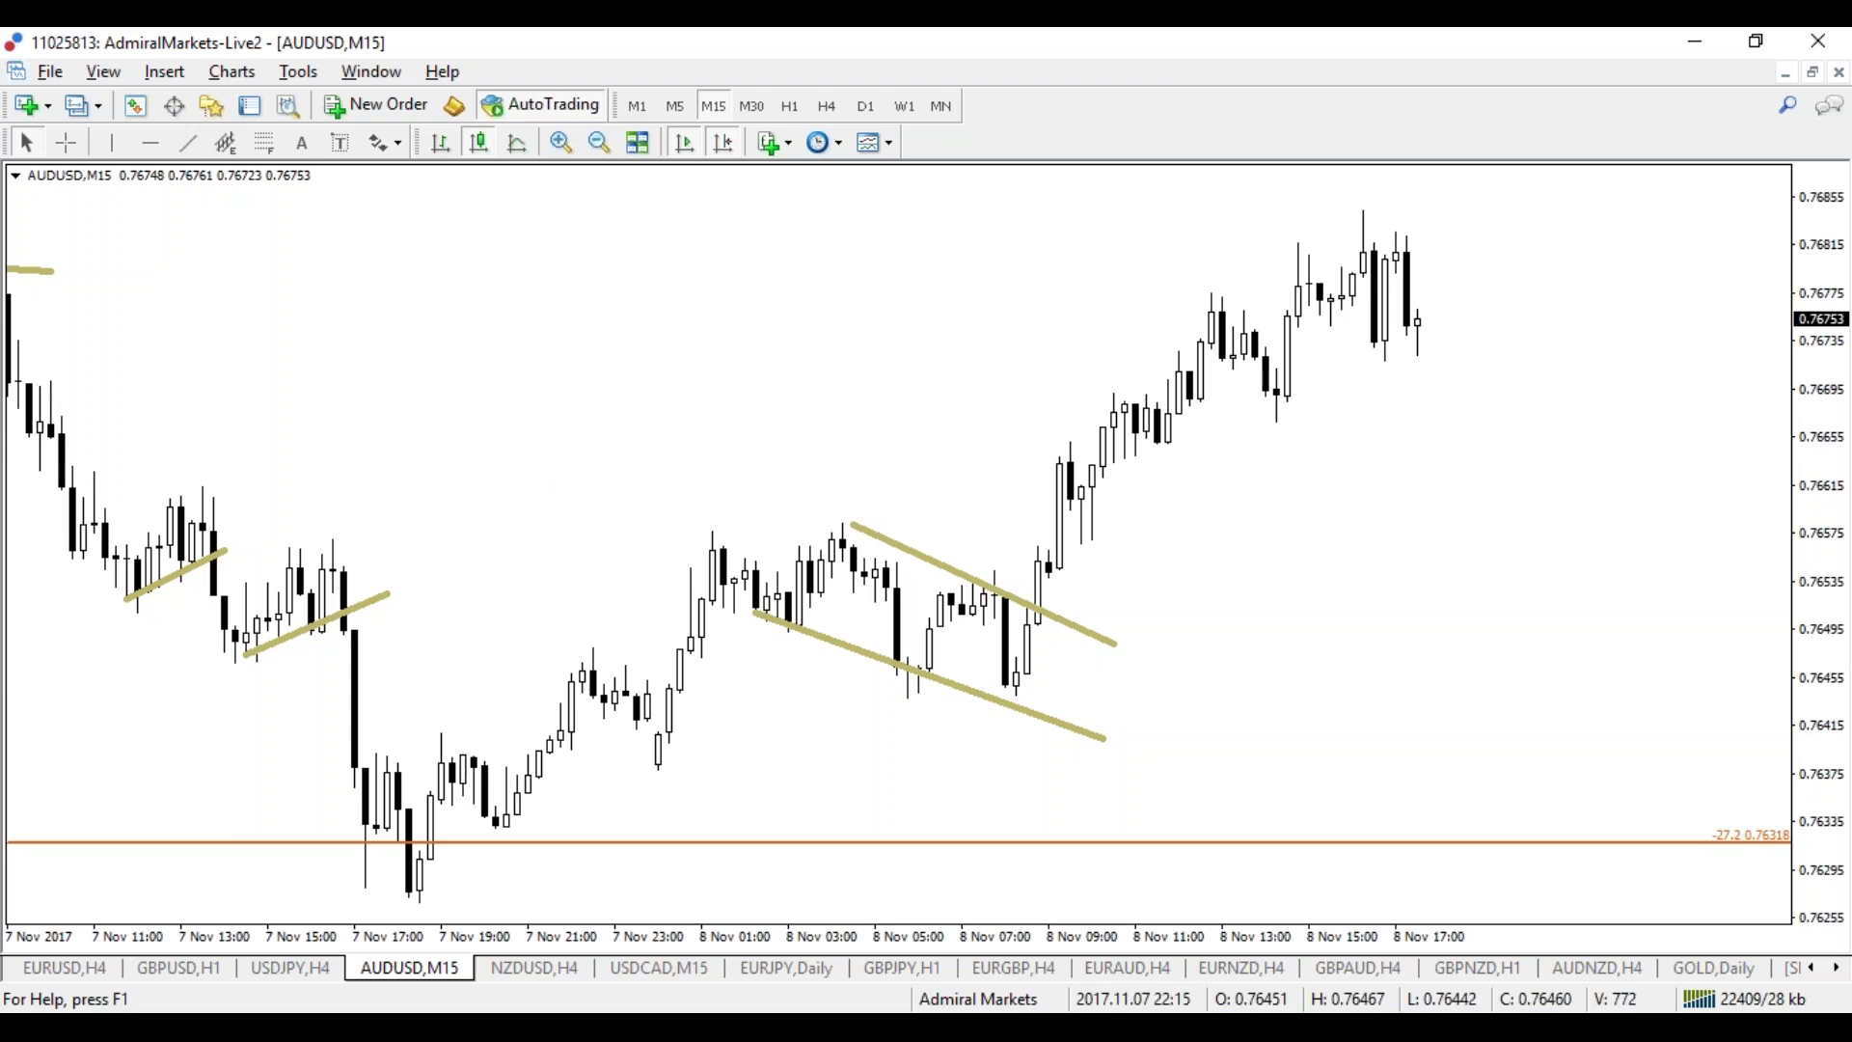
pyautogui.press('-')
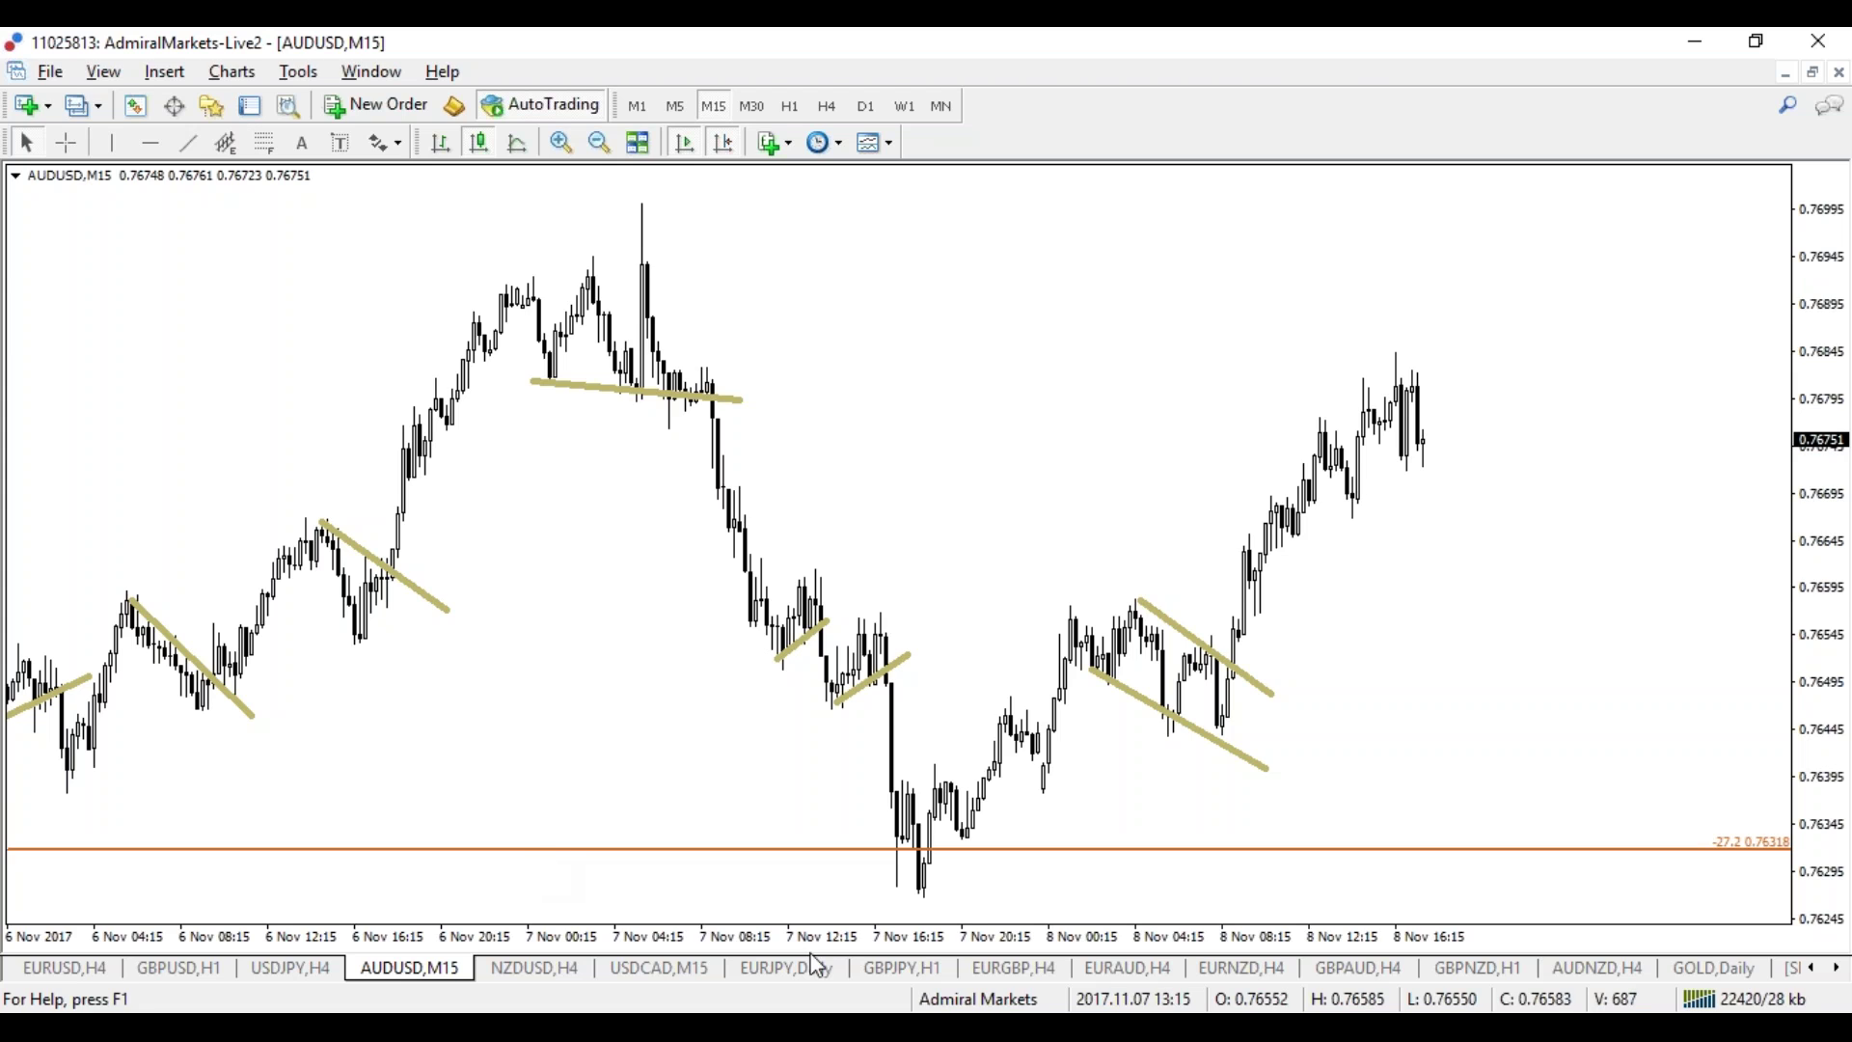
pyautogui.moveTo(806, 950); pyautogui.dragTo(818, 950)
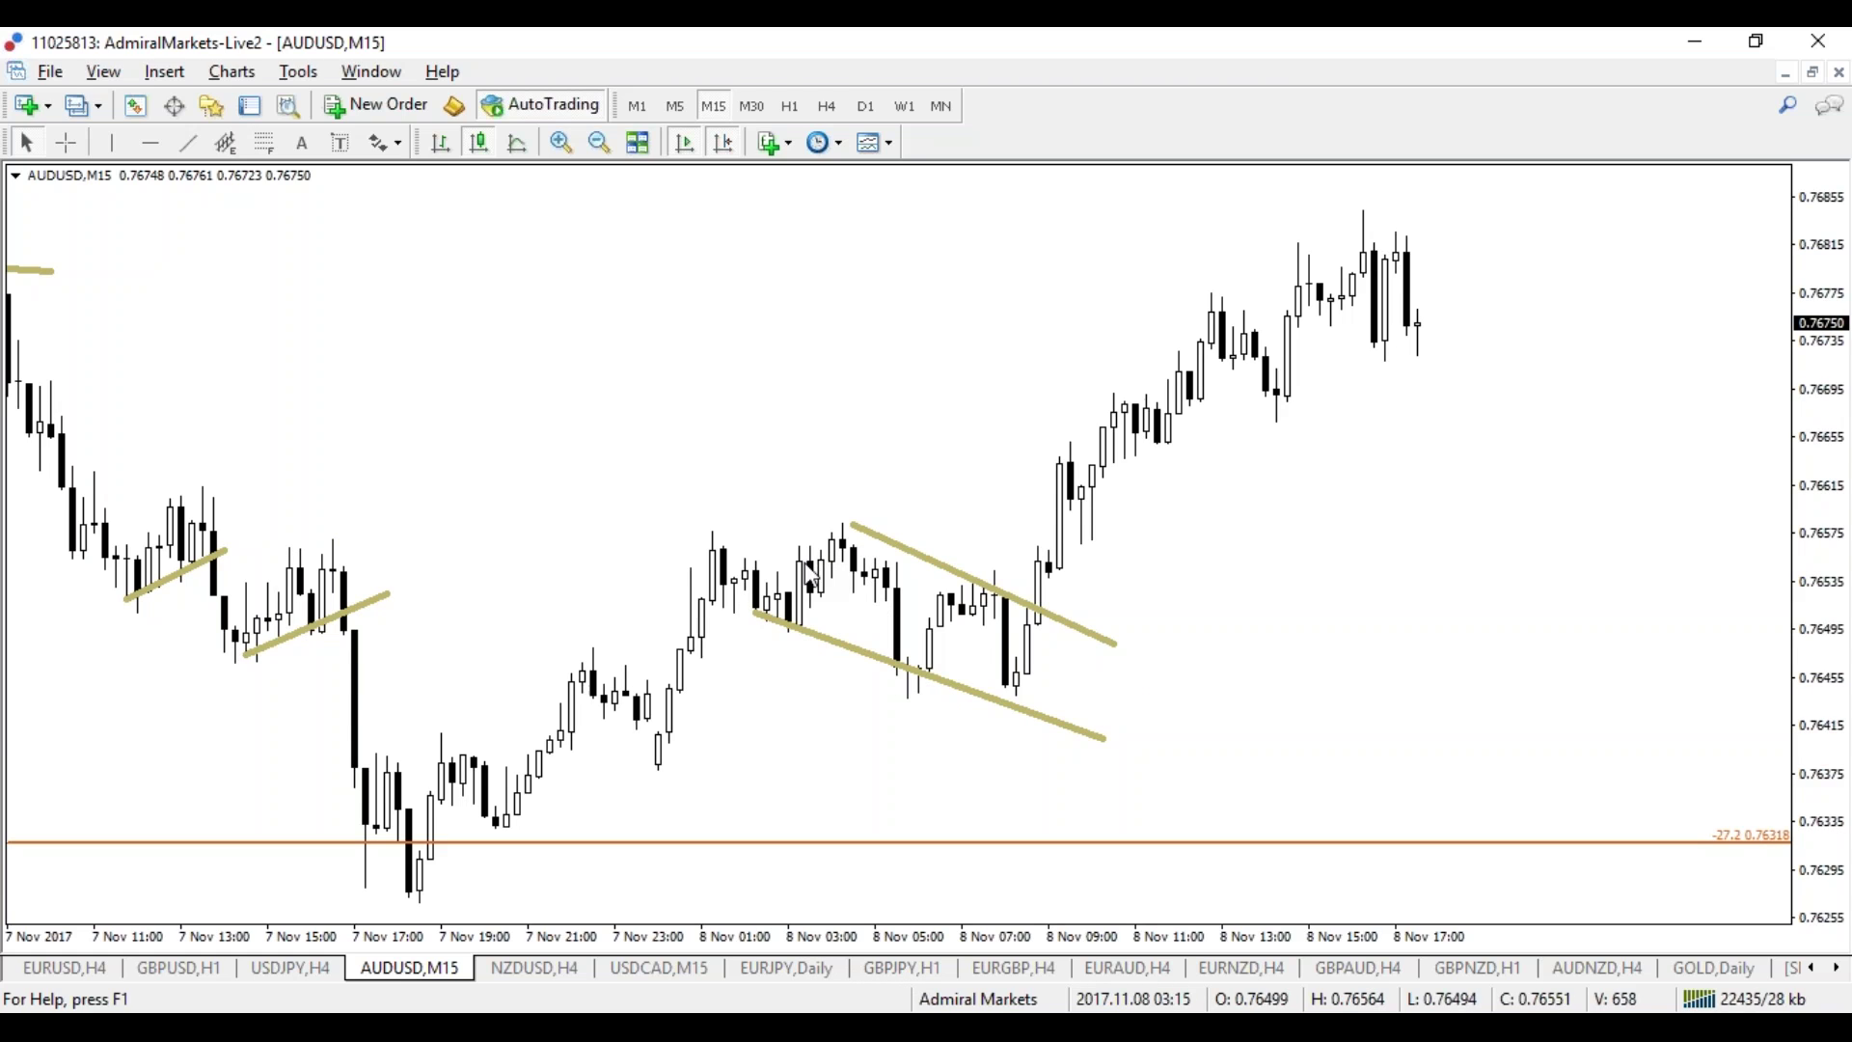
pyautogui.moveTo(811, 576)
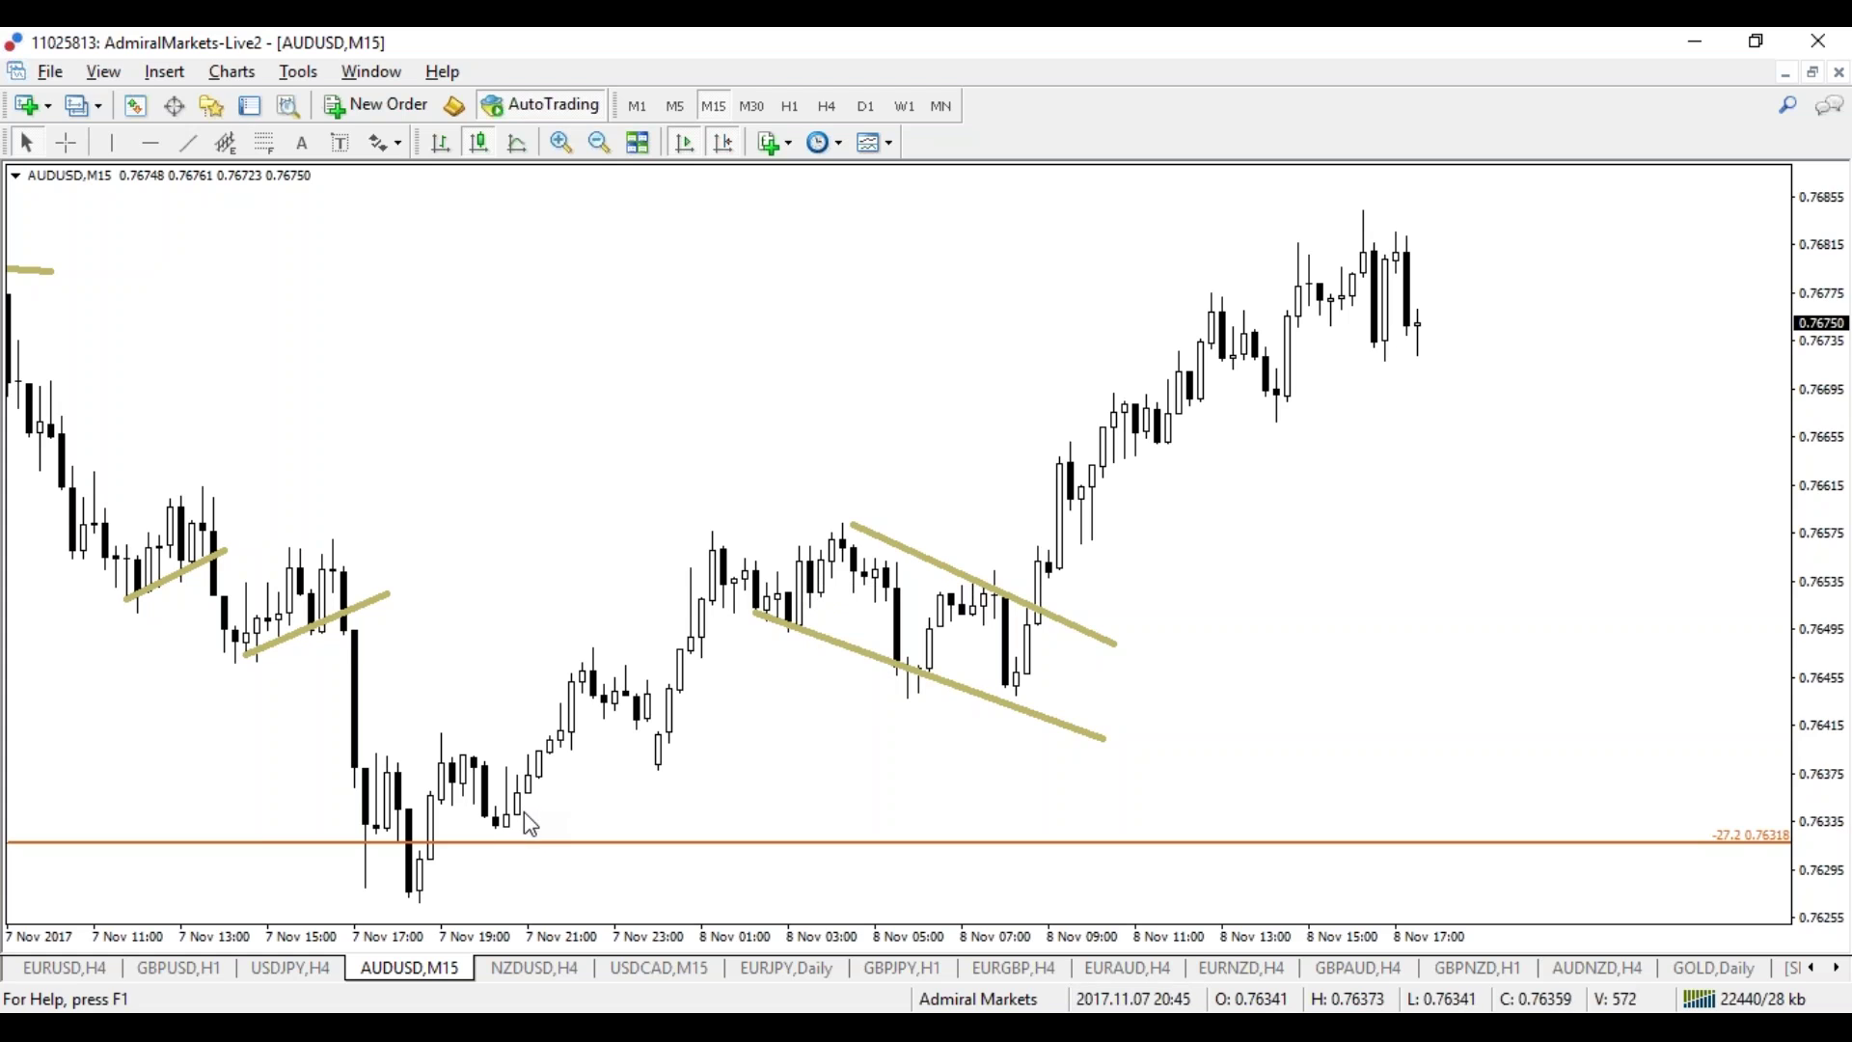
# Step: Sketch the AUDUSD rise in blue, the 8 November channel correction in red and a blue breakout arrow upward, and clear the sketch
pyautogui.moveTo(398, 808); pyautogui.dragTo(676, 567)
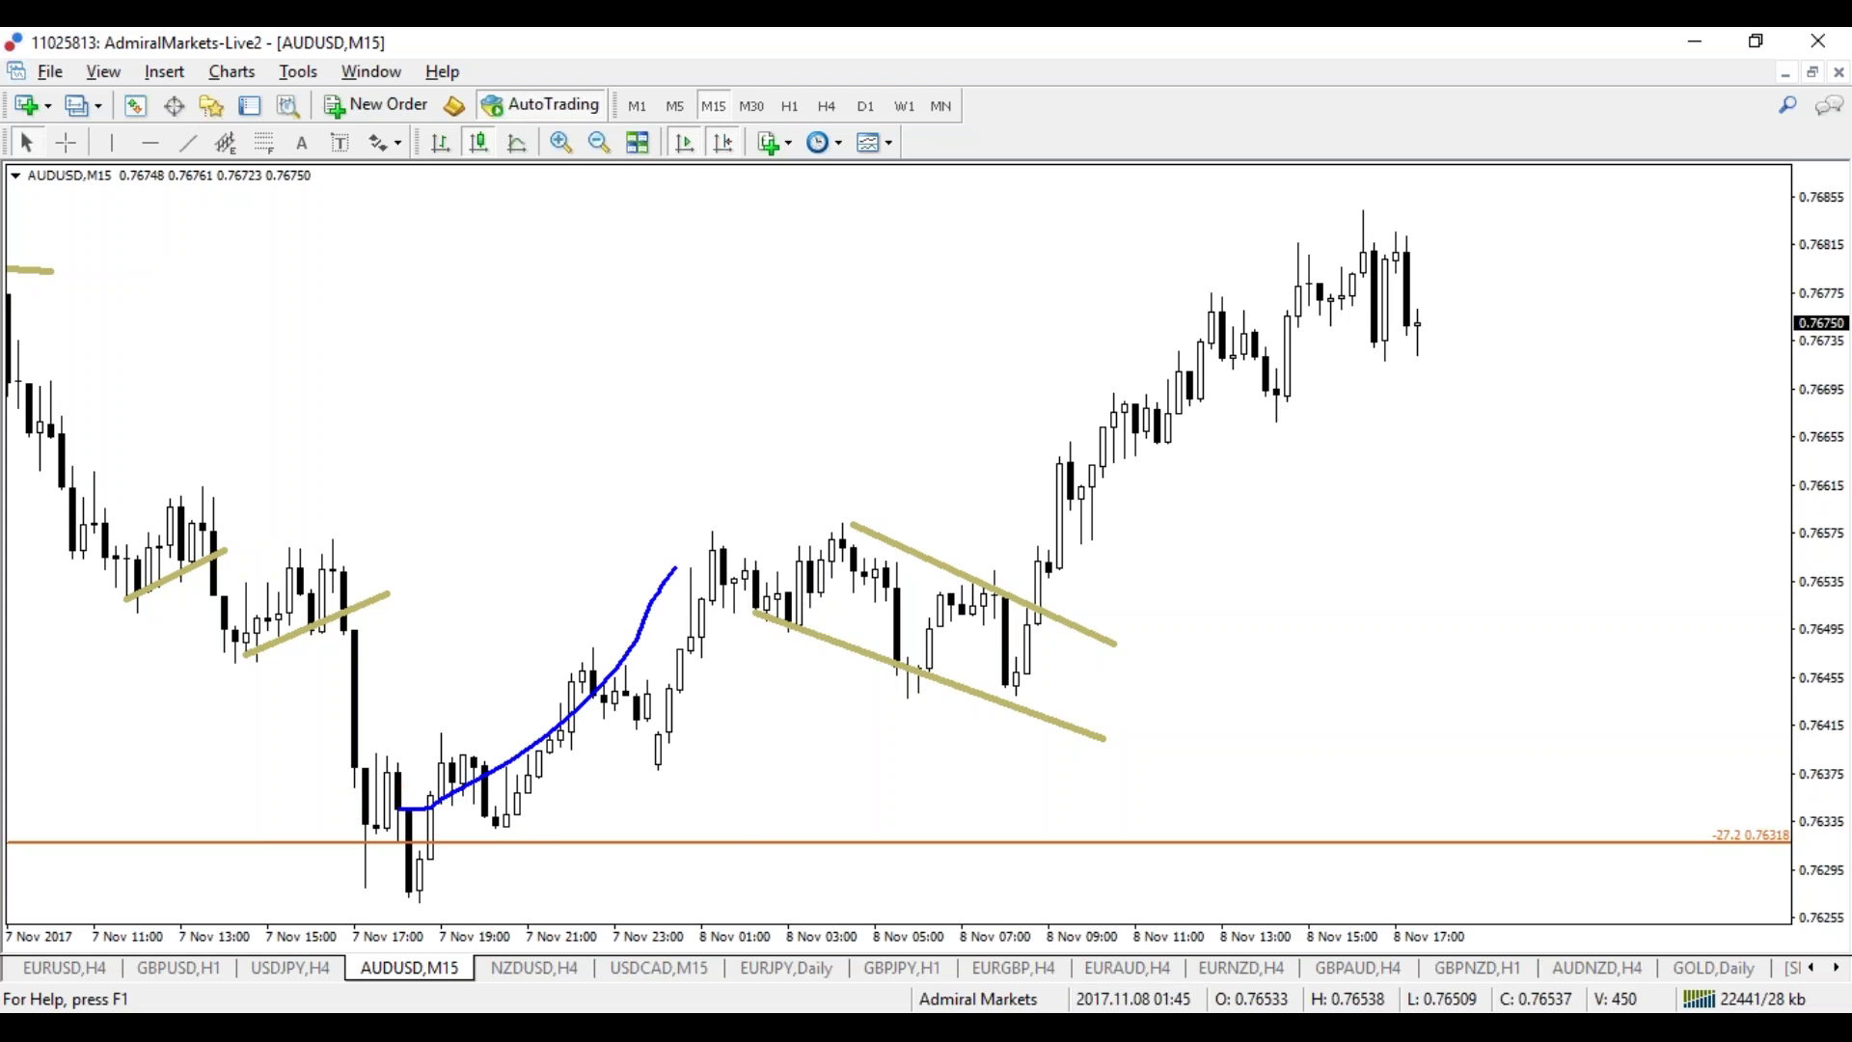
pyautogui.moveTo(749, 511)
pyautogui.mouseDown()
pyautogui.moveTo(868, 593)
pyautogui.moveTo(998, 590)
pyautogui.mouseUp()
pyautogui.moveTo(1071, 586); pyautogui.dragTo(1148, 712)
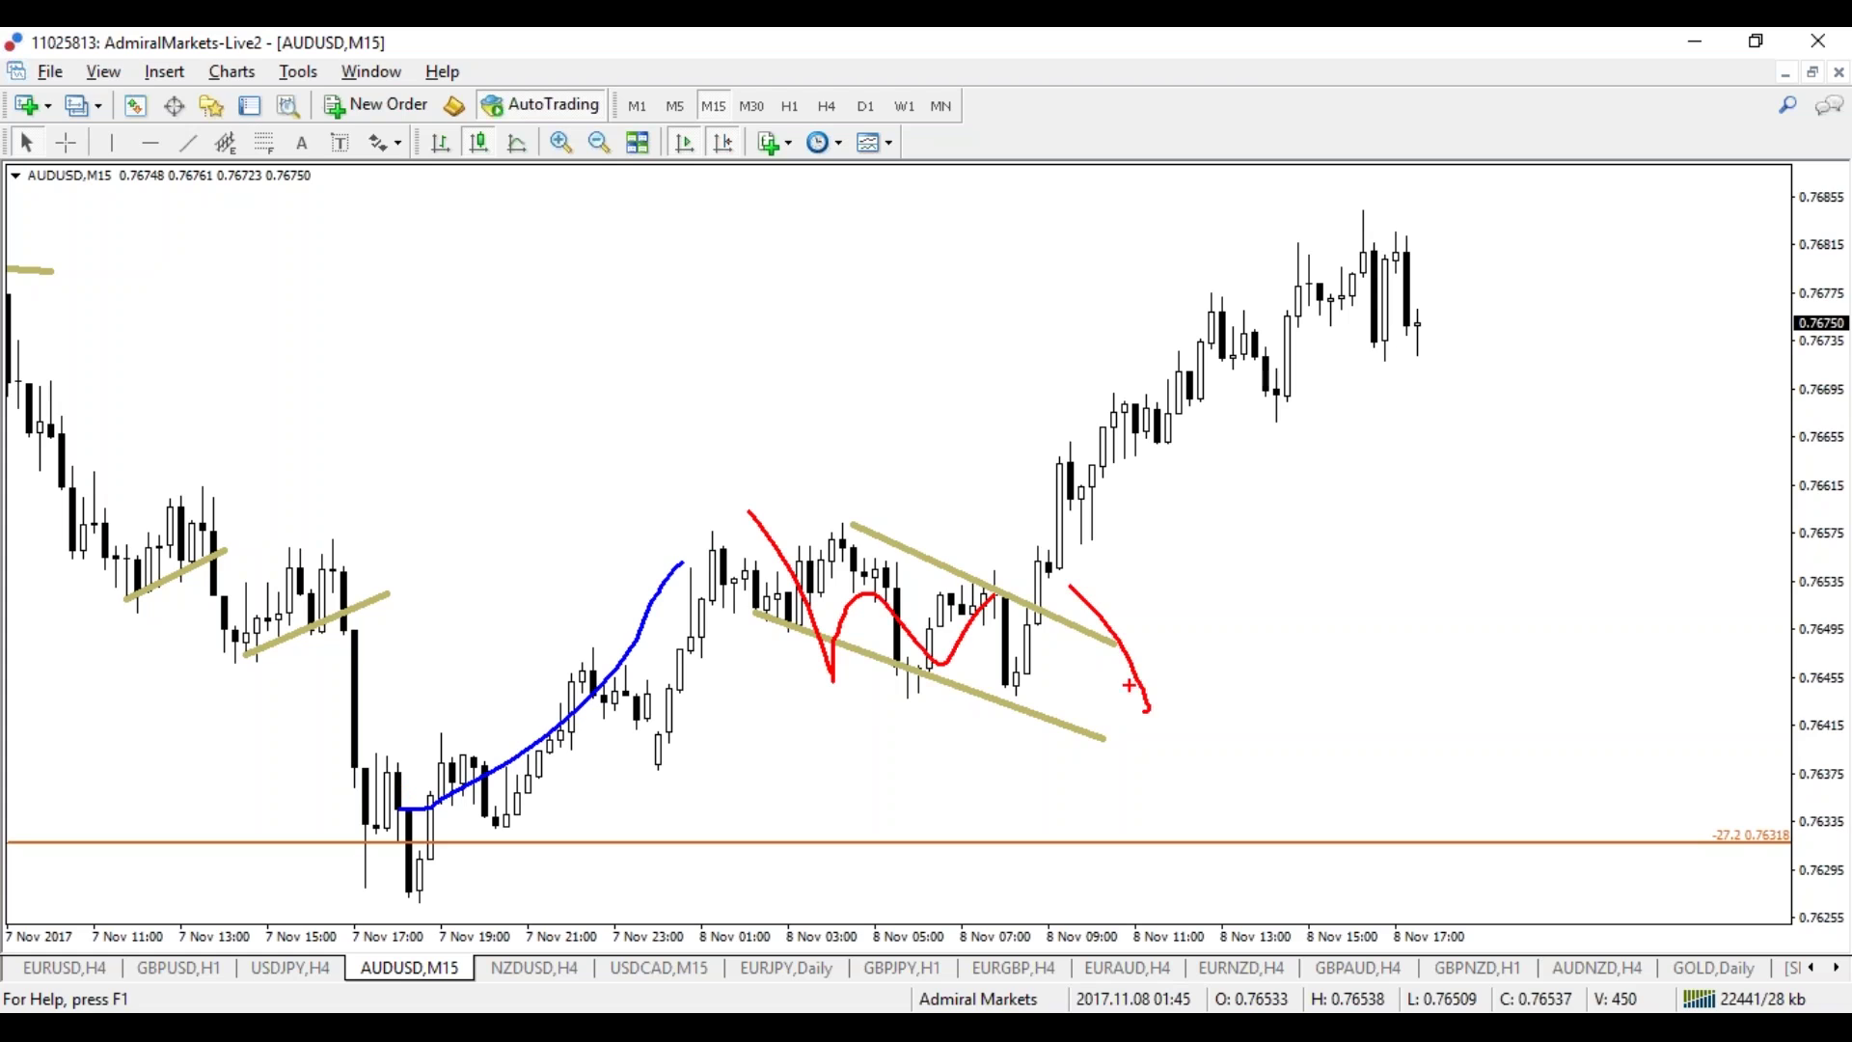
pyautogui.moveTo(1071, 595)
pyautogui.mouseDown()
pyautogui.moveTo(1329, 449)
pyautogui.moveTo(1299, 531)
pyautogui.mouseUp()
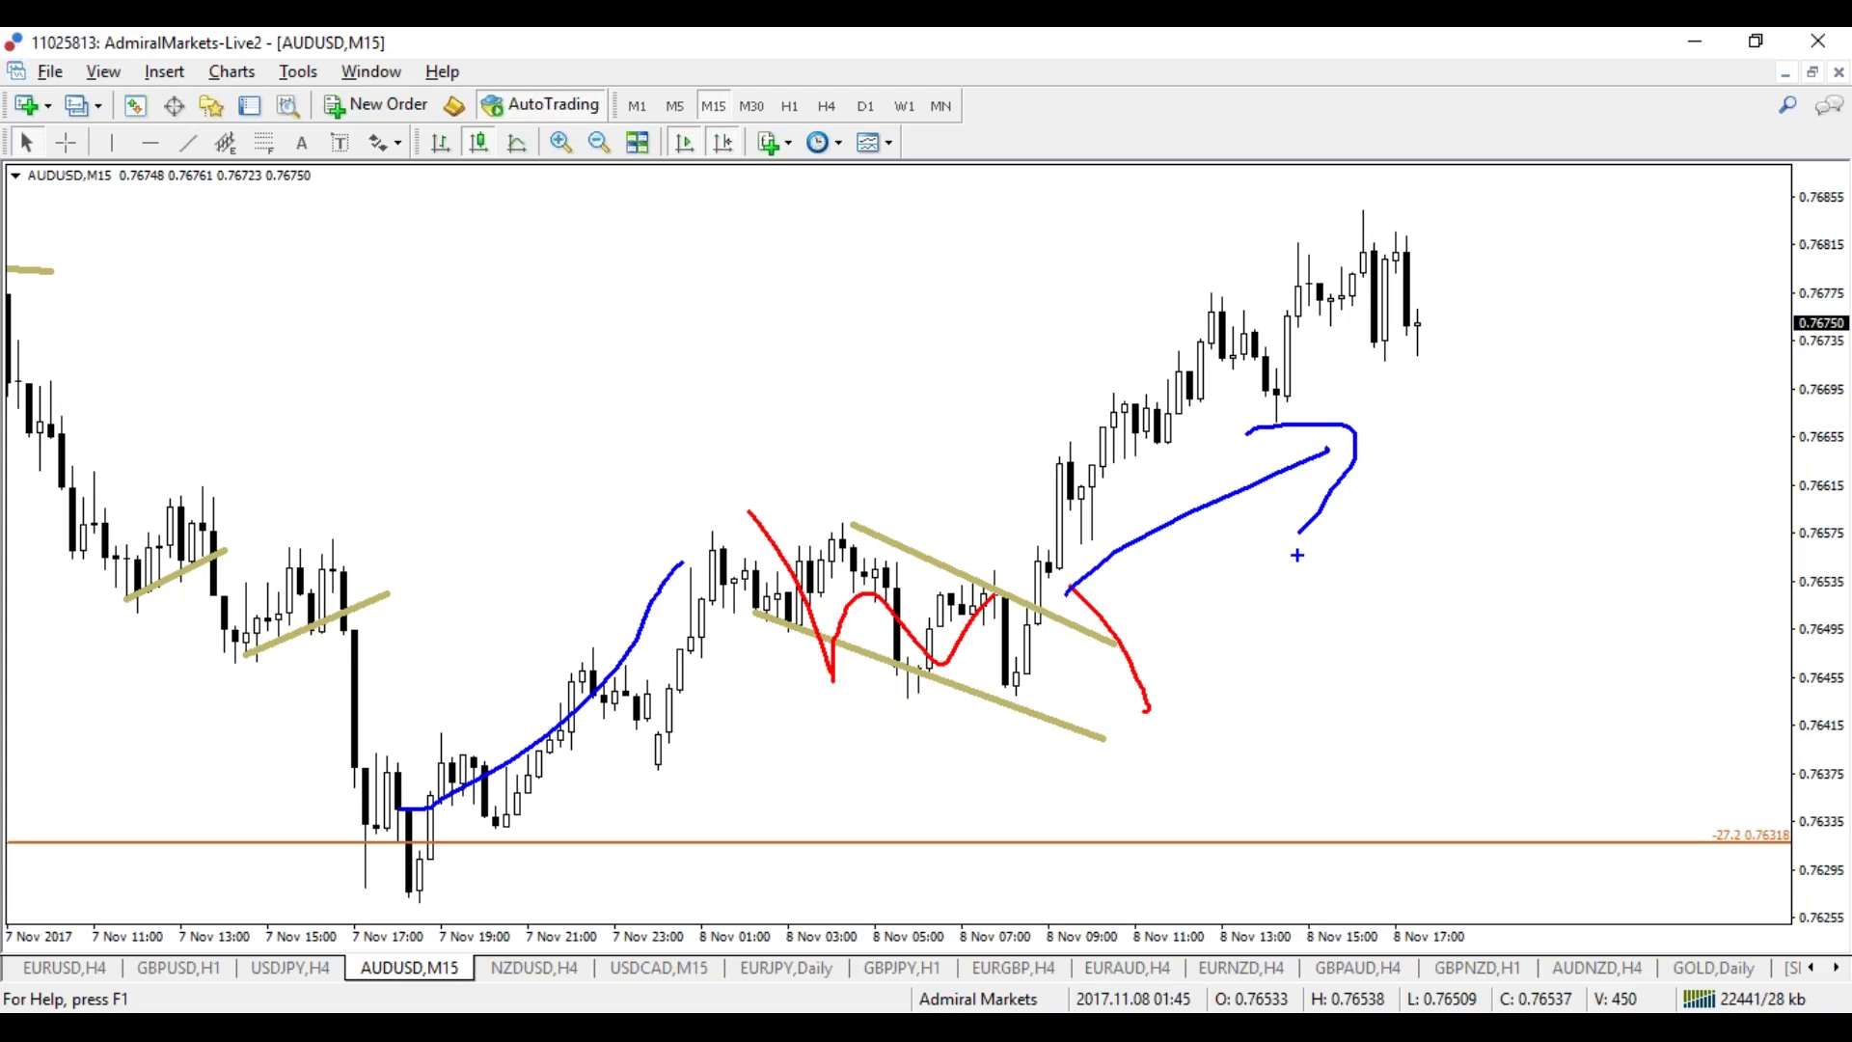
pyautogui.press('Escape')
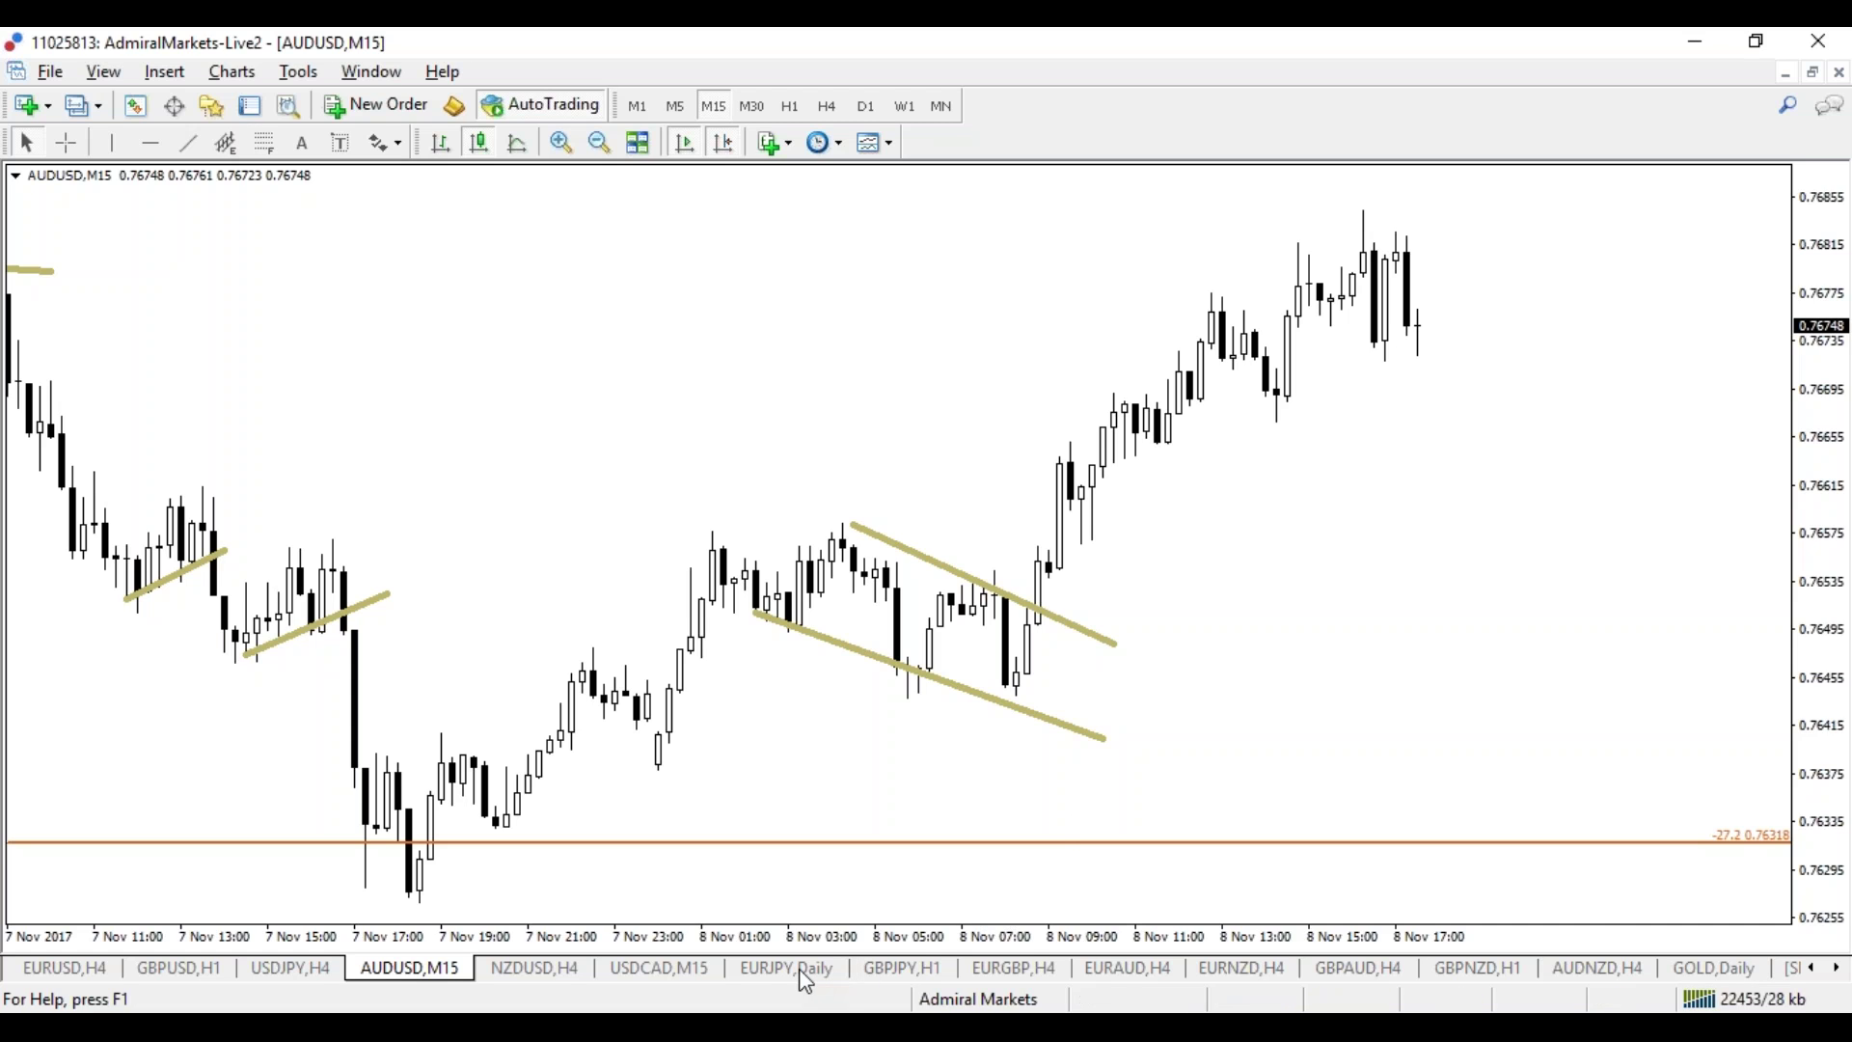
# Step: Set the GBPUSD chart to M15 and sketch in blue the 6 November rise, consolidation swings, circled breakout and up arrow, clearing them at the end
pyautogui.click(159, 970)
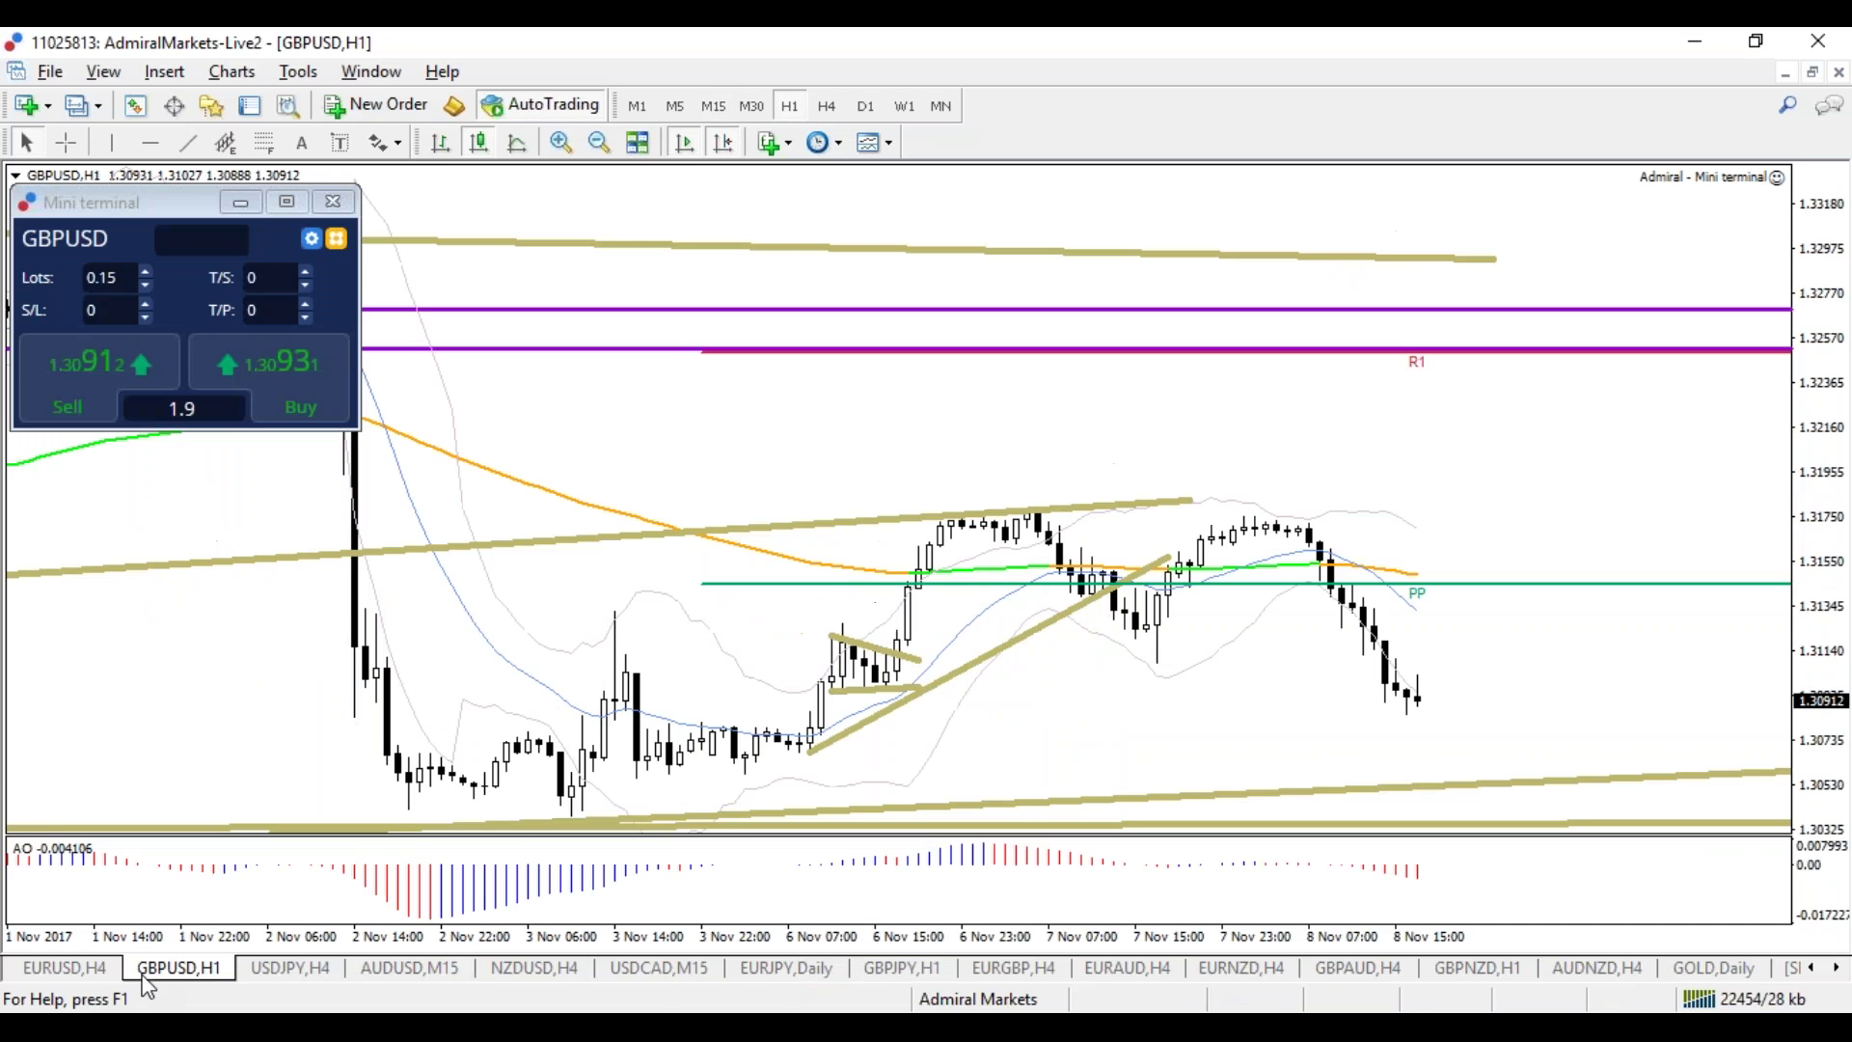
pyautogui.click(714, 107)
pyautogui.moveTo(540, 434); pyautogui.dragTo(829, 434)
pyautogui.hscroll(-10, 757, 413)
pyautogui.hscroll(3, 893, 505)
pyautogui.moveTo(848, 723)
pyautogui.mouseDown()
pyautogui.moveTo(976, 509)
pyautogui.moveTo(1003, 586)
pyautogui.moveTo(1240, 560)
pyautogui.mouseUp()
pyautogui.moveTo(1241, 478); pyautogui.dragTo(1408, 316)
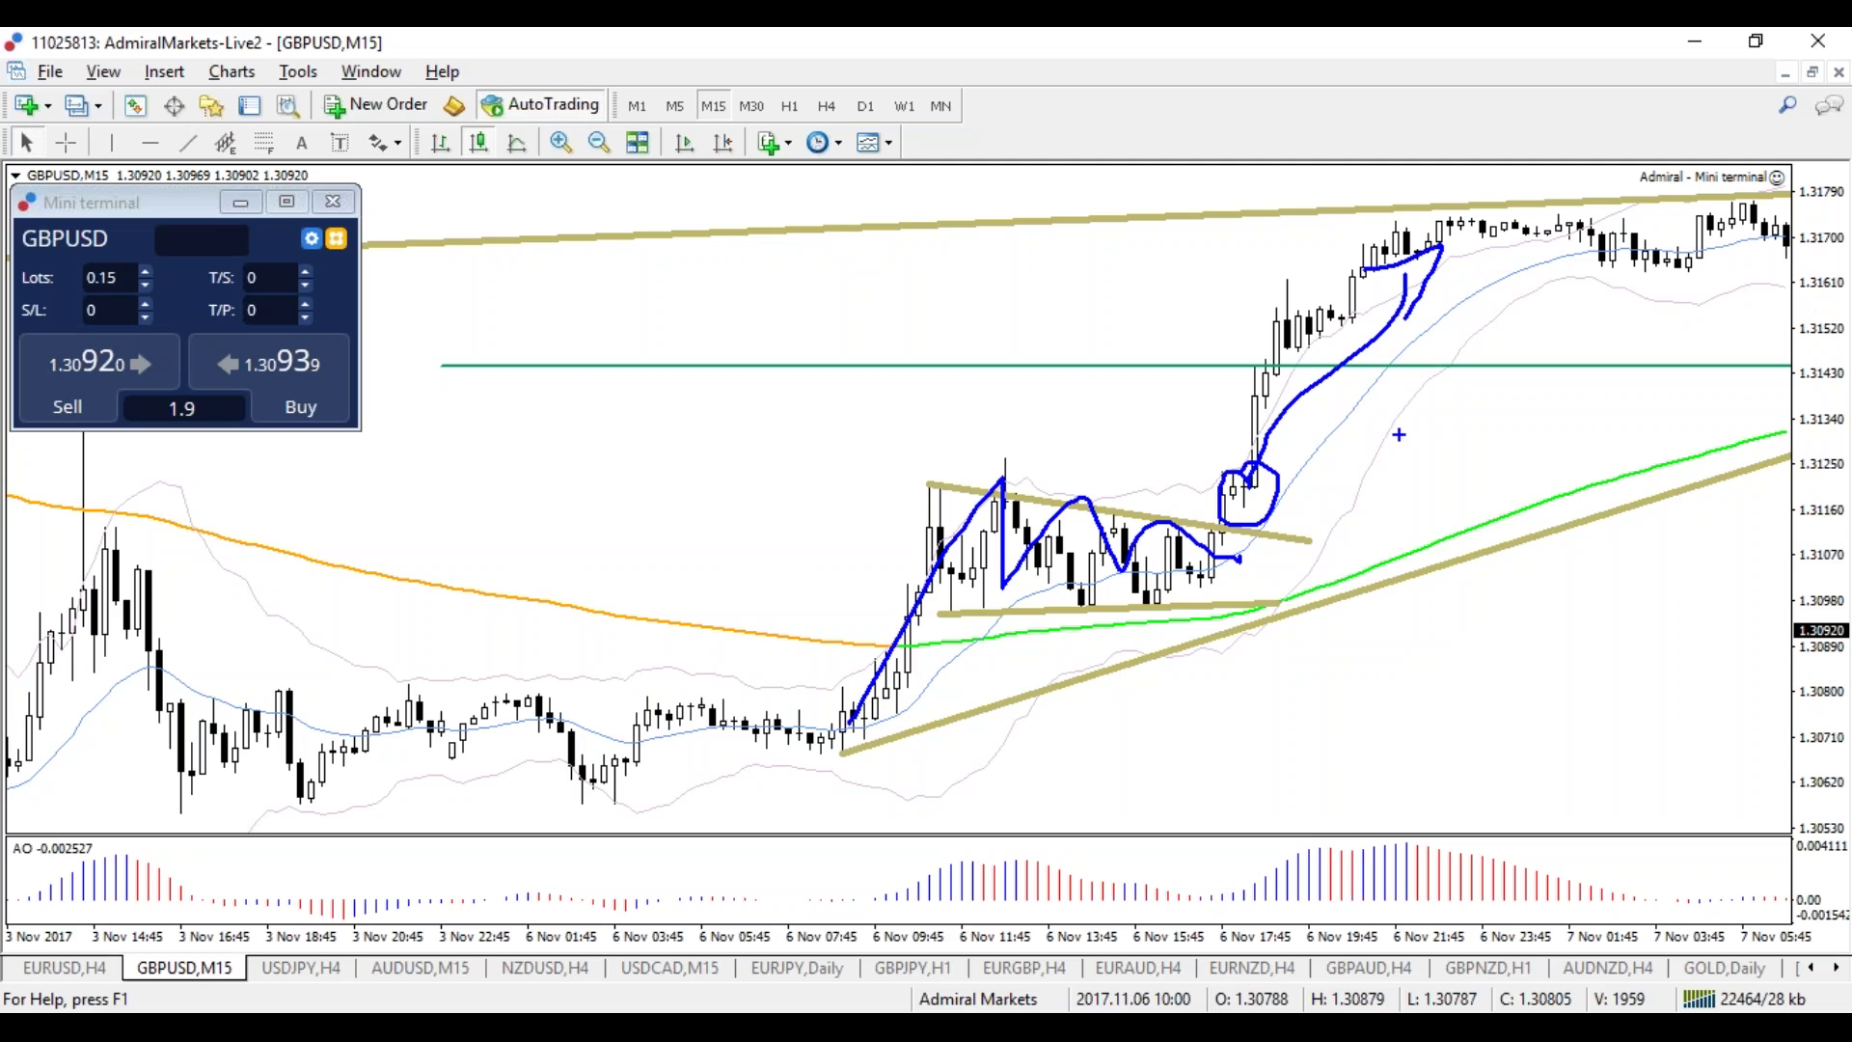
pyautogui.press('e')
# Step: Circle the small GBPUSD pause above the falling trend line in blue, add a pointing arrow and an upward continuation arrow, and clear them
pyautogui.moveTo(1251, 482)
pyautogui.mouseDown()
pyautogui.moveTo(1184, 494)
pyautogui.moveTo(1254, 484)
pyautogui.mouseUp()
pyautogui.moveTo(1154, 394); pyautogui.dragTo(1156, 444)
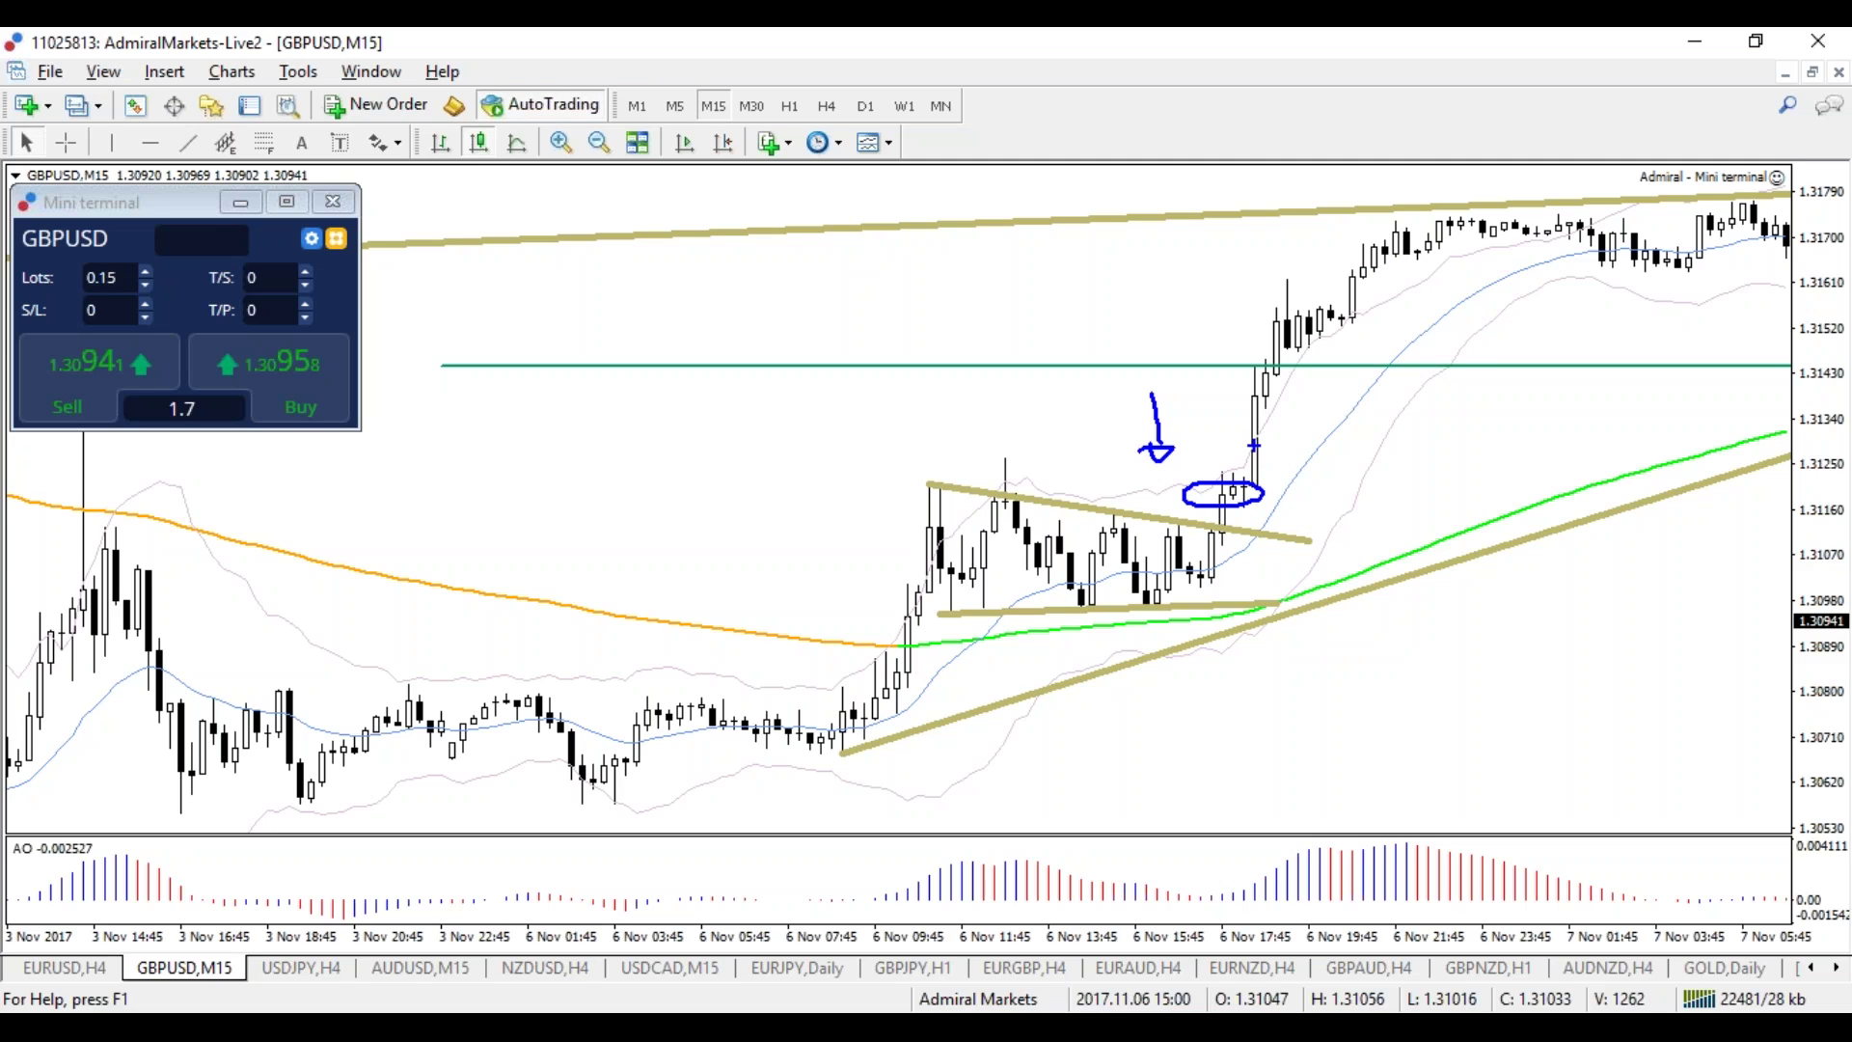
pyautogui.moveTo(1279, 483)
pyautogui.mouseDown()
pyautogui.moveTo(1283, 425)
pyautogui.moveTo(1369, 307)
pyautogui.moveTo(1392, 320)
pyautogui.mouseUp()
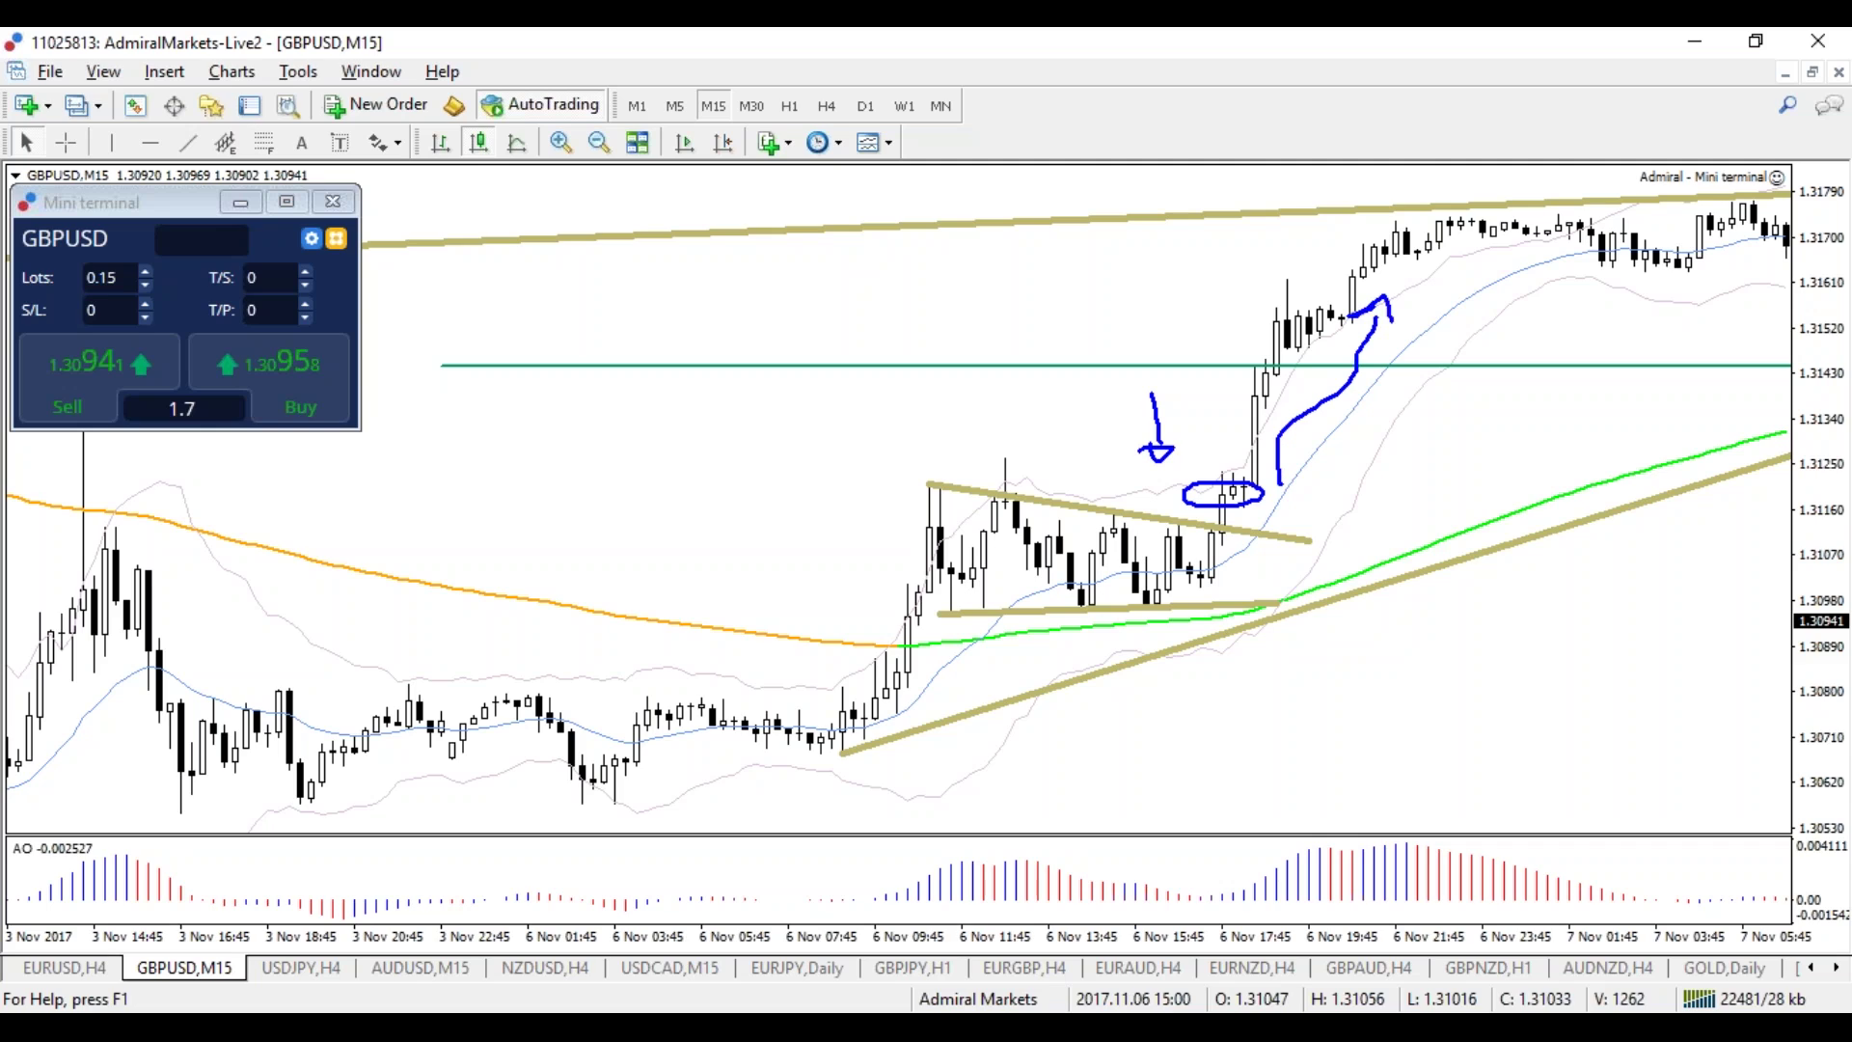
pyautogui.press('e')
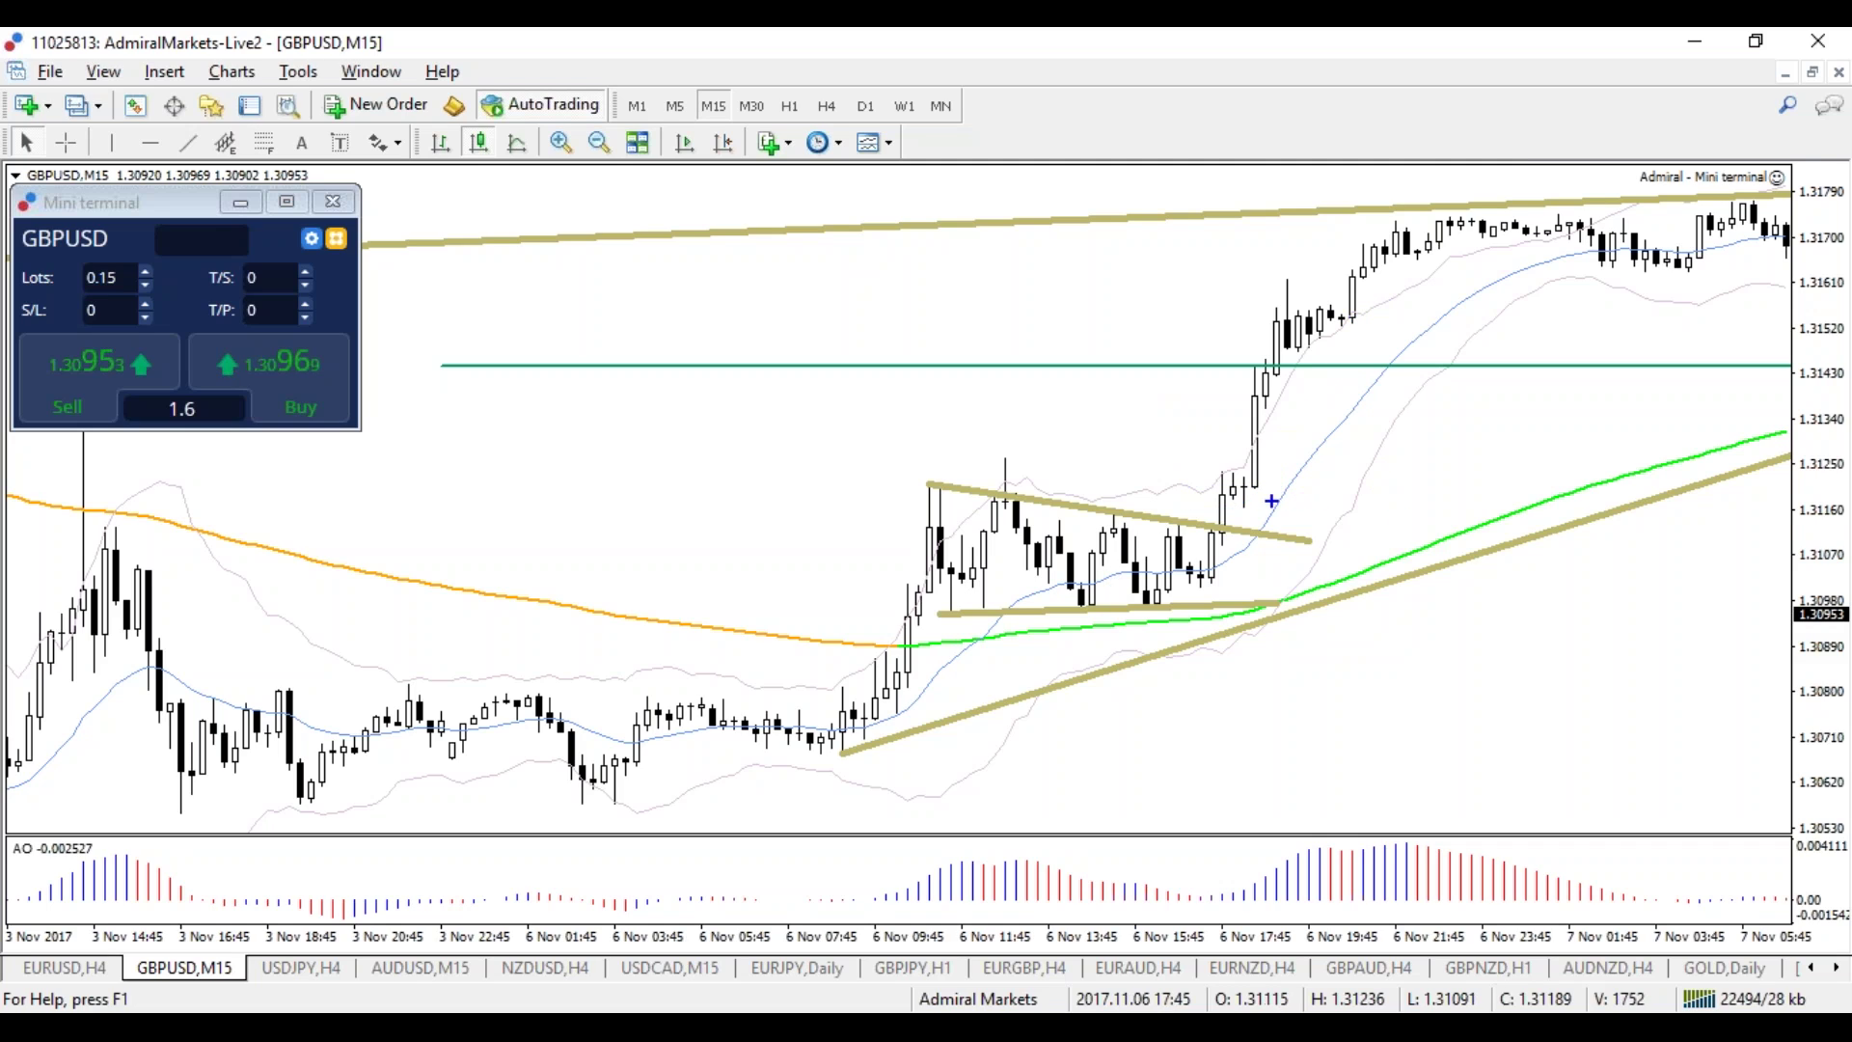
# Step: Sketch a blue continuation pattern with an up arrow above the GBPUSD breakout and a red failed-breakout path downward, and clear both
pyautogui.moveTo(1215, 511)
pyautogui.mouseDown()
pyautogui.moveTo(1244, 408)
pyautogui.moveTo(1339, 459)
pyautogui.moveTo(1329, 349)
pyautogui.moveTo(1386, 363)
pyautogui.mouseUp()
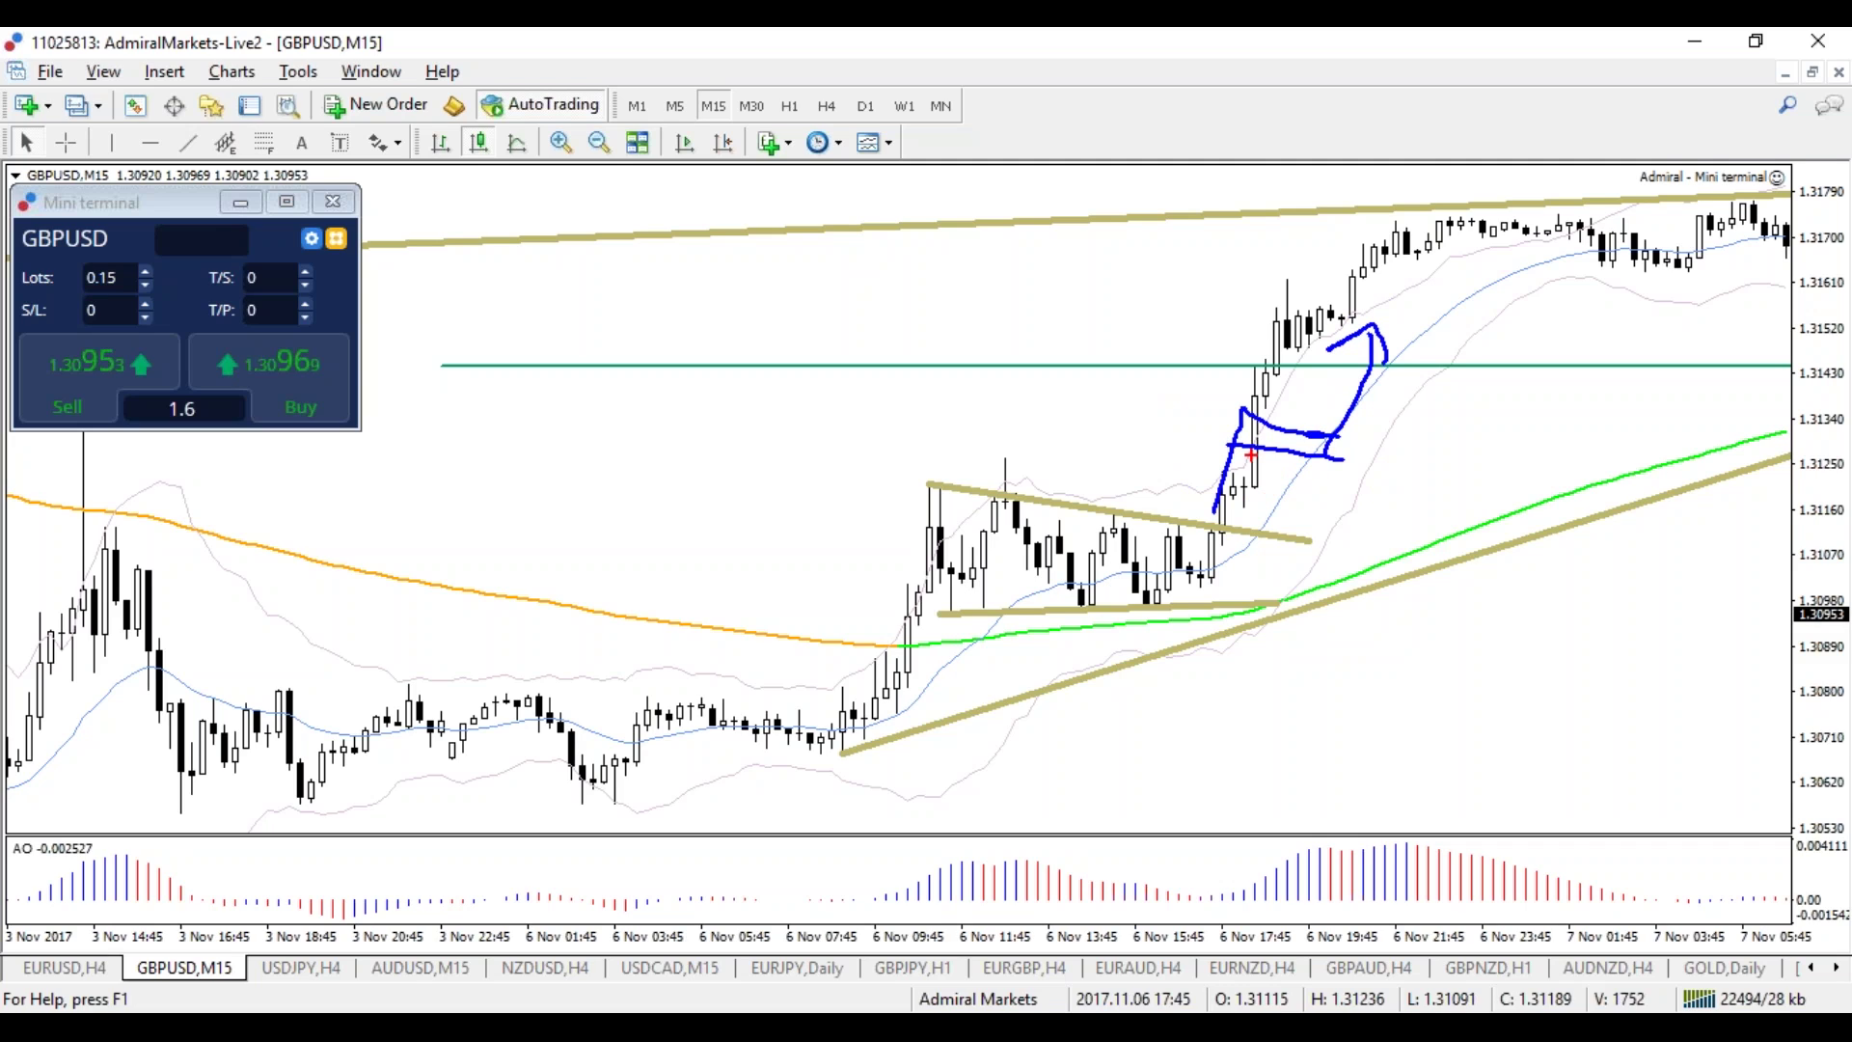
pyautogui.moveTo(1233, 485)
pyautogui.mouseDown()
pyautogui.moveTo(1246, 465)
pyautogui.moveTo(1316, 574)
pyautogui.moveTo(1309, 604)
pyautogui.moveTo(1325, 580)
pyautogui.mouseUp()
pyautogui.moveTo(1408, 437); pyautogui.dragTo(1314, 501)
pyautogui.moveTo(1315, 501); pyautogui.dragTo(1358, 506)
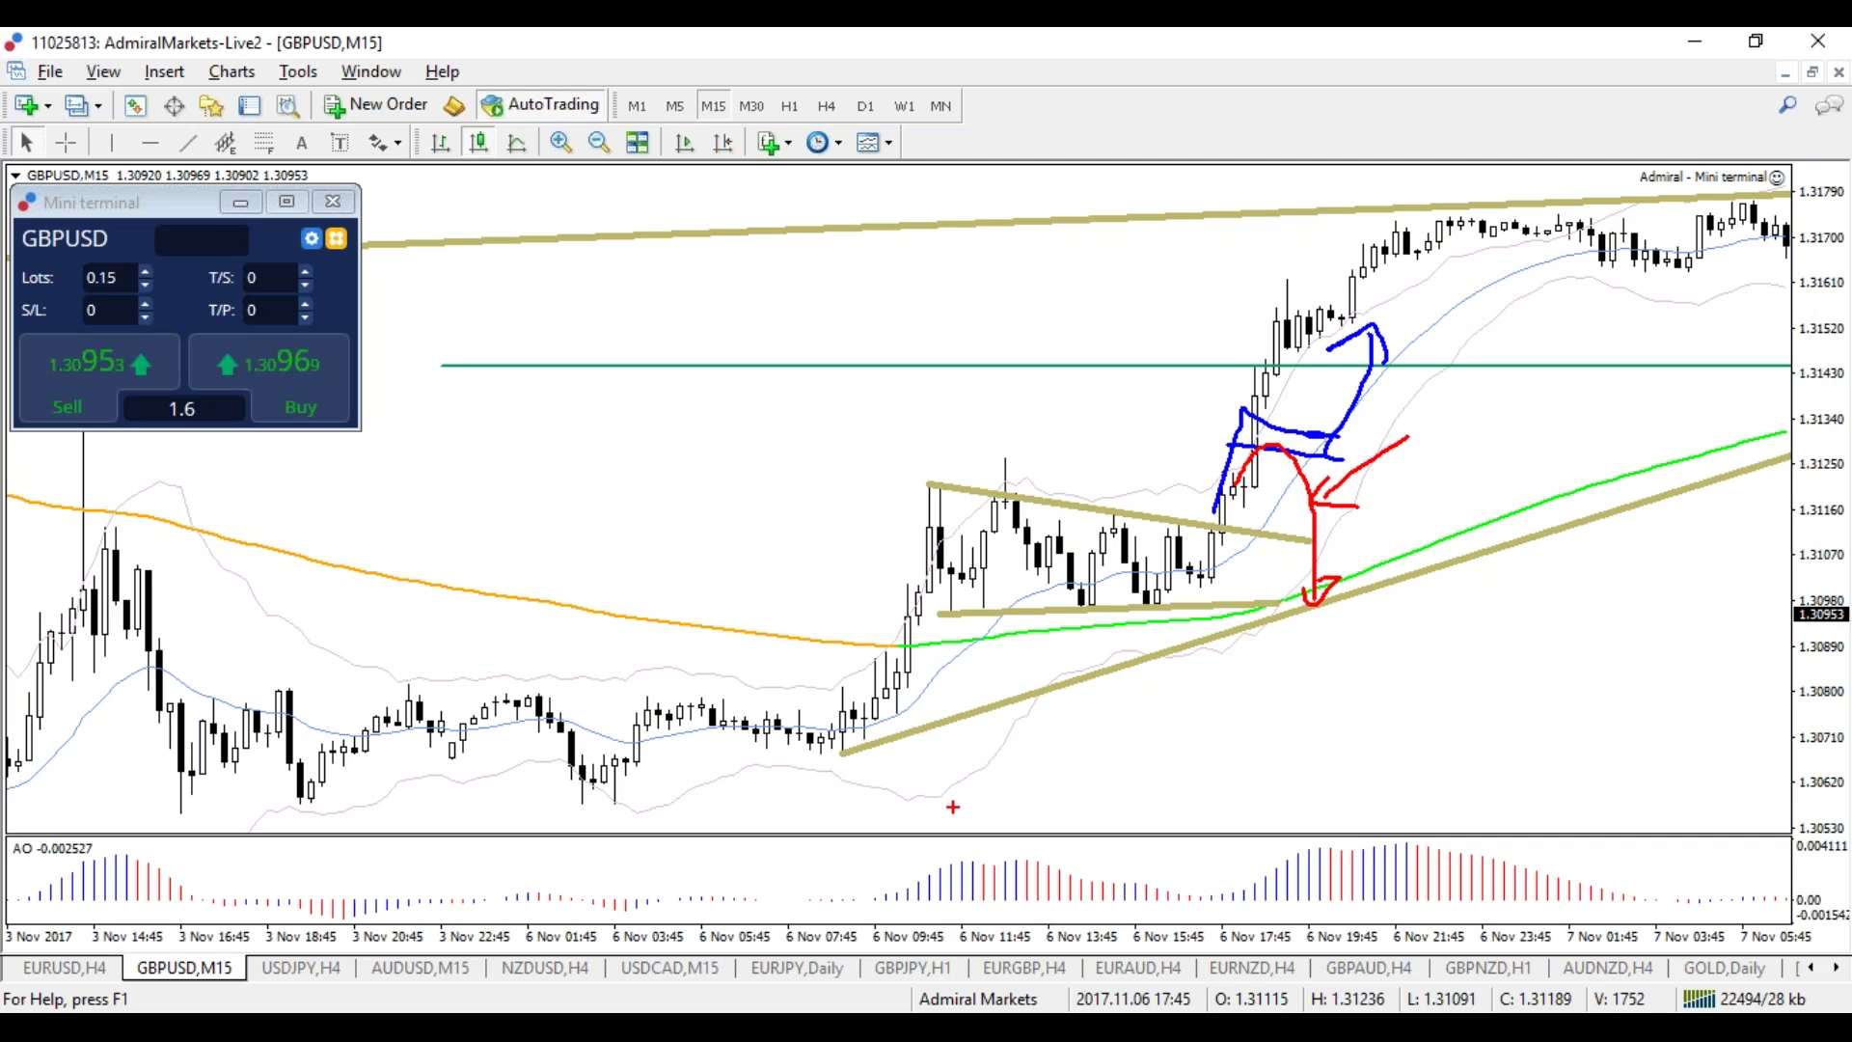
pyautogui.press('Escape')
# Step: Go back to 31 October on the GBPUSD M15 chart and decline the 0.15-lot buy order
pyautogui.scroll(-15, 796, 425)
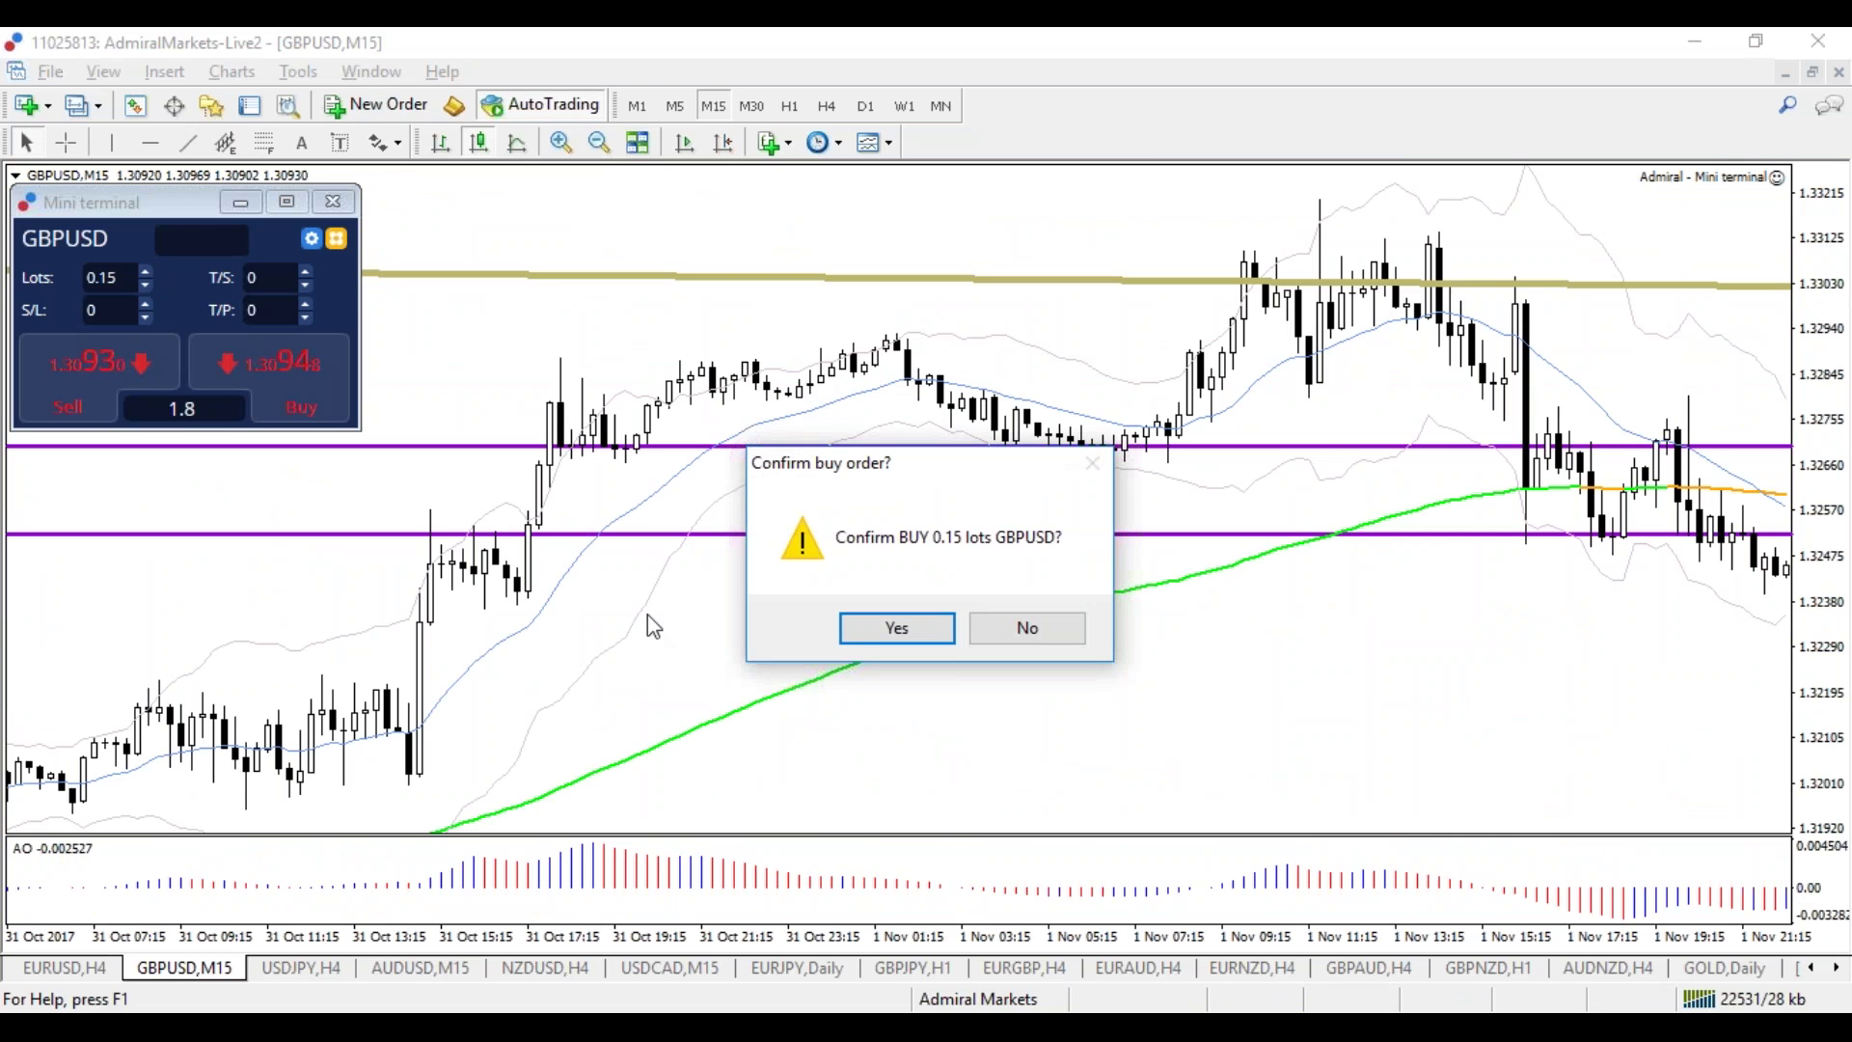
pyautogui.click(1025, 629)
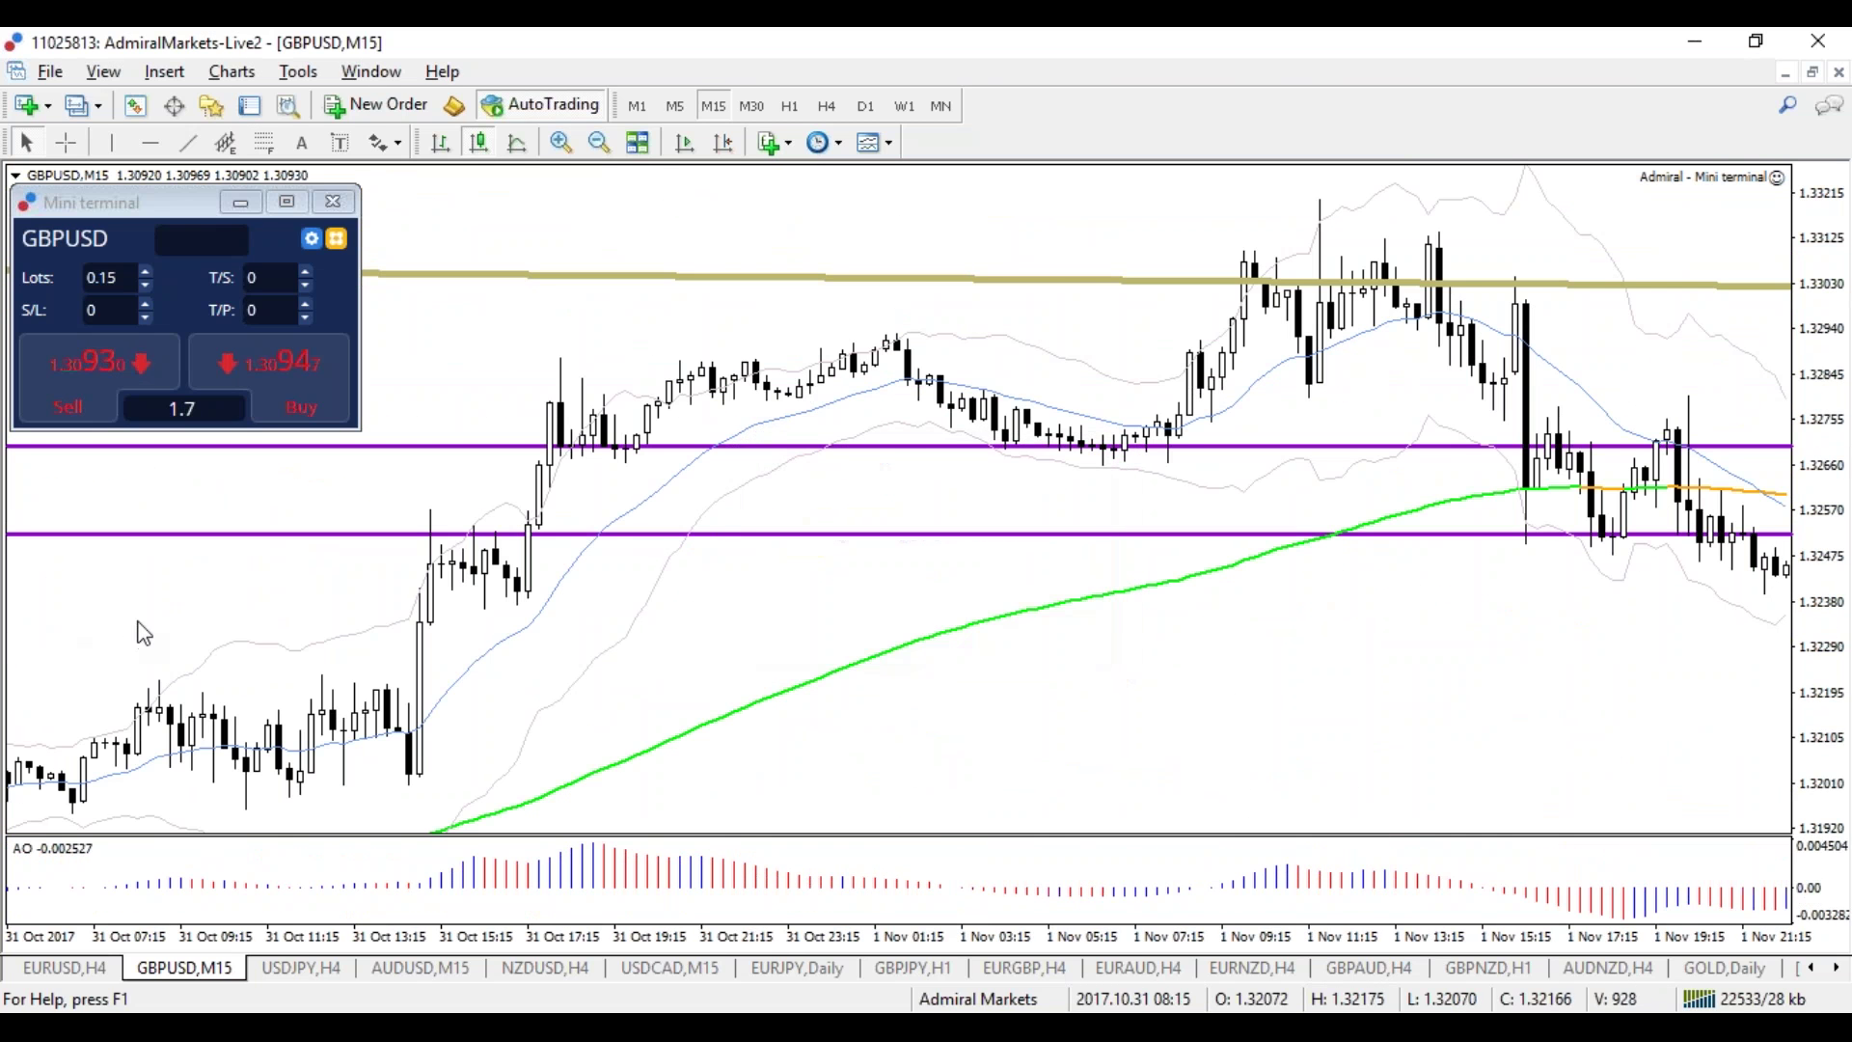
# Step: Go back to 20–24 October on the GBPUSD M15 chart and place horizontal lines at about 1.3197, 1.3188 and 1.3216
pyautogui.scroll(-15, 143, 632)
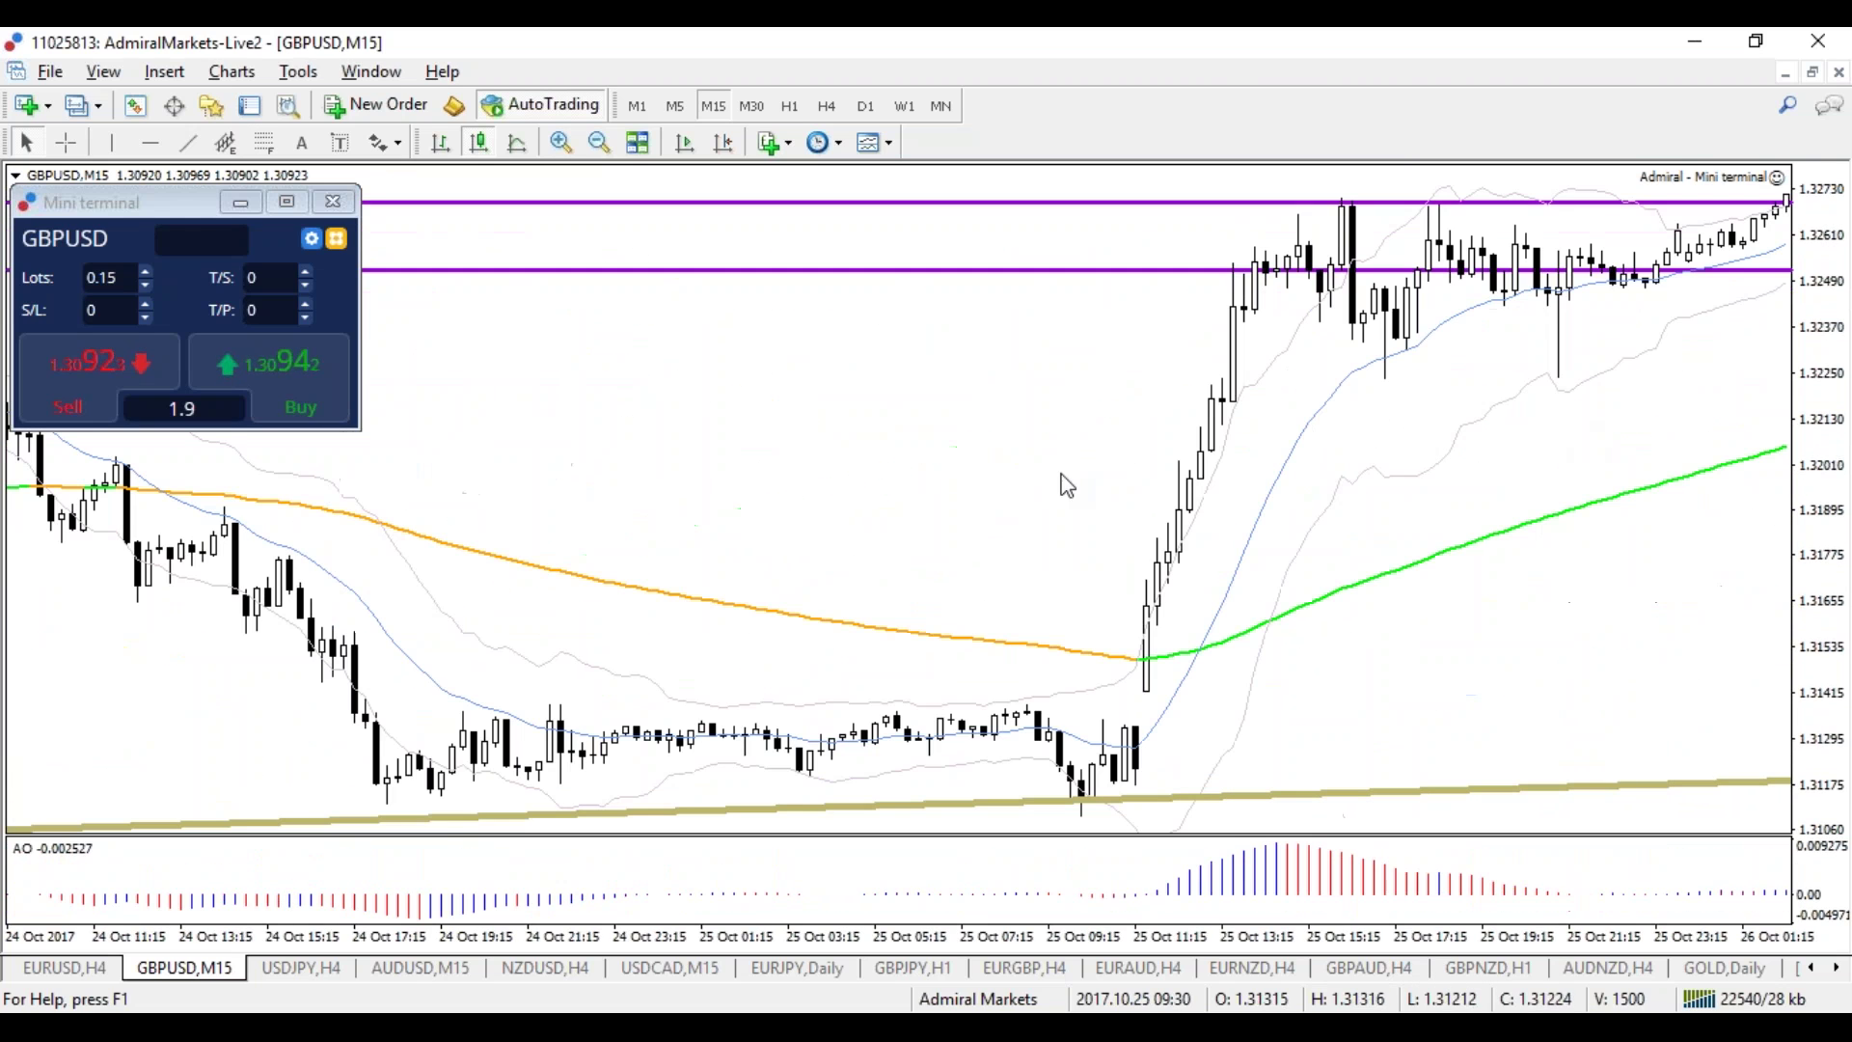
pyautogui.scroll(-15, 567, 479)
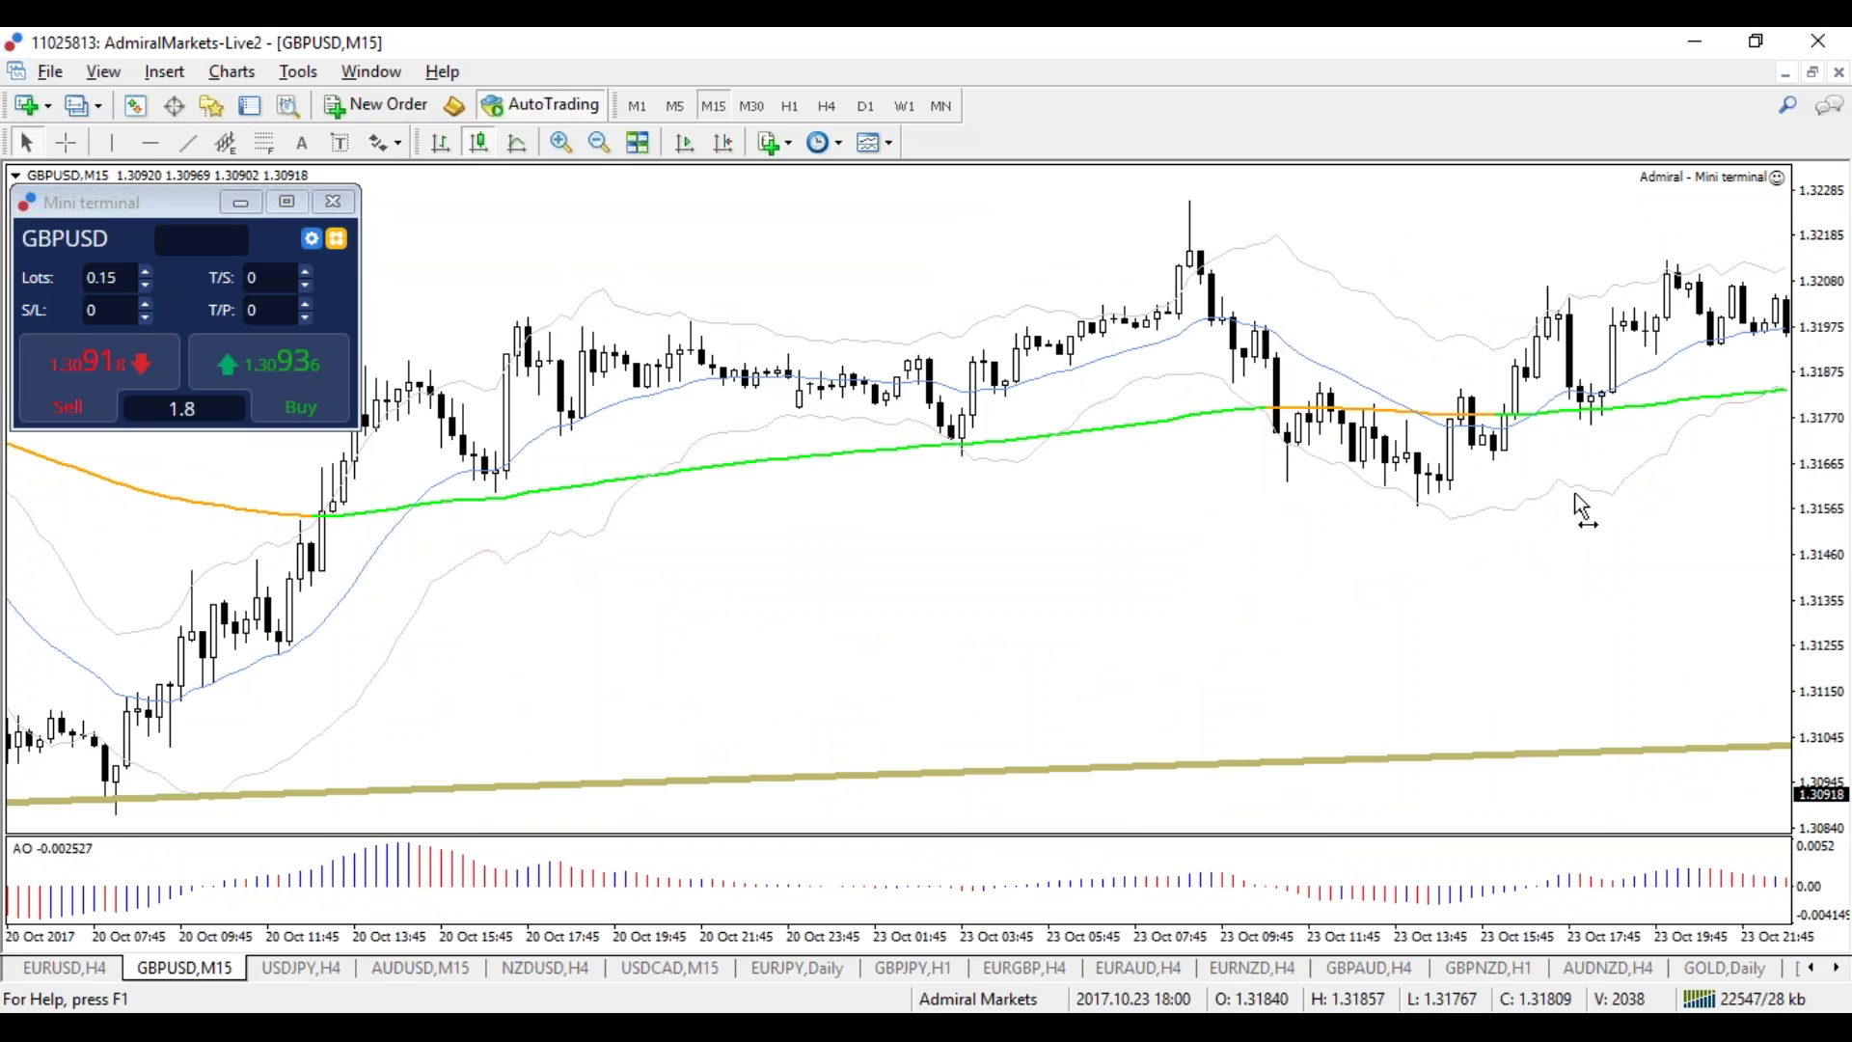
pyautogui.scroll(5, 1581, 508)
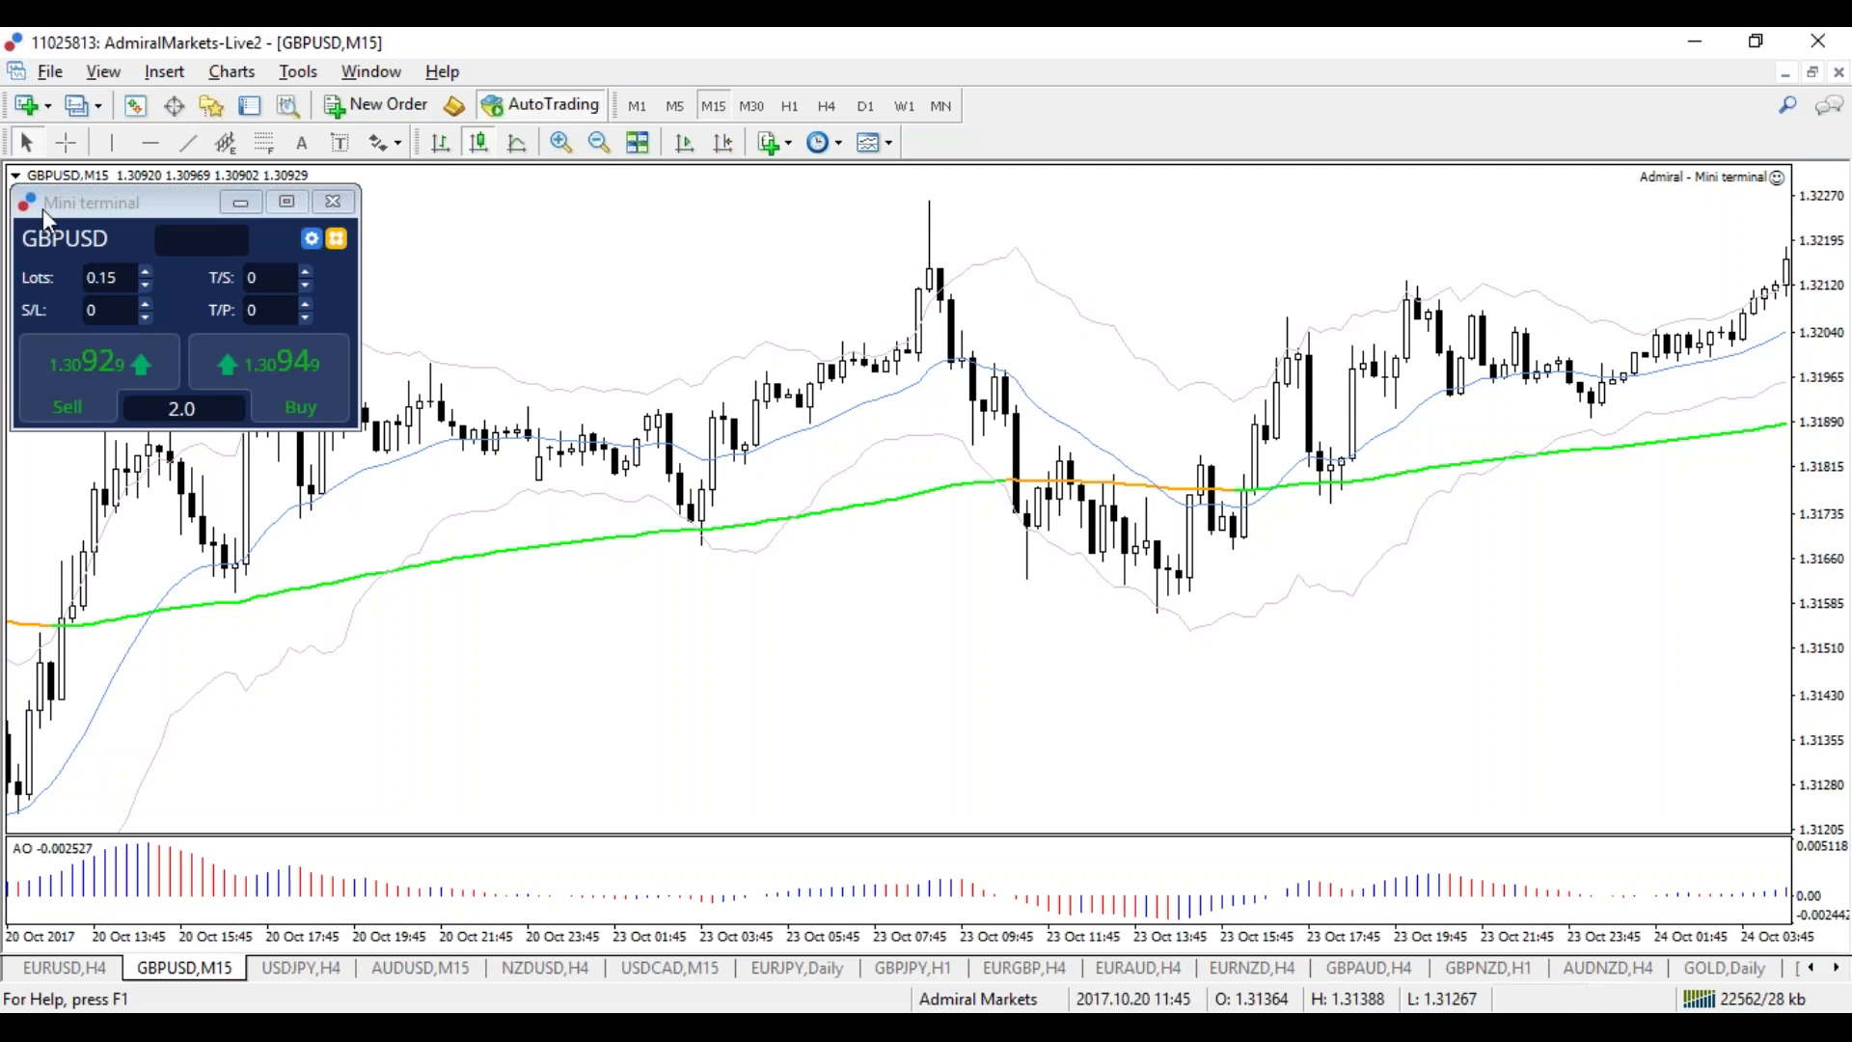
pyautogui.click(149, 143)
pyautogui.click(1485, 370)
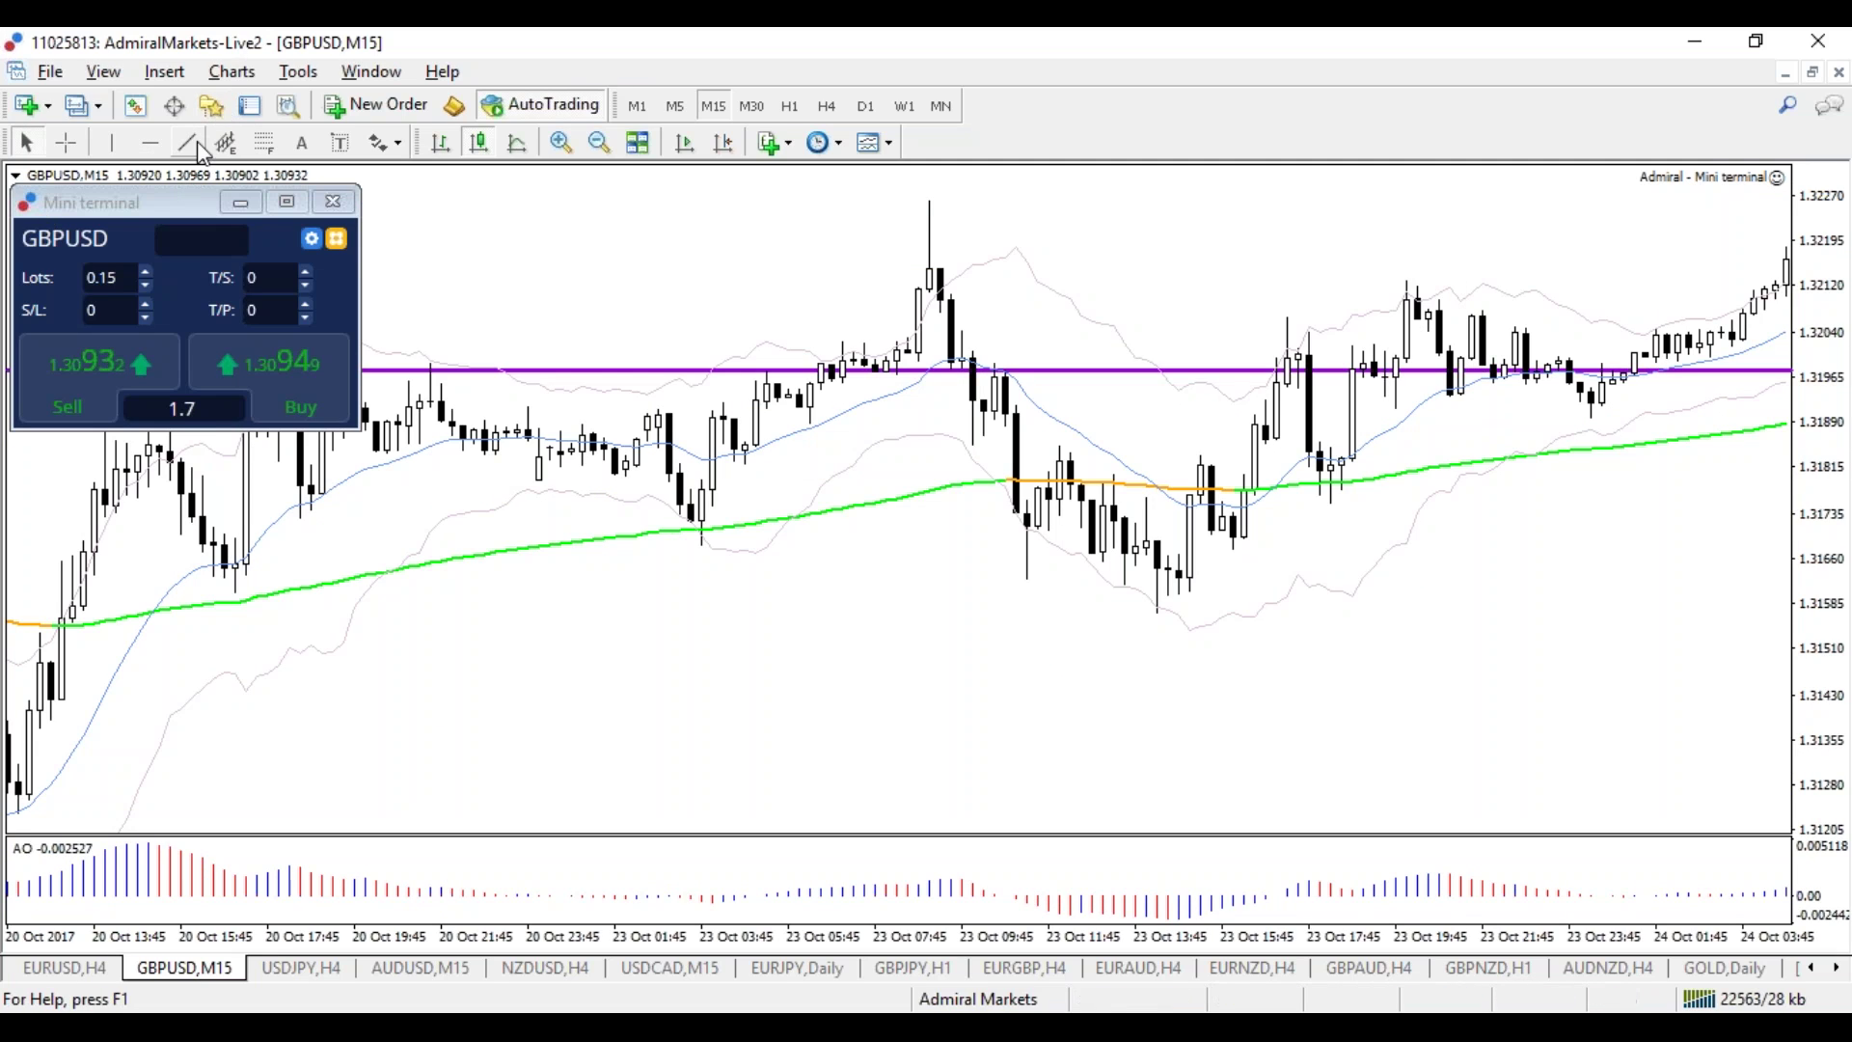
pyautogui.click(149, 142)
pyautogui.click(346, 431)
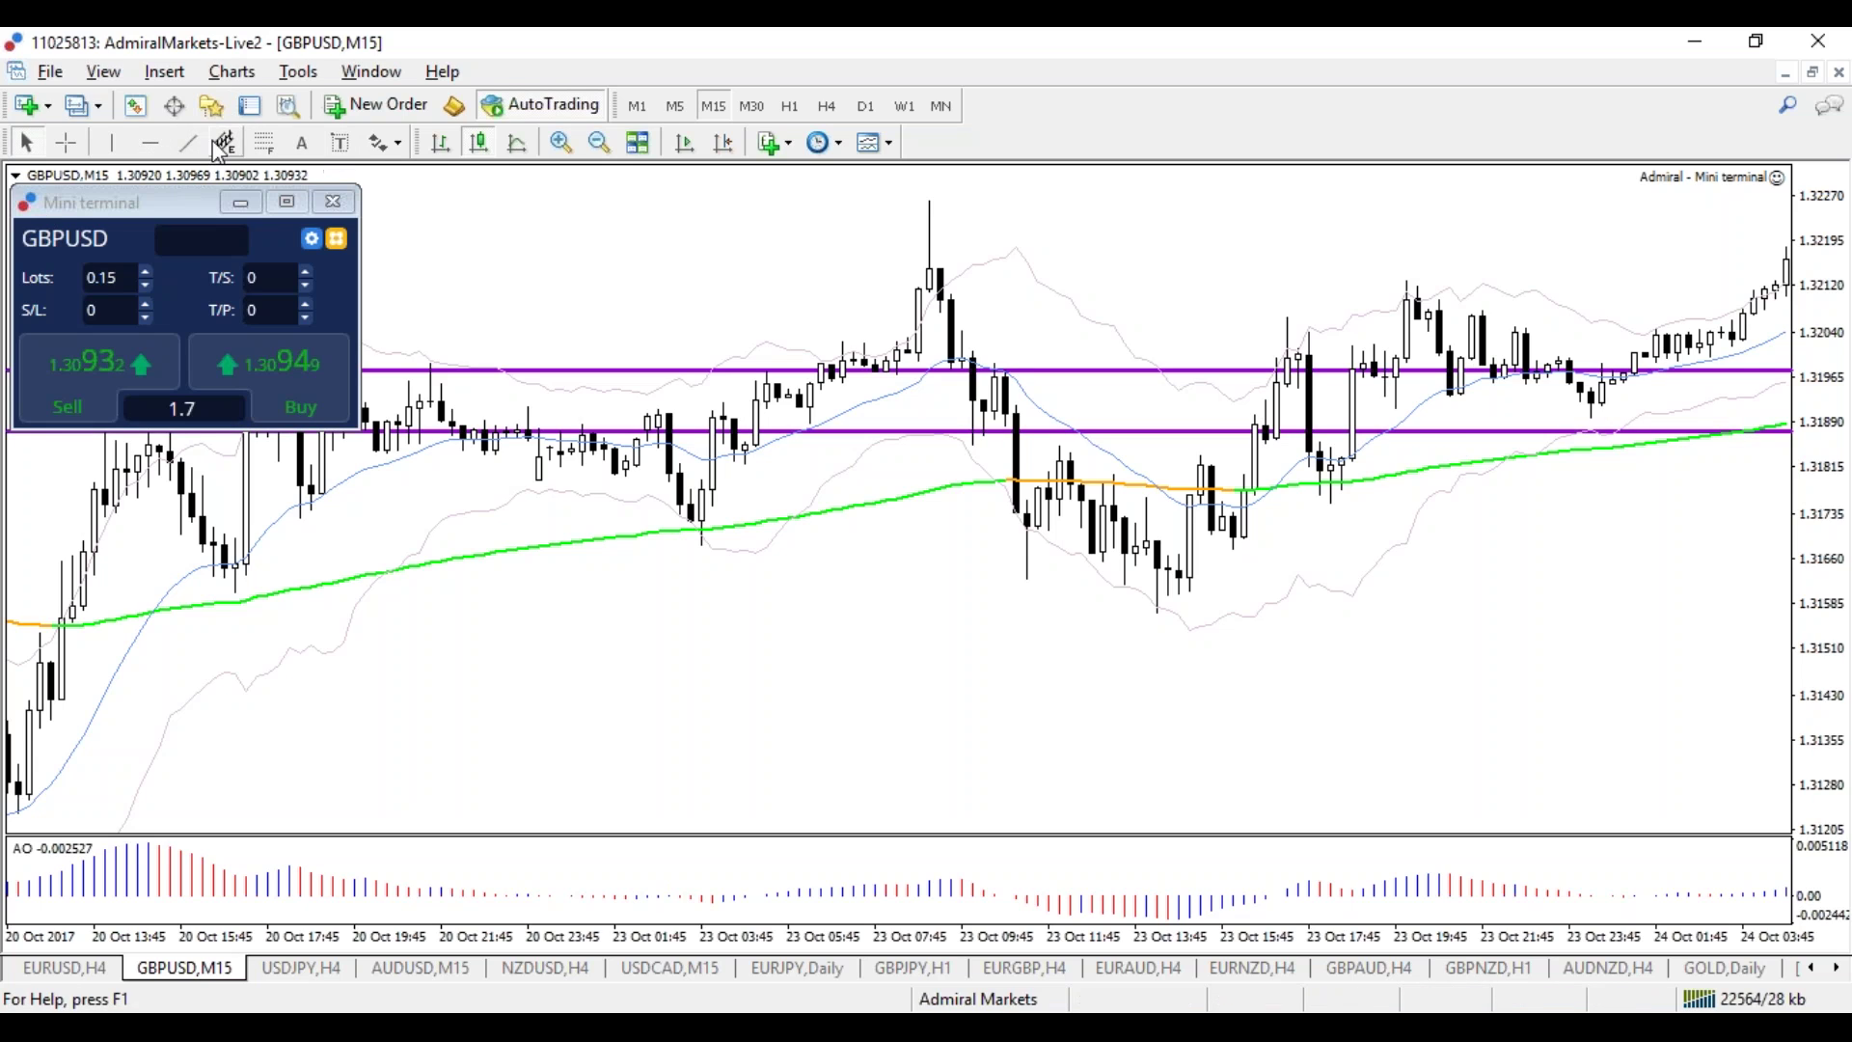
pyautogui.click(1507, 264)
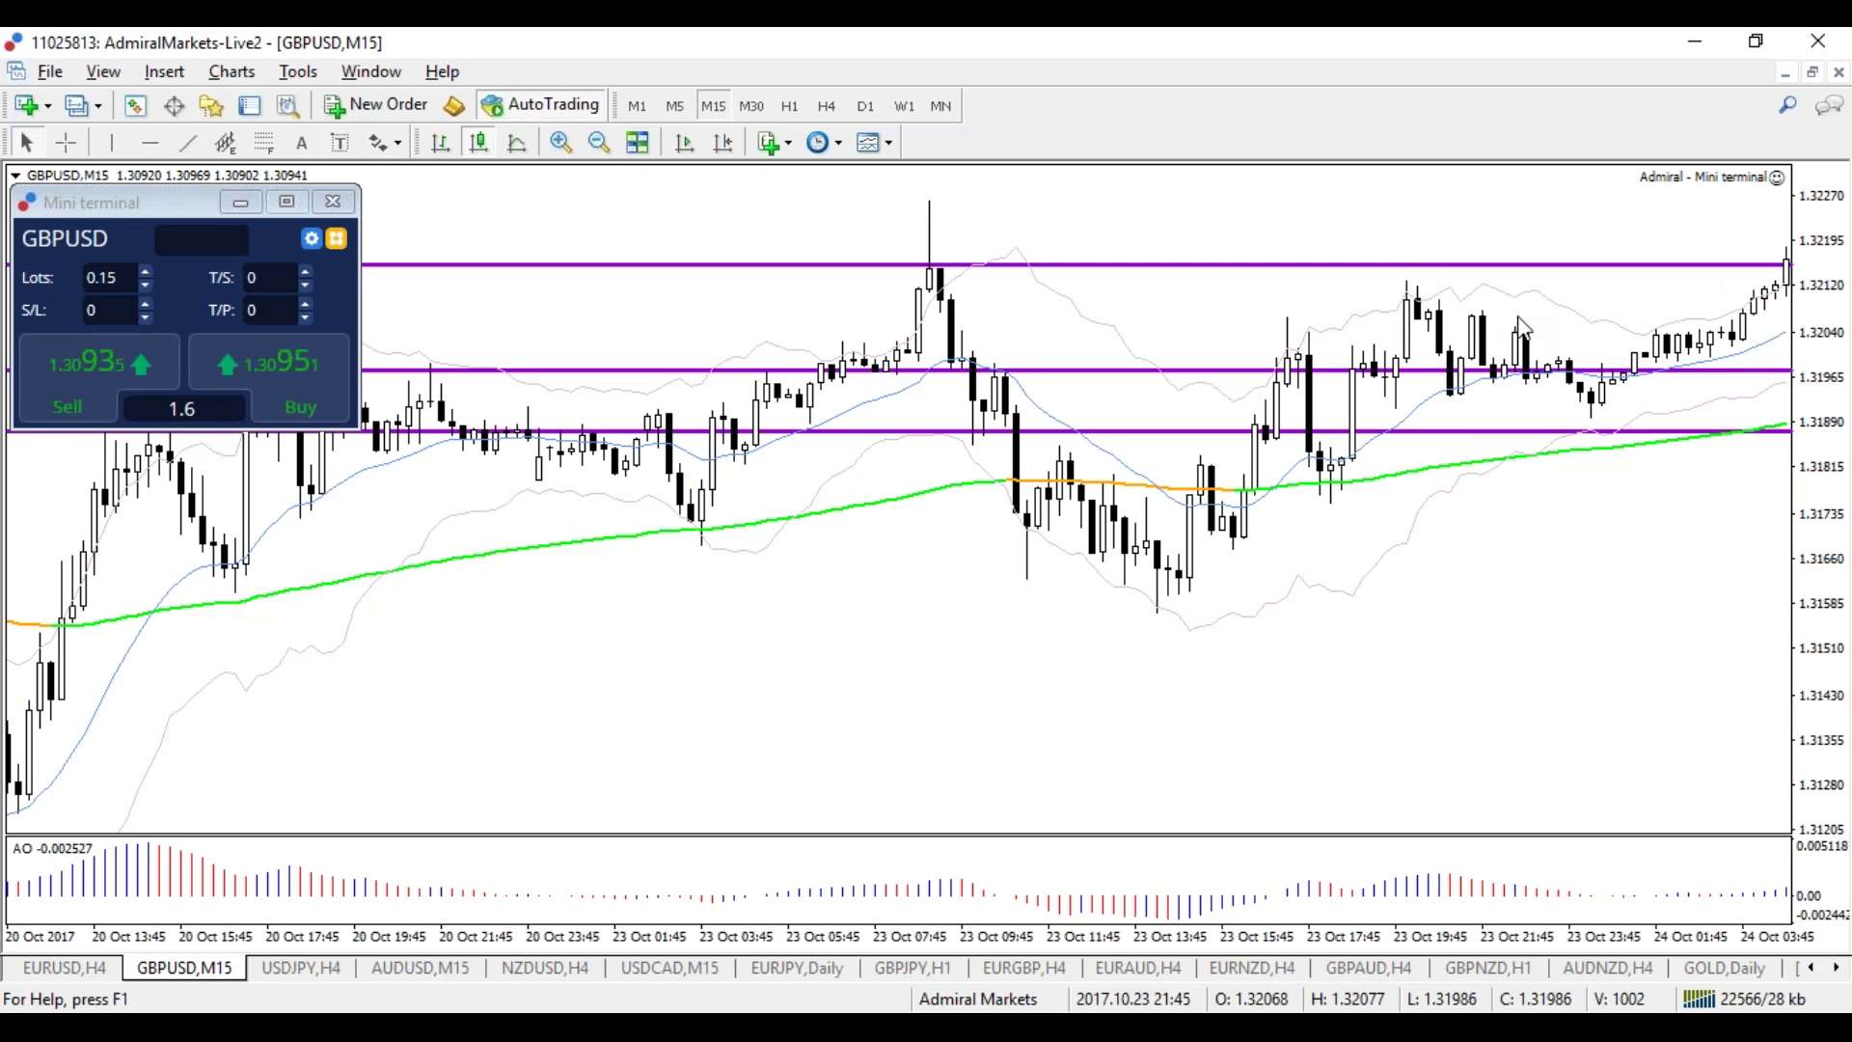
pyautogui.moveTo(1630, 375)
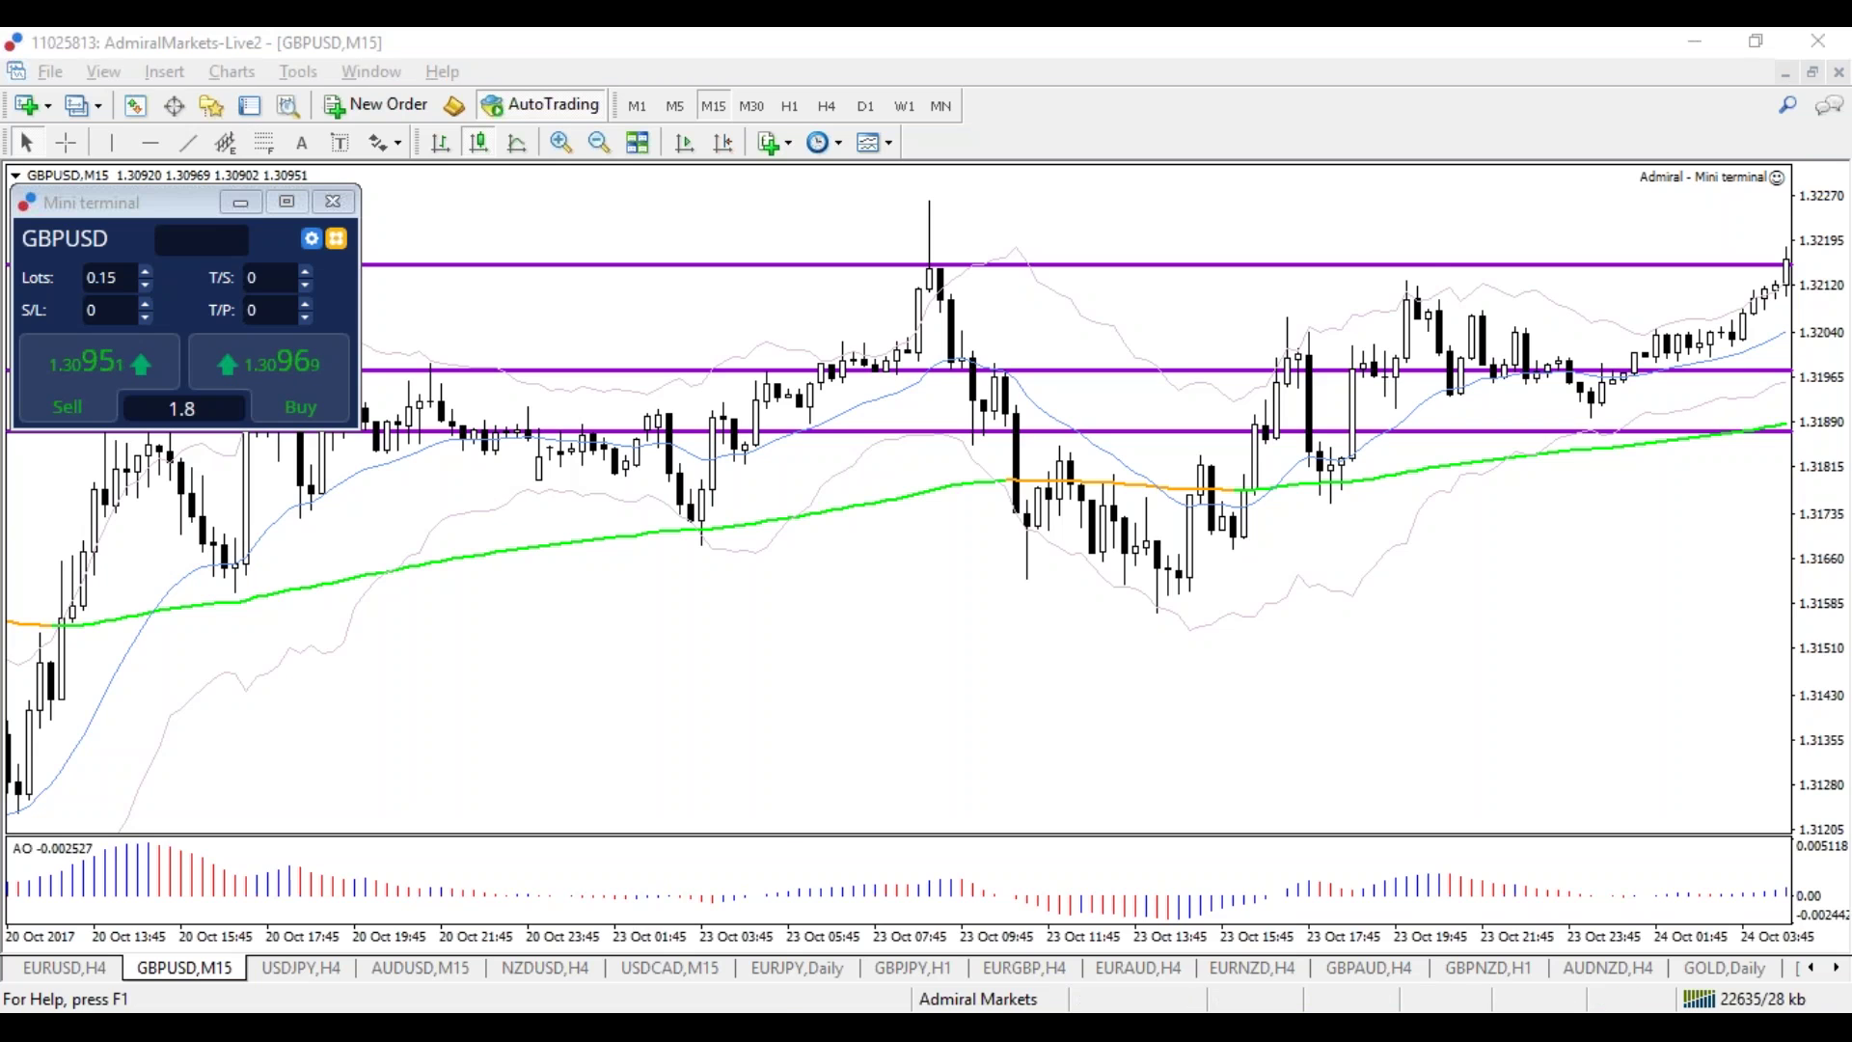
# Step: Switch to the Admiral Markets website in the browser and show its Education options
pyautogui.moveTo(513, 946)
pyautogui.click(560, 929)
pyautogui.moveTo(935, 406)
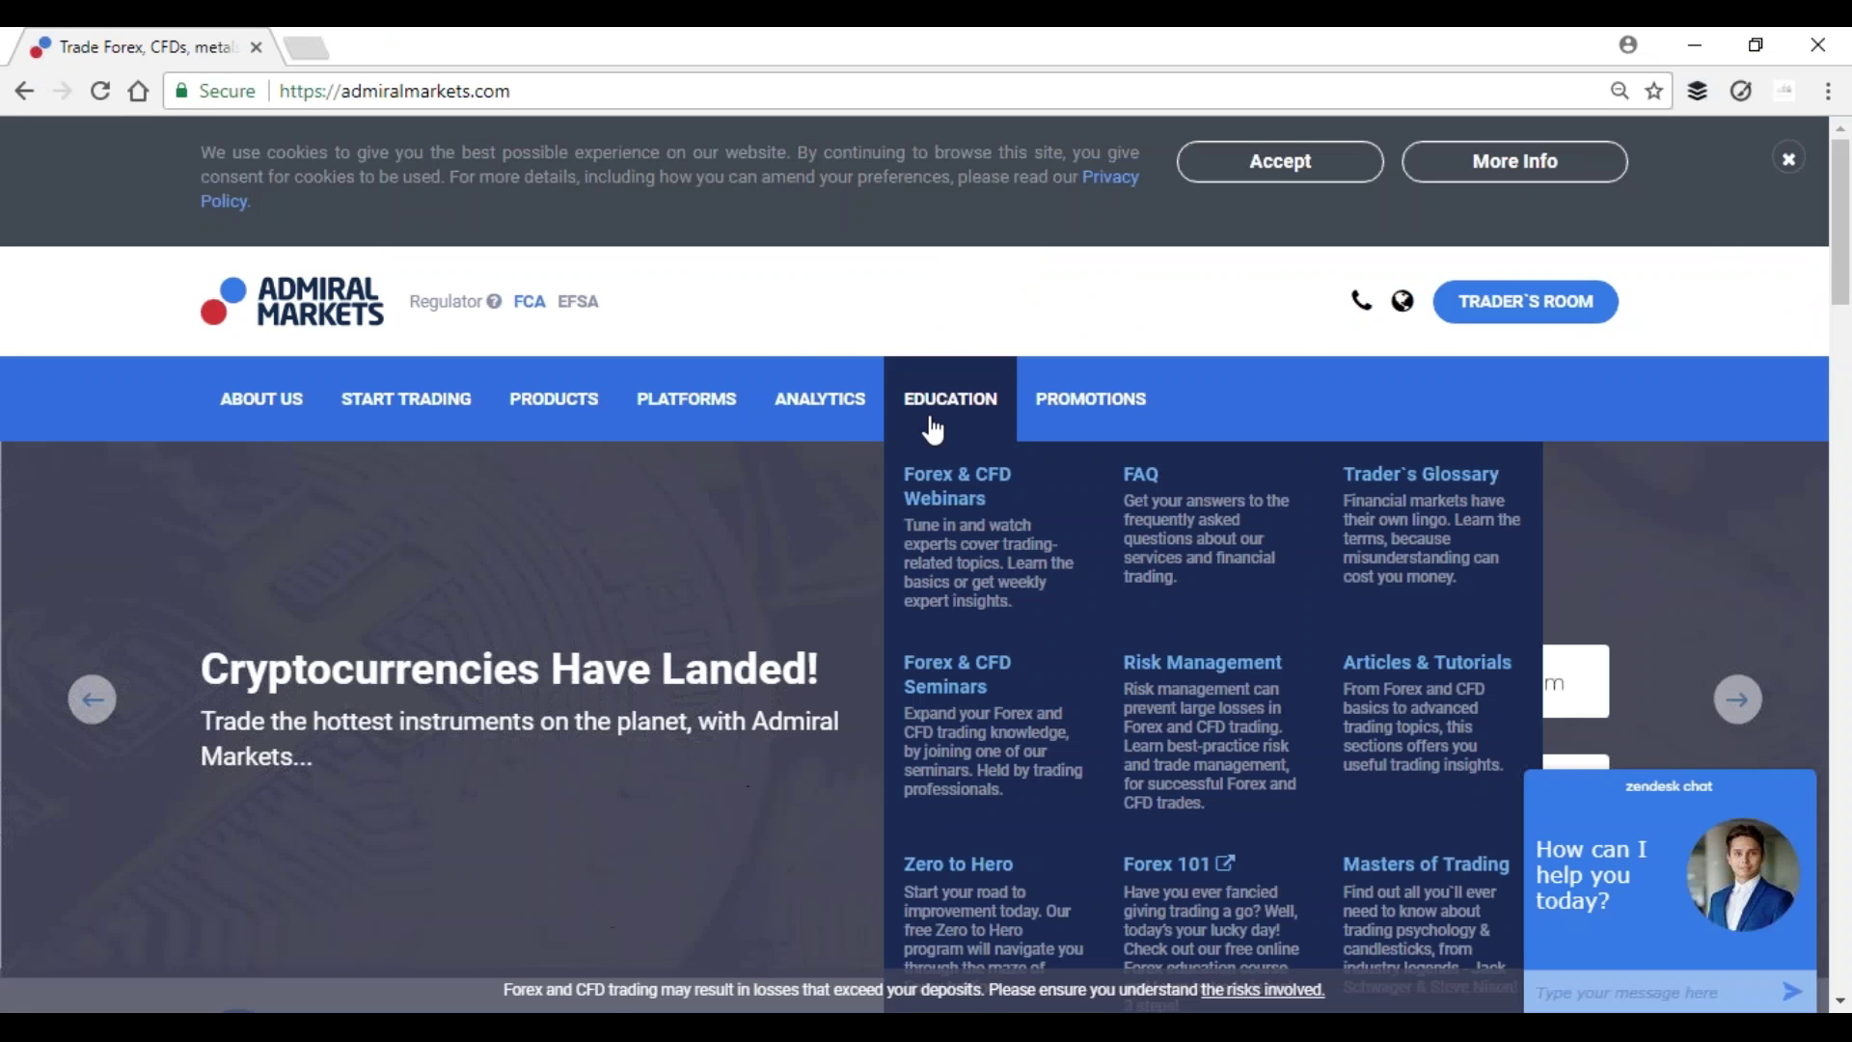